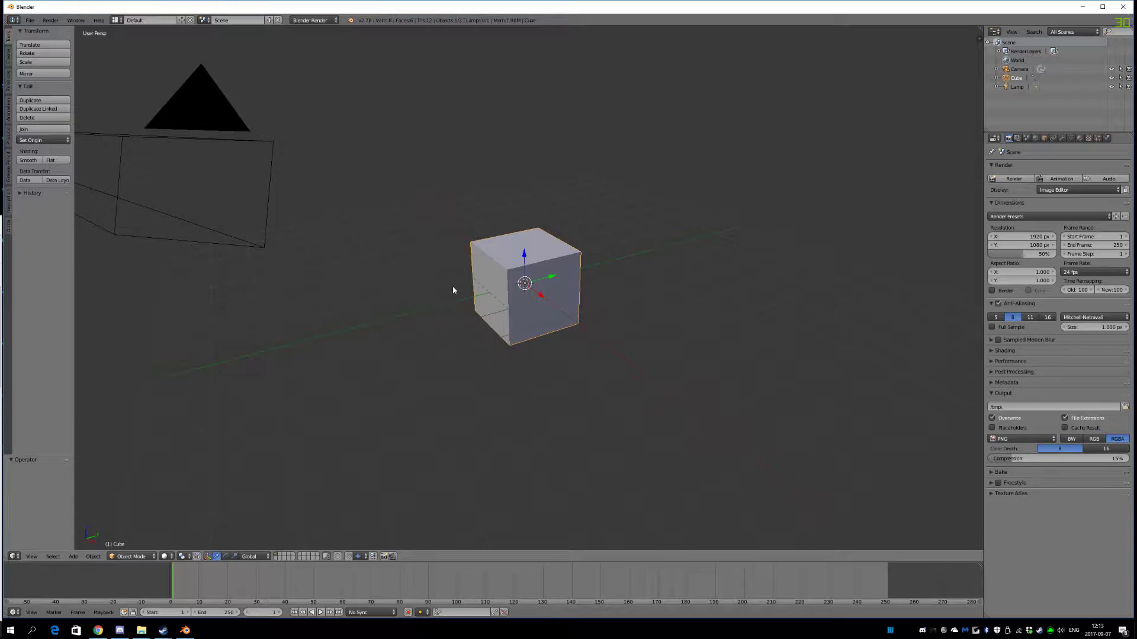
# - Open the project file megadeffkopta.blend
pyautogui.moveTo(487, 299)
pyautogui.mouseDown(button='middle')
pyautogui.moveTo(439, 297)
pyautogui.moveTo(487, 306)
pyautogui.mouseUp(button='middle')
pyautogui.scroll(1, 507, 302)
pyautogui.scroll(-6, 507, 302)
pyautogui.scroll(4, 543, 302)
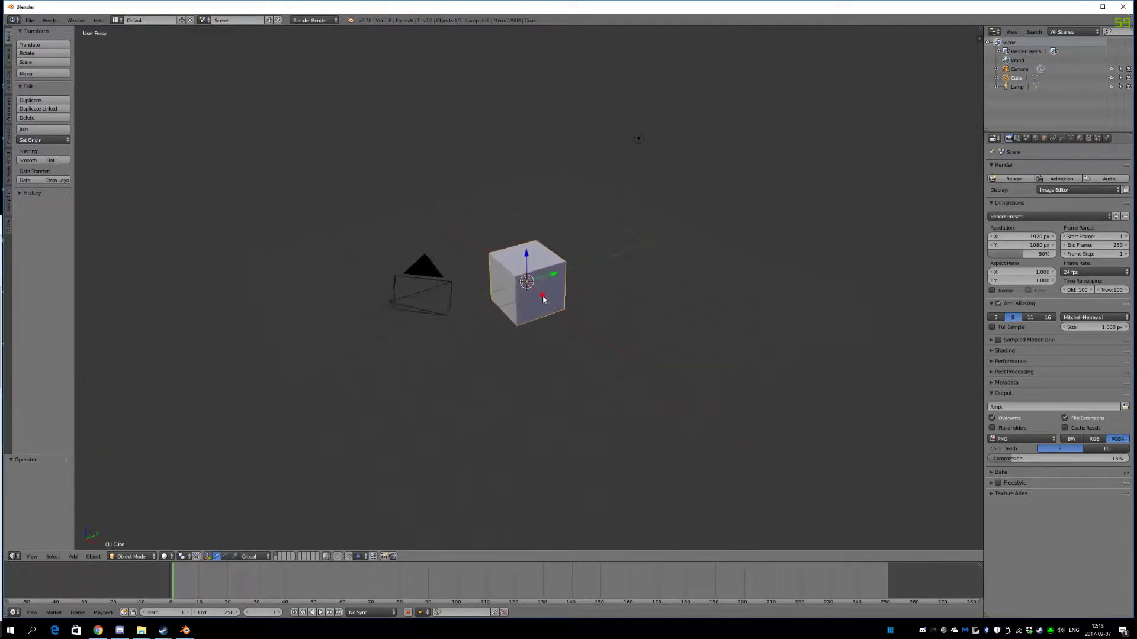
pyautogui.hotkey('ctrl', 'o')
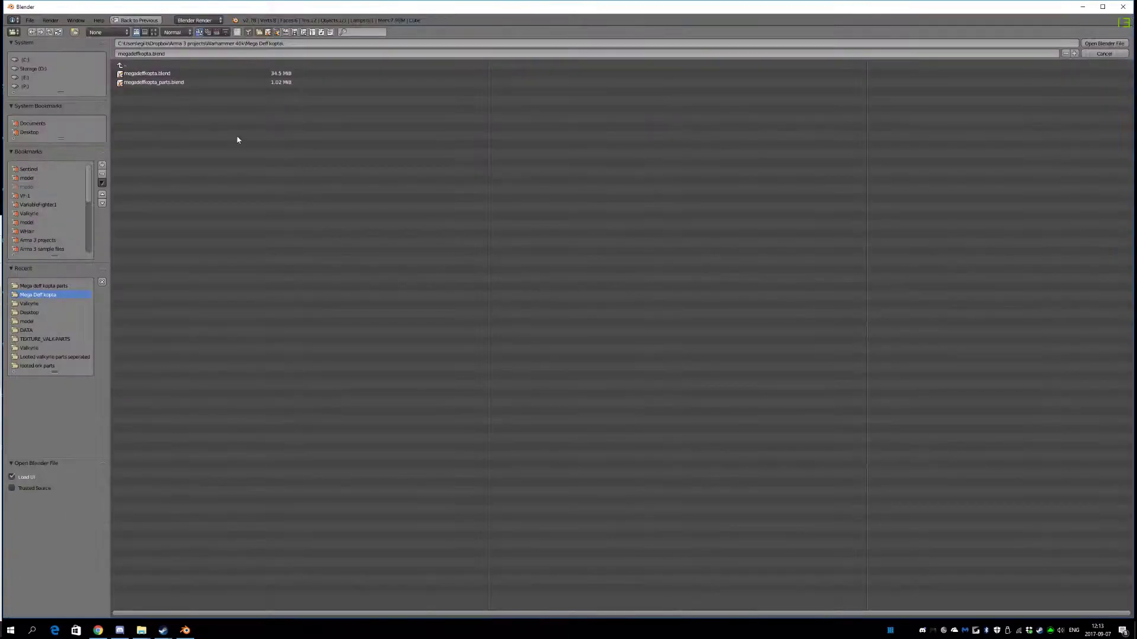
pyautogui.doubleClick(143, 75)
# - Examine the high-resolution helicopter model from several angles, near and far, and slightly narrow the object properties sidebar
pyautogui.moveTo(495, 288); pyautogui.dragTo(316, 340, button='middle')
pyautogui.scroll(4, 468, 280)
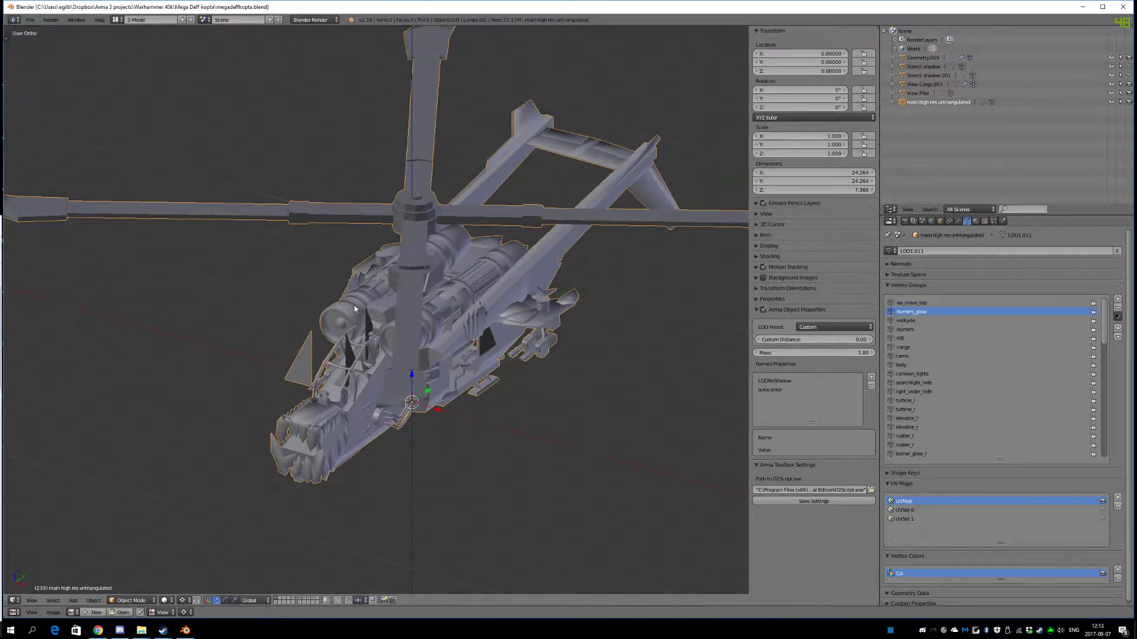
pyautogui.scroll(-3, 355, 309)
pyautogui.scroll(3, 355, 302)
pyautogui.moveTo(324, 286); pyautogui.dragTo(373, 314, button='middle')
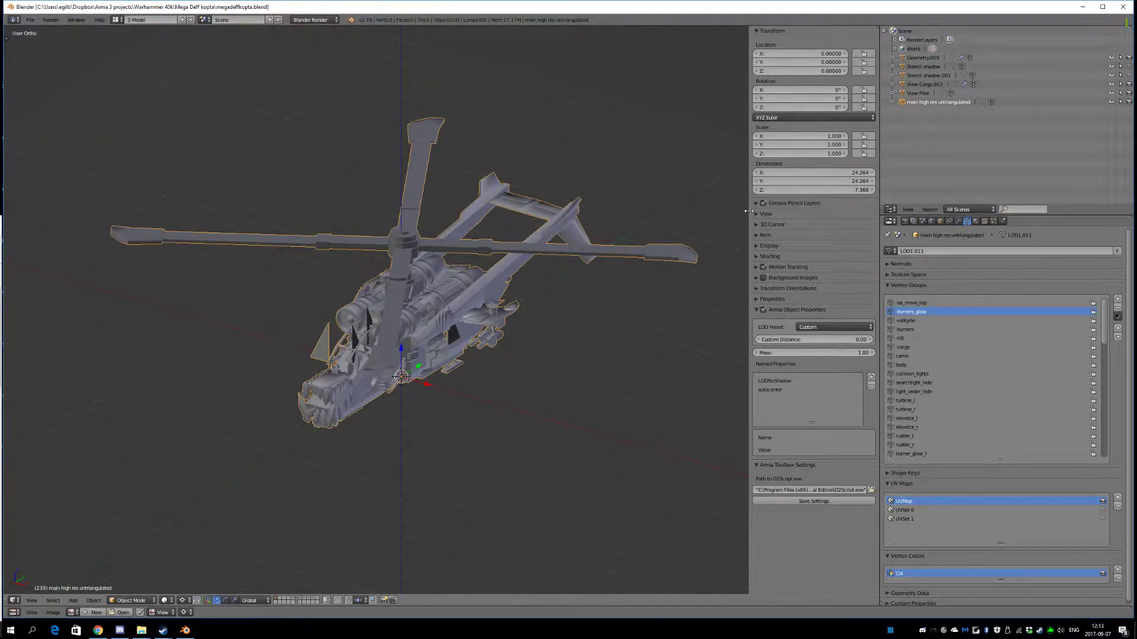
pyautogui.moveTo(748, 210); pyautogui.dragTo(763, 211)
pyautogui.moveTo(453, 281); pyautogui.dragTo(400, 354, button='middle')
pyautogui.scroll(4, 357, 300)
pyautogui.scroll(-2, 371, 300)
pyautogui.scroll(-4, 398, 322)
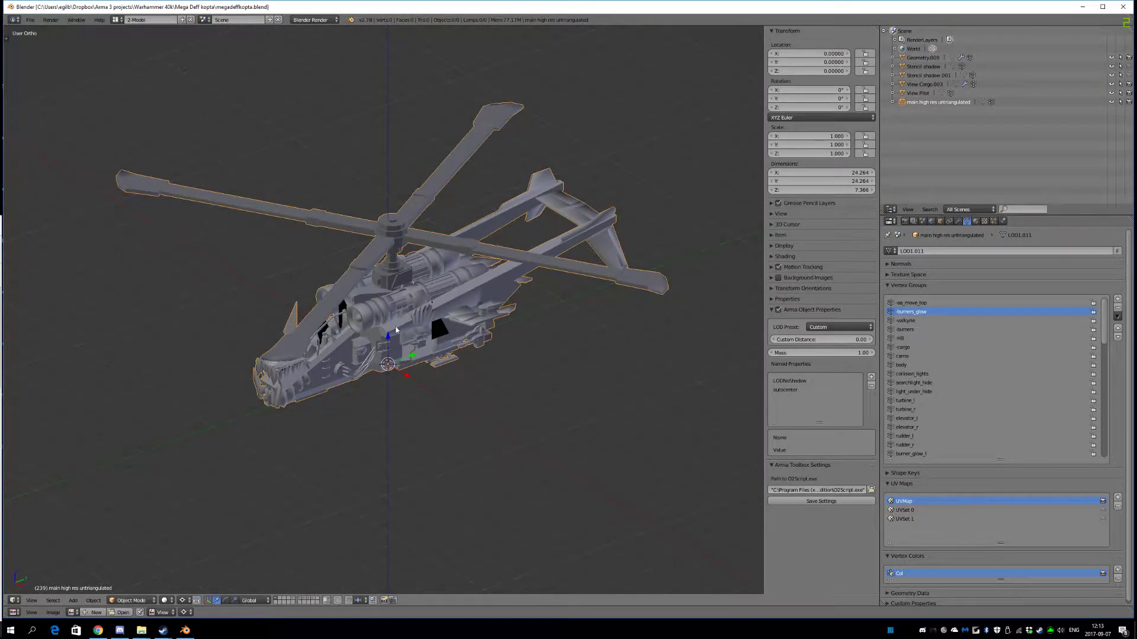
# - Look at the Arma 3 tools in the Steam library, and return to the helicopter model in Blender
pyautogui.moveTo(163, 629)
pyautogui.click(150, 604)
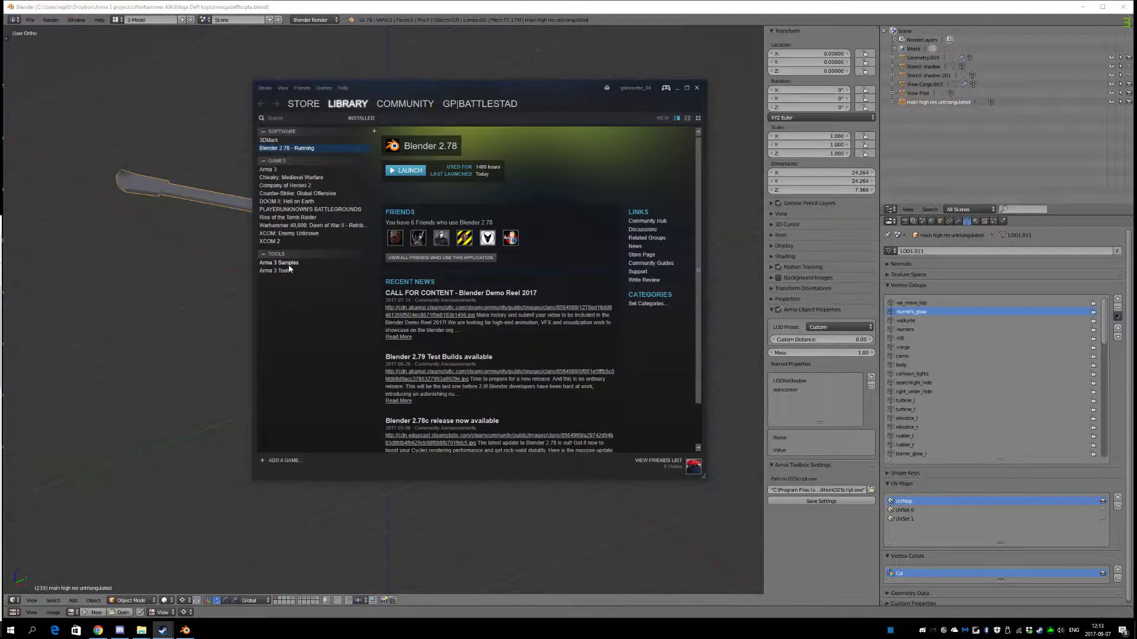
pyautogui.moveTo(449, 95); pyautogui.dragTo(550, 97)
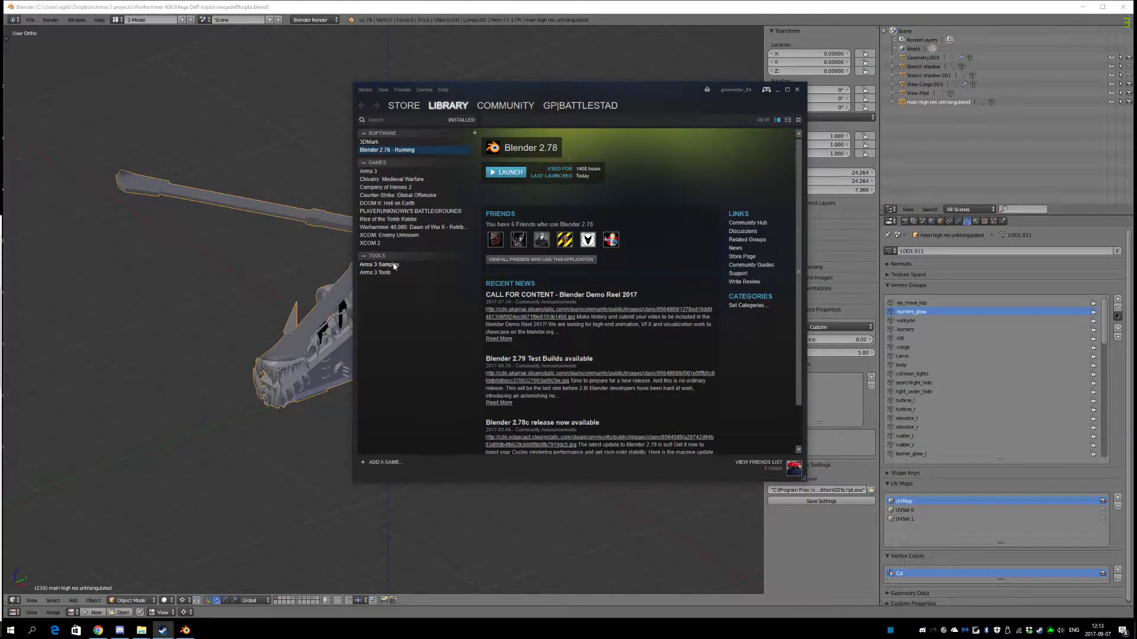
pyautogui.moveTo(262, 302); pyautogui.dragTo(399, 346, button='middle')
pyautogui.scroll(3, 299, 306)
pyautogui.scroll(-2, 403, 336)
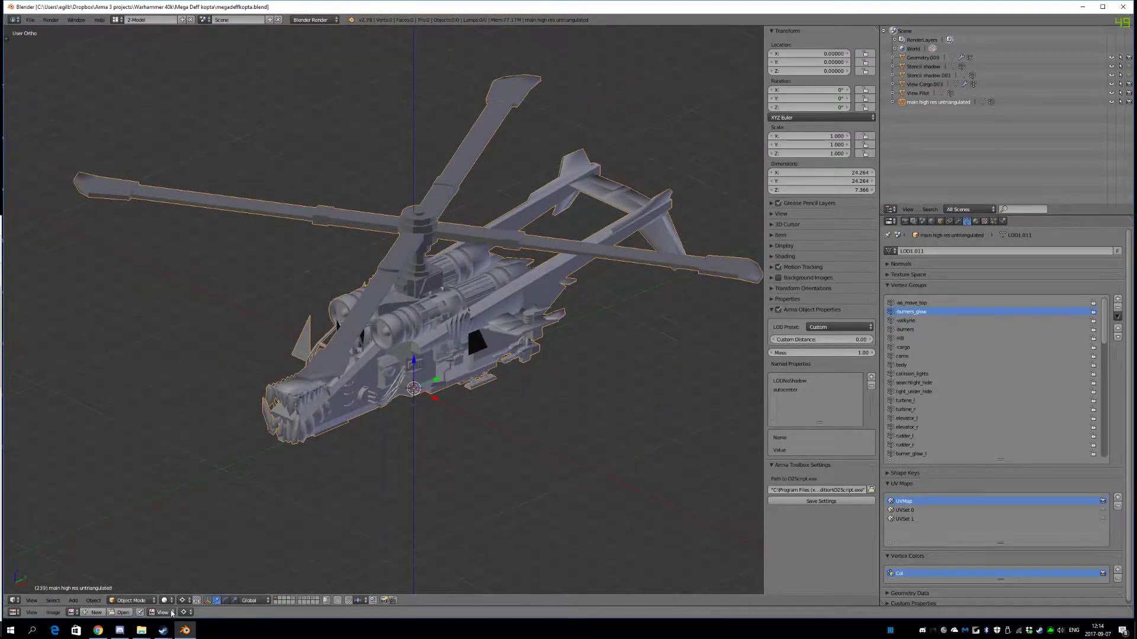
# - Switch to the Steam library and launch Arma 3 Samples to open its folder
pyautogui.moveTo(163, 630)
pyautogui.click(147, 595)
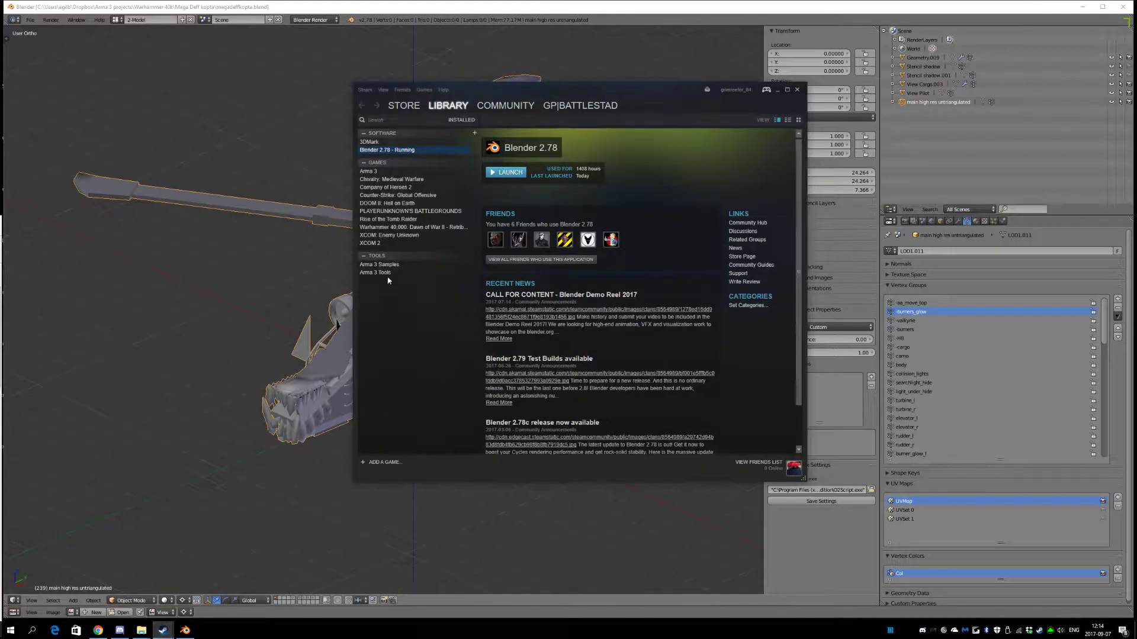
pyautogui.doubleClick(393, 266)
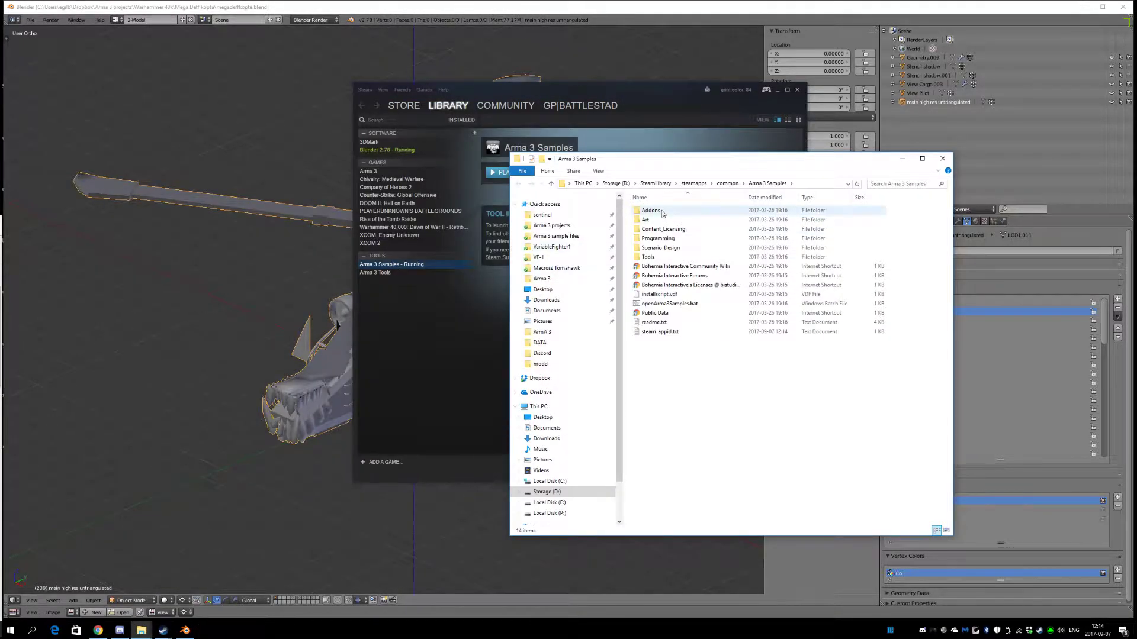
# - Browse to the Test_Heli_01 folder inside Addons and copy its folder path
pyautogui.doubleClick(663, 211)
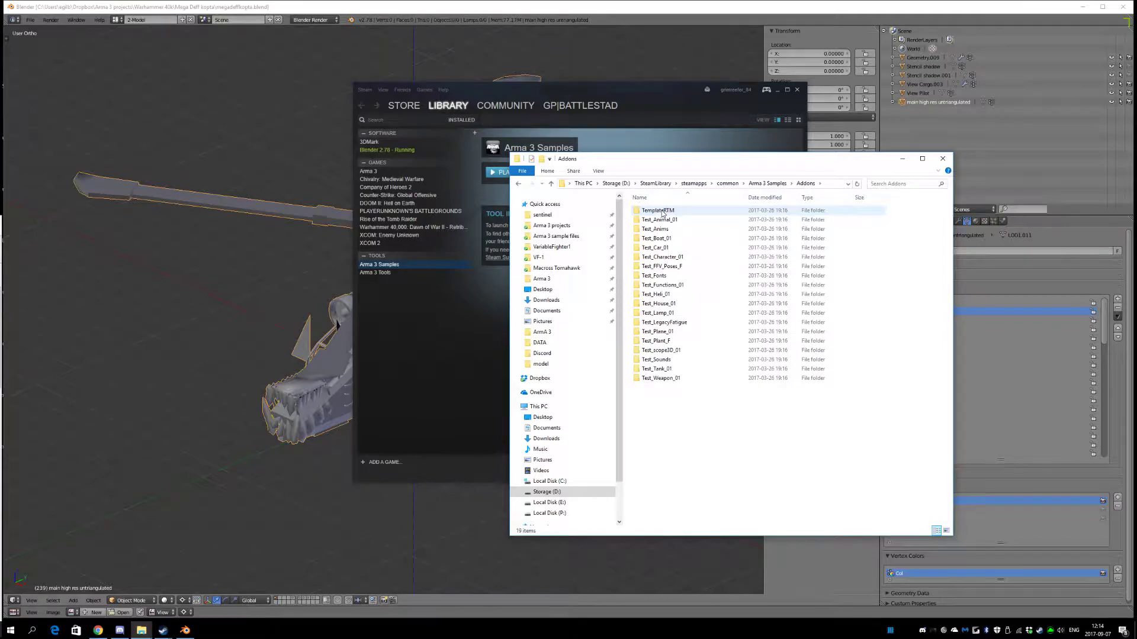
pyautogui.doubleClick(662, 295)
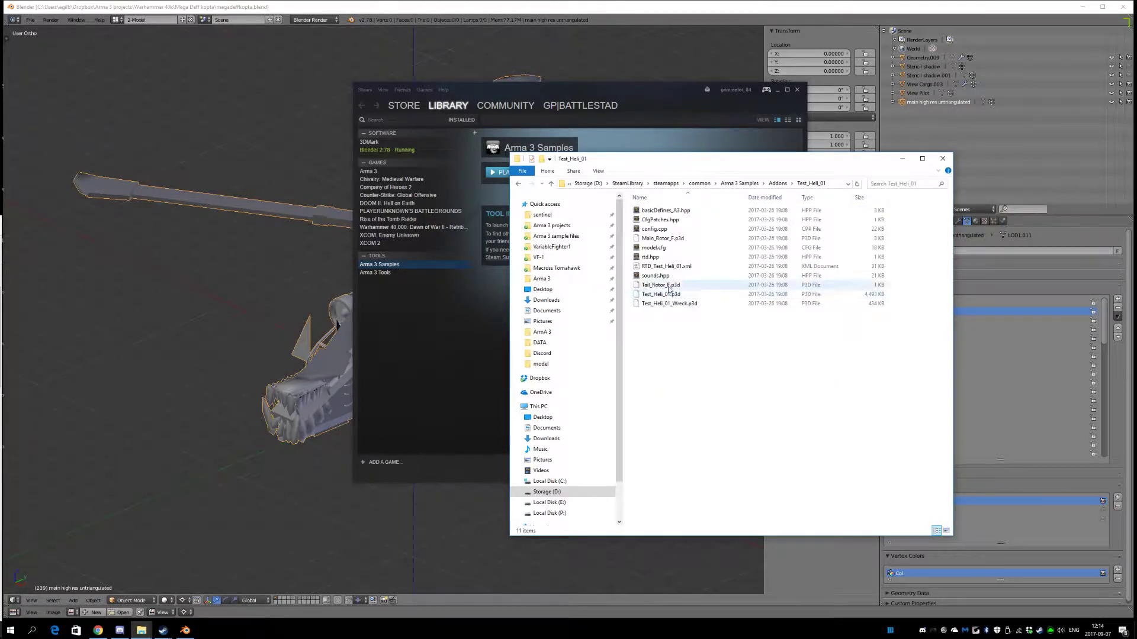
pyautogui.click(833, 187)
pyautogui.hotkey('ctrl', 'c')
# - Start an Arma 2/3 P3D import in Blender and go to the copied Test_Heli_01 folder path
pyautogui.moveTo(284, 230); pyautogui.dragTo(280, 222, button='middle')
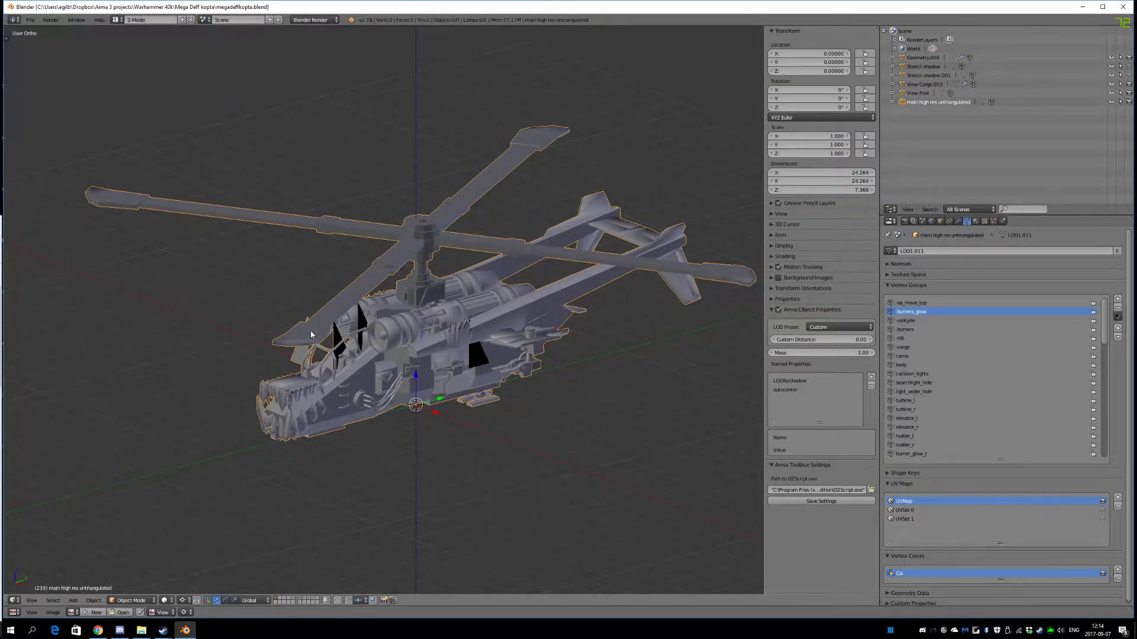
pyautogui.click(30, 20)
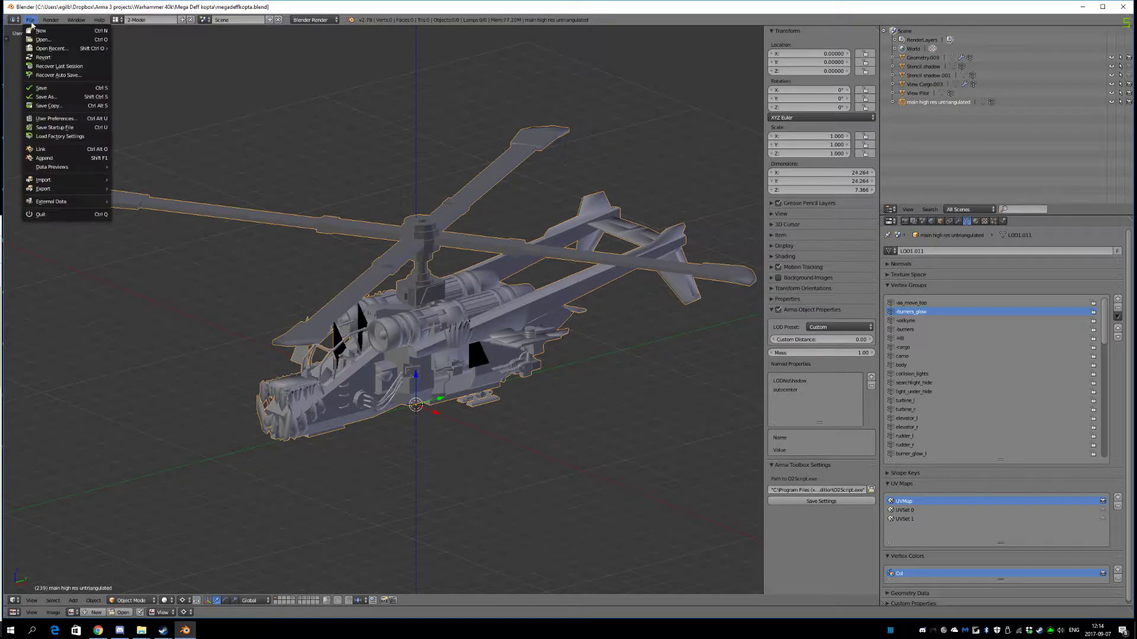
pyautogui.moveTo(77, 182)
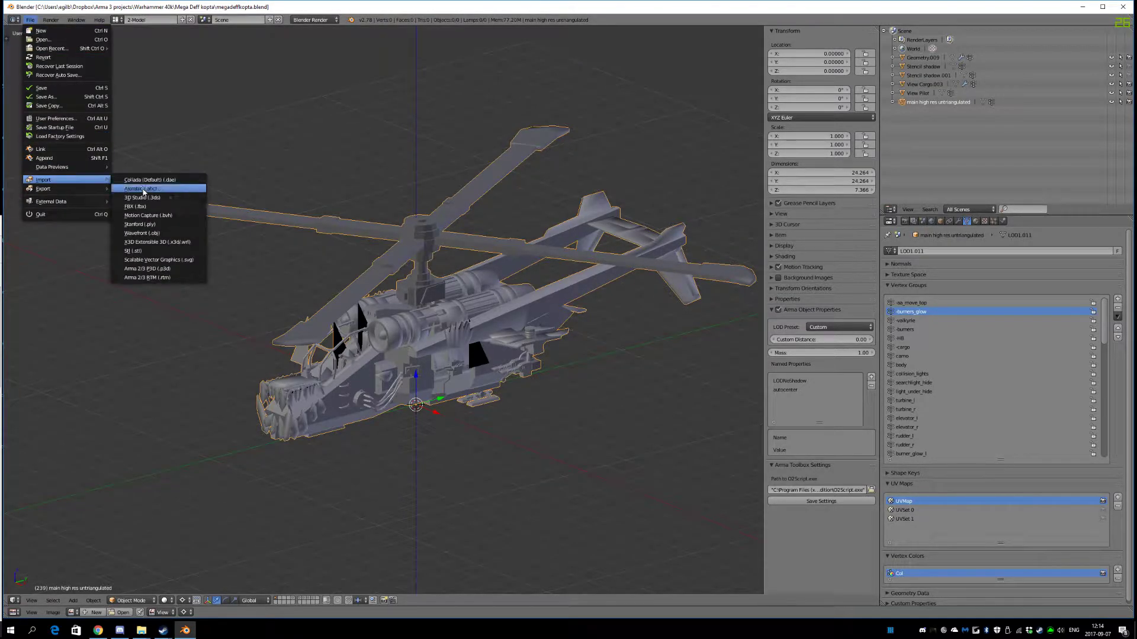
pyautogui.click(168, 269)
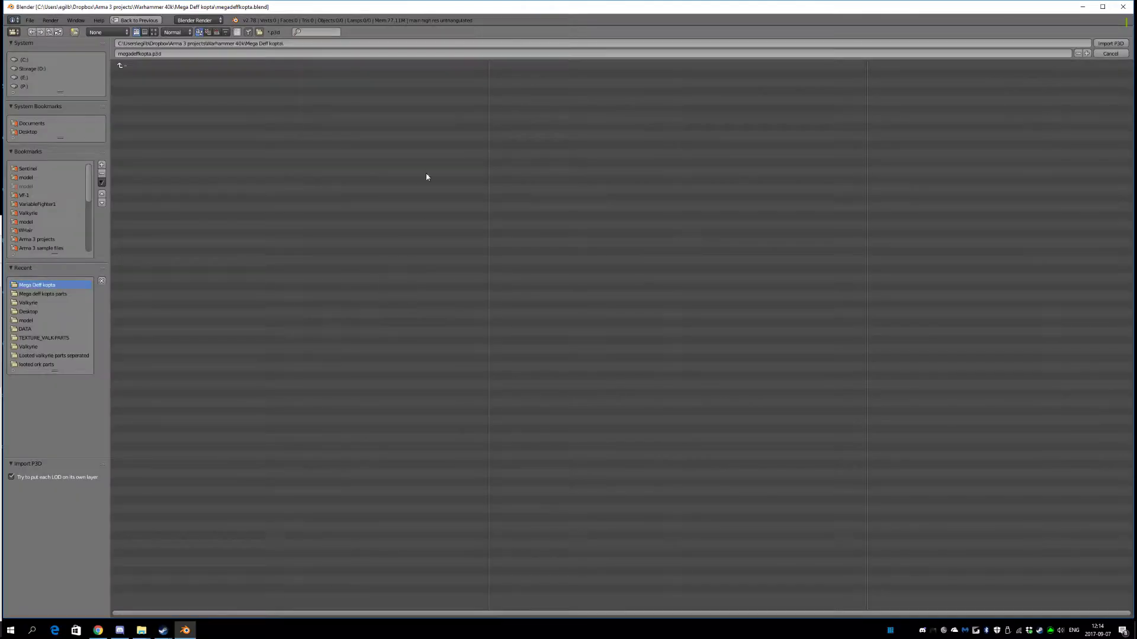
pyautogui.click(346, 46)
pyautogui.hotkey('ctrl', 'v')
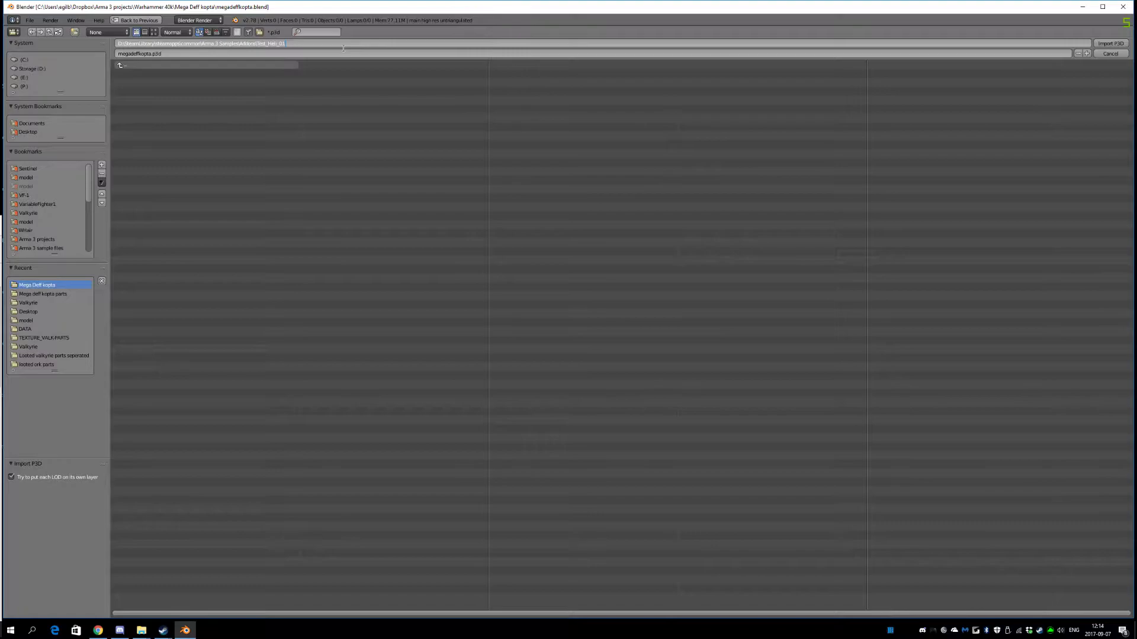
pyautogui.press('Return')
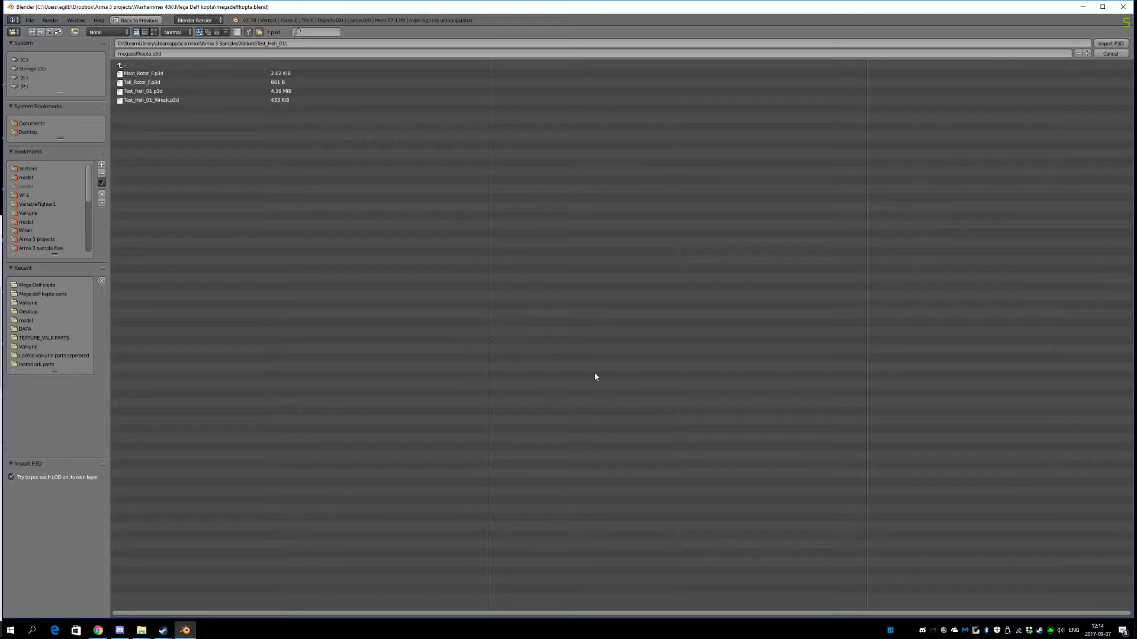
# - Import the sample helicopter model Test_Heli_01.p3d with each LOD placed on its own layer
pyautogui.click(141, 91)
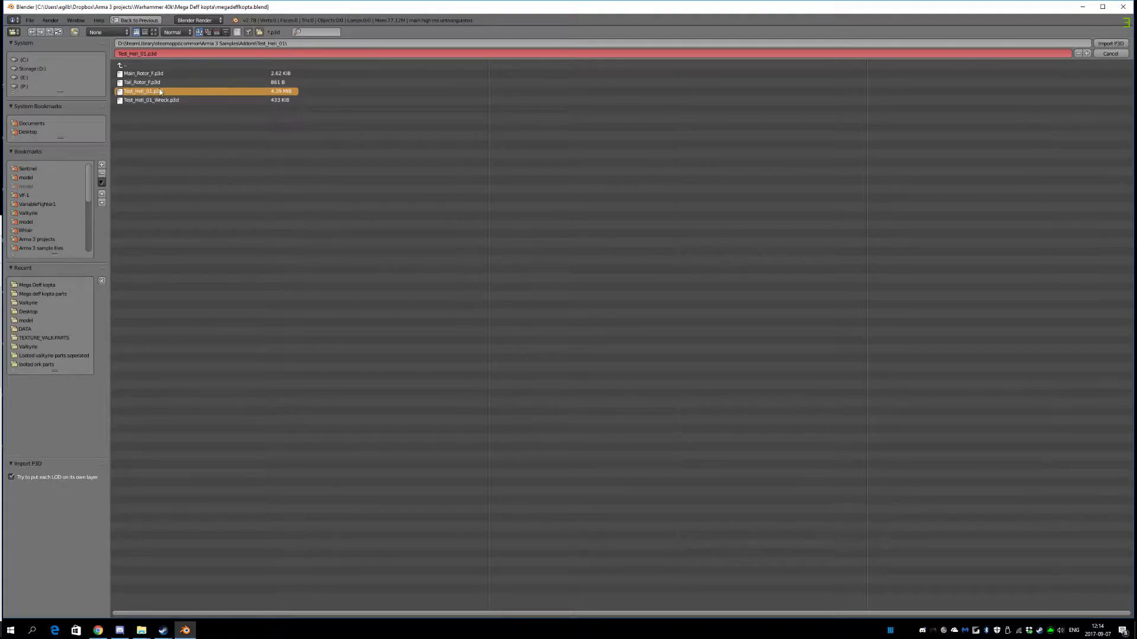
pyautogui.doubleClick(151, 95)
pyautogui.moveTo(153, 97); pyautogui.dragTo(371, 378, button='middle')
pyautogui.scroll(3, 371, 378)
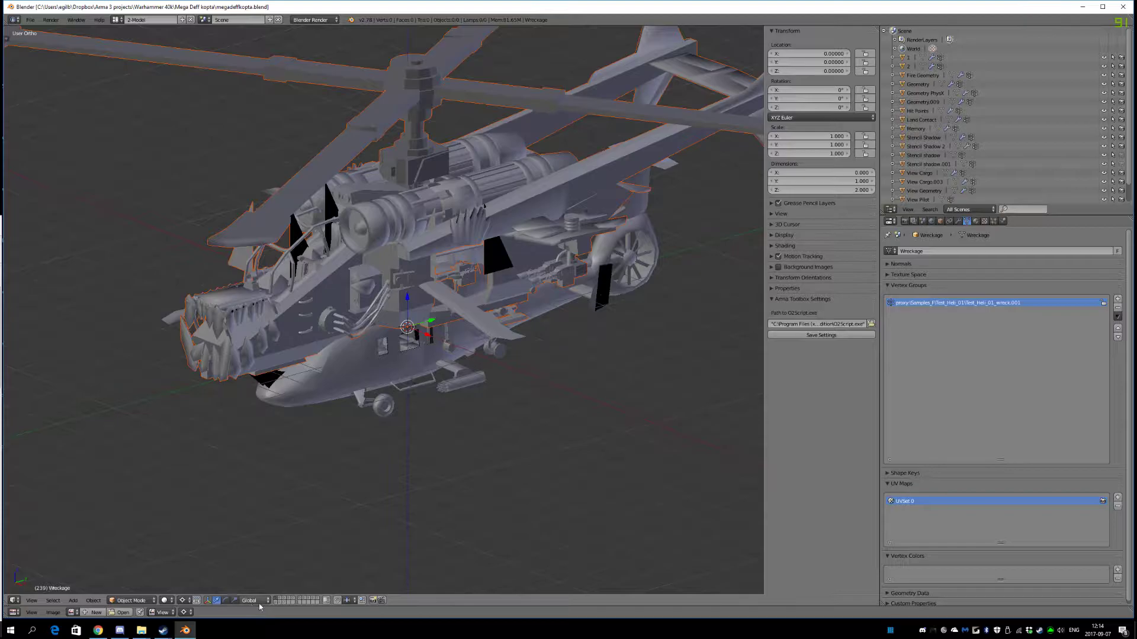
# - Look through the imported helicopter's LOD layers and show the first layer containing both helicopter models
pyautogui.moveTo(341, 526); pyautogui.dragTo(403, 461, button='middle')
pyautogui.scroll(3, 402, 461)
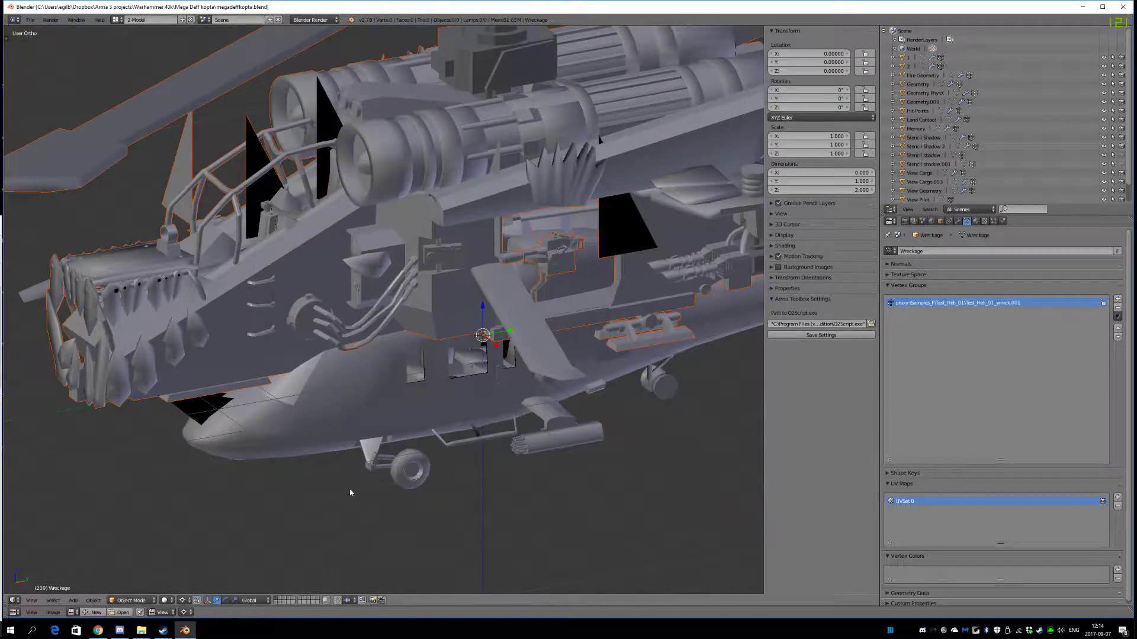
pyautogui.click(282, 599)
pyautogui.click(287, 599)
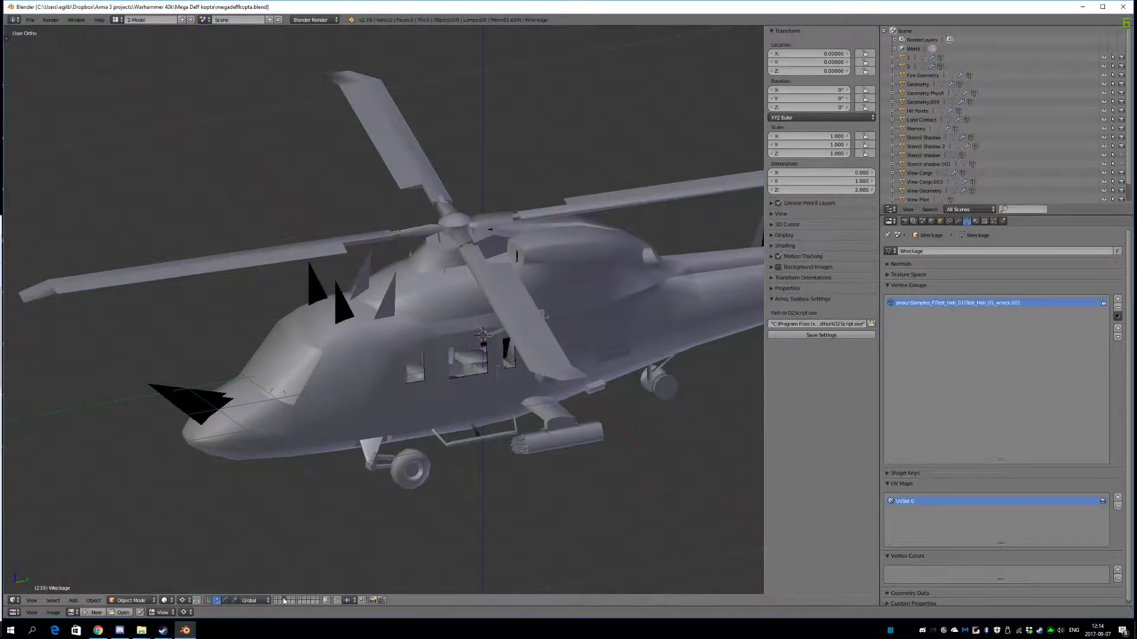
pyautogui.click(284, 599)
pyautogui.keyDown('shift'); pyautogui.click(278, 600); pyautogui.keyUp('shift')
pyautogui.scroll(-3, 374, 430)
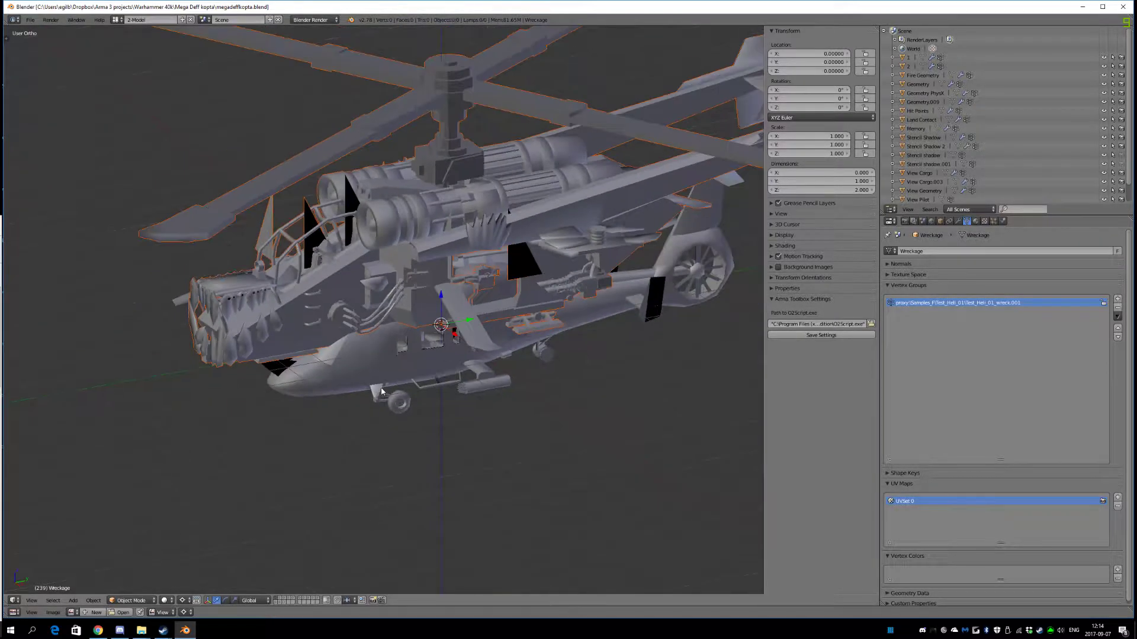
# - Delete the imported sample helicopter's visual LOD object 1 from beneath the custom helicopter
pyautogui.rightClick(383, 384)
pyautogui.moveTo(405, 359); pyautogui.dragTo(481, 381, button='middle')
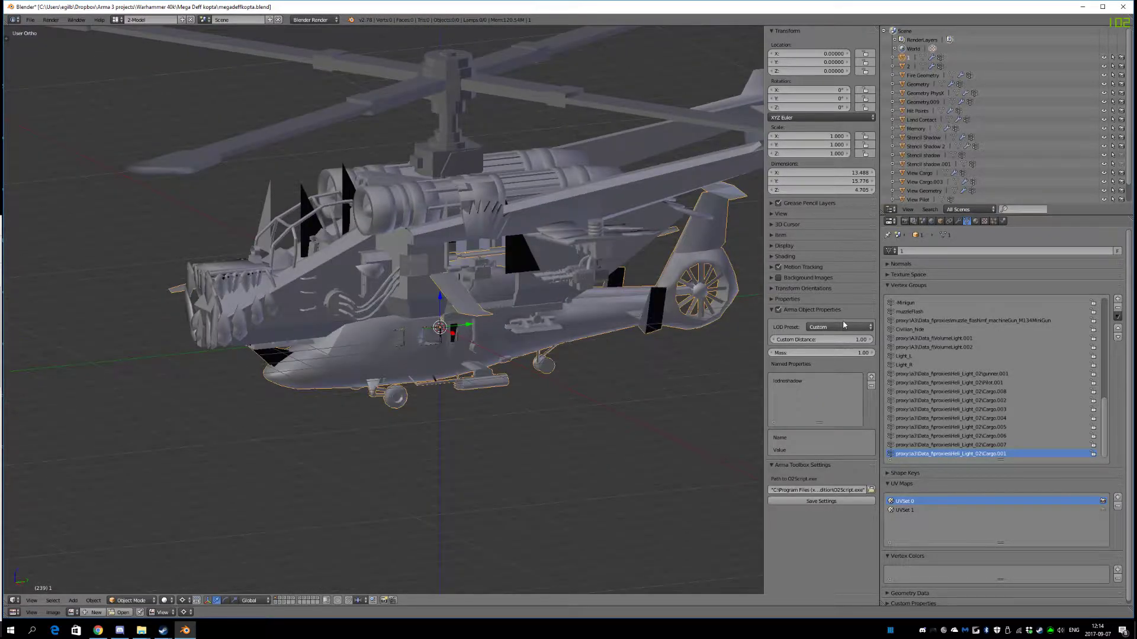
pyautogui.scroll(5, 370, 440)
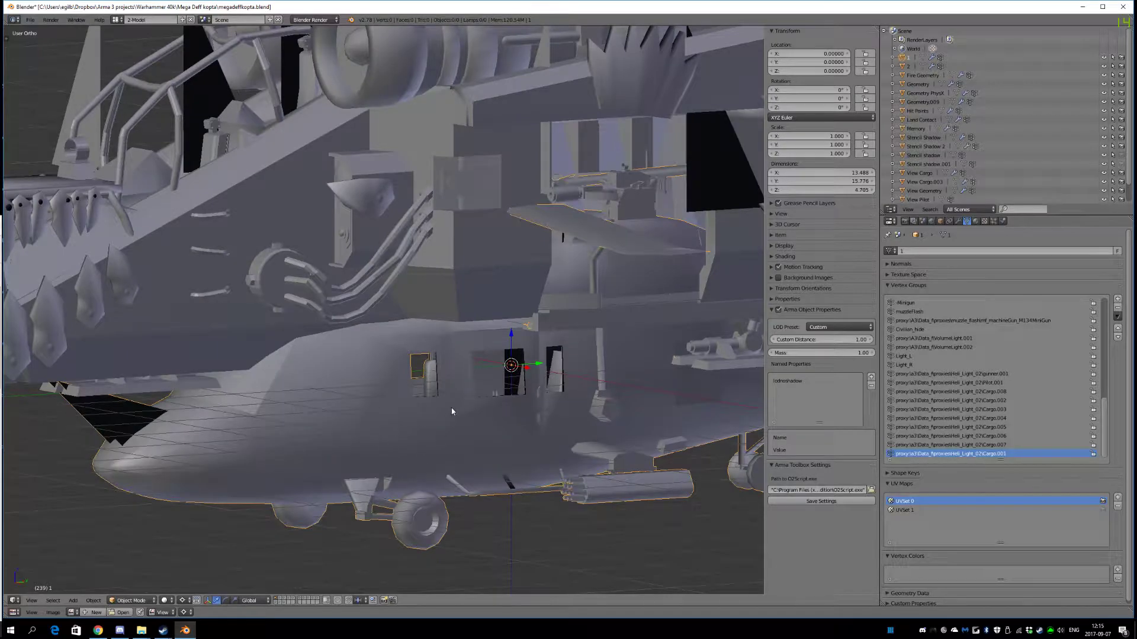
pyautogui.scroll(-4, 532, 397)
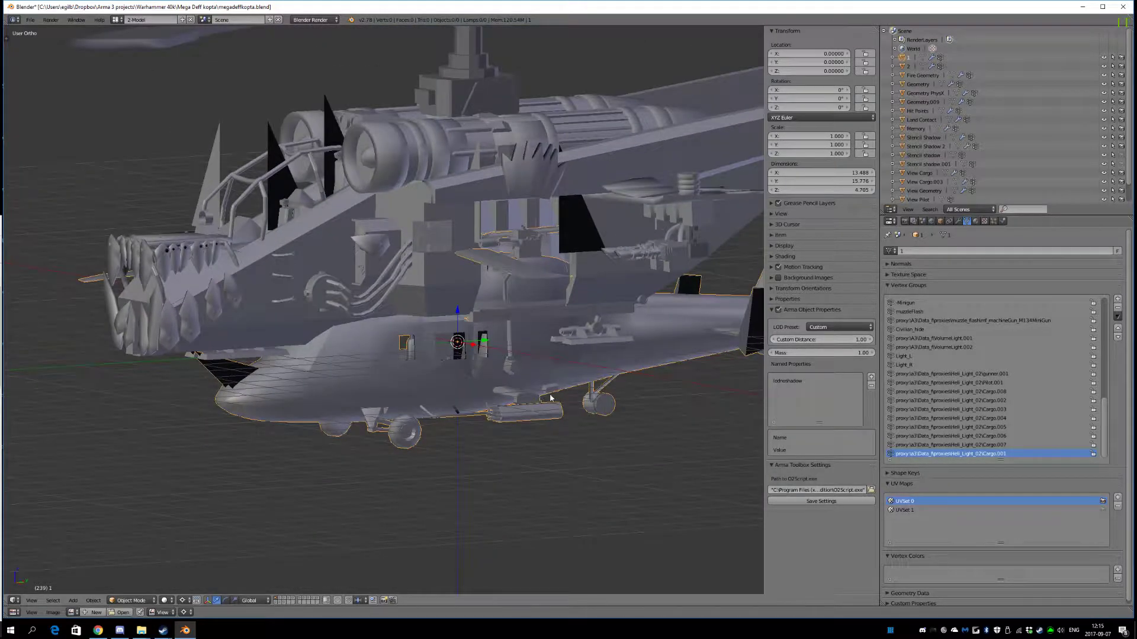
pyautogui.moveTo(396, 387)
pyautogui.mouseDown(button='middle')
pyautogui.moveTo(426, 388)
pyautogui.moveTo(290, 382)
pyautogui.moveTo(403, 386)
pyautogui.mouseUp(button='middle')
pyautogui.scroll(-3, 402, 386)
pyautogui.scroll(4, 455, 368)
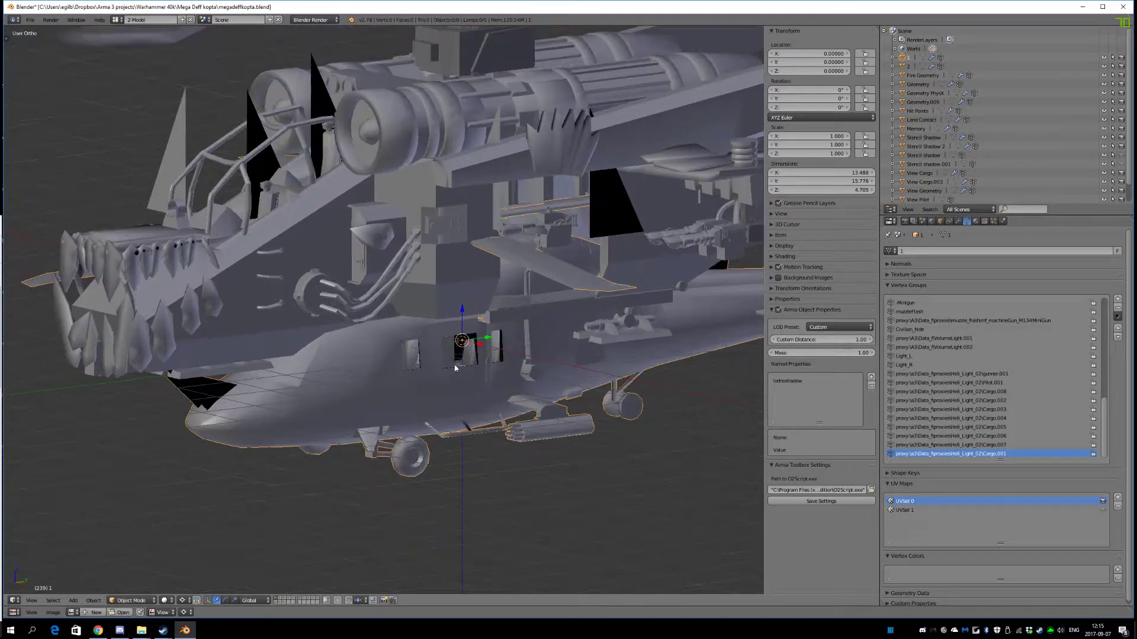
pyautogui.press('x')
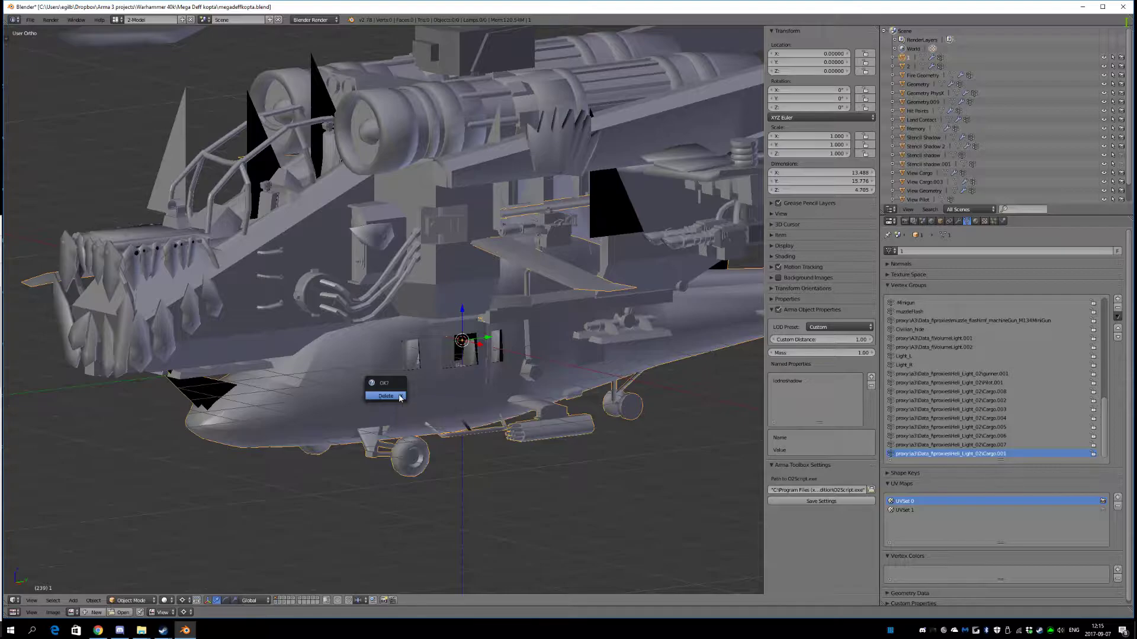
pyautogui.click(386, 397)
pyautogui.scroll(-3, 411, 378)
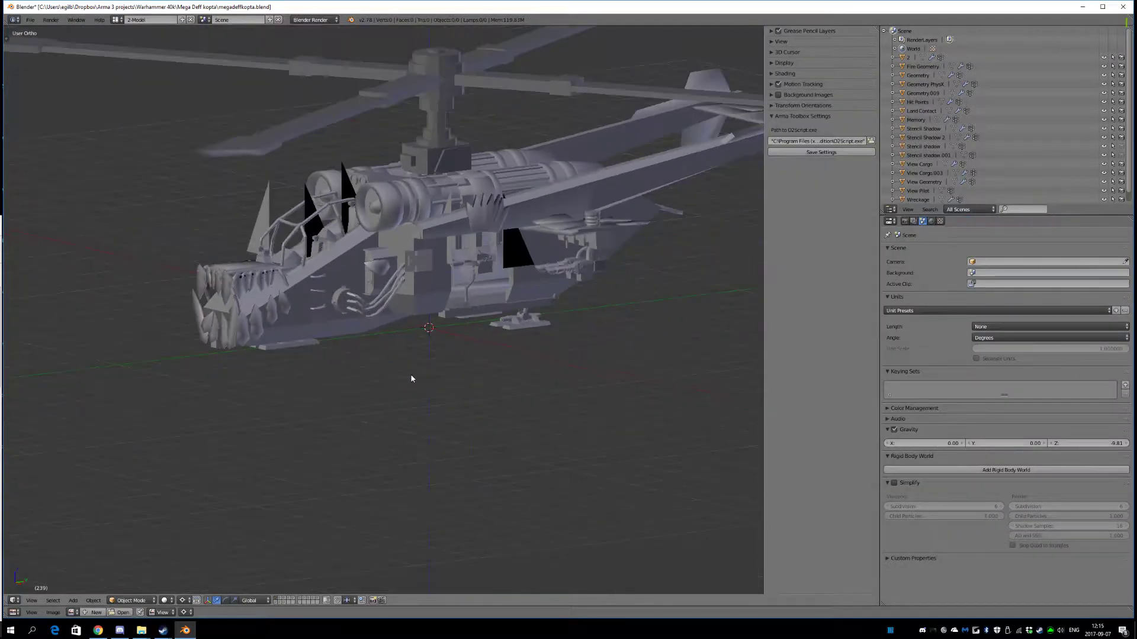
# - Show the second layer and delete the sample helicopter's low-detail visual LOD object 2
pyautogui.click(281, 600)
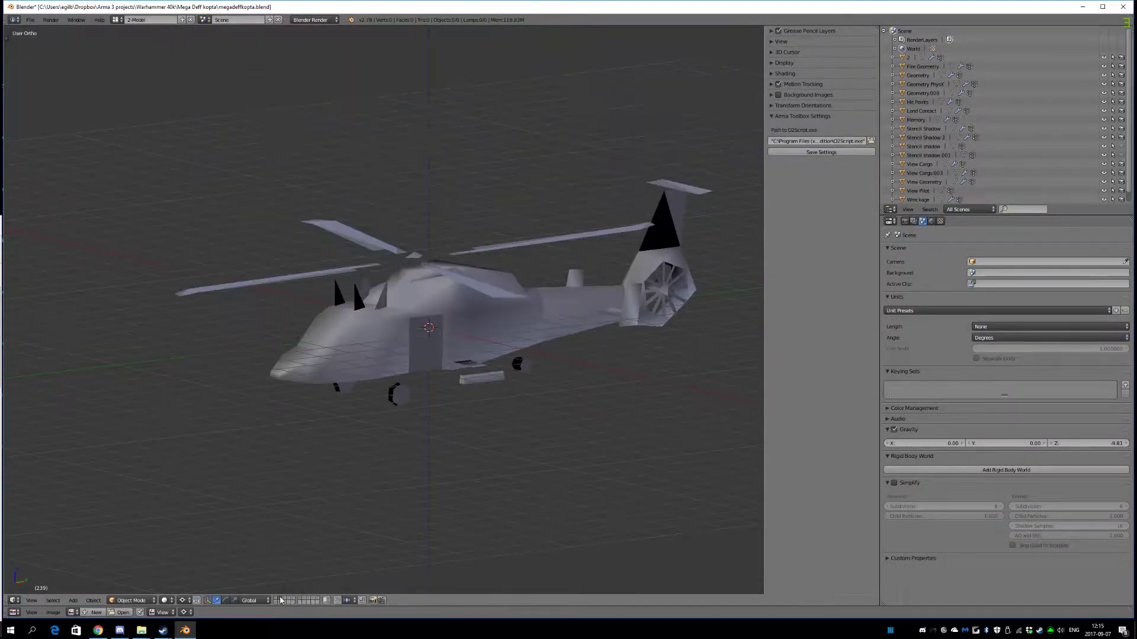
pyautogui.scroll(4, 413, 475)
pyautogui.rightClick(385, 384)
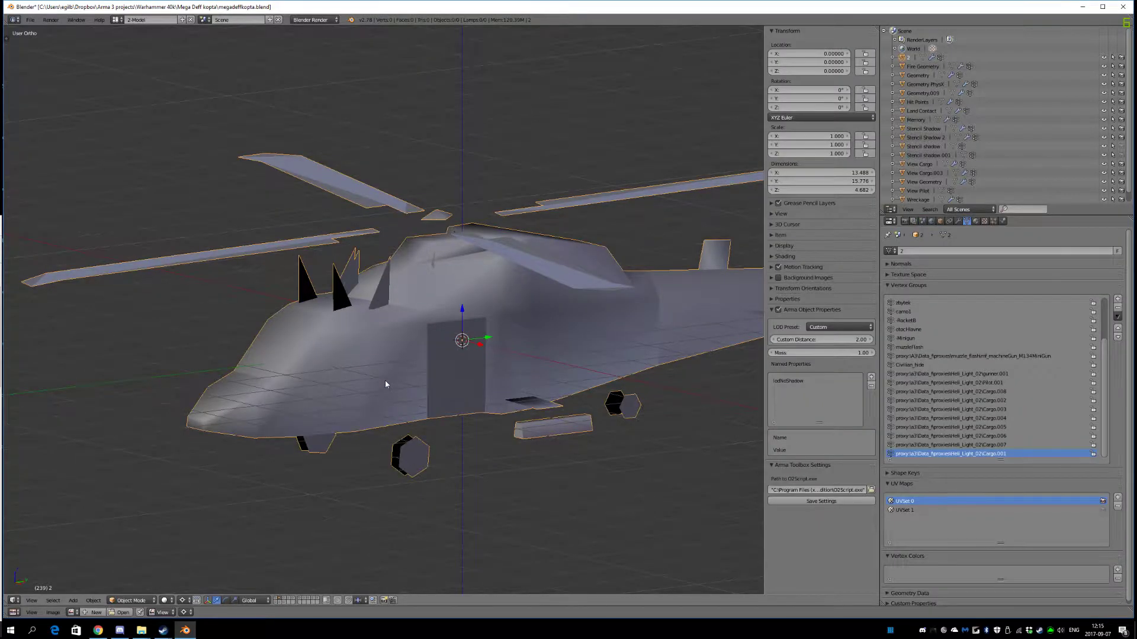
pyautogui.scroll(-2, 385, 380)
pyautogui.scroll(4, 436, 394)
pyautogui.press('x')
pyautogui.click(395, 395)
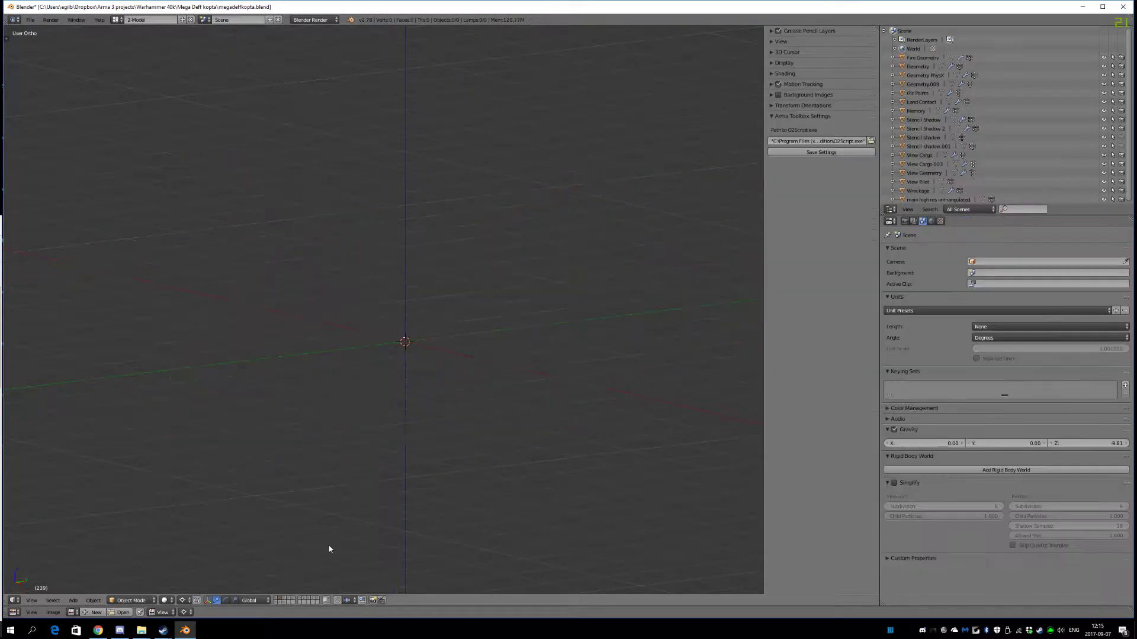
# - Show the third layer and delete the sample helicopter's View Cargo LOD object
pyautogui.click(287, 600)
pyautogui.rightClick(390, 422)
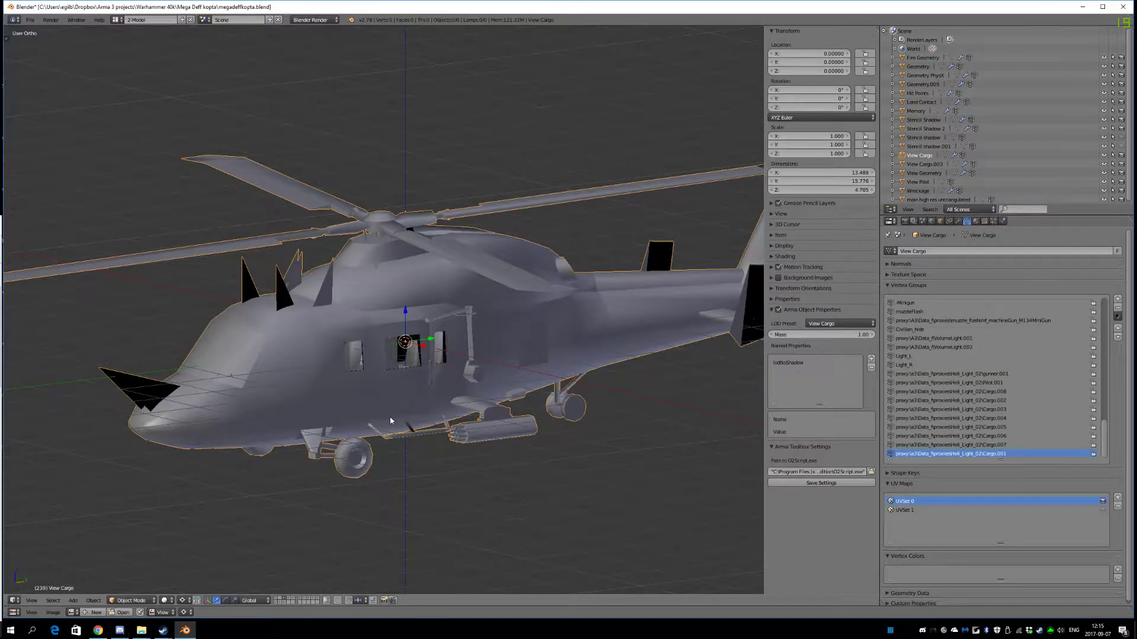
pyautogui.moveTo(390, 417); pyautogui.dragTo(450, 397, button='middle')
pyautogui.scroll(4, 380, 417)
pyautogui.scroll(-6, 382, 411)
pyautogui.scroll(5, 431, 401)
pyautogui.scroll(-5, 431, 401)
pyautogui.scroll(5, 476, 392)
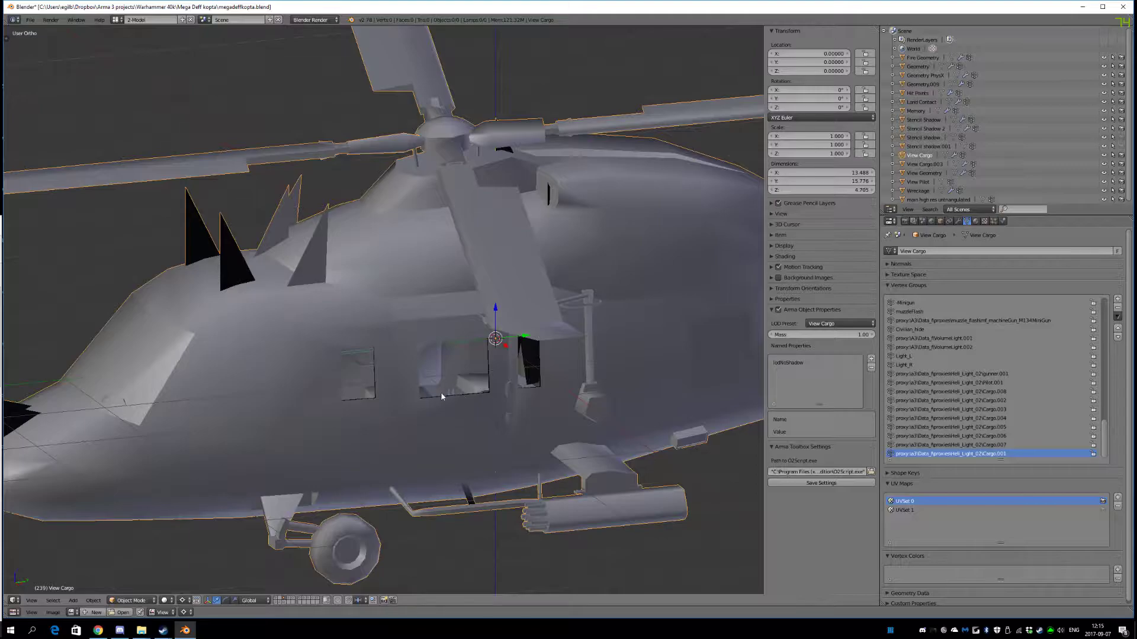
pyautogui.scroll(-4, 441, 392)
pyautogui.moveTo(435, 389); pyautogui.dragTo(394, 374, button='middle')
pyautogui.scroll(-3, 393, 385)
pyautogui.press('x')
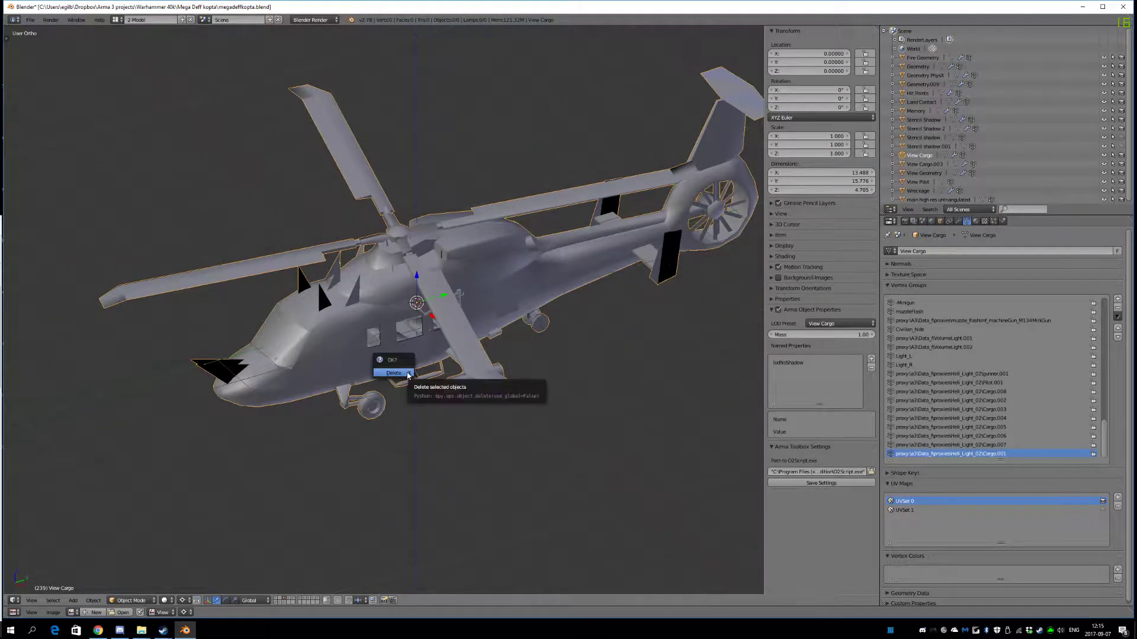
pyautogui.click(406, 373)
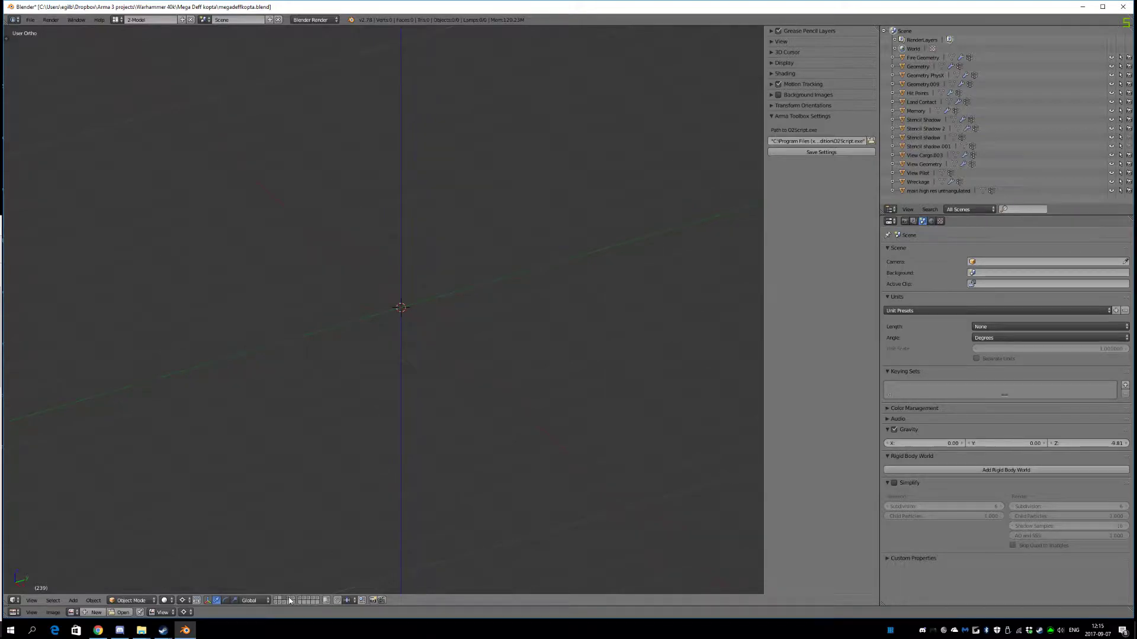
# - Show the fourth layer and delete the sample helicopter's Stencil Shadow LOD object
pyautogui.hotkey('ctrl', 'z')
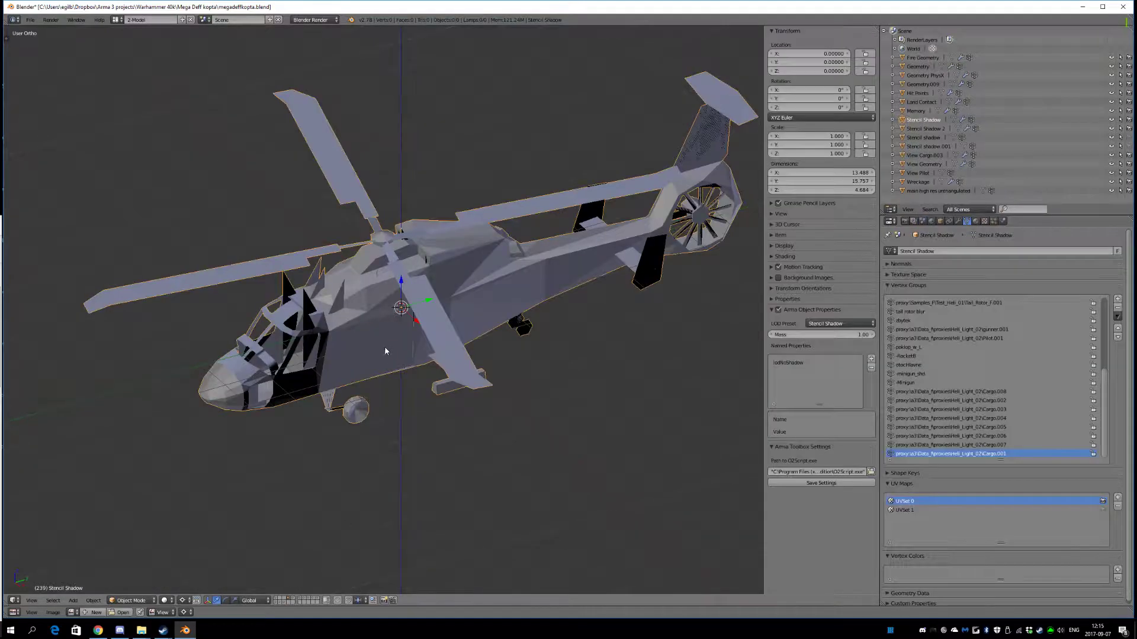
pyautogui.scroll(5, 385, 346)
pyautogui.scroll(-4, 377, 364)
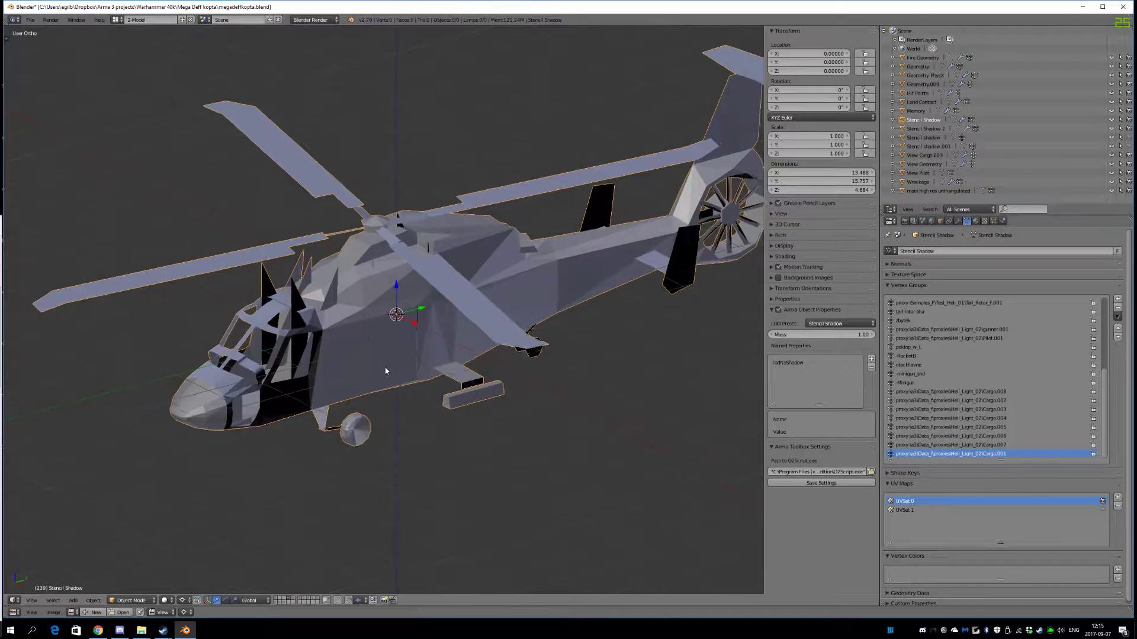
pyautogui.moveTo(385, 372); pyautogui.dragTo(383, 363, button='middle')
pyautogui.scroll(2, 382, 361)
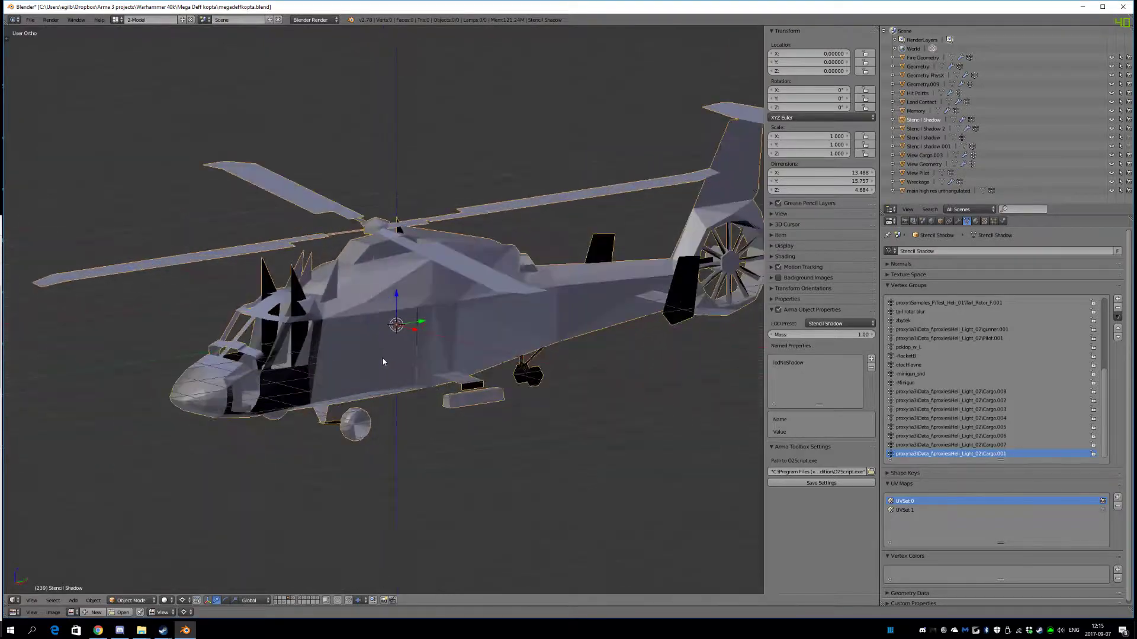
pyautogui.click(276, 599)
pyautogui.moveTo(375, 314); pyautogui.dragTo(318, 607, button='middle')
pyautogui.click(289, 600)
pyautogui.press('x')
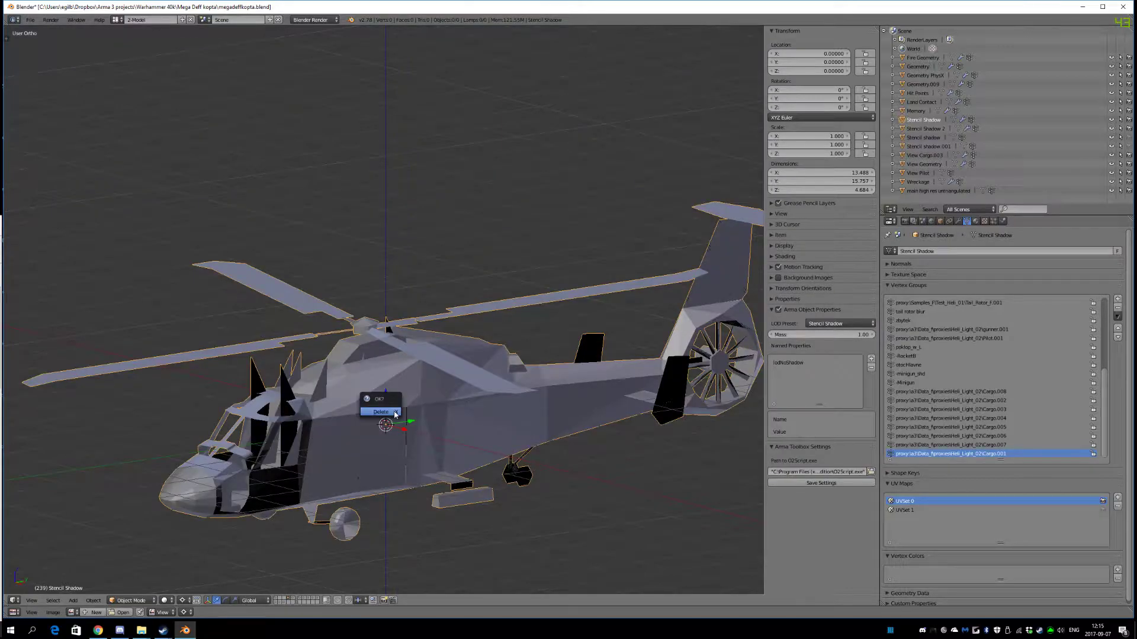
pyautogui.click(396, 411)
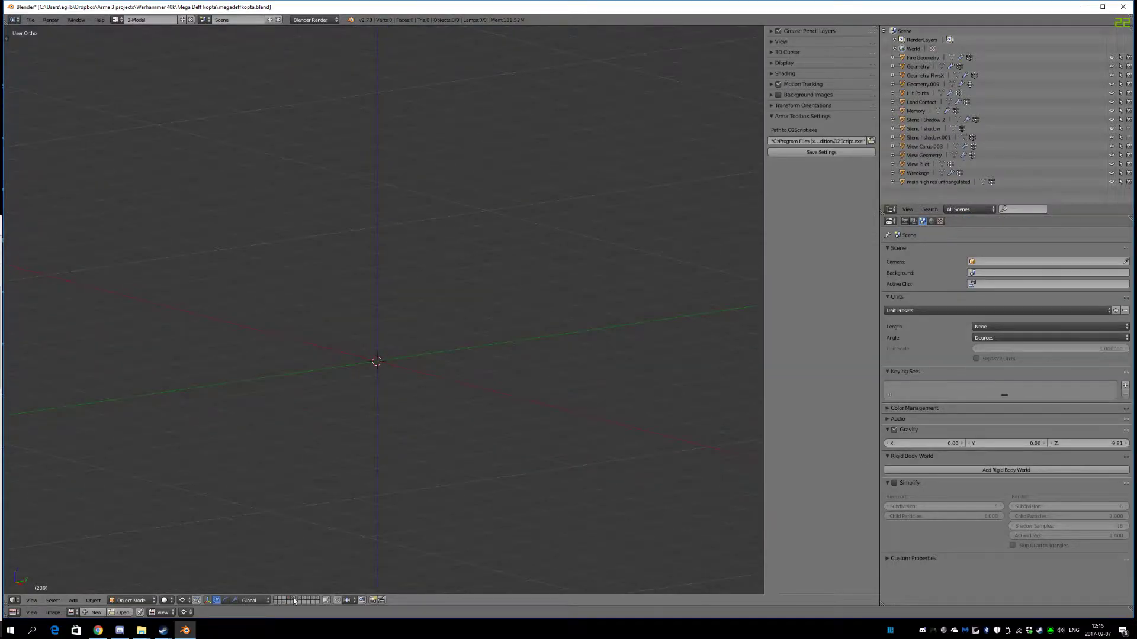
# - Show the fifth layer and delete the sample helicopter's Stencil Shadow 2 LOD object
pyautogui.click(293, 599)
pyautogui.rightClick(381, 407)
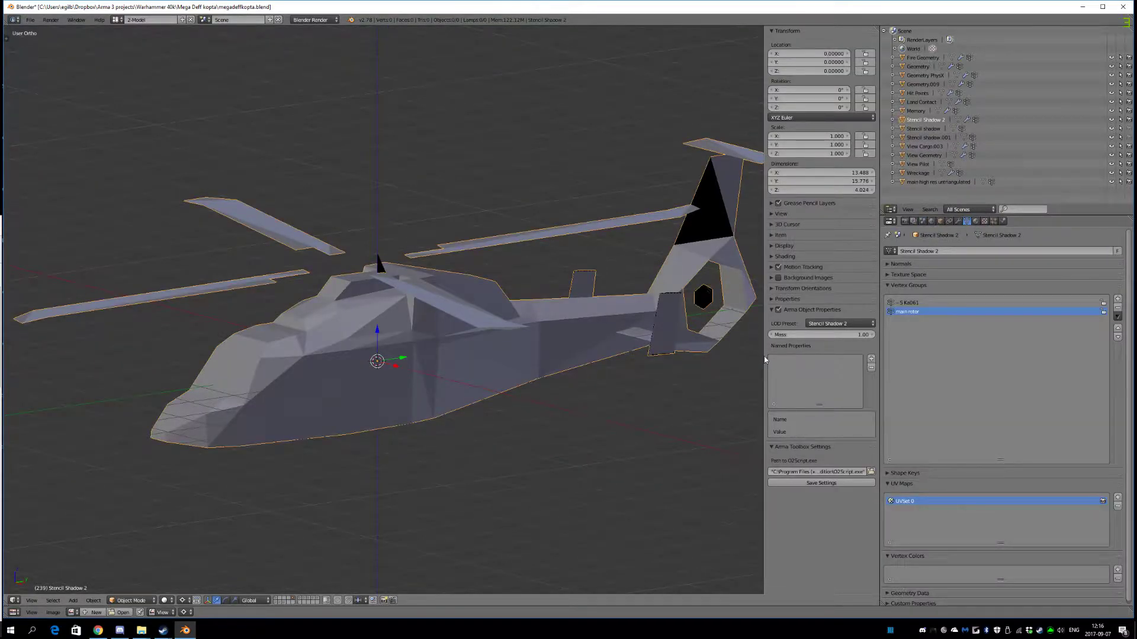
pyautogui.press('x')
pyautogui.click(391, 429)
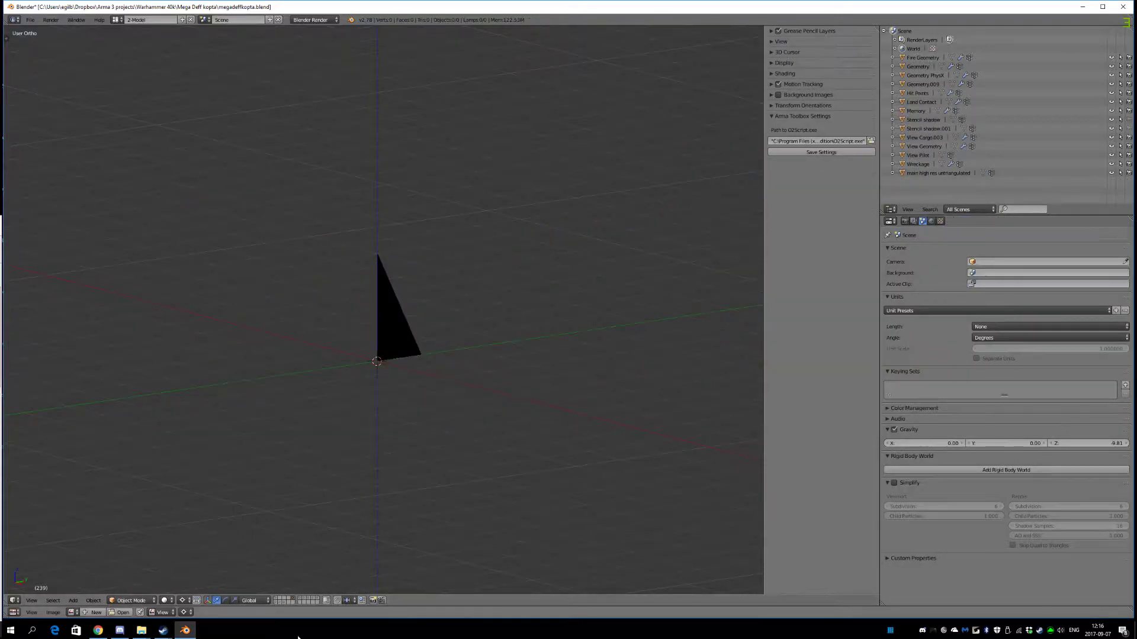
# - Select the remaining triangular proxy mesh on the fifth layer and examine its shape and Arma object properties
pyautogui.rightClick(405, 356)
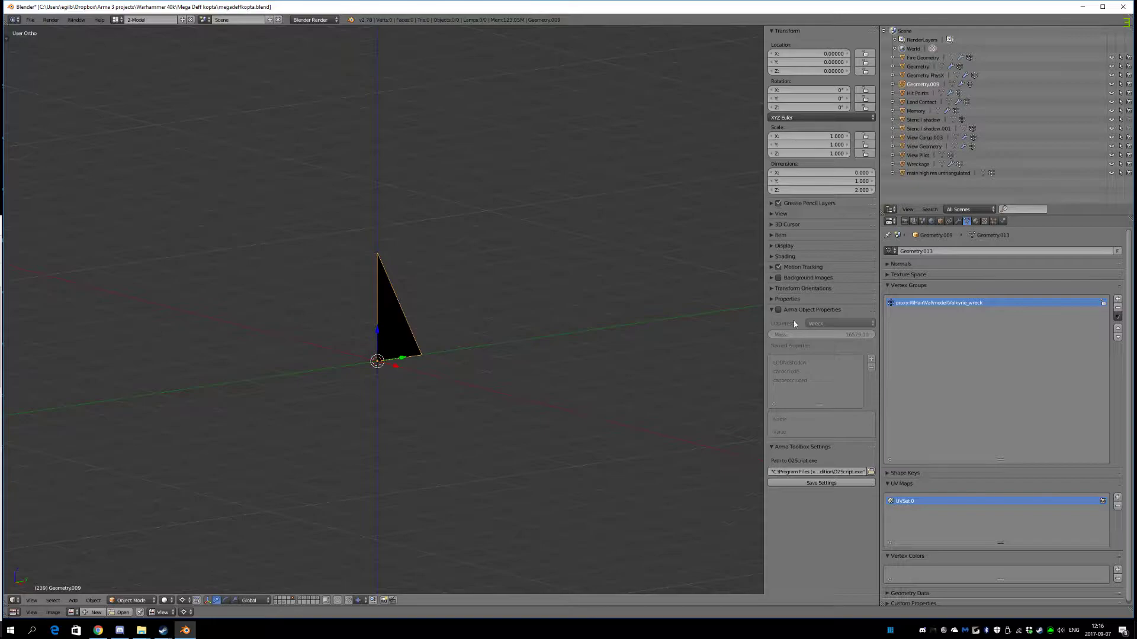
pyautogui.scroll(6, 418, 372)
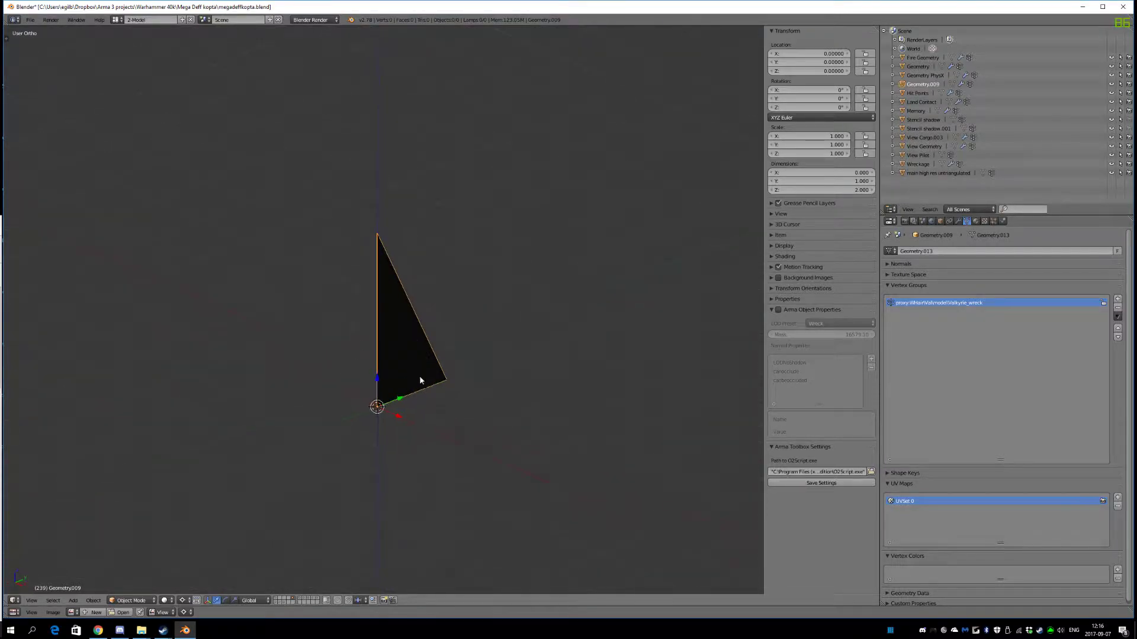
pyautogui.scroll(-5, 422, 384)
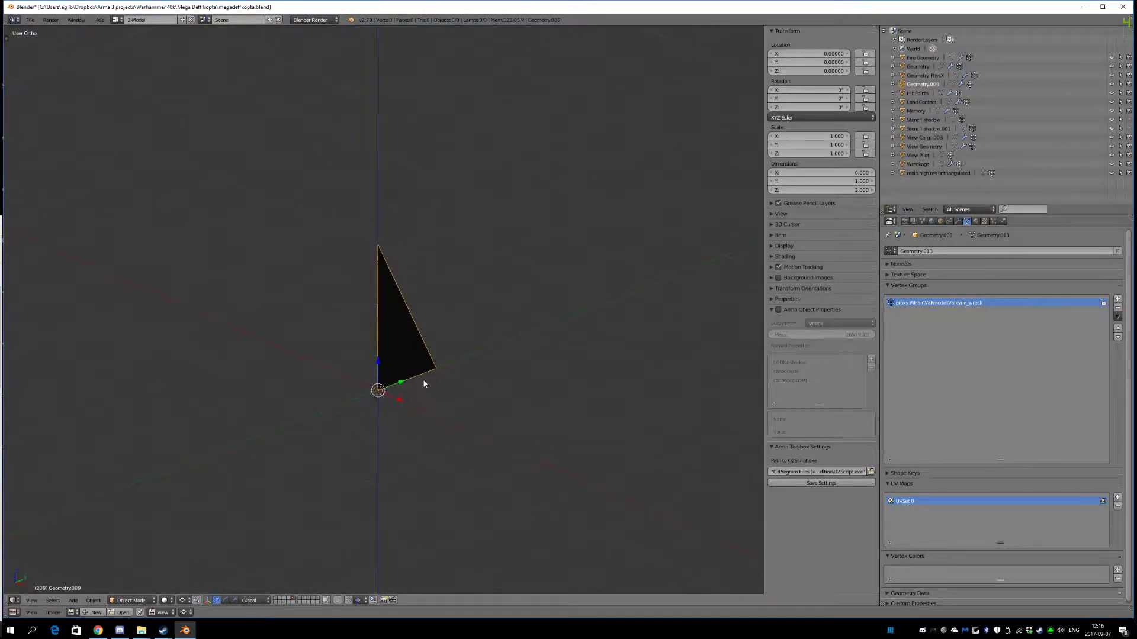
pyautogui.moveTo(434, 373); pyautogui.dragTo(555, 383, button='middle')
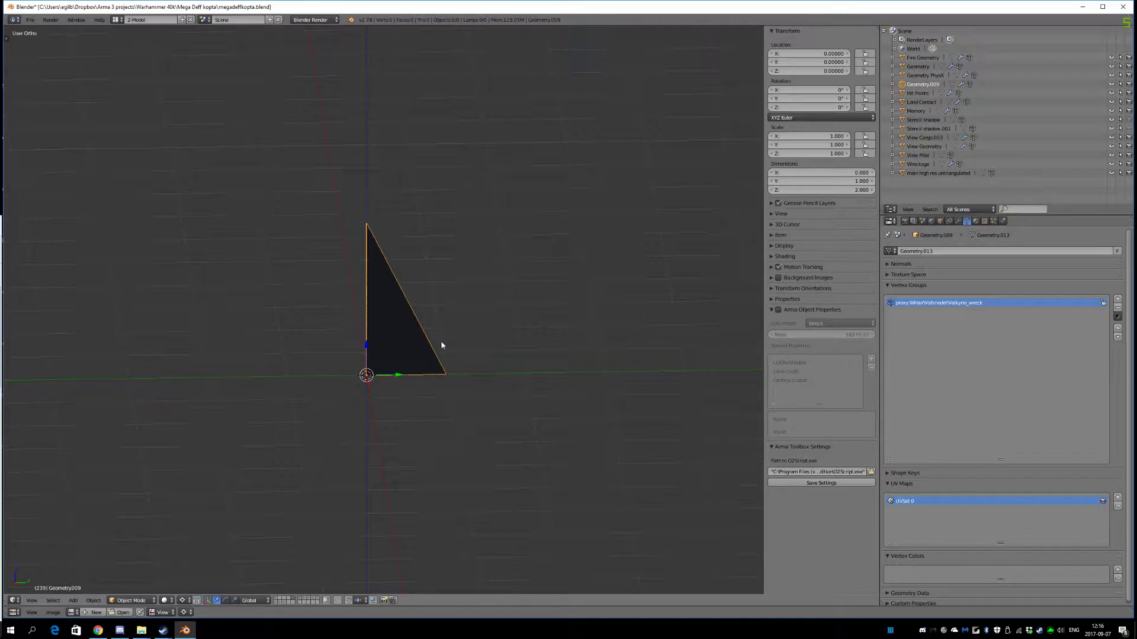
pyautogui.moveTo(375, 360); pyautogui.dragTo(413, 359, button='middle')
pyautogui.scroll(-3, 413, 359)
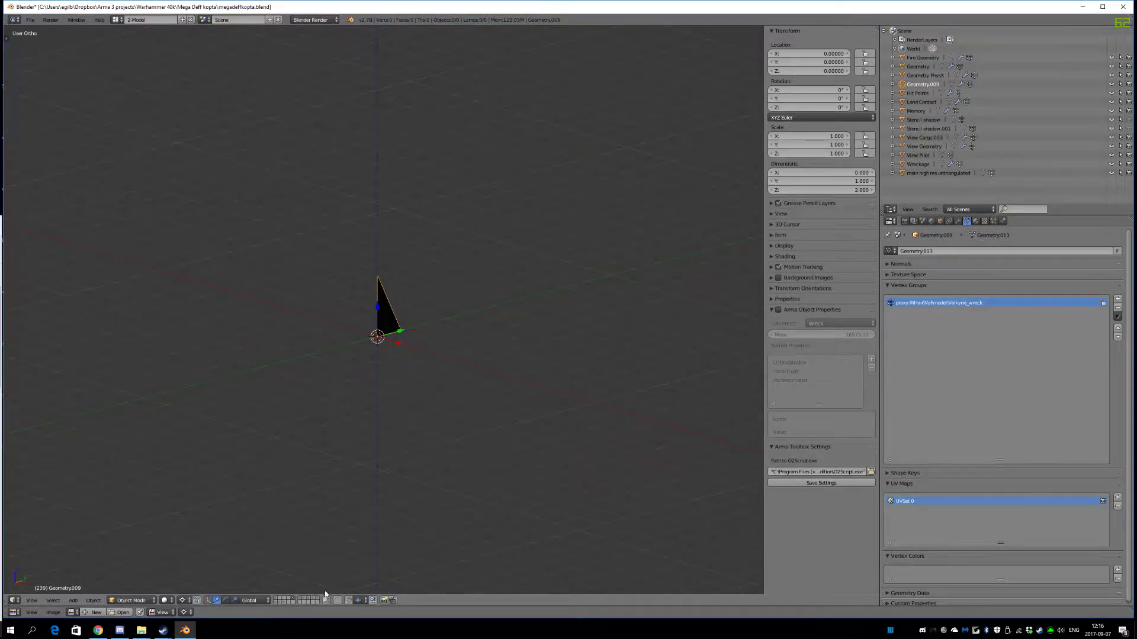
# - Show the sixth layer, select the sample helicopter's Geometry LOD and examine its collision shape in perspective and from the side
pyautogui.click(301, 600)
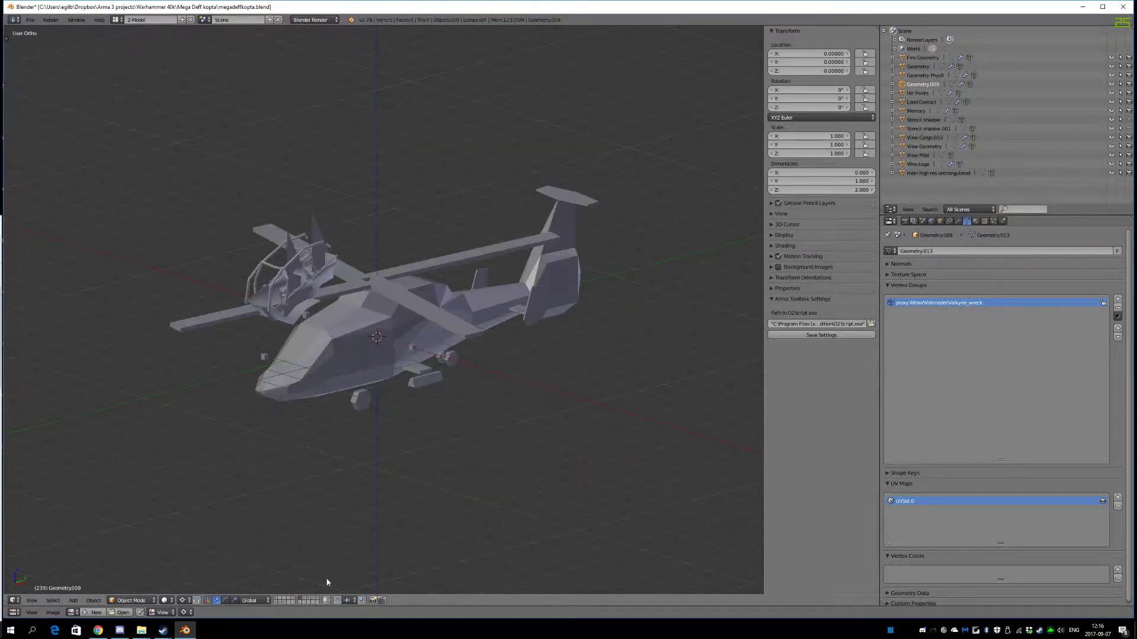
pyautogui.keyDown('shift'); pyautogui.moveTo(386, 452); pyautogui.dragTo(422, 430, button='middle'); pyautogui.keyUp('shift')
pyautogui.rightClick(413, 381)
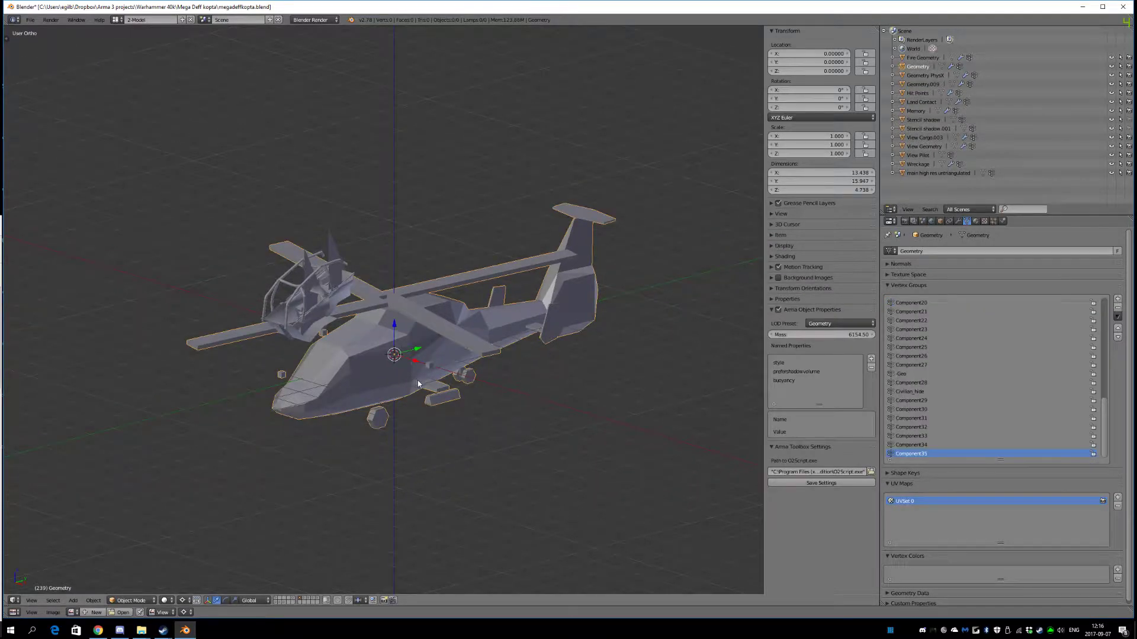
pyautogui.moveTo(435, 422); pyautogui.dragTo(380, 409, button='middle')
pyautogui.press('KP_3')
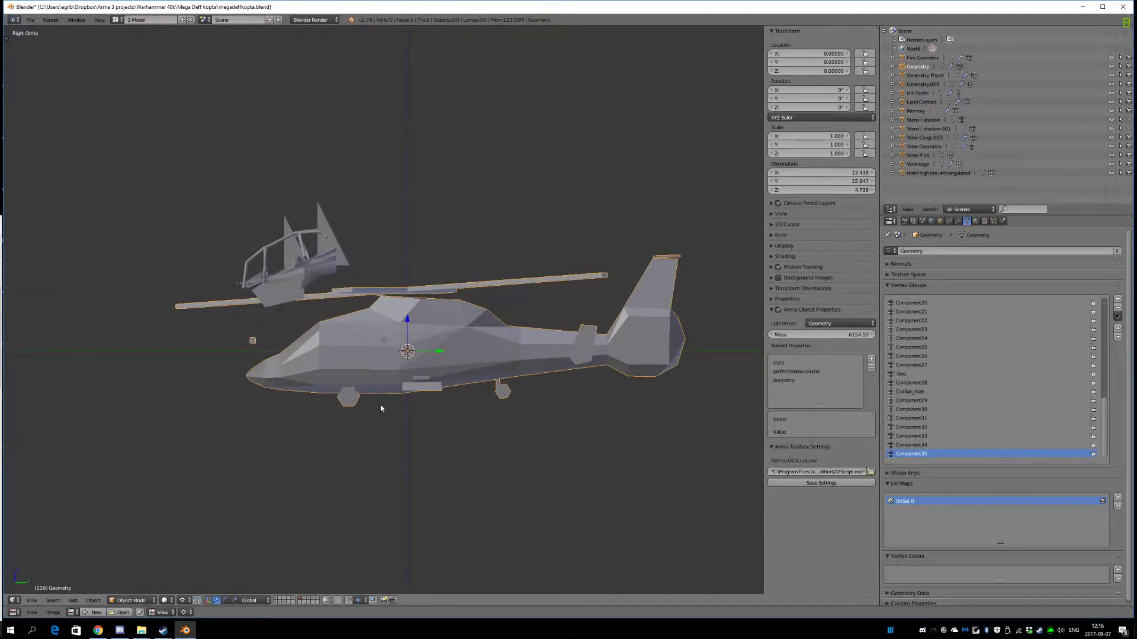
pyautogui.scroll(2, 380, 408)
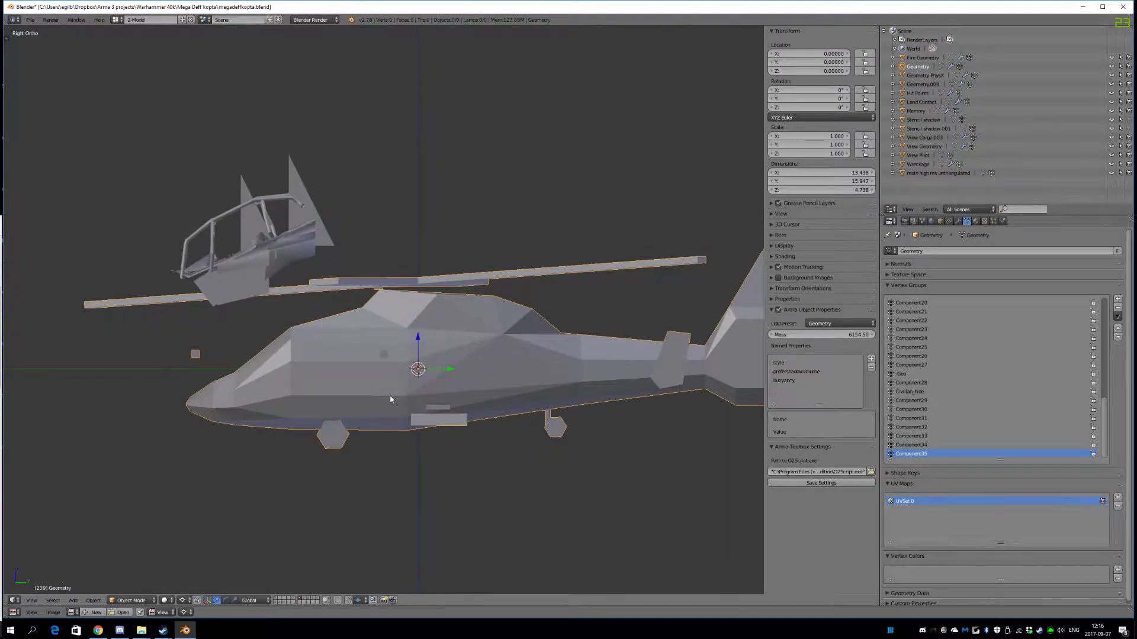
pyautogui.scroll(-2, 389, 399)
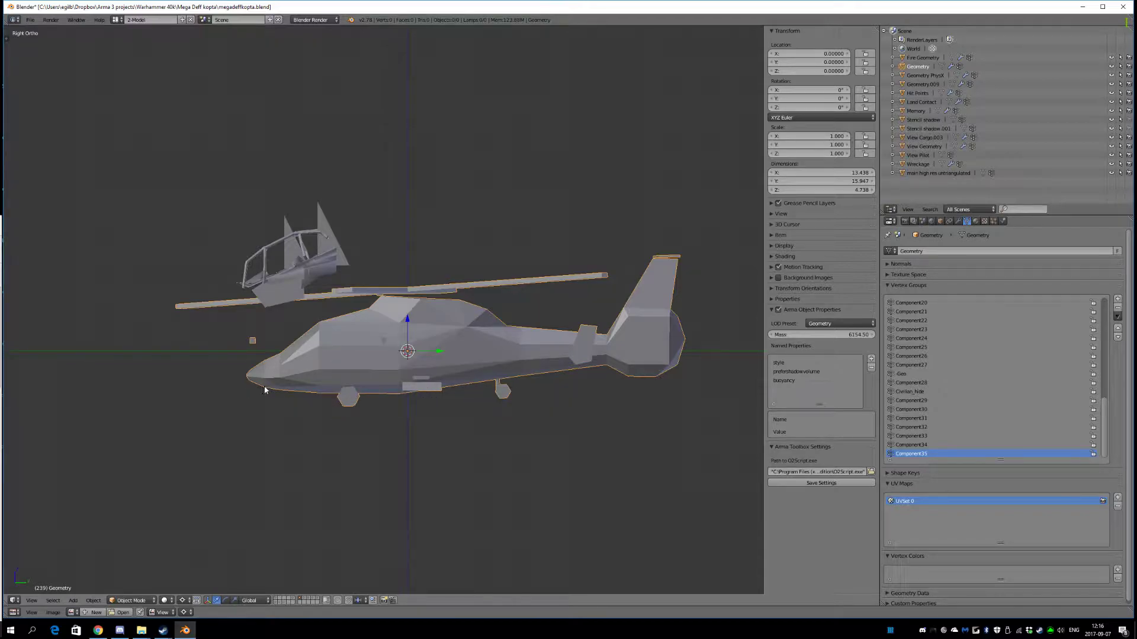
pyautogui.scroll(1, 433, 425)
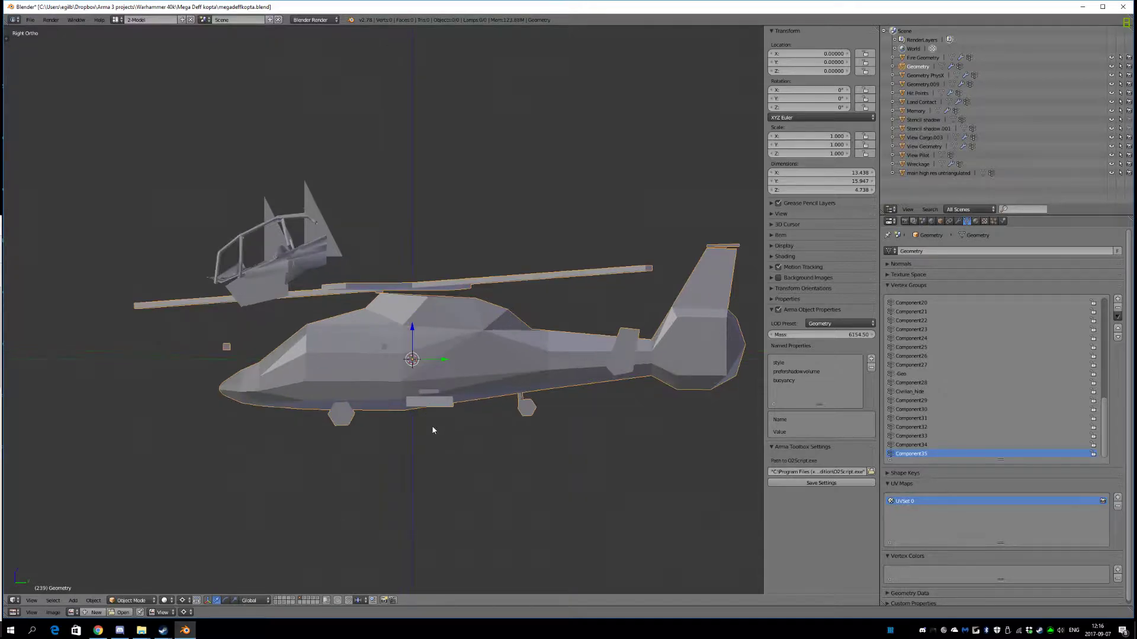
pyautogui.moveTo(412, 400); pyautogui.dragTo(438, 405, button='middle')
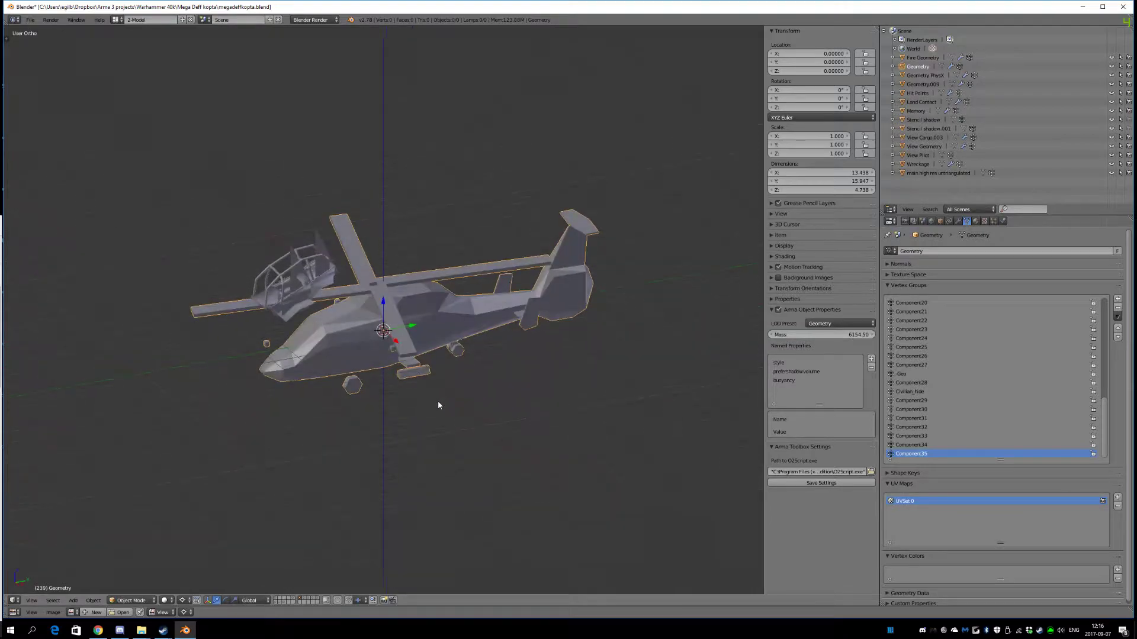
pyautogui.press('KP_3')
pyautogui.scroll(2, 444, 404)
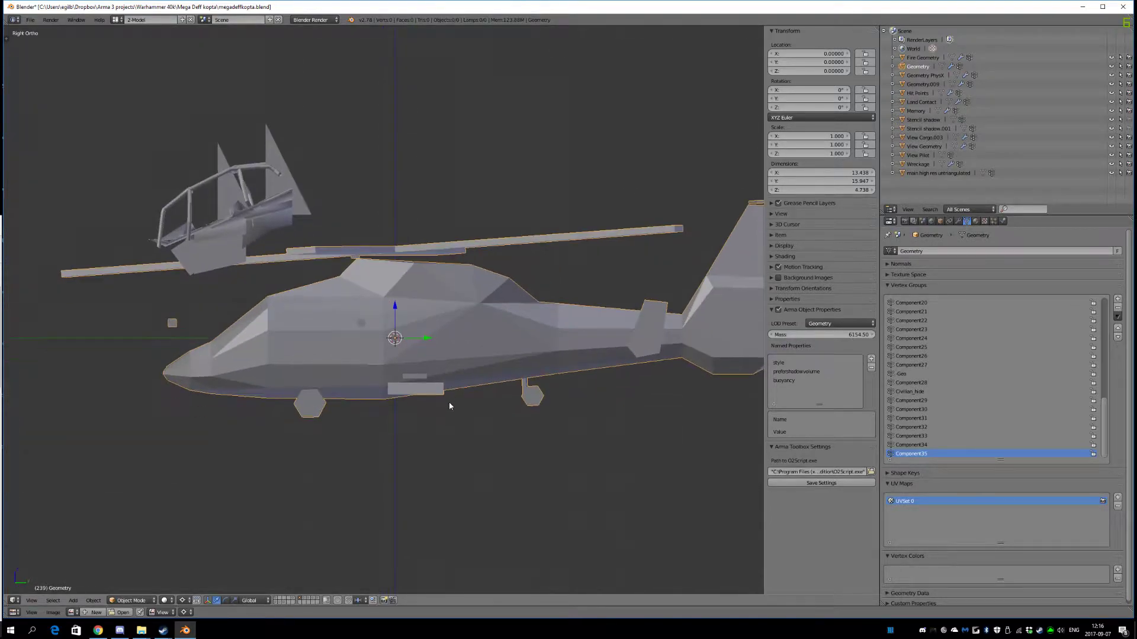
pyautogui.scroll(-1, 448, 402)
pyautogui.keyDown('shift'); pyautogui.moveTo(449, 404); pyautogui.dragTo(446, 427, button='middle'); pyautogui.keyUp('shift')
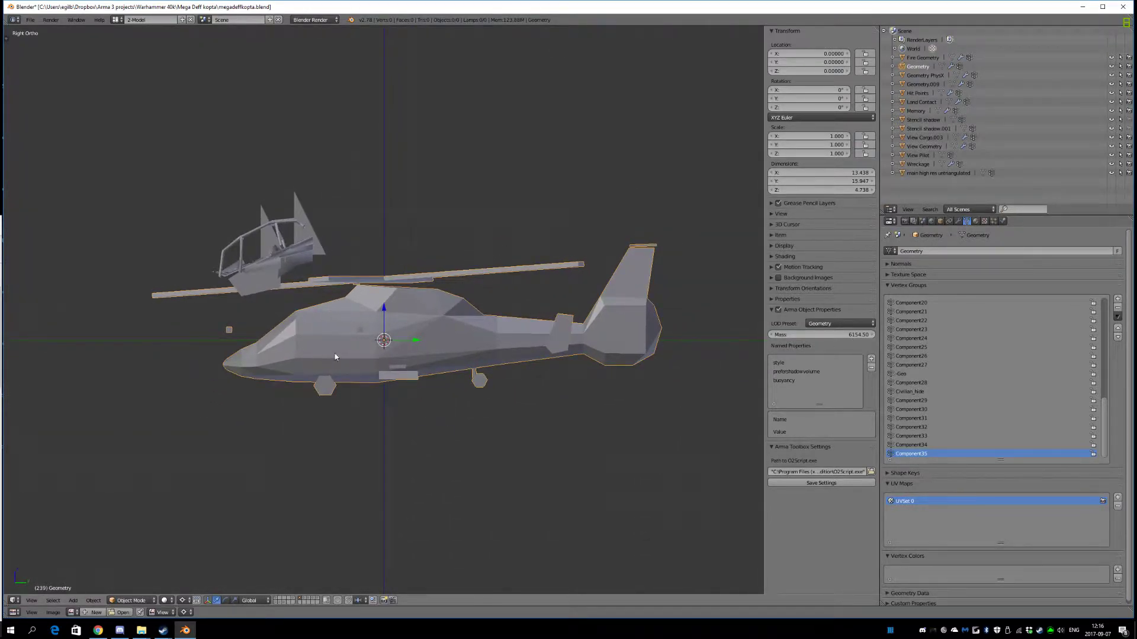
pyautogui.moveTo(324, 356); pyautogui.dragTo(425, 342, button='middle')
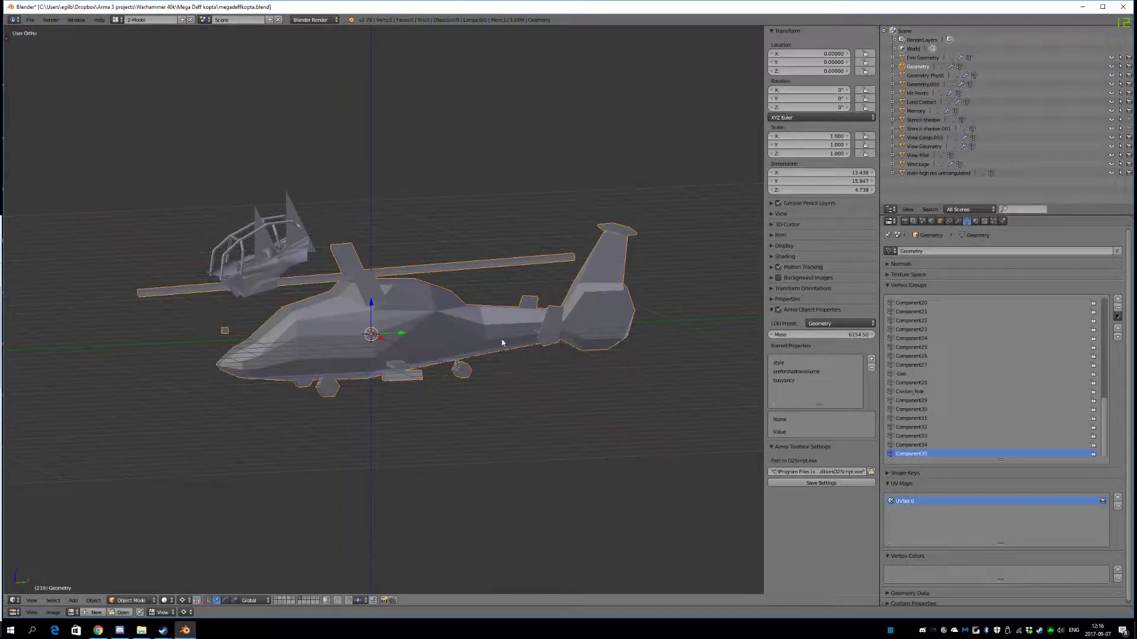
pyautogui.moveTo(385, 335); pyautogui.dragTo(386, 422, button='middle')
pyautogui.scroll(4, 421, 360)
# - With the custom helicopter also shown, raise the whole Geometry LOD mesh in Edit Mode about 1.70 units along Z to fit its body
pyautogui.press('Tab')
pyautogui.press('Tab')
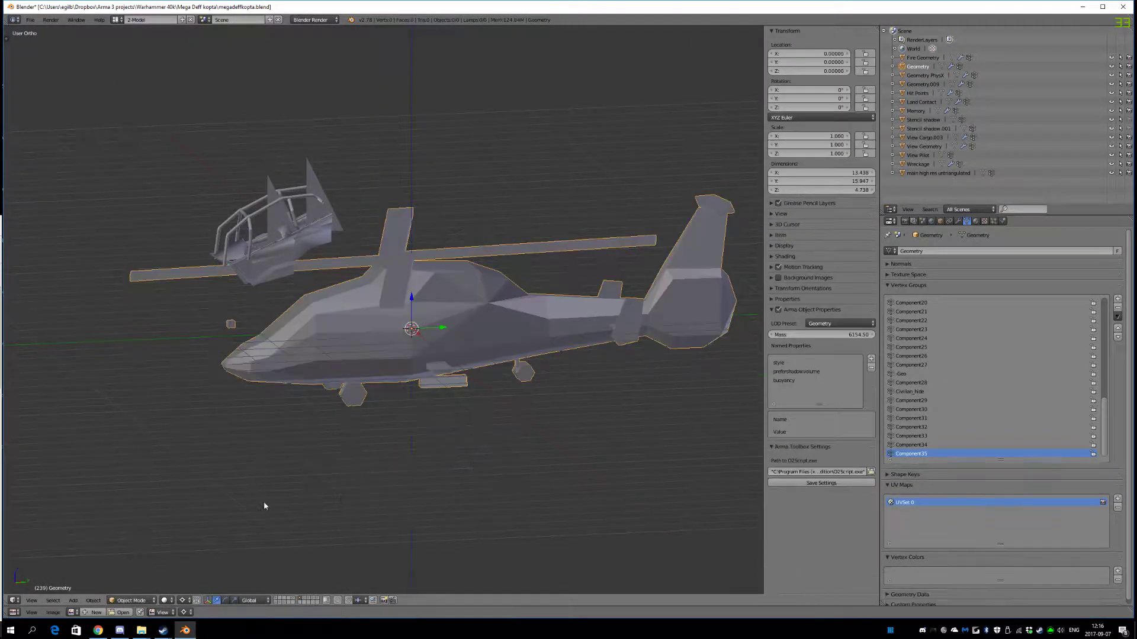
pyautogui.moveTo(332, 562); pyautogui.dragTo(365, 503, button='middle')
pyautogui.press('Tab')
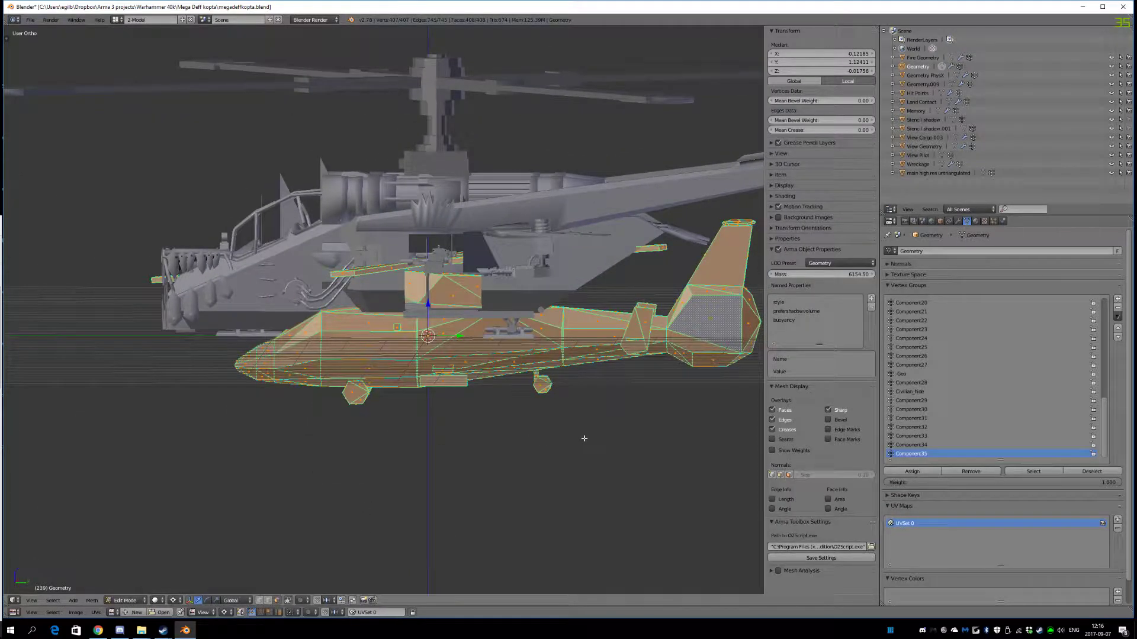
pyautogui.press('KP_3')
pyautogui.keyDown('shift'); pyautogui.moveTo(502, 385); pyautogui.dragTo(493, 392, button='middle'); pyautogui.keyUp('shift')
pyautogui.scroll(3, 492, 393)
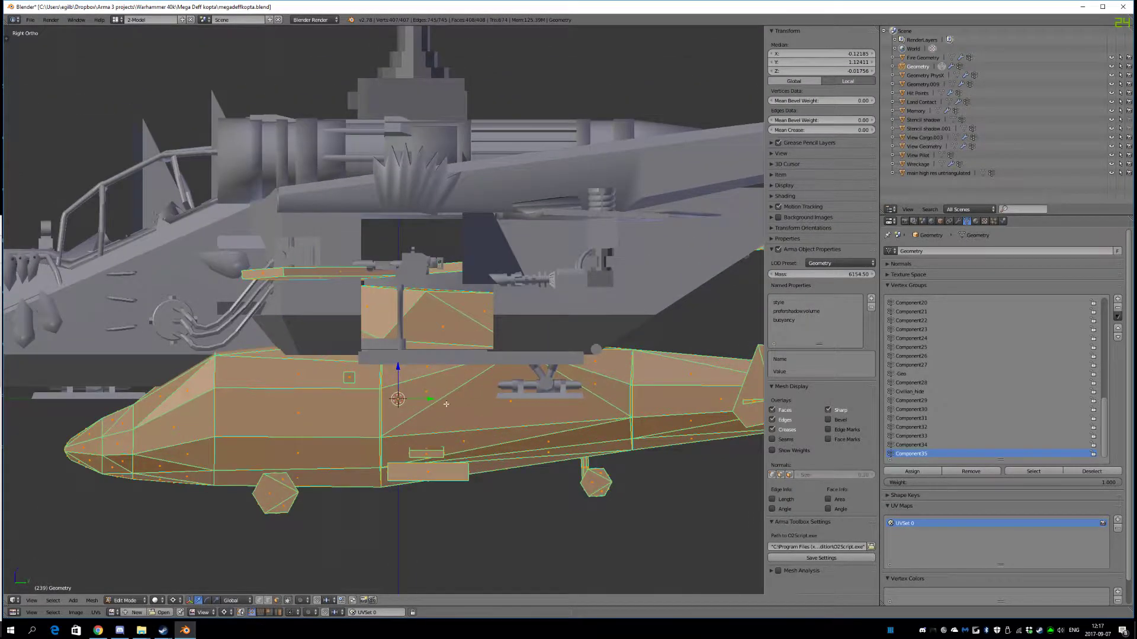
pyautogui.scroll(-3, 474, 402)
pyautogui.press('g')
pyautogui.press('z')
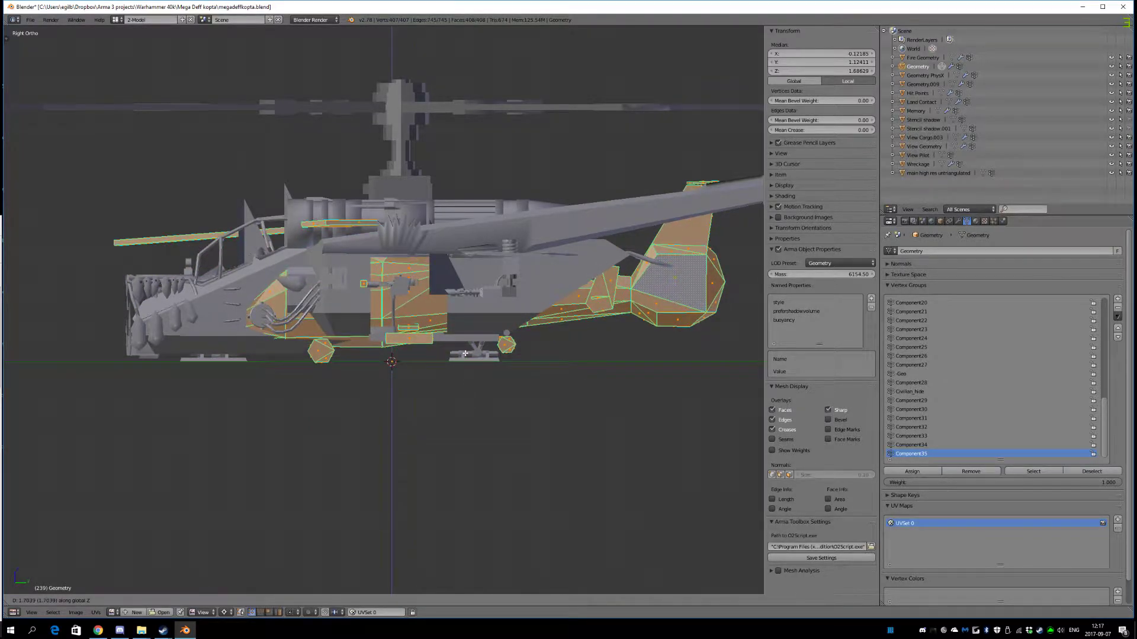
pyautogui.click(465, 354)
pyautogui.moveTo(465, 354); pyautogui.dragTo(485, 385, button='middle')
pyautogui.press('Tab')
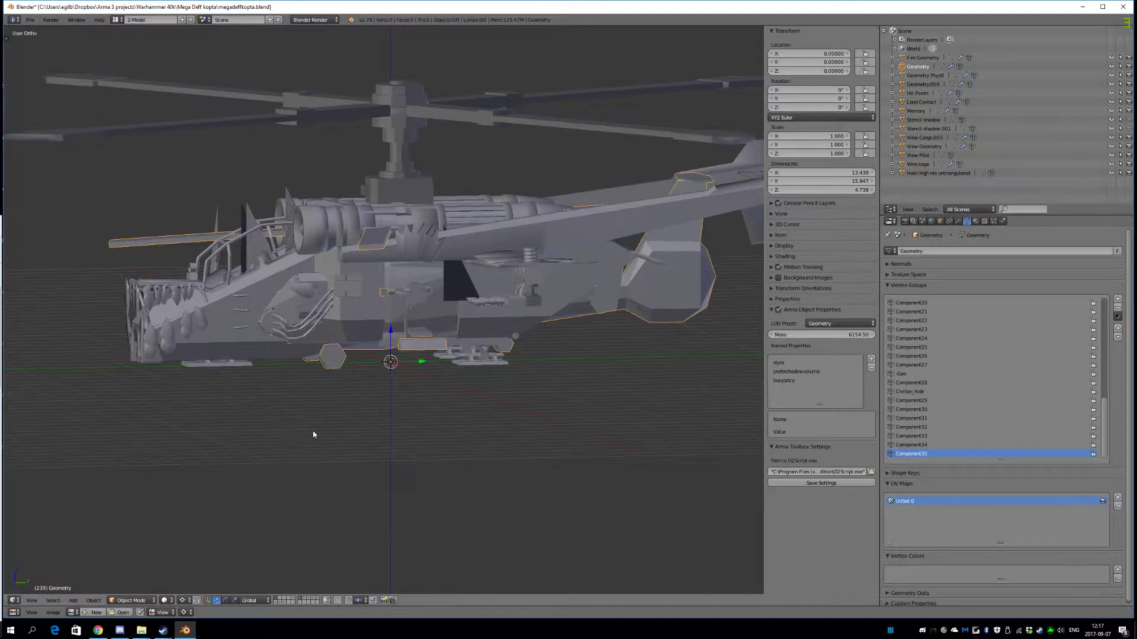
pyautogui.scroll(3, 405, 429)
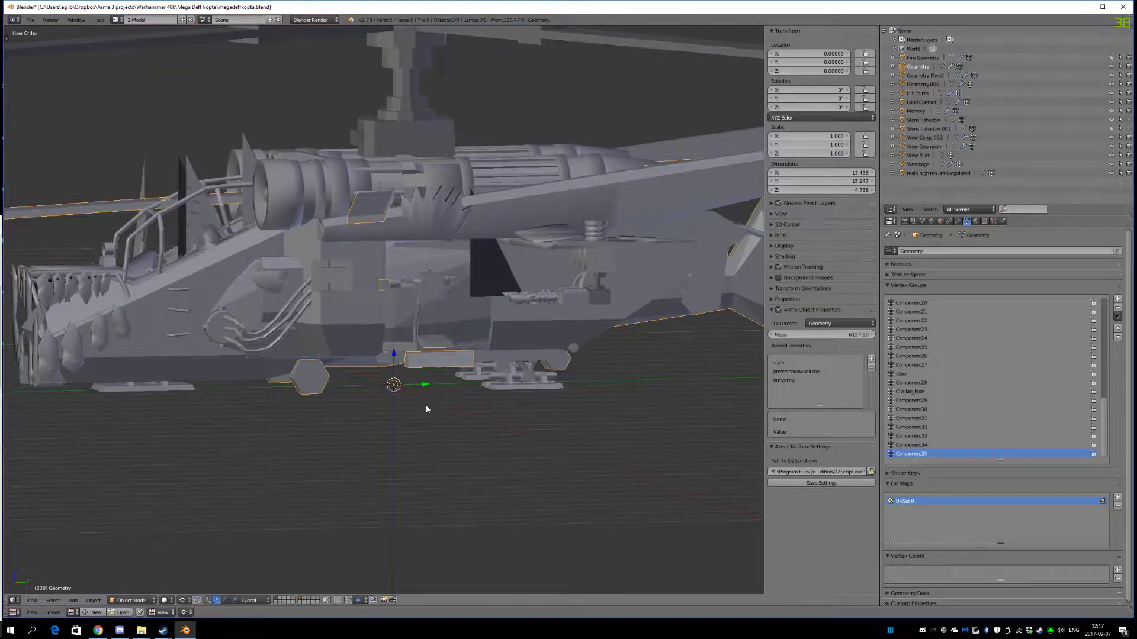
# - Show only the sixth layer, select the custom helicopter's View Pilot cockpit and examine its interior up close
pyautogui.click(302, 600)
pyautogui.rightClick(150, 257)
pyautogui.moveTo(193, 289); pyautogui.dragTo(343, 330, button='middle')
pyautogui.scroll(2, 335, 333)
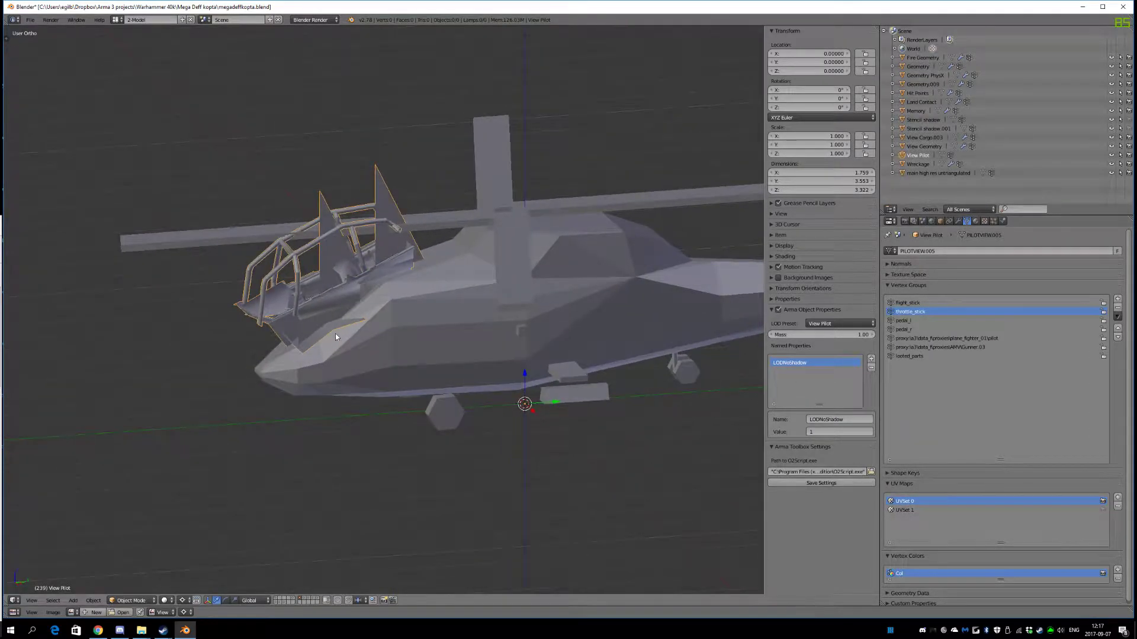
pyautogui.moveTo(310, 275); pyautogui.dragTo(311, 306, button='middle')
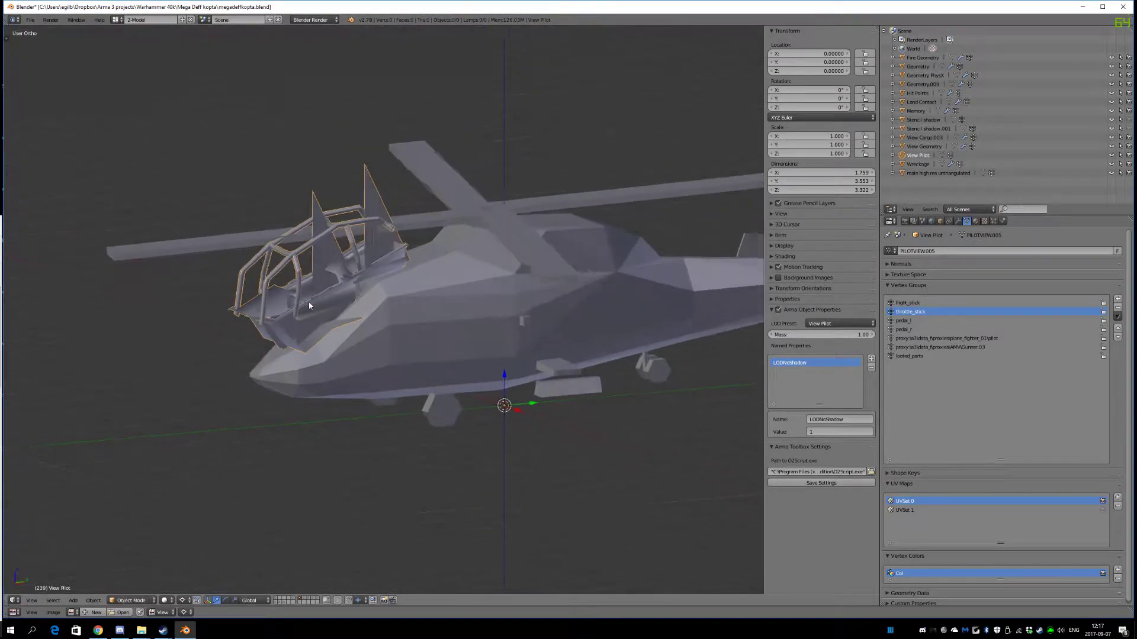
pyautogui.scroll(3, 340, 336)
pyautogui.scroll(2, 364, 343)
pyautogui.keyDown('shift'); pyautogui.moveTo(340, 333); pyautogui.dragTo(356, 421, button='middle'); pyautogui.keyUp('shift')
pyautogui.scroll(4, 316, 383)
pyautogui.scroll(-6, 320, 374)
pyautogui.scroll(6, 387, 354)
pyautogui.scroll(-5, 357, 421)
# - Show only the first layer and examine the custom helicopter's full visual model around the cockpit and engines
pyautogui.click(276, 601)
pyautogui.scroll(-9, 304, 502)
pyautogui.moveTo(316, 483); pyautogui.dragTo(321, 425, button='middle')
pyautogui.scroll(5, 387, 422)
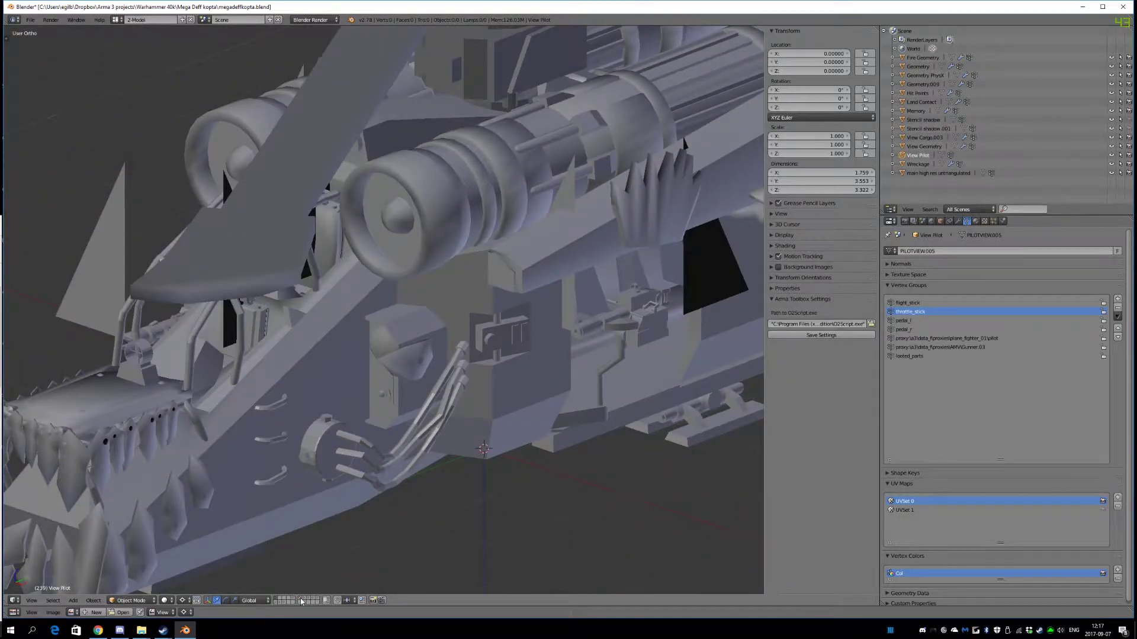
# - Show the sixth layer and move the custom helicopter's View Pilot cockpit off it to another layer
pyautogui.click(301, 601)
pyautogui.scroll(-5, 422, 374)
pyautogui.moveTo(423, 374); pyautogui.dragTo(411, 402, button='middle')
pyautogui.scroll(3, 411, 402)
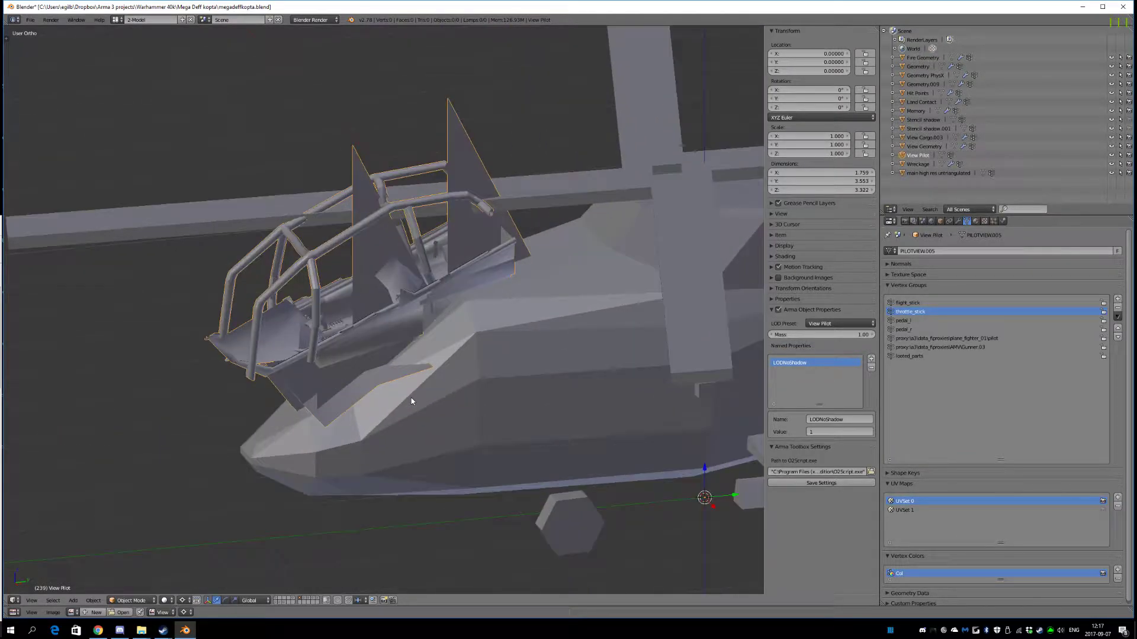
pyautogui.press('m')
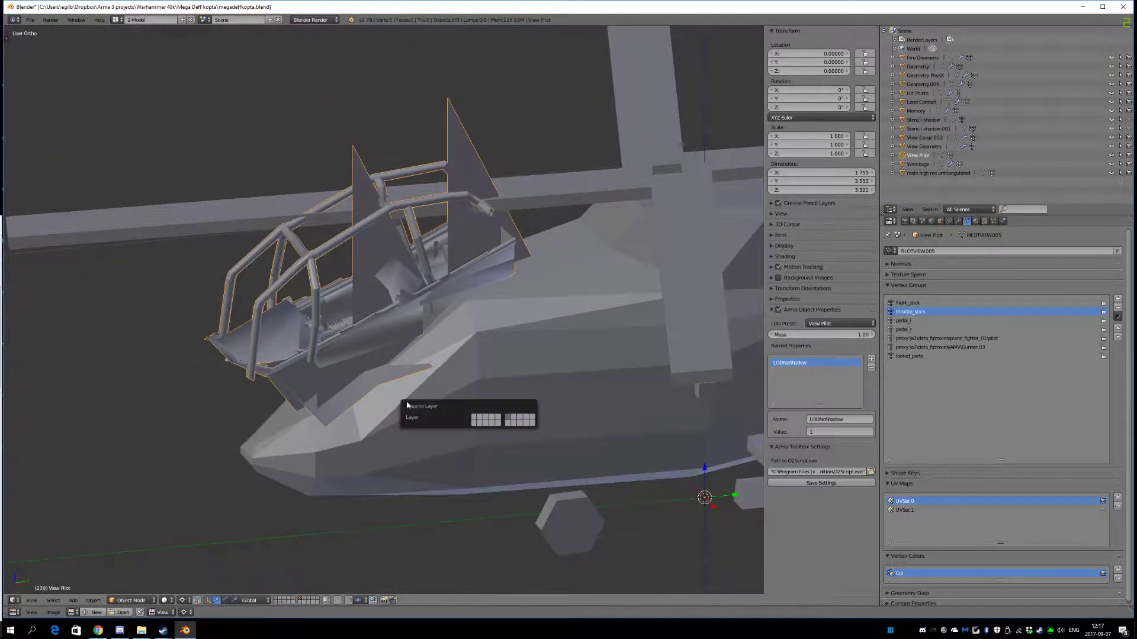
pyautogui.click(493, 420)
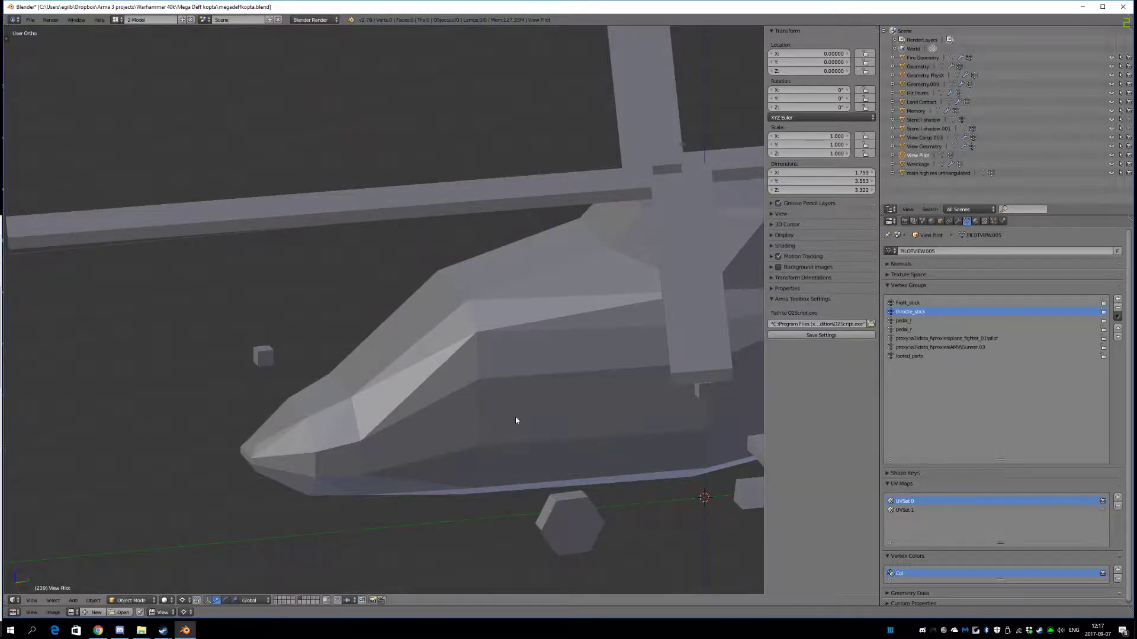
# - Select the sample helicopter's Geometry LOD and examine its linked mesh parts in Edit Mode with wireframe shading
pyautogui.scroll(-6, 355, 393)
pyautogui.moveTo(363, 393); pyautogui.dragTo(358, 427, button='middle')
pyautogui.rightClick(322, 391)
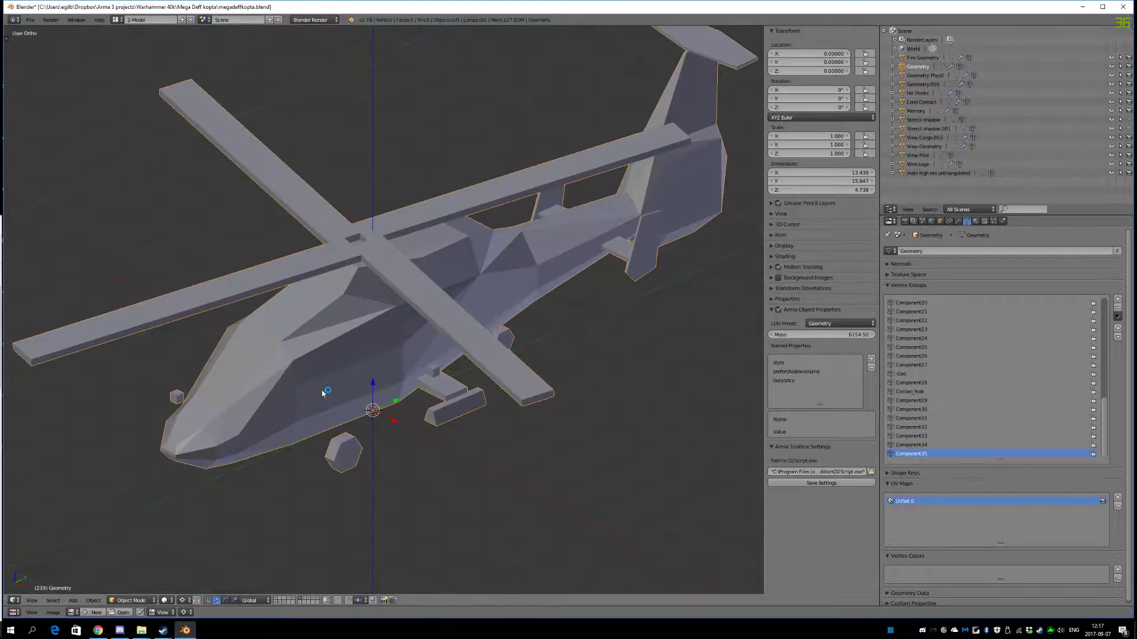
pyautogui.press('Tab')
pyautogui.moveTo(373, 386); pyautogui.dragTo(269, 299, button='middle')
pyautogui.press('z')
pyautogui.press('a')
pyautogui.press('l')
pyautogui.press('l')
pyautogui.press('a')
pyautogui.scroll(6, 997, 398)
pyautogui.scroll(-6, 1108, 342)
# - Select the vertices of the Geometry LOD's -Geo vertex group, clear the selection, and examine the remaining components around the fuselage
pyautogui.click(924, 374)
pyautogui.click(1033, 471)
pyautogui.moveTo(657, 434); pyautogui.dragTo(541, 431, button='middle')
pyautogui.scroll(2, 541, 431)
pyautogui.press('a')
pyautogui.moveTo(1105, 430)
pyautogui.mouseDown()
pyautogui.moveTo(1100, 322)
pyautogui.moveTo(1115, 443)
pyautogui.mouseUp()
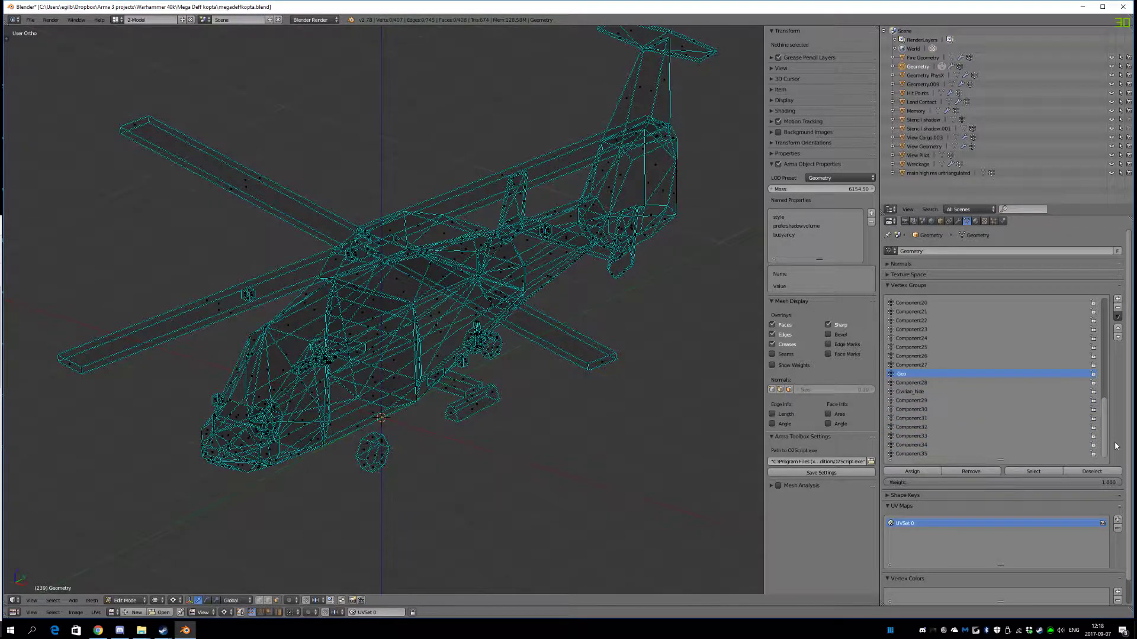
pyautogui.moveTo(611, 418); pyautogui.dragTo(521, 419, button='middle')
pyautogui.scroll(3, 515, 413)
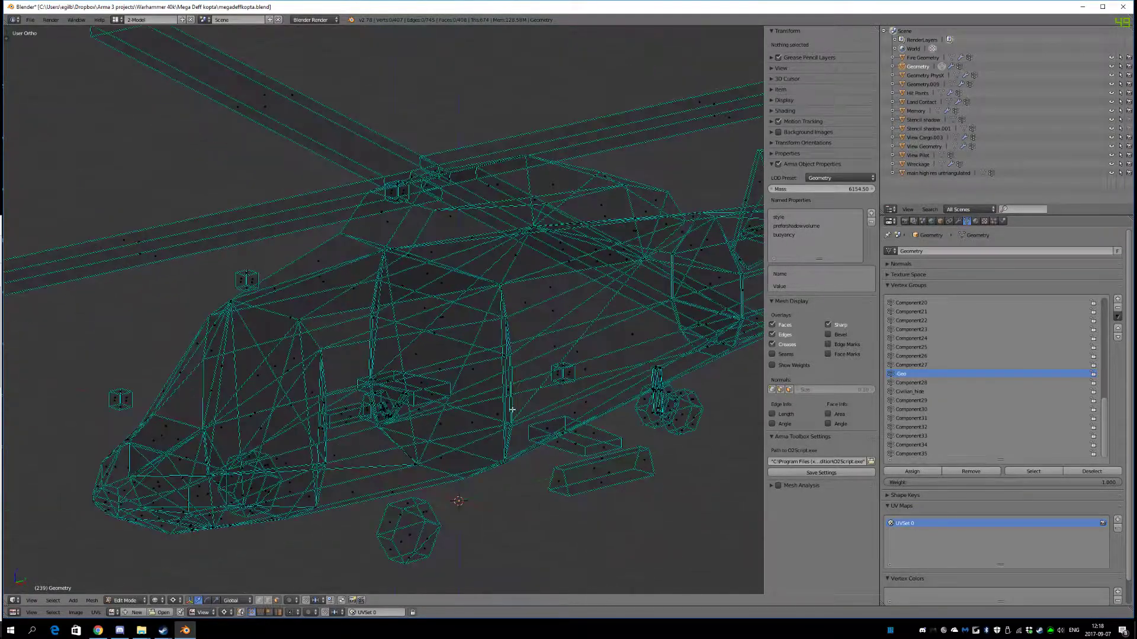
pyautogui.scroll(-2, 571, 374)
pyautogui.scroll(2, 571, 375)
pyautogui.scroll(-7, 543, 371)
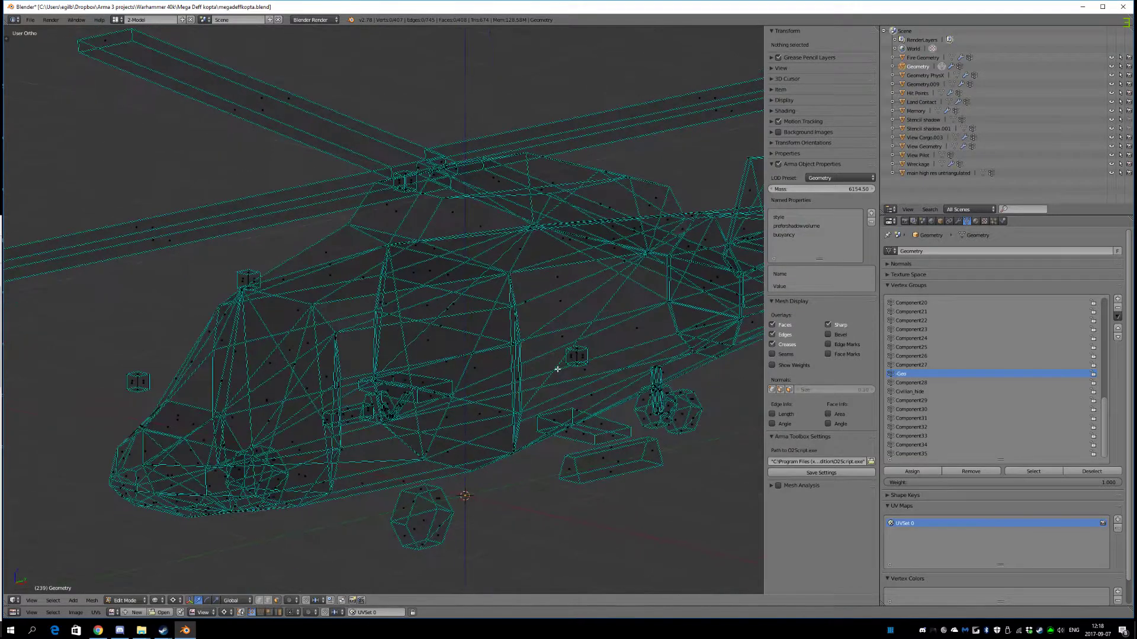
pyautogui.scroll(3, 293, 306)
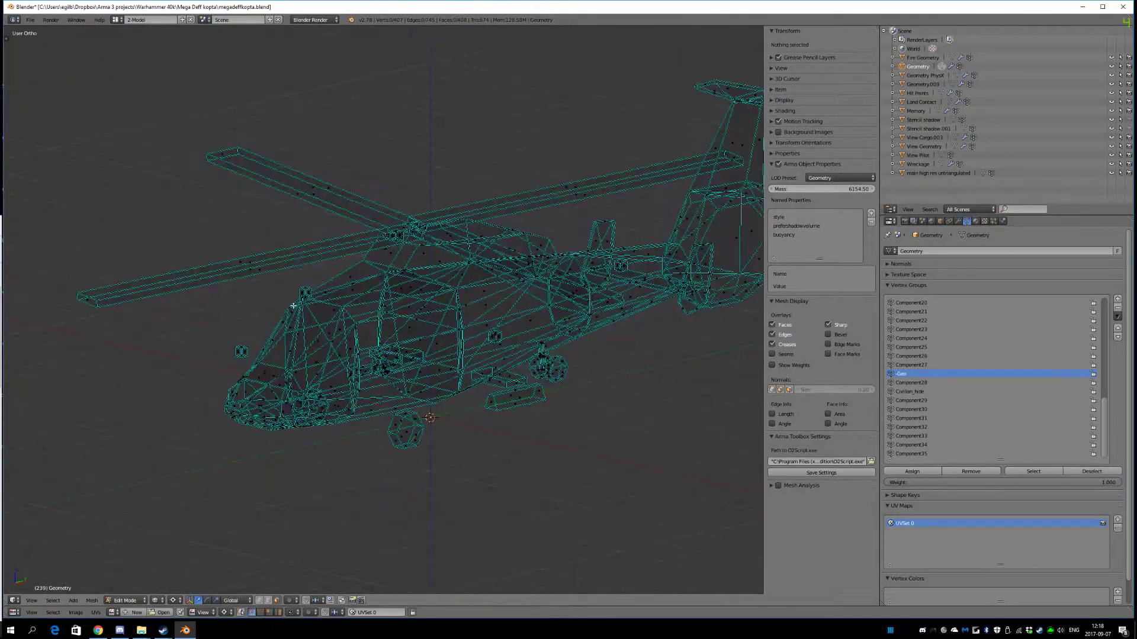
# - Select the four small floating cubes around the Geometry LOD's fuselage, examine their placement, and return to Object Mode
pyautogui.press('l')
pyautogui.press('l')
pyautogui.moveTo(513, 356); pyautogui.dragTo(673, 279, button='middle')
pyautogui.press('l')
pyautogui.scroll(5, 522, 398)
pyautogui.moveTo(523, 398)
pyautogui.mouseDown(button='middle')
pyautogui.moveTo(458, 398)
pyautogui.moveTo(594, 394)
pyautogui.moveTo(485, 388)
pyautogui.moveTo(512, 381)
pyautogui.moveTo(510, 391)
pyautogui.mouseUp(button='middle')
pyautogui.scroll(-6, 594, 394)
pyautogui.scroll(3, 485, 389)
pyautogui.scroll(-5, 511, 391)
pyautogui.scroll(5, 510, 391)
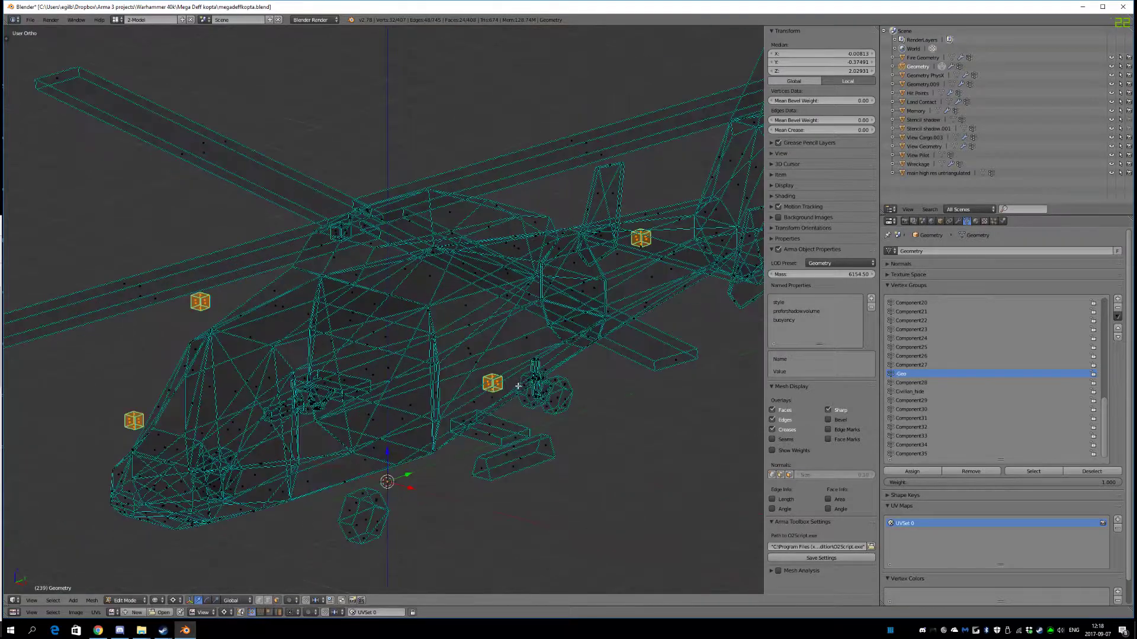
pyautogui.press('Tab')
pyautogui.scroll(-3, 417, 400)
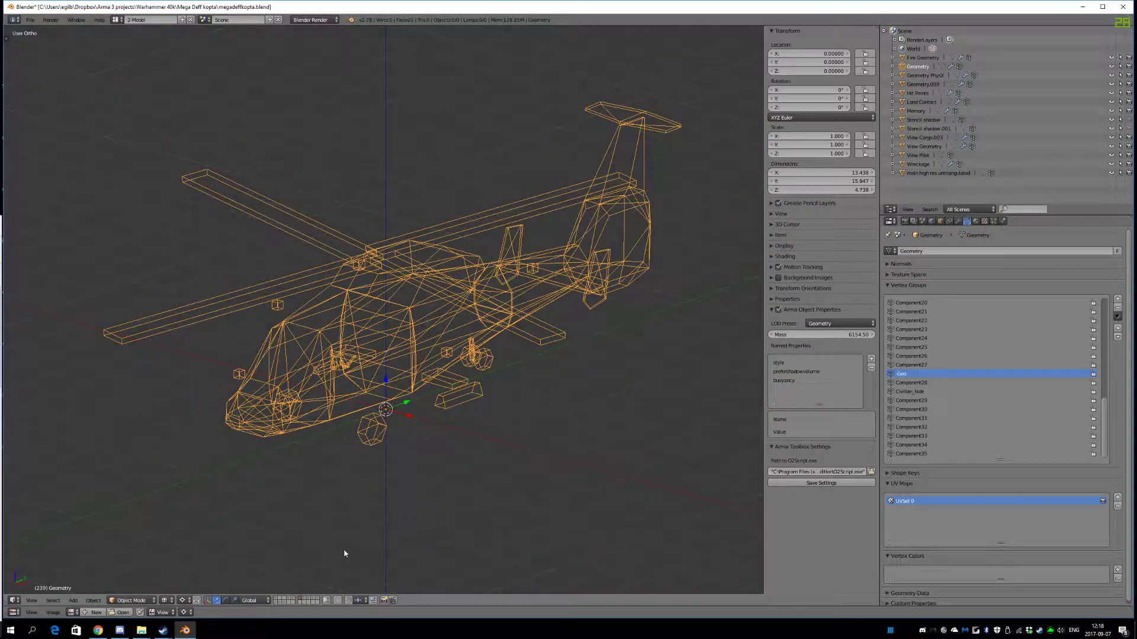
# - Show the seventh layer and delete the sample helicopter's Geometry PhysX LOD
pyautogui.click(306, 601)
pyautogui.rightClick(407, 446)
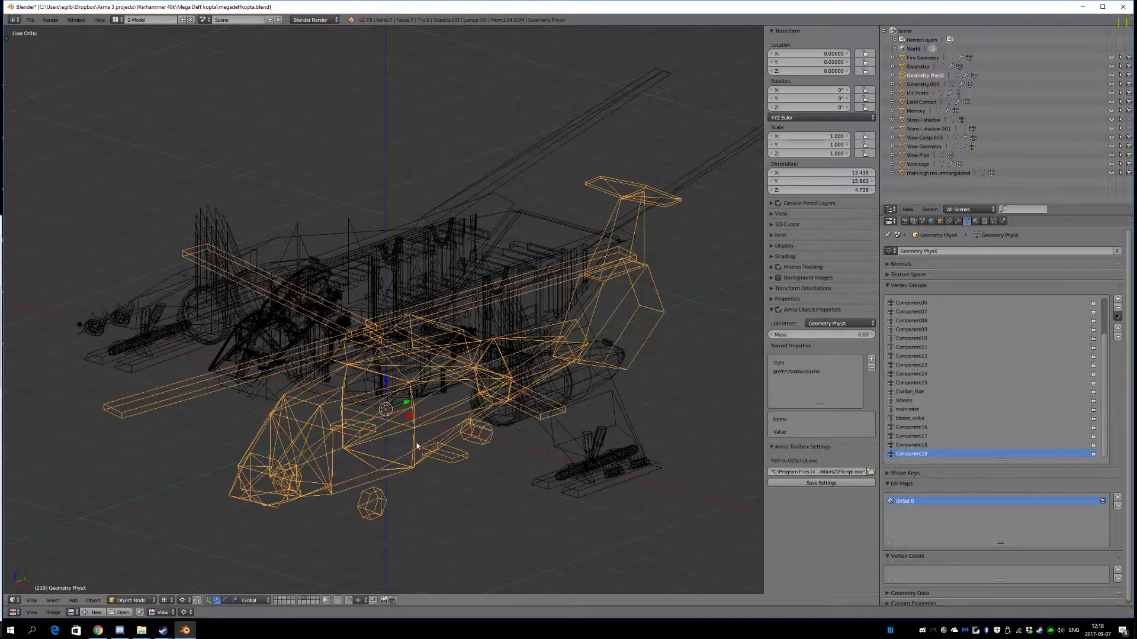
pyautogui.moveTo(473, 452); pyautogui.dragTo(456, 409, button='middle')
pyautogui.press('KP_3')
pyautogui.scroll(5, 419, 339)
pyautogui.moveTo(342, 360); pyautogui.dragTo(468, 362, button='middle')
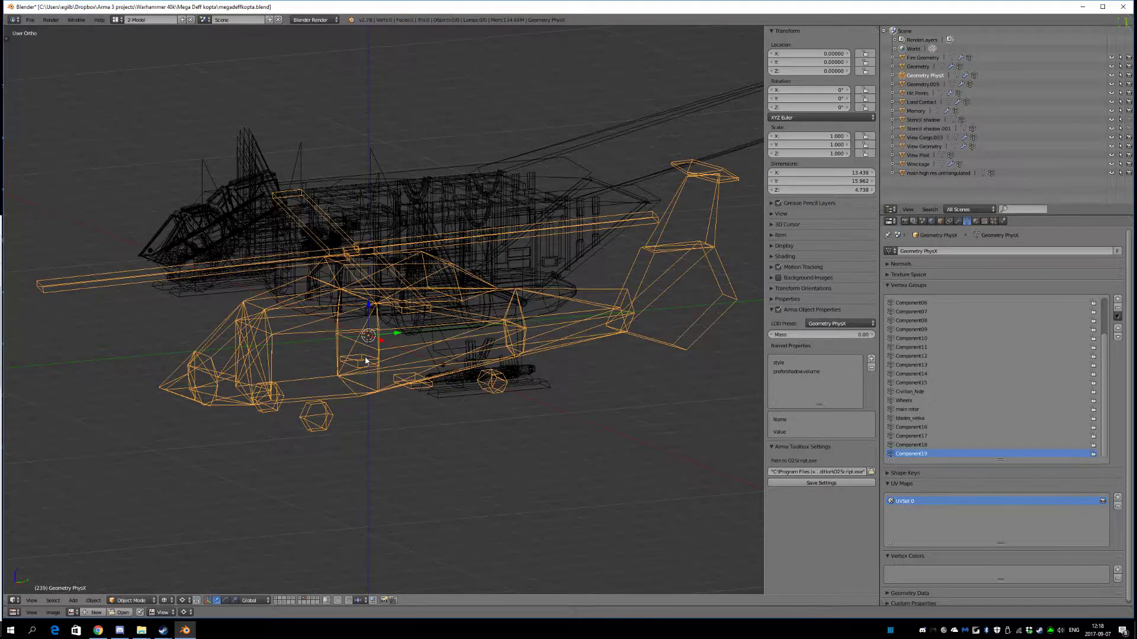
pyautogui.moveTo(365, 360); pyautogui.dragTo(413, 382, button='middle')
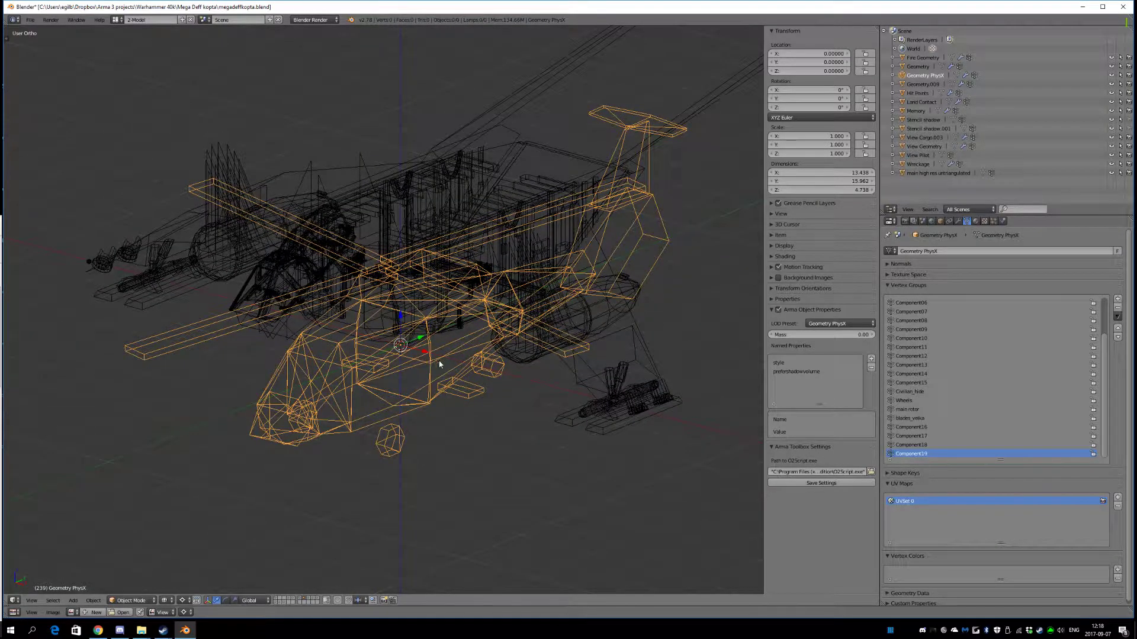
pyautogui.moveTo(423, 368); pyautogui.dragTo(400, 386, button='middle')
pyautogui.scroll(3, 412, 369)
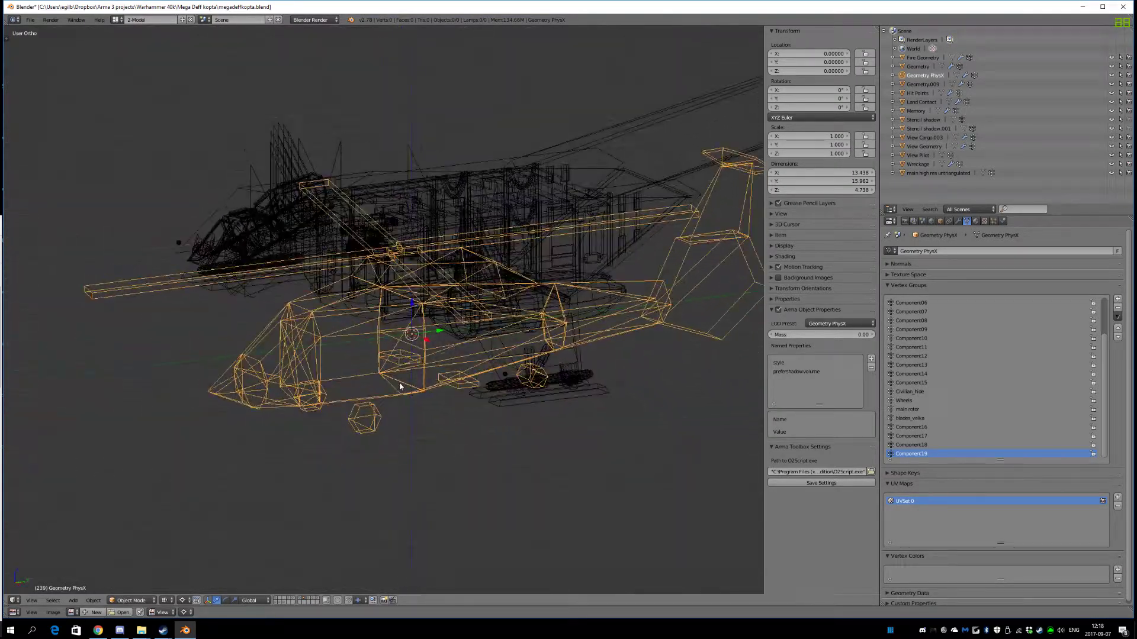
pyautogui.press('x')
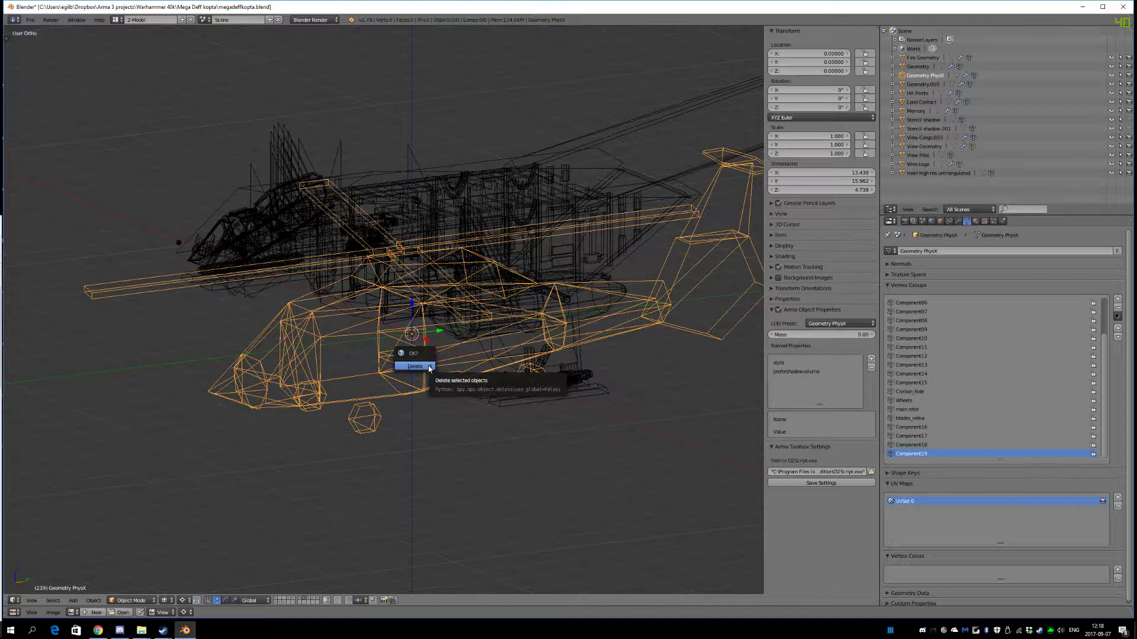
pyautogui.click(415, 366)
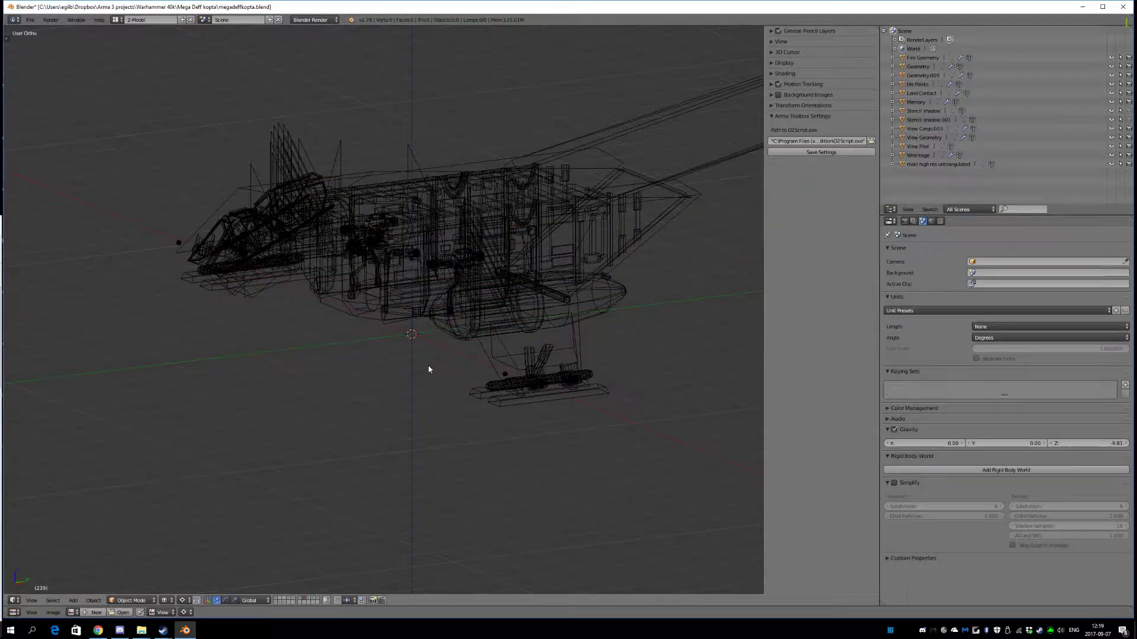
# - Show the sixth layer, select the sample helicopter's Geometry LOD and examine it in wireframe
pyautogui.click(300, 600)
pyautogui.rightClick(413, 357)
pyautogui.moveTo(413, 357); pyautogui.dragTo(314, 397, button='middle')
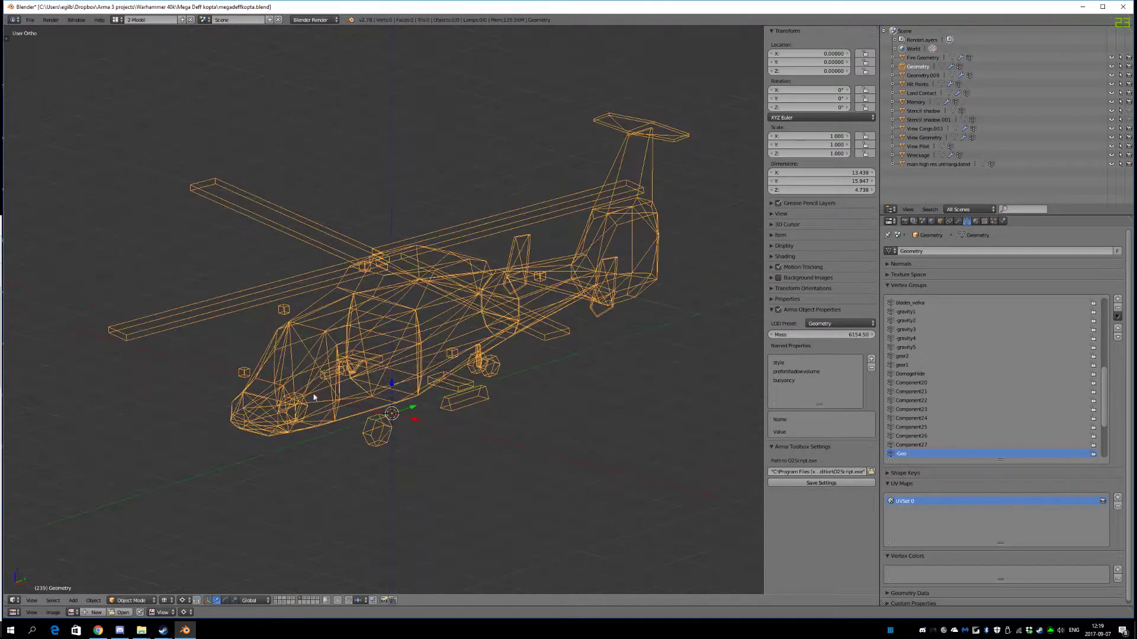
pyautogui.moveTo(398, 486); pyautogui.dragTo(309, 609, button='middle')
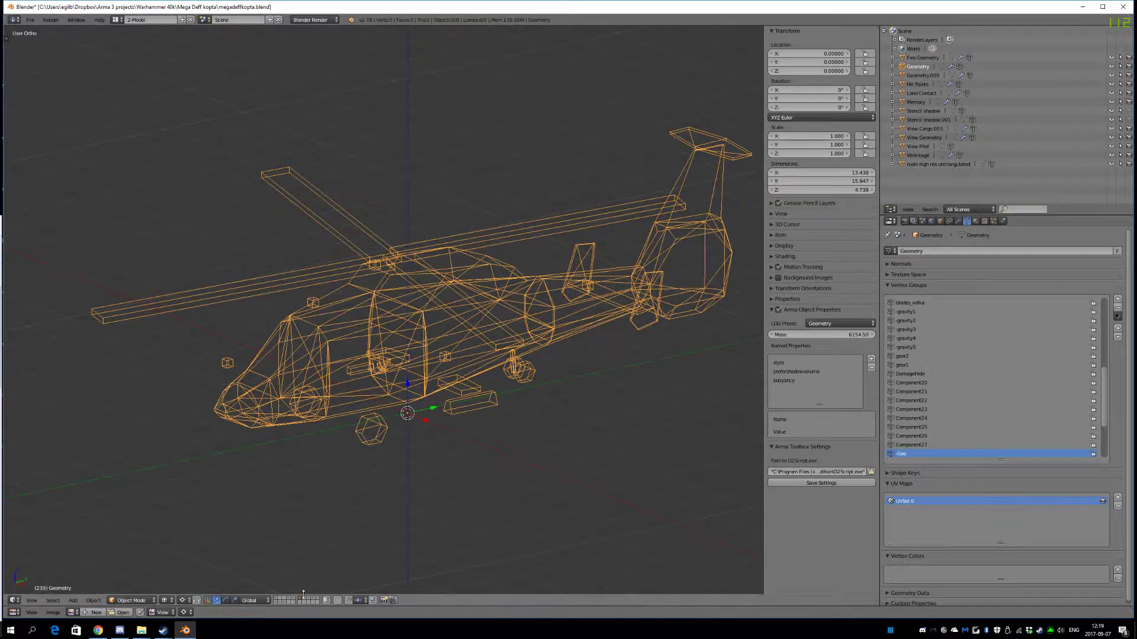
# - Show the seventh layer, return to solid shading and disable the Arma Object Properties of the View Cargo.003 mesh
pyautogui.click(306, 601)
pyautogui.hotkey('ctrl', 'z')
pyautogui.moveTo(419, 431)
pyautogui.mouseDown(button='middle')
pyautogui.moveTo(394, 367)
pyautogui.moveTo(55, 285)
pyautogui.moveTo(23, 294)
pyautogui.mouseUp(button='middle')
pyautogui.scroll(4, 386, 368)
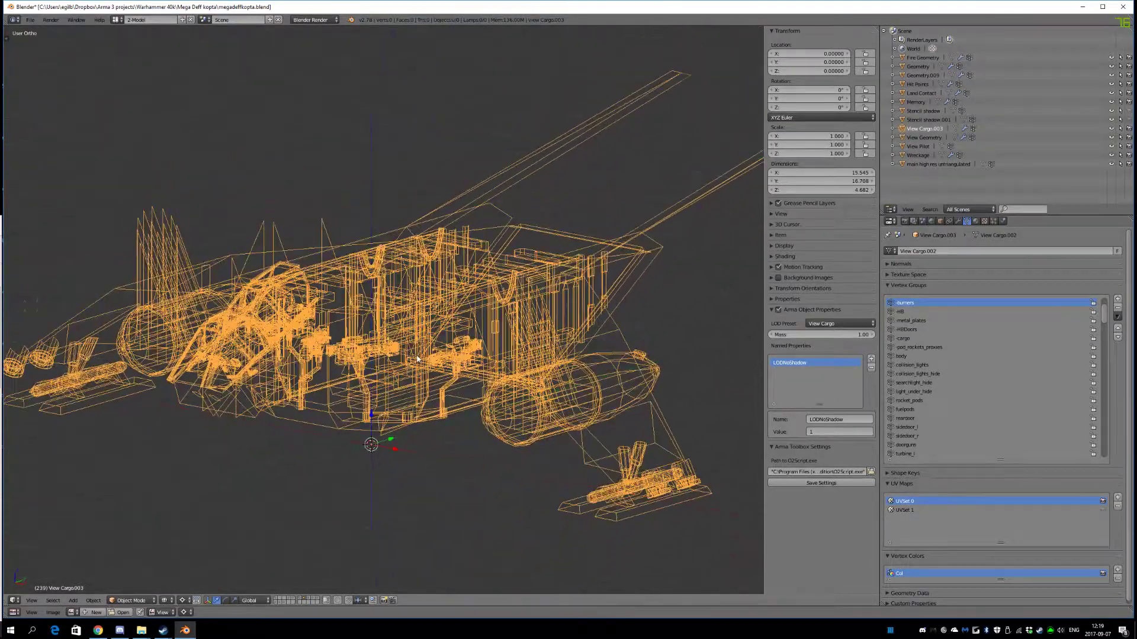
pyautogui.press('z')
pyautogui.moveTo(448, 413); pyautogui.dragTo(772, 331, button='middle')
pyautogui.click(778, 311)
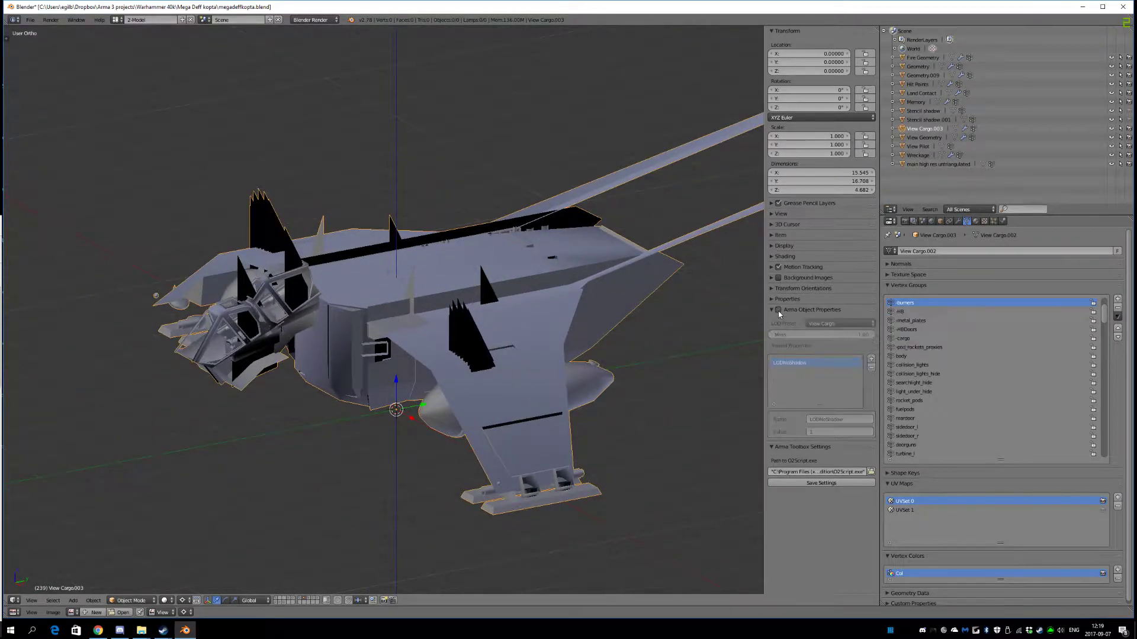
pyautogui.moveTo(328, 385); pyautogui.dragTo(344, 382, button='middle')
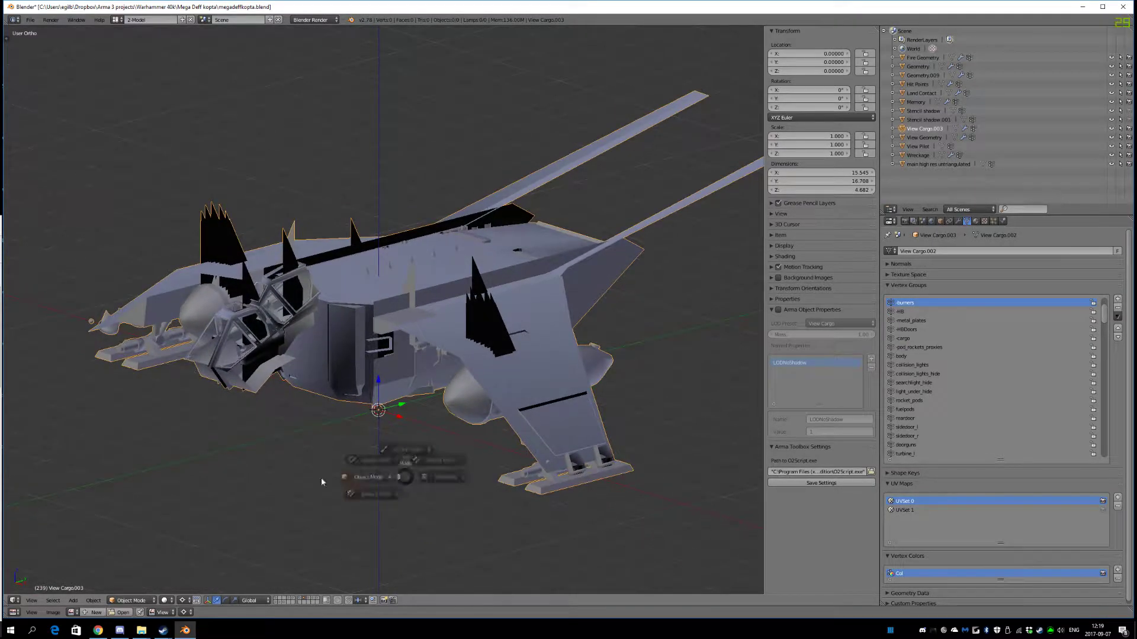
# - Show the eighth and ninth layers in turn and examine the Stencil shadow and Stencil shadow.001 meshes
pyautogui.click(311, 601)
pyautogui.rightClick(435, 359)
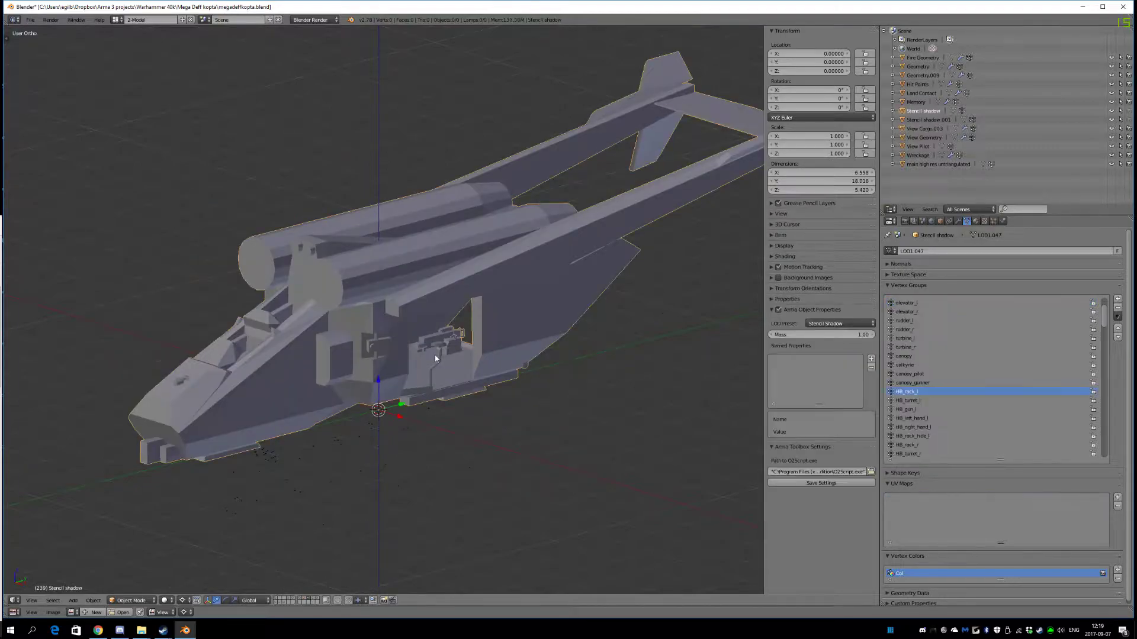
pyautogui.moveTo(434, 357); pyautogui.dragTo(391, 351, button='middle')
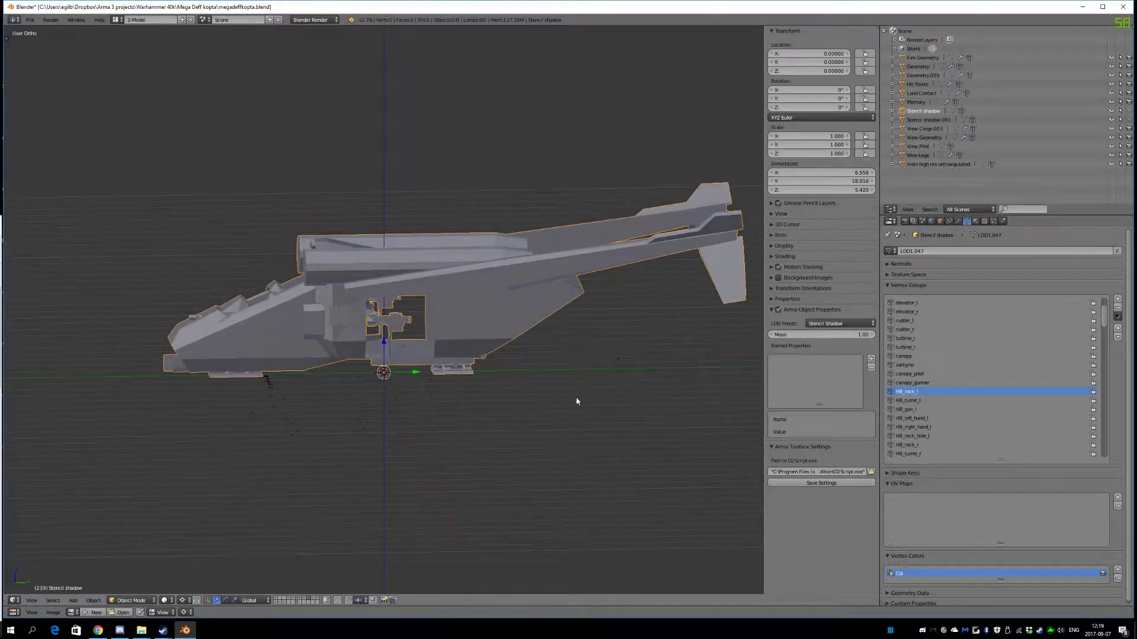
pyautogui.click(316, 601)
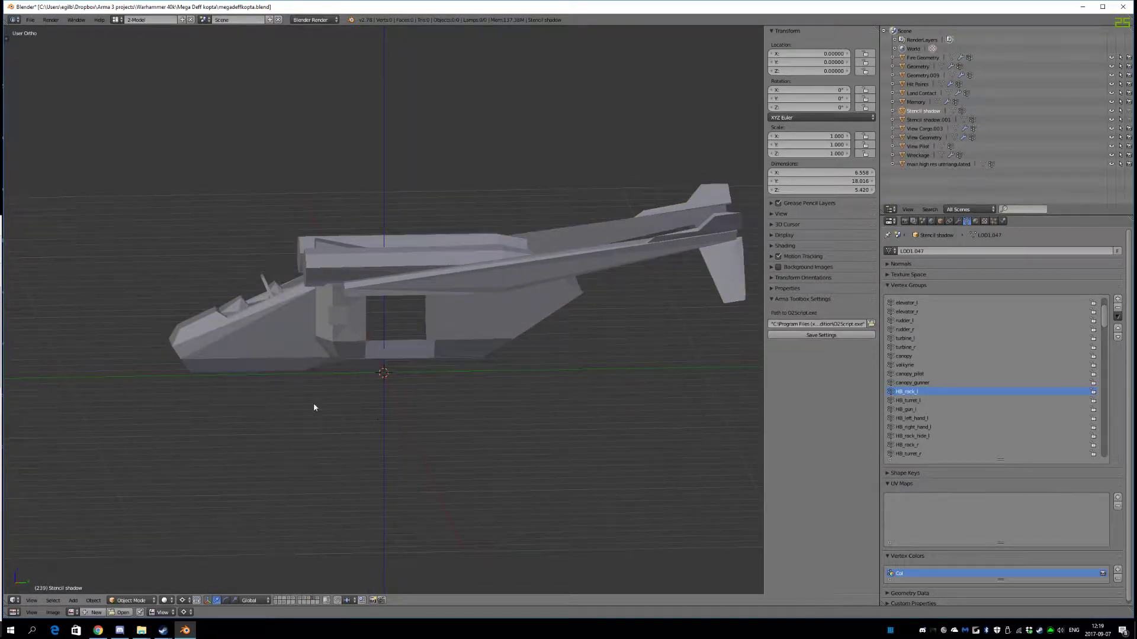
pyautogui.rightClick(296, 320)
pyautogui.moveTo(350, 346); pyautogui.dragTo(359, 559, button='middle')
# - Show the tenth layer, select the Hit Points LOD and display its points from the side using Edit Mode vertex selection
pyautogui.click(319, 600)
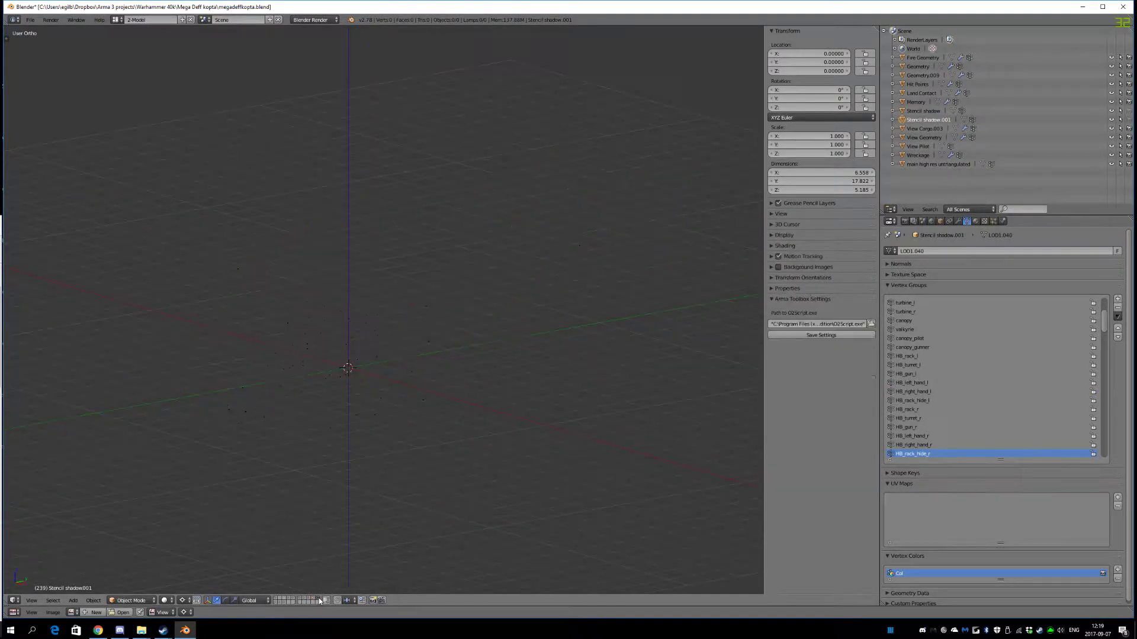
pyautogui.rightClick(418, 374)
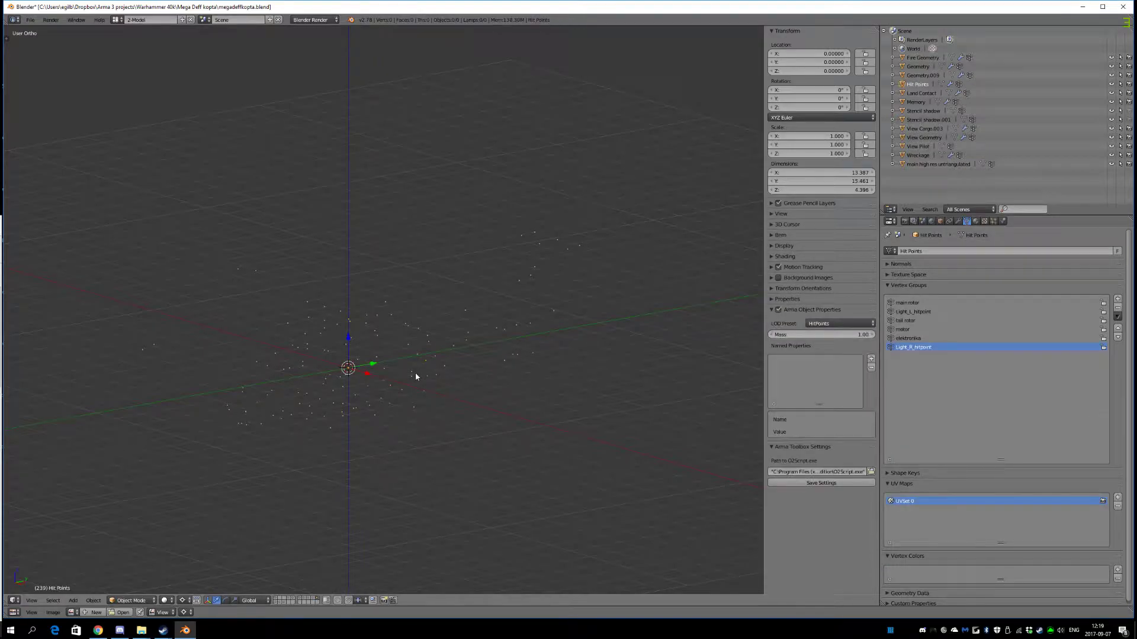
pyautogui.moveTo(414, 376); pyautogui.dragTo(373, 408, button='middle')
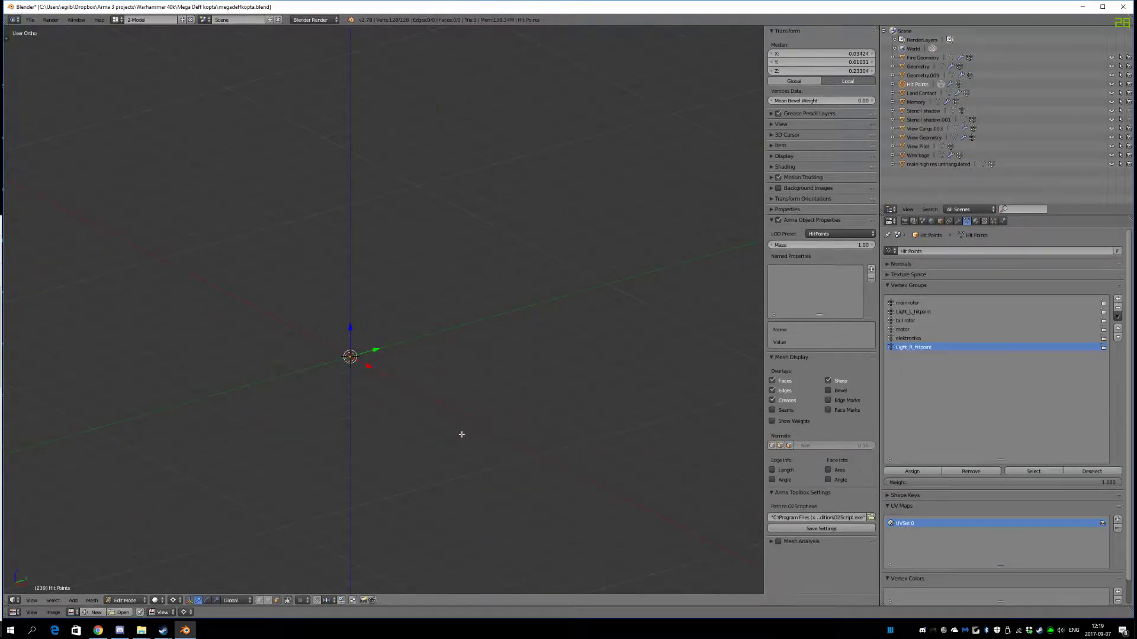
pyautogui.click(264, 604)
pyautogui.moveTo(370, 485); pyautogui.dragTo(299, 579, button='middle')
pyautogui.press('KP_3')
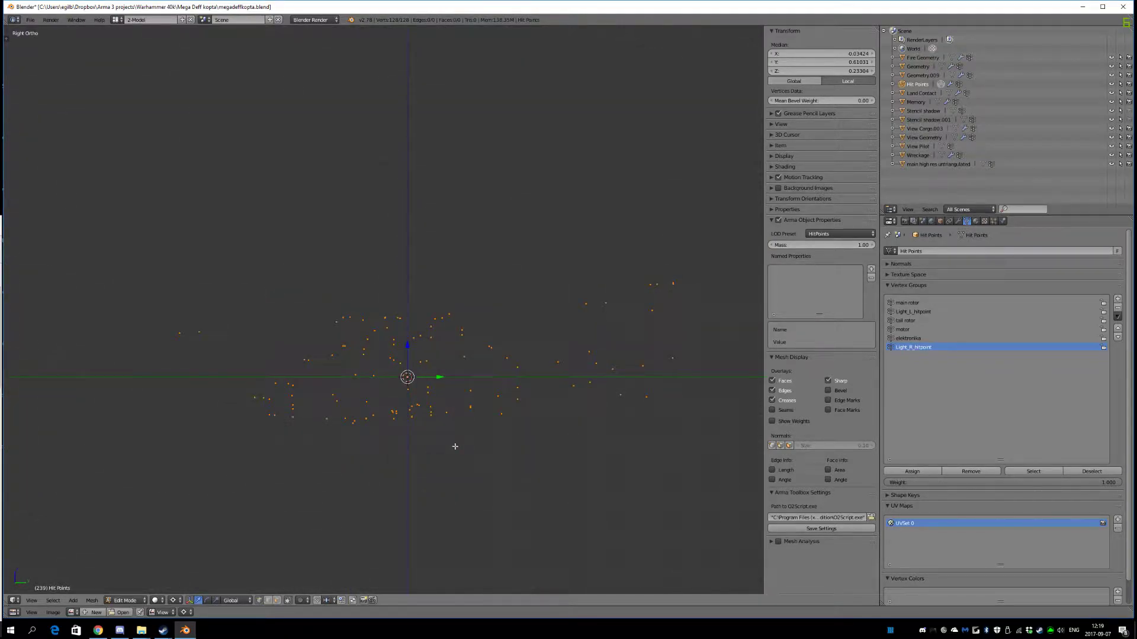
pyautogui.scroll(-2, 463, 434)
pyautogui.press('Tab')
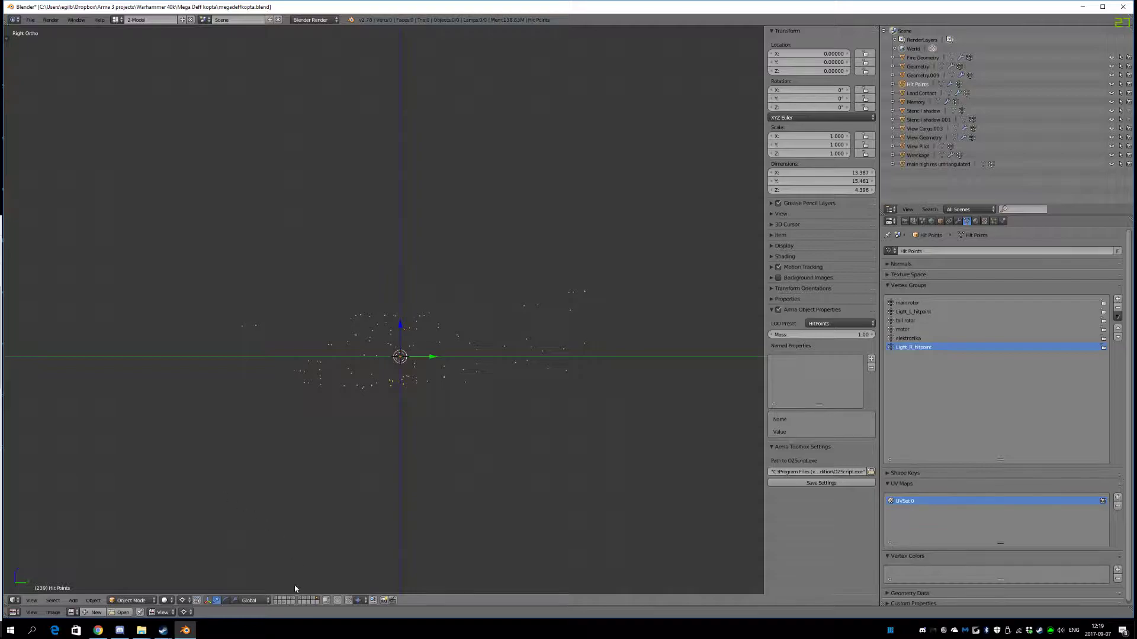
# - With the first layer also shown, raise all Hit Points vertices in Edit Mode about 0.70 units along Z
pyautogui.keyDown('shift'); pyautogui.click(276, 602); pyautogui.keyUp('shift')
pyautogui.scroll(2, 392, 438)
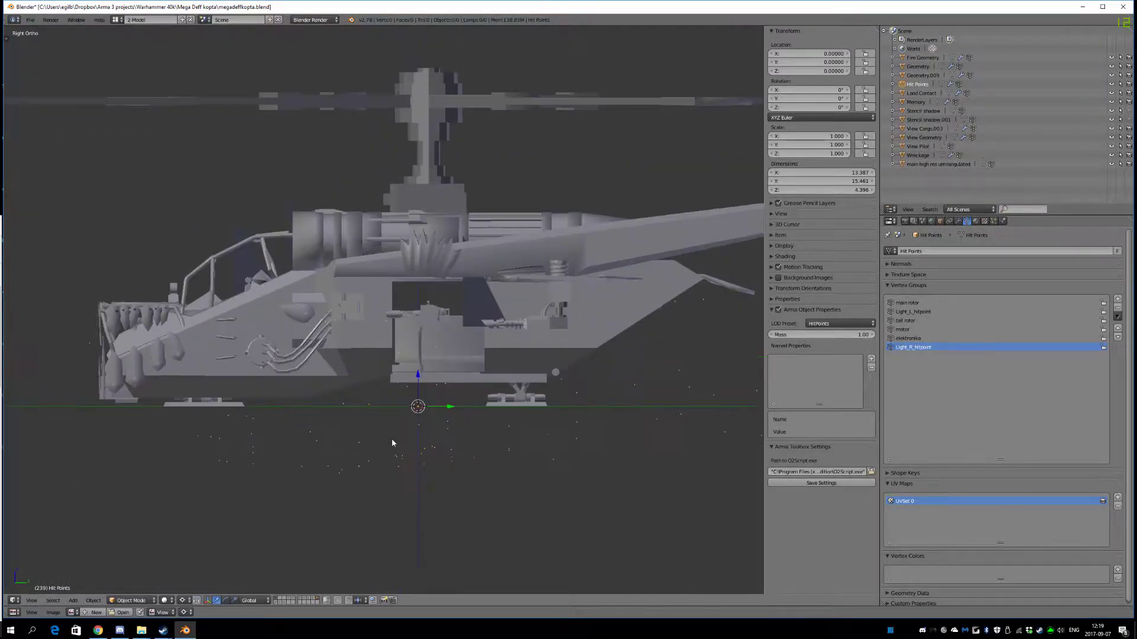
pyautogui.press('Tab')
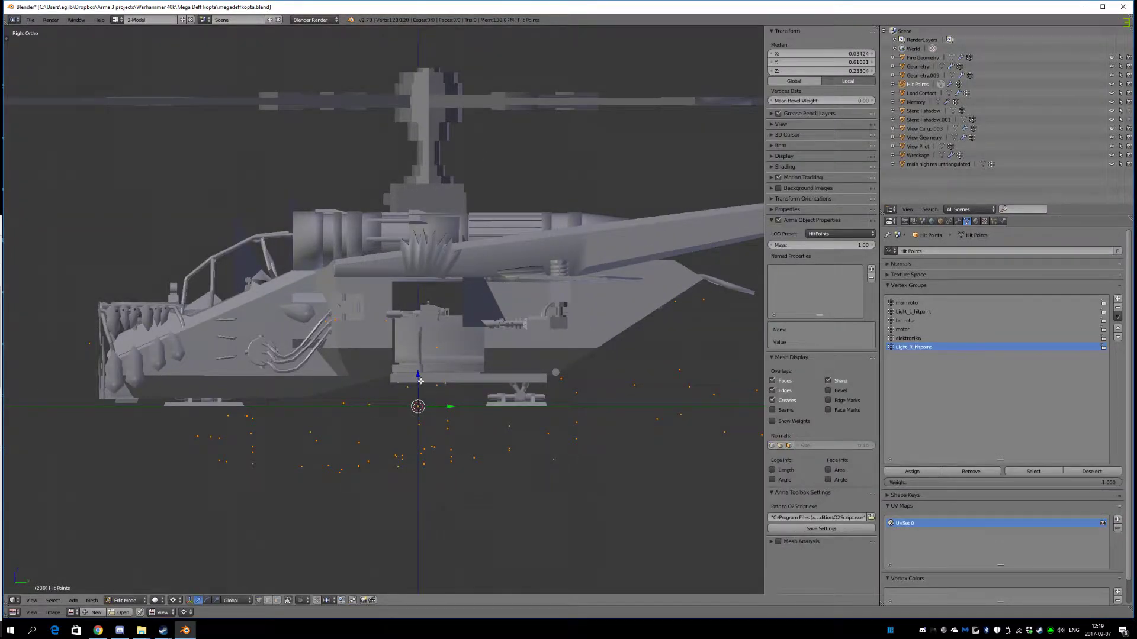
pyautogui.moveTo(419, 374); pyautogui.dragTo(410, 408)
pyautogui.press('Tab')
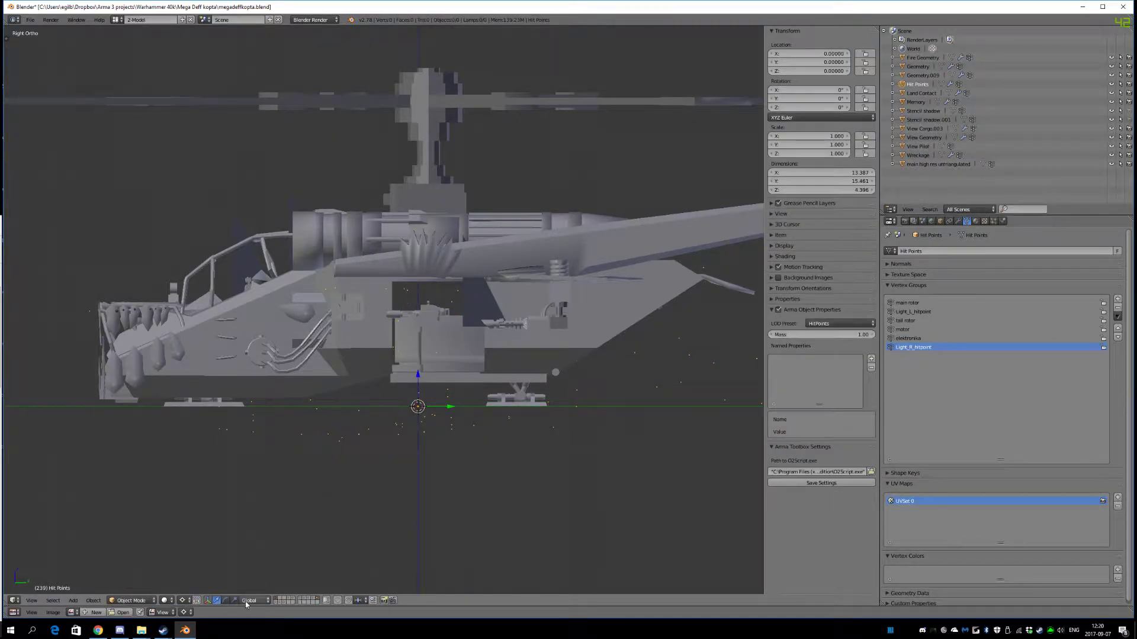
# - With the sixth layer also shown, raise all Hit Points vertices further along Z toward the Geometry LOD
pyautogui.keyDown('shift'); pyautogui.click(301, 602); pyautogui.keyUp('shift')
pyautogui.press('Tab')
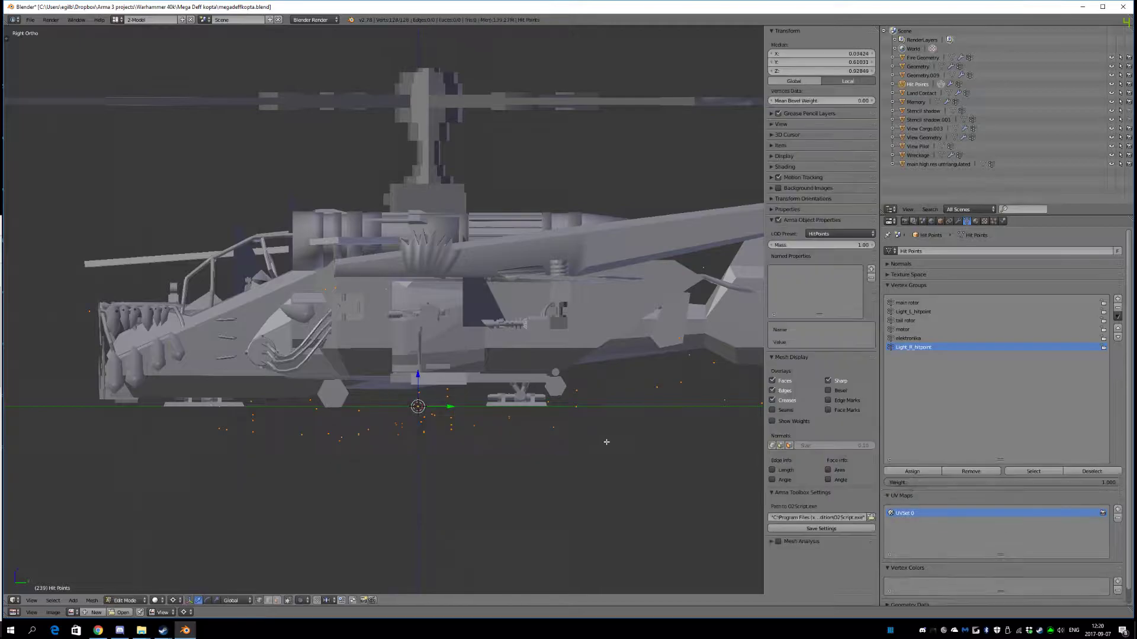
pyautogui.press('g')
pyautogui.press('z')
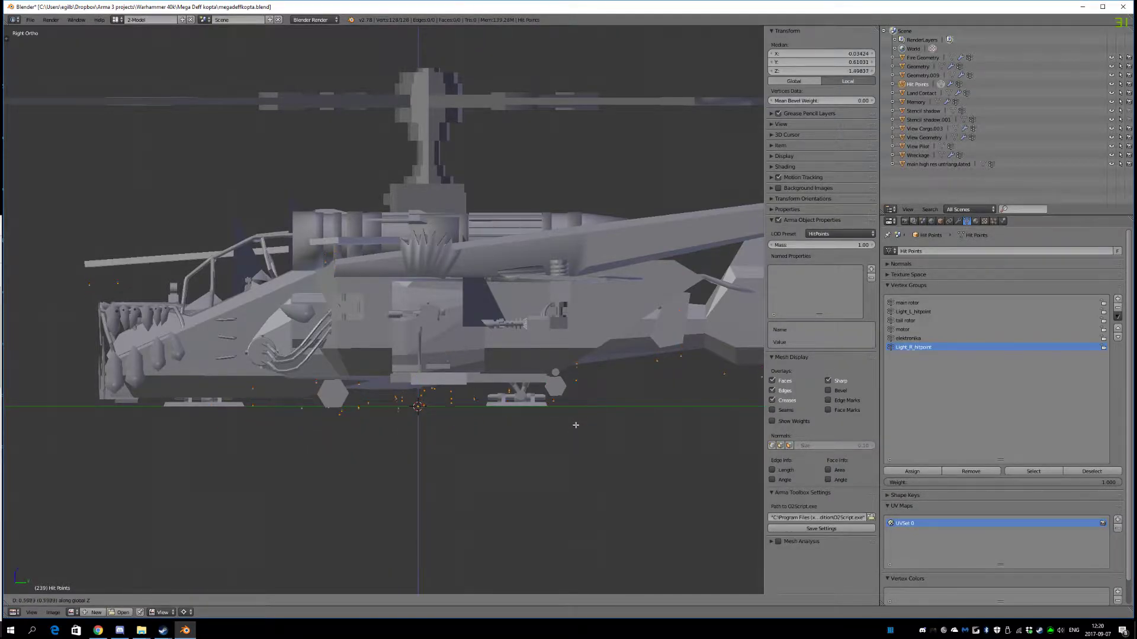
pyautogui.click(583, 394)
# - Fine-tune the height of all Hit Points vertices along Z to a median of about 2.02 to match the Geometry LOD
pyautogui.scroll(-3, 632, 414)
pyautogui.moveTo(632, 413); pyautogui.dragTo(575, 412, button='middle')
pyautogui.scroll(5, 576, 410)
pyautogui.scroll(2, 494, 423)
pyautogui.press('g')
pyautogui.press('z')
pyautogui.click(483, 437)
pyautogui.scroll(-6, 424, 460)
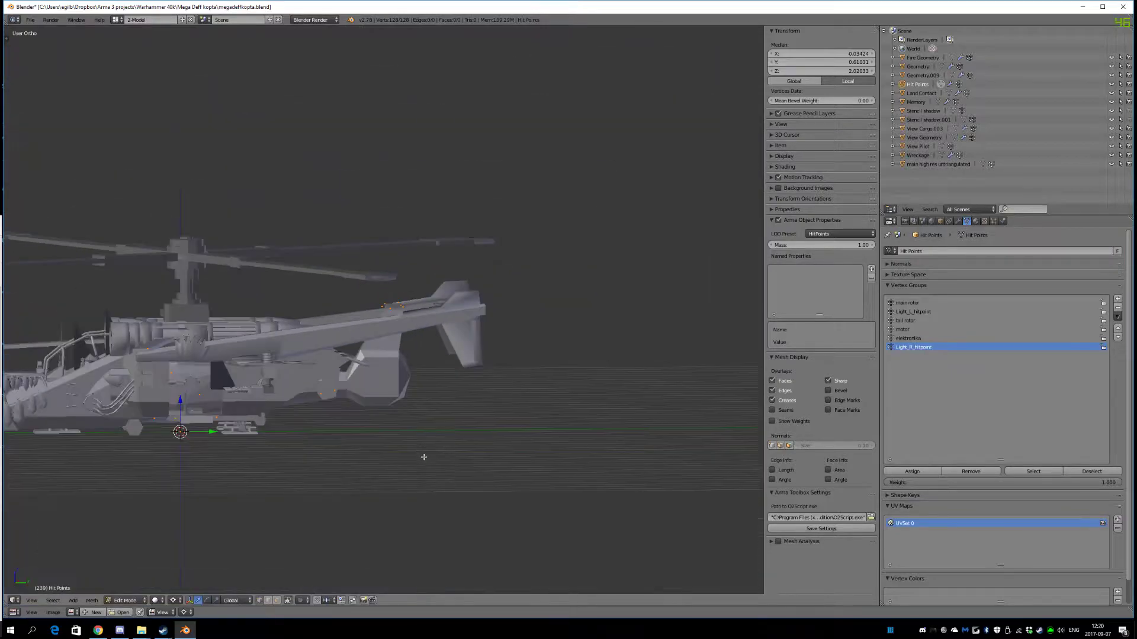
# - Leave Edit Mode on the Hit Points LOD and check the whole helicopter from the side
pyautogui.scroll(2, 429, 465)
pyautogui.moveTo(426, 459); pyautogui.dragTo(563, 434, button='middle')
pyautogui.scroll(4, 567, 442)
pyautogui.press('Tab')
pyautogui.scroll(-6, 385, 452)
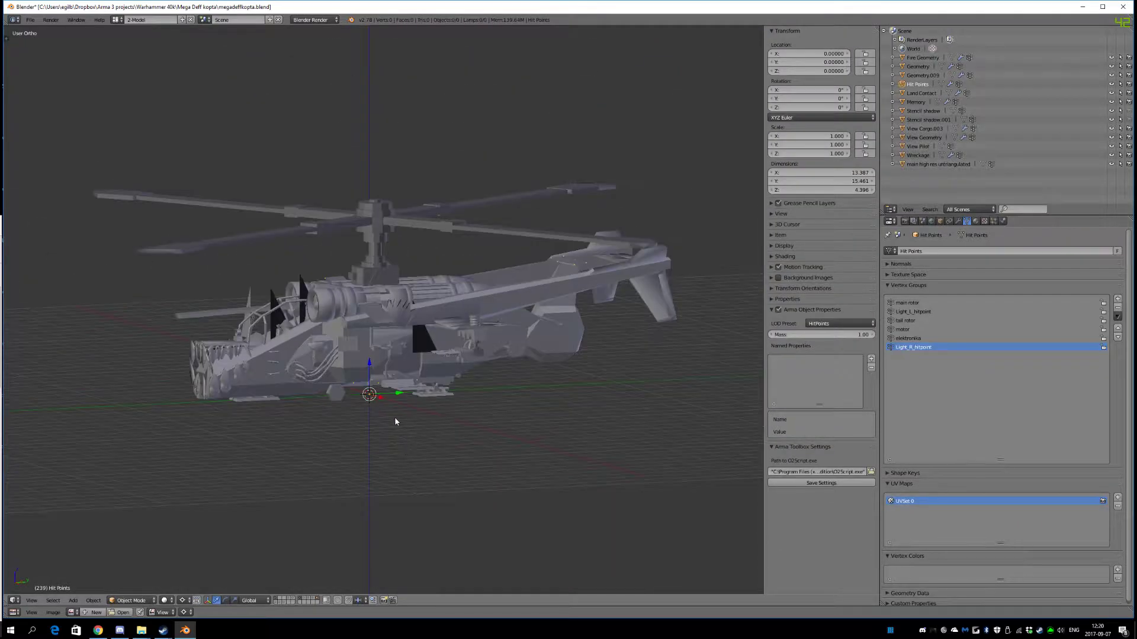
pyautogui.scroll(2, 393, 533)
pyautogui.moveTo(393, 533); pyautogui.dragTo(338, 565, button='middle')
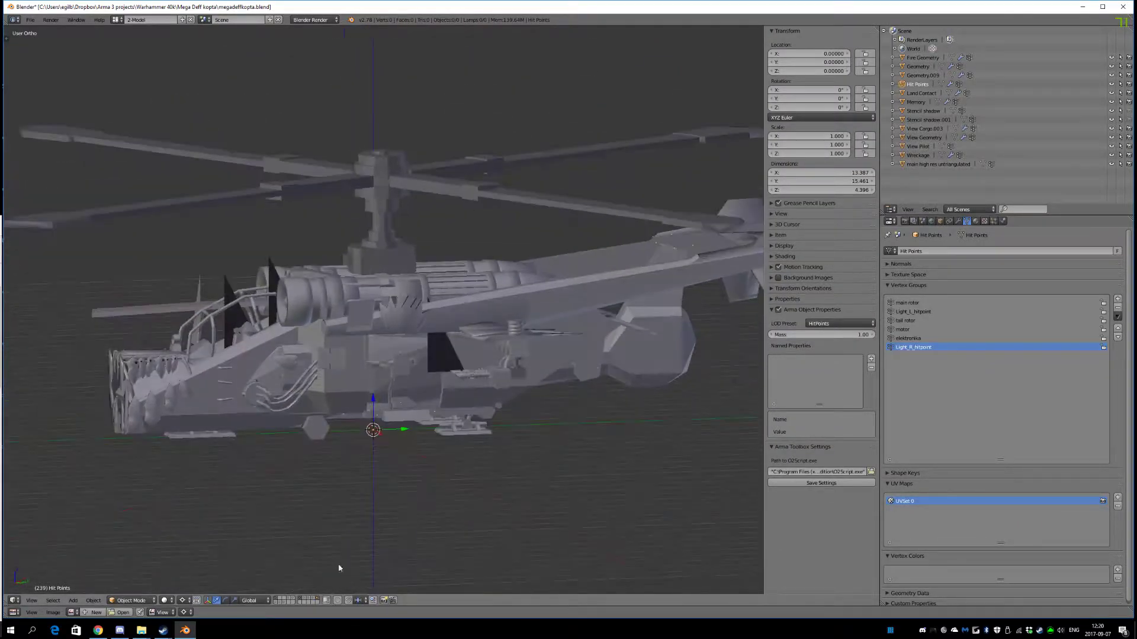
# - Show the View Geometry LOD's layer, select the mesh and examine its cockpit, window openings and fuselage from several angles
pyautogui.click(276, 602)
pyautogui.rightClick(419, 452)
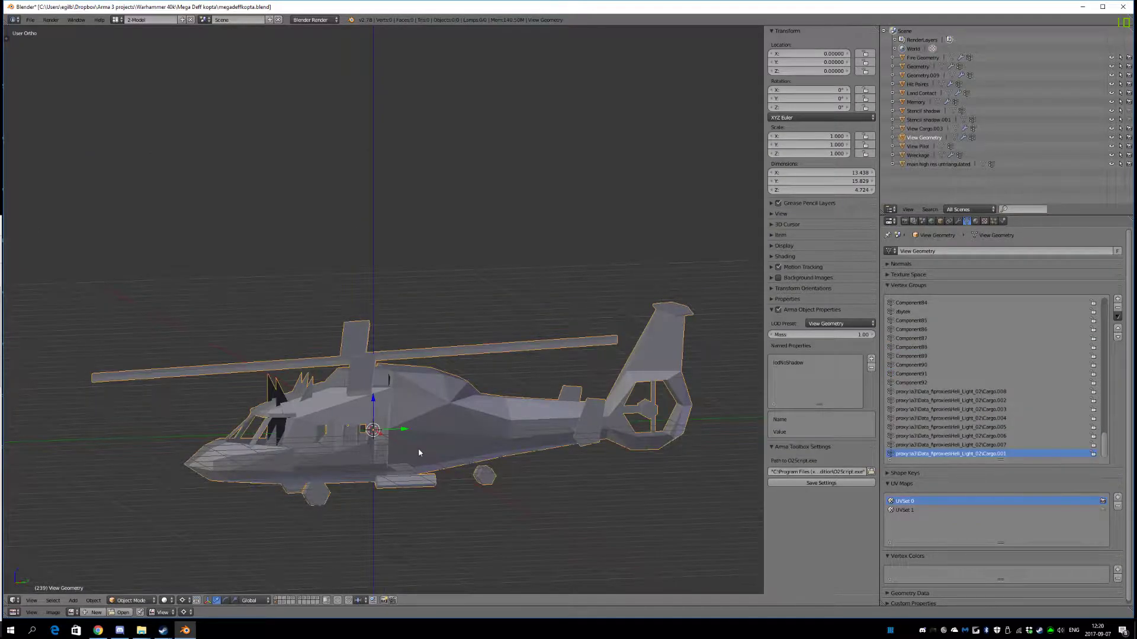
pyautogui.keyDown('shift'); pyautogui.scroll(-3, 424, 432); pyautogui.keyUp('shift')
pyautogui.keyDown('alt'); pyautogui.moveTo(439, 413); pyautogui.dragTo(371, 326, button='middle'); pyautogui.keyUp('alt')
pyautogui.scroll(5, 436, 356)
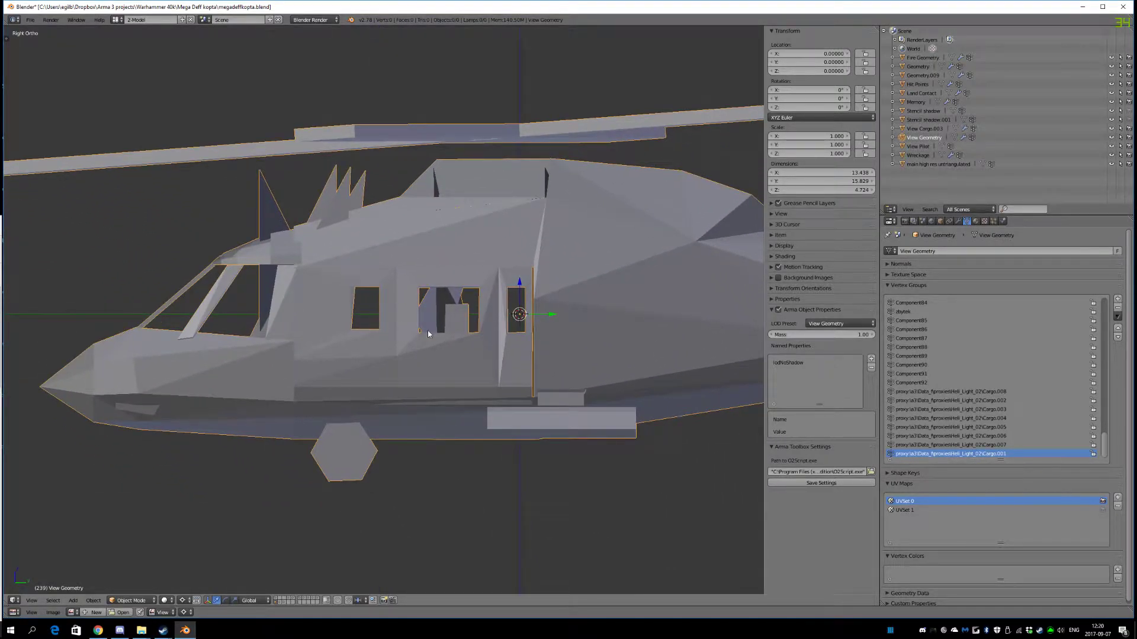
pyautogui.moveTo(294, 317)
pyautogui.mouseDown(button='middle')
pyautogui.moveTo(314, 322)
pyautogui.moveTo(293, 329)
pyautogui.mouseUp(button='middle')
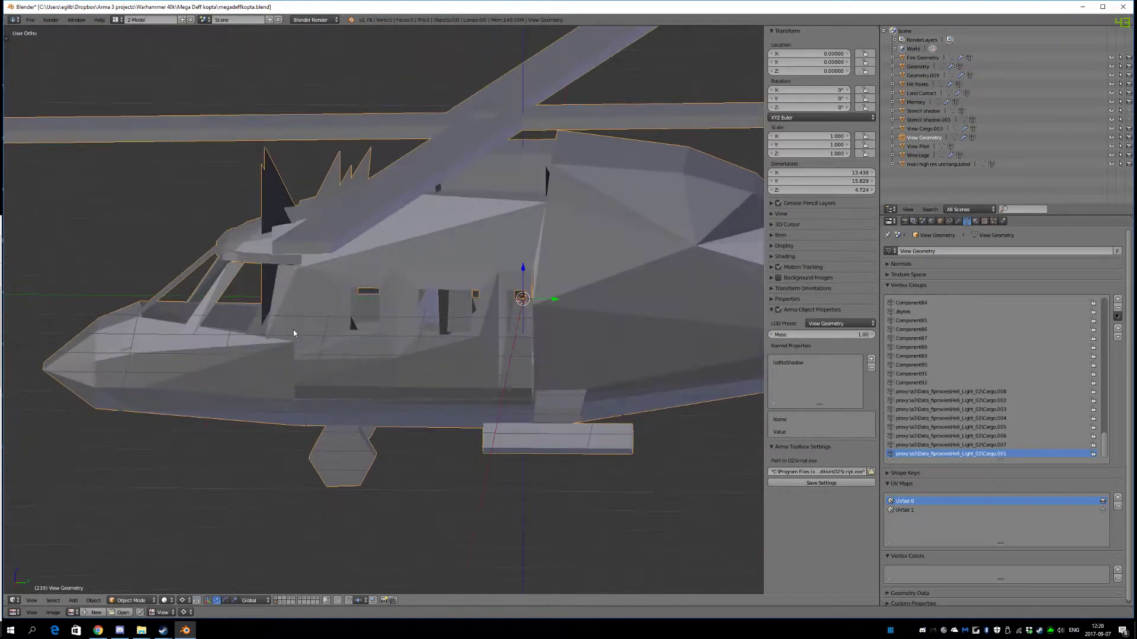
pyautogui.press('KP_3')
pyautogui.scroll(-4, 295, 332)
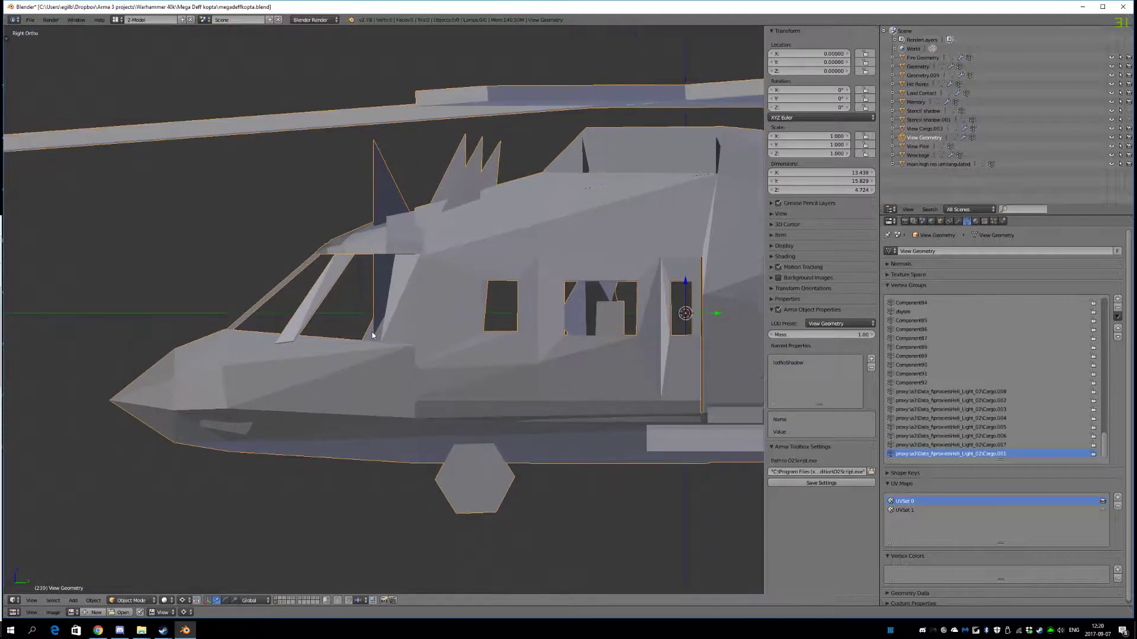
pyautogui.moveTo(368, 408); pyautogui.dragTo(501, 456, button='middle')
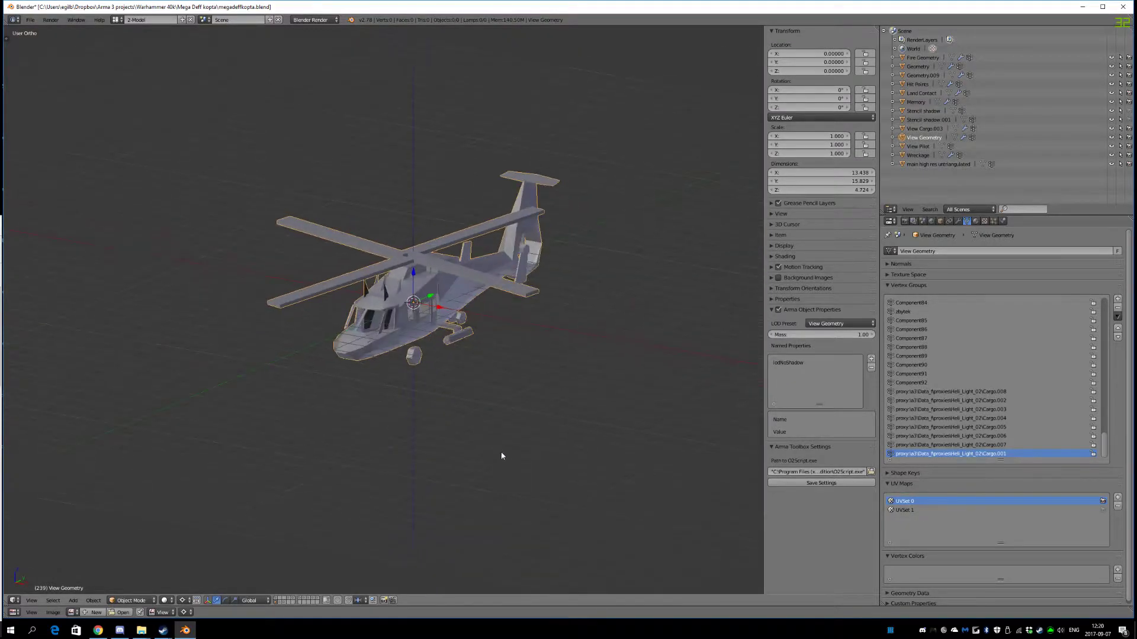
pyautogui.moveTo(437, 400); pyautogui.dragTo(420, 382, button='middle')
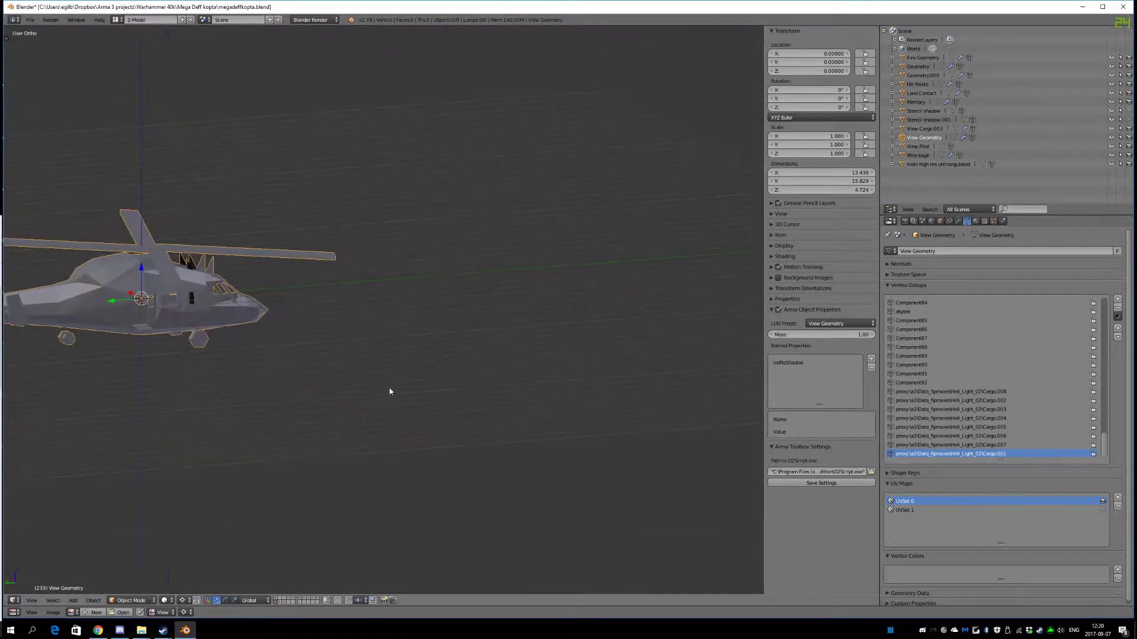
pyautogui.moveTo(242, 417); pyautogui.dragTo(290, 421, button='middle')
pyautogui.scroll(5, 279, 429)
pyautogui.press('KP_3')
pyautogui.scroll(2, 397, 409)
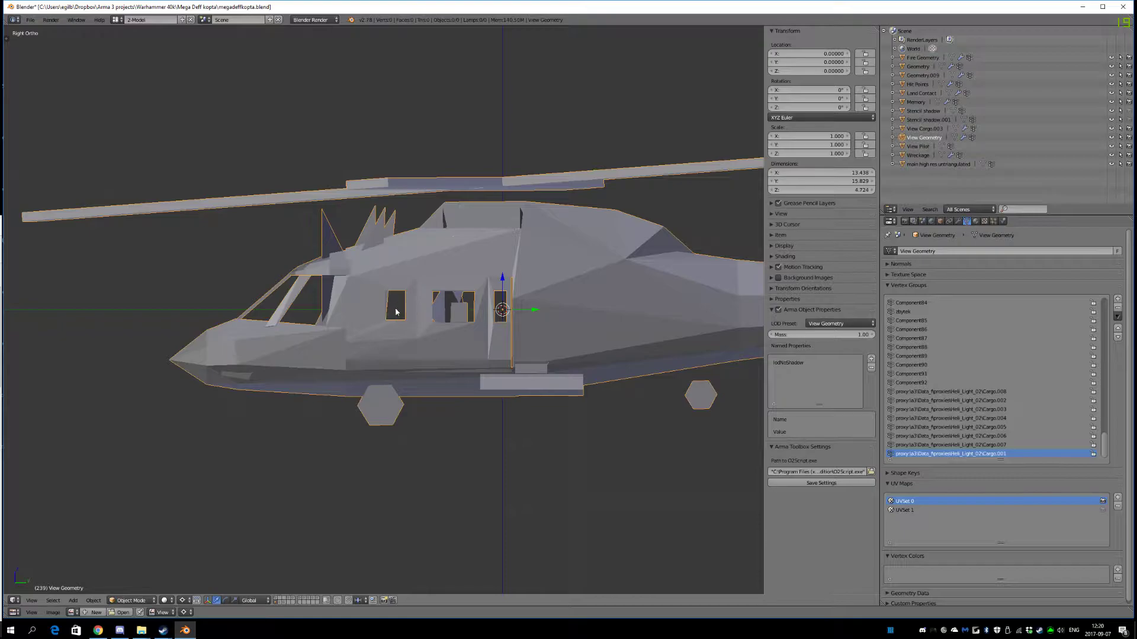
pyautogui.scroll(3, 396, 312)
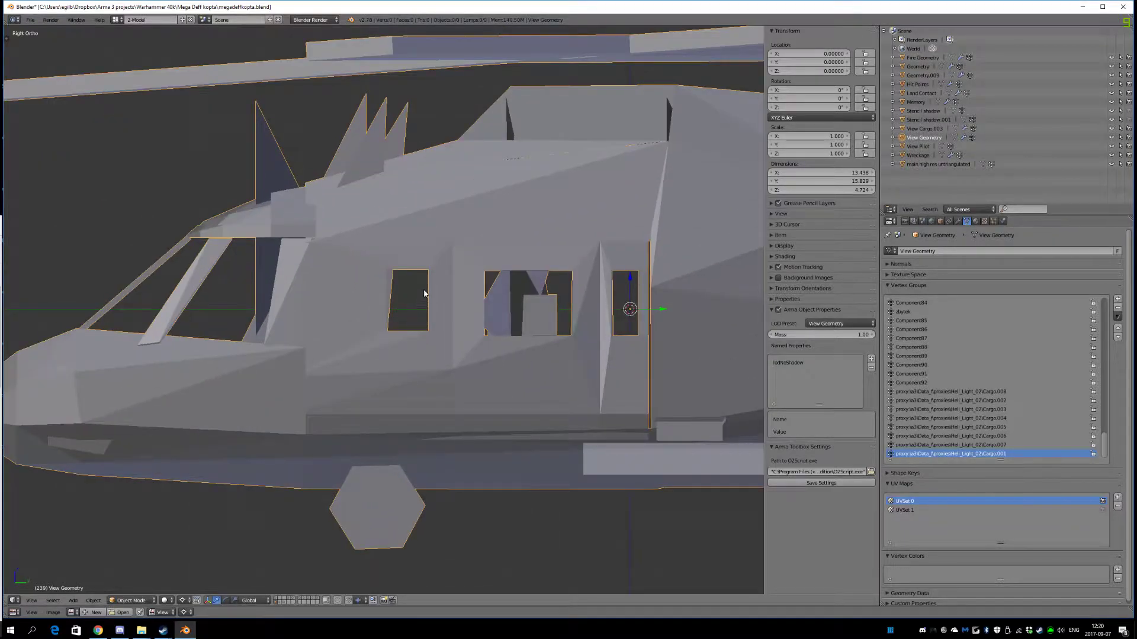
pyautogui.moveTo(385, 369)
pyautogui.mouseDown(button='middle')
pyautogui.moveTo(370, 383)
pyautogui.moveTo(383, 380)
pyautogui.mouseUp(button='middle')
pyautogui.scroll(-6, 383, 380)
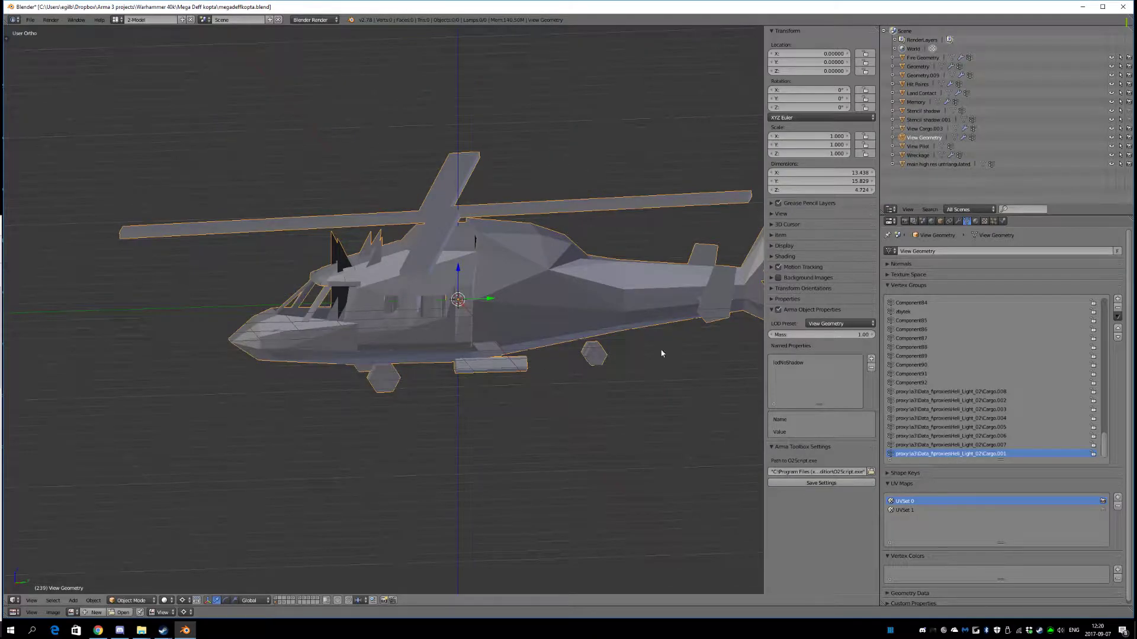
pyautogui.scroll(5, 484, 375)
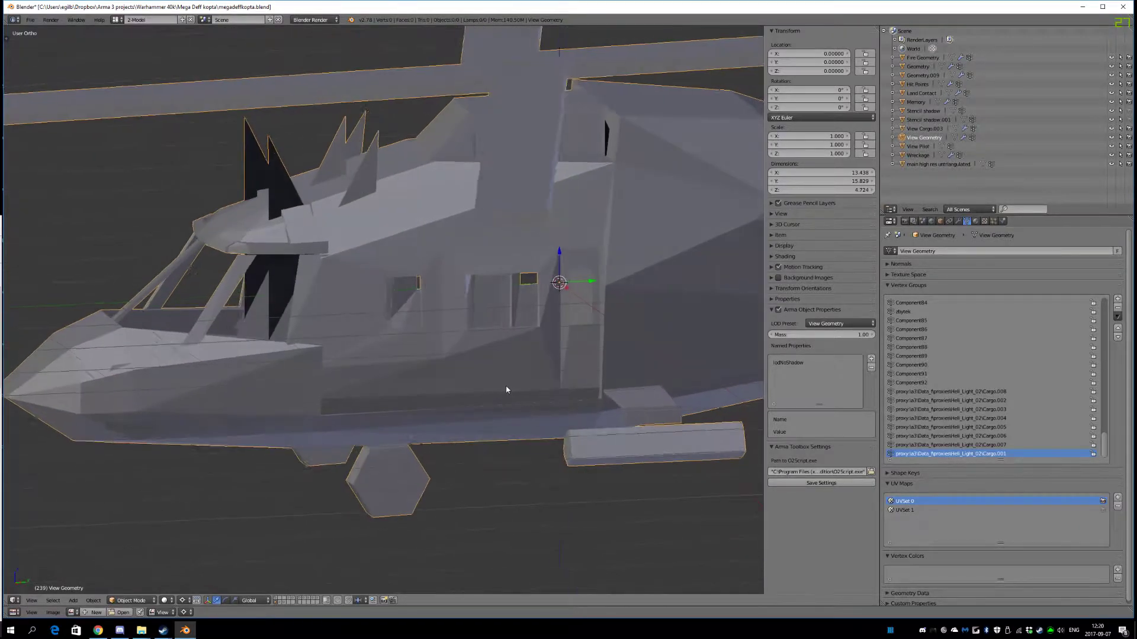
pyautogui.moveTo(483, 388); pyautogui.dragTo(519, 392, button='middle')
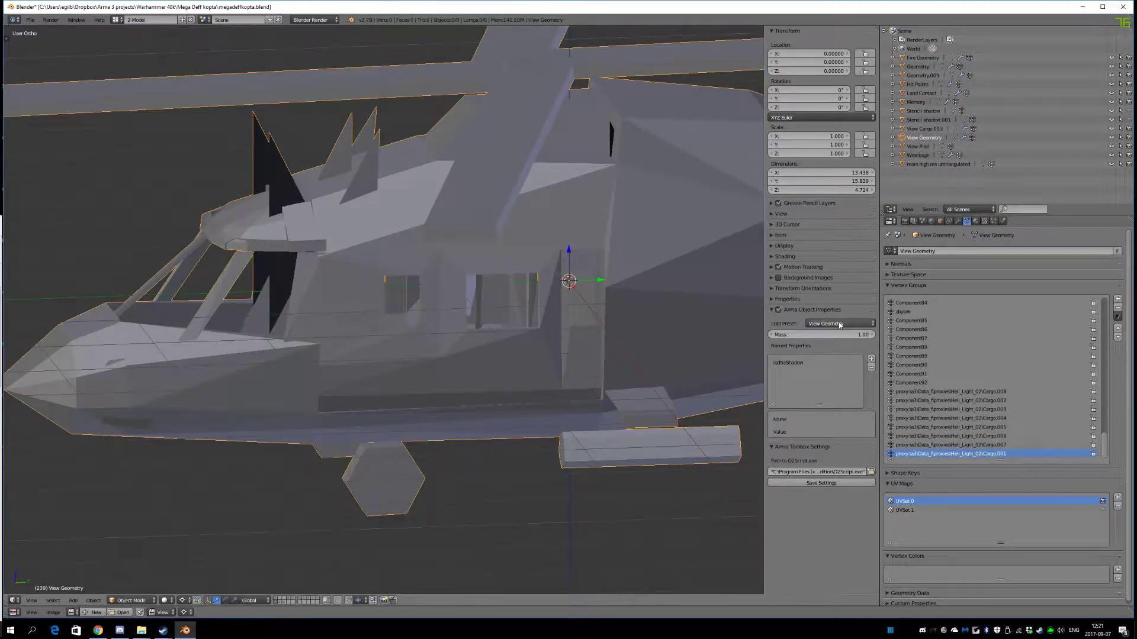
pyautogui.scroll(-6, 450, 355)
pyautogui.moveTo(438, 362); pyautogui.dragTo(477, 382, button='middle')
pyautogui.scroll(4, 425, 385)
pyautogui.scroll(-2, 394, 388)
# - Switch to the custom helicopter's layer and select its main high-res mesh to compare the hull and openings
pyautogui.press('Tab')
pyautogui.click(276, 599)
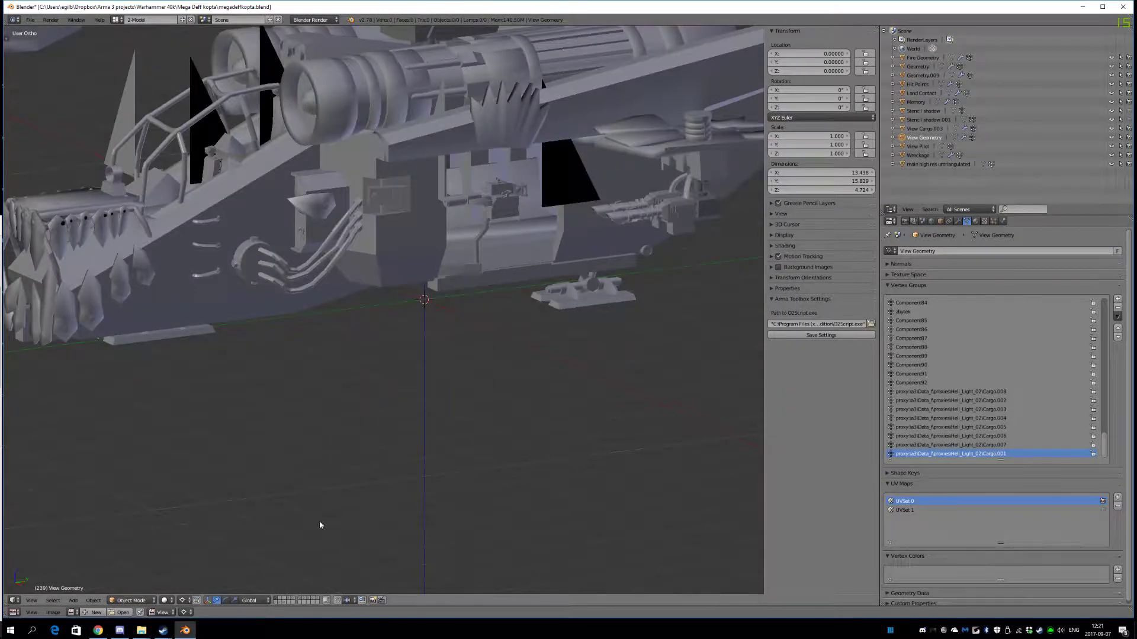
pyautogui.keyDown('shift'); pyautogui.moveTo(401, 386); pyautogui.dragTo(433, 481, button='middle'); pyautogui.keyUp('shift')
pyautogui.rightClick(366, 251)
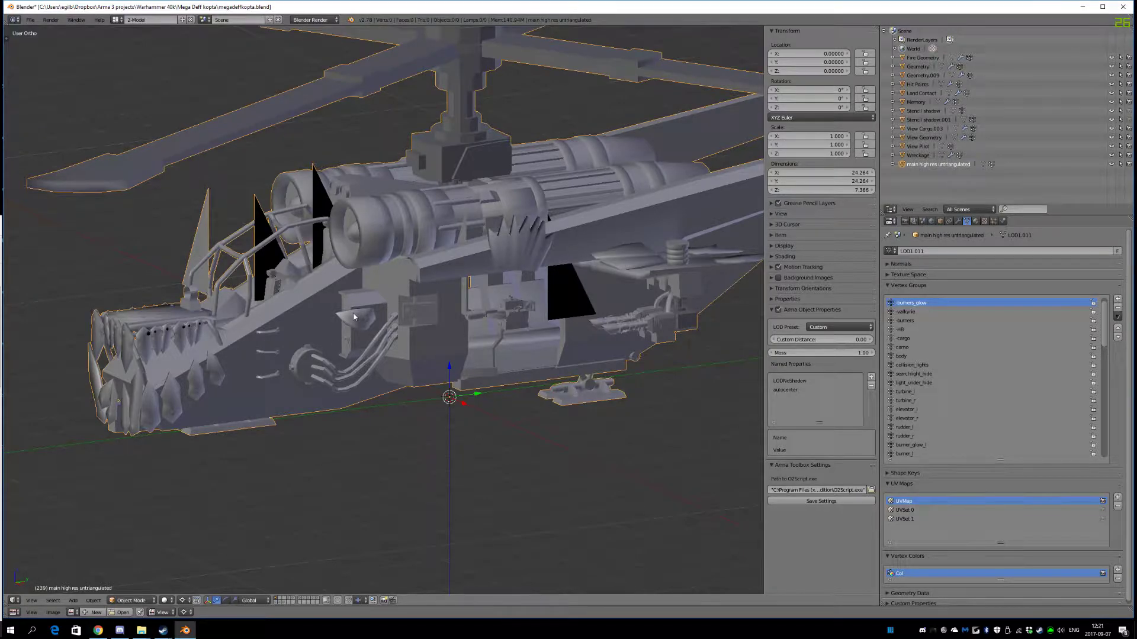
# - Return to the View Geometry LOD, select it and disable its Arma Object Properties so it is not exported
pyautogui.click(277, 602)
pyautogui.rightClick(432, 401)
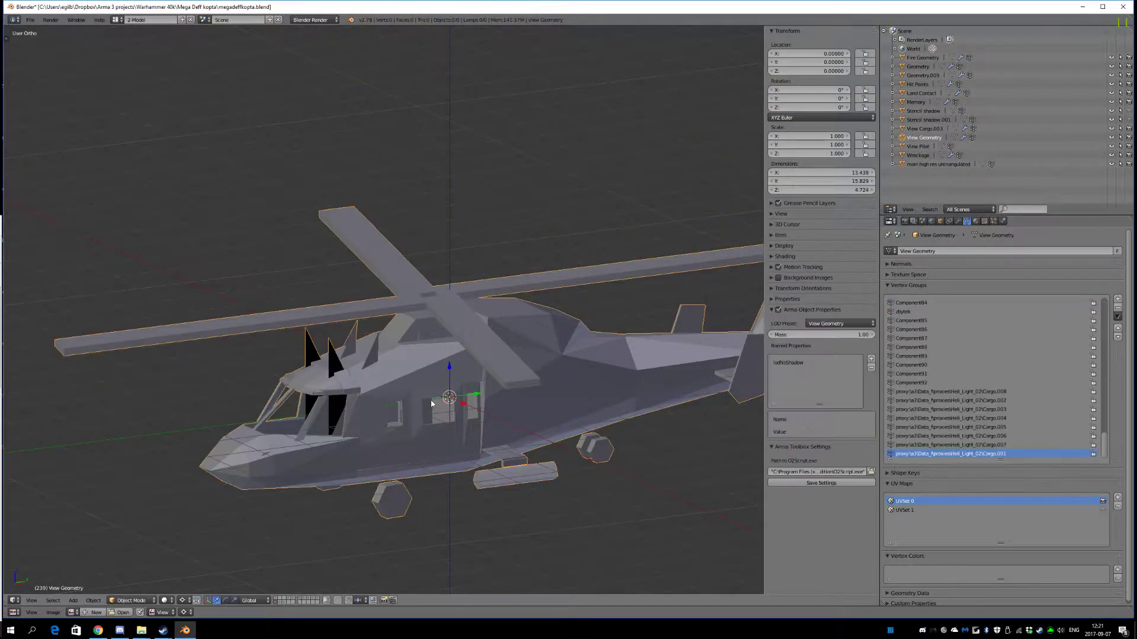
pyautogui.click(777, 309)
pyautogui.moveTo(517, 403); pyautogui.dragTo(476, 424, button='middle')
pyautogui.scroll(-3, 477, 437)
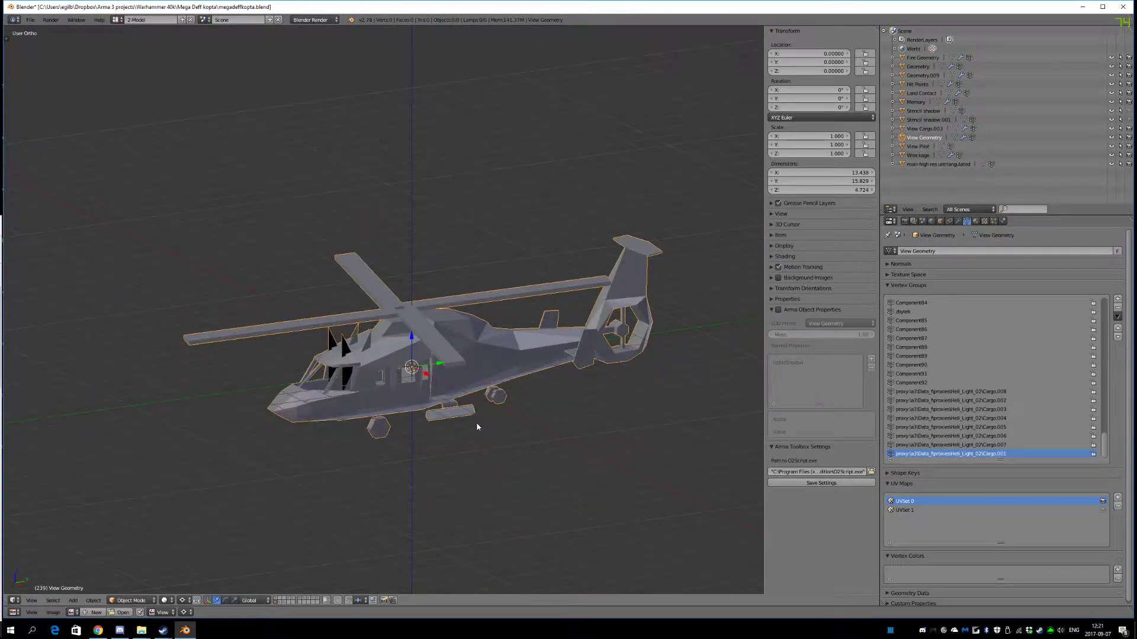
# - Show and select the Fire Geometry LOD, inspect its hull and disable its Arma Object Properties
pyautogui.click(279, 602)
pyautogui.rightClick(414, 395)
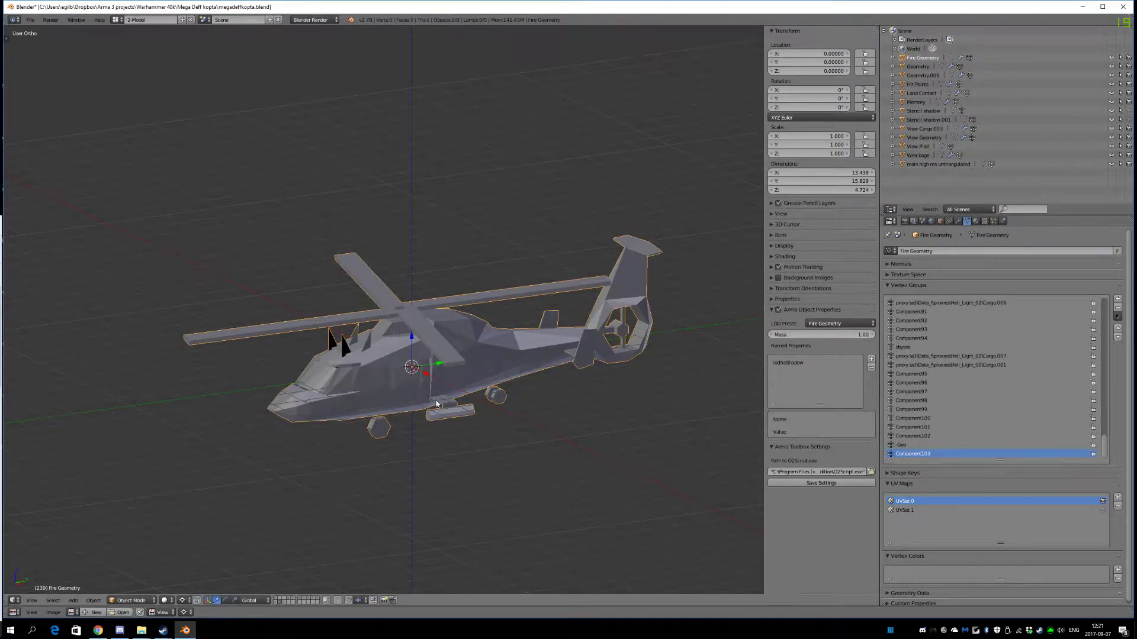
pyautogui.scroll(3, 443, 428)
pyautogui.moveTo(426, 356)
pyautogui.mouseDown(button='middle')
pyautogui.moveTo(414, 356)
pyautogui.moveTo(456, 342)
pyautogui.moveTo(354, 342)
pyautogui.moveTo(349, 355)
pyautogui.moveTo(425, 358)
pyautogui.moveTo(407, 343)
pyautogui.moveTo(318, 350)
pyautogui.moveTo(434, 350)
pyautogui.moveTo(410, 357)
pyautogui.mouseUp(button='middle')
pyautogui.scroll(-2, 410, 356)
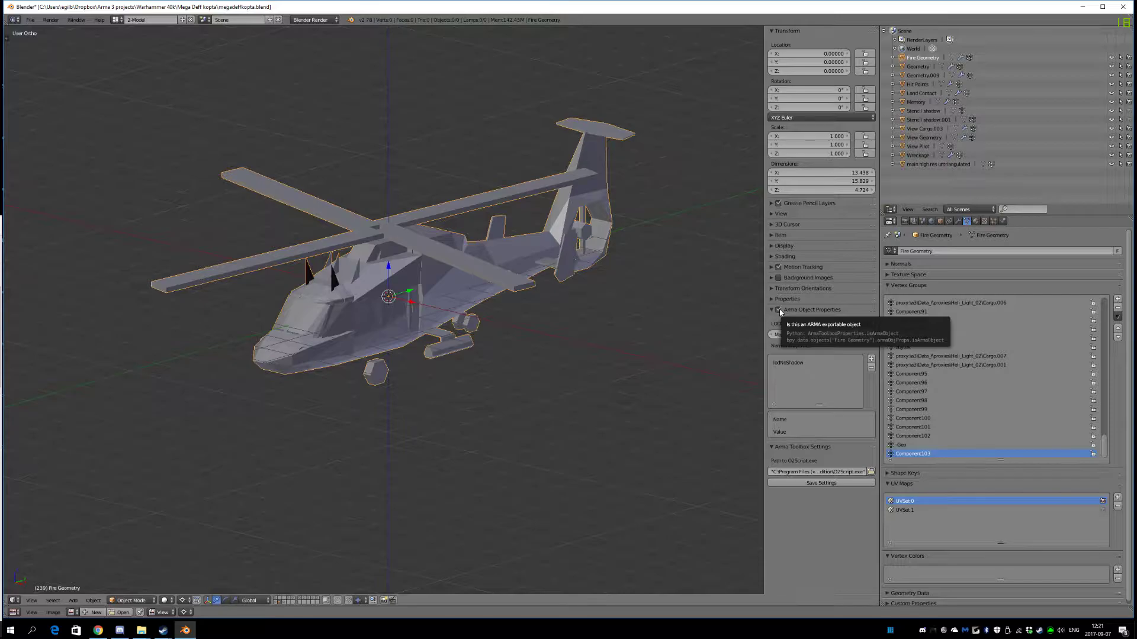
pyautogui.scroll(4, 449, 323)
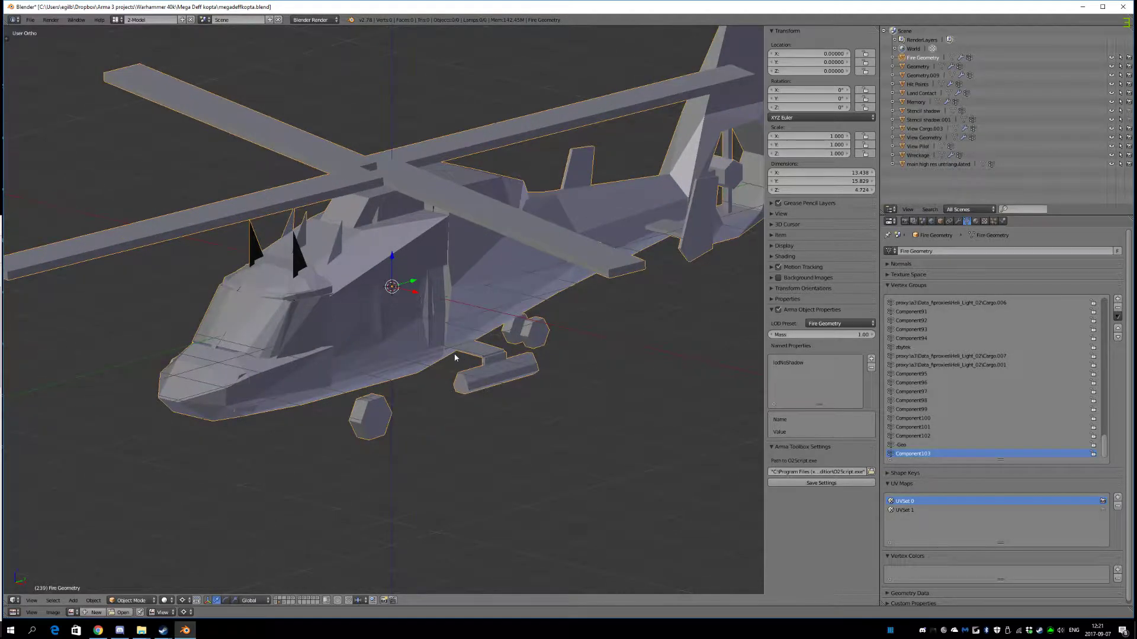
pyautogui.moveTo(446, 384); pyautogui.dragTo(471, 406, button='middle')
pyautogui.click(778, 310)
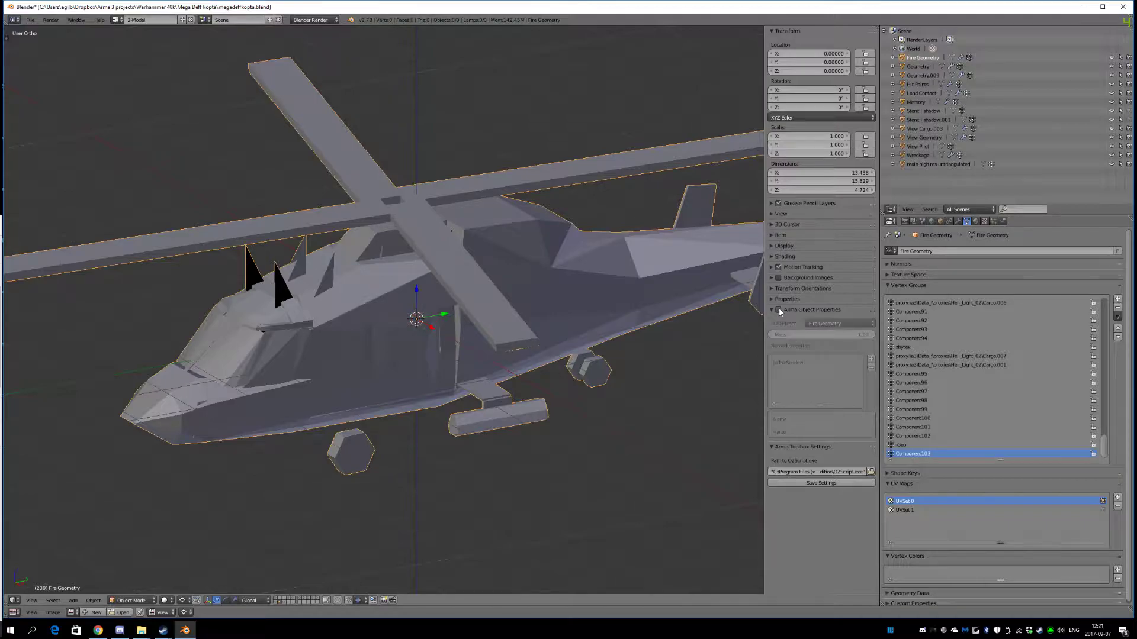
# - Compare the sample Wreckage proxy with the project's own valkyrie_wreck proxy by selecting each on its layer
pyautogui.click(283, 603)
pyautogui.rightClick(439, 282)
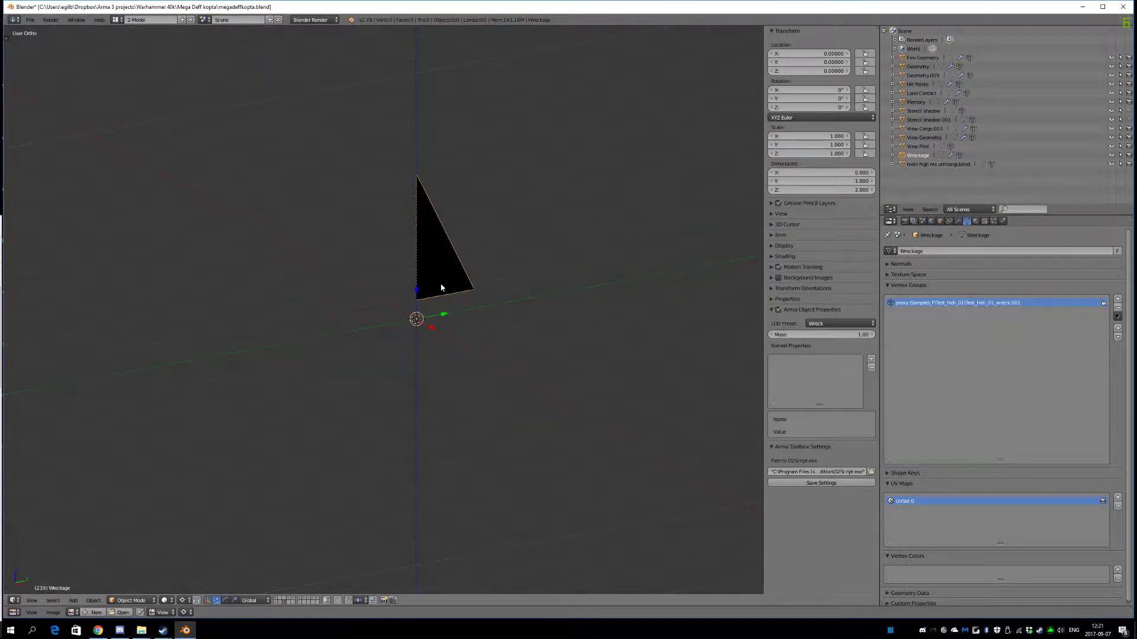
pyautogui.scroll(-6, 456, 294)
pyautogui.scroll(5, 405, 399)
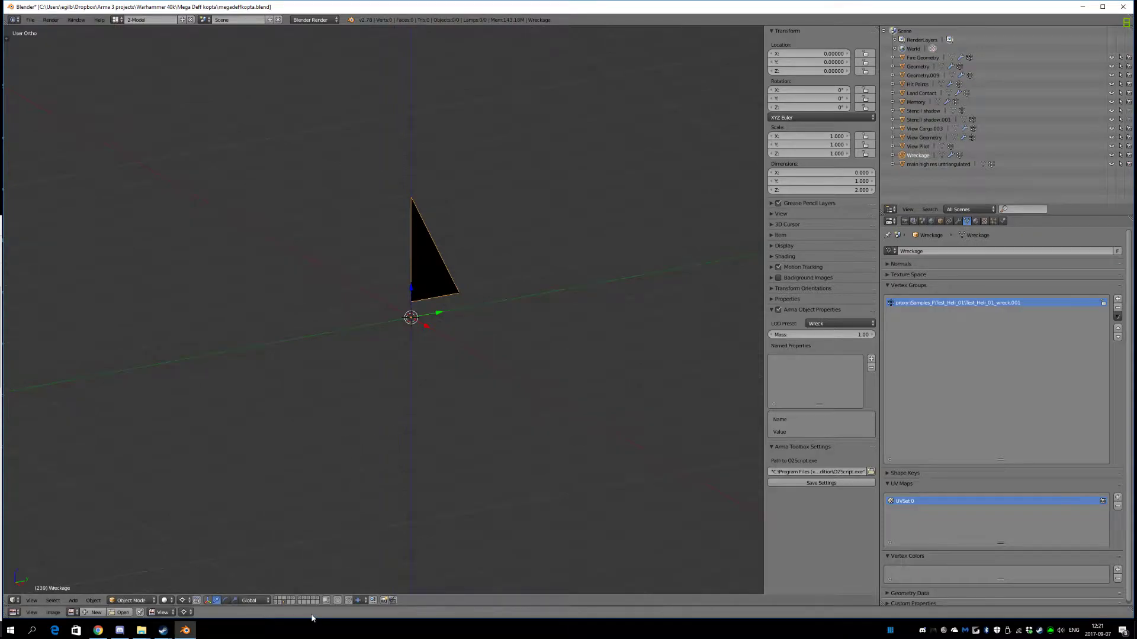
pyautogui.click(289, 600)
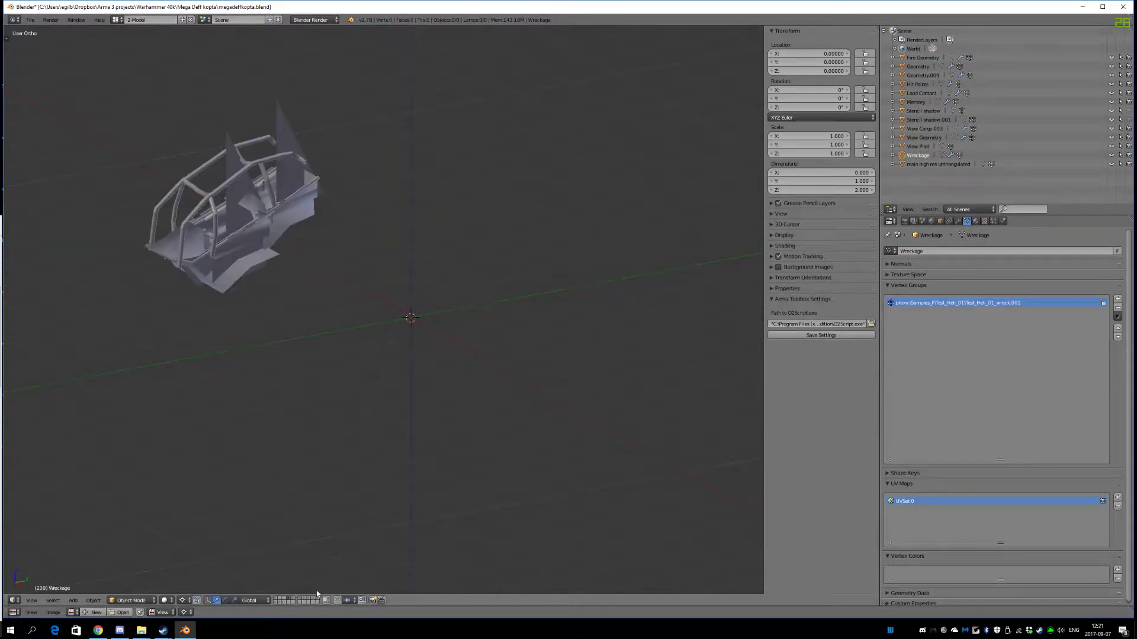
pyautogui.click(293, 600)
pyautogui.rightClick(432, 275)
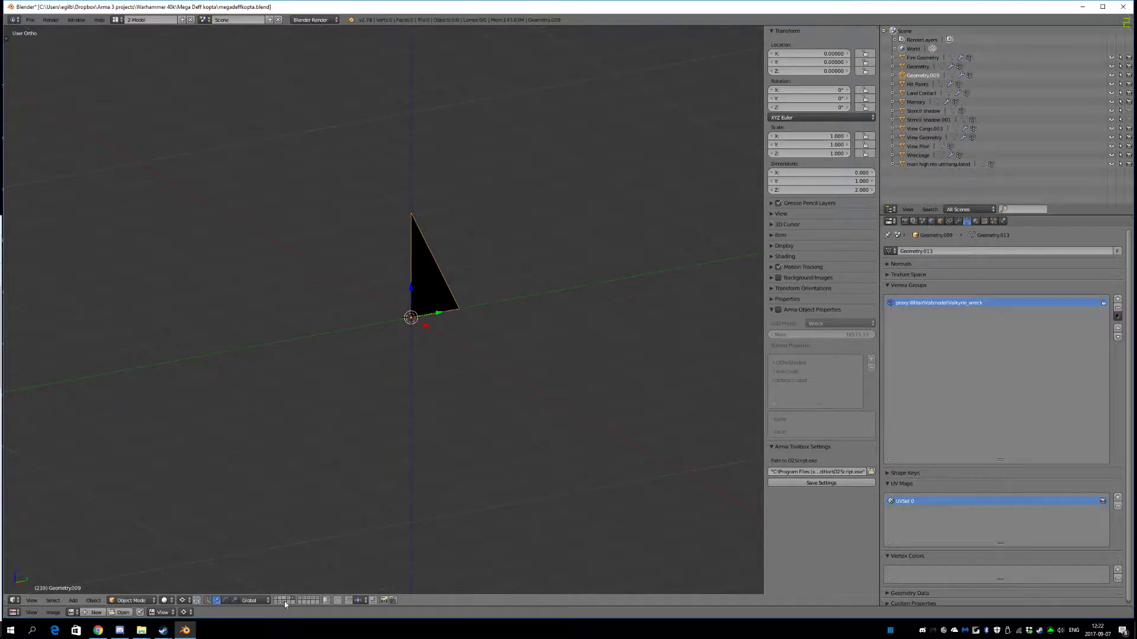
# - Delete the sample Wreckage LOD from its layer
pyautogui.click(284, 602)
pyautogui.rightClick(431, 274)
pyautogui.press('x')
pyautogui.click(431, 274)
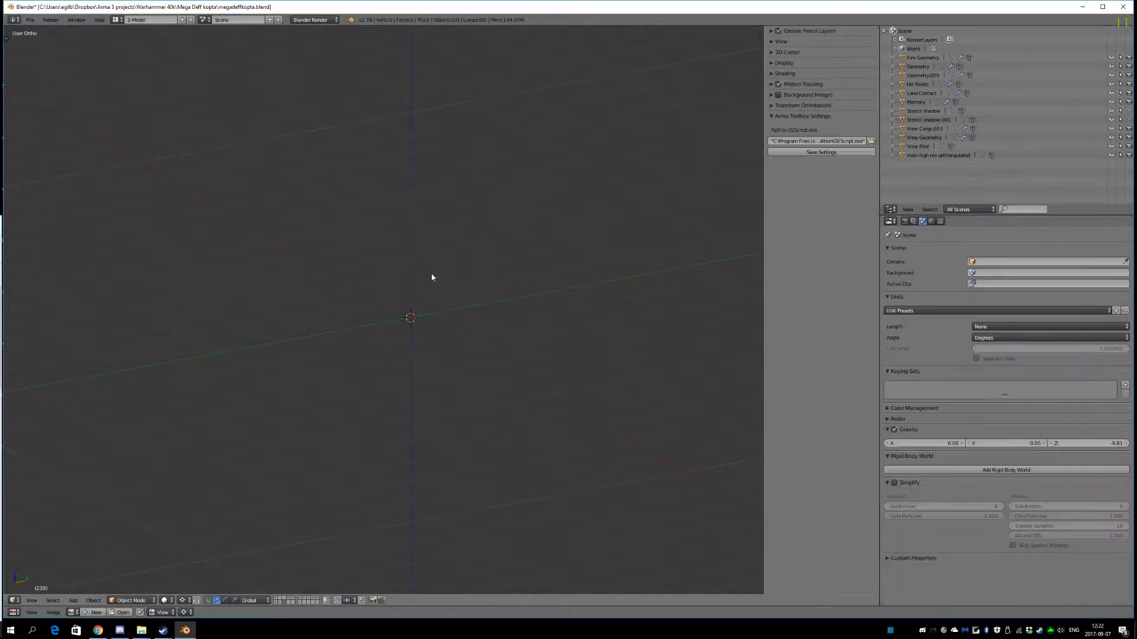
# - Show the custom helicopter's layer and open its main high-res mesh in Edit Mode at the upper front teeth
pyautogui.moveTo(444, 424); pyautogui.dragTo(414, 451, button='middle')
pyautogui.click(281, 601)
pyautogui.scroll(-3, 397, 425)
pyautogui.scroll(5, 395, 398)
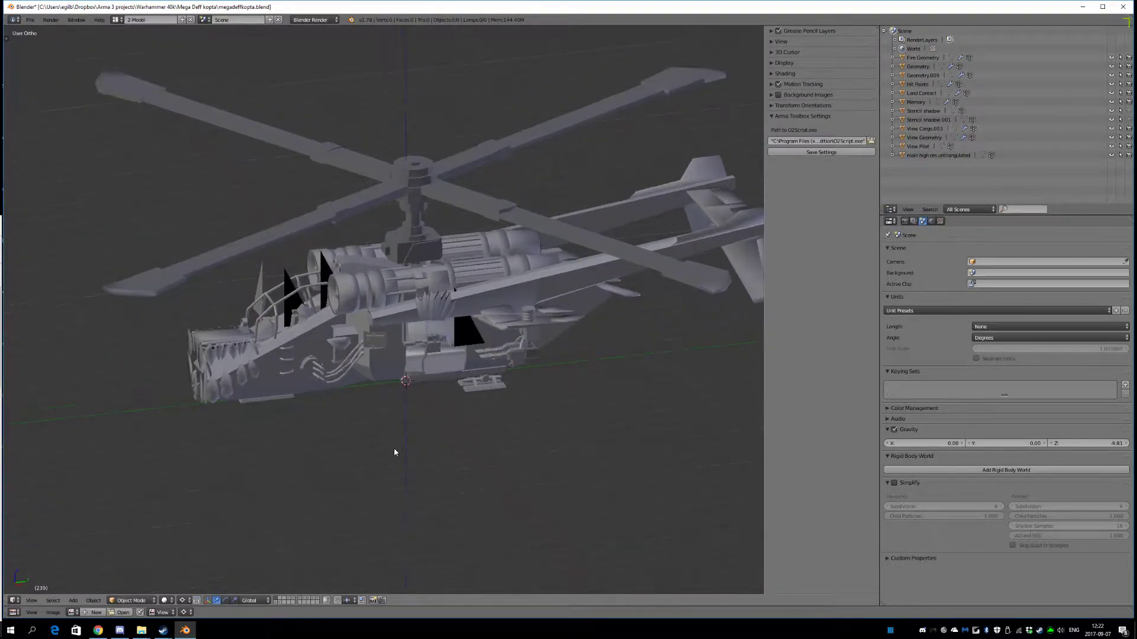
pyautogui.moveTo(405, 431); pyautogui.dragTo(513, 344, button='middle')
pyautogui.scroll(5, 498, 352)
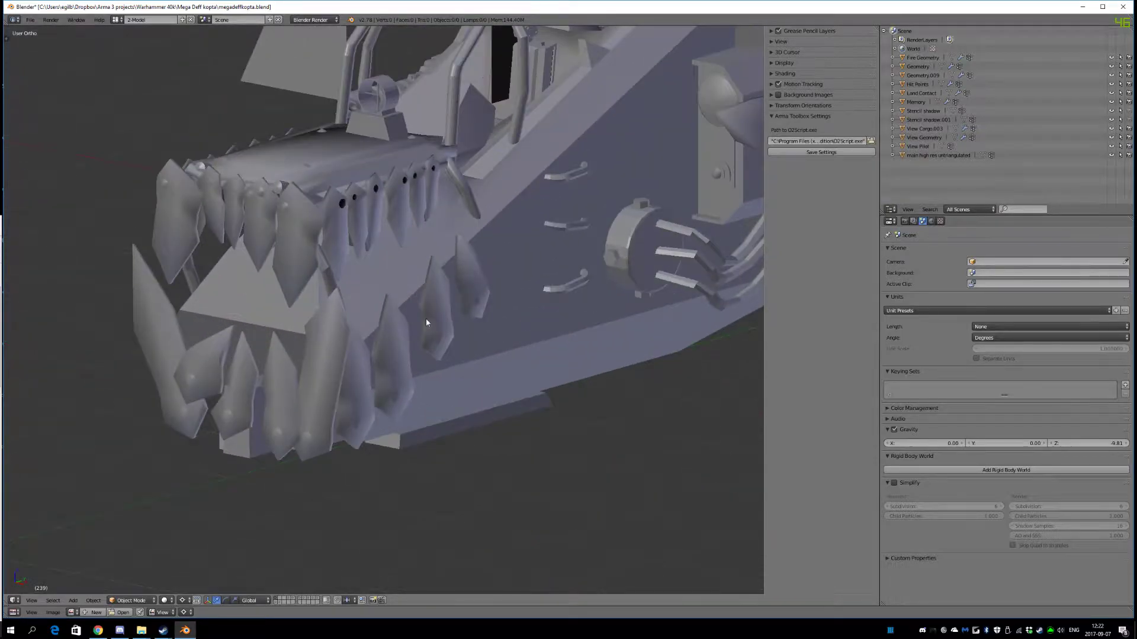
pyautogui.moveTo(425, 320); pyautogui.dragTo(553, 332, button='middle')
pyautogui.scroll(3, 517, 332)
pyautogui.rightClick(477, 334)
pyautogui.press('Tab')
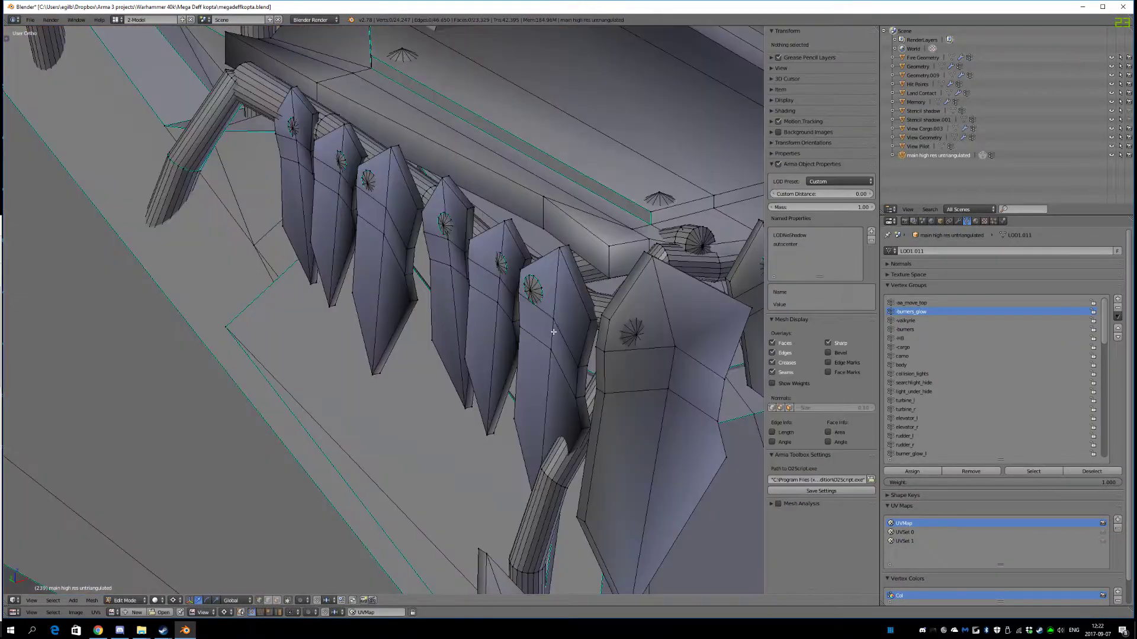
pyautogui.press('l')
pyautogui.press('l')
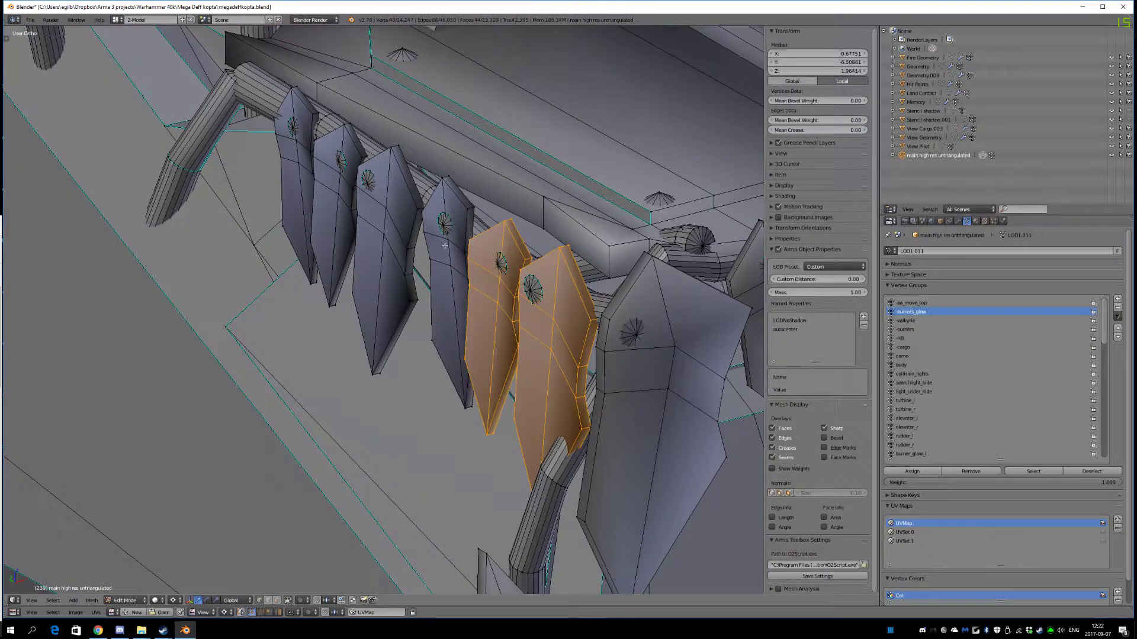
pyautogui.press('l')
pyautogui.press('l')
pyautogui.press('l')
pyautogui.press('l')
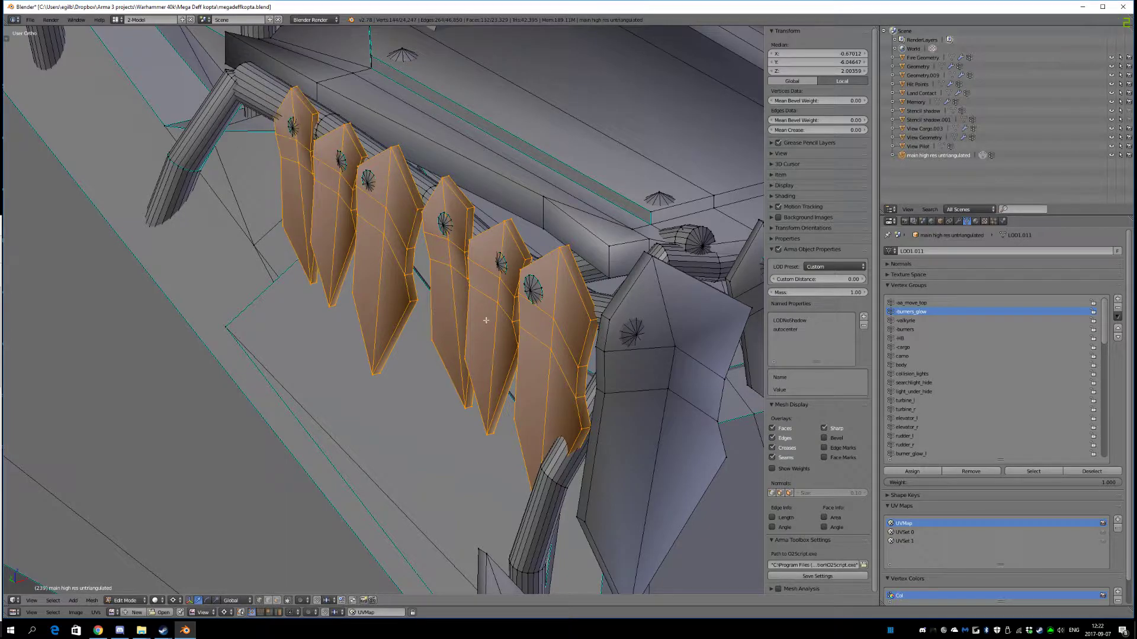
pyautogui.scroll(-5, 510, 313)
pyautogui.scroll(5, 491, 343)
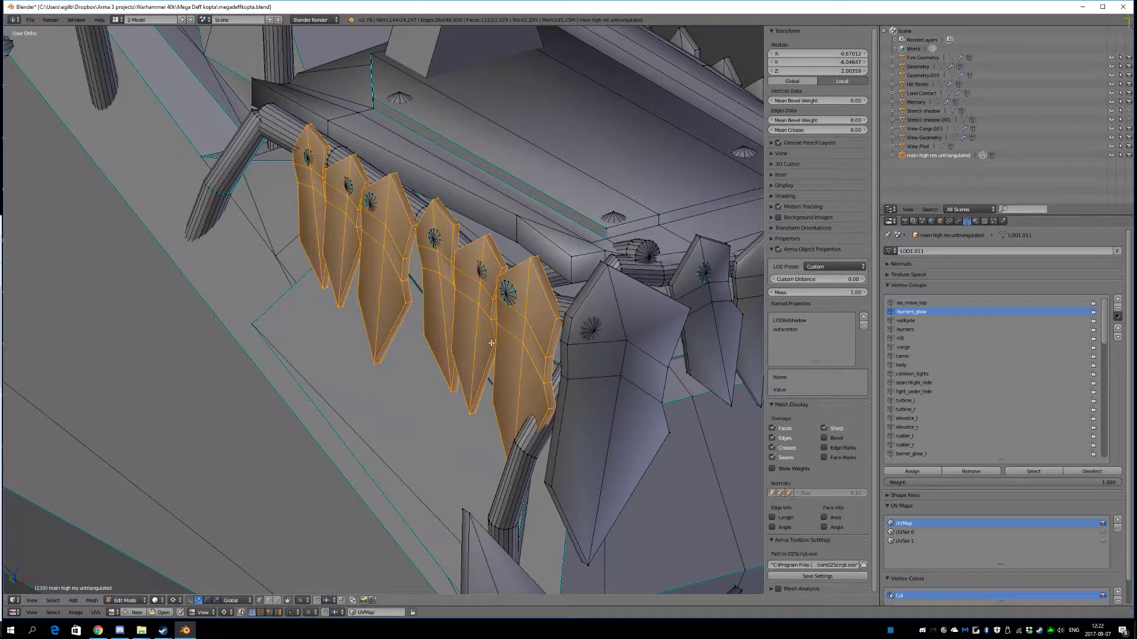
pyautogui.moveTo(491, 342); pyautogui.dragTo(450, 343, button='middle')
pyautogui.scroll(-5, 495, 338)
pyautogui.press('a')
# - Select the six round rivets on the upper side teeth as linked parts, and clear the selection
pyautogui.scroll(5, 426, 346)
pyautogui.scroll(-5, 426, 346)
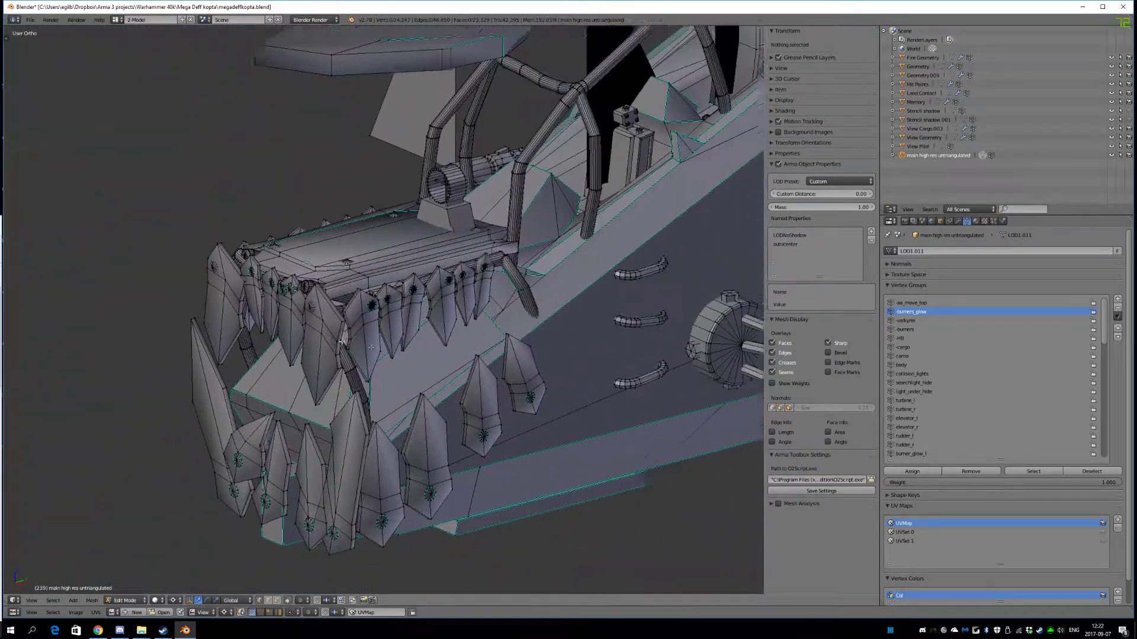
pyautogui.scroll(7, 373, 348)
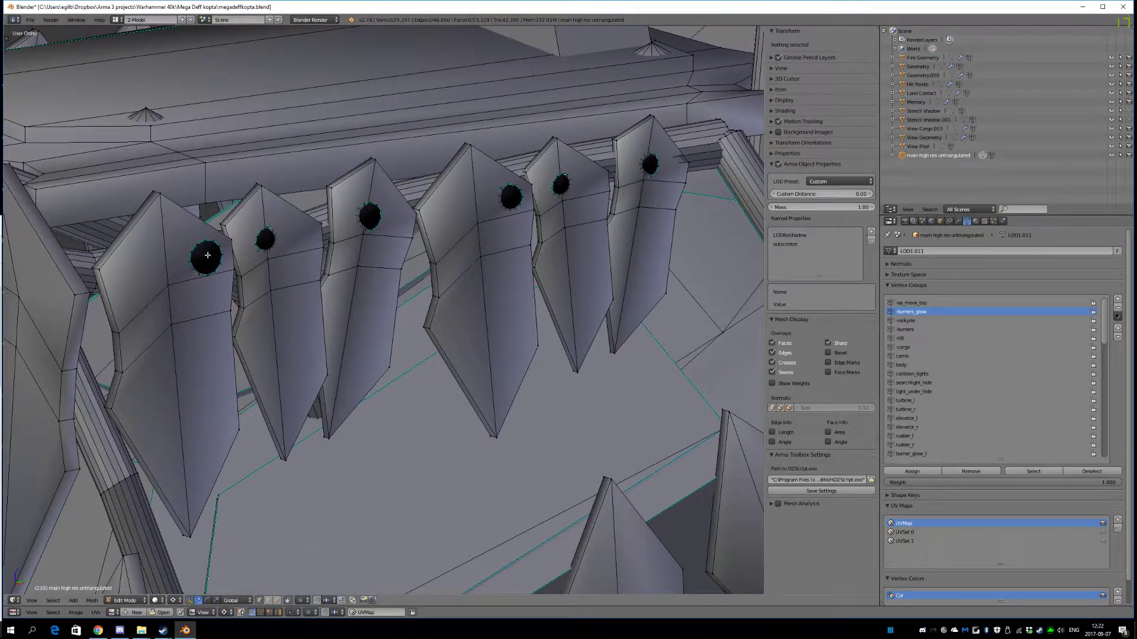
pyautogui.press('l')
pyautogui.press('l')
pyautogui.press('l')
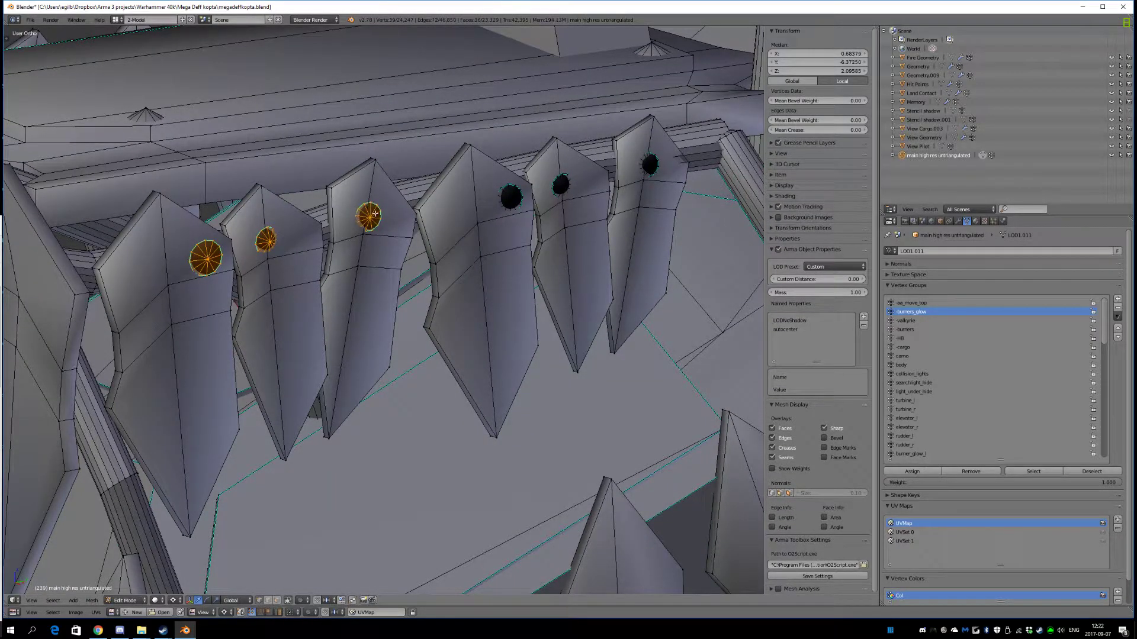
pyautogui.press('l')
pyautogui.press('l')
pyautogui.press('l')
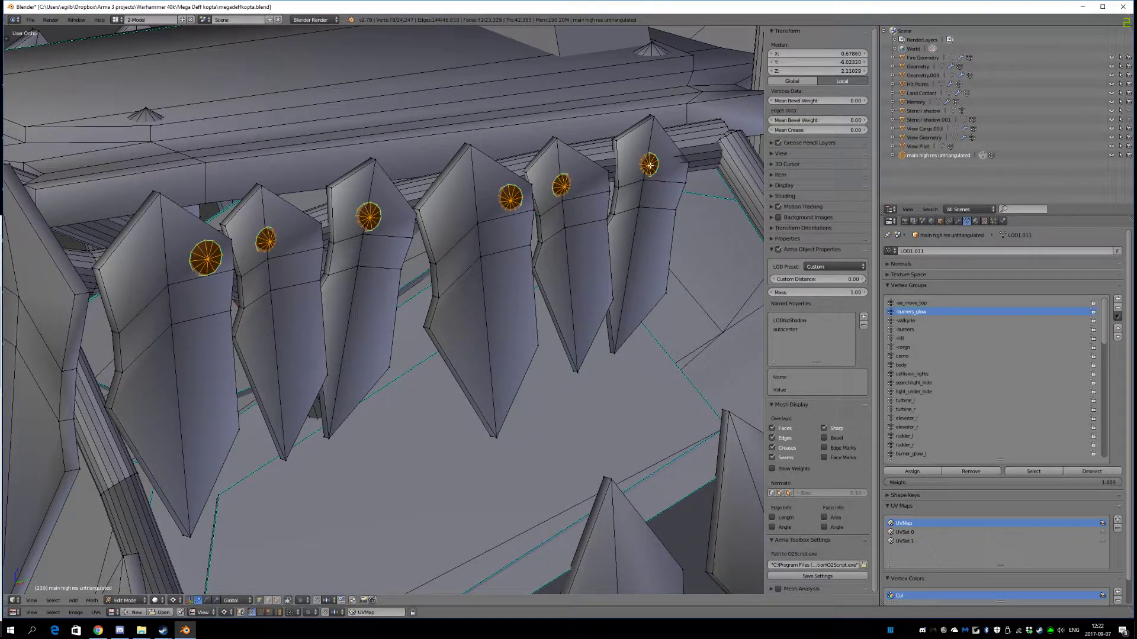
pyautogui.scroll(-10, 622, 194)
pyautogui.press('a')
# - Examine the custom helicopter mesh around the main rotor, its mast and the engines
pyautogui.moveTo(554, 325); pyautogui.dragTo(432, 394, button='middle')
pyautogui.scroll(5, 431, 393)
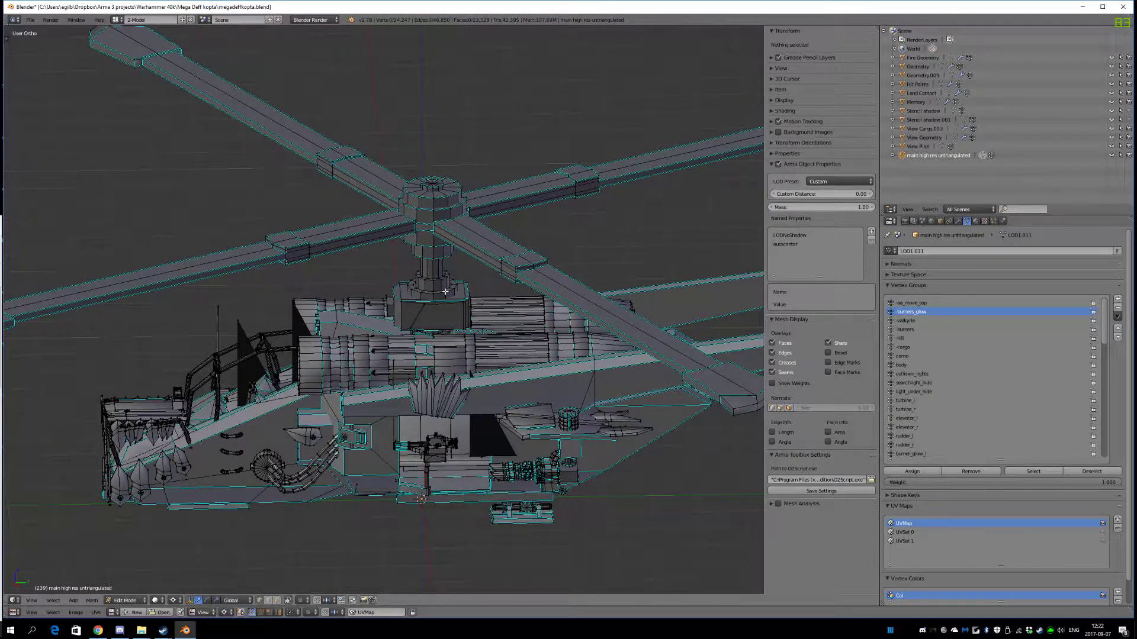
pyautogui.scroll(-5, 418, 367)
pyautogui.moveTo(418, 367); pyautogui.dragTo(438, 299, button='middle')
pyautogui.scroll(3, 434, 369)
pyautogui.scroll(-4, 467, 321)
pyautogui.press('a')
pyautogui.press('a')
pyautogui.scroll(3, 410, 284)
pyautogui.scroll(2, 409, 283)
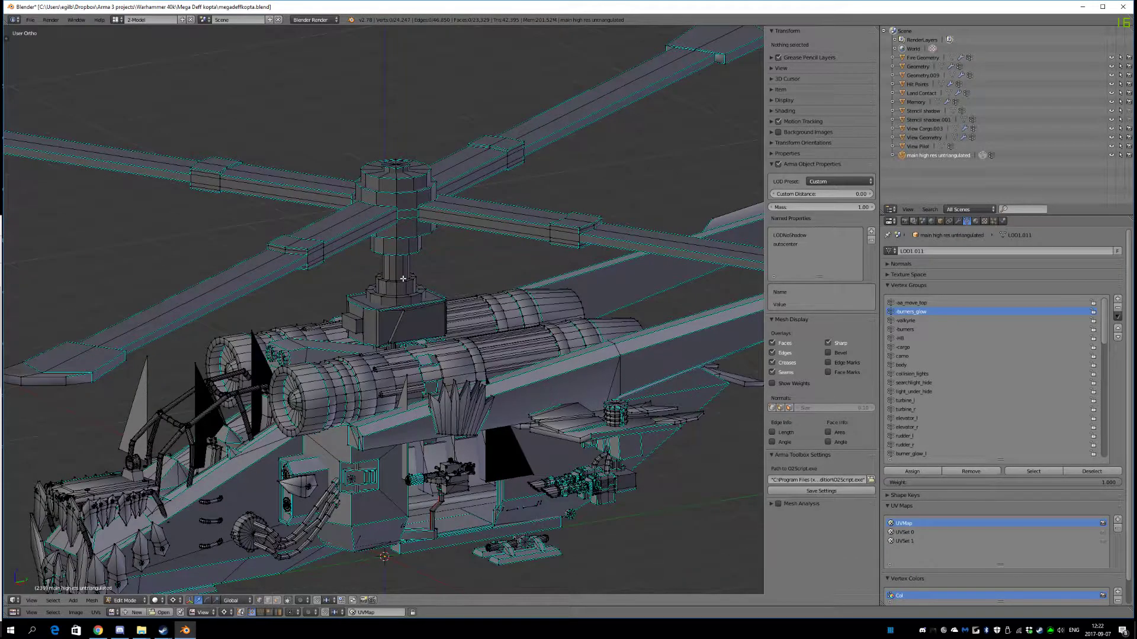
pyautogui.scroll(-4, 311, 255)
# - Select the four main rotor blades, the hub and the rotor shaft as linked parts
pyautogui.moveTo(310, 252); pyautogui.dragTo(257, 221, button='middle')
pyautogui.press('l')
pyautogui.press('l')
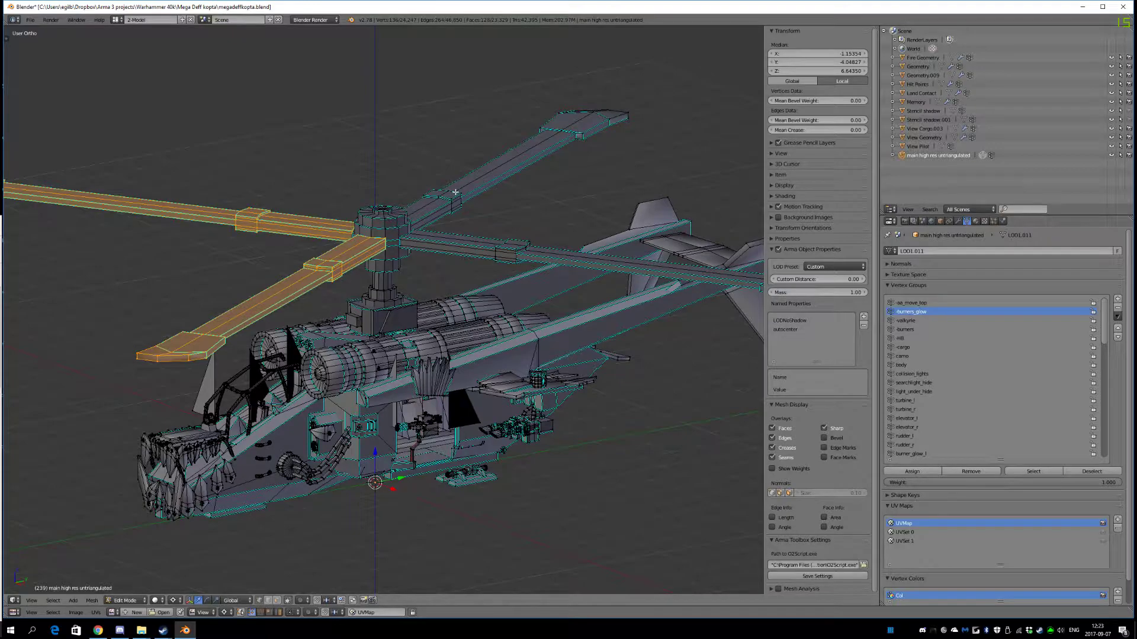
pyautogui.press('l')
pyautogui.press('l')
pyautogui.press('l')
pyautogui.press('l')
pyautogui.press('l')
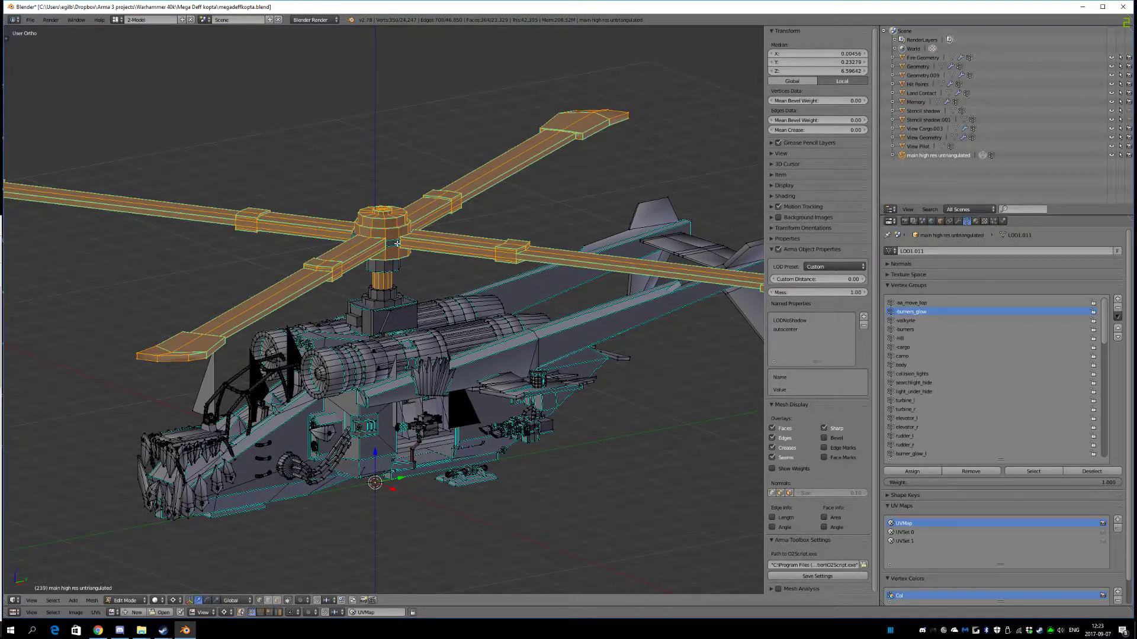
# - Add the remaining small hub pieces between the blades to the selection, using face select mode
pyautogui.scroll(5, 396, 243)
pyautogui.press('l')
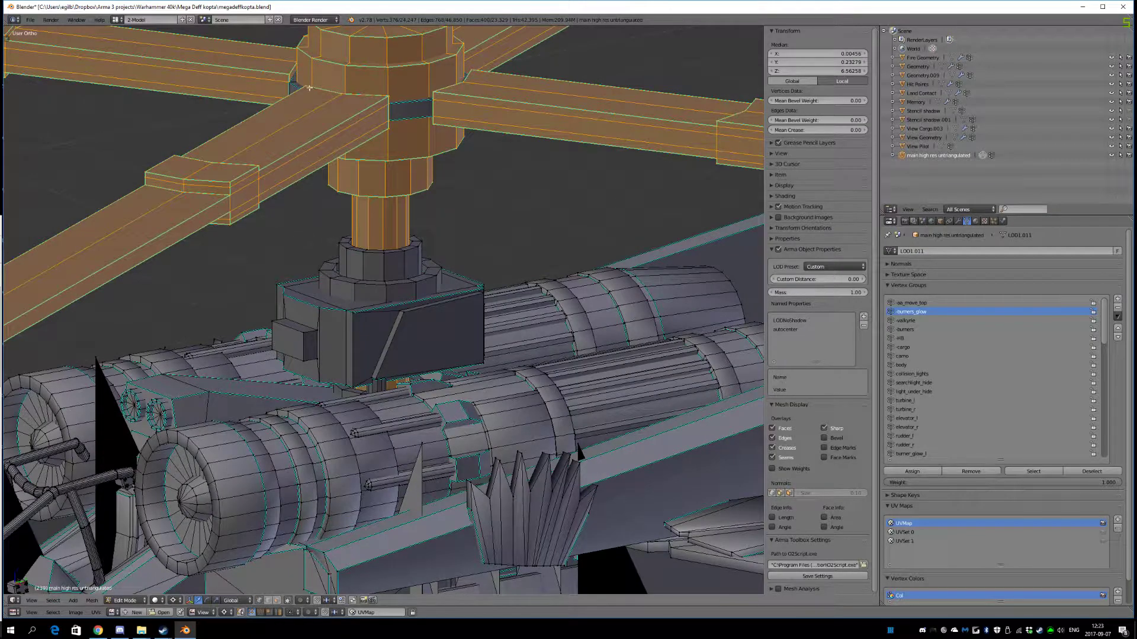
pyautogui.click(278, 600)
pyautogui.press('l')
pyautogui.scroll(-3, 401, 182)
pyautogui.moveTo(379, 234); pyautogui.dragTo(533, 198, button='middle')
pyautogui.scroll(-4, 533, 198)
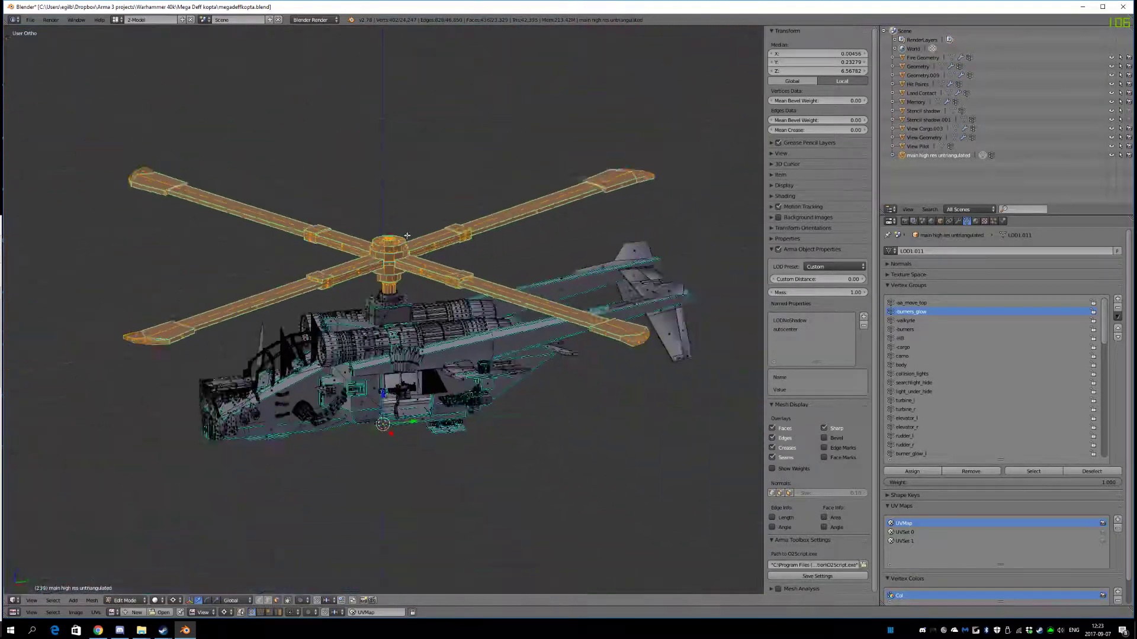
# - Look through the main mesh's vertex groups to the end of the list with the rotor still selected
pyautogui.scroll(-10, 1092, 434)
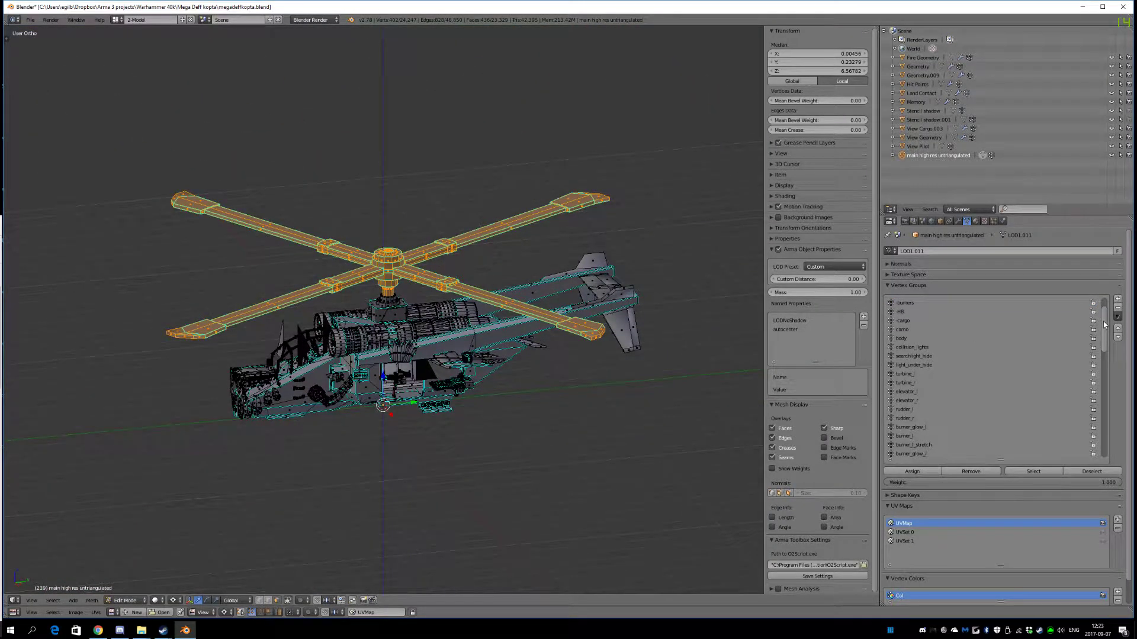
pyautogui.scroll(10, 1093, 434)
pyautogui.scroll(-10, 1090, 444)
pyautogui.moveTo(657, 408); pyautogui.dragTo(693, 411, button='middle')
pyautogui.scroll(6, 1023, 407)
pyautogui.scroll(-6, 1024, 406)
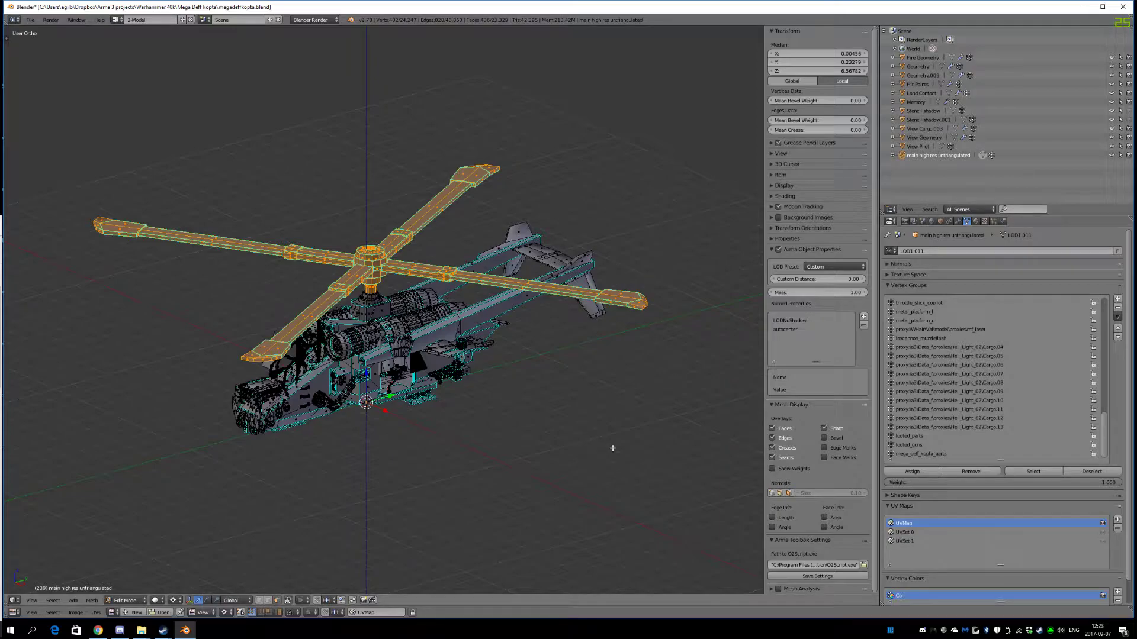
pyautogui.scroll(3, 534, 438)
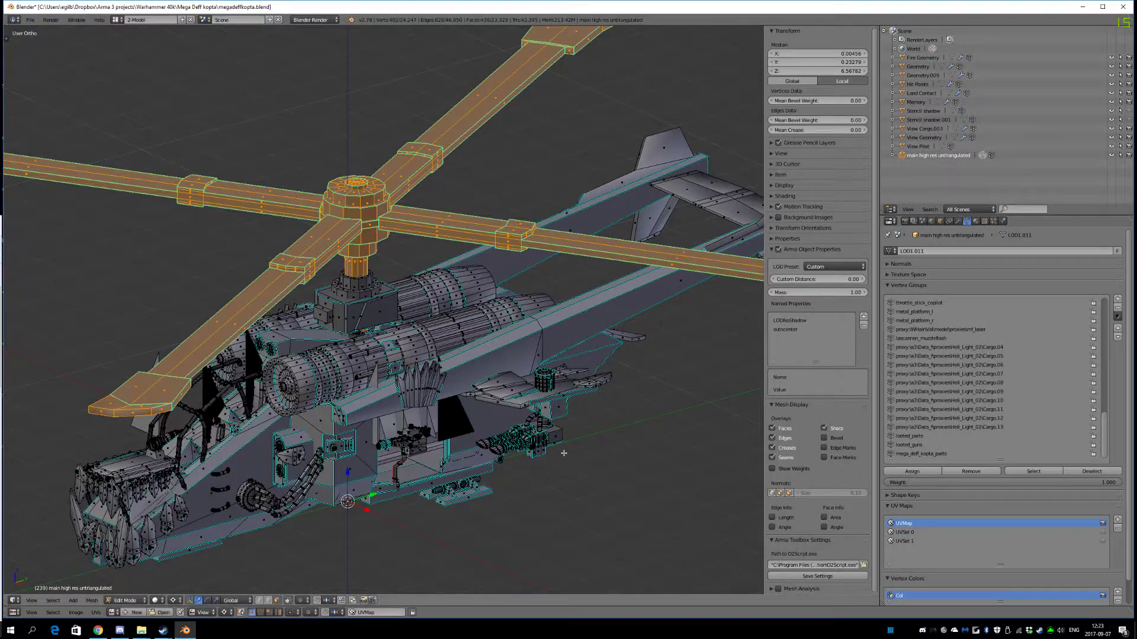
pyautogui.scroll(1, 534, 452)
pyautogui.keyDown('shift'); pyautogui.moveTo(534, 451); pyautogui.dragTo(589, 363, button='middle'); pyautogui.keyUp('shift')
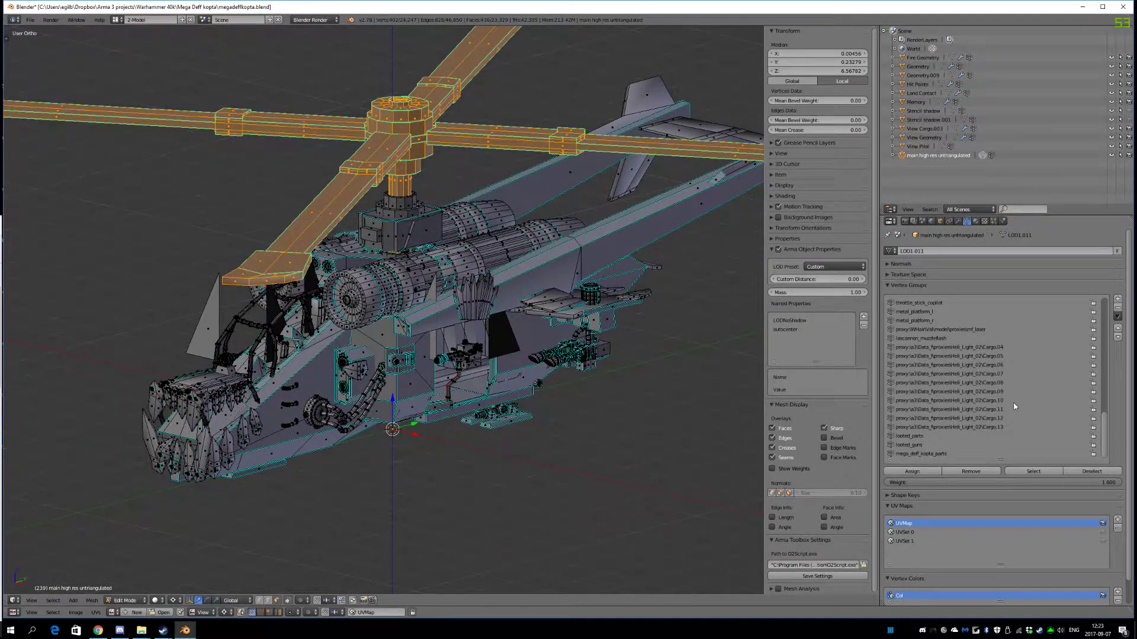
# - Create a vertex group named mainRotor, assign the selected rotor parts to it and return to Object Mode
pyautogui.click(1118, 299)
pyautogui.doubleClick(920, 454)
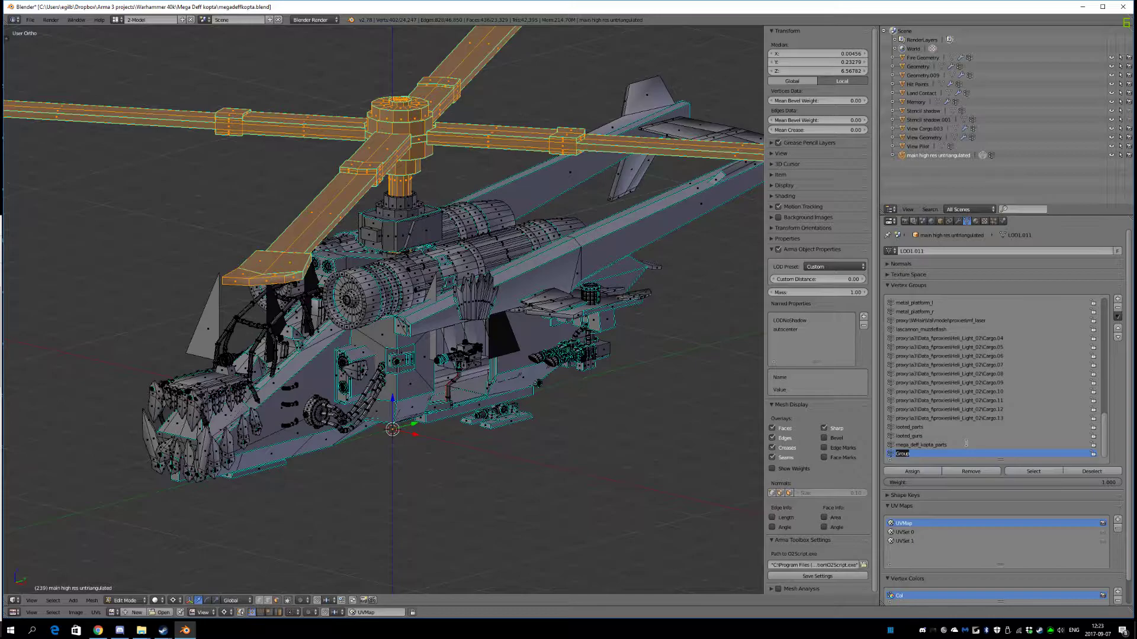
pyautogui.write('mainRotor')
pyautogui.click(937, 473)
pyautogui.doubleClick(920, 454)
pyautogui.press('Return')
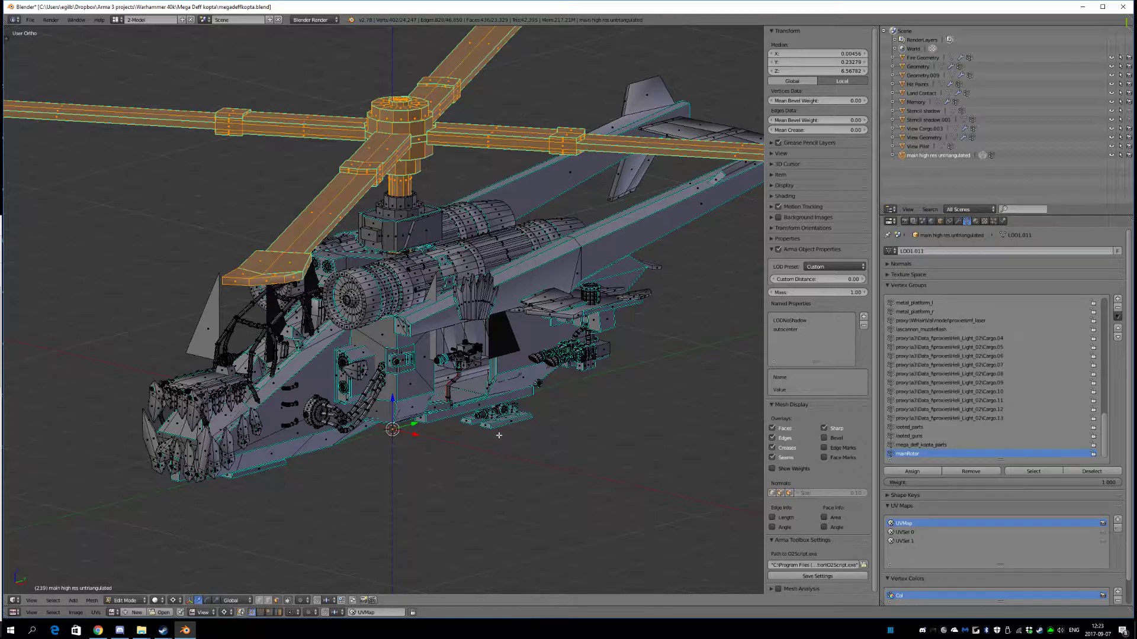
pyautogui.moveTo(503, 398); pyautogui.dragTo(472, 413, button='middle')
pyautogui.press('Tab')
pyautogui.scroll(-3, 421, 393)
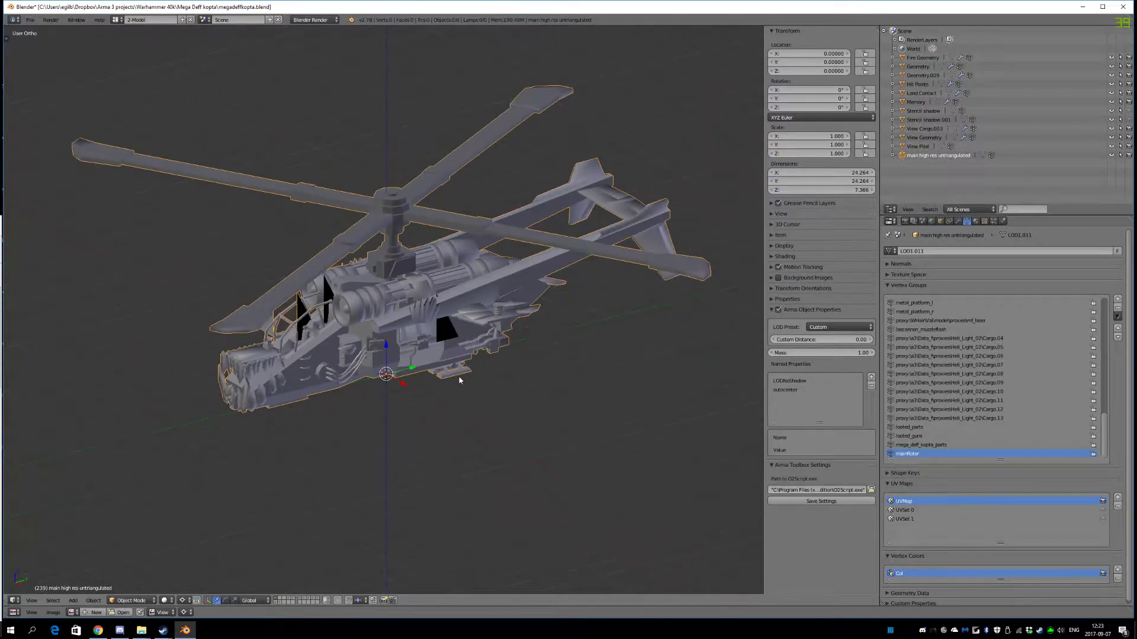
# - Switch through the layers to the one with the Memory LOD and select the Memory object
pyautogui.click(290, 602)
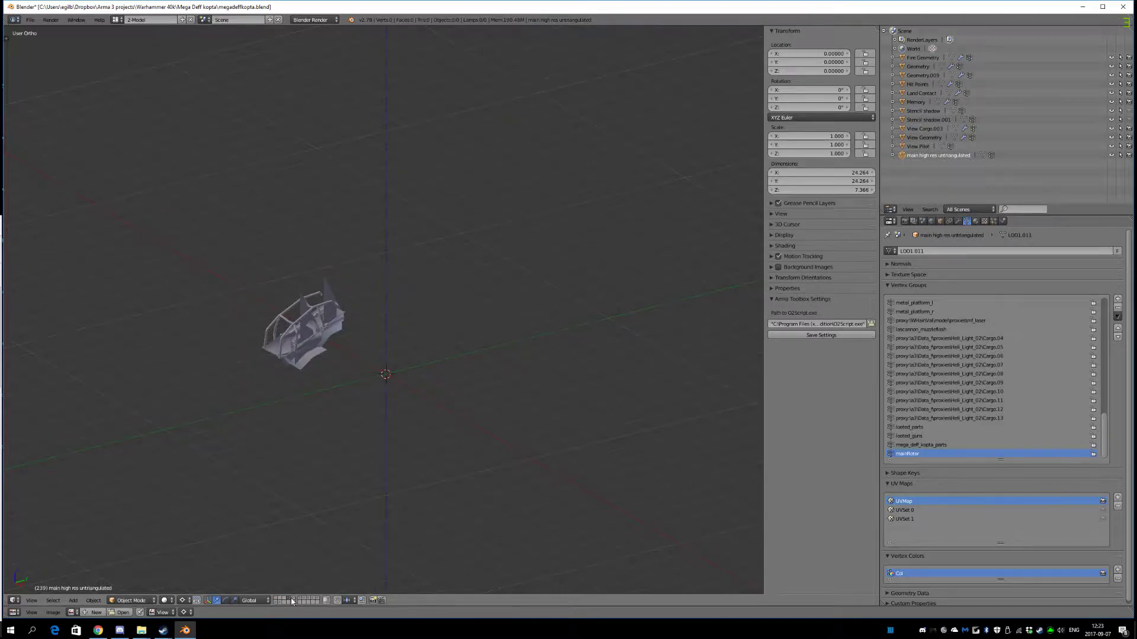
pyautogui.click(293, 602)
pyautogui.click(305, 602)
pyautogui.click(308, 602)
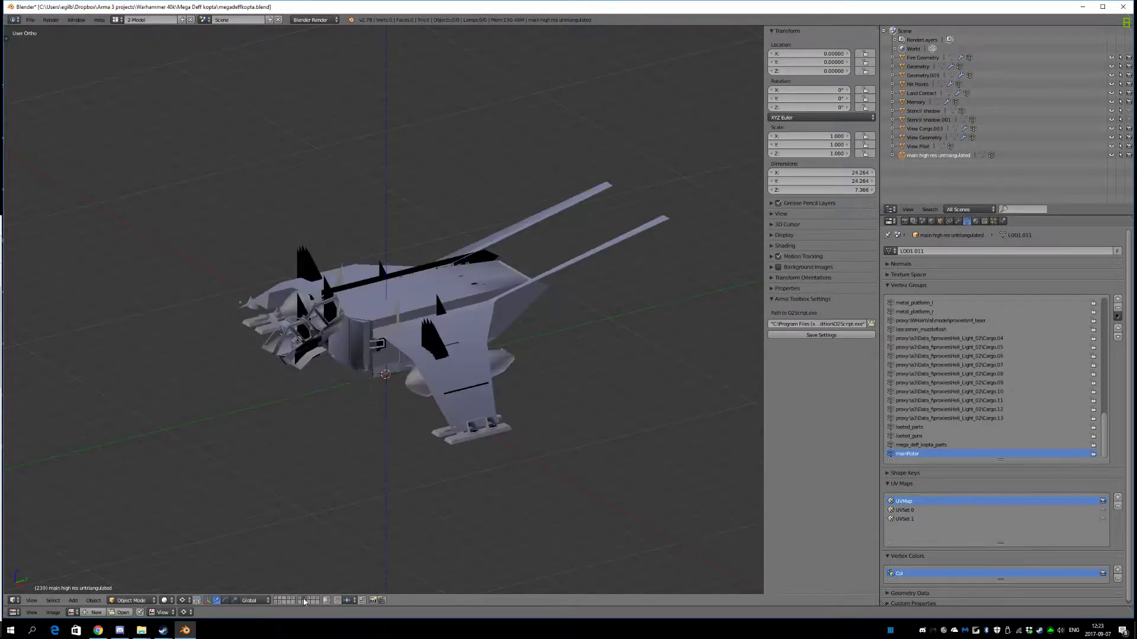
pyautogui.click(312, 602)
pyautogui.rightClick(349, 423)
# - Examine how the Memory LOD's points lie relative to the custom helicopter's hull
pyautogui.moveTo(366, 432); pyautogui.dragTo(386, 421, button='middle')
pyautogui.scroll(3, 373, 432)
pyautogui.scroll(2, 374, 432)
pyautogui.keyDown('shift'); pyautogui.moveTo(416, 524); pyautogui.dragTo(388, 390, button='middle'); pyautogui.keyUp('shift')
pyautogui.scroll(2, 418, 419)
pyautogui.scroll(-3, 422, 422)
pyautogui.scroll(2, 436, 426)
pyautogui.moveTo(437, 427); pyautogui.dragTo(463, 449, button='middle')
pyautogui.scroll(-2, 449, 433)
pyautogui.scroll(-6, 453, 441)
pyautogui.scroll(6, 411, 438)
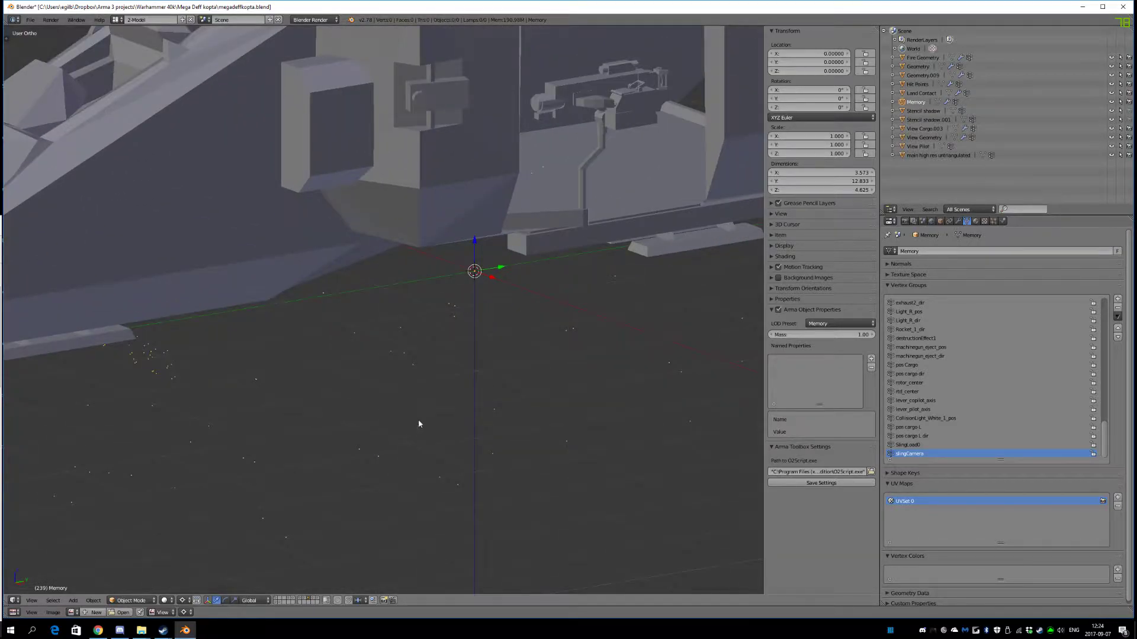
pyautogui.moveTo(495, 441); pyautogui.dragTo(466, 463, button='middle')
pyautogui.moveTo(490, 393); pyautogui.dragTo(462, 288, button='middle')
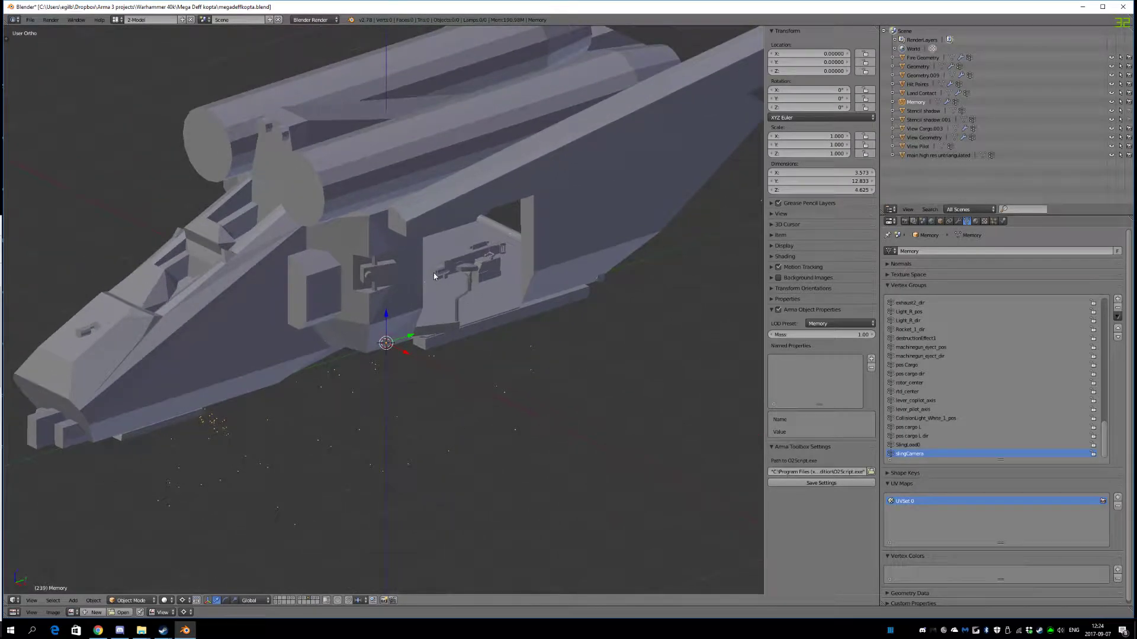
# - Open the Memory LOD in Edit Mode, select a single point below the hull and inspect the points around it
pyautogui.press('Tab')
pyautogui.moveTo(415, 480); pyautogui.dragTo(433, 461, button='middle')
pyautogui.press('u')
pyautogui.click(480, 443)
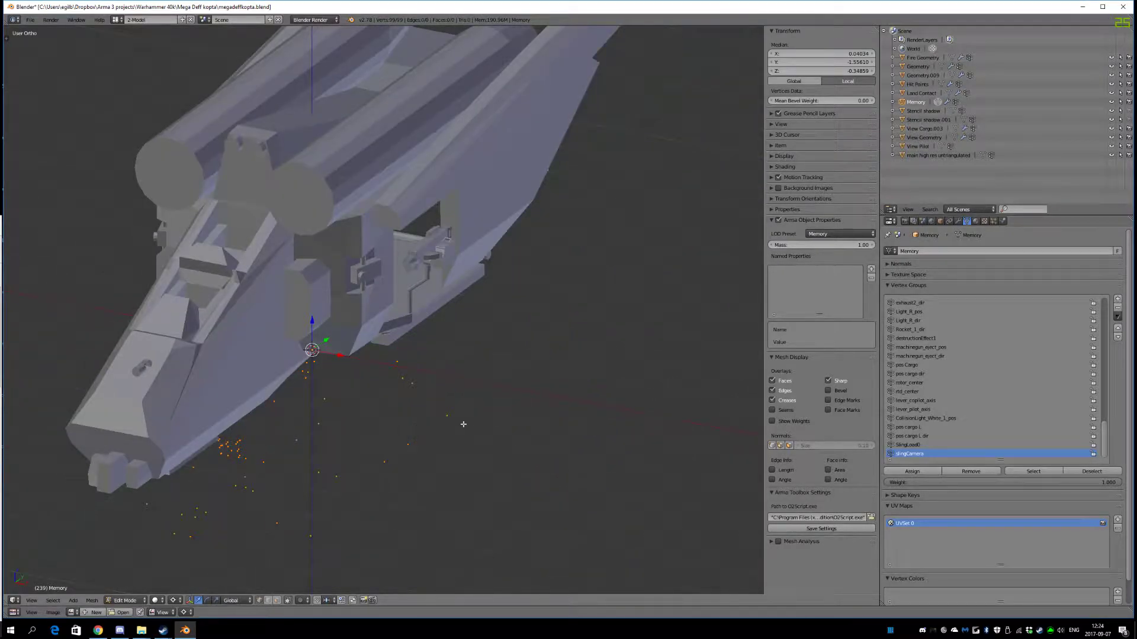
pyautogui.press('w')
pyautogui.press('x')
pyautogui.moveTo(434, 424); pyautogui.dragTo(487, 426, button='middle')
pyautogui.rightClick(328, 391)
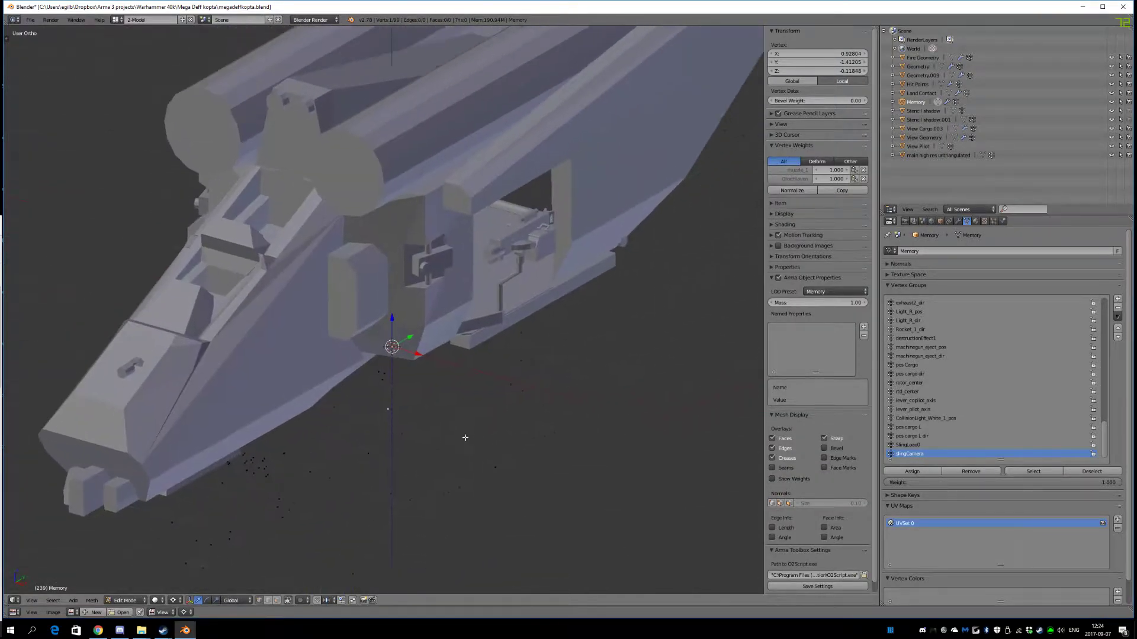
pyautogui.keyDown('shift'); pyautogui.moveTo(503, 282); pyautogui.dragTo(409, 342, button='middle'); pyautogui.keyUp('shift')
pyautogui.scroll(5, 409, 342)
pyautogui.scroll(-6, 434, 386)
pyautogui.moveTo(434, 386); pyautogui.dragTo(427, 413, button='middle')
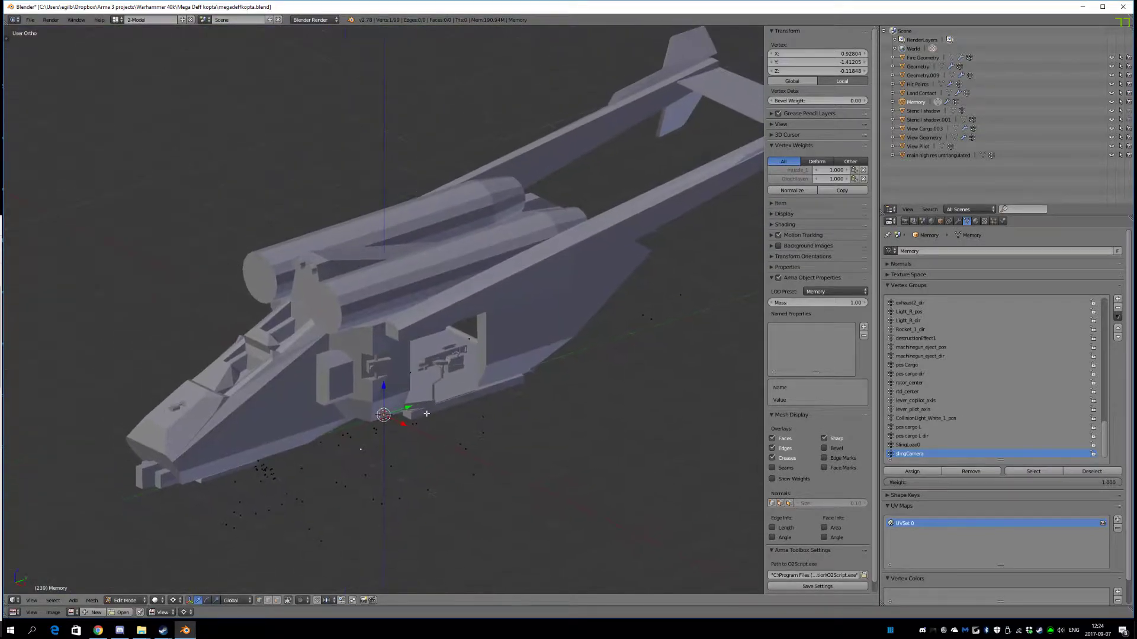
pyautogui.scroll(7, 397, 456)
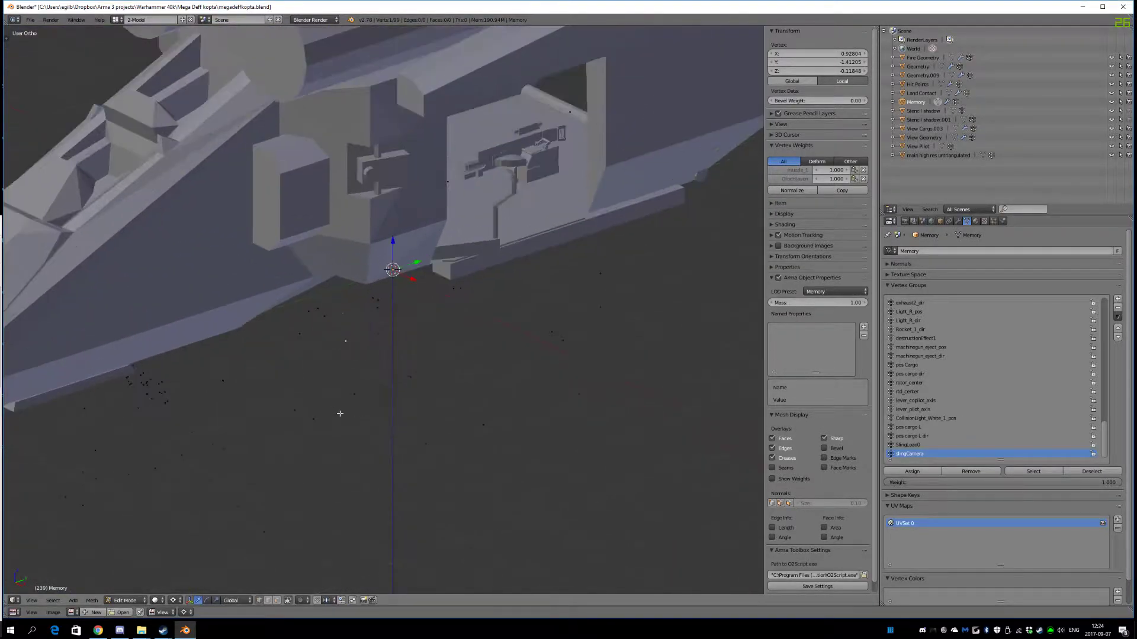
pyautogui.moveTo(344, 409); pyautogui.dragTo(385, 433, button='middle')
pyautogui.scroll(-4, 344, 395)
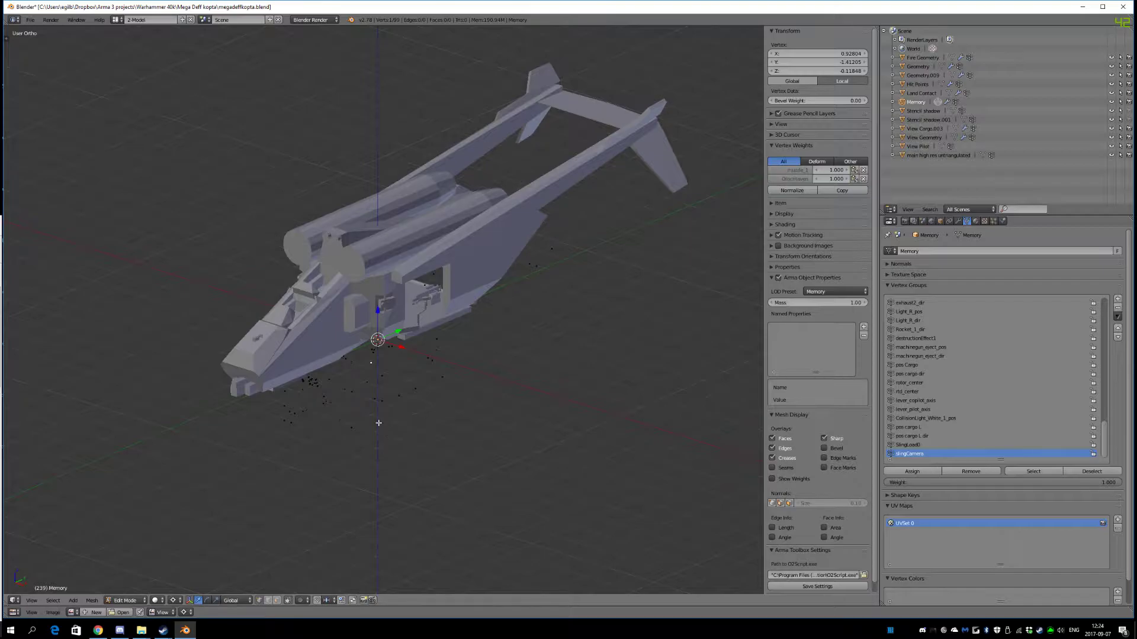
# - Raise the whole Memory LOD to about 1.7 on Z in Object Mode, working from the right side view
pyautogui.press('a')
pyautogui.moveTo(432, 414); pyautogui.dragTo(370, 409, button='middle')
pyautogui.scroll(3, 371, 410)
pyautogui.press('KP_3')
pyautogui.press('Tab')
pyautogui.press('Tab')
pyautogui.keyDown('shift'); pyautogui.moveTo(511, 502); pyautogui.dragTo(467, 479, button='middle'); pyautogui.keyUp('shift')
pyautogui.press('Tab')
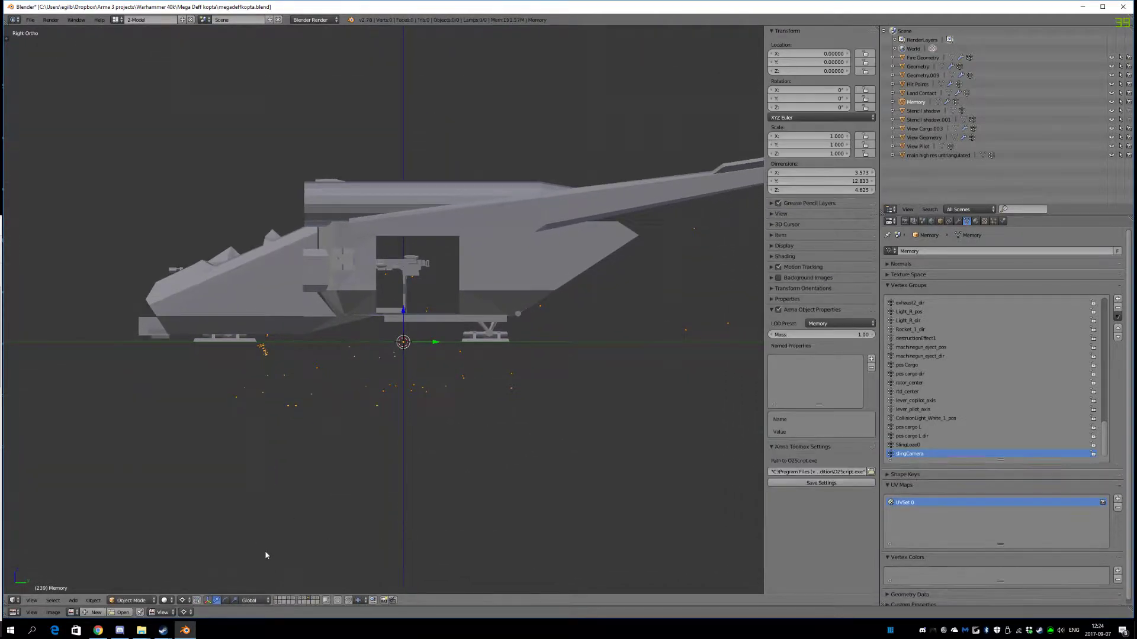
pyautogui.scroll(-1, 449, 371)
pyautogui.scroll(5, 448, 371)
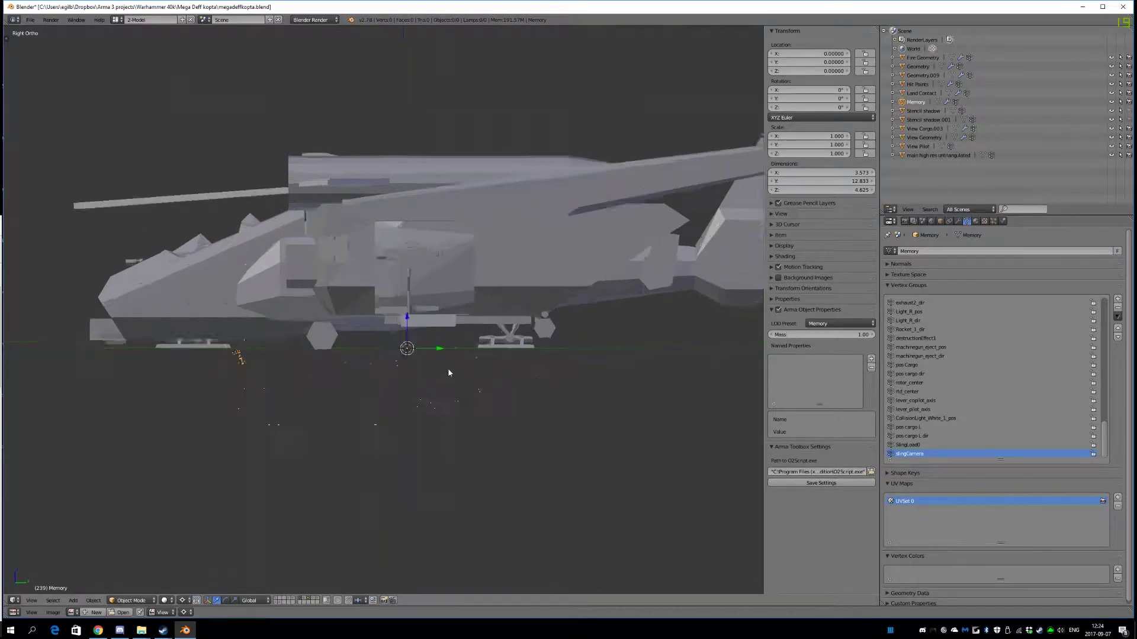
pyautogui.moveTo(412, 362); pyautogui.dragTo(437, 229)
pyautogui.scroll(-2, 423, 289)
pyautogui.moveTo(422, 289); pyautogui.dragTo(446, 302, button='middle')
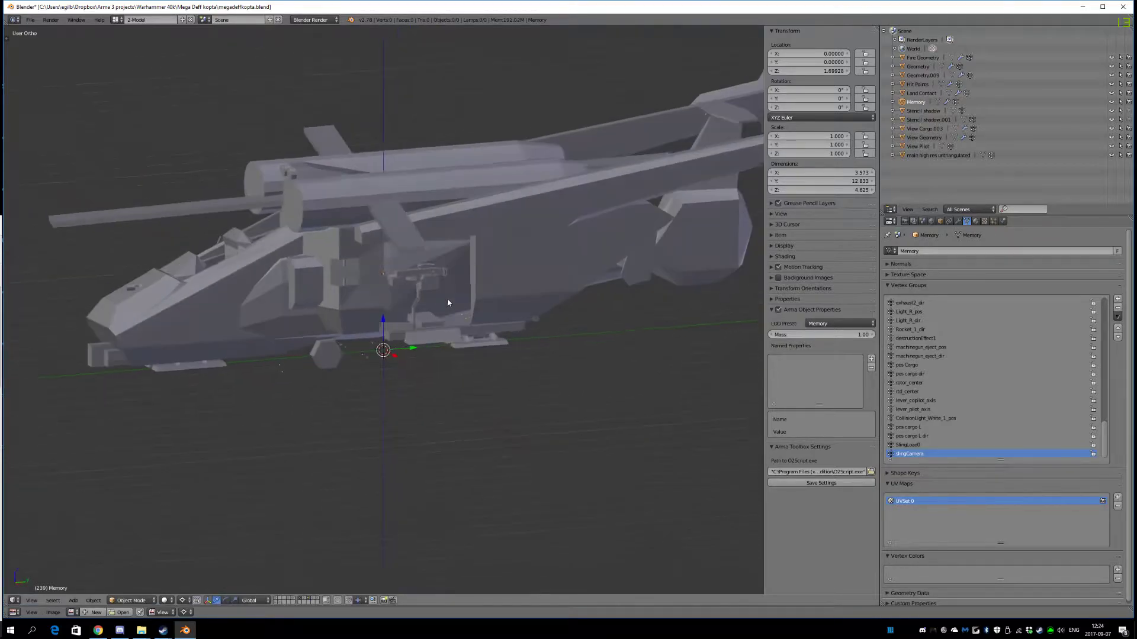
# - Open the Memory LOD in Edit Mode with all points selected and display the model in wireframe
pyautogui.scroll(3, 367, 367)
pyautogui.press('Tab')
pyautogui.press('a')
pyautogui.press('a')
pyautogui.moveTo(439, 434); pyautogui.dragTo(418, 407, button='middle')
pyautogui.press('z')
pyautogui.moveTo(546, 407); pyautogui.dragTo(357, 411, button='middle')
pyautogui.scroll(-4, 444, 406)
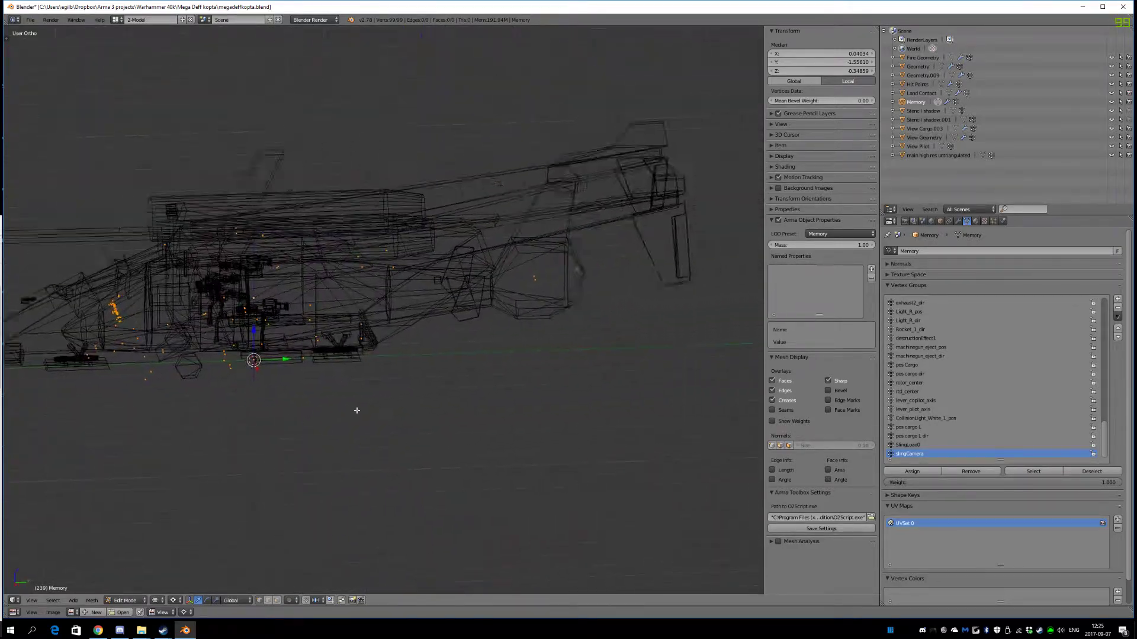
# - Box-select the pair of memory points near the tail to inspect them, and reselect all memory points
pyautogui.scroll(5, 504, 354)
pyautogui.press('a')
pyautogui.press('b')
pyautogui.moveTo(525, 256); pyautogui.dragTo(482, 317)
pyautogui.moveTo(482, 317); pyautogui.dragTo(449, 341, button='middle')
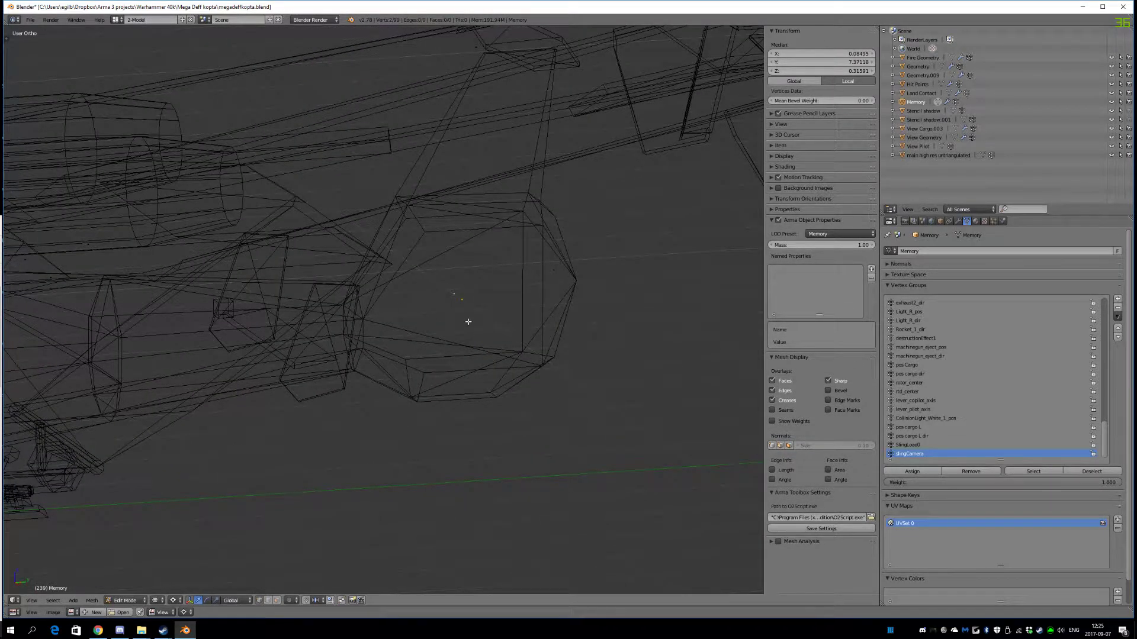
pyautogui.scroll(-5, 468, 321)
pyautogui.moveTo(325, 360); pyautogui.dragTo(531, 393, button='middle')
pyautogui.press('a')
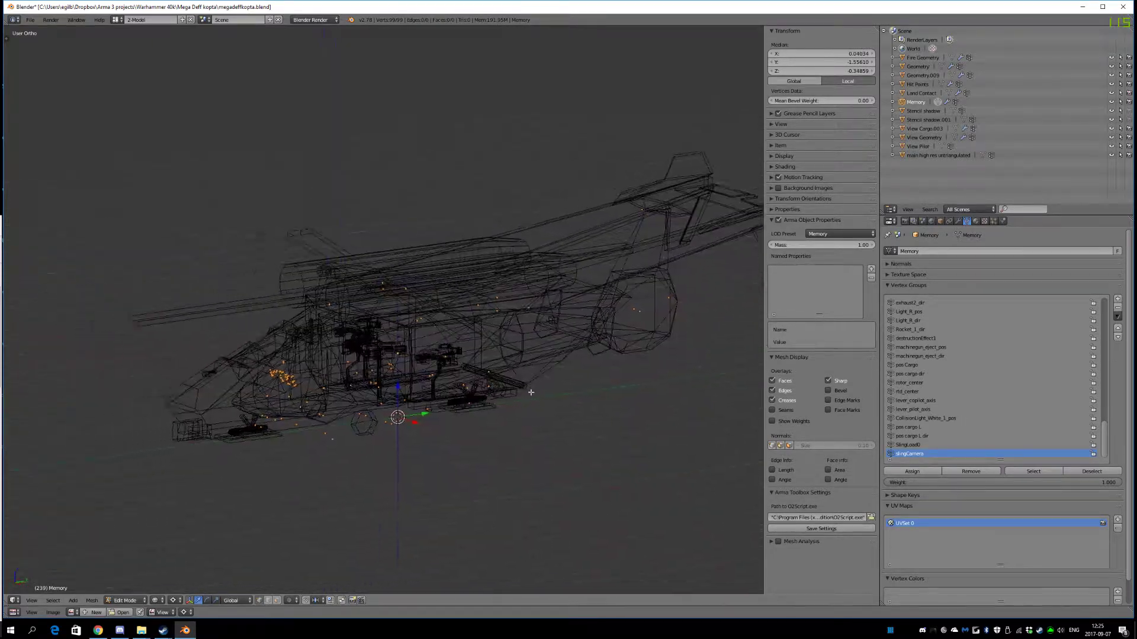
# - Box-select only the pair of memory points at the main rotor hub
pyautogui.scroll(5, 531, 393)
pyautogui.press('a')
pyautogui.press('b')
pyautogui.moveTo(430, 217); pyautogui.dragTo(398, 282)
pyautogui.scroll(-6, 451, 322)
pyautogui.moveTo(452, 322); pyautogui.dragTo(413, 364, button='middle')
pyautogui.scroll(6, 442, 283)
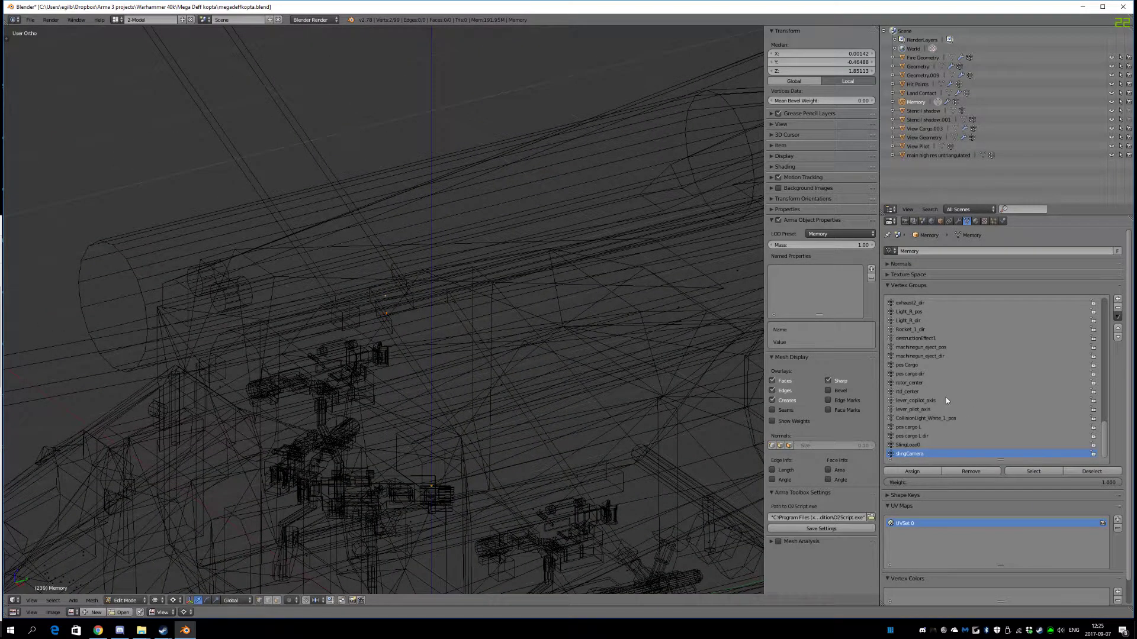
# - Look through the Memory LOD's vertex group list for the groups that define the main rotor axis
pyautogui.moveTo(1104, 438); pyautogui.dragTo(1096, 322)
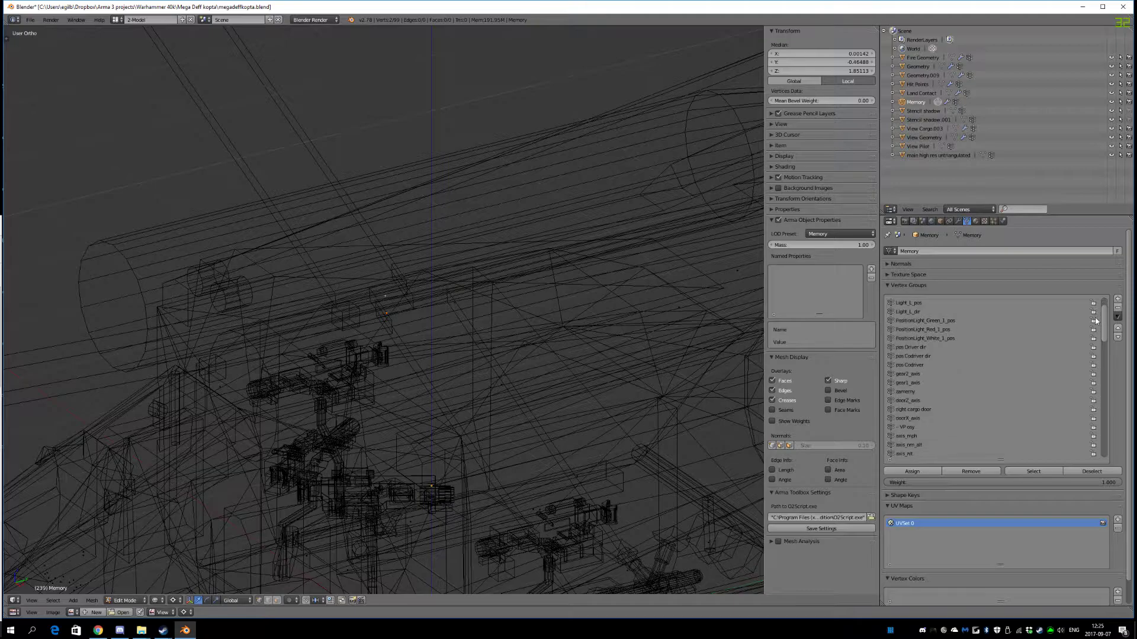
pyautogui.scroll(-9, 1095, 321)
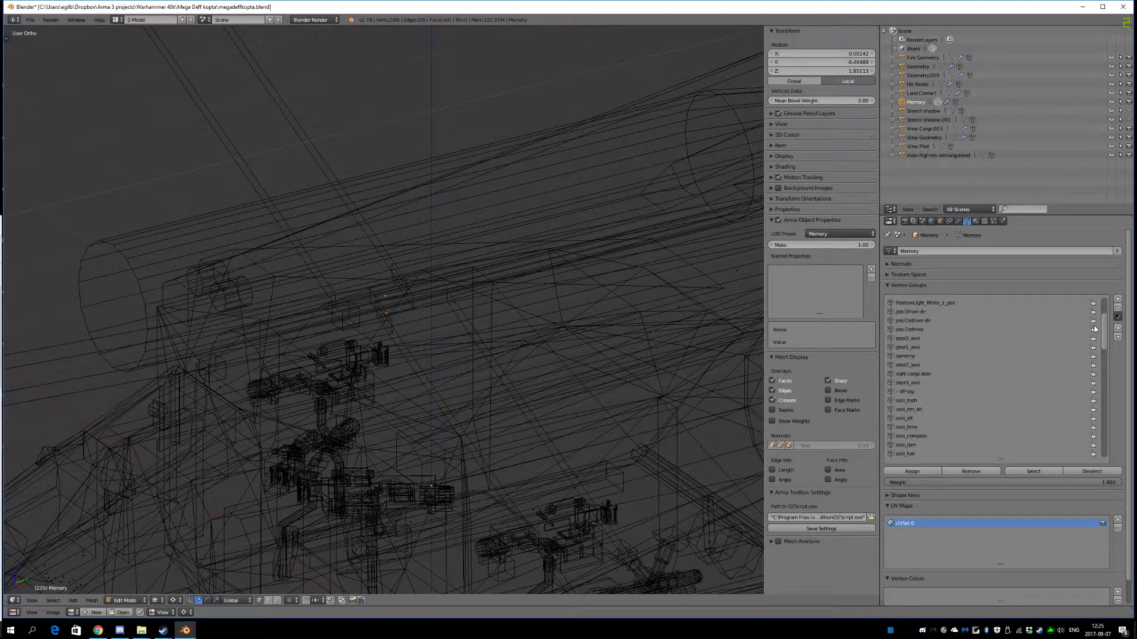
pyautogui.scroll(-8, 1094, 339)
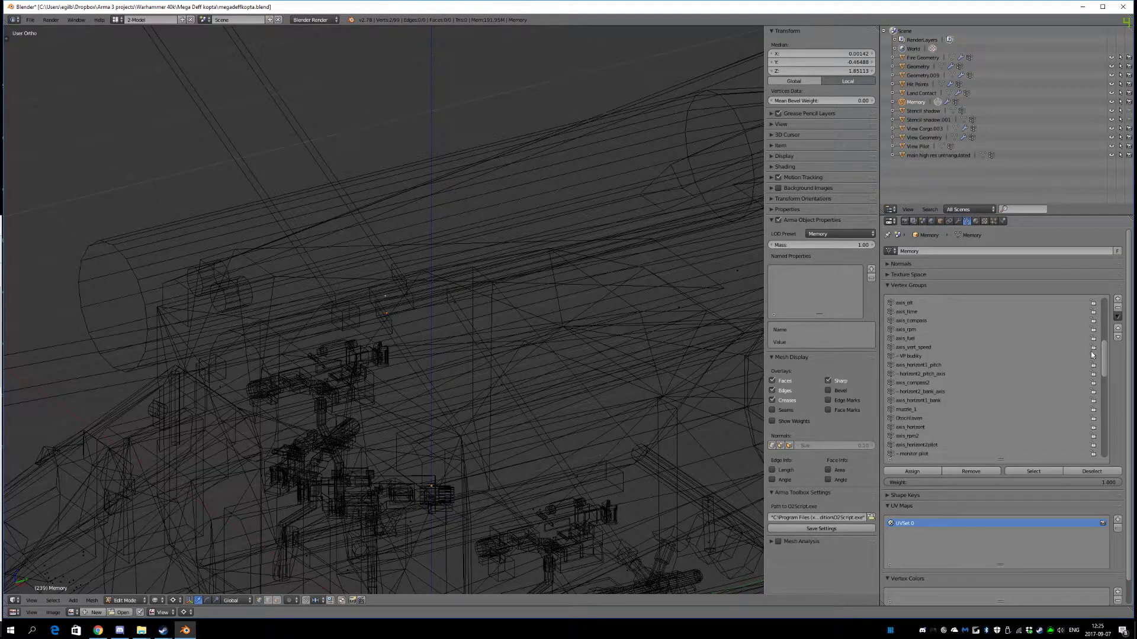
pyautogui.scroll(-12, 1092, 356)
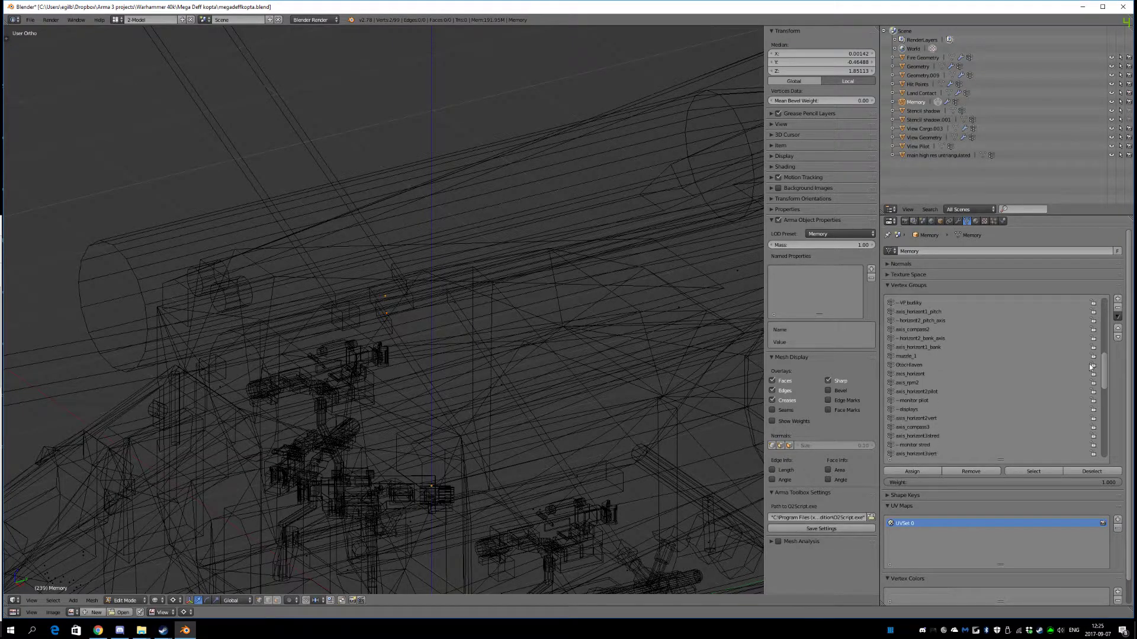
pyautogui.scroll(-9, 1090, 380)
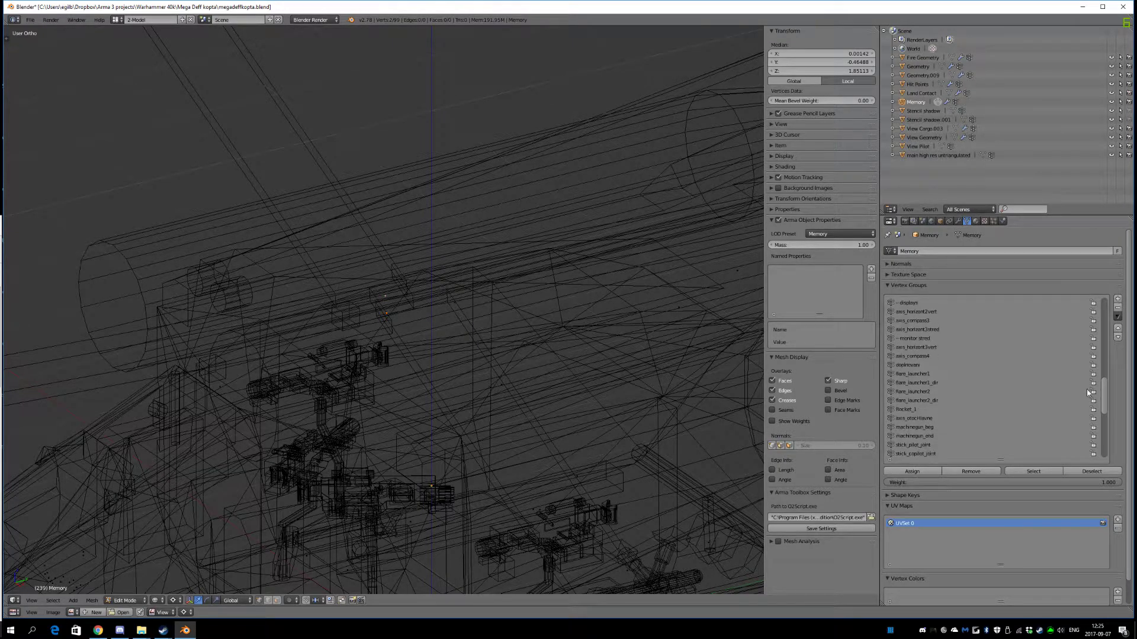
pyautogui.scroll(20, 1086, 400)
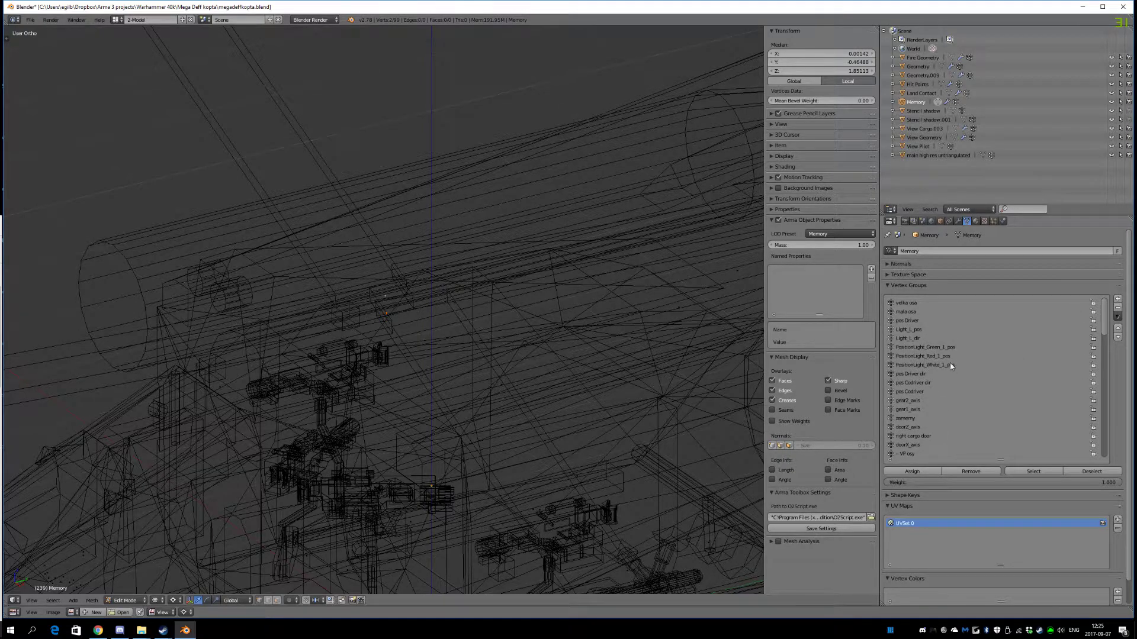
pyautogui.scroll(-7, 957, 395)
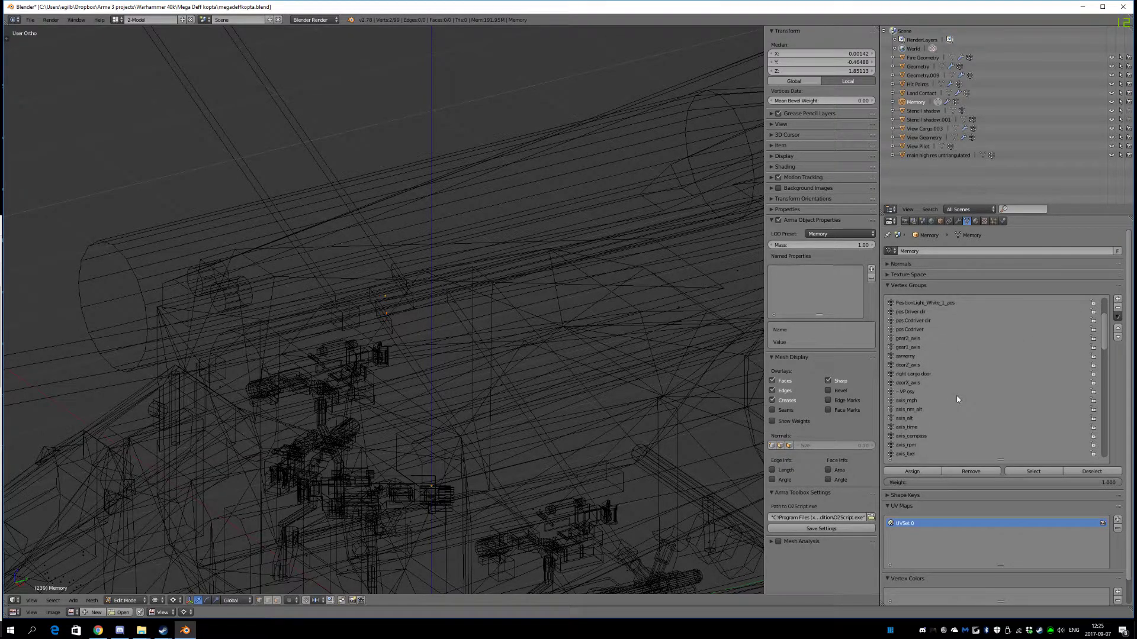
pyautogui.scroll(-9, 957, 399)
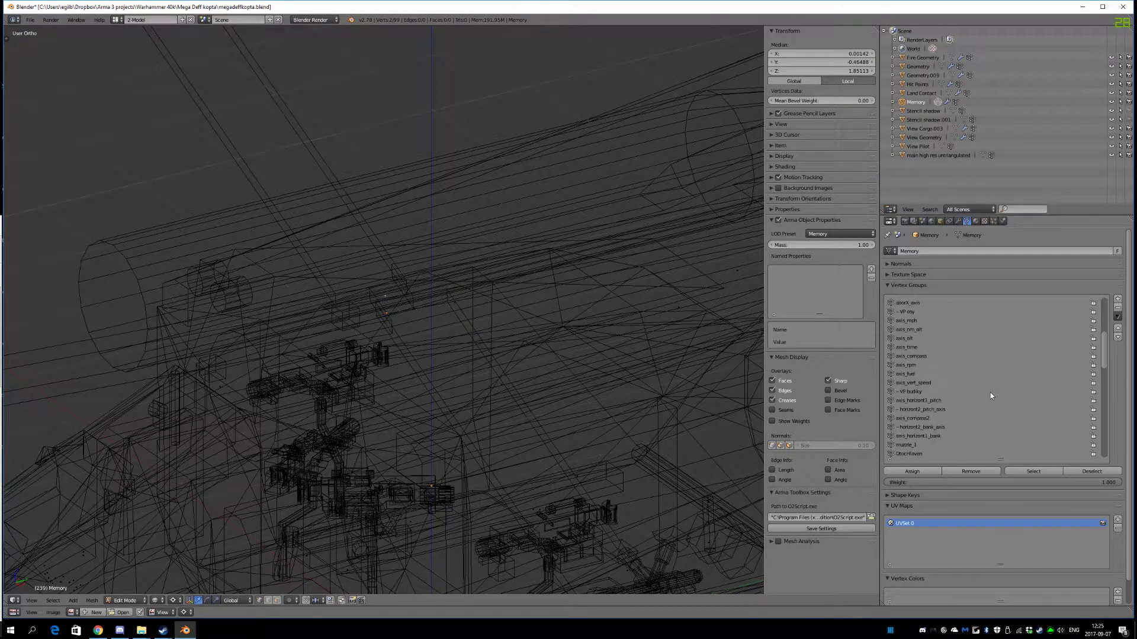
pyautogui.scroll(-11, 1107, 370)
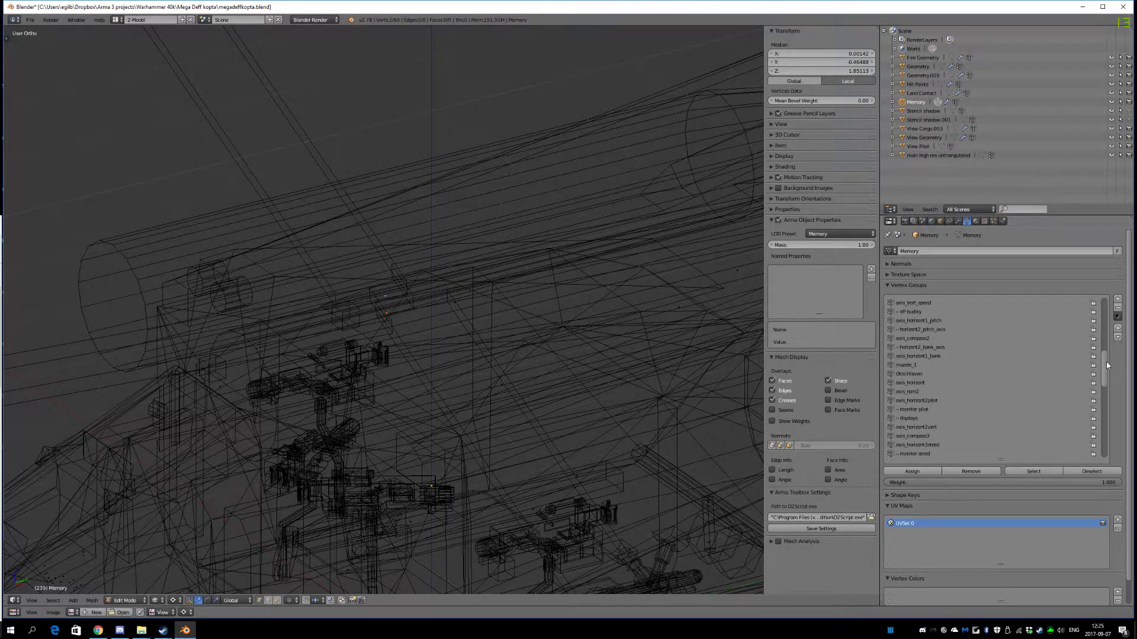
pyautogui.scroll(-20, 1107, 369)
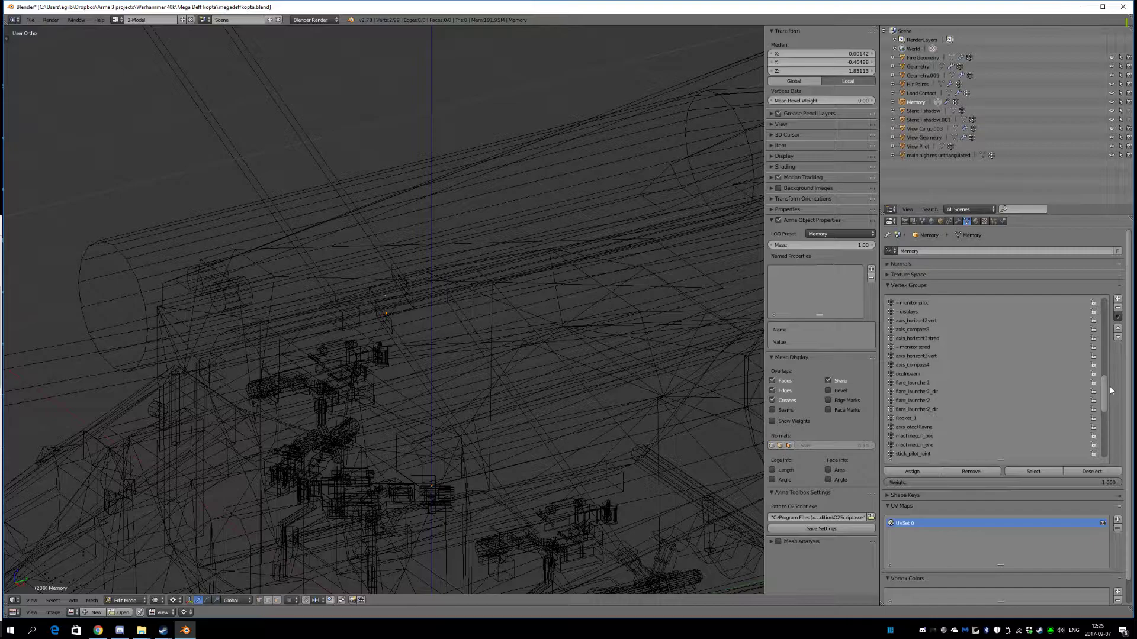
pyautogui.scroll(-4, 1111, 428)
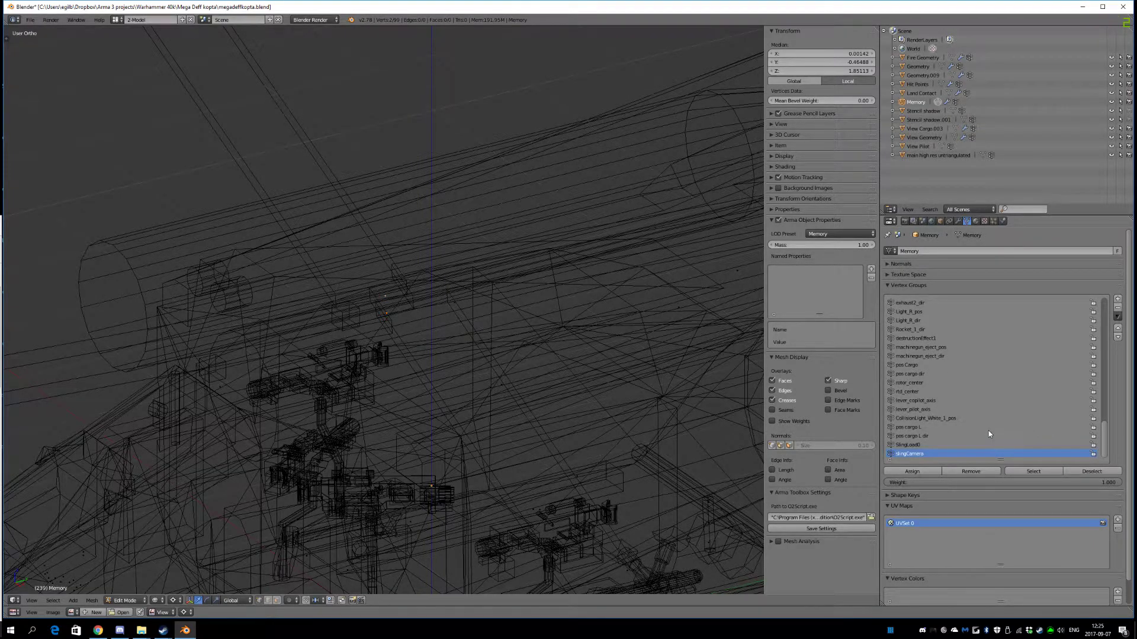
# - Separate the selected pair of main rotor memory points into their own object
pyautogui.moveTo(631, 431); pyautogui.dragTo(614, 426, button='middle')
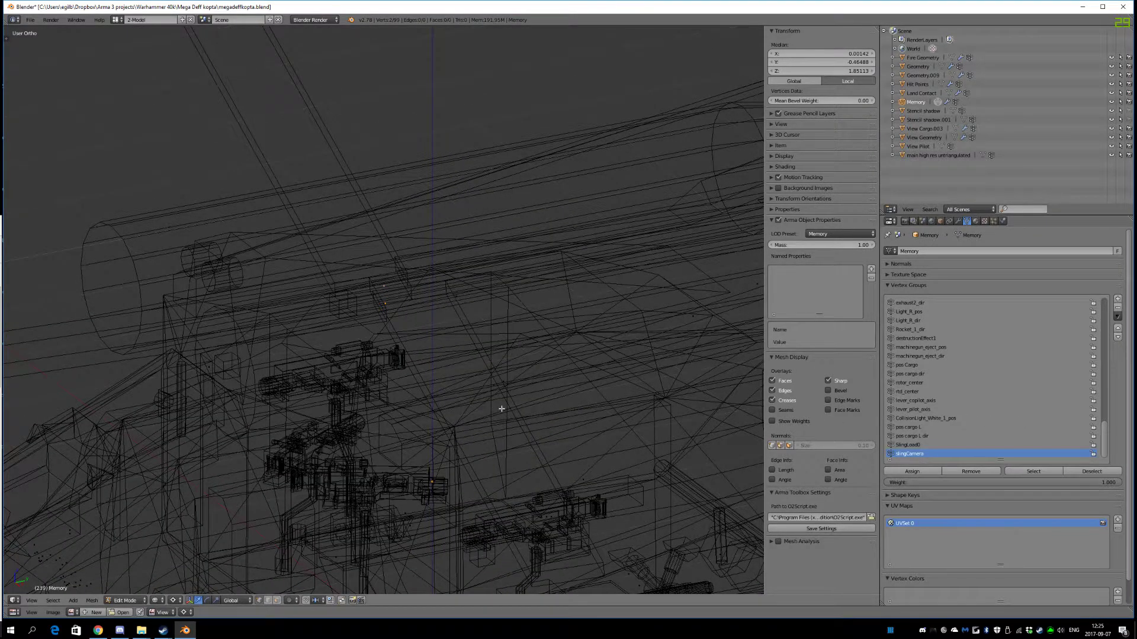
pyautogui.moveTo(500, 409); pyautogui.dragTo(419, 306, button='middle')
pyautogui.scroll(-6, 425, 301)
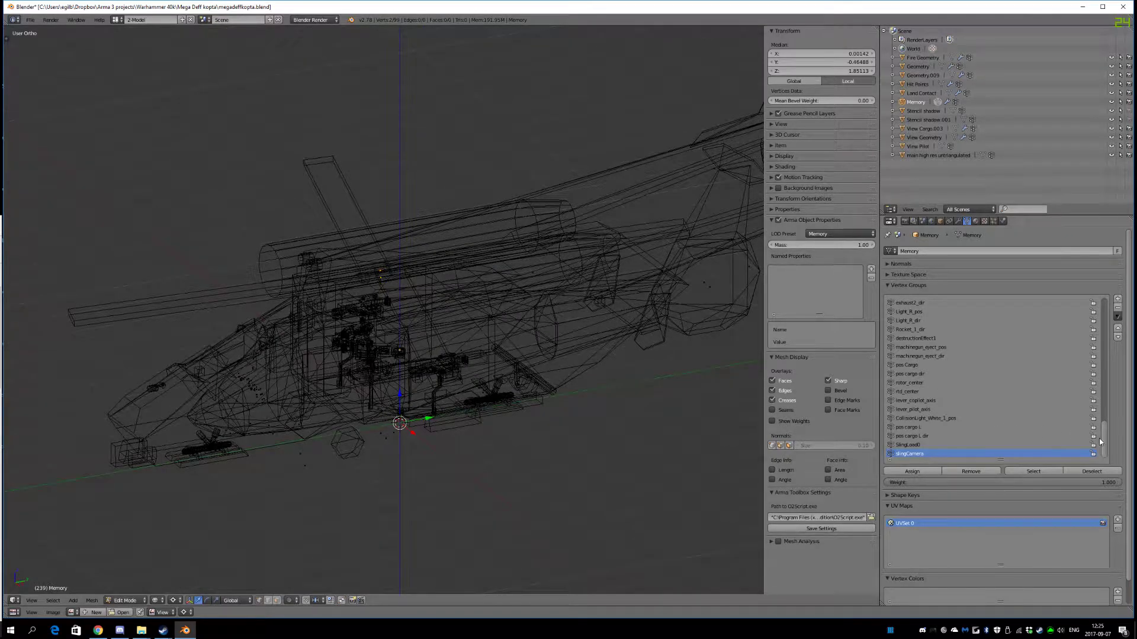
pyautogui.scroll(4, 428, 295)
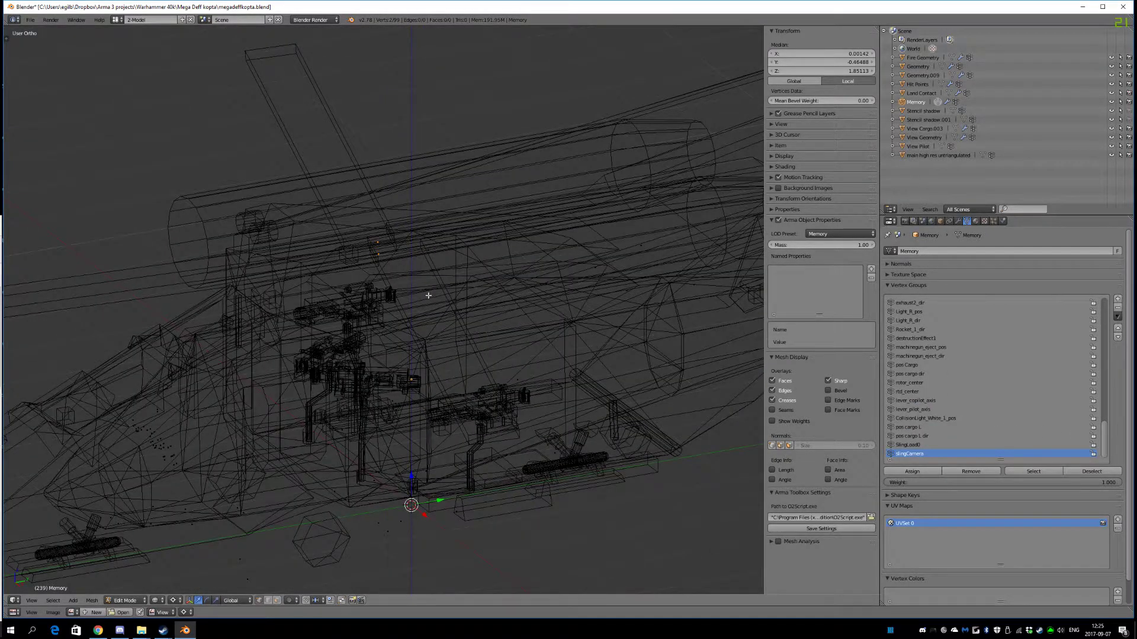
pyautogui.scroll(2, 428, 296)
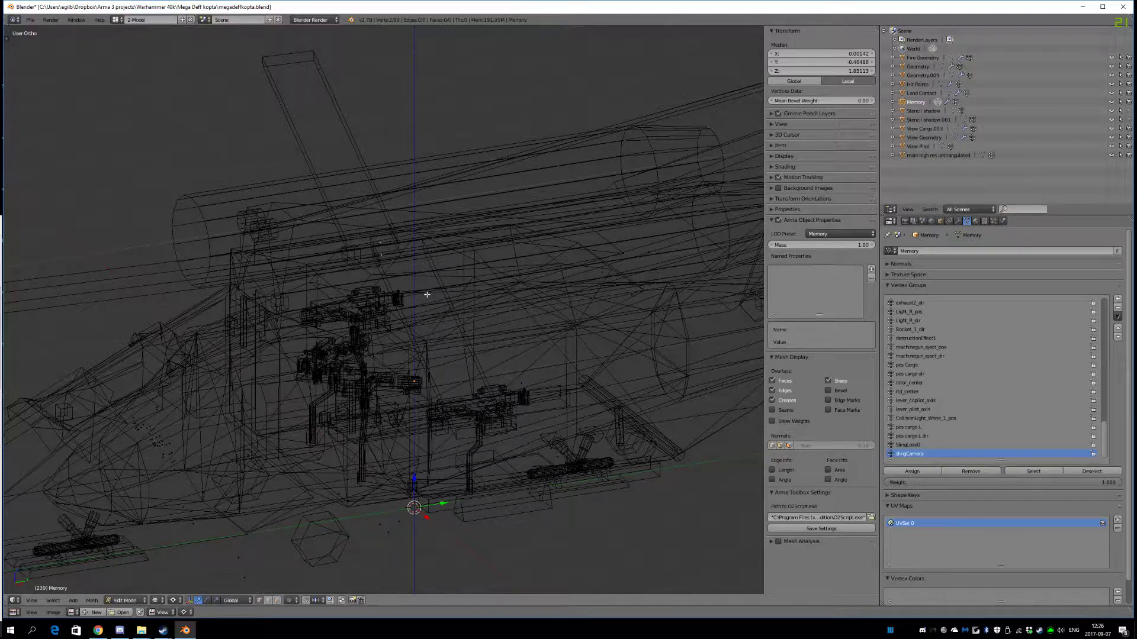
pyautogui.scroll(-1, 426, 307)
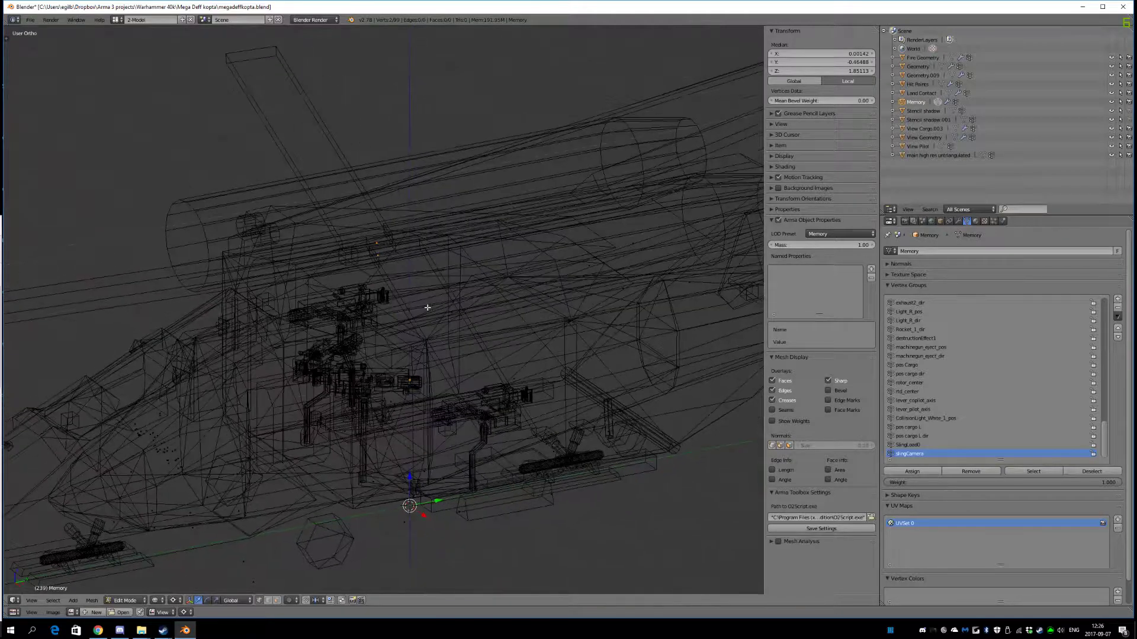
pyautogui.press('p')
pyautogui.click(429, 309)
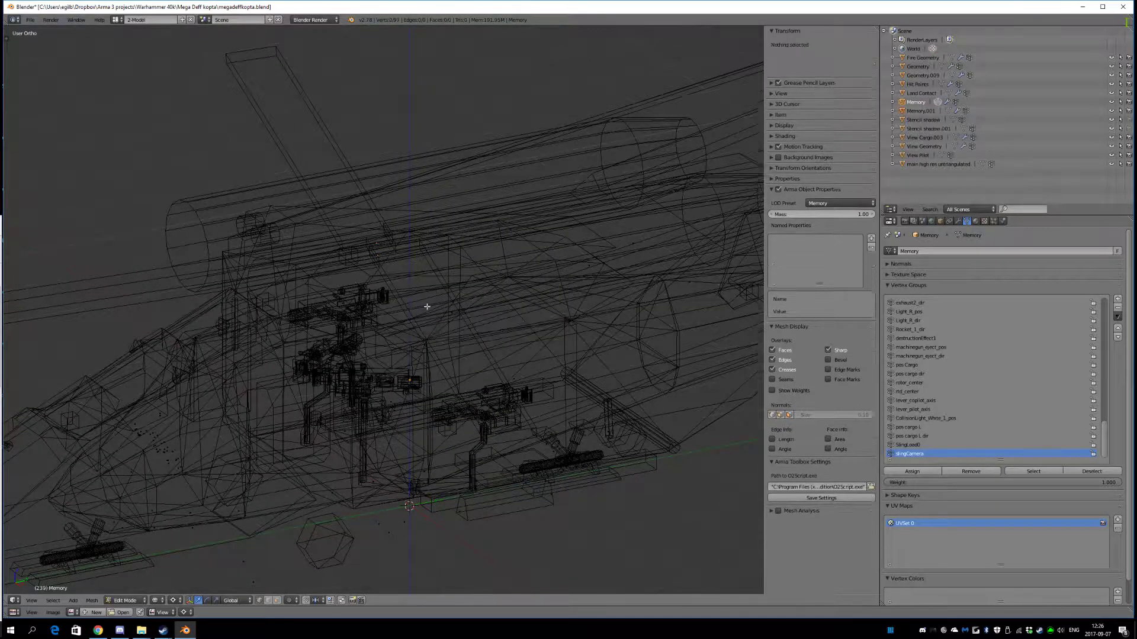
# - Return to Object Mode and select the Memory.001 object holding the separated rotor points
pyautogui.press('Tab')
pyautogui.rightClick(378, 245)
pyautogui.rightClick(378, 245)
pyautogui.scroll(5, 432, 318)
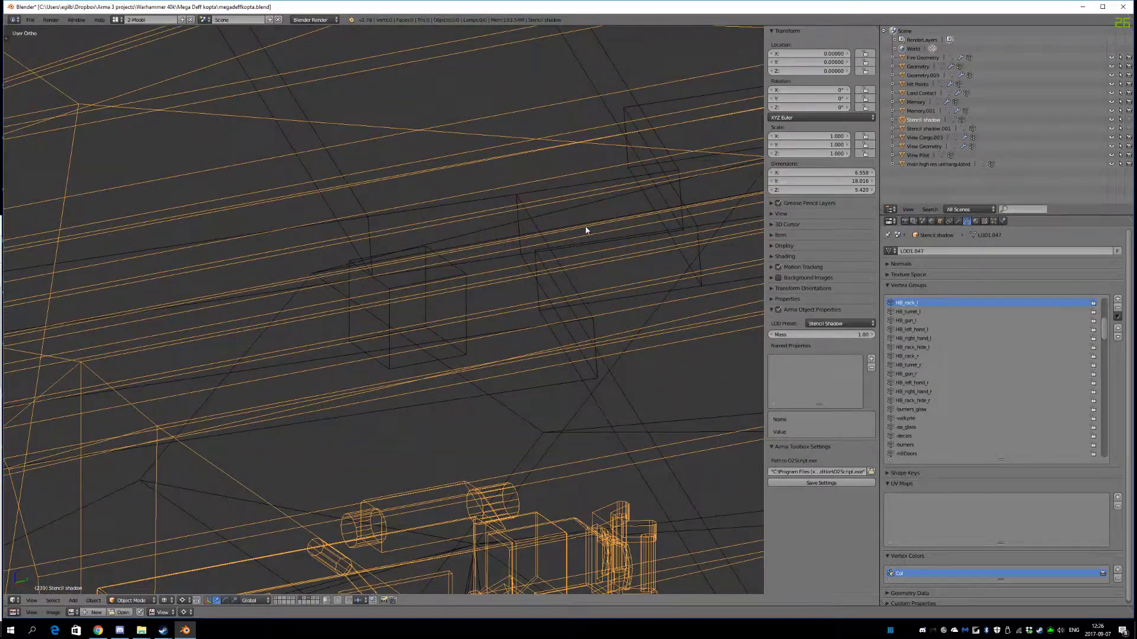
pyautogui.rightClick(586, 230)
pyautogui.scroll(-4, 455, 305)
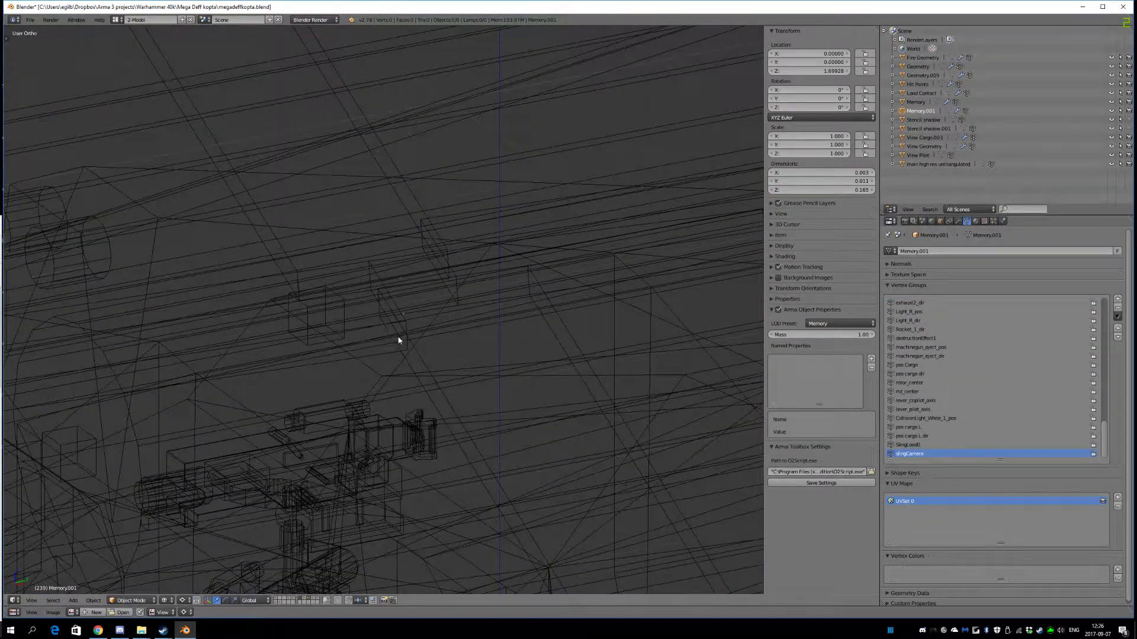
# - Open Memory.001 in Edit Mode and remove its unused vertex groups
pyautogui.press('Tab')
pyautogui.scroll(-4, 596, 332)
pyautogui.scroll(4, 490, 353)
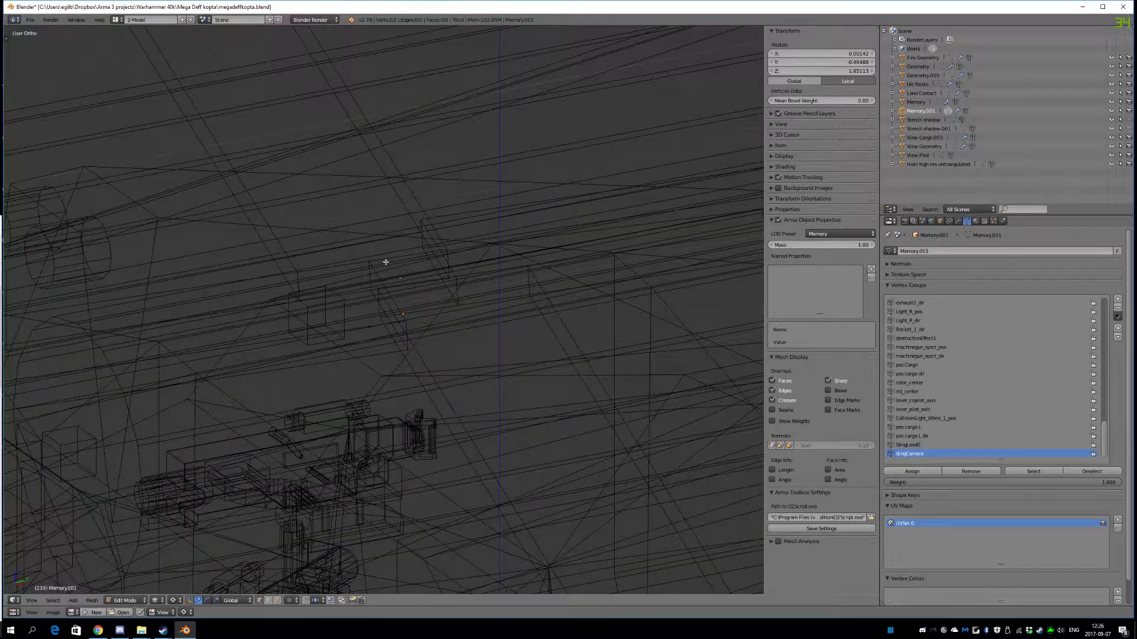
pyautogui.scroll(-4, 436, 336)
pyautogui.scroll(5, 583, 319)
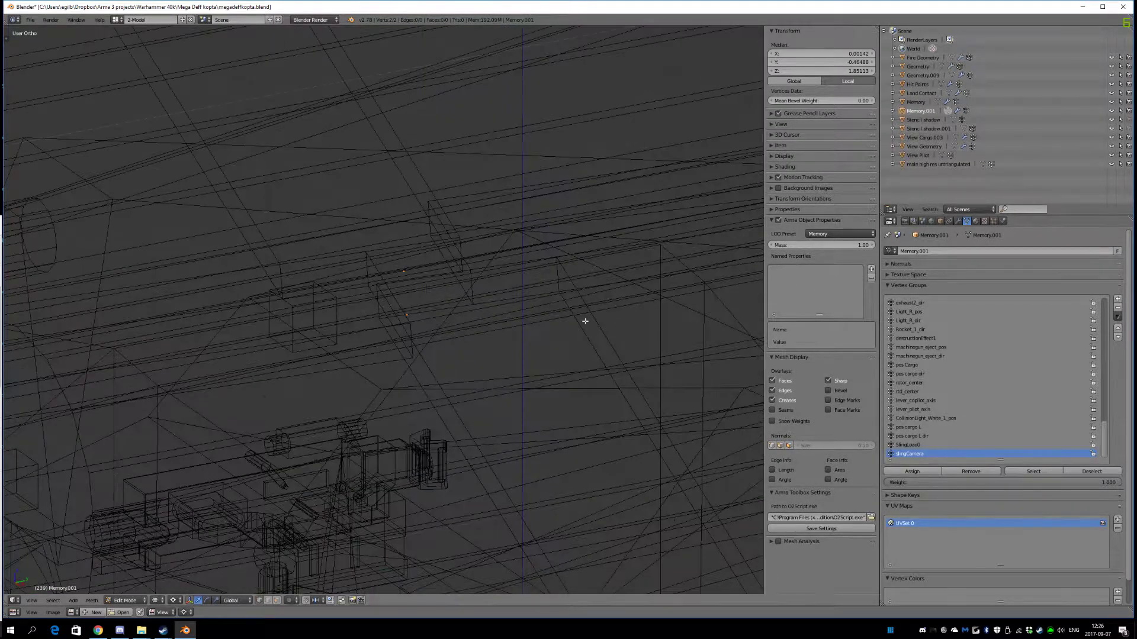
pyautogui.click(1118, 318)
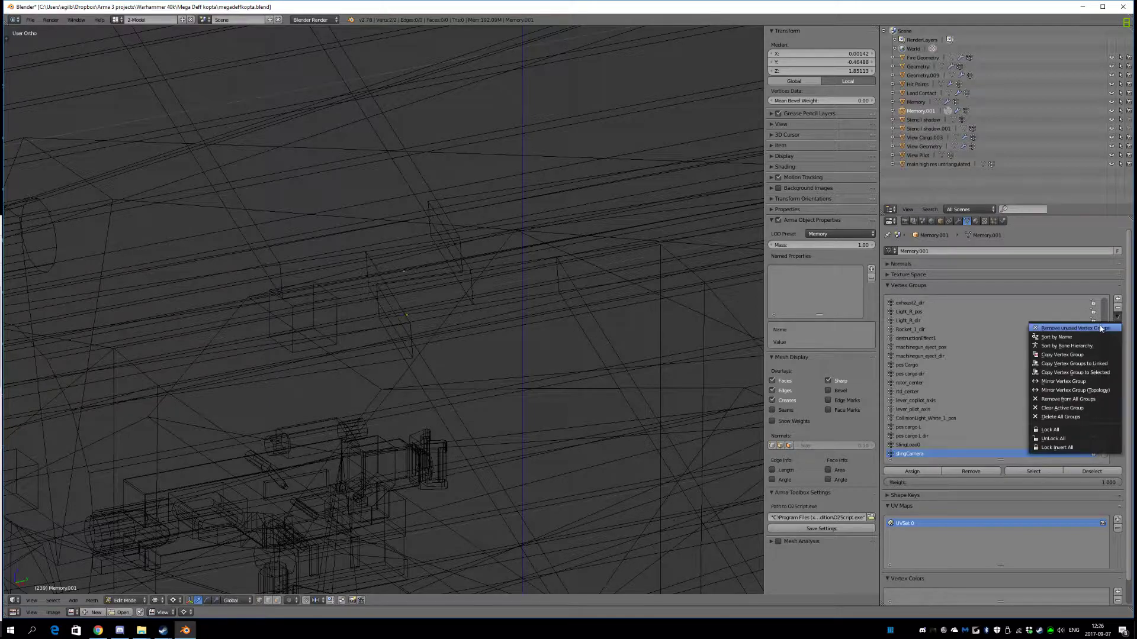
pyautogui.click(1100, 329)
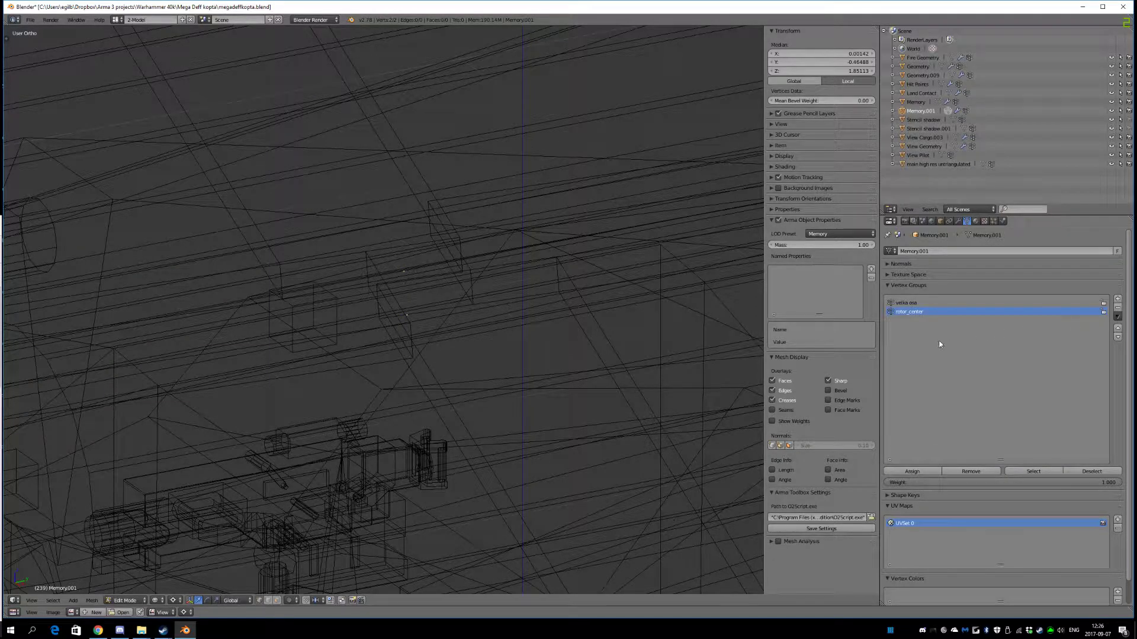
# - Select the points of the rotor_center and velka osa groups in turn and inspect their position on the helicopter
pyautogui.press('a')
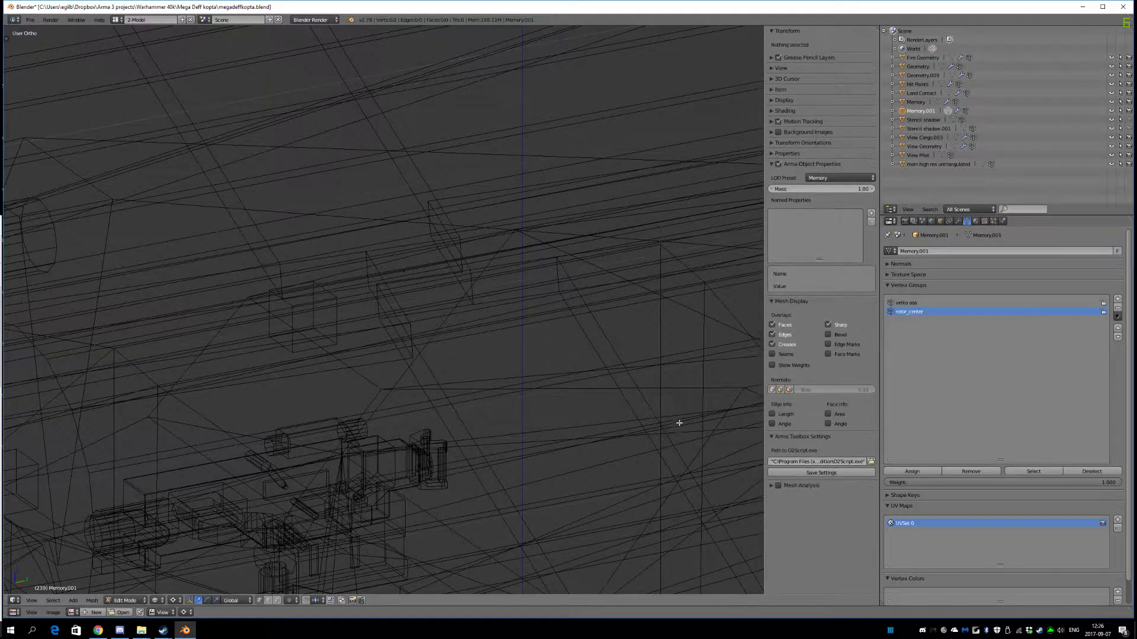
pyautogui.click(1033, 472)
pyautogui.press('a')
pyautogui.click(928, 302)
pyautogui.click(1039, 472)
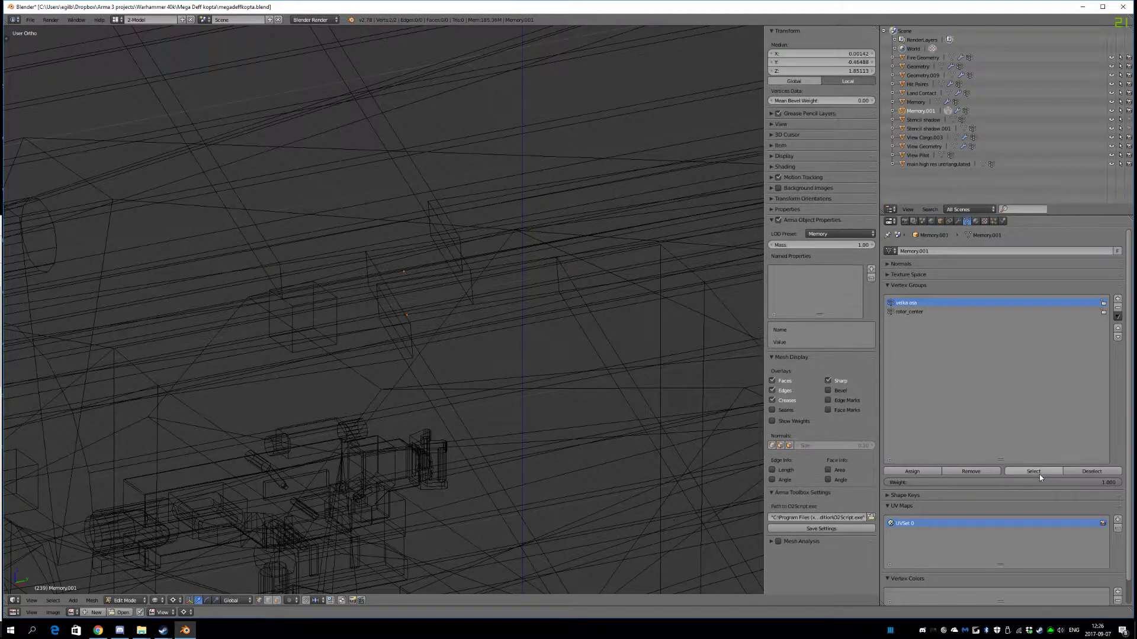
pyautogui.scroll(-5, 495, 353)
pyautogui.scroll(10, 495, 353)
pyautogui.moveTo(489, 342); pyautogui.dragTo(454, 325, button='middle')
pyautogui.scroll(-10, 462, 314)
pyautogui.scroll(4, 380, 320)
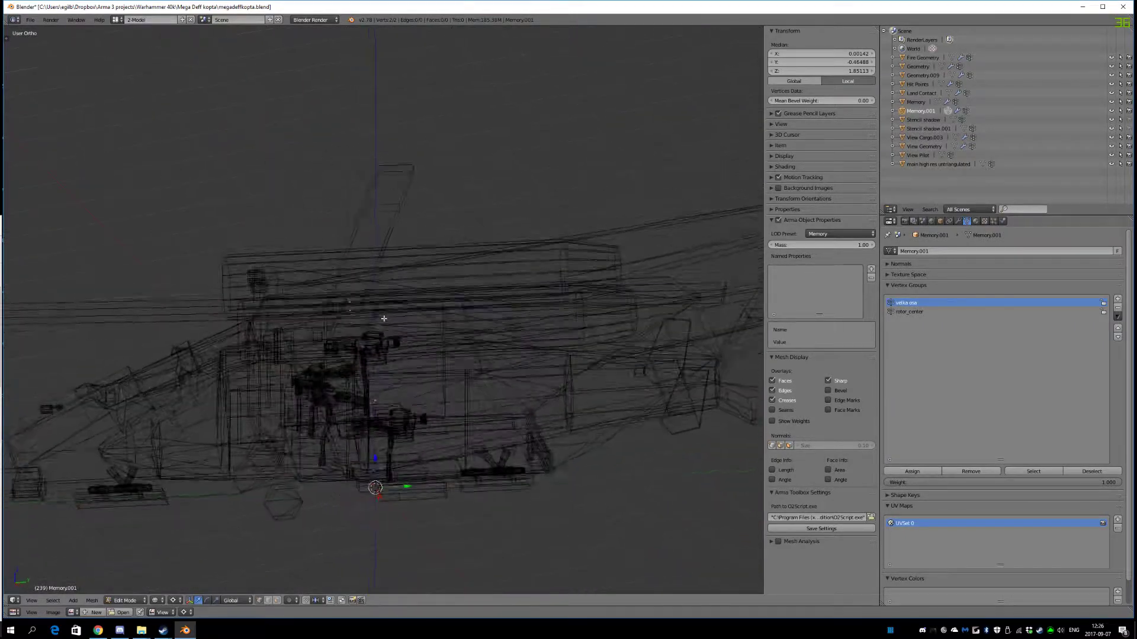
# - Delete both the rotor_center and velka osa vertex groups from Memory.001
pyautogui.click(911, 311)
pyautogui.scroll(2, 540, 338)
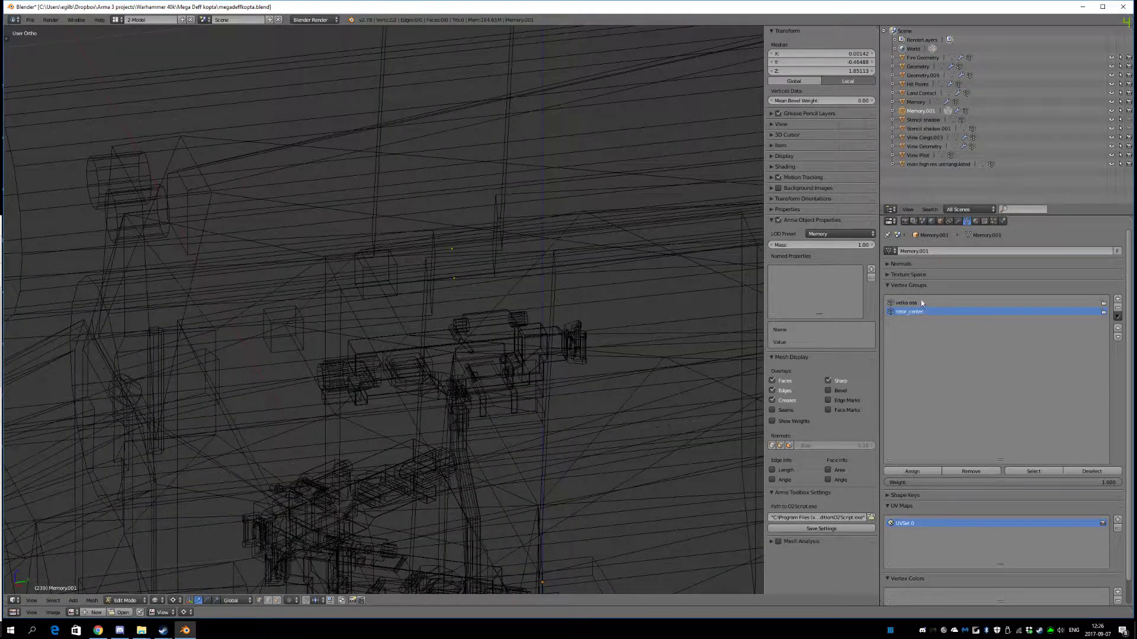
pyautogui.click(1117, 307)
pyautogui.click(1117, 307)
# - Box-select both rotor points and assign them to a new vertex group named axis_mainRotor
pyautogui.press('a')
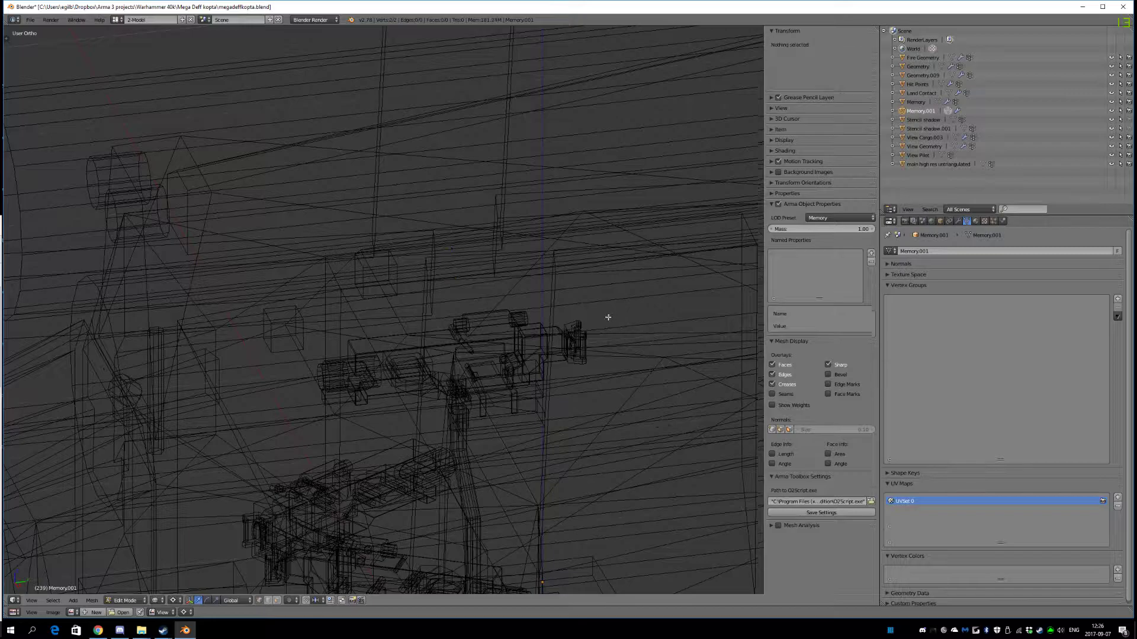
pyautogui.press('b')
pyautogui.moveTo(474, 217); pyautogui.dragTo(426, 299)
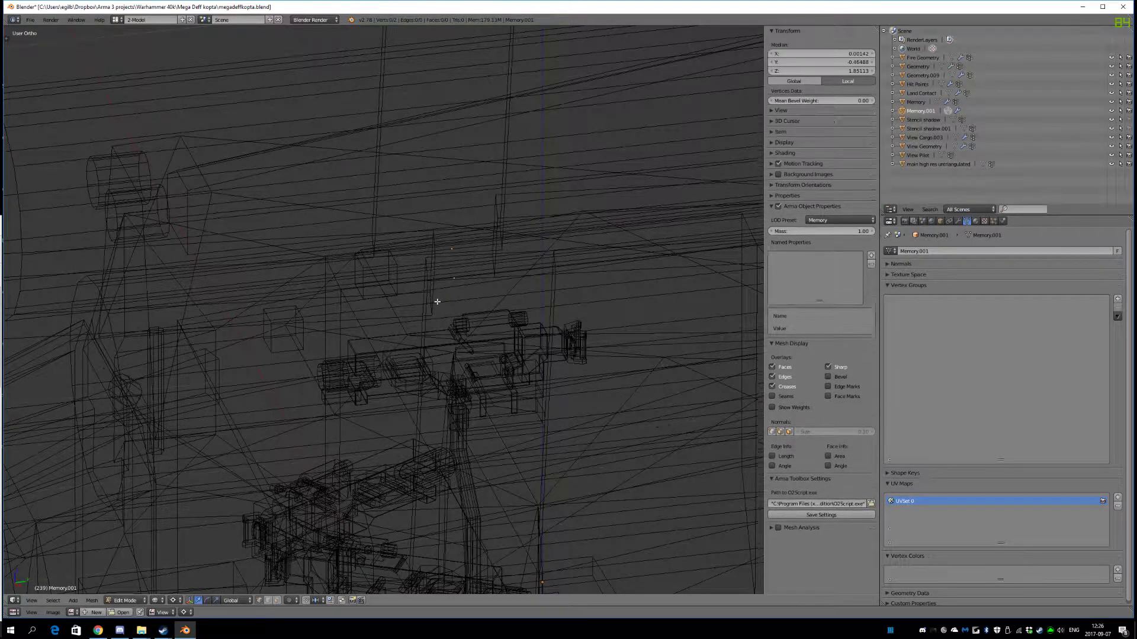
pyautogui.click(1117, 299)
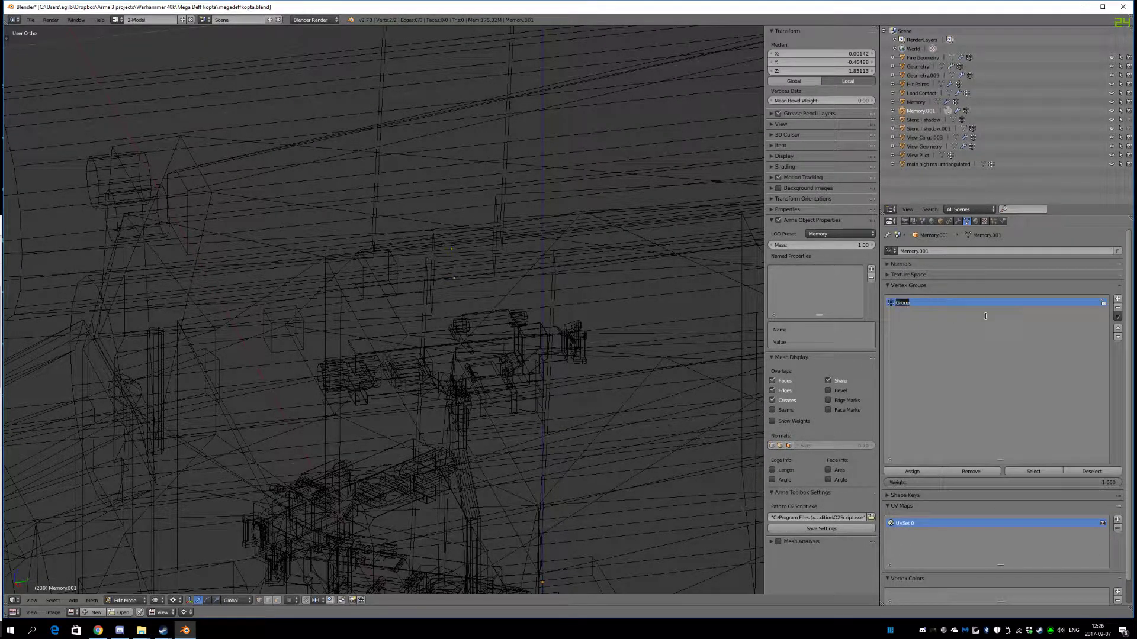
pyautogui.write('ax')
pyautogui.click(916, 472)
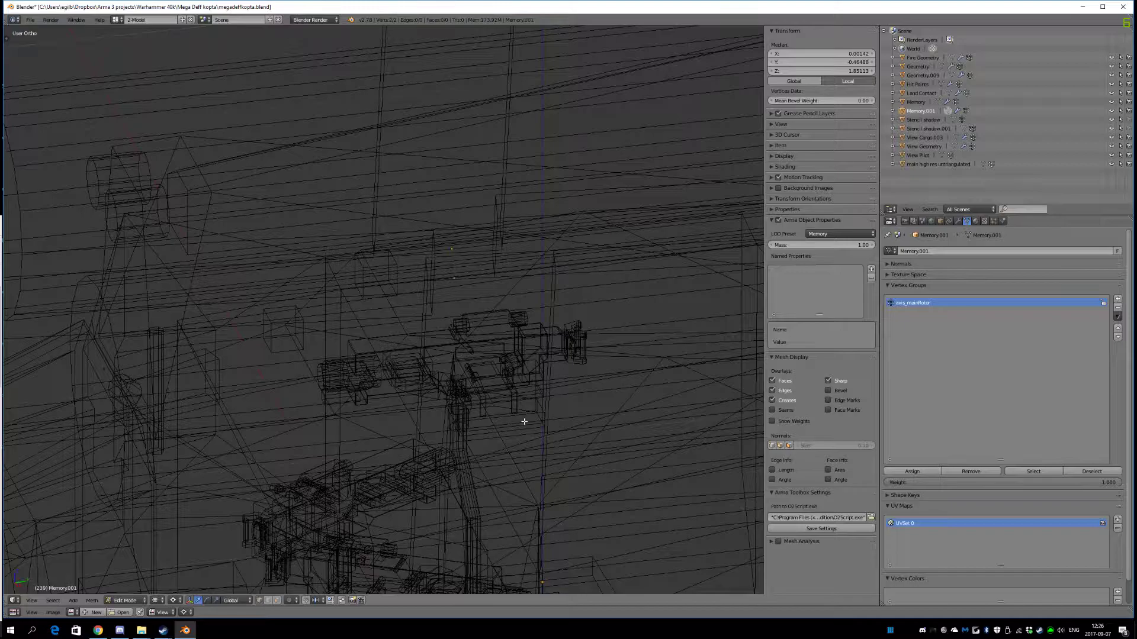
# - Reselect the points through the axis_mainRotor group to check the assignment, and return to Object Mode
pyautogui.press('a')
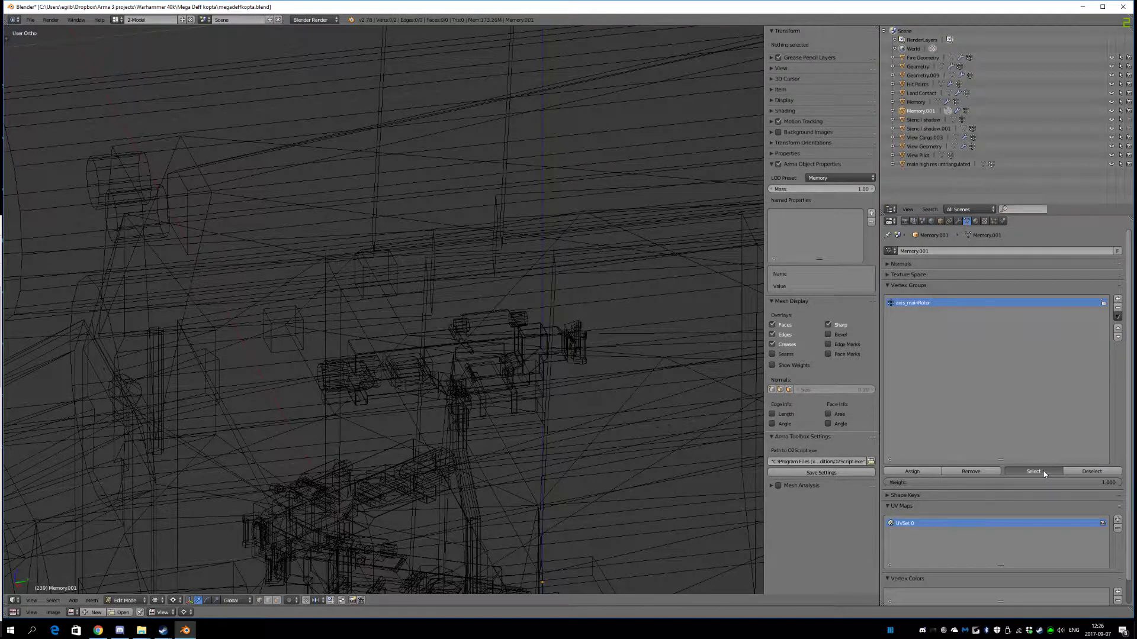
pyautogui.click(1044, 474)
pyautogui.scroll(-8, 505, 354)
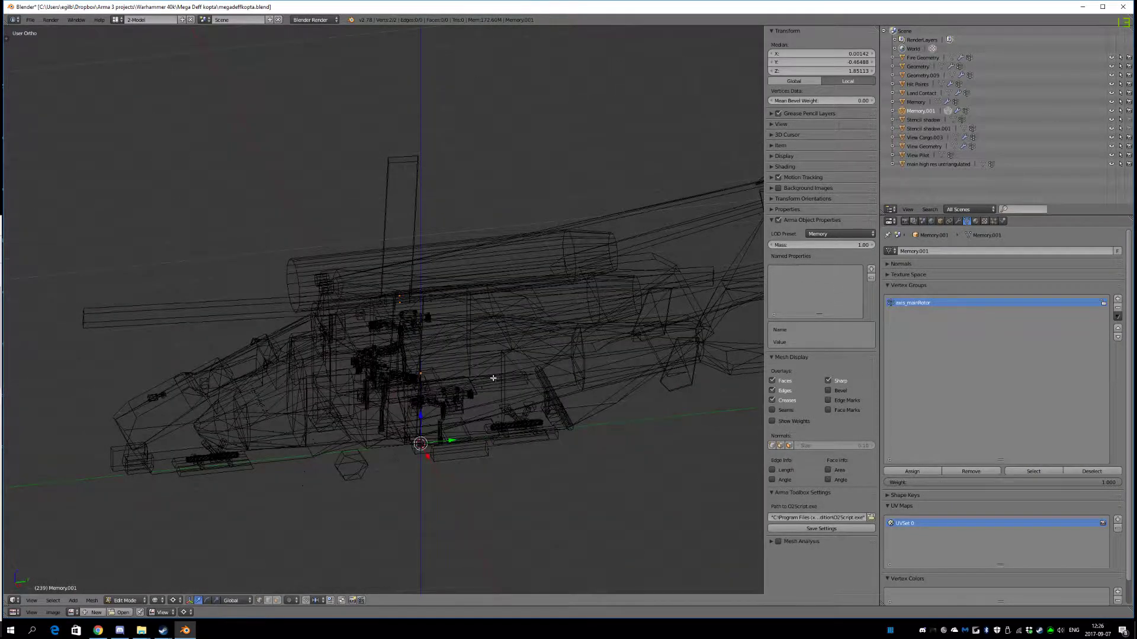
pyautogui.press('Tab')
pyautogui.scroll(5, 423, 456)
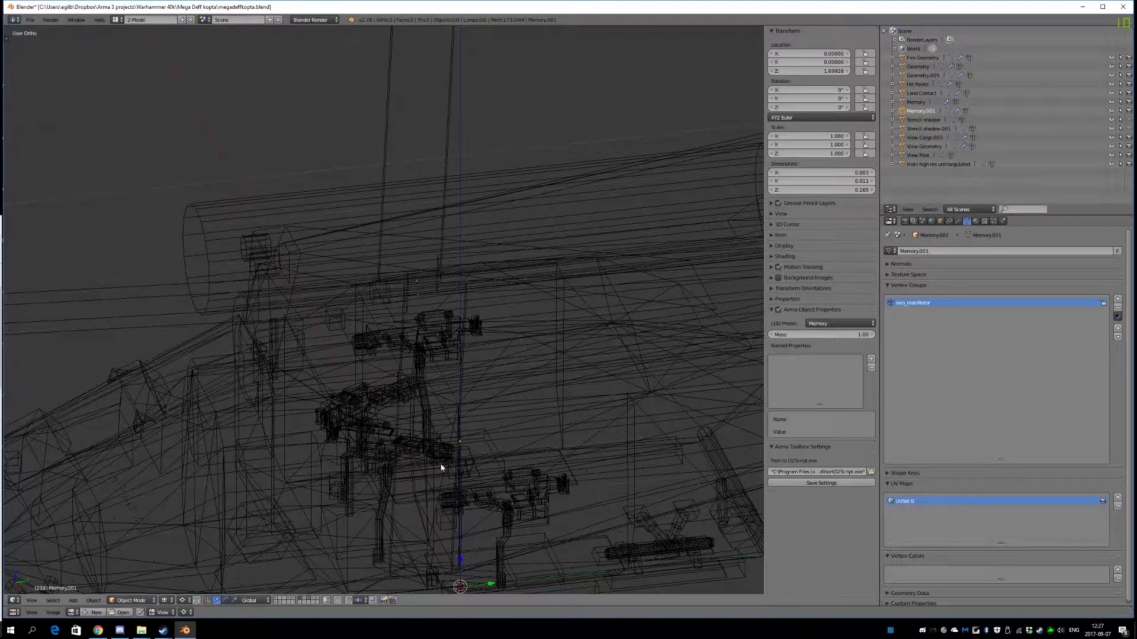
# - Join the Memory.001 object with the axis_mainRotor points into the Memory object
pyautogui.scroll(-5, 454, 426)
pyautogui.scroll(7, 490, 480)
pyautogui.scroll(3, 476, 341)
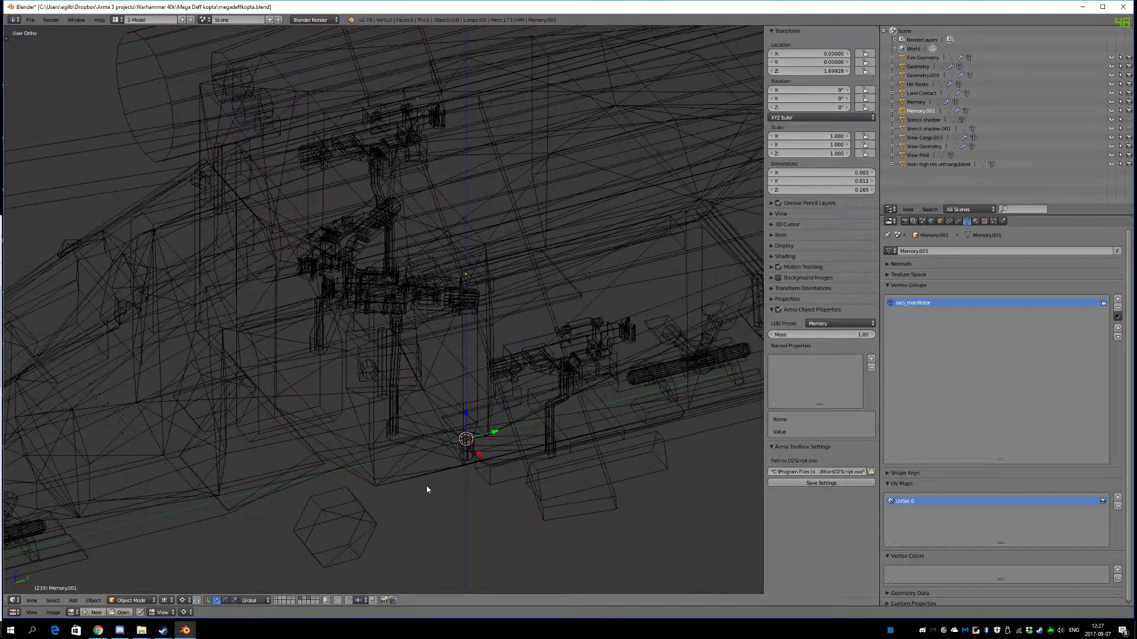
pyautogui.rightClick(418, 104)
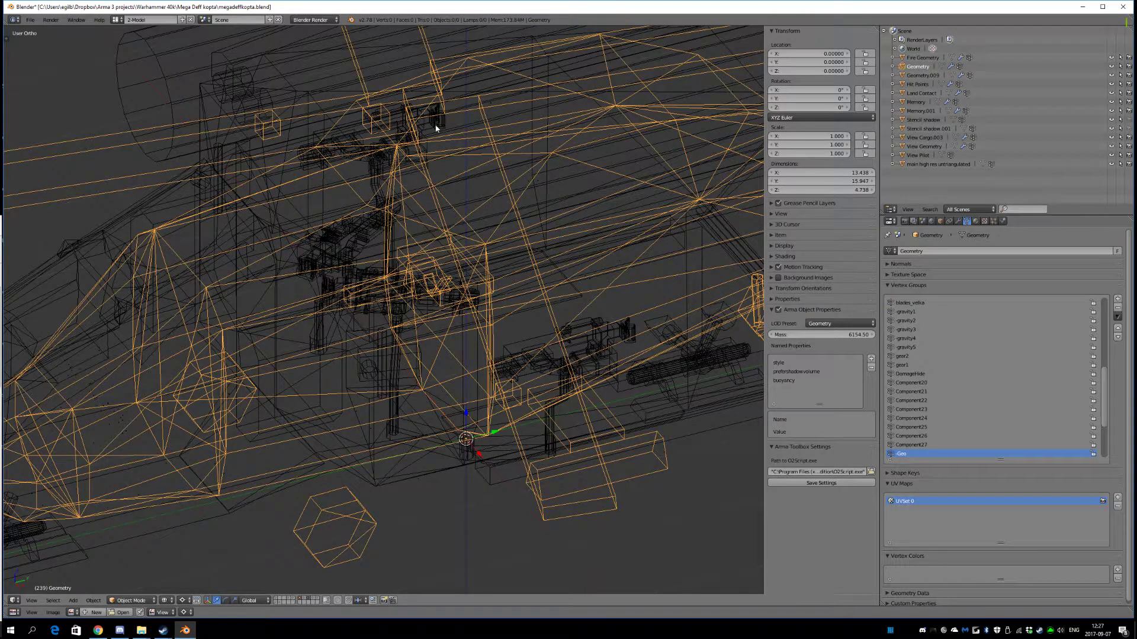
pyautogui.scroll(6, 450, 154)
pyautogui.rightClick(461, 265)
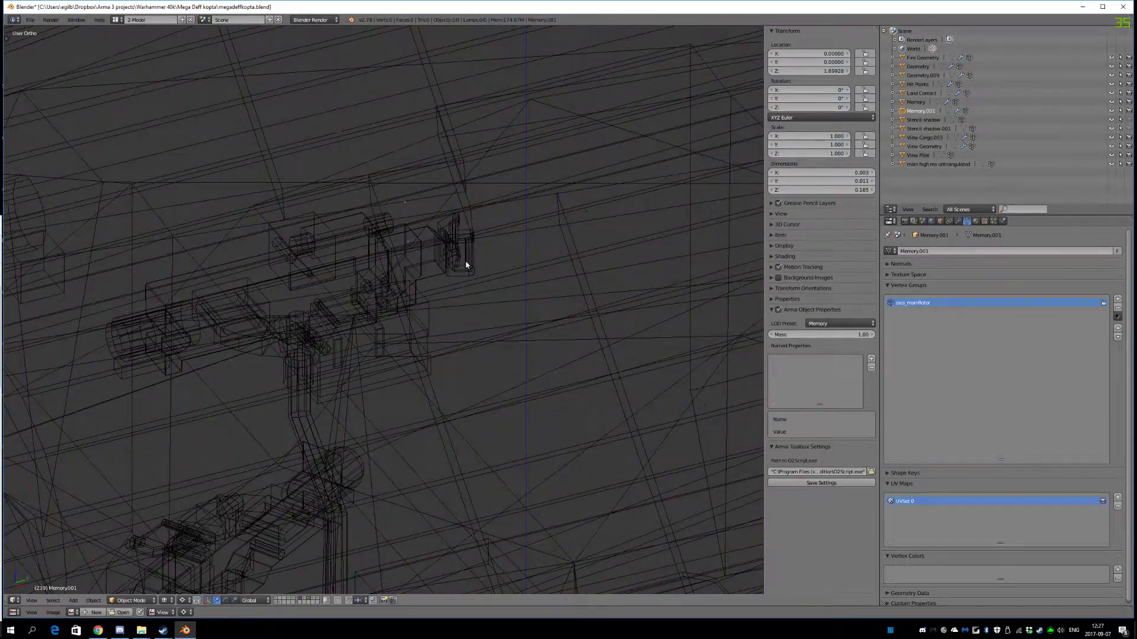
pyautogui.rightClick(589, 216)
pyautogui.scroll(-6, 453, 445)
pyautogui.moveTo(453, 446); pyautogui.dragTo(415, 446, button='middle')
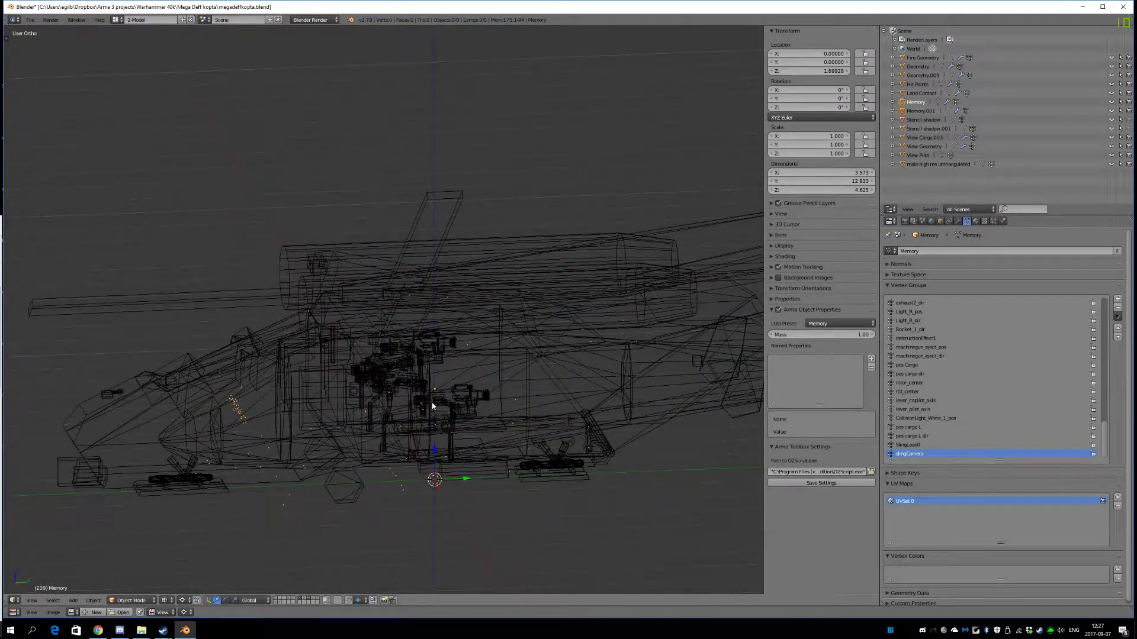
pyautogui.scroll(3, 449, 391)
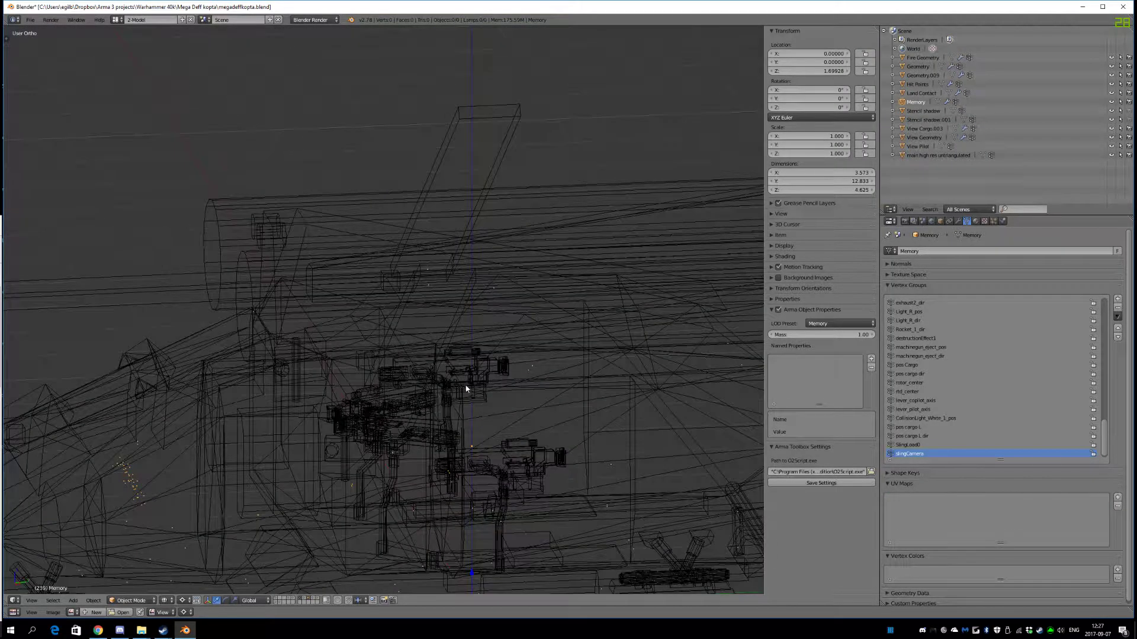
pyautogui.moveTo(454, 329); pyautogui.dragTo(449, 324, button='middle')
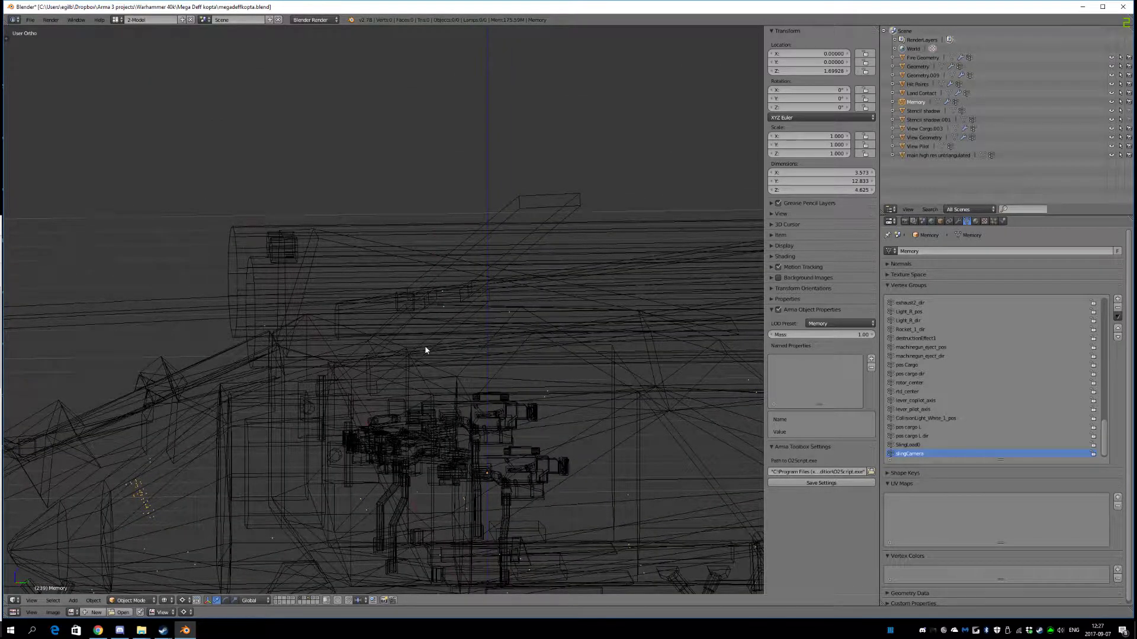
# - Try to display the high-res helicopter's layer together with the layer holding the LOD meshes
pyautogui.press('KP_3')
pyautogui.scroll(6, 375, 355)
pyautogui.scroll(-4, 455, 303)
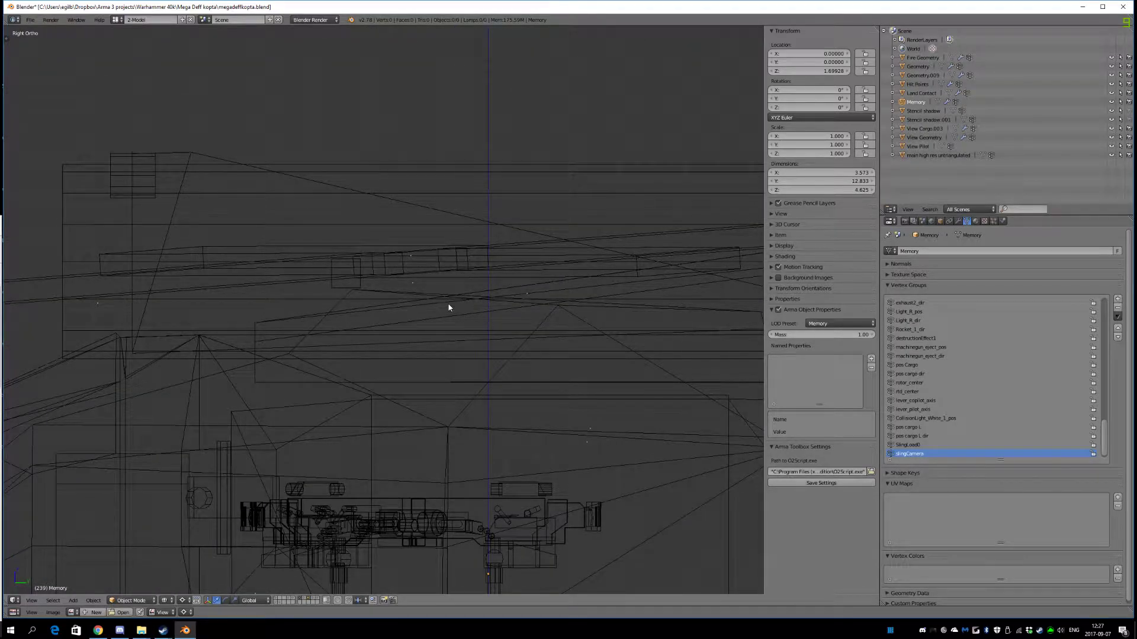
pyautogui.click(277, 599)
pyautogui.scroll(-6, 381, 414)
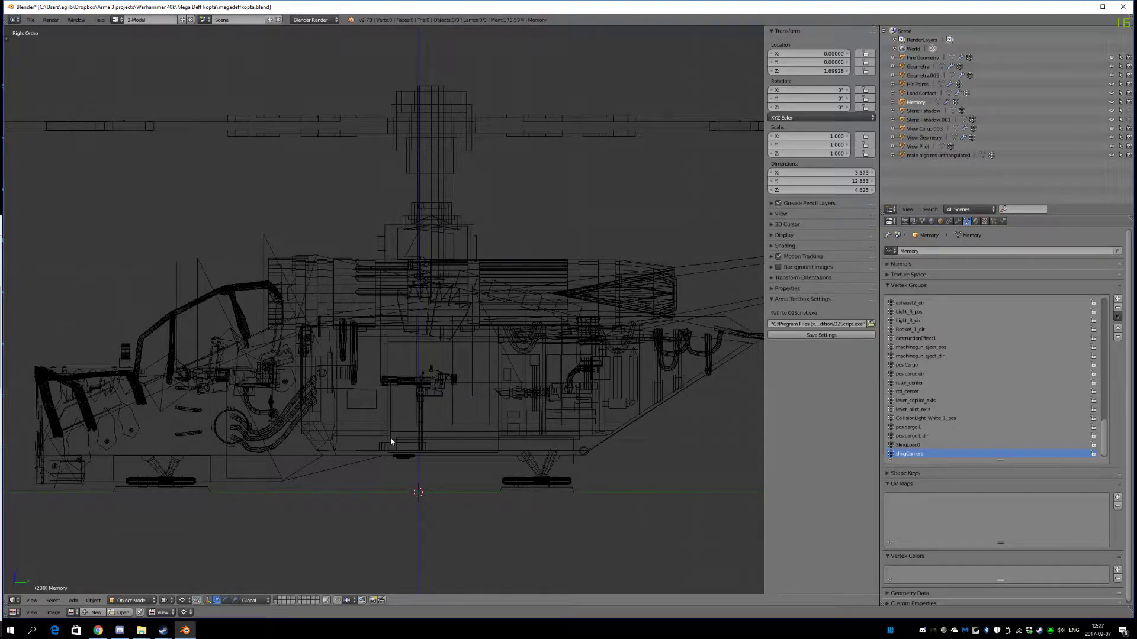
pyautogui.scroll(2, 391, 439)
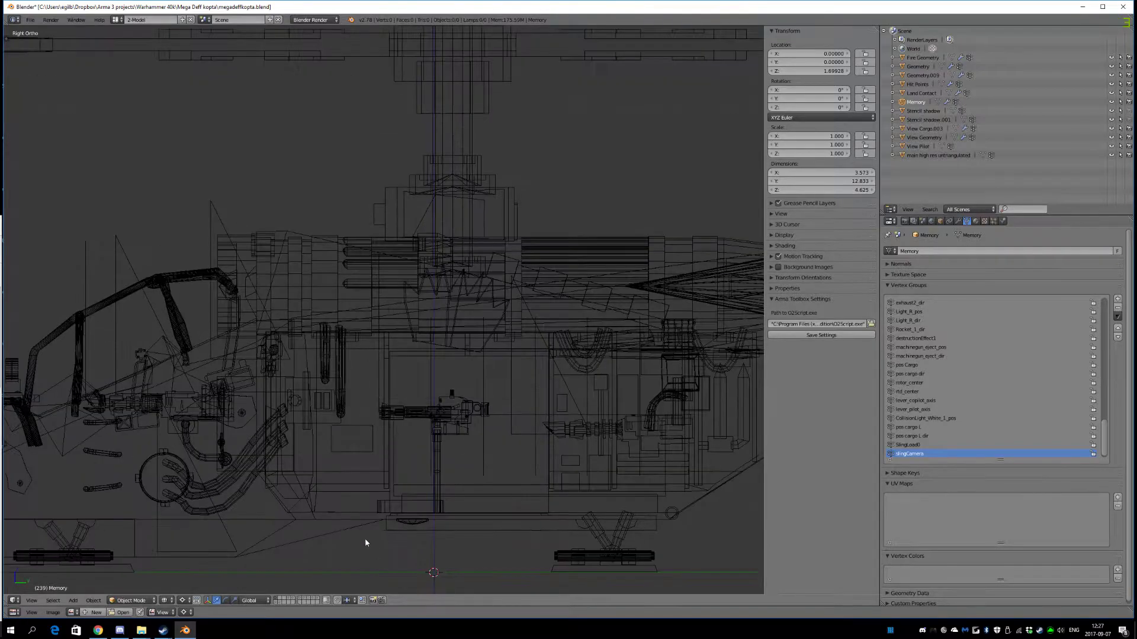
pyautogui.keyDown('shift'); pyautogui.click(309, 602); pyautogui.keyUp('shift')
pyautogui.scroll(-7, 342, 546)
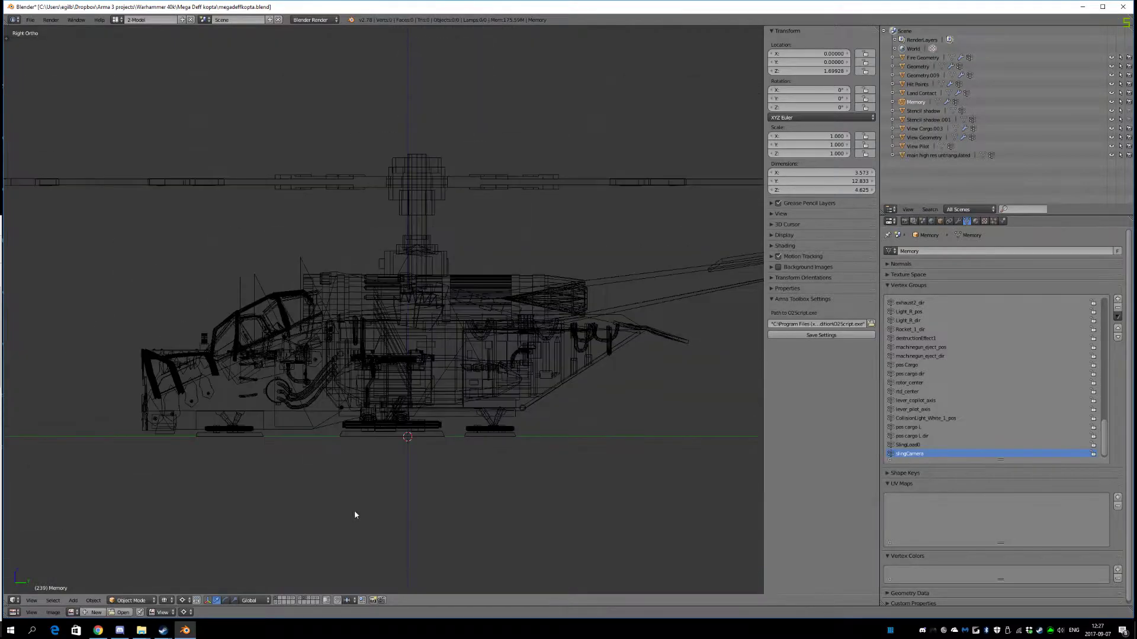
pyautogui.moveTo(355, 518); pyautogui.dragTo(338, 488, button='middle')
pyautogui.scroll(6, 364, 491)
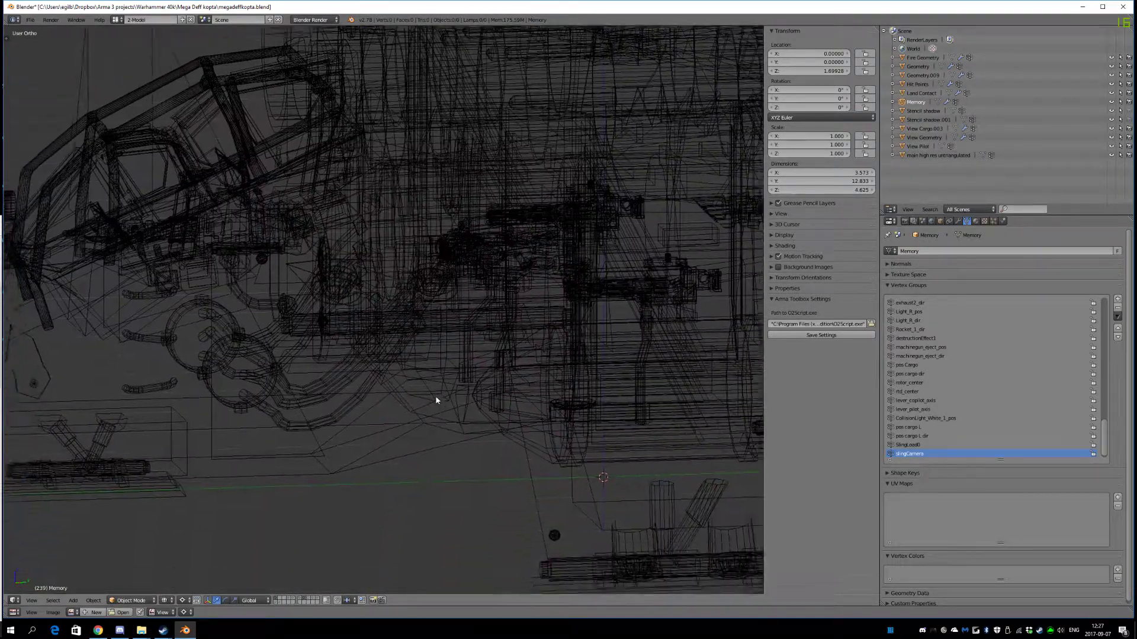
pyautogui.scroll(-4, 359, 449)
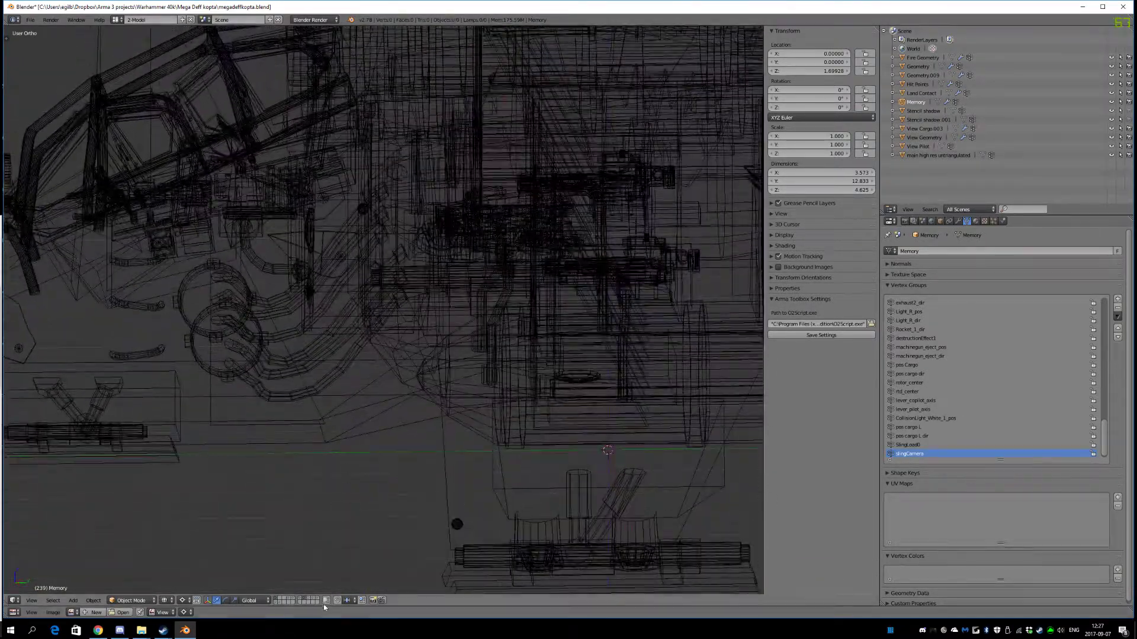
# - Display the layer with the Memory LOD together with the high-res helicopter's layer, seen in right orthographic view
pyautogui.click(305, 600)
pyautogui.click(304, 598)
pyautogui.click(309, 598)
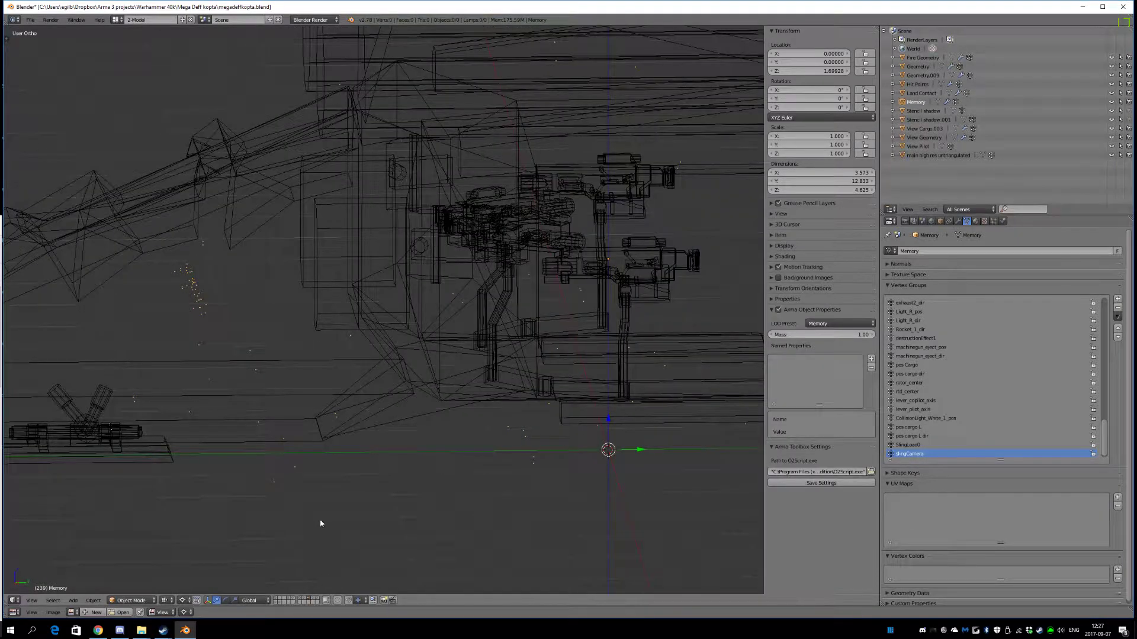
pyautogui.keyDown('shift'); pyautogui.click(276, 600); pyautogui.keyUp('shift')
pyautogui.scroll(-3, 356, 479)
pyautogui.moveTo(387, 428)
pyautogui.mouseDown(button='middle')
pyautogui.moveTo(418, 399)
pyautogui.moveTo(395, 430)
pyautogui.mouseUp(button='middle')
pyautogui.press('KP_3')
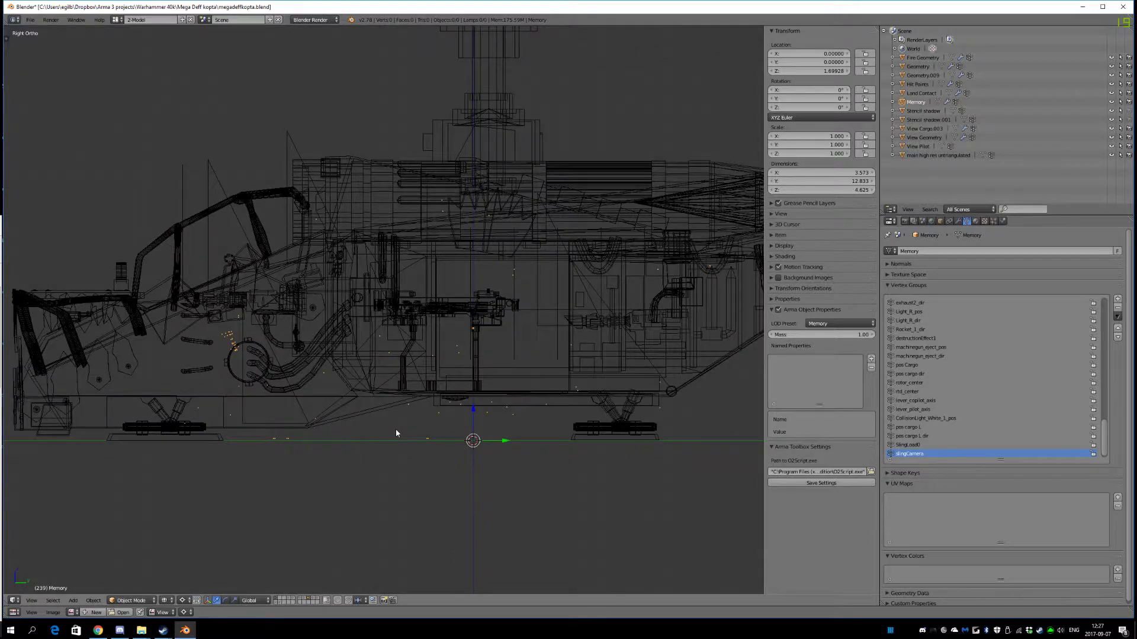
pyautogui.scroll(2, 362, 531)
pyautogui.scroll(1, 444, 305)
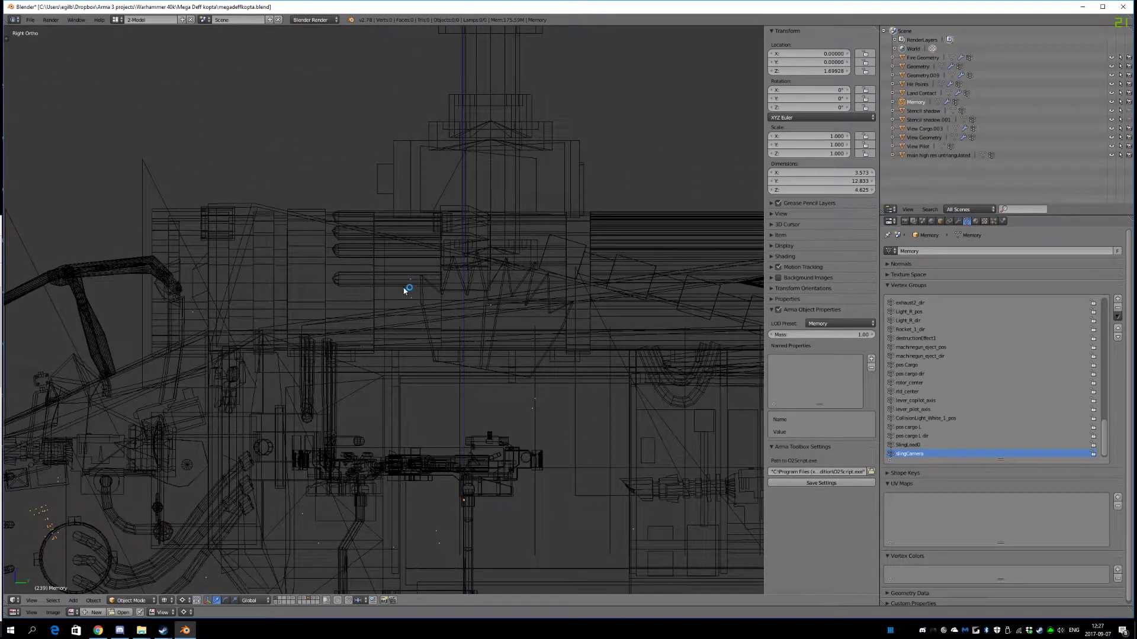
pyautogui.scroll(1, 444, 306)
pyautogui.scroll(1, 427, 305)
# - In Edit Mode on Memory, delete the lower of the two main rotor axis points
pyautogui.press('Tab')
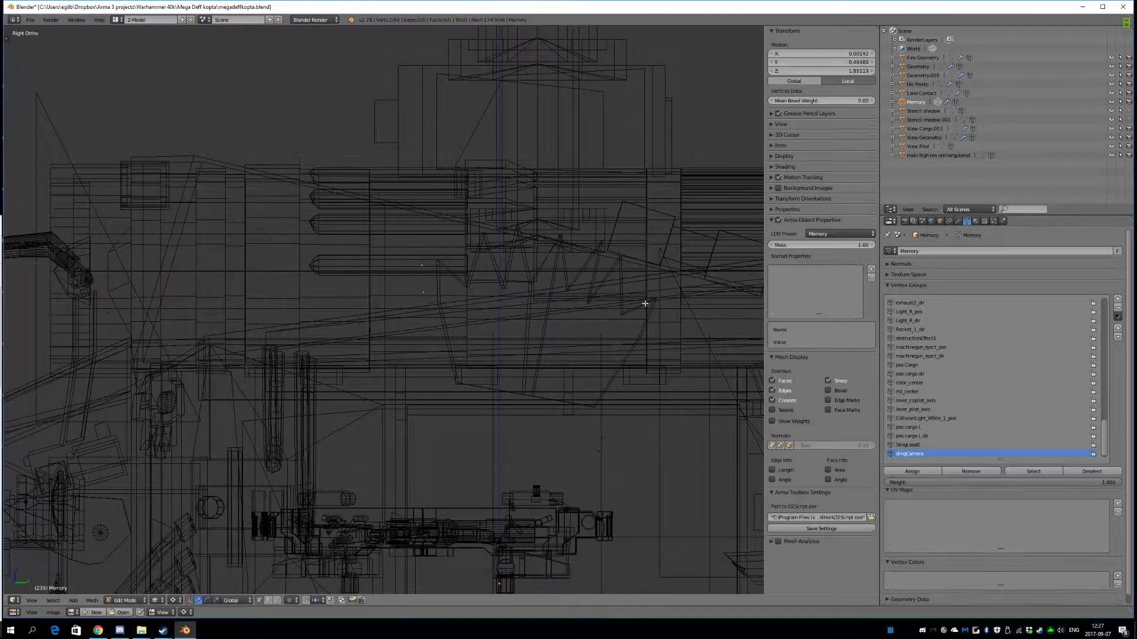
pyautogui.scroll(-2, 438, 305)
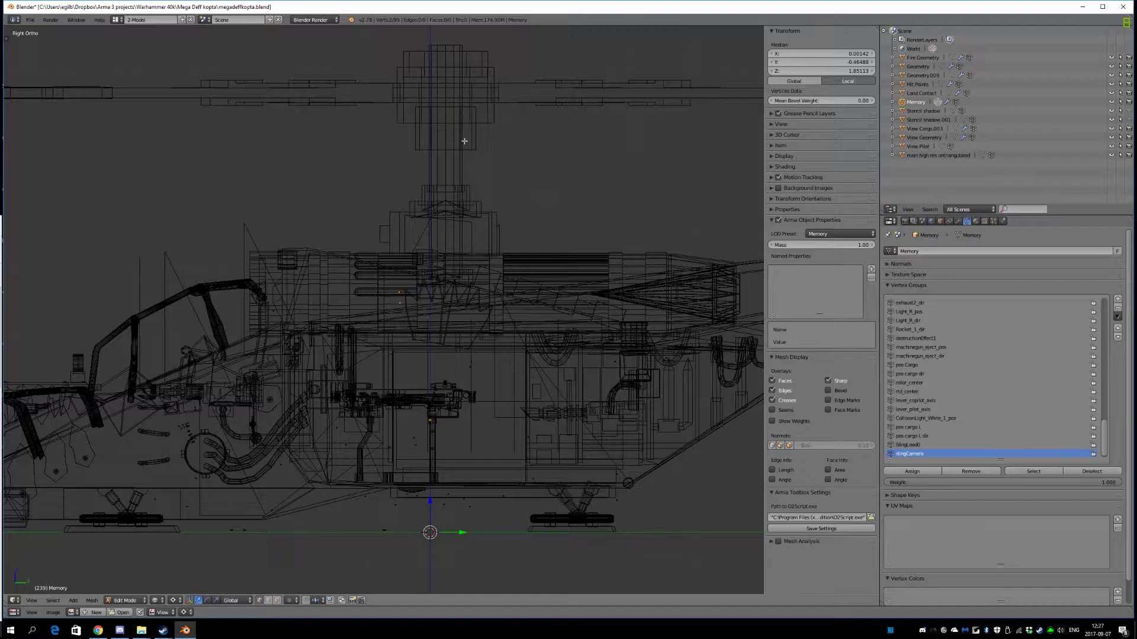
pyautogui.scroll(5, 414, 368)
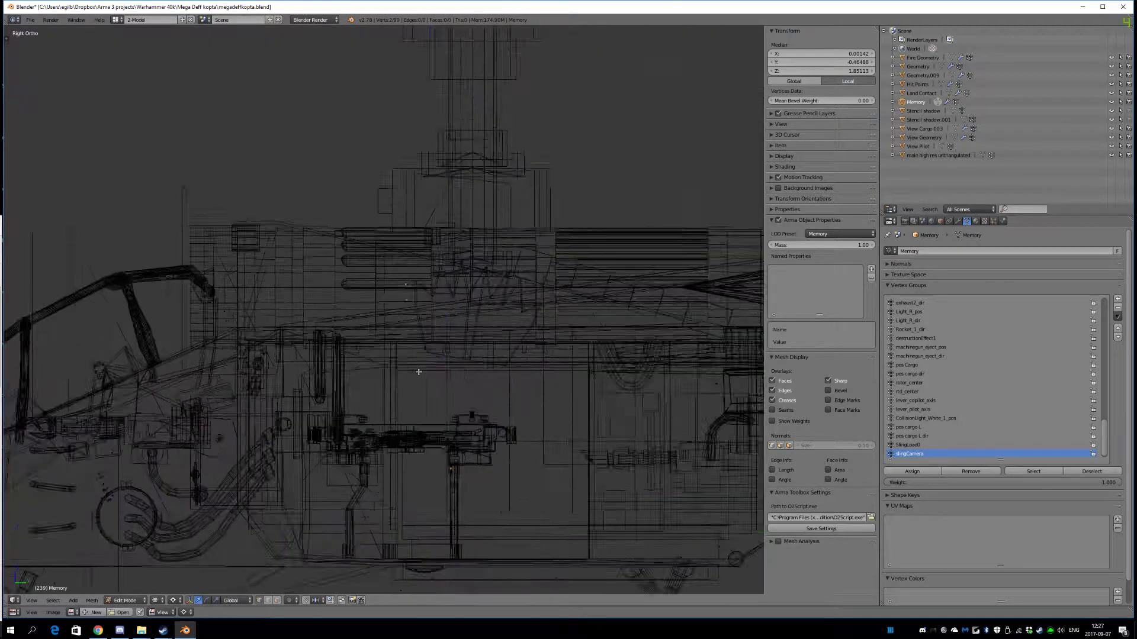
pyautogui.scroll(2, 372, 365)
pyautogui.press('a')
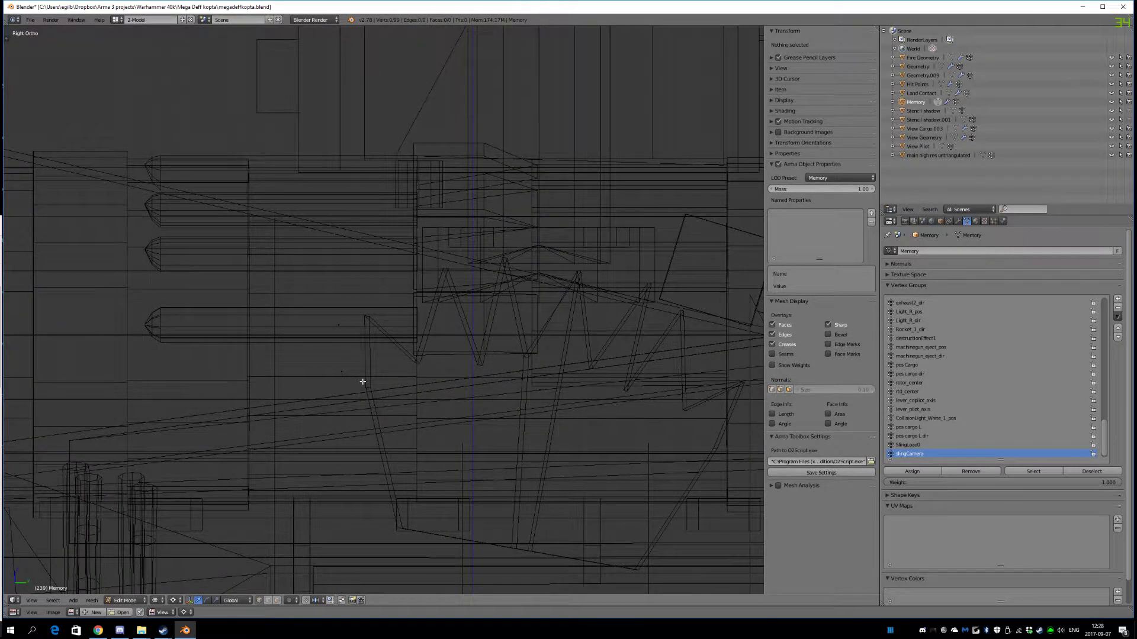
pyautogui.scroll(4, 406, 355)
pyautogui.press('b')
pyautogui.moveTo(427, 169); pyautogui.dragTo(379, 349)
pyautogui.scroll(-7, 407, 351)
pyautogui.scroll(7, 413, 353)
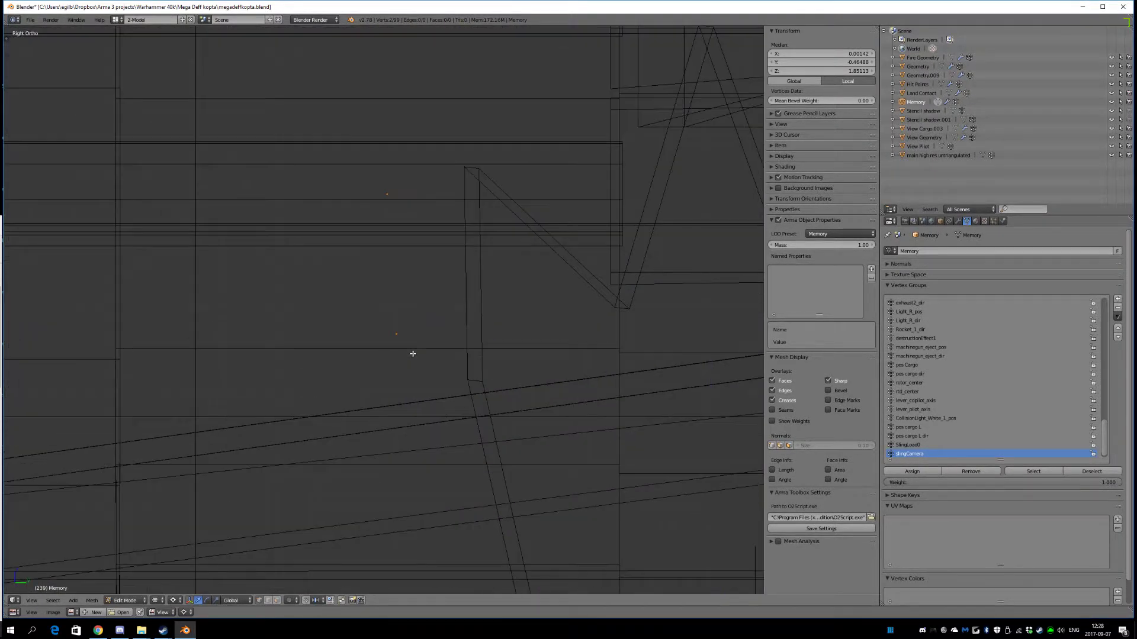
pyautogui.press('b')
pyautogui.moveTo(426, 313); pyautogui.dragTo(361, 357)
pyautogui.press('x')
pyautogui.click(394, 345)
# - Duplicate the remaining rotor point and place the copy straight below it along Z, at a height of about 1.80
pyautogui.press('b')
pyautogui.moveTo(419, 165); pyautogui.dragTo(349, 228)
pyautogui.press('g')
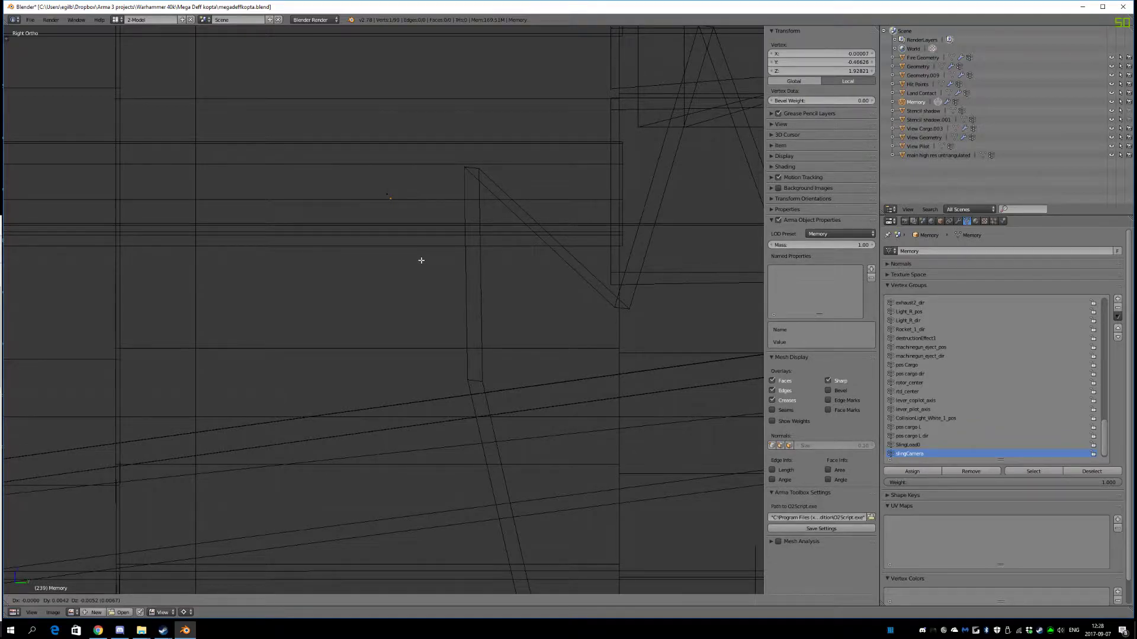
pyautogui.press('z')
pyautogui.click(416, 350)
pyautogui.press('a')
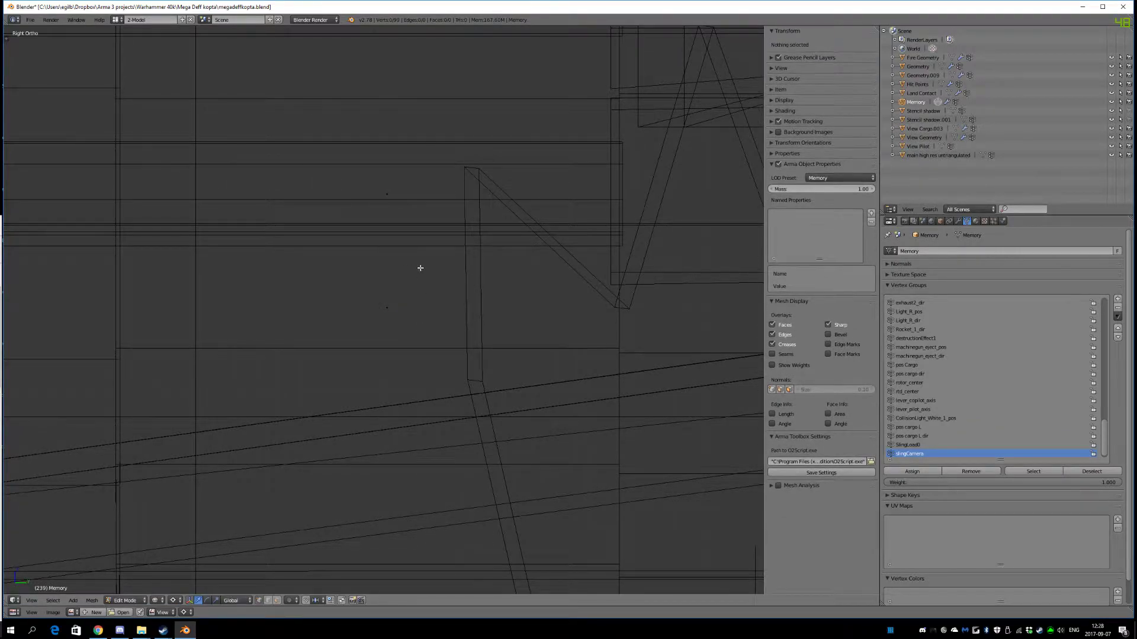
pyautogui.scroll(-5, 401, 308)
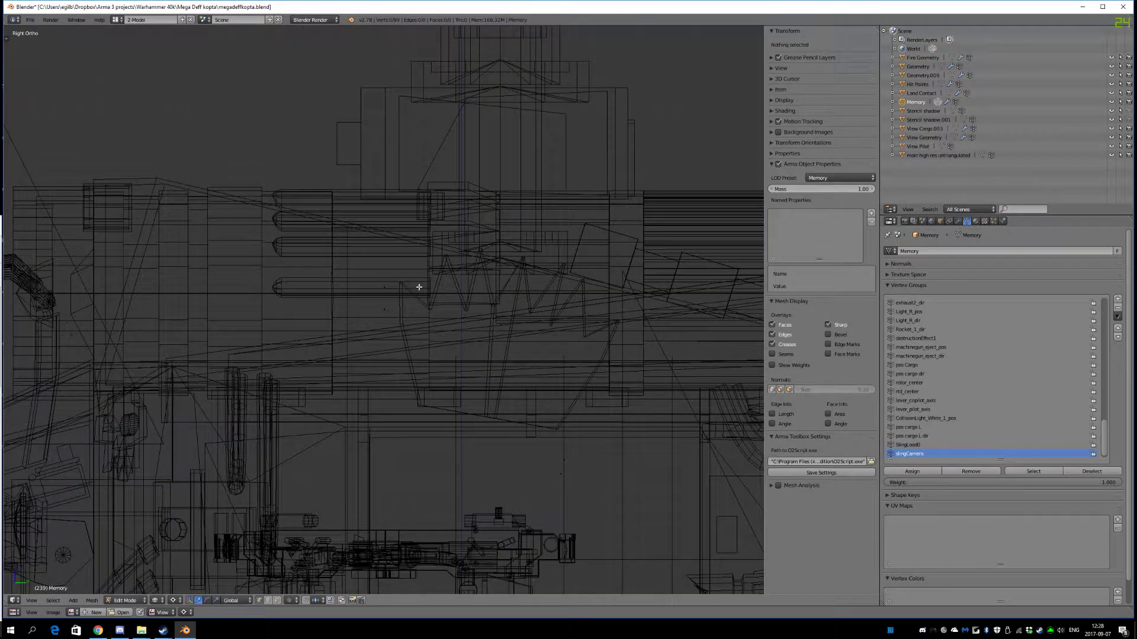
pyautogui.scroll(-2, 418, 287)
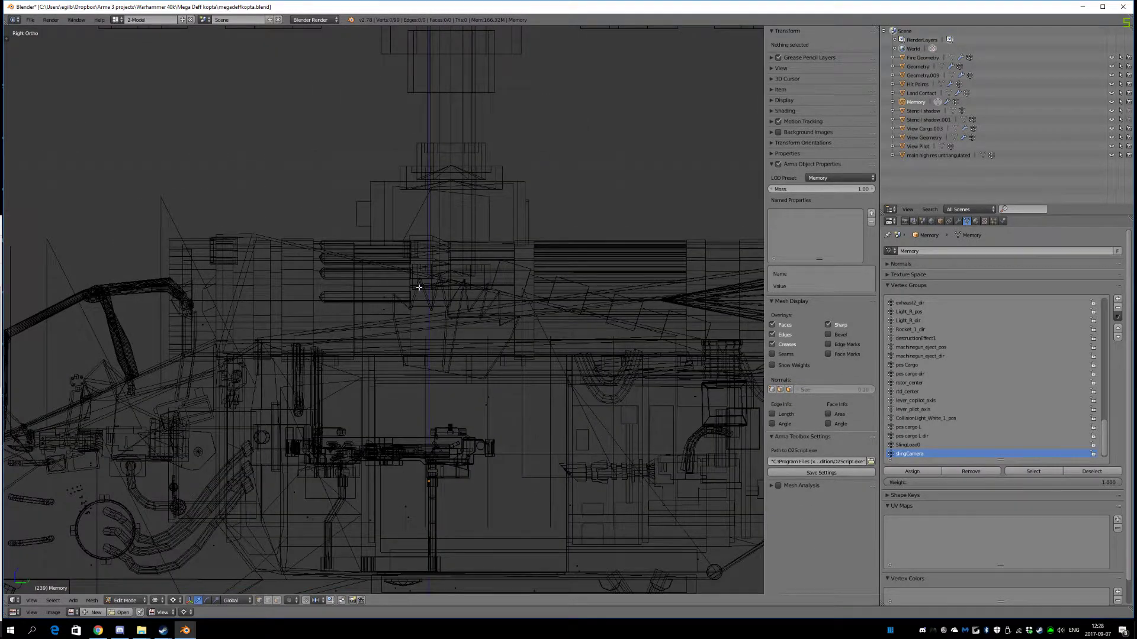
pyautogui.scroll(8, 419, 287)
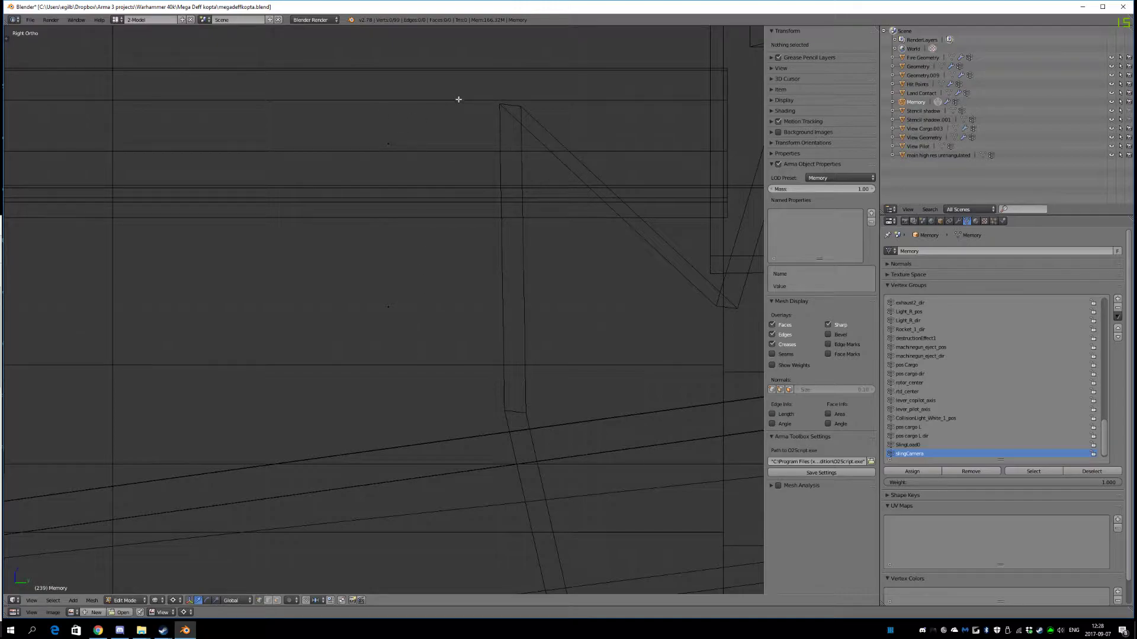
# - Delete the duplicated lower rotor point from Memory
pyautogui.press('b')
pyautogui.moveTo(449, 261); pyautogui.dragTo(352, 330)
pyautogui.press('x')
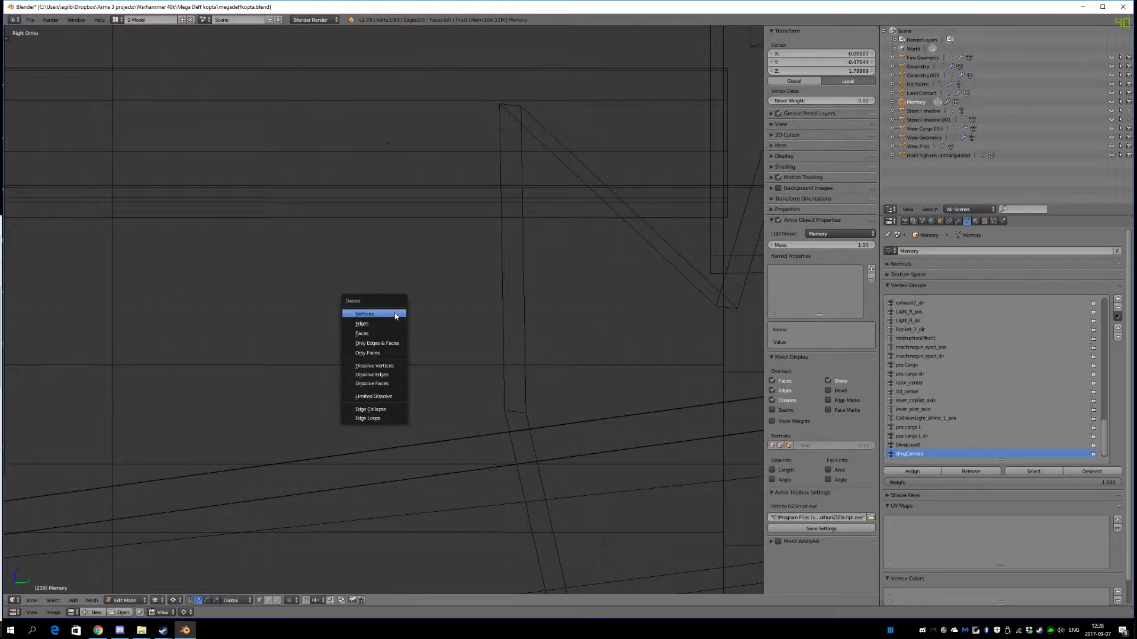
pyautogui.click(395, 316)
# - Return Memory to Object Mode and open the high-res helicopter mesh in Edit Mode with solid shading at the rotor hub
pyautogui.scroll(-10, 411, 236)
pyautogui.moveTo(421, 200); pyautogui.dragTo(365, 503, button='middle')
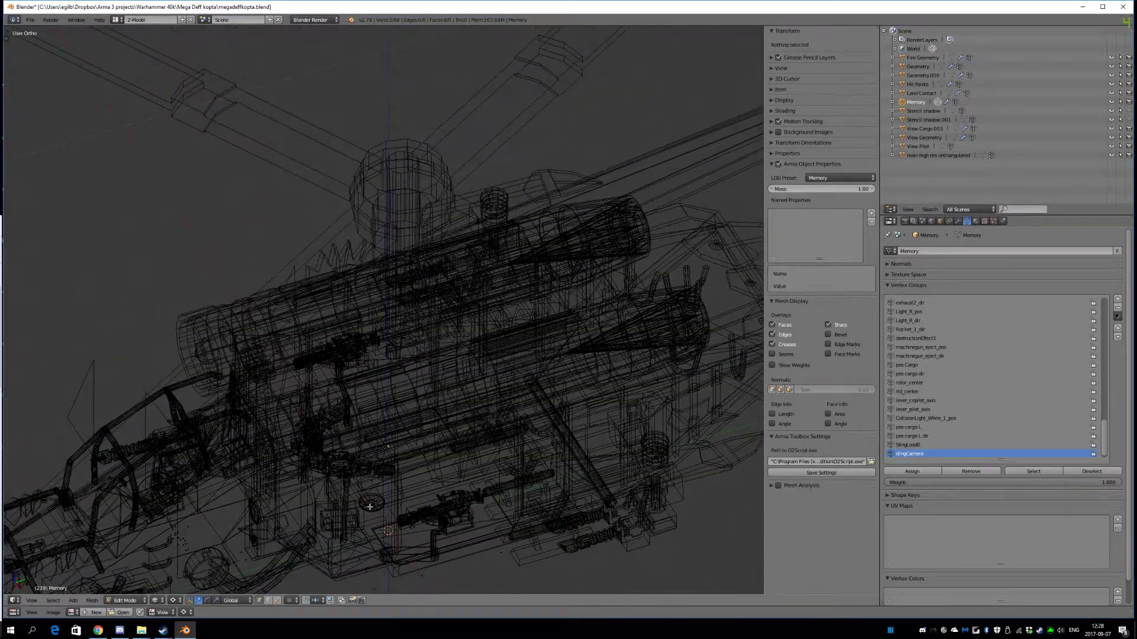
pyautogui.moveTo(440, 351); pyautogui.dragTo(436, 337, button='middle')
pyautogui.press('Tab')
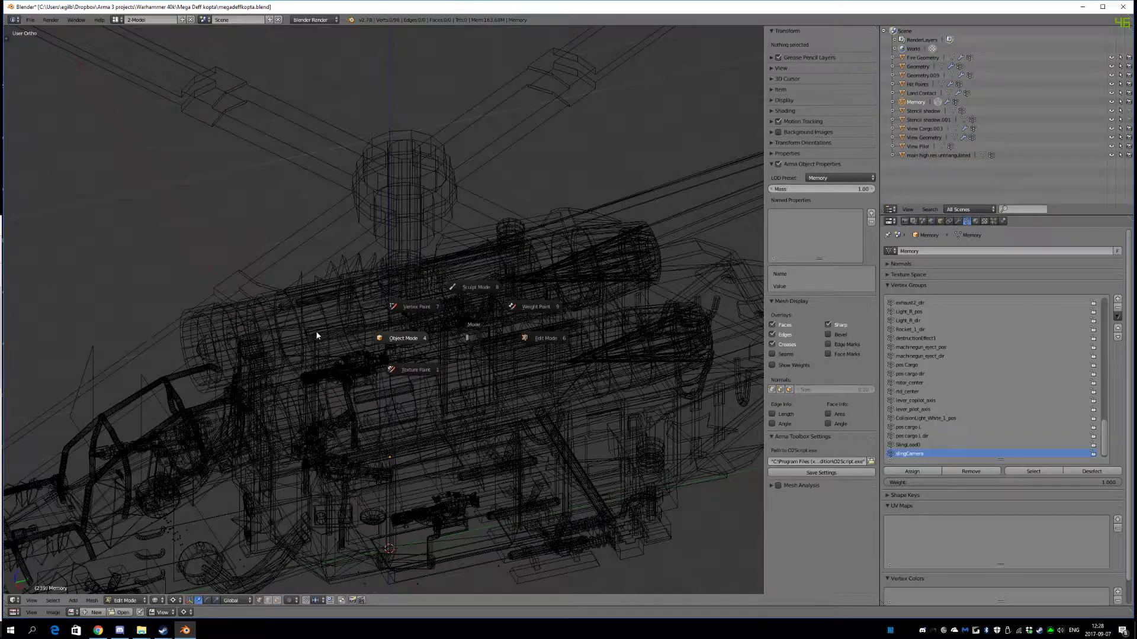
pyautogui.click(394, 338)
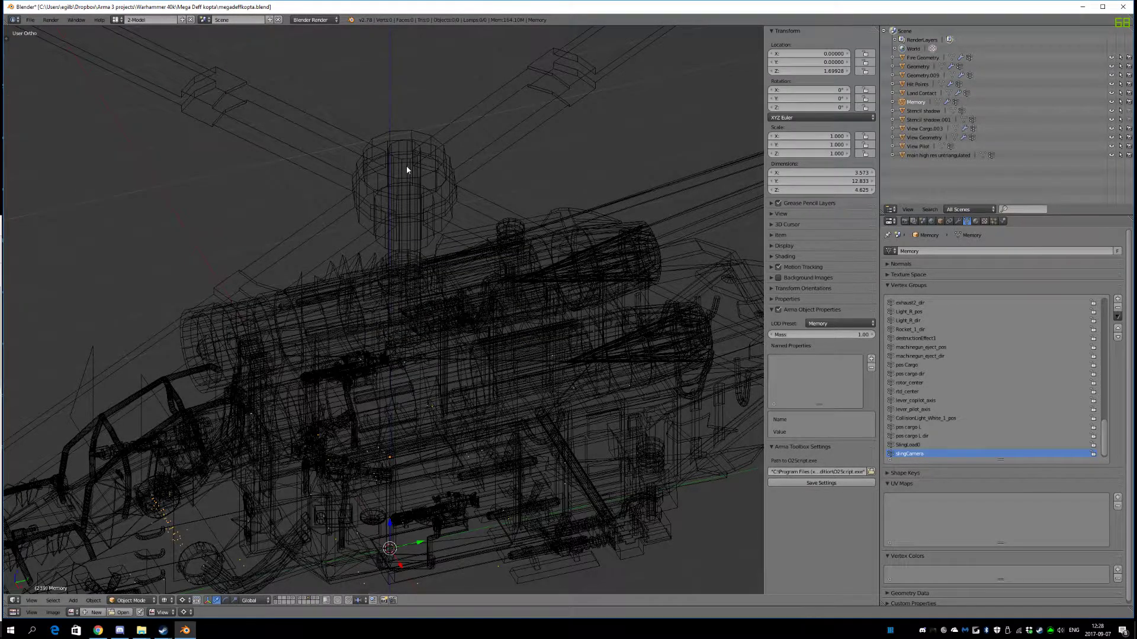
pyautogui.rightClick(406, 170)
pyautogui.press('Tab')
pyautogui.click(491, 164)
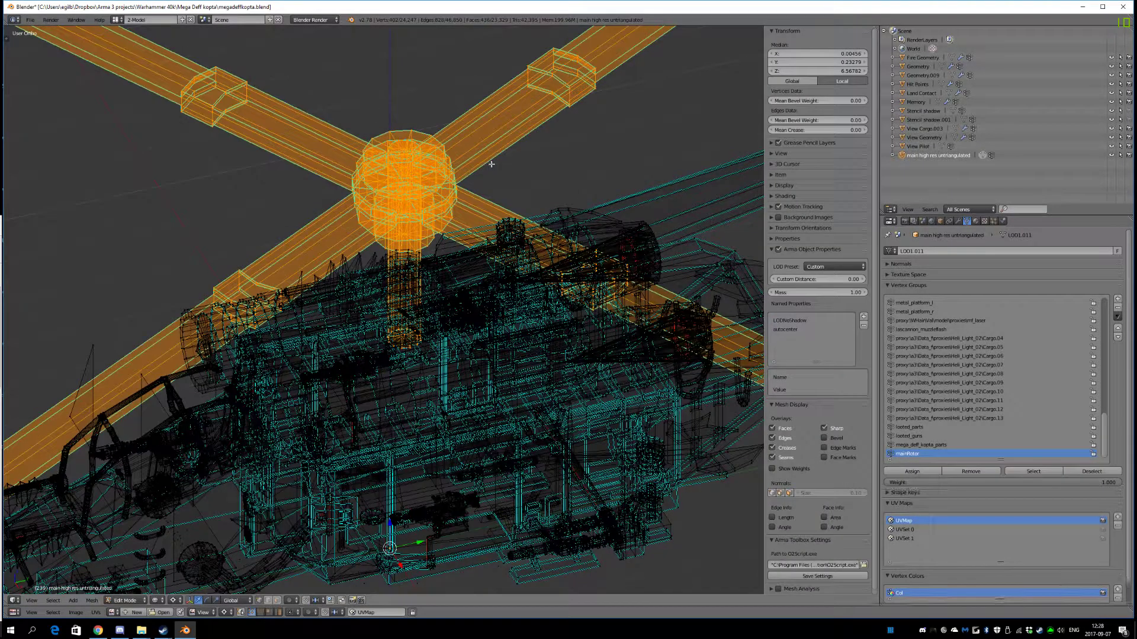
pyautogui.press('z')
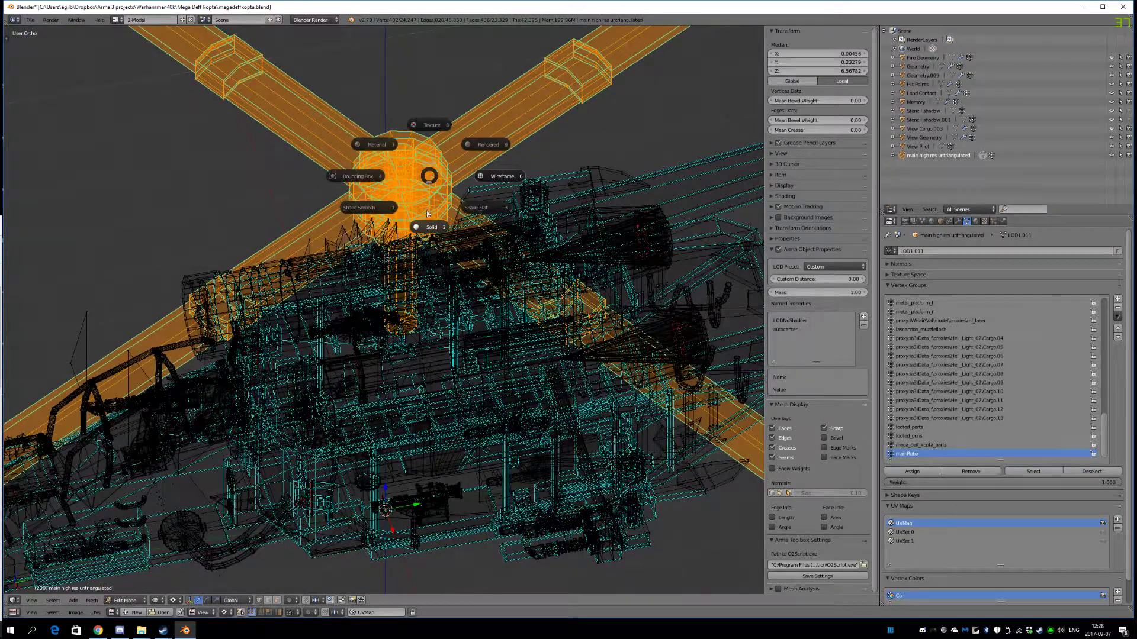
pyautogui.click(430, 234)
pyautogui.scroll(10, 430, 234)
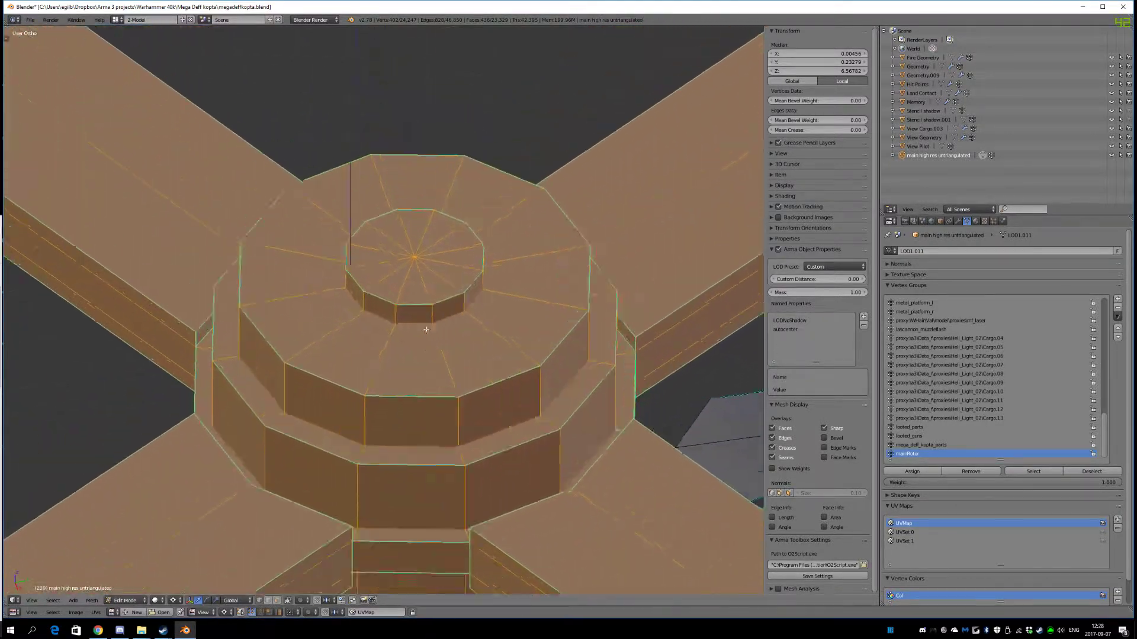
# - Select the centre vertex on top of the main rotor hub and snap the 3D cursor to it
pyautogui.rightClick(432, 260)
pyautogui.moveTo(433, 260); pyautogui.dragTo(456, 198, button='middle')
pyautogui.scroll(4, 456, 197)
pyautogui.scroll(-4, 432, 293)
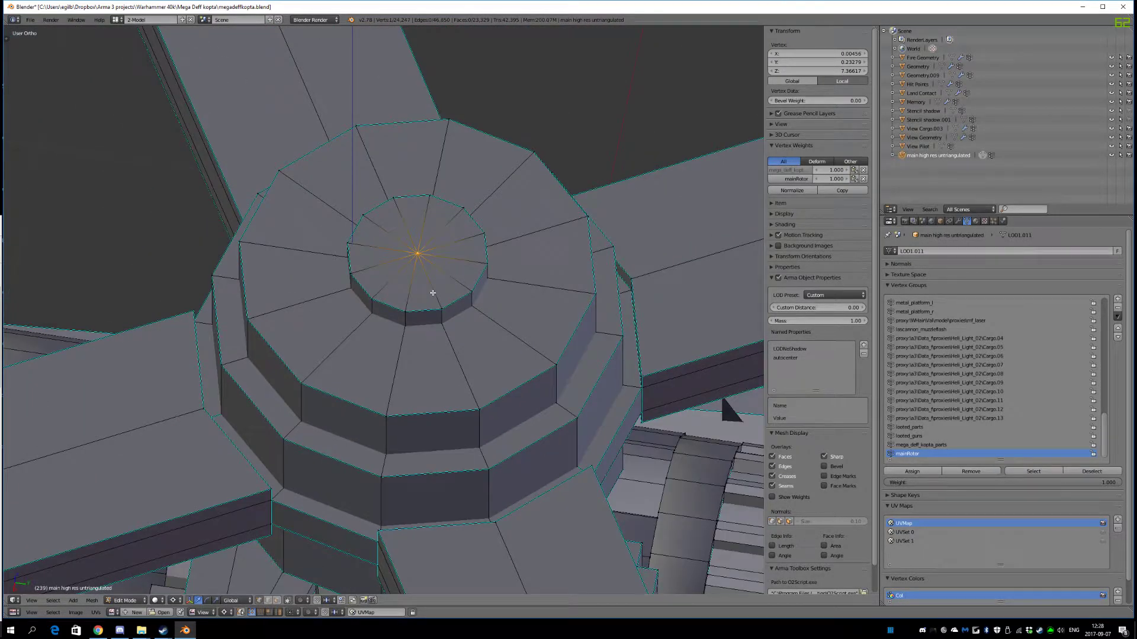
pyautogui.hotkey('shift', 's')
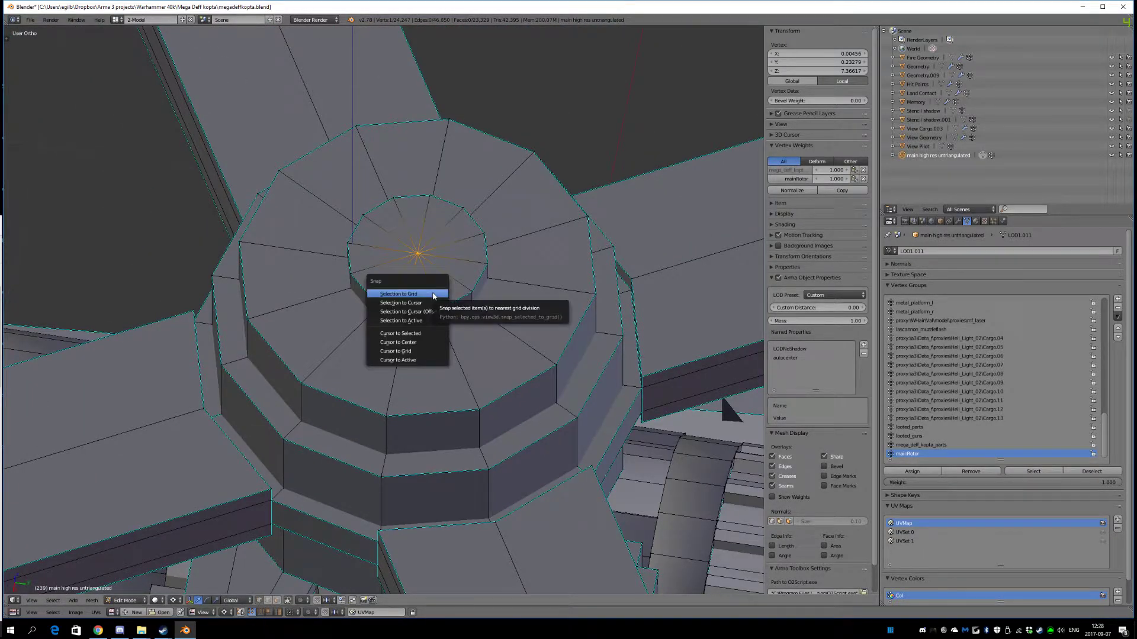
pyautogui.click(420, 335)
pyautogui.scroll(-5, 418, 330)
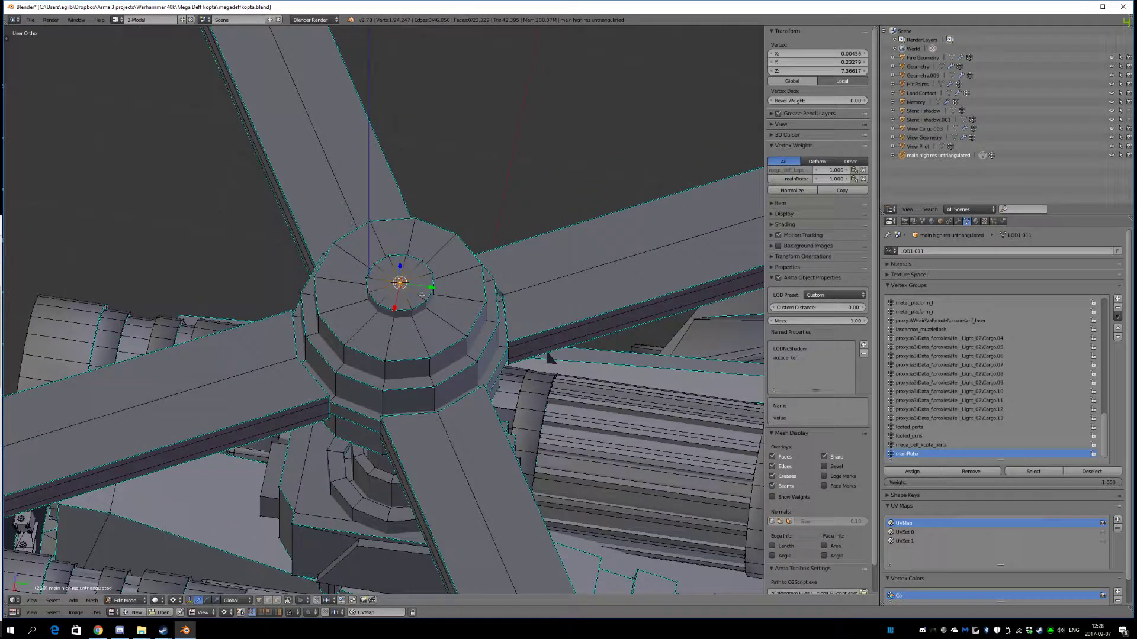
# - Return the high-res helicopter mesh to Object Mode and open Memory in Edit Mode with wireframe display
pyautogui.scroll(-4, 382, 372)
pyautogui.keyDown('shift'); pyautogui.moveTo(382, 372); pyautogui.dragTo(424, 225, button='middle'); pyautogui.keyUp('shift')
pyautogui.moveTo(384, 430); pyautogui.dragTo(433, 393, button='middle')
pyautogui.press('Tab')
pyautogui.click(367, 396)
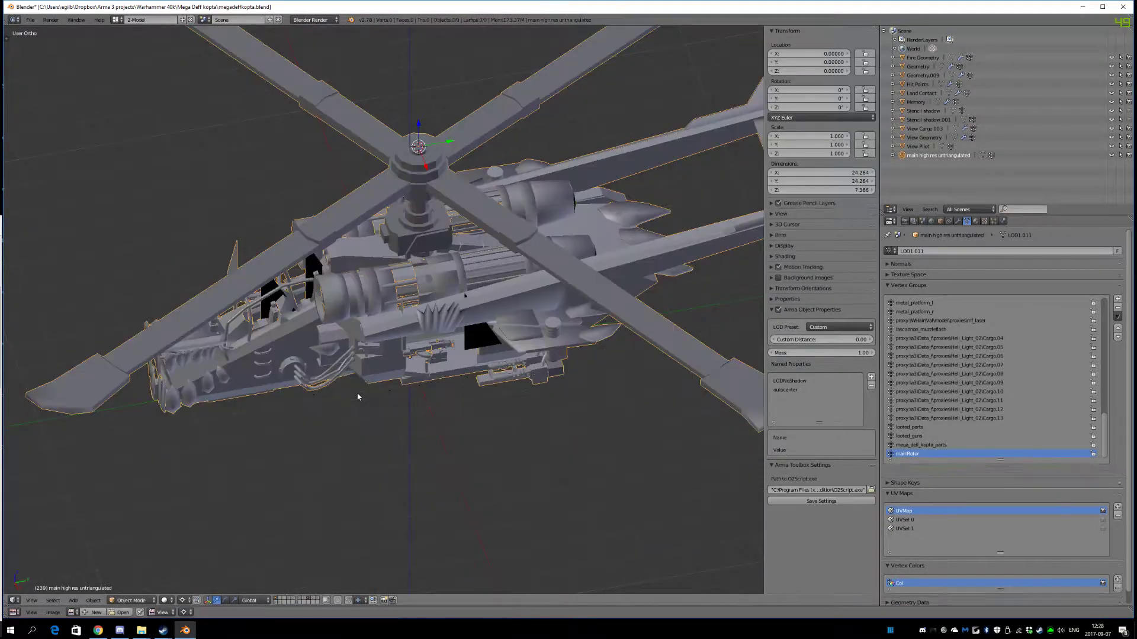
pyautogui.rightClick(314, 416)
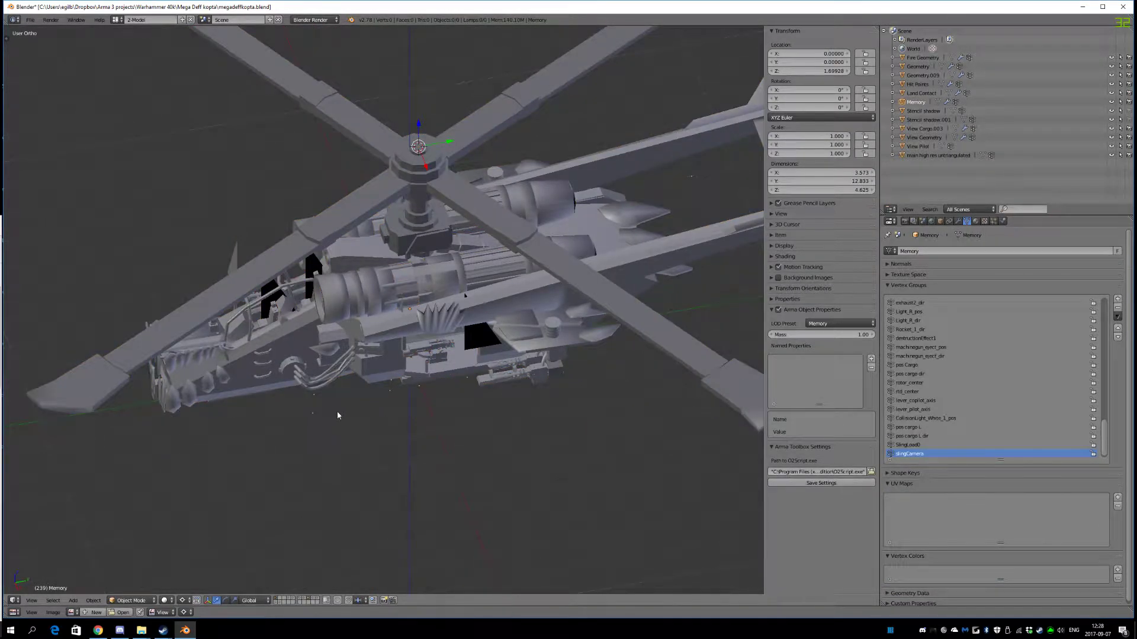
pyautogui.press('Tab')
pyautogui.click(432, 418)
pyautogui.press('z')
pyautogui.click(488, 395)
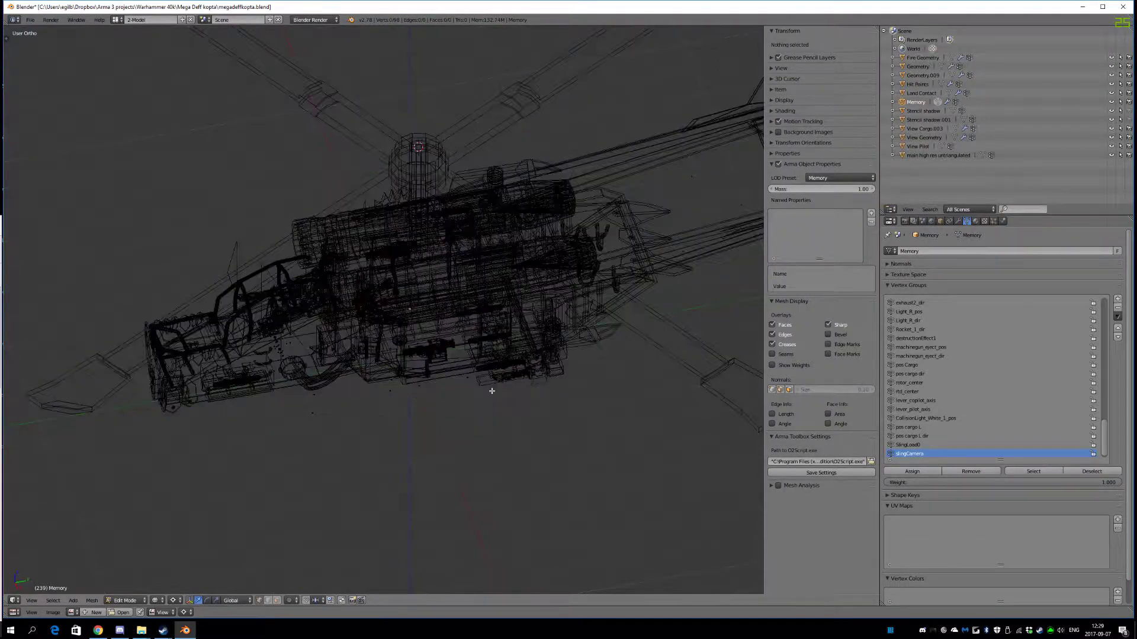
# - Box-select the single Memory point inside the engine housing in the right orthographic view
pyautogui.scroll(2, 479, 309)
pyautogui.press('a')
pyautogui.moveTo(447, 317); pyautogui.dragTo(434, 272, button='middle')
pyautogui.scroll(2, 452, 280)
pyautogui.scroll(4, 452, 280)
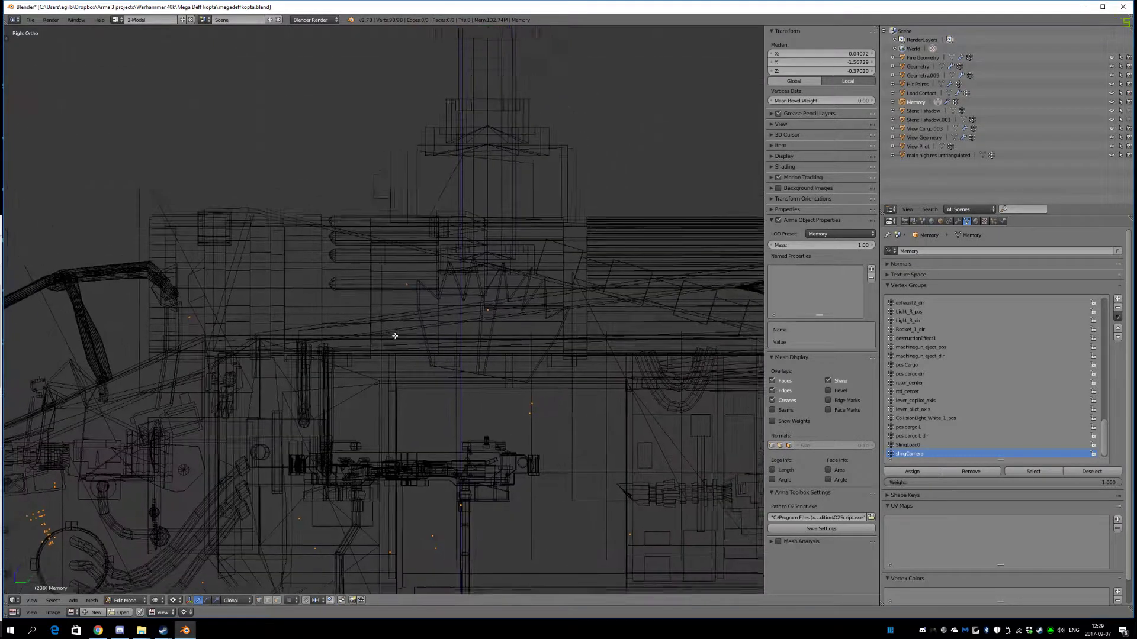
pyautogui.press('a')
pyautogui.press('b')
pyautogui.moveTo(424, 266); pyautogui.dragTo(386, 321)
pyautogui.scroll(-1, 978, 404)
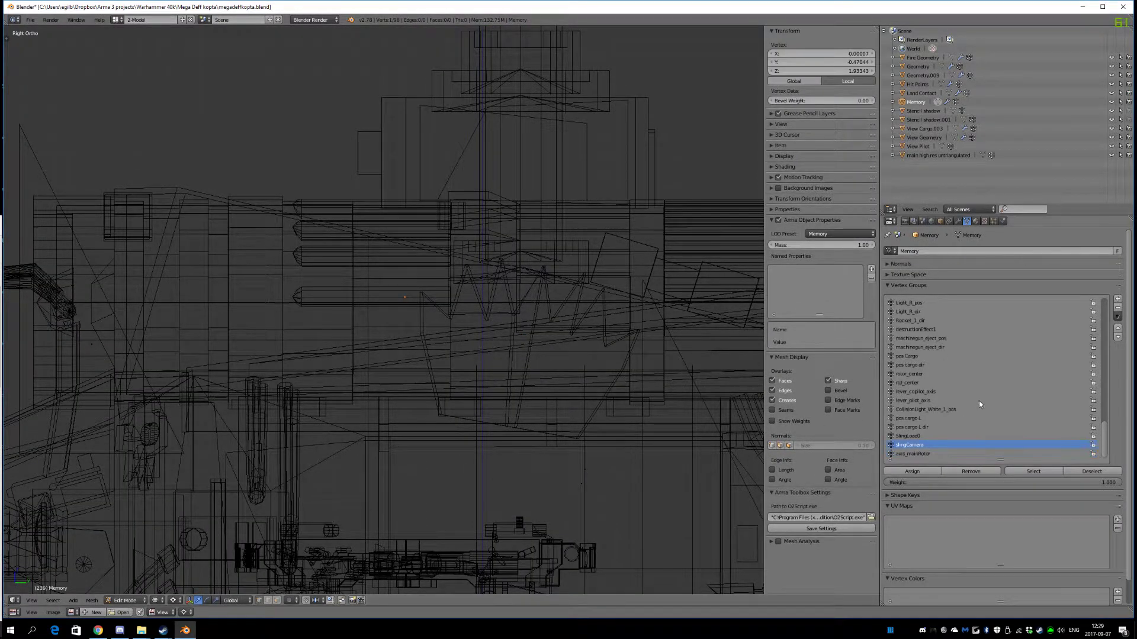
# - Try to snap the selected slingCamera and axis_mainRotor points to the 3D cursor on the rotor hub
pyautogui.click(1024, 468)
pyautogui.click(949, 453)
pyautogui.click(1033, 472)
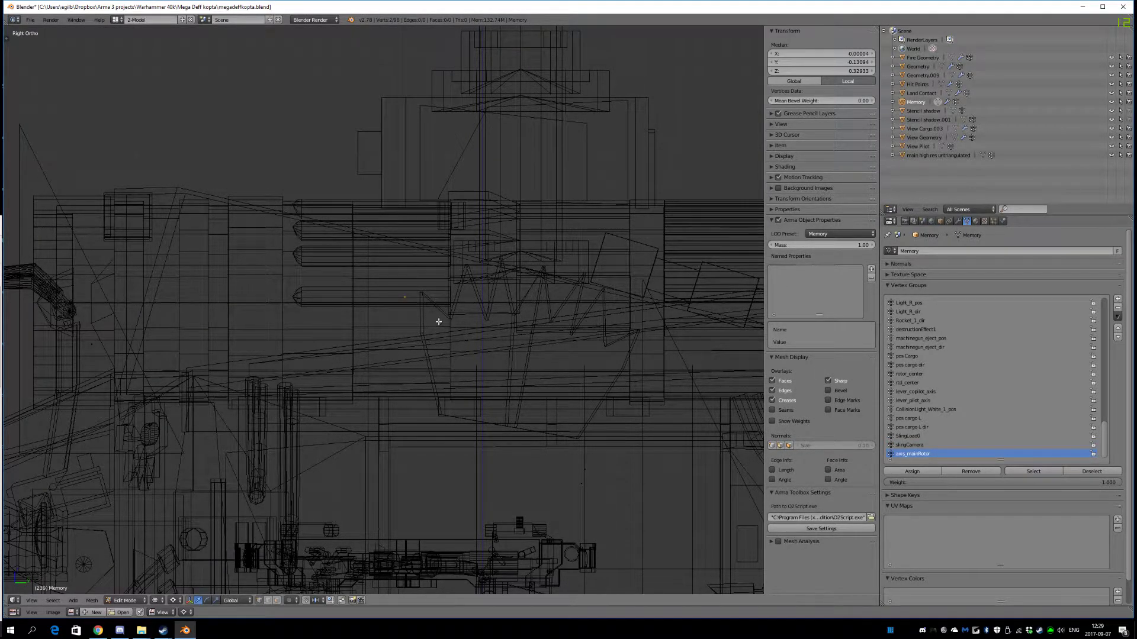
pyautogui.hotkey('shift', 's')
pyautogui.click(440, 276)
pyautogui.scroll(-5, 439, 276)
pyautogui.scroll(3, 420, 331)
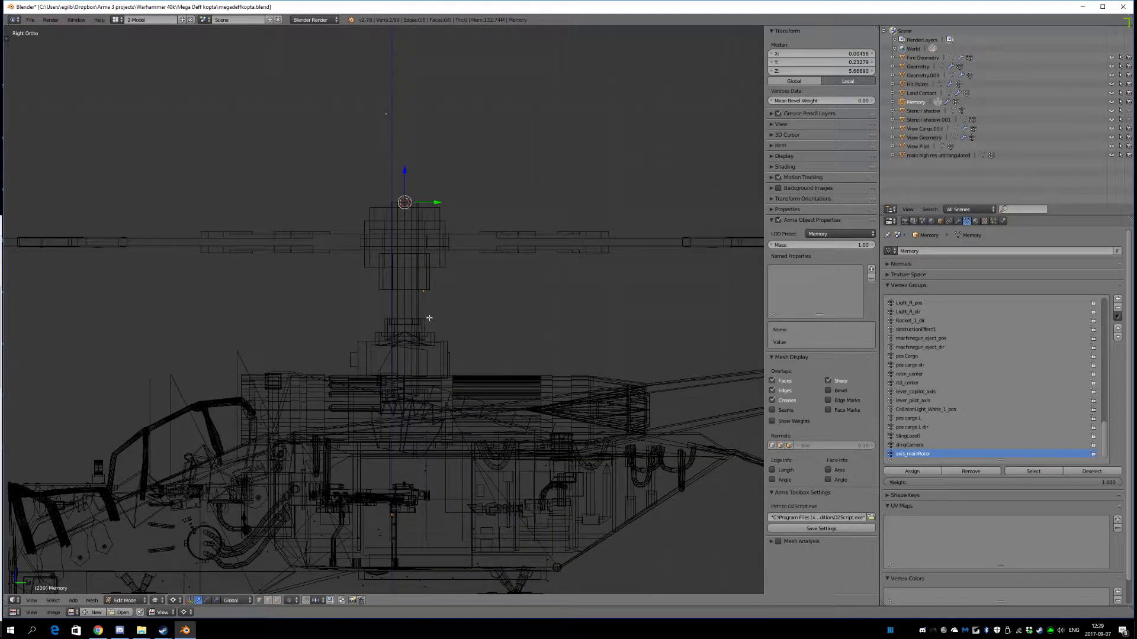
pyautogui.scroll(2, 430, 317)
pyautogui.scroll(-5, 438, 314)
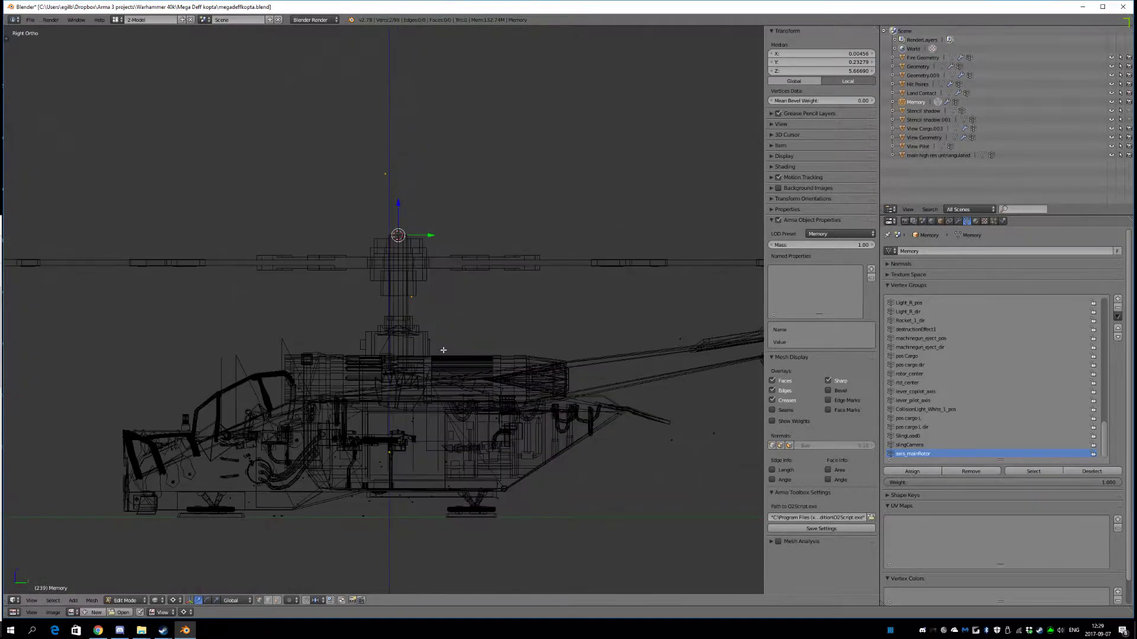
# - Undo the snap of both points and check which point belongs to the axis_mainRotor group
pyautogui.scroll(4, 454, 304)
pyautogui.scroll(-3, 461, 334)
pyautogui.keyDown('shift'); pyautogui.moveTo(416, 422); pyautogui.dragTo(418, 284, button='middle'); pyautogui.keyUp('shift')
pyautogui.scroll(3, 416, 385)
pyautogui.press('a')
pyautogui.keyDown('ctrl'); pyautogui.moveTo(432, 464); pyautogui.dragTo(403, 501); pyautogui.keyUp('ctrl')
pyautogui.press('a')
pyautogui.press('b')
pyautogui.press('a')
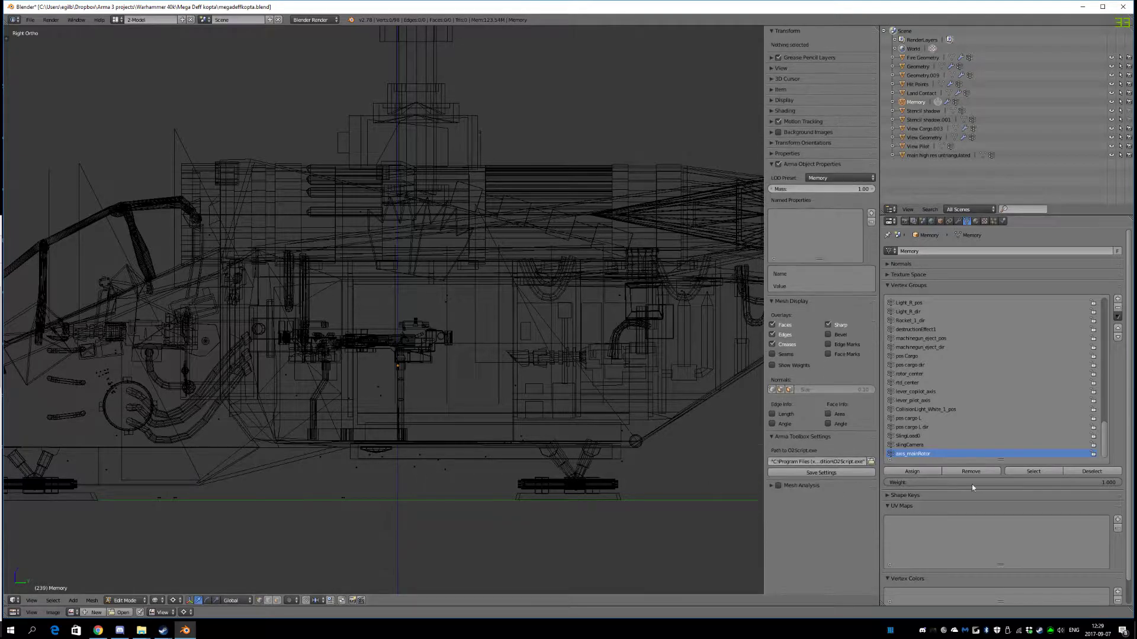
pyautogui.click(1039, 474)
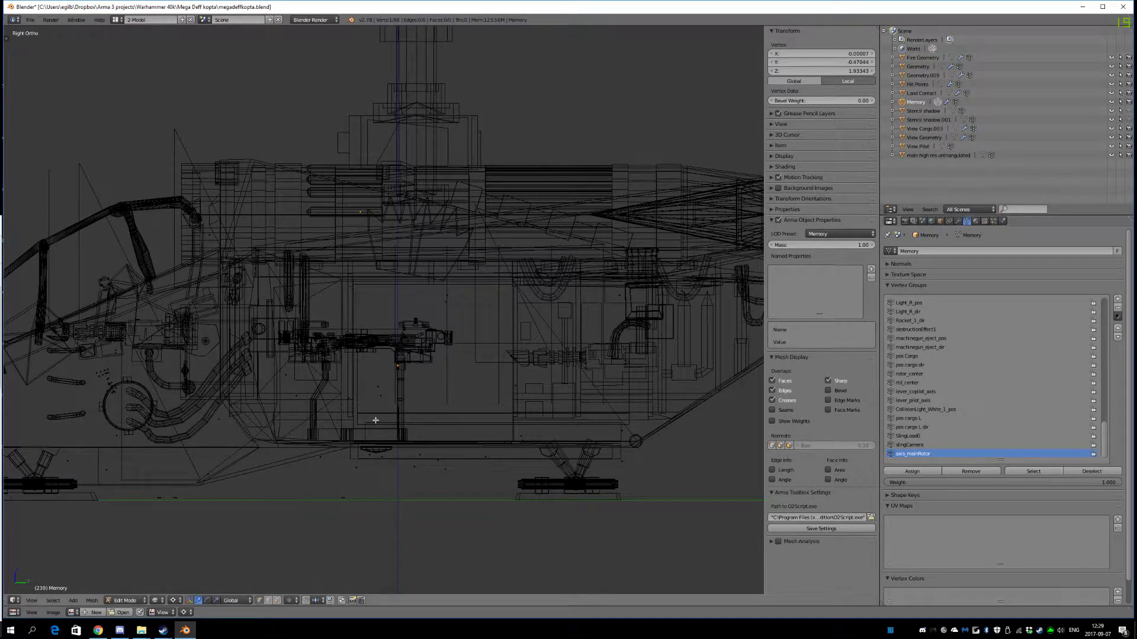
pyautogui.press('a')
# - Select only the axis_mainRotor group's point in Memory and snap it to the 3D cursor on the rotor hub
pyautogui.keyDown('shift'); pyautogui.moveTo(399, 268); pyautogui.dragTo(406, 338, button='middle'); pyautogui.keyUp('shift')
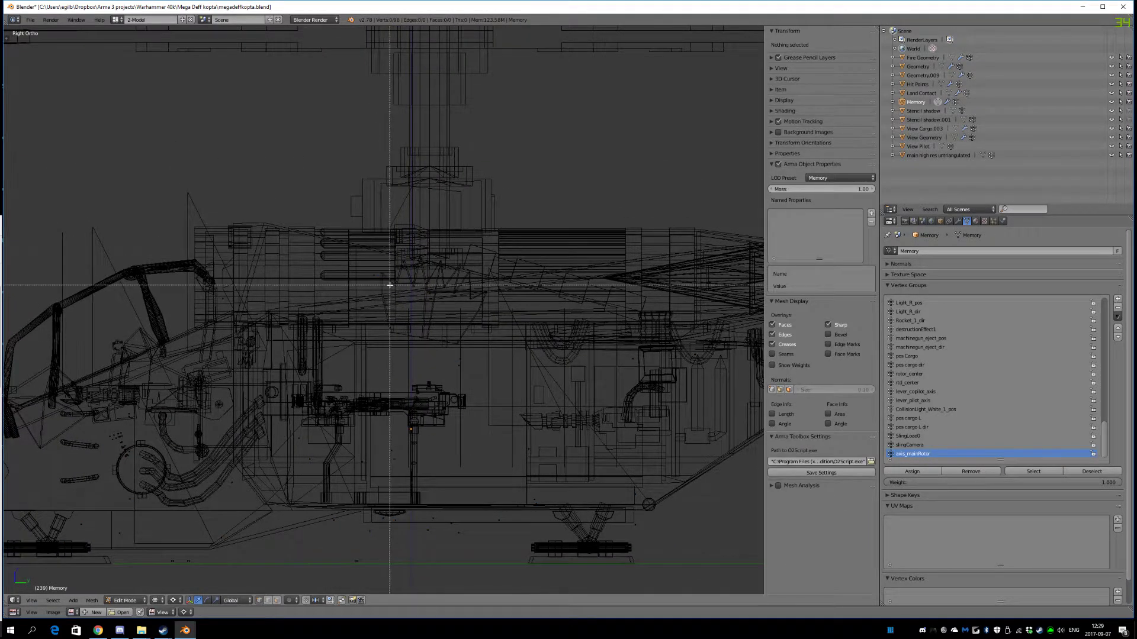
pyautogui.click(1034, 472)
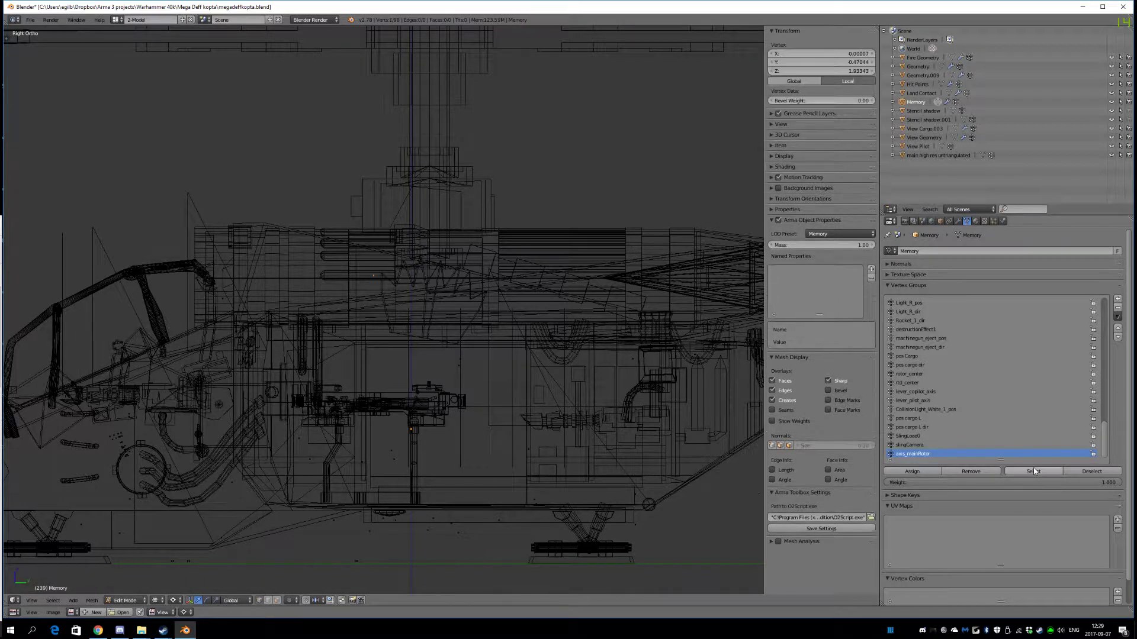
pyautogui.scroll(-5, 487, 436)
pyautogui.scroll(5, 488, 436)
pyautogui.scroll(1, 447, 334)
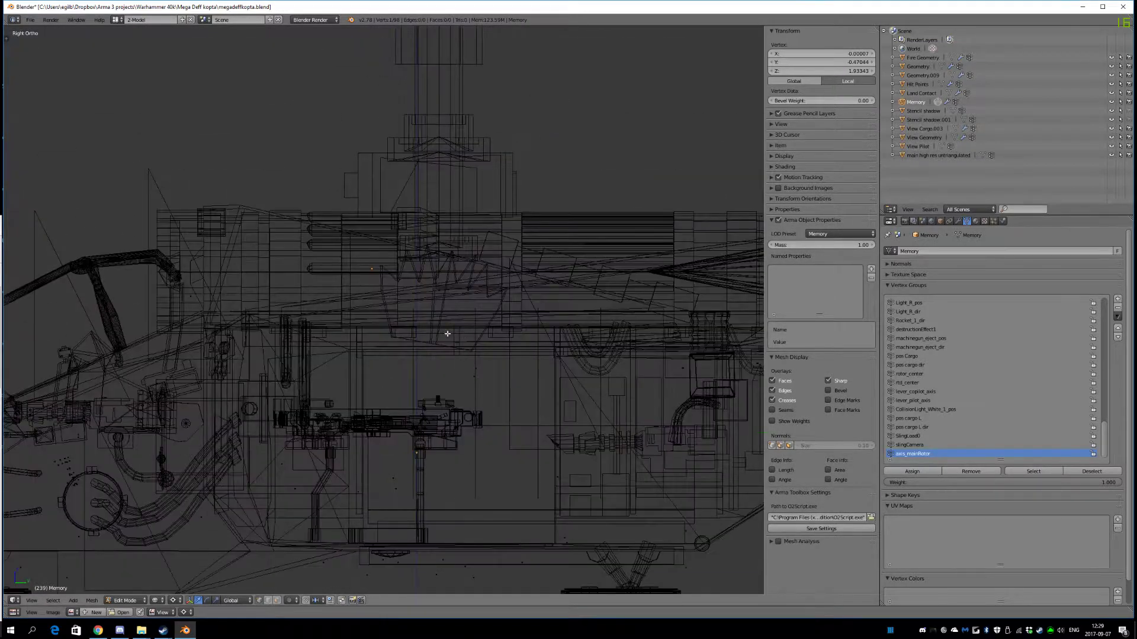
pyautogui.keyDown('shift'); pyautogui.moveTo(398, 290); pyautogui.dragTo(409, 446, button='middle'); pyautogui.keyUp('shift')
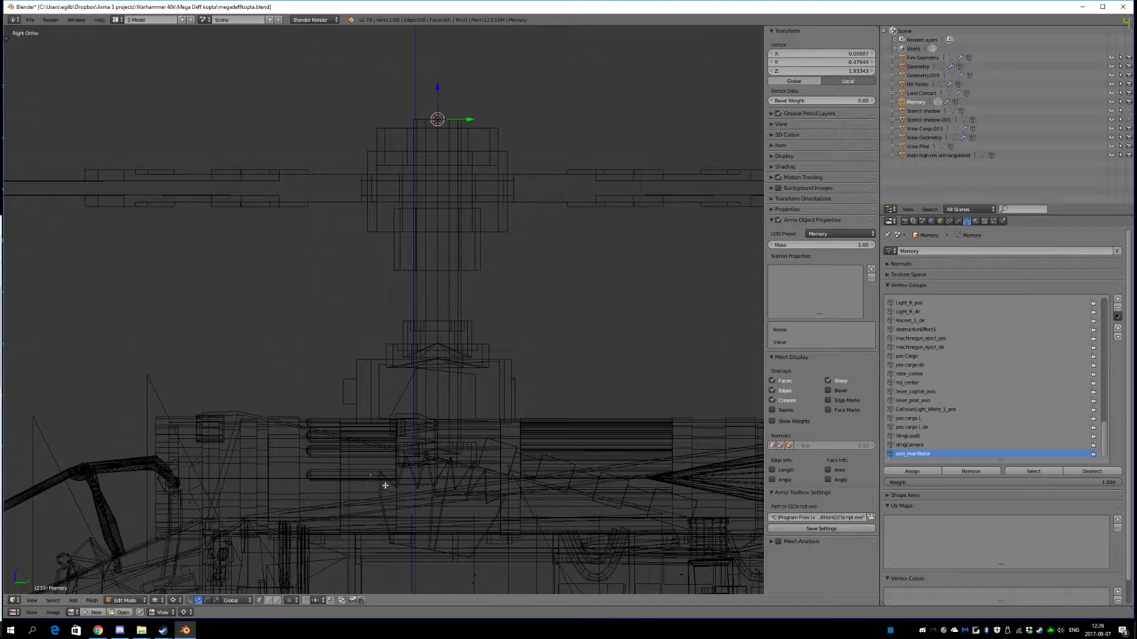
pyautogui.hotkey('shift', 's')
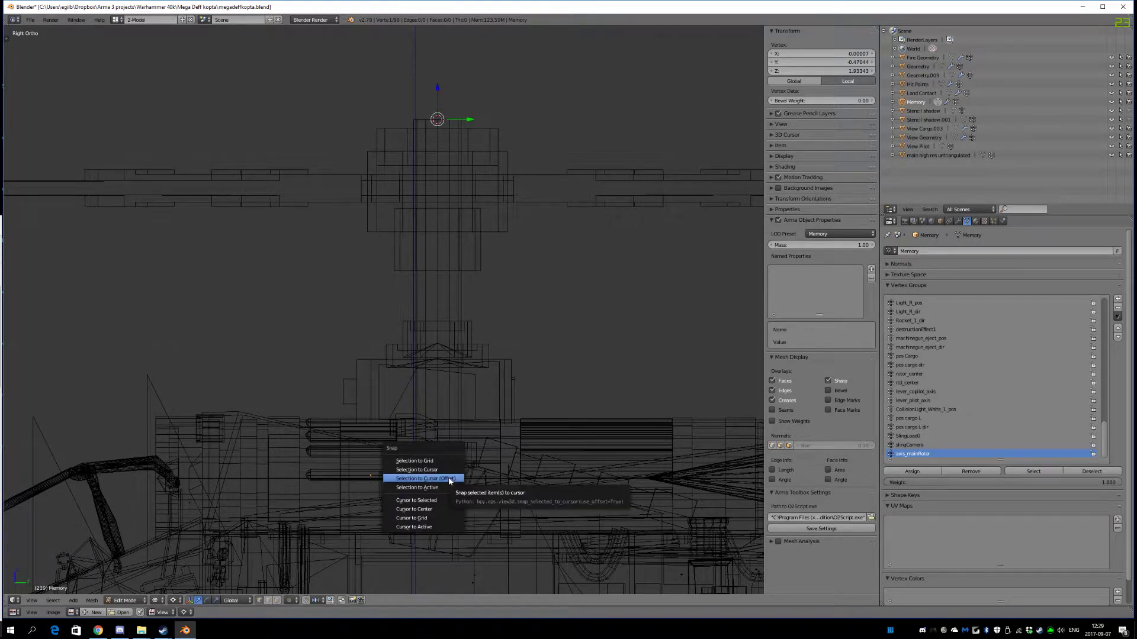
pyautogui.click(449, 475)
pyautogui.keyDown('shift'); pyautogui.moveTo(484, 295); pyautogui.dragTo(440, 448, button='middle'); pyautogui.keyUp('shift')
pyautogui.scroll(3, 416, 233)
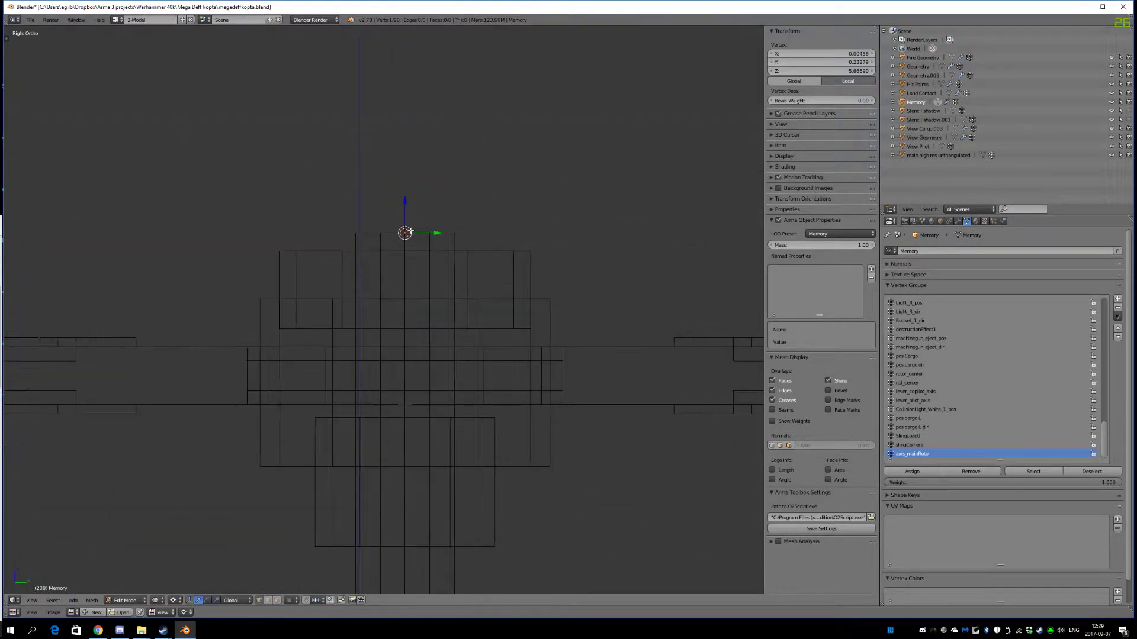
# - Duplicate the axis_mainRotor point and place the copy a short distance straight below it
pyautogui.scroll(-3, 398, 317)
pyautogui.hotkey('shift', 'd')
pyautogui.press('Escape')
pyautogui.press('g')
pyautogui.press('Escape')
# - Move both axis_mainRotor points straight down along Z to a median height of about 3.83
pyautogui.press('a')
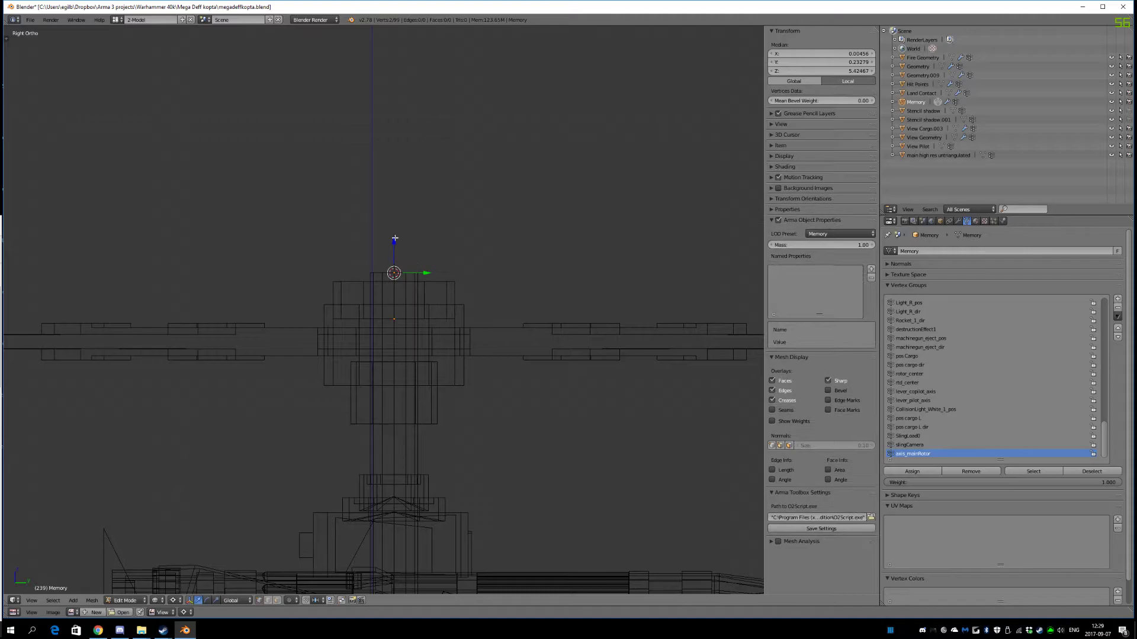
pyautogui.press('g')
pyautogui.press('z')
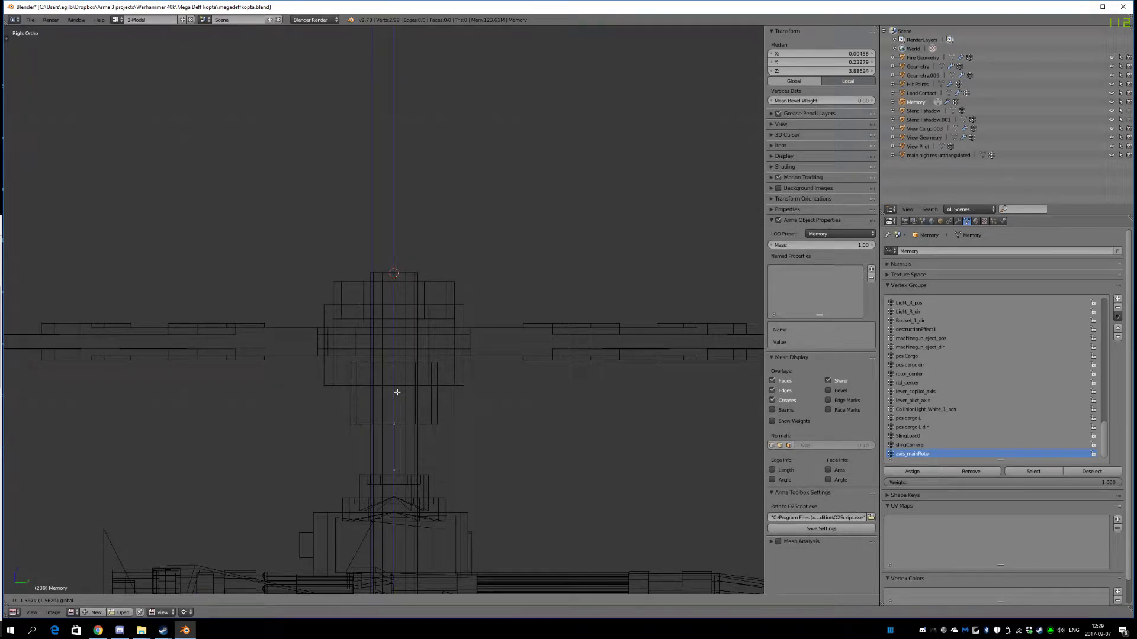
pyautogui.click(397, 392)
pyautogui.scroll(4, 418, 291)
pyautogui.scroll(-8, 388, 254)
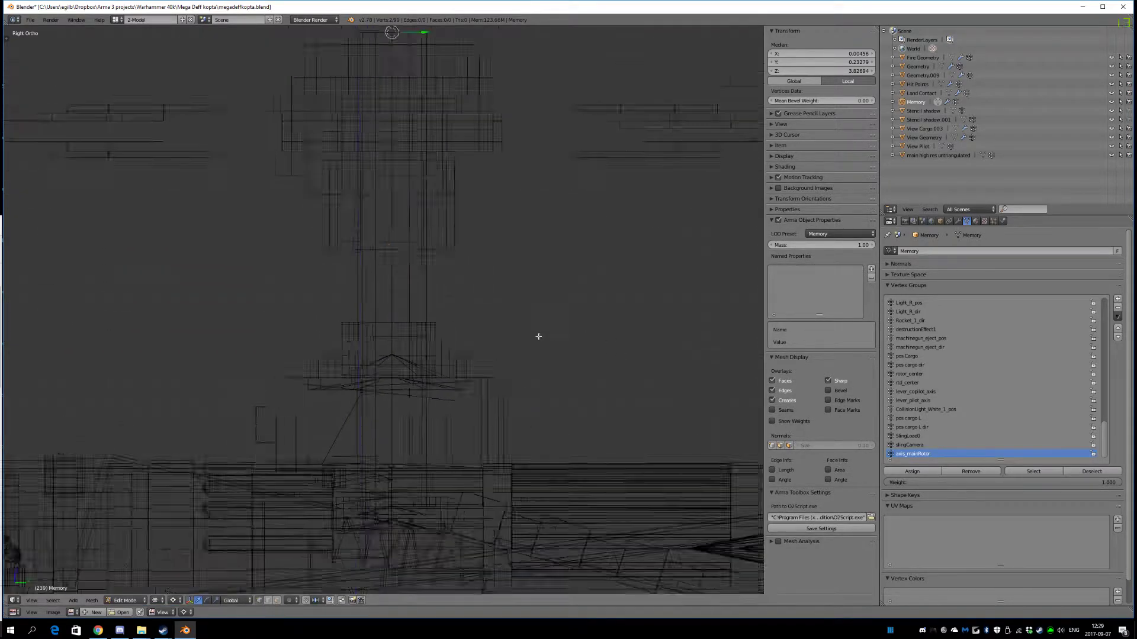
# - Save the scene over the existing megadeffkopta.blend file
pyautogui.moveTo(538, 335); pyautogui.dragTo(396, 391, button='middle')
pyautogui.scroll(3, 398, 385)
pyautogui.hotkey('ctrl', 's')
pyautogui.click(398, 385)
pyautogui.scroll(-3, 395, 391)
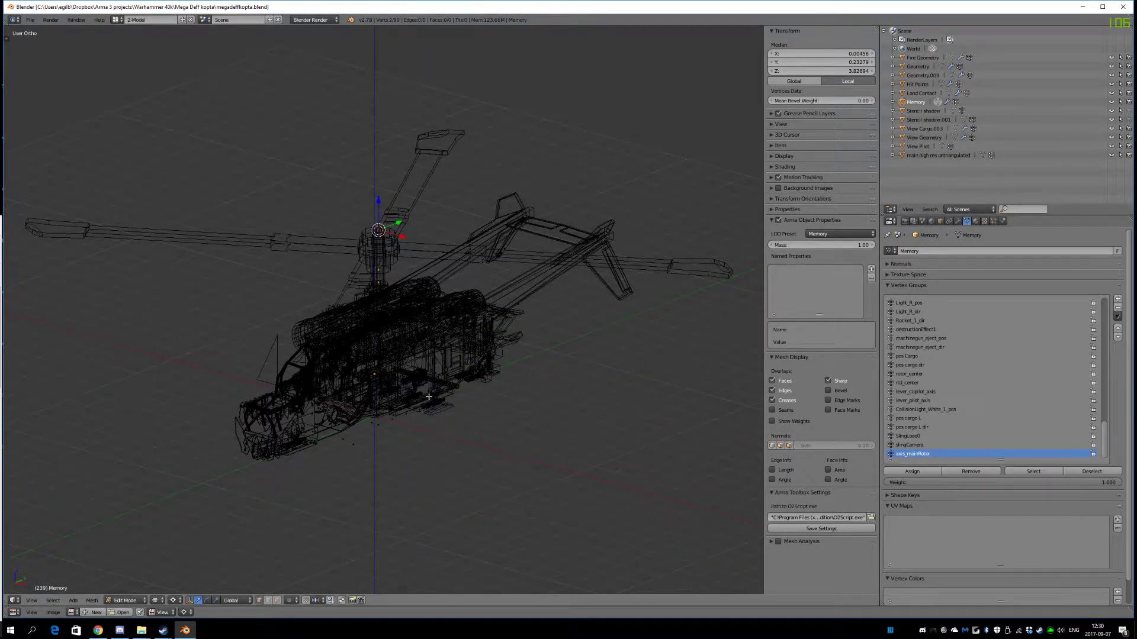
pyautogui.scroll(2, 362, 351)
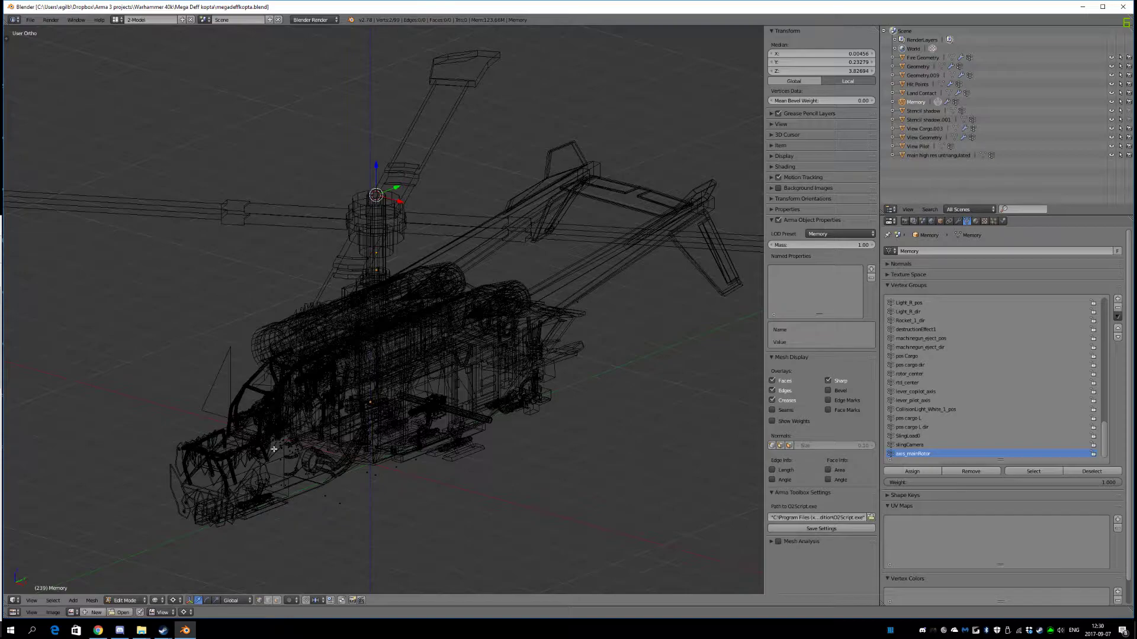
# - Switch to File Explorer and arrange the Test_Heli_01 and Mega deff kopta parts folder windows side by side
pyautogui.click(141, 631)
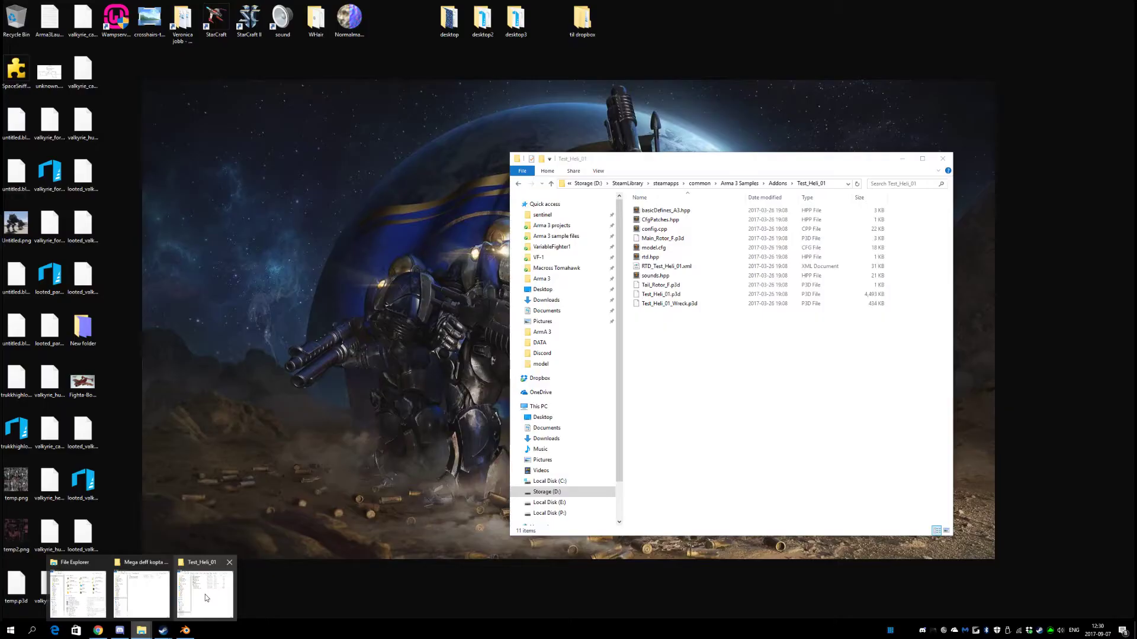
pyautogui.click(205, 594)
pyautogui.moveTo(832, 156); pyautogui.dragTo(903, 131)
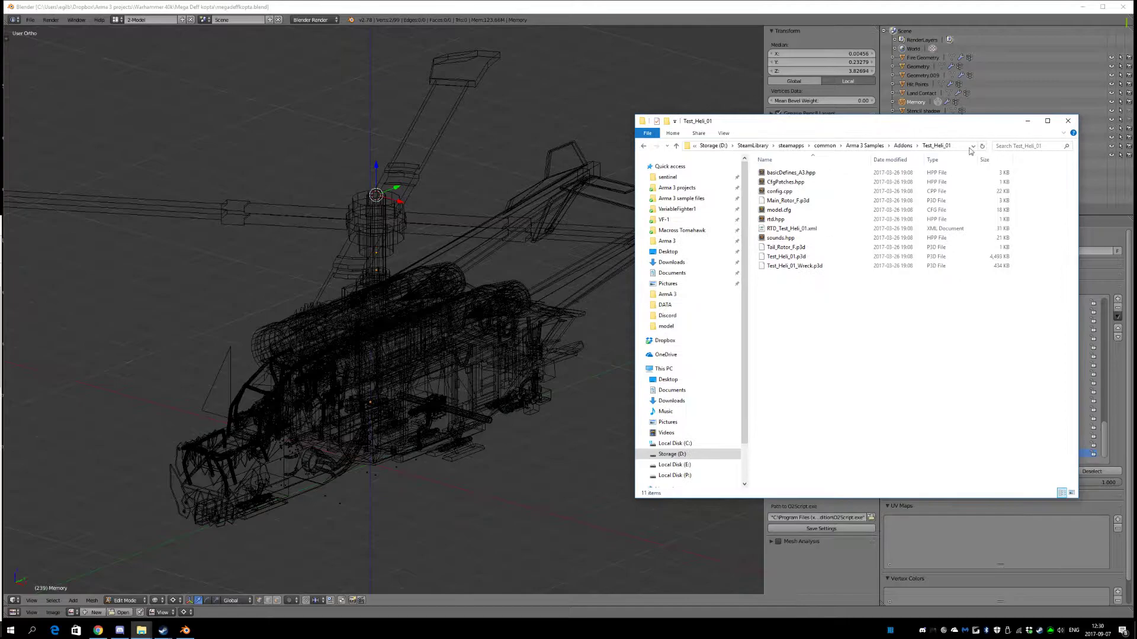
pyautogui.moveTo(141, 631)
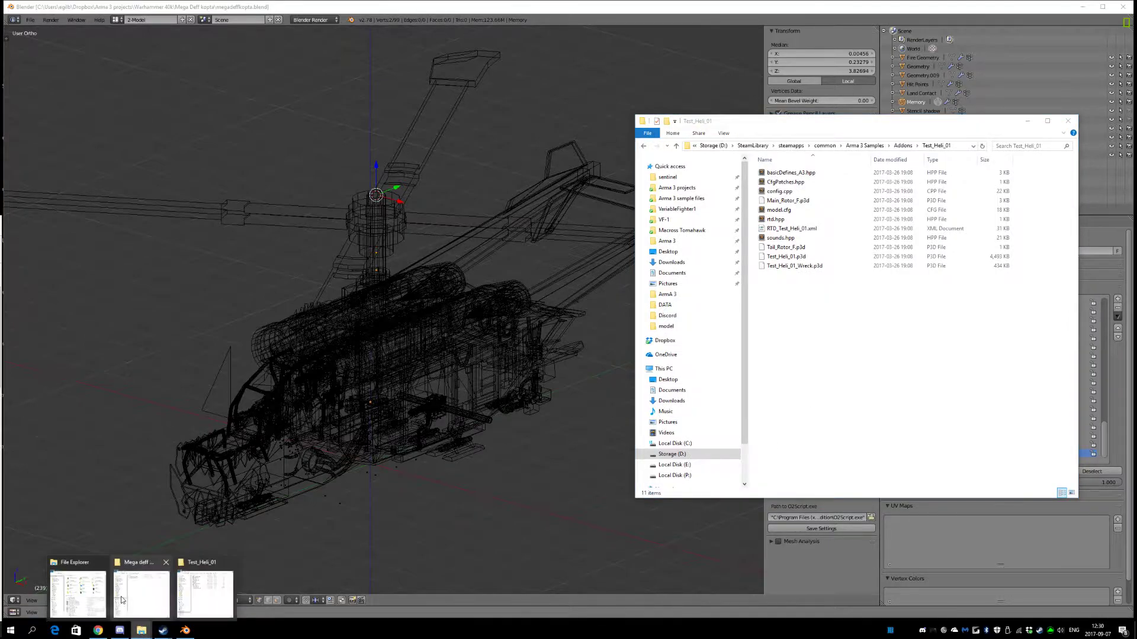
pyautogui.click(128, 601)
pyautogui.moveTo(681, 158); pyautogui.dragTo(312, 147)
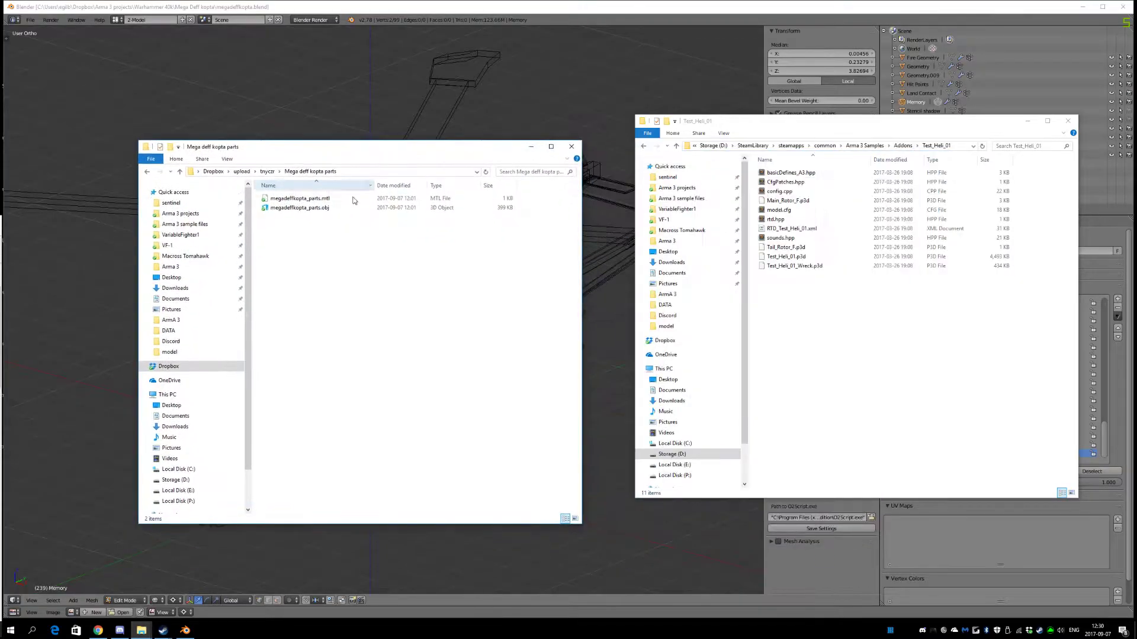
# - Open the P: drive beside the sample folder and permanently delete its old Test_Heli_01 folder
pyautogui.click(177, 501)
pyautogui.scroll(-3, 320, 388)
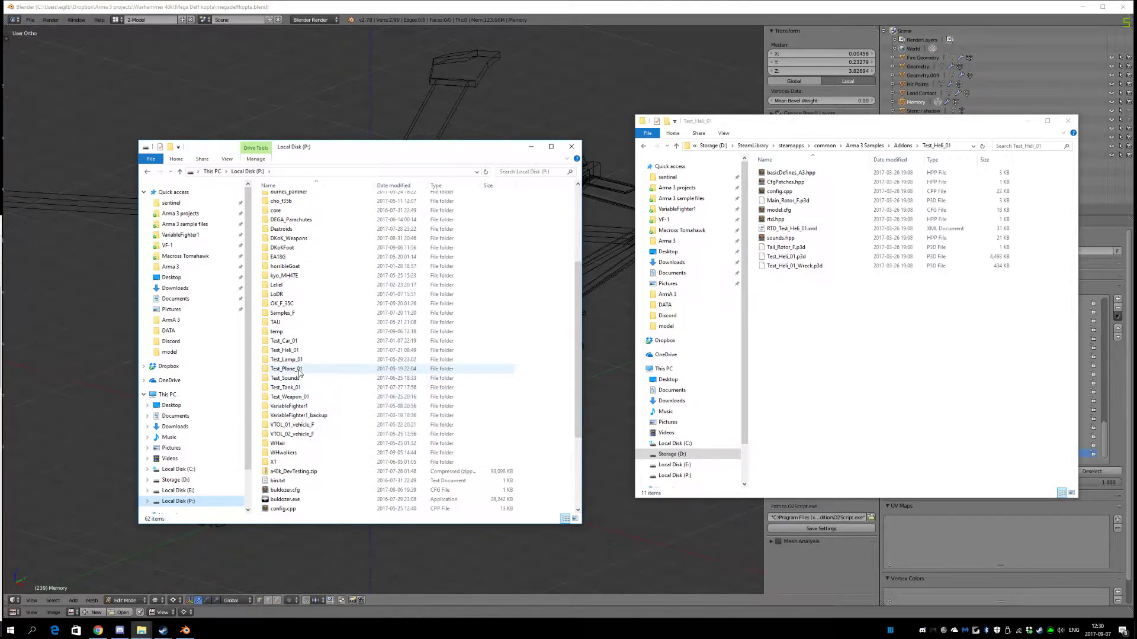
pyautogui.click(290, 351)
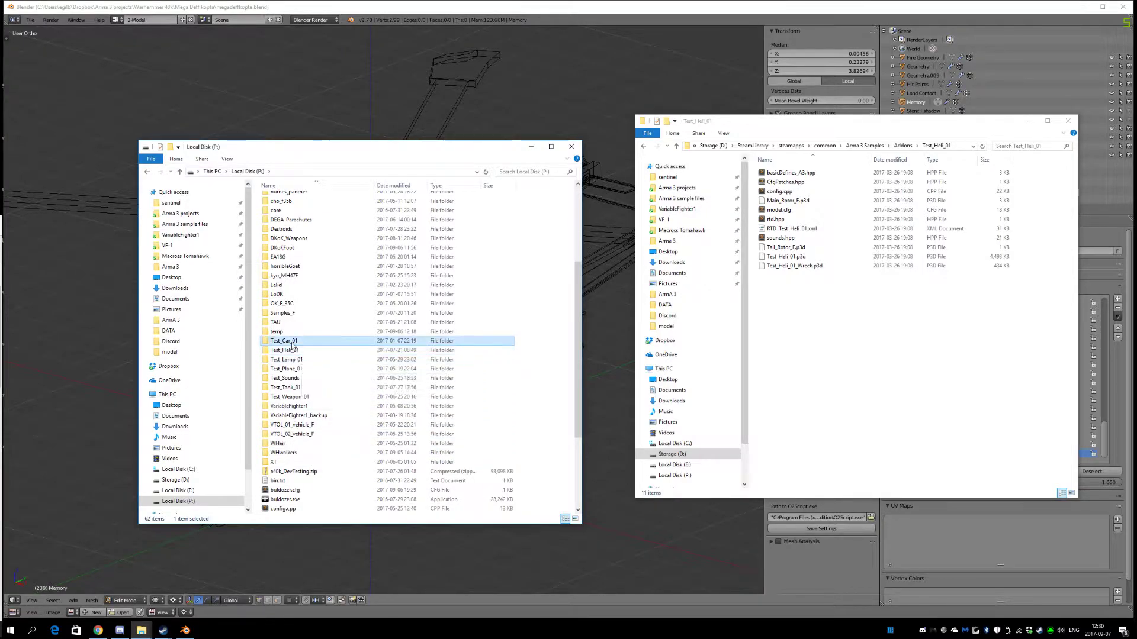
pyautogui.hotkey('shift', 'Delete')
pyautogui.press('Return')
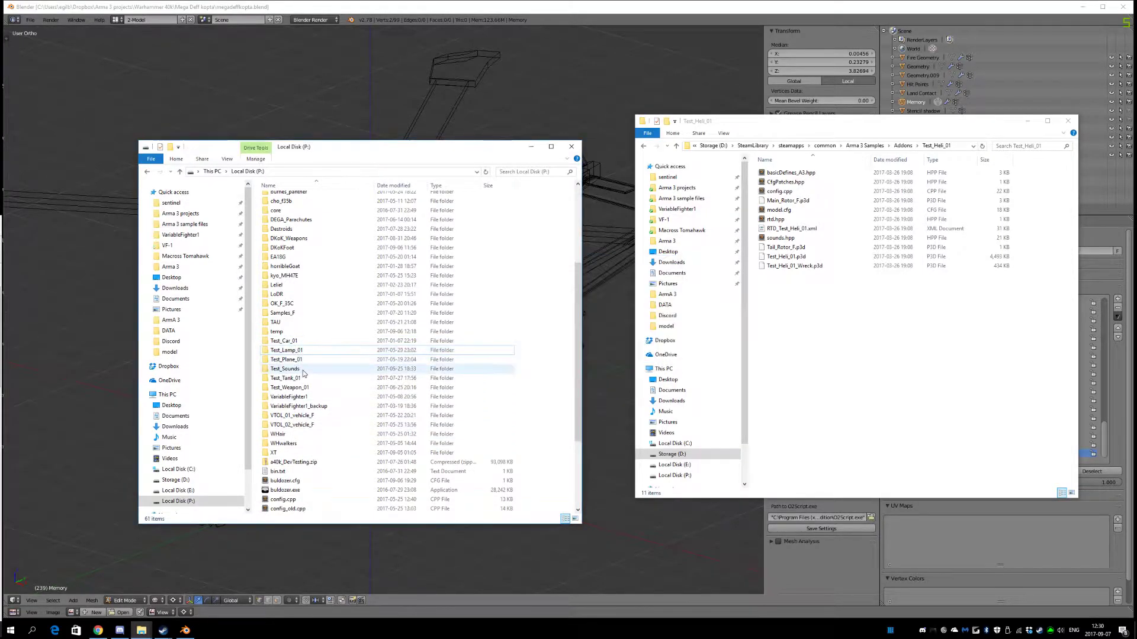
# - Copy the Test_Heli_01 folder from the Arma 3 Samples Addons folder to Local Disk (P:) and open the copy
pyautogui.click(903, 146)
pyautogui.moveTo(781, 256); pyautogui.dragTo(556, 397)
pyautogui.moveTo(557, 397); pyautogui.dragTo(557, 397, button='right')
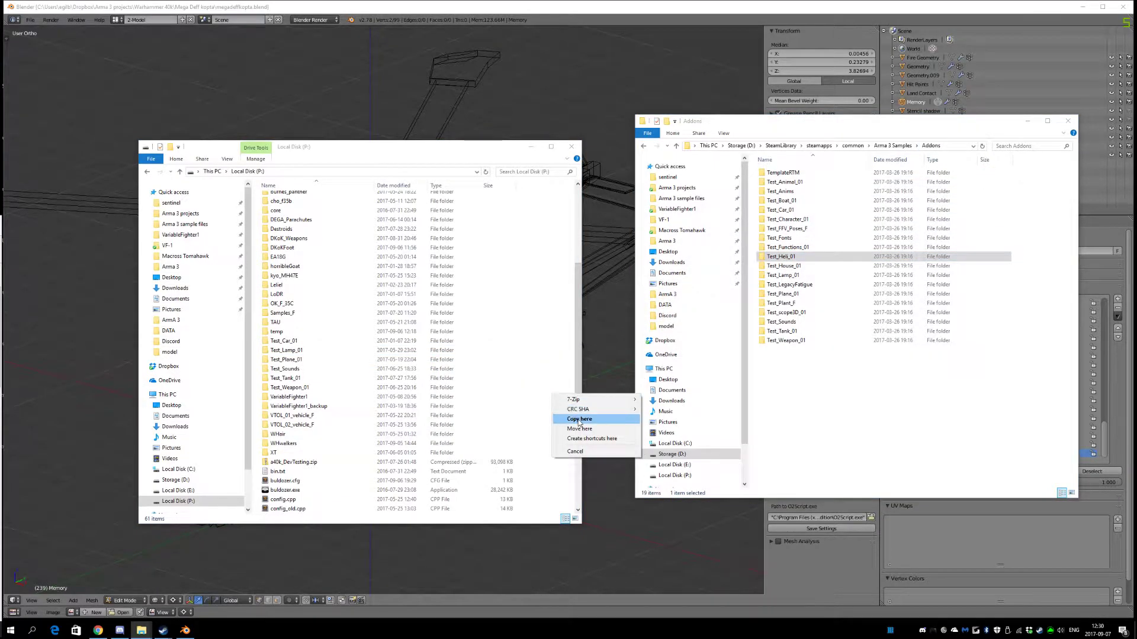
pyautogui.click(578, 420)
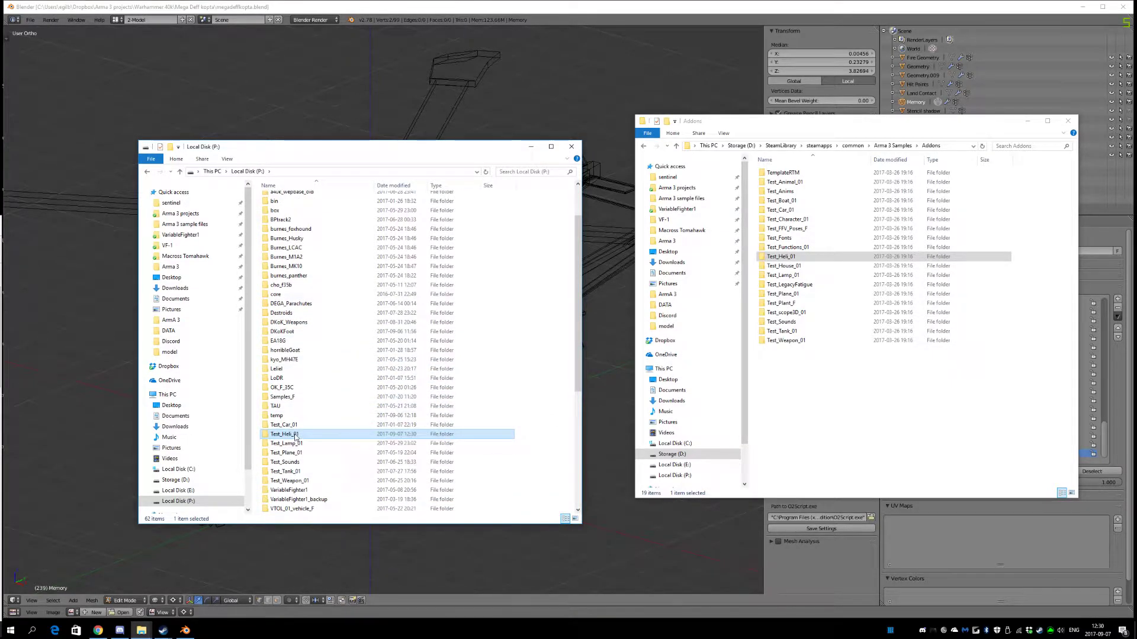
pyautogui.doubleClick(295, 436)
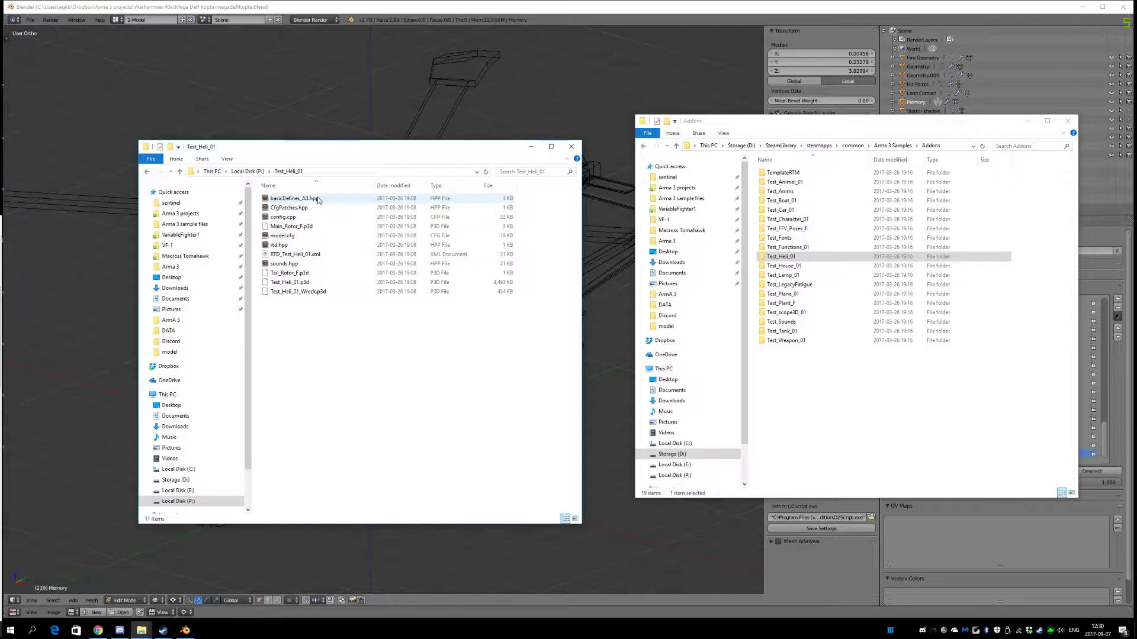
# - Open config.cpp from Test_Heli_01 in Sublime Text and close the other project's config.cpp
pyautogui.click(286, 222)
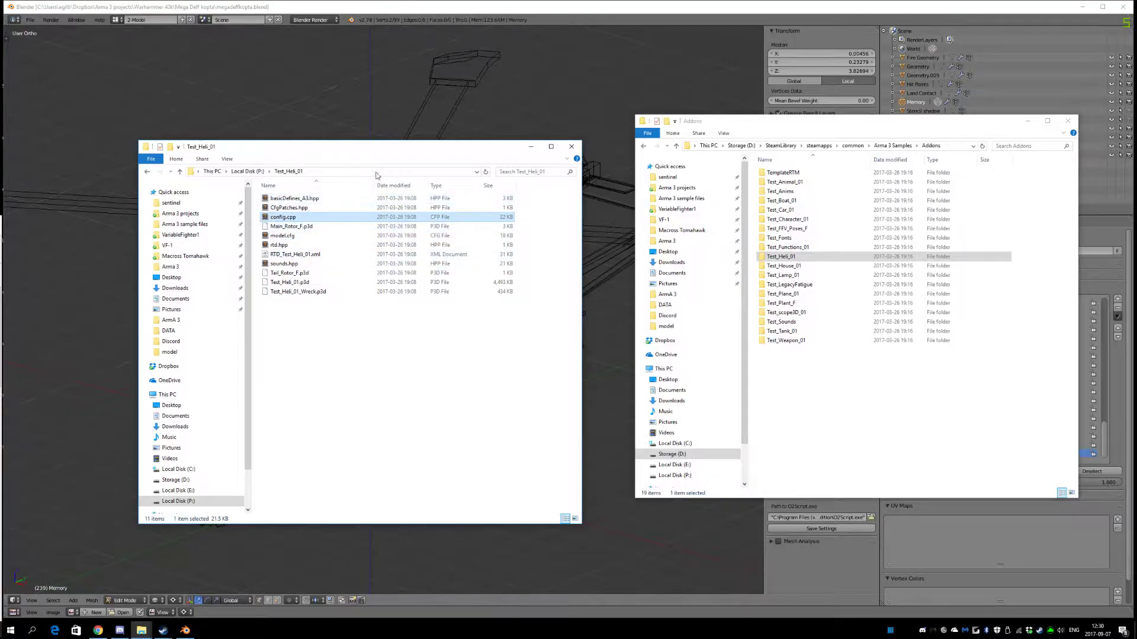
pyautogui.moveTo(369, 151); pyautogui.dragTo(391, 163)
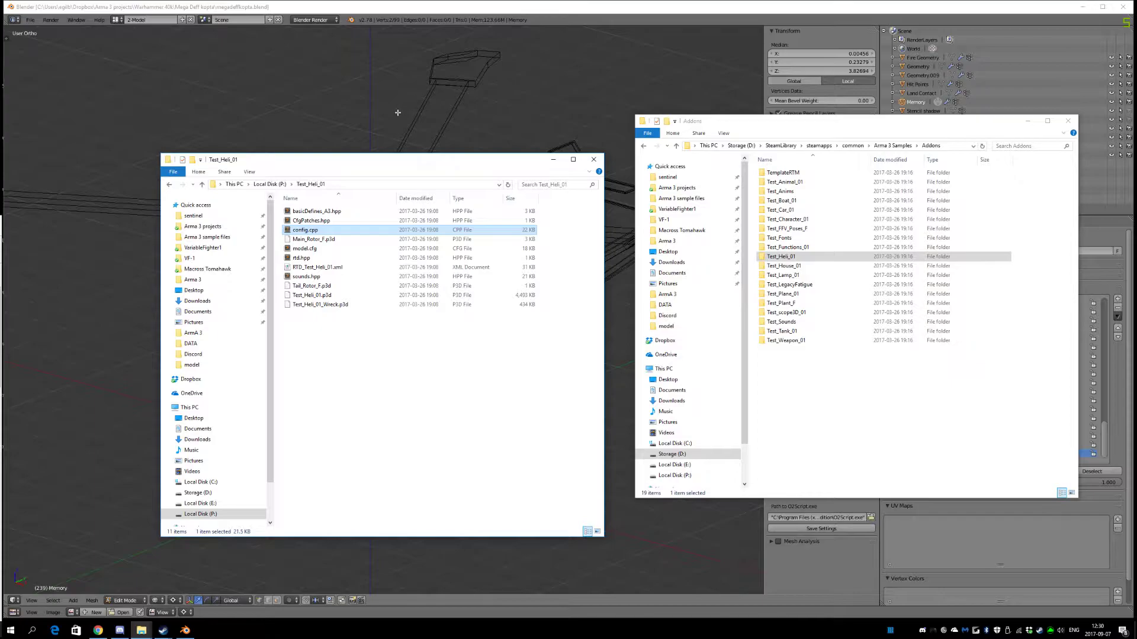
pyautogui.click(307, 248)
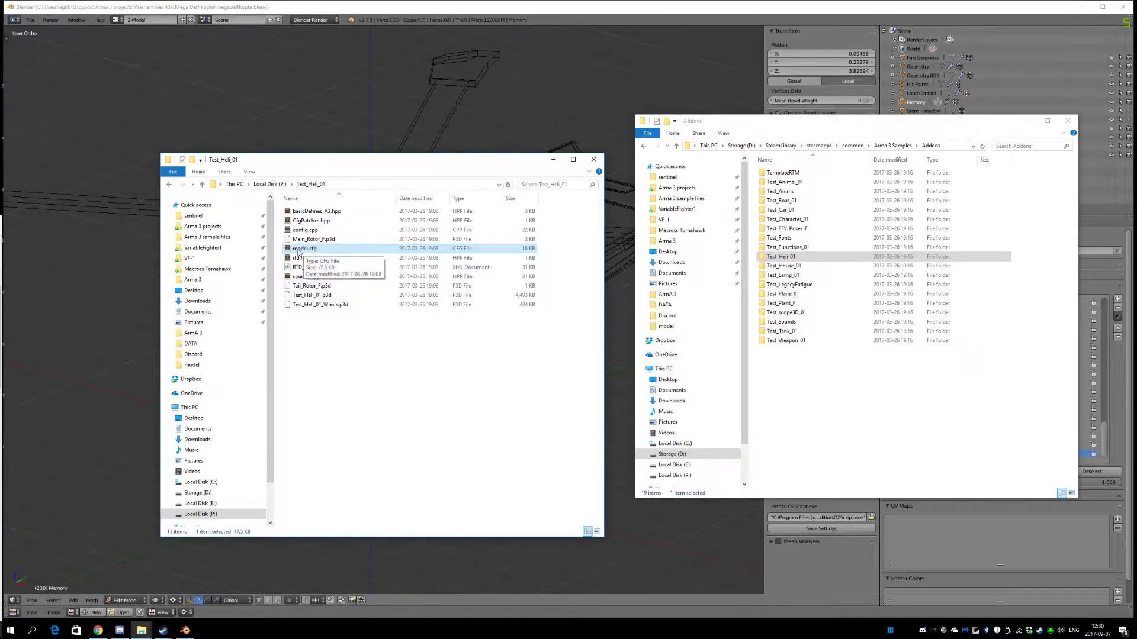
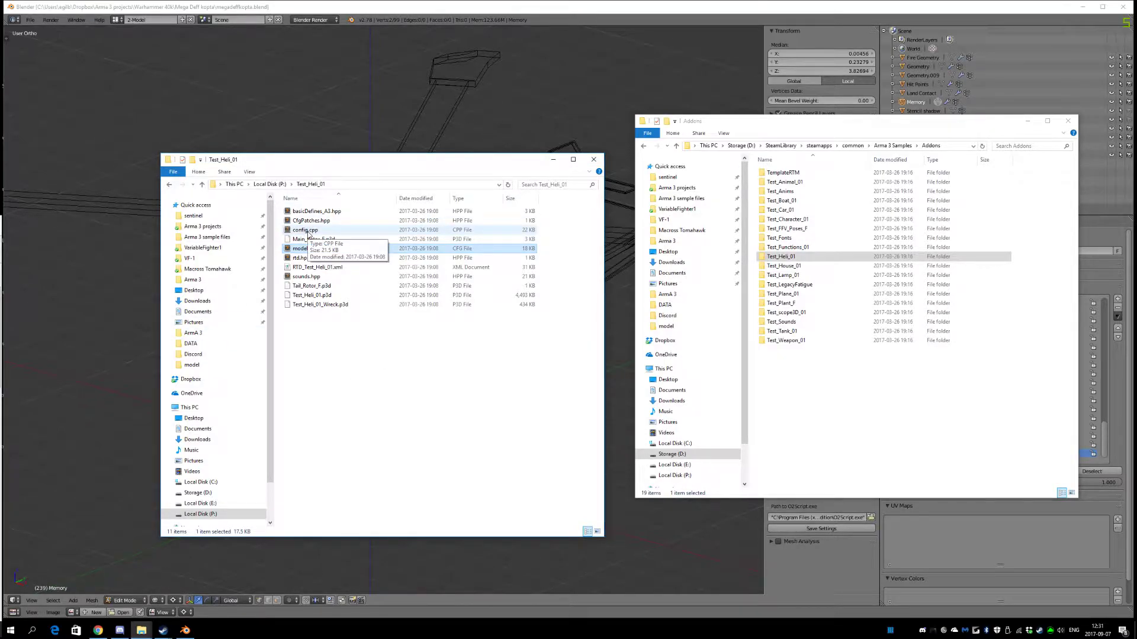
pyautogui.doubleClick(307, 232)
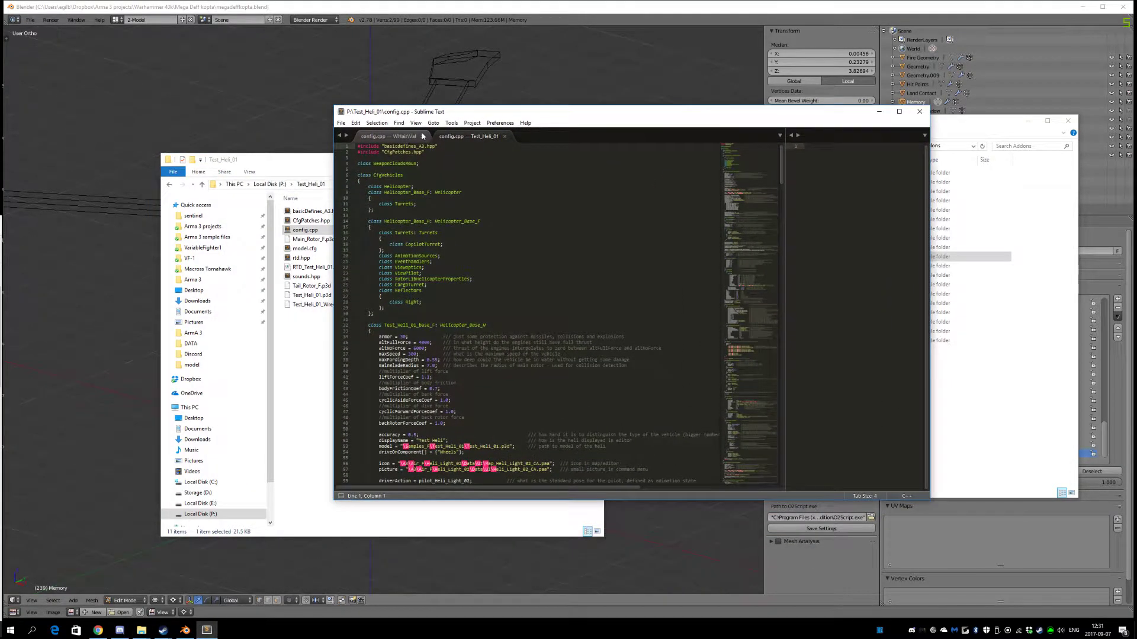
pyautogui.click(421, 137)
pyautogui.moveTo(583, 113); pyautogui.dragTo(617, 62)
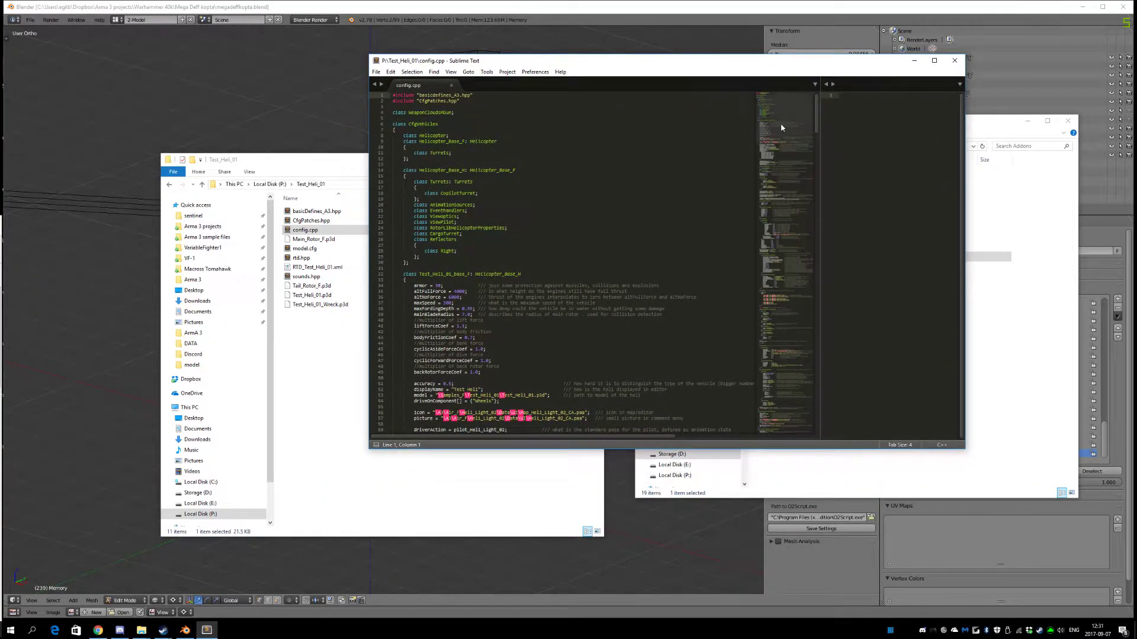
# - Examine the helicopter config.cpp, especially the model path in the Test_Heli_01 base class
pyautogui.scroll(-5, 779, 133)
pyautogui.scroll(-3, 778, 138)
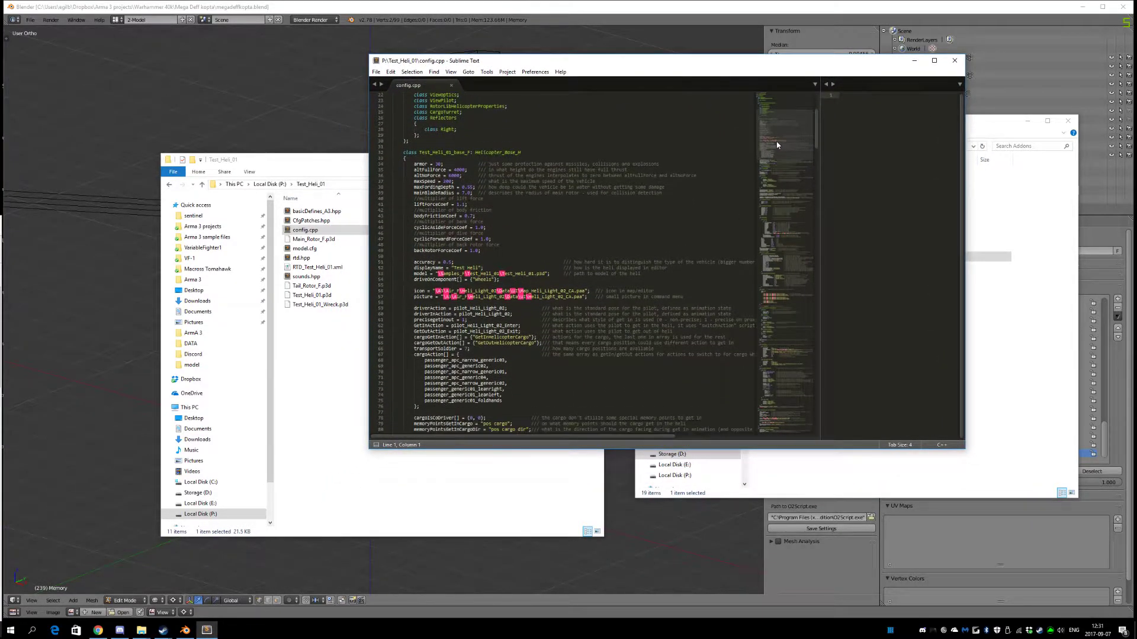
pyautogui.doubleClick(420, 273)
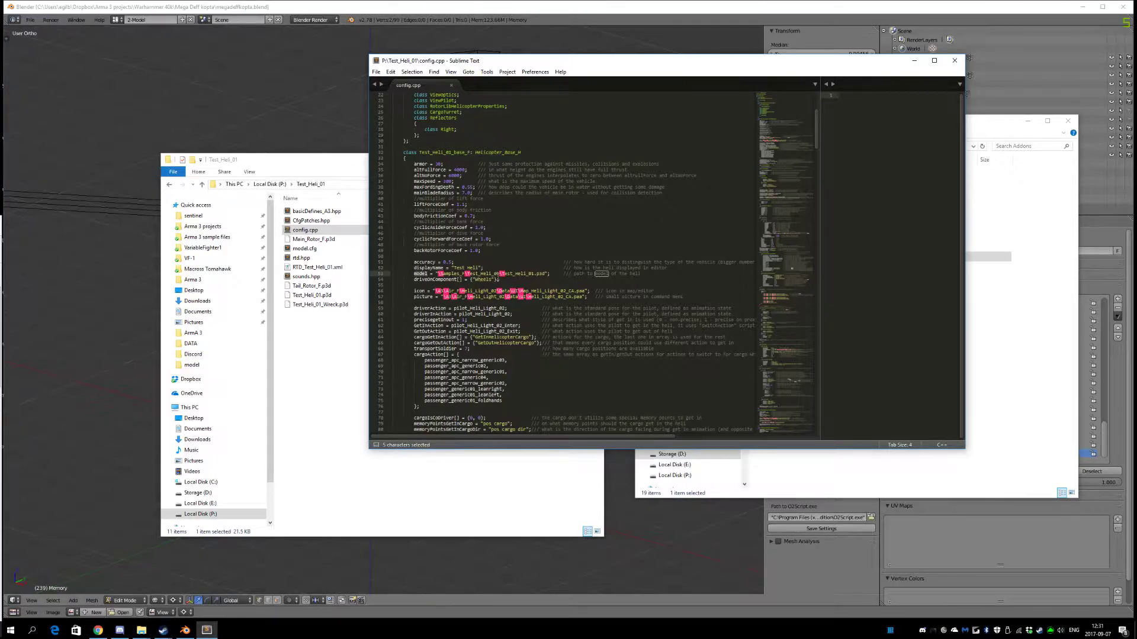
pyautogui.moveTo(320, 160); pyautogui.dragTo(200, 155)
pyautogui.click(578, 245)
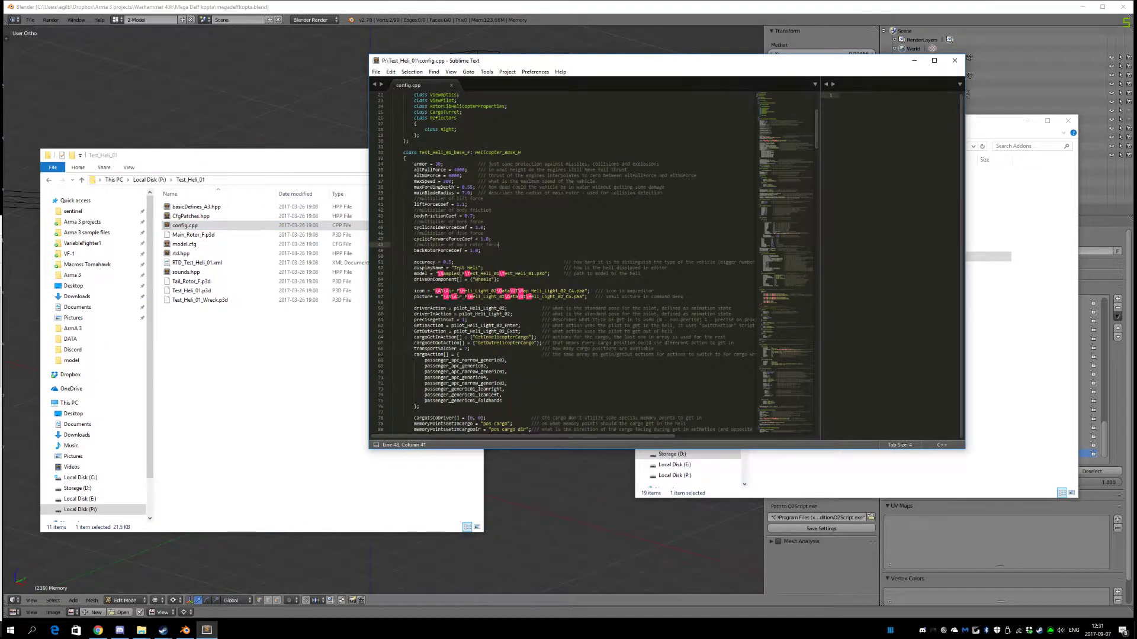
pyautogui.scroll(-3, 496, 230)
pyautogui.moveTo(551, 63); pyautogui.dragTo(675, 112)
pyautogui.doubleClick(677, 289)
pyautogui.doubleClick(607, 271)
pyautogui.scroll(2, 609, 272)
pyautogui.scroll(-4, 651, 261)
pyautogui.moveTo(901, 219); pyautogui.dragTo(888, 464)
pyautogui.moveTo(747, 502); pyautogui.dragTo(752, 570)
pyautogui.moveTo(915, 484); pyautogui.dragTo(907, 183)
pyautogui.click(598, 357)
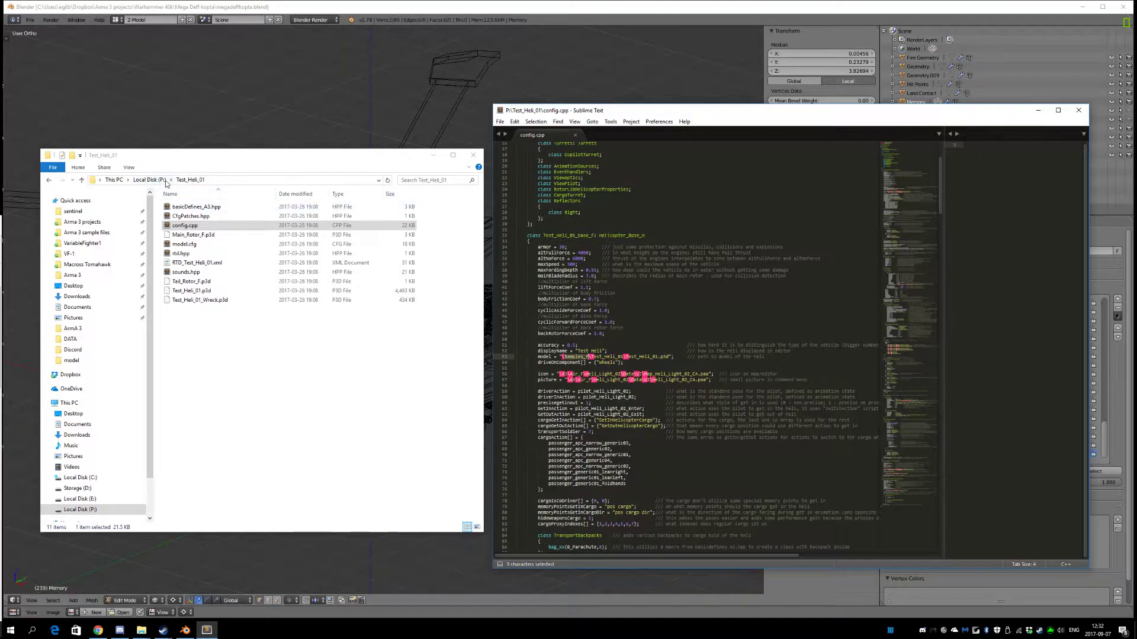
# - Compare the model path in config.cpp with the location of the Test_Heli_01 folder on the P: drive
pyautogui.click(301, 349)
pyautogui.click(616, 364)
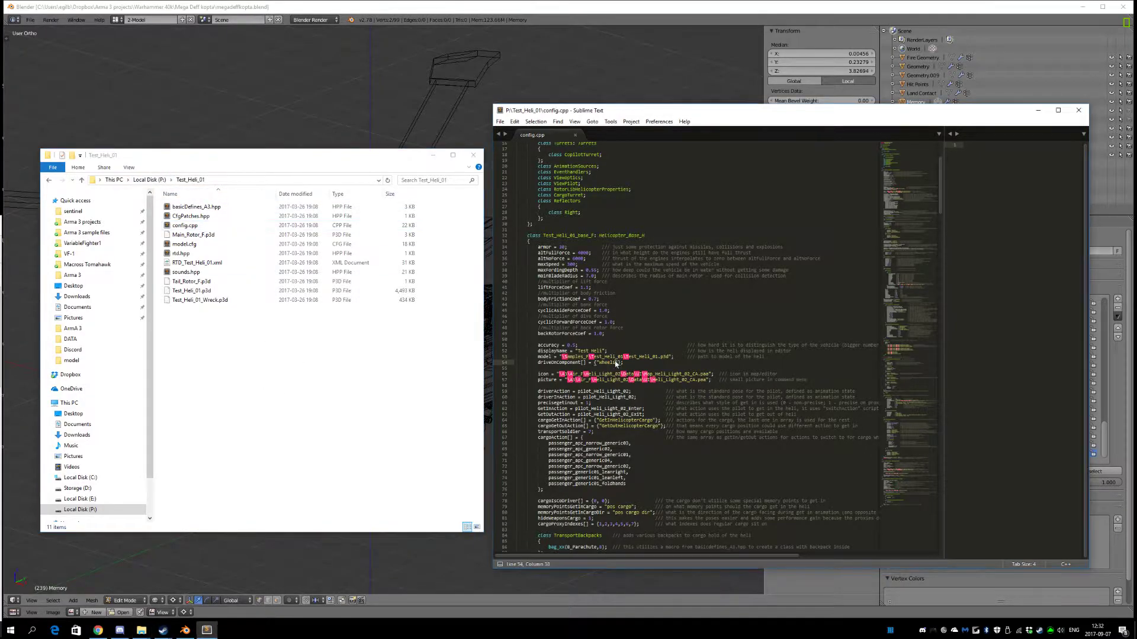
pyautogui.moveTo(566, 357); pyautogui.dragTo(673, 356)
pyautogui.click(632, 368)
pyautogui.click(562, 358)
pyautogui.moveTo(591, 357); pyautogui.dragTo(670, 356)
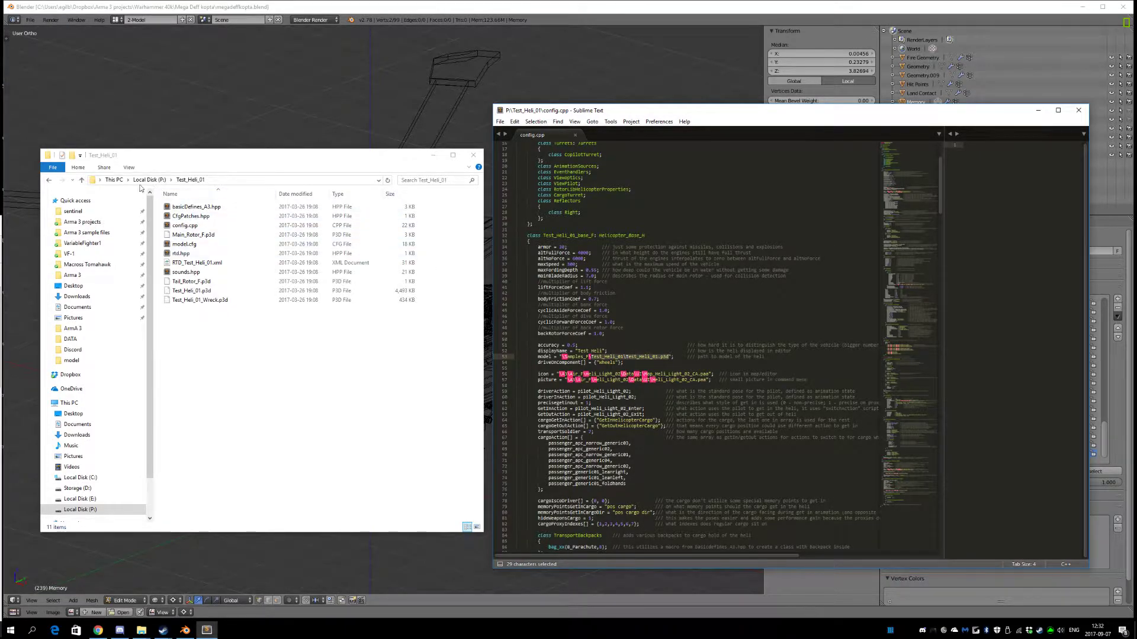
pyautogui.click(118, 180)
pyautogui.click(491, 341)
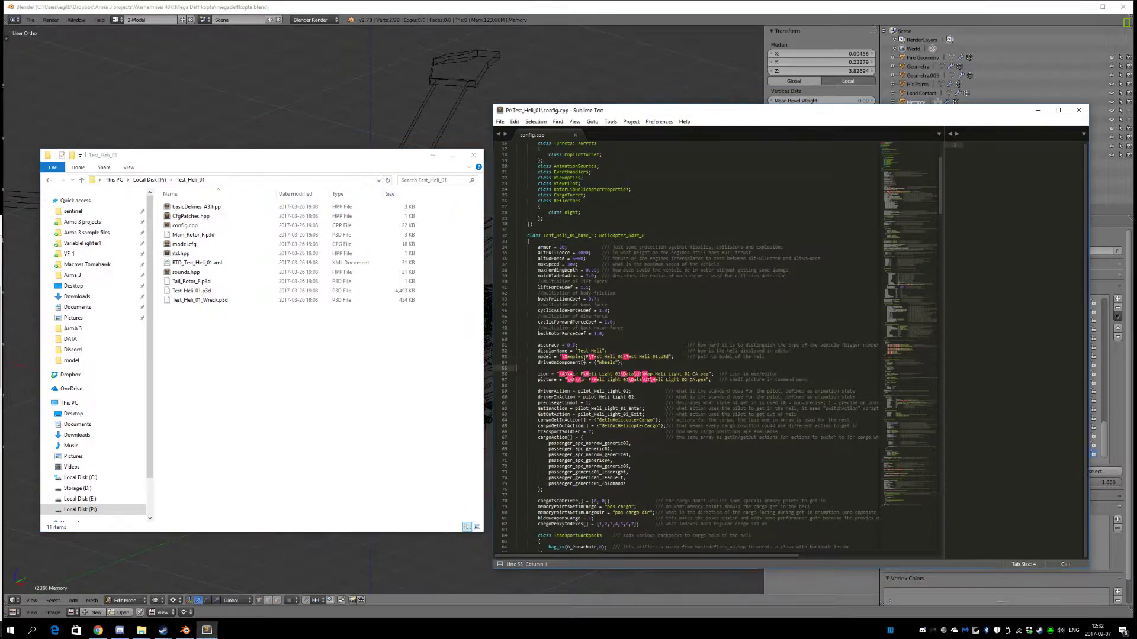
# - Remove the Samples_F folder from the model path in config.cpp and save the file
pyautogui.doubleClick(574, 357)
pyautogui.press('Delete')
pyautogui.hotkey('ctrl', 's')
pyautogui.click(637, 334)
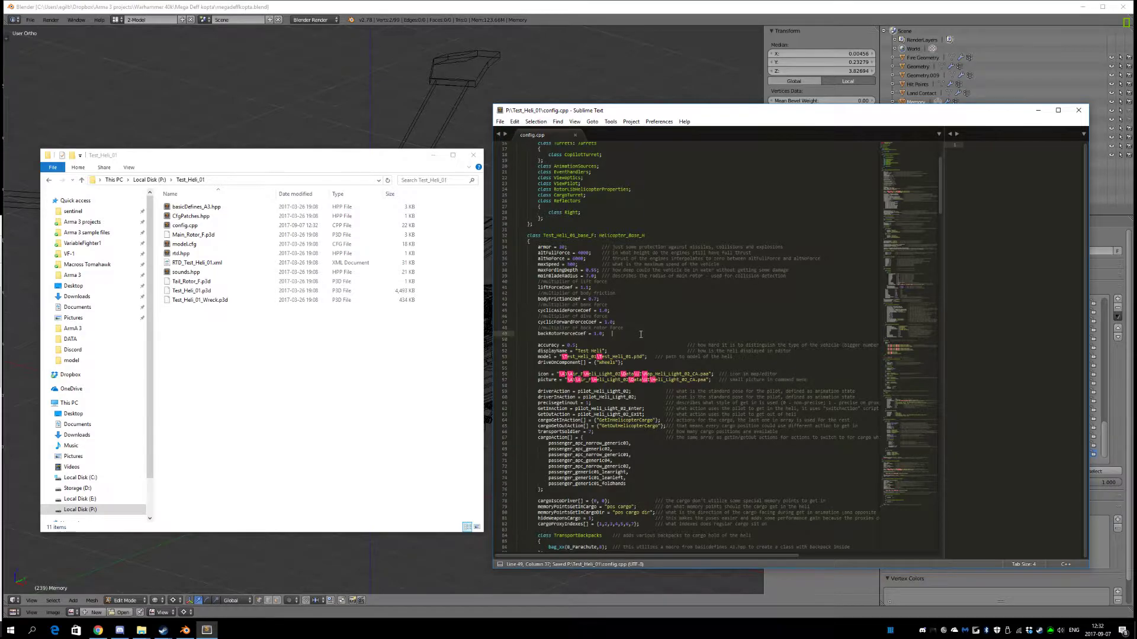
# - Search config.cpp for any remaining references to "samples"
pyautogui.scroll(-6, 645, 335)
pyautogui.scroll(-6, 659, 354)
pyautogui.moveTo(901, 244); pyautogui.dragTo(910, 422)
pyautogui.scroll(20, 910, 418)
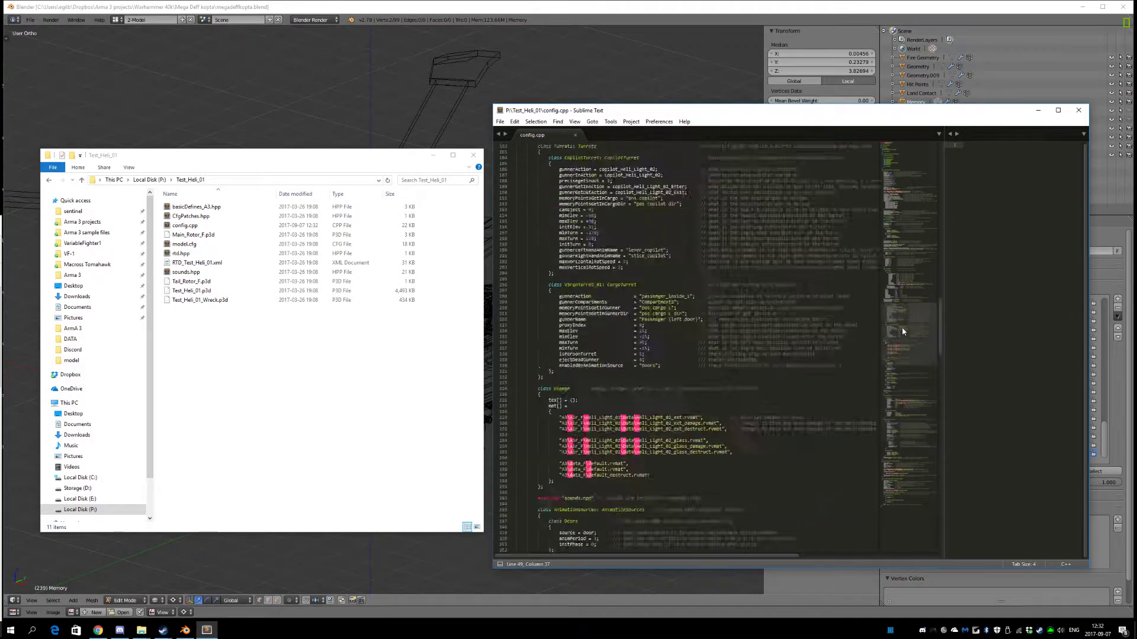
pyautogui.click(664, 333)
pyautogui.hotkey('ctrl', 'f')
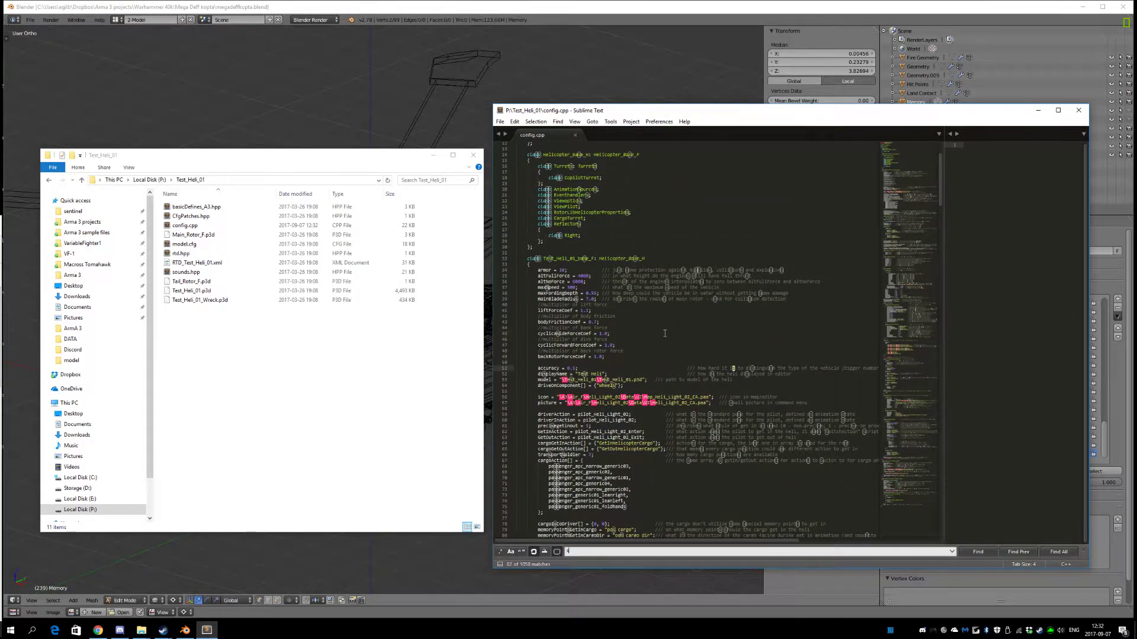
pyautogui.write('camo1')
pyautogui.press('BackSpace')
pyautogui.press('BackSpace')
pyautogui.press('BackSpace')
pyautogui.press('BackSpace')
pyautogui.press('BackSpace')
pyautogui.write('same')
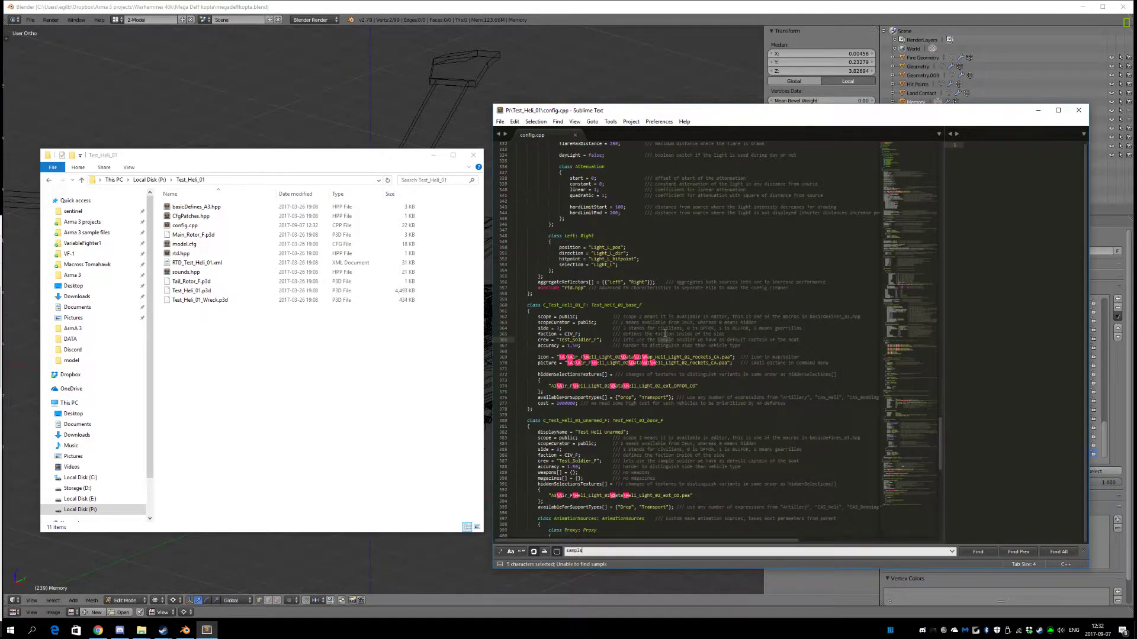
pyautogui.write('les')
pyautogui.press('Escape')
# - Open model.cfg from Test_Heli_01 in the empty editor pane beside config.cpp, evening out the pane widths
pyautogui.scroll(-3, 669, 343)
pyautogui.moveTo(946, 282); pyautogui.dragTo(757, 278)
pyautogui.moveTo(757, 137); pyautogui.dragTo(553, 122)
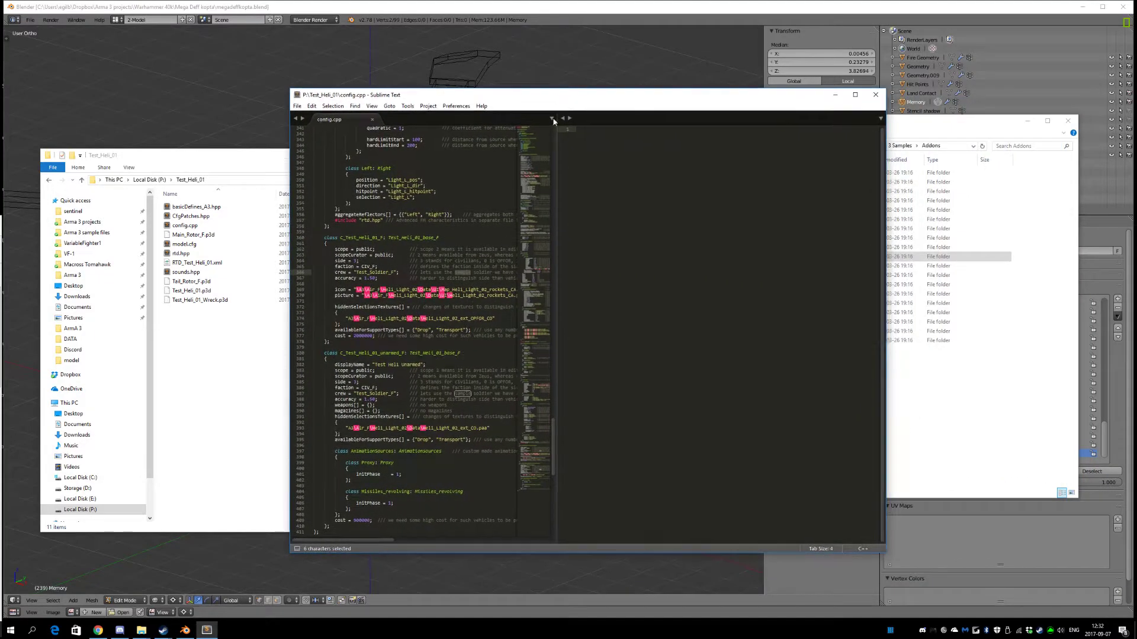
pyautogui.moveTo(185, 244); pyautogui.dragTo(684, 271)
pyautogui.moveTo(651, 95); pyautogui.dragTo(494, 84)
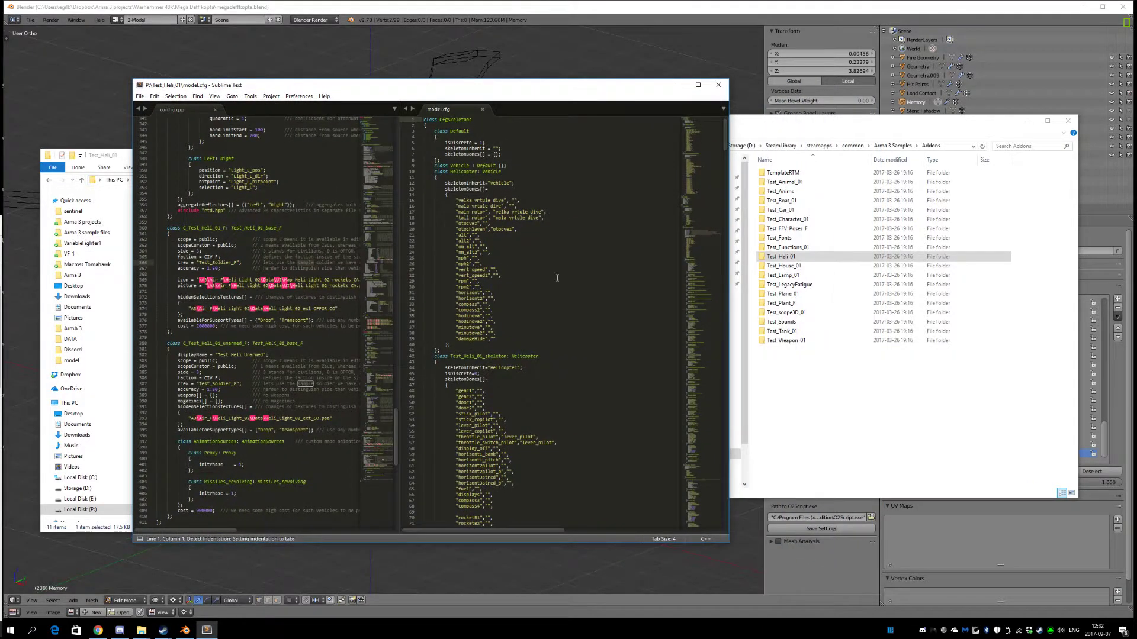
# - Rename the "main rotor" bone to "mainRotor" in the Helicopter skeleton of model.cfg and save the file
pyautogui.click(521, 324)
pyautogui.scroll(-6, 551, 322)
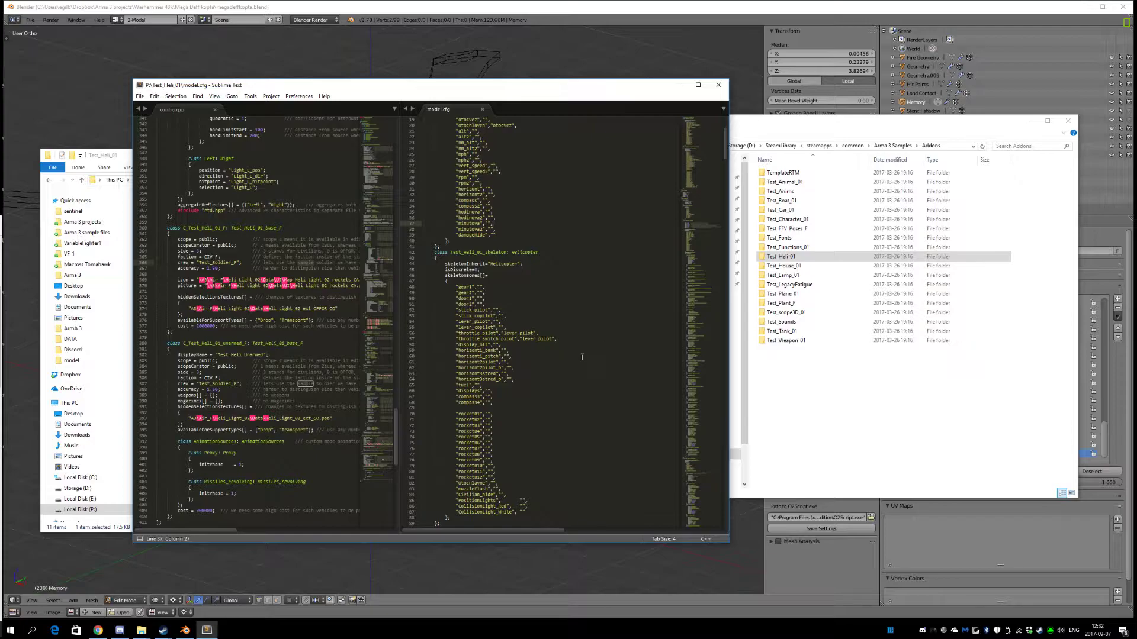
pyautogui.scroll(-3, 563, 370)
pyautogui.click(562, 334)
pyautogui.scroll(9, 533, 296)
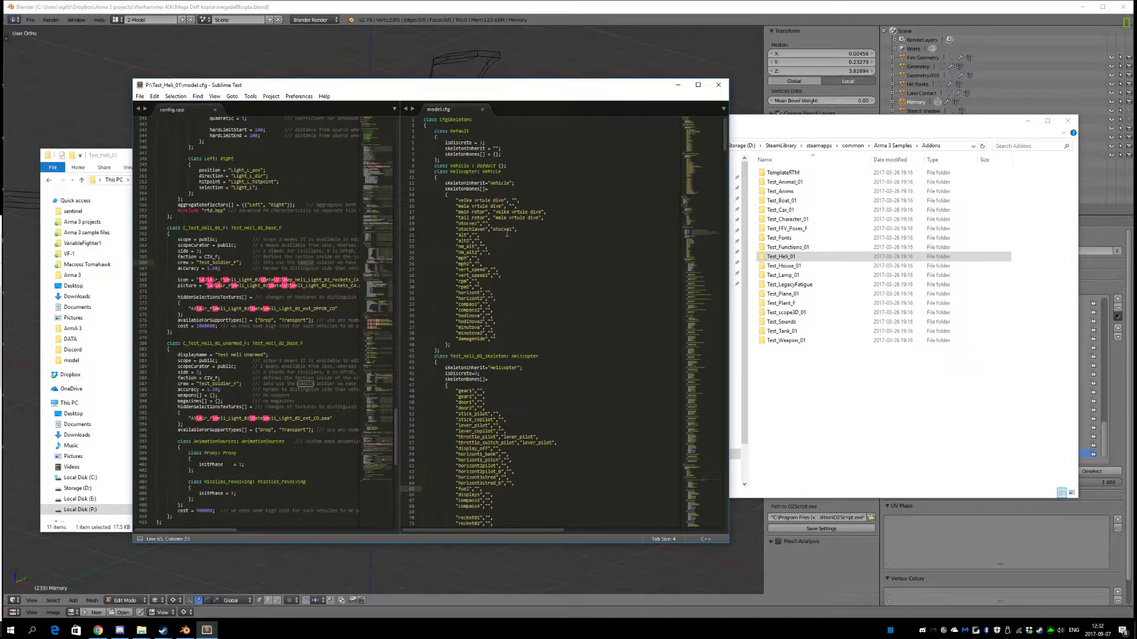
pyautogui.doubleClick(479, 212)
pyautogui.doubleClick(463, 212)
pyautogui.press('Delete')
pyautogui.write('_')
pyautogui.hotkey('ctrl', 's')
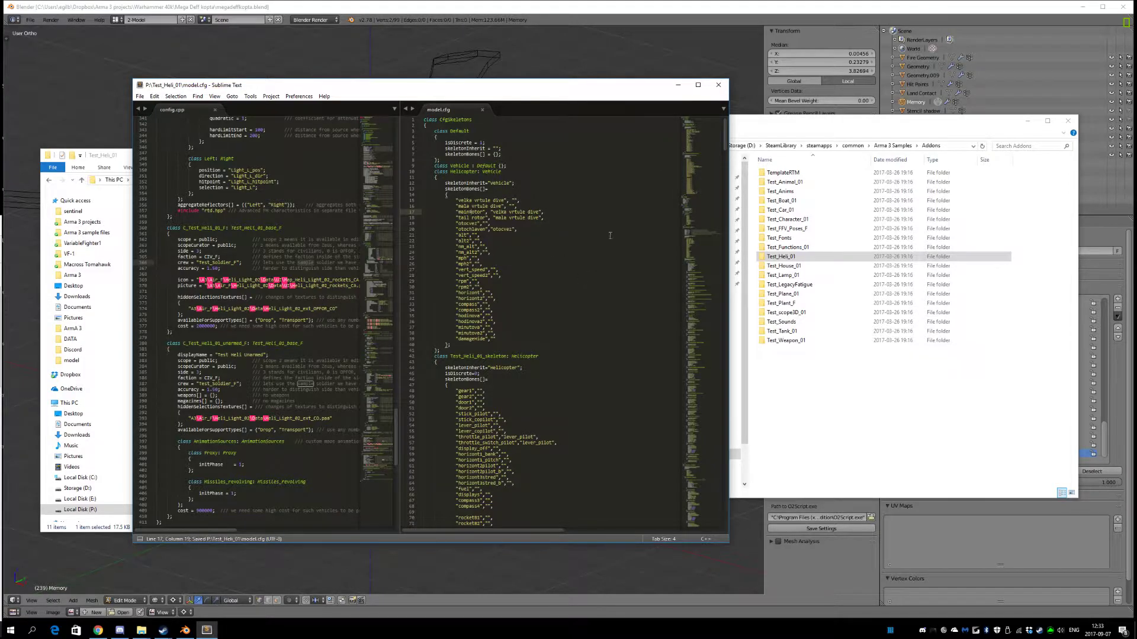
# - Switch to Blender and select the mainRotor vertex group on the main high res untriangulated mesh to check its name and geometry
pyautogui.hotkey('alt', 'Tab')
pyautogui.press('Tab')
pyautogui.rightClick(364, 236)
pyautogui.press('Tab')
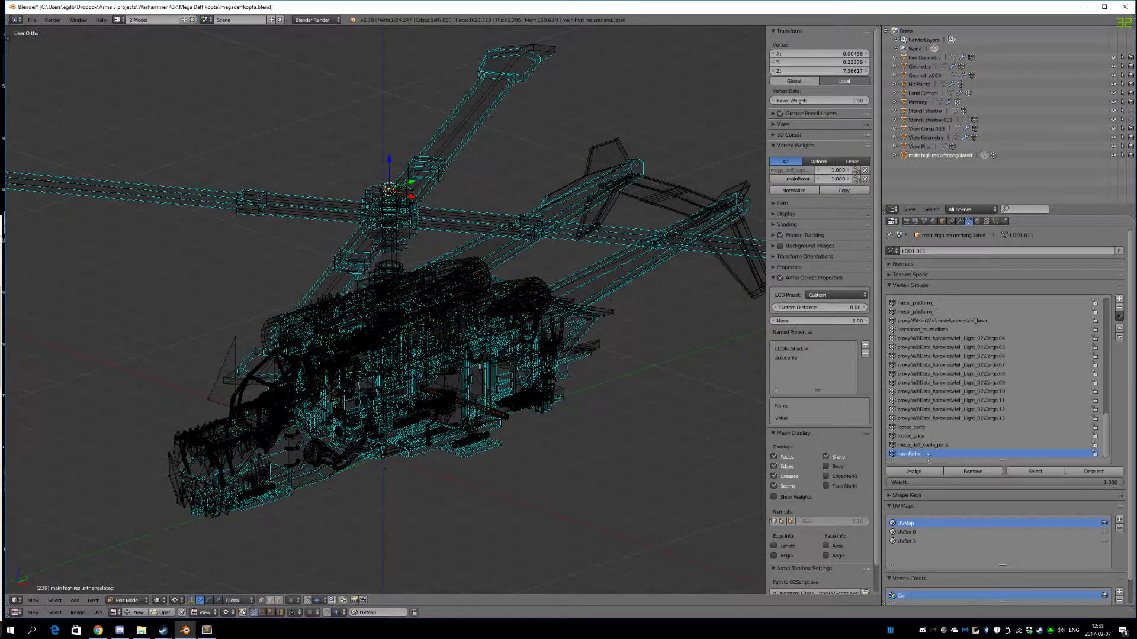
pyautogui.click(1034, 471)
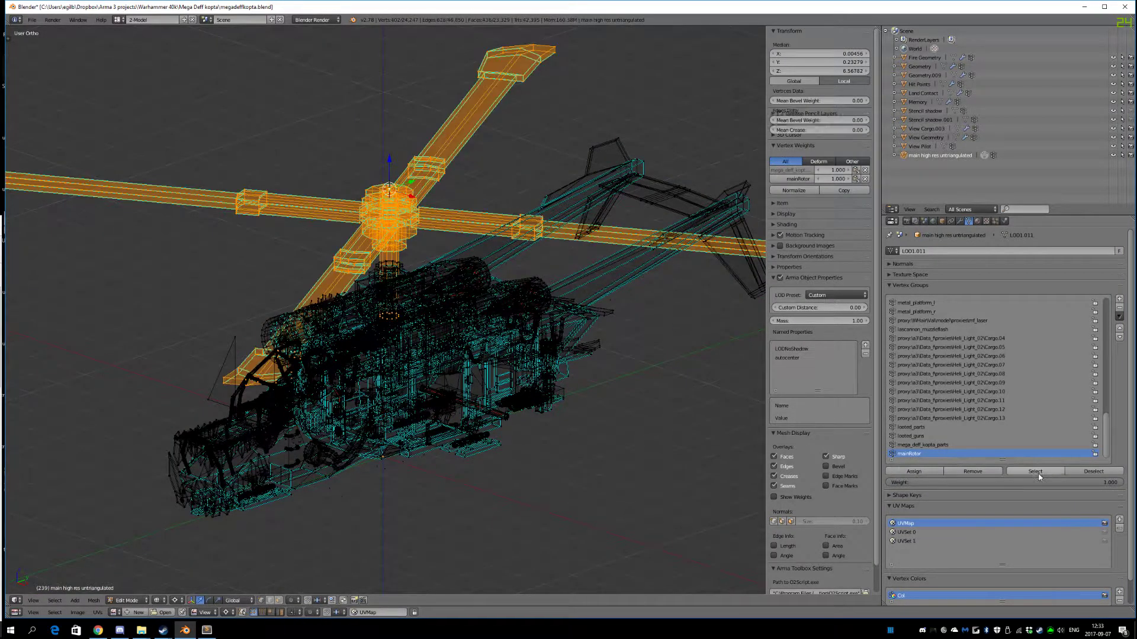
pyautogui.doubleClick(919, 455)
pyautogui.moveTo(694, 453); pyautogui.dragTo(659, 444, button='middle')
# - Return to Sublime Text and examine the CfgSkeletons class and its bone lists in model.cfg
pyautogui.click(207, 630)
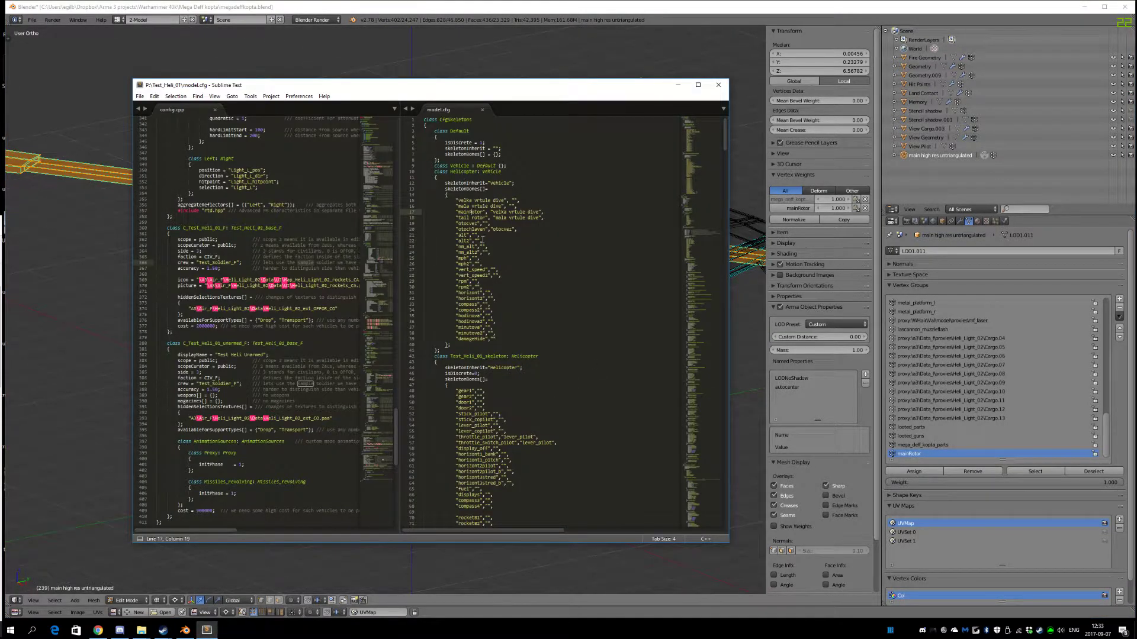
pyautogui.scroll(-15, 706, 159)
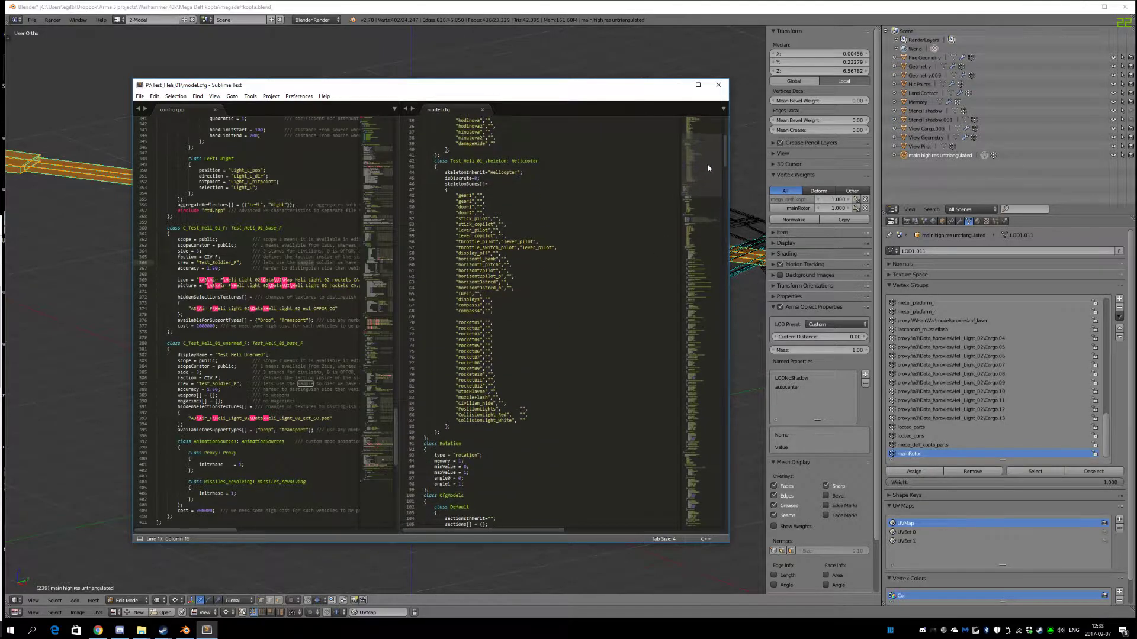
pyautogui.scroll(15, 703, 172)
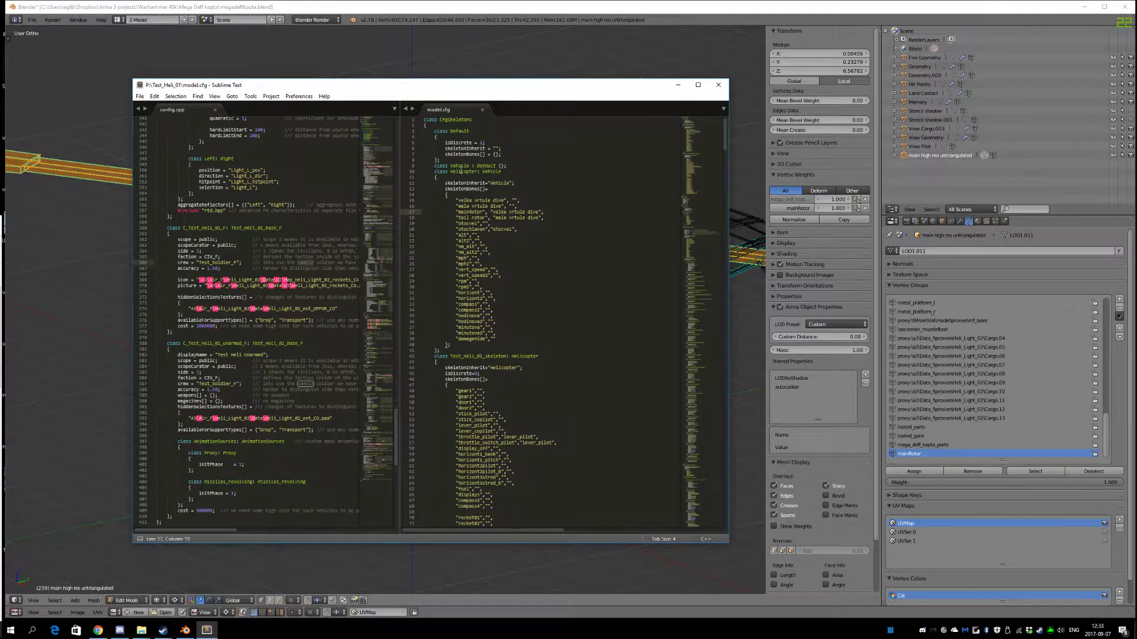
pyautogui.click(454, 124)
pyautogui.doubleClick(454, 120)
pyautogui.moveTo(725, 367); pyautogui.dragTo(762, 367)
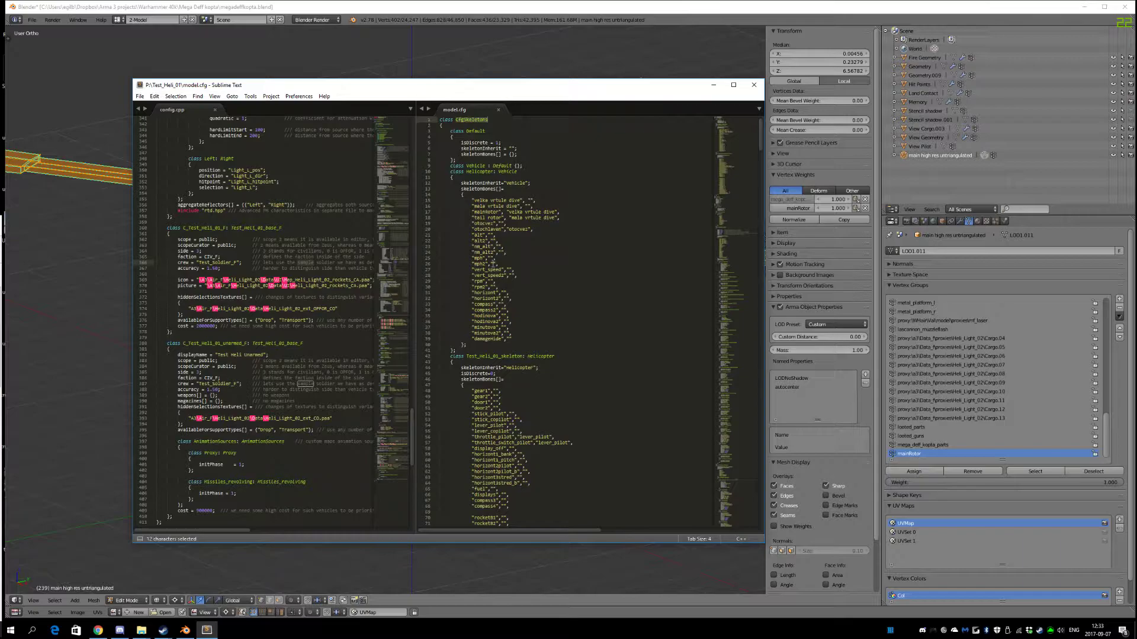
pyautogui.moveTo(519, 86); pyautogui.dragTo(479, 91)
pyautogui.scroll(-3, 514, 340)
pyautogui.scroll(3, 514, 340)
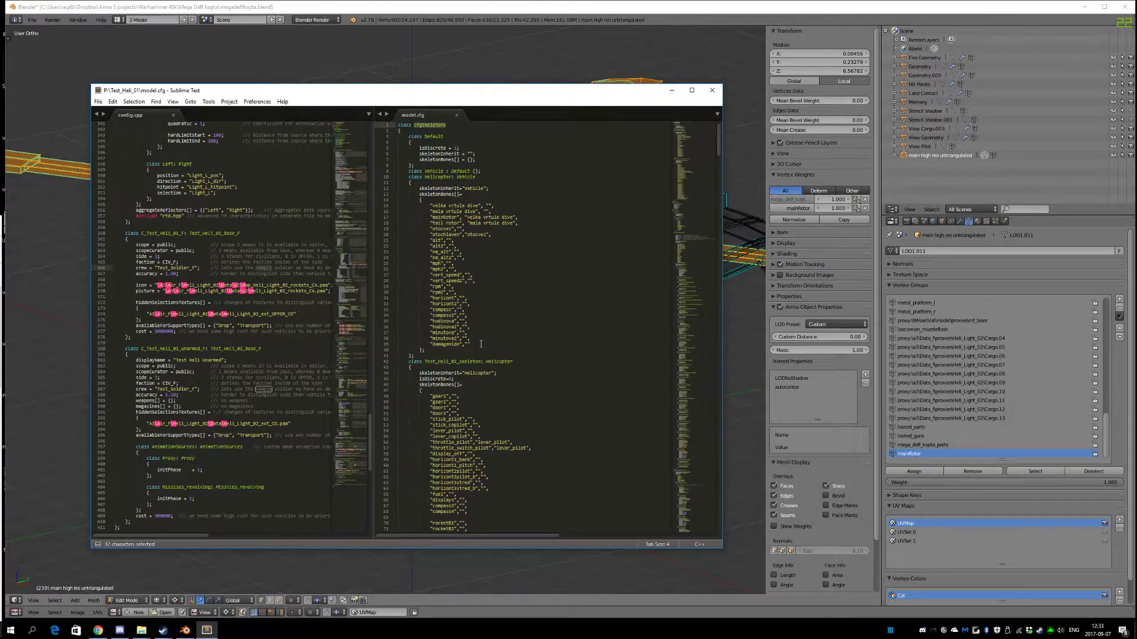
# - Comment out every bone except mainRotor in the Helicopter skeleton's skeletonBones list
pyautogui.moveTo(481, 344); pyautogui.dragTo(397, 224)
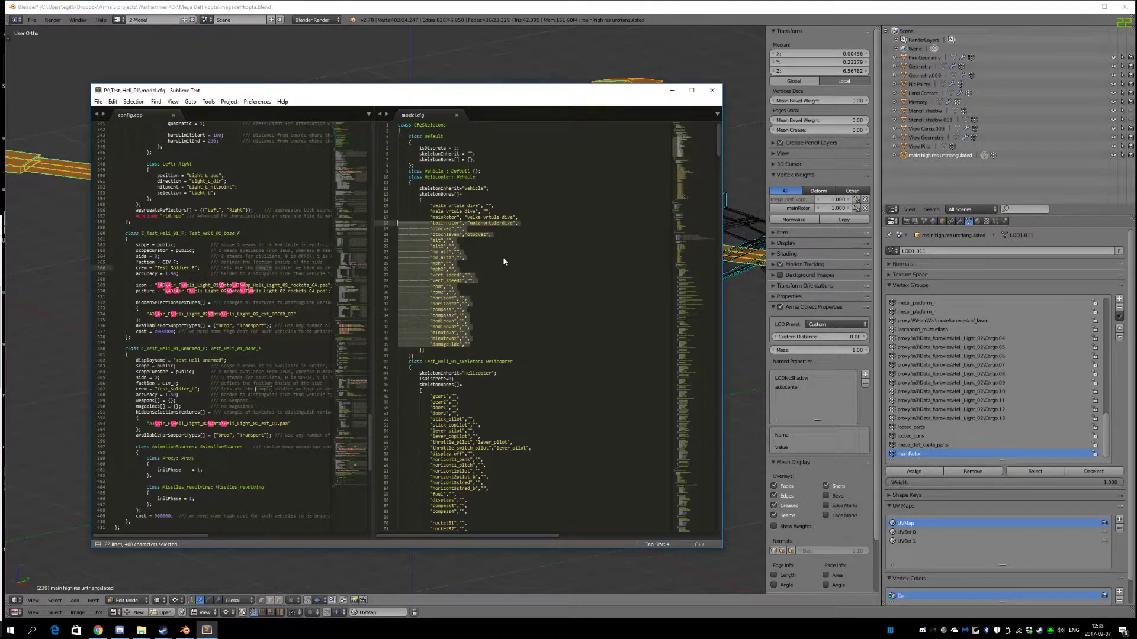
pyautogui.hotkey('ctrl', '/')
pyautogui.click(510, 212)
pyautogui.hotkey('shift', 'Up')
pyautogui.hotkey('shift', 'Home')
pyautogui.hotkey('ctrl', '/')
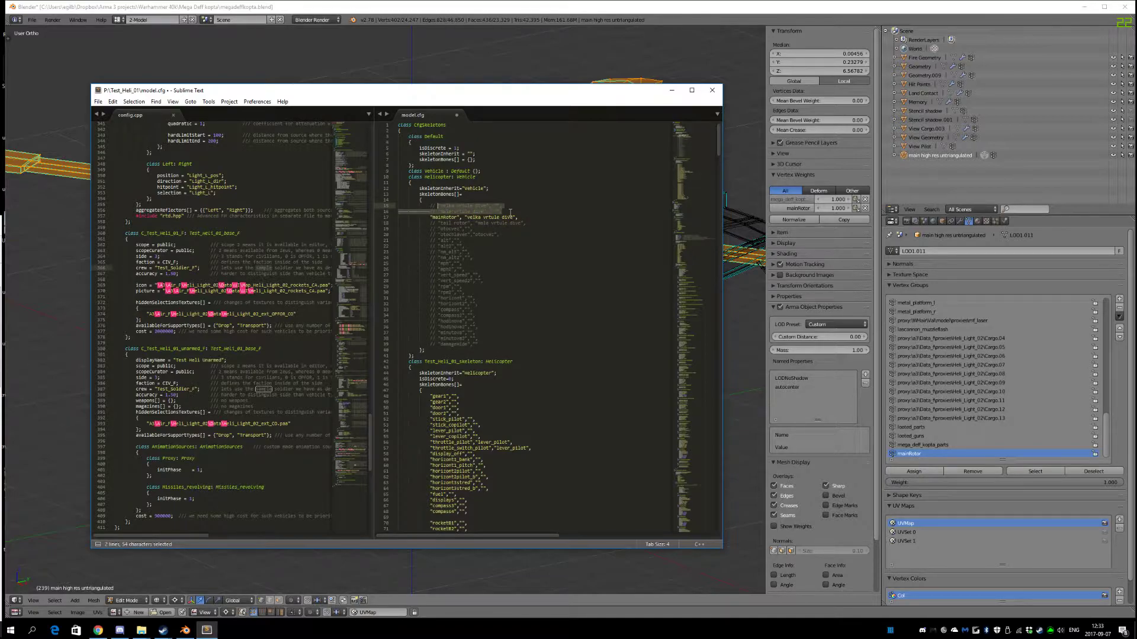
pyautogui.press('Down')
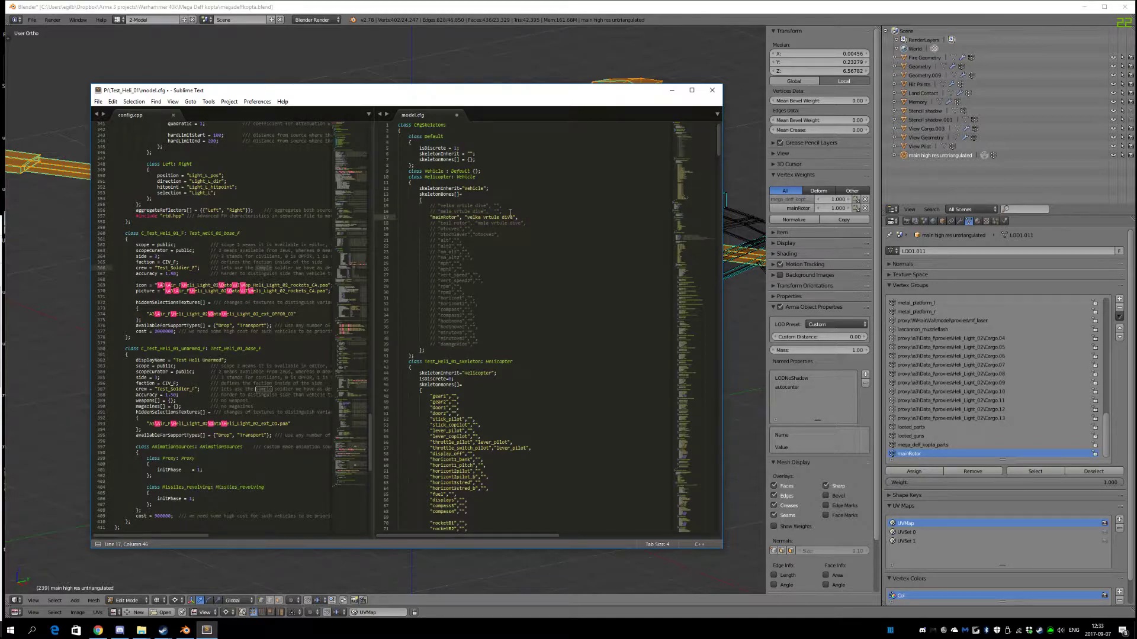
# - Move the mainRotor entry to the start of the Helicopter skeleton's skeletonBones list and clear its parent bone to an empty string
pyautogui.hotkey('shift', 'Home')
pyautogui.hotkey('ctrl', 'shift', 'Up')
pyautogui.hotkey('ctrl', 'shift', 'Up')
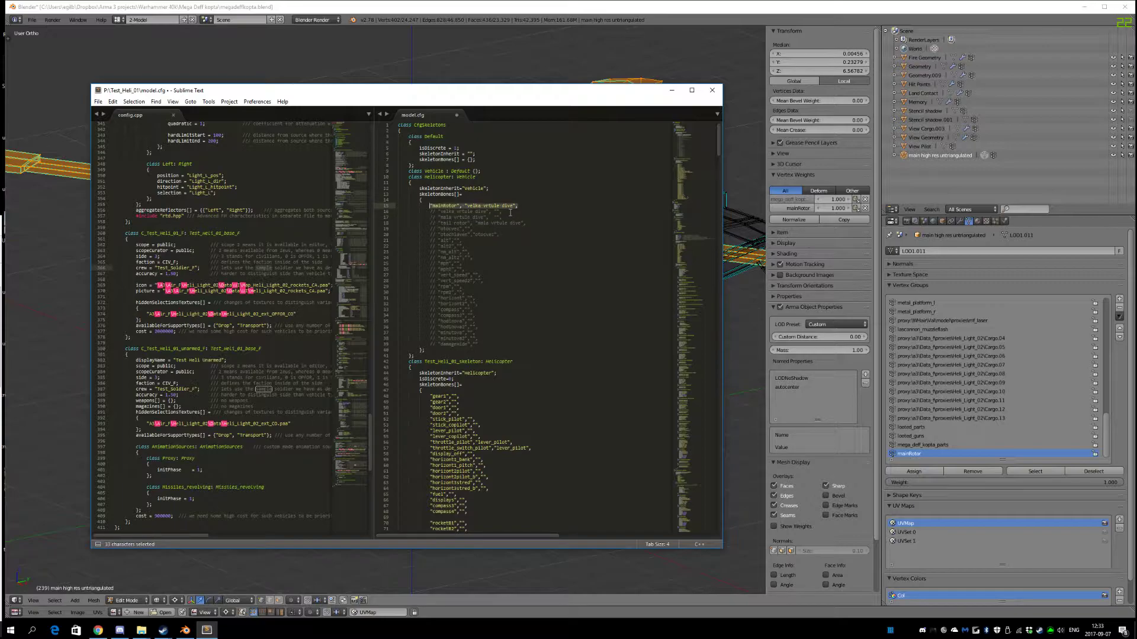
pyautogui.press('Right')
pyautogui.hotkey('ctrl', 'shift', 'Left')
pyautogui.hotkey('ctrl', 'shift', 'Left')
pyautogui.hotkey('ctrl', 'shift', 'Left')
pyautogui.press('BackSpace')
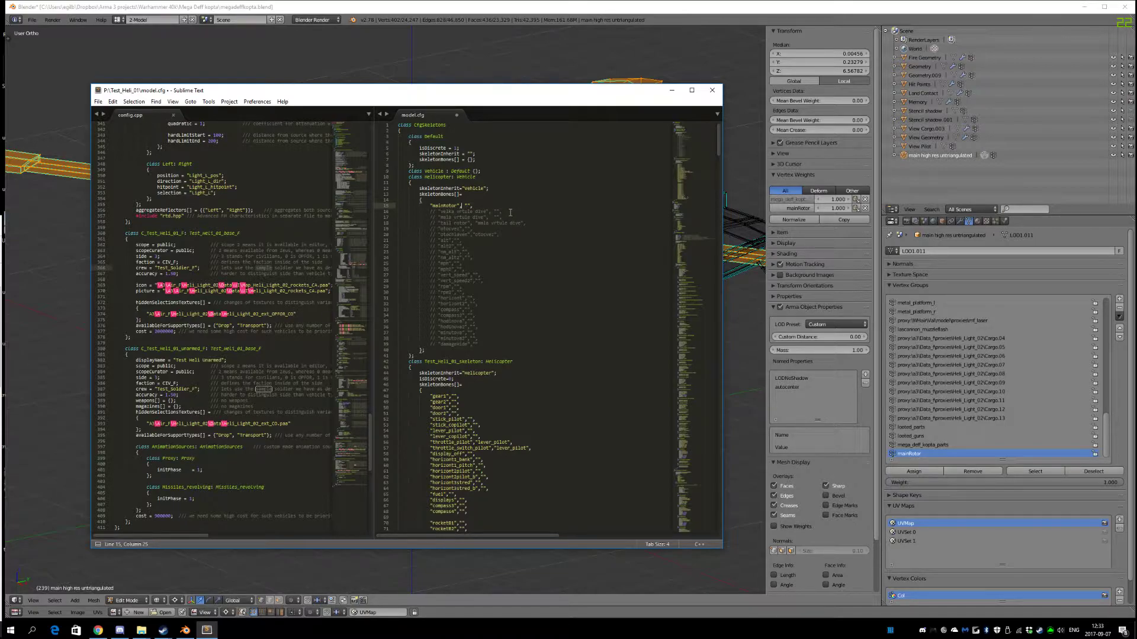
# - Remove the trailing comma after the mainRotor entry in the Helicopter skeletonBones list and save model.cfg
pyautogui.press('Right')
pyautogui.press('Right')
pyautogui.press('Right')
pyautogui.press('Right')
pyautogui.press('Right')
pyautogui.hotkey('alt', 'Tab')
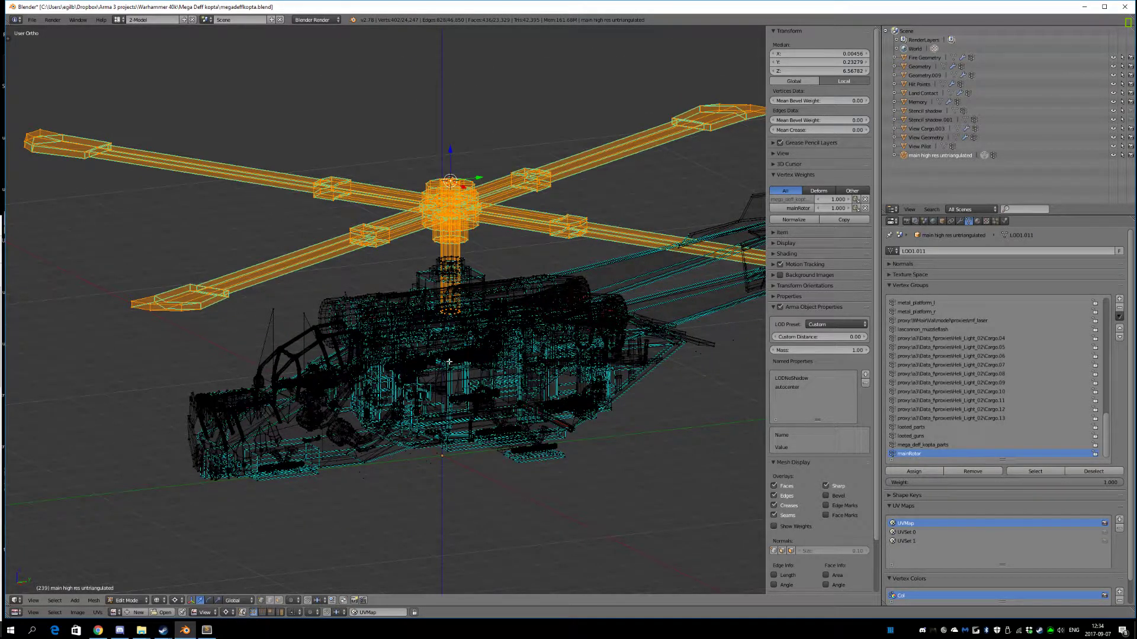
pyautogui.hotkey('alt', 'Tab')
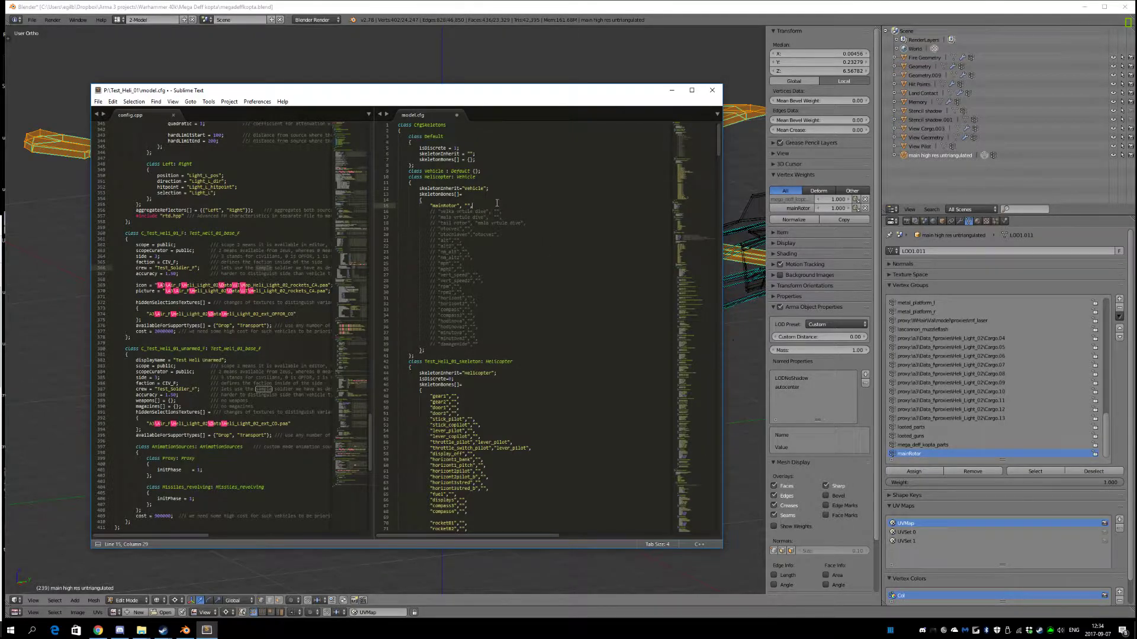
pyautogui.hotkey('shift', 'Home')
pyautogui.press('End')
pyautogui.moveTo(484, 345); pyautogui.dragTo(436, 345)
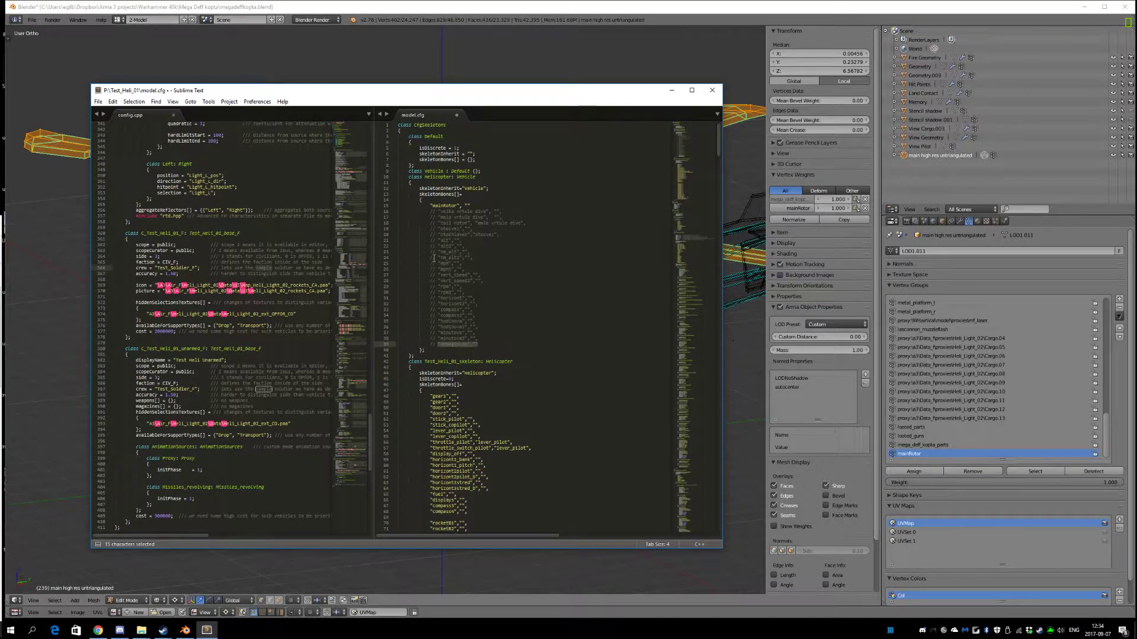
pyautogui.click(509, 345)
pyautogui.click(489, 207)
pyautogui.hotkey('ctrl', 's')
# - Comment out every bone in the Test_Heli_01_skeleton class's skeletonBones list and save model.cfg
pyautogui.scroll(-10, 480, 355)
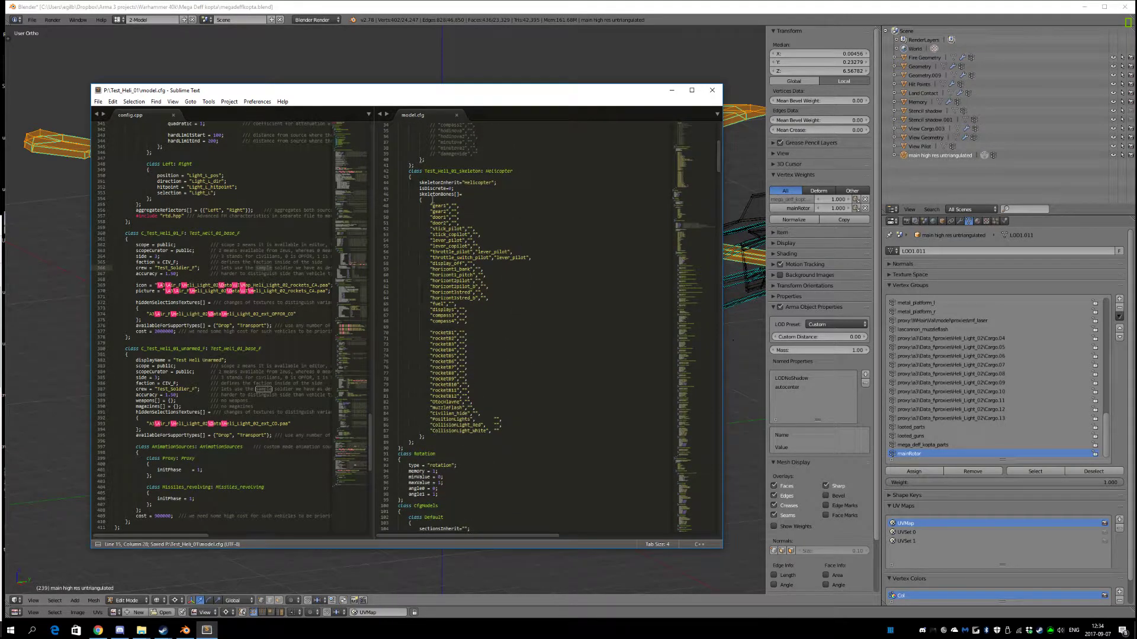
pyautogui.scroll(6, 432, 200)
pyautogui.doubleClick(456, 275)
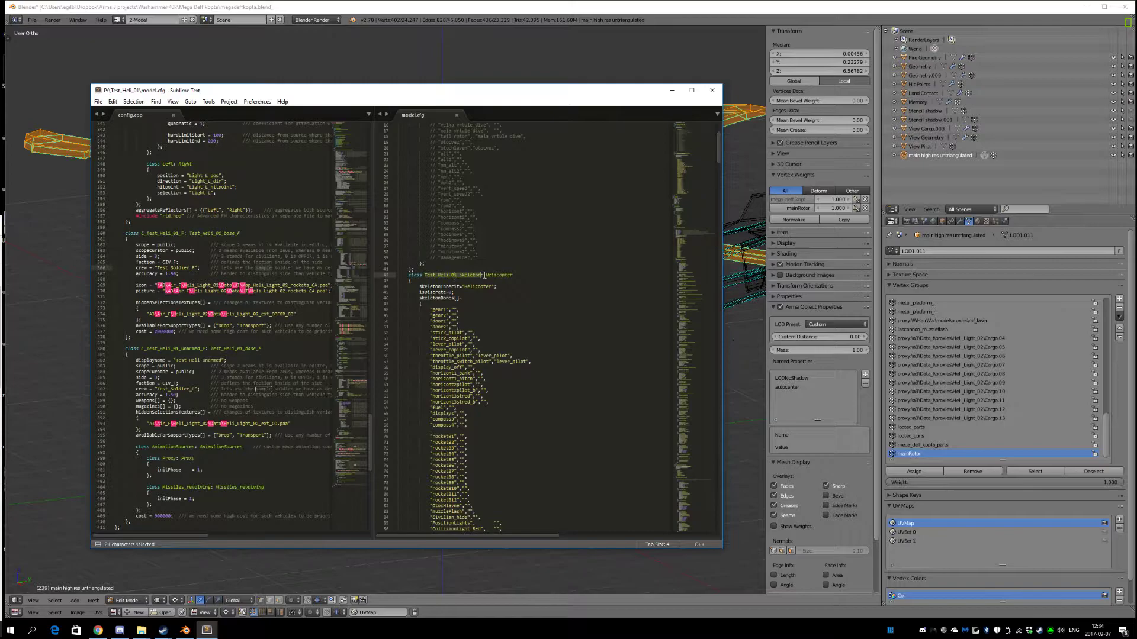
pyautogui.scroll(5, 492, 265)
pyautogui.scroll(-8, 419, 185)
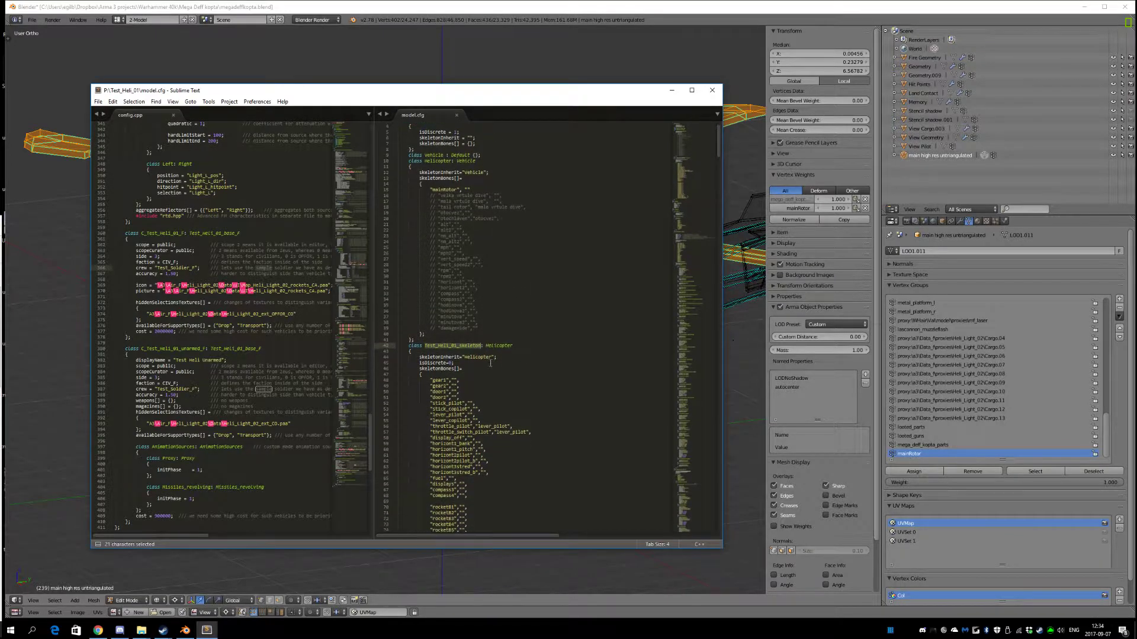
pyautogui.moveTo(503, 482); pyautogui.dragTo(389, 262)
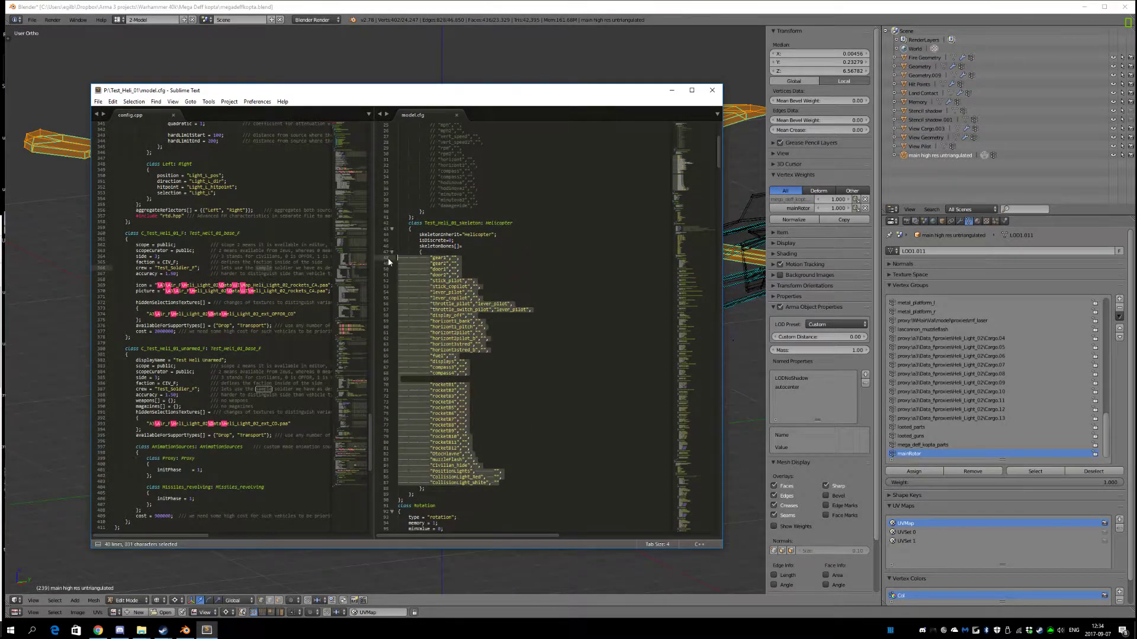
pyautogui.hotkey('ctrl', '/')
pyautogui.hotkey('ctrl', 's')
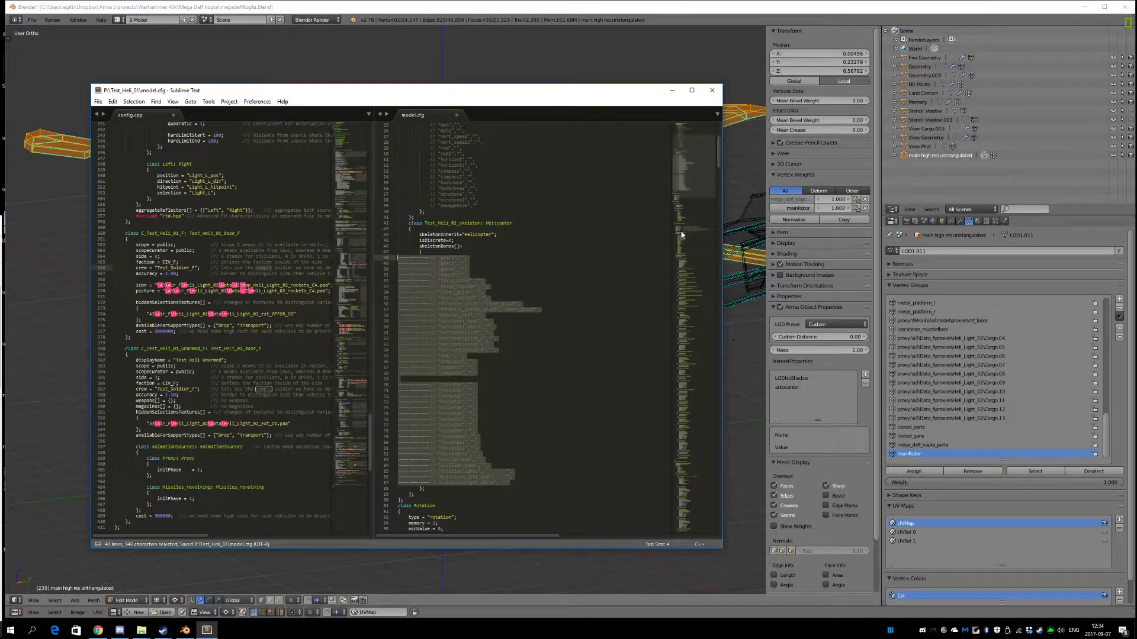
# - Check the mainRotor bone name in the Helicopter skeleton and search model.cfg for "main rotor"
pyautogui.scroll(8, 438, 206)
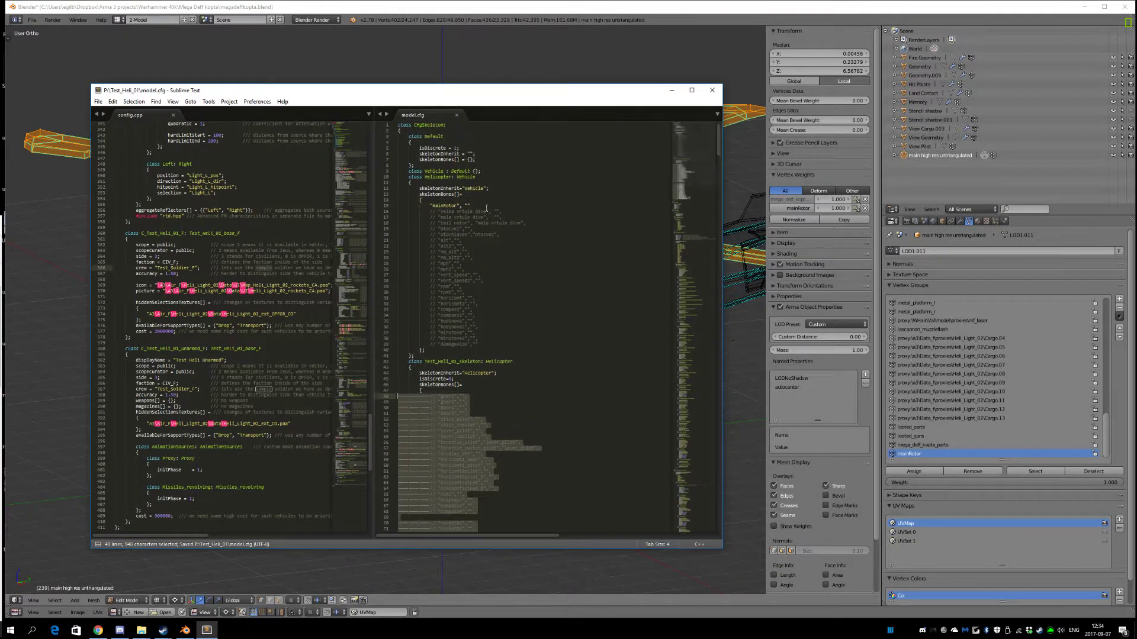
pyautogui.doubleClick(439, 205)
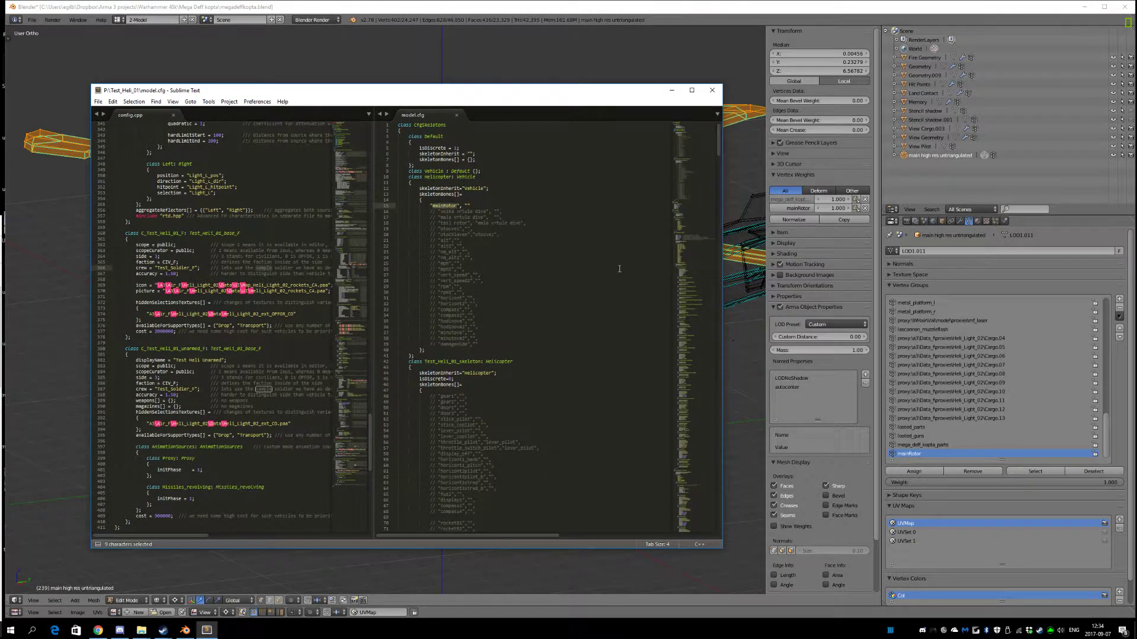
pyautogui.click(621, 245)
pyautogui.moveTo(694, 158)
pyautogui.mouseDown()
pyautogui.moveTo(699, 277)
pyautogui.moveTo(690, 219)
pyautogui.moveTo(702, 171)
pyautogui.mouseUp()
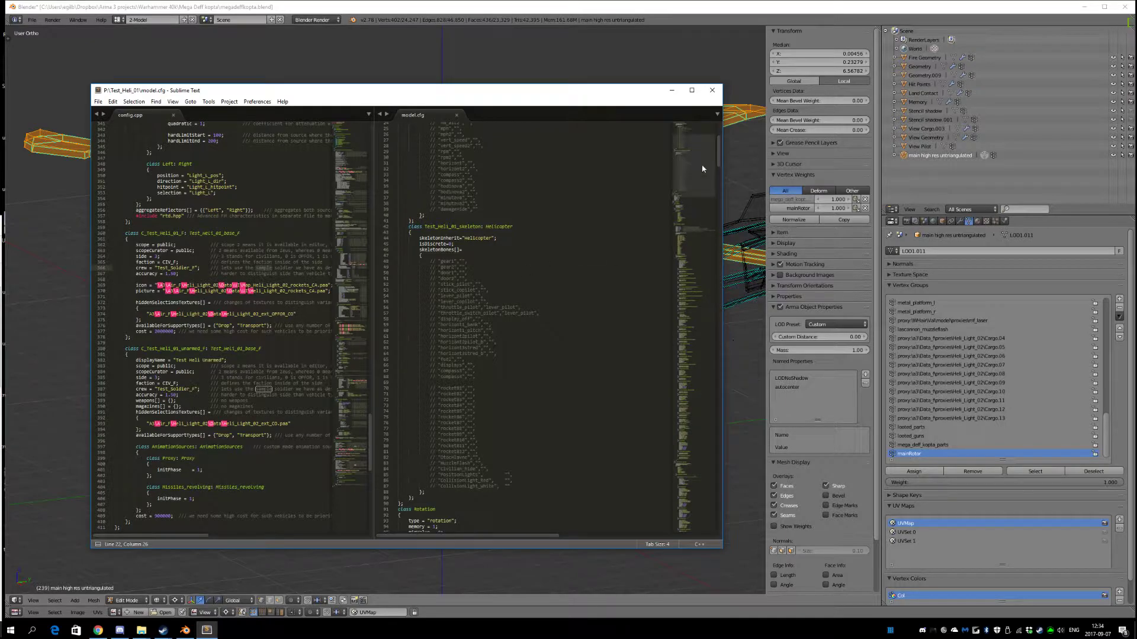
pyautogui.click(564, 282)
pyautogui.hotkey('ctrl', 'f')
pyautogui.write('min')
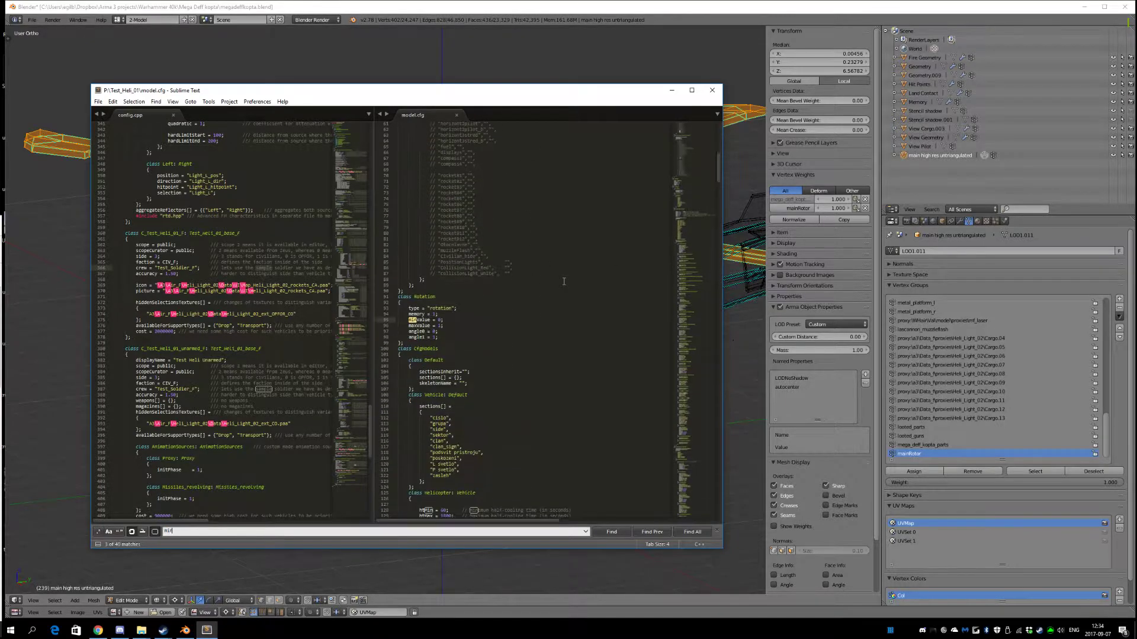
pyautogui.press('BackSpace')
pyautogui.press('BackSpace')
pyautogui.write('ain')
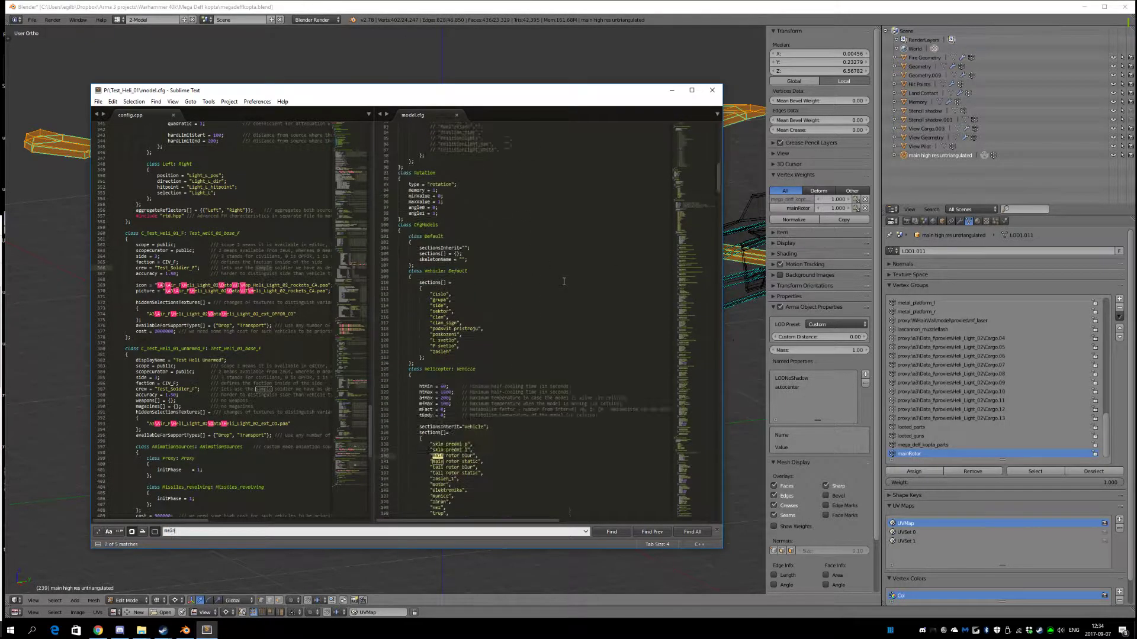
pyautogui.write(' r')
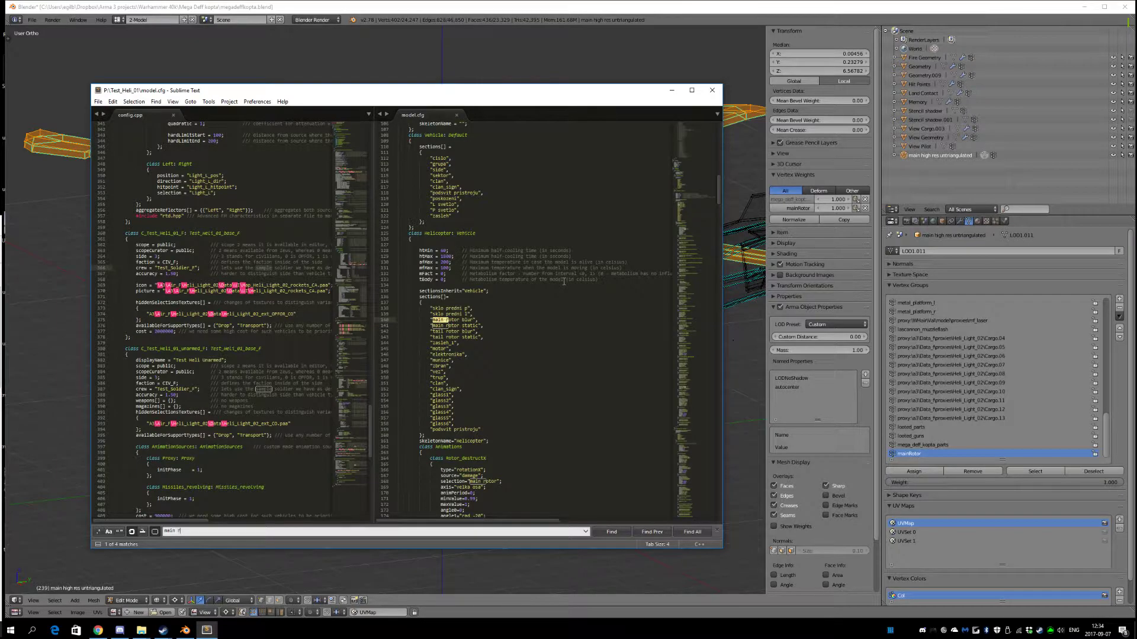
pyautogui.write('otor')
# - Go through the "main rotor" matches in the CfgModels sections and animation classes of model.cfg
pyautogui.scroll(-3, 604, 344)
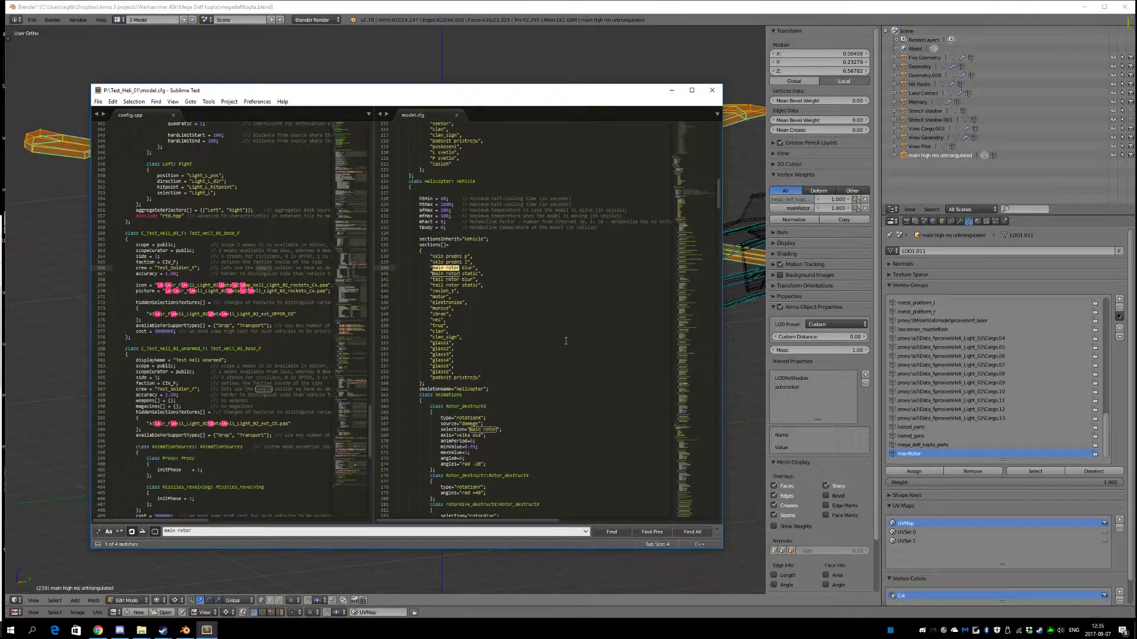
pyautogui.scroll(-7, 494, 325)
pyautogui.scroll(3, 505, 373)
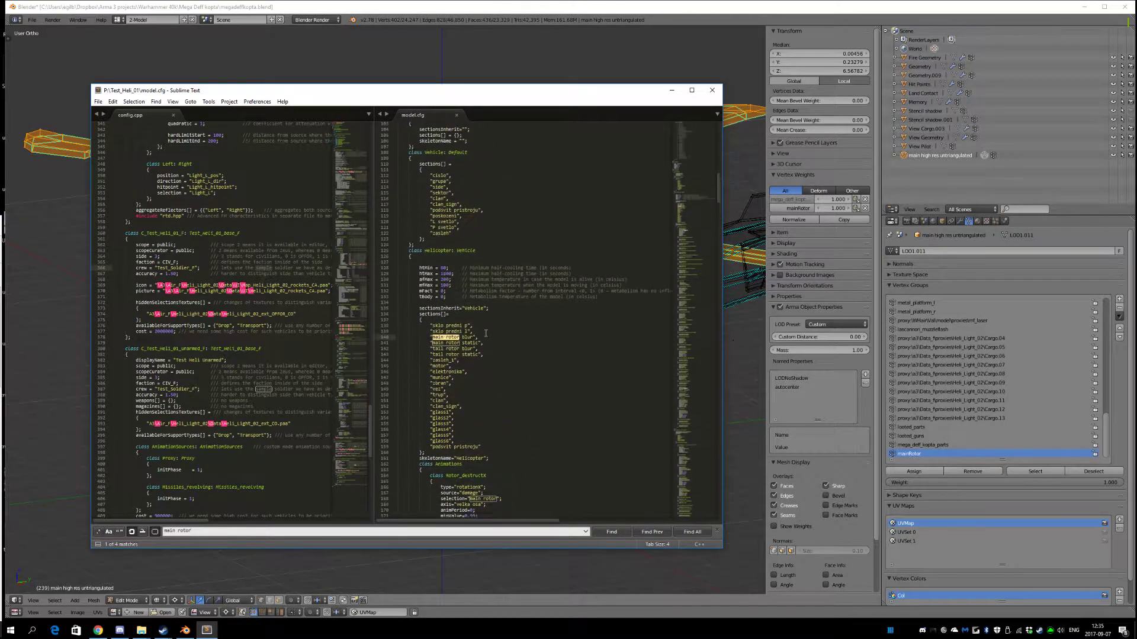
pyautogui.scroll(-2, 505, 373)
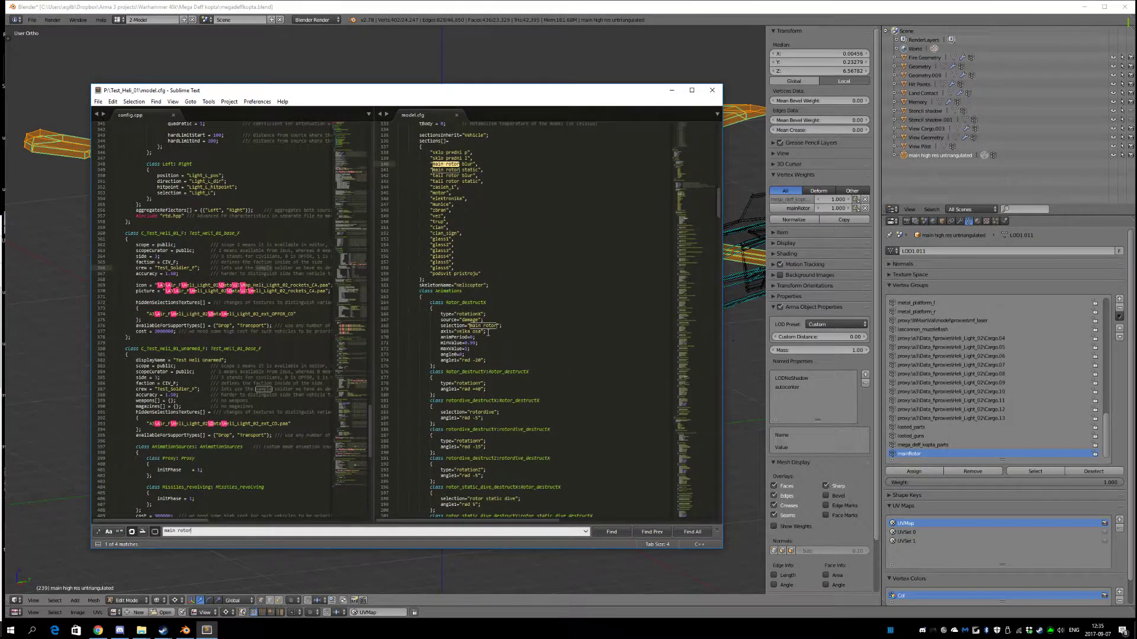
pyautogui.press('Return')
pyautogui.press('Return')
pyautogui.press('Return')
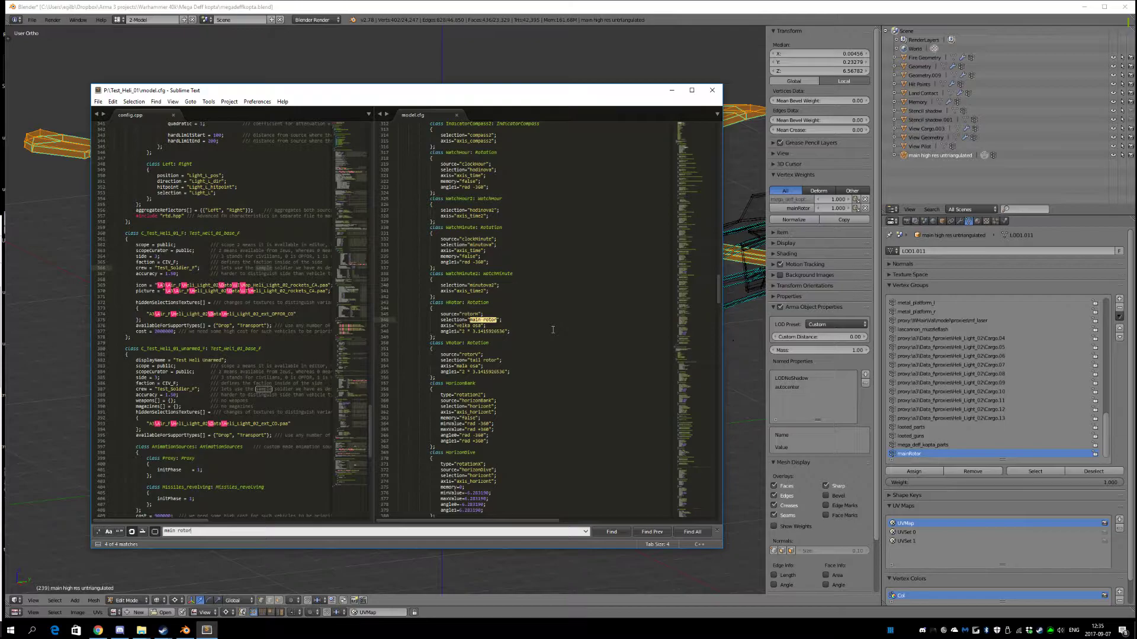
pyautogui.press('Return')
pyautogui.press('Return')
pyautogui.press('Return')
pyautogui.scroll(-6, 602, 392)
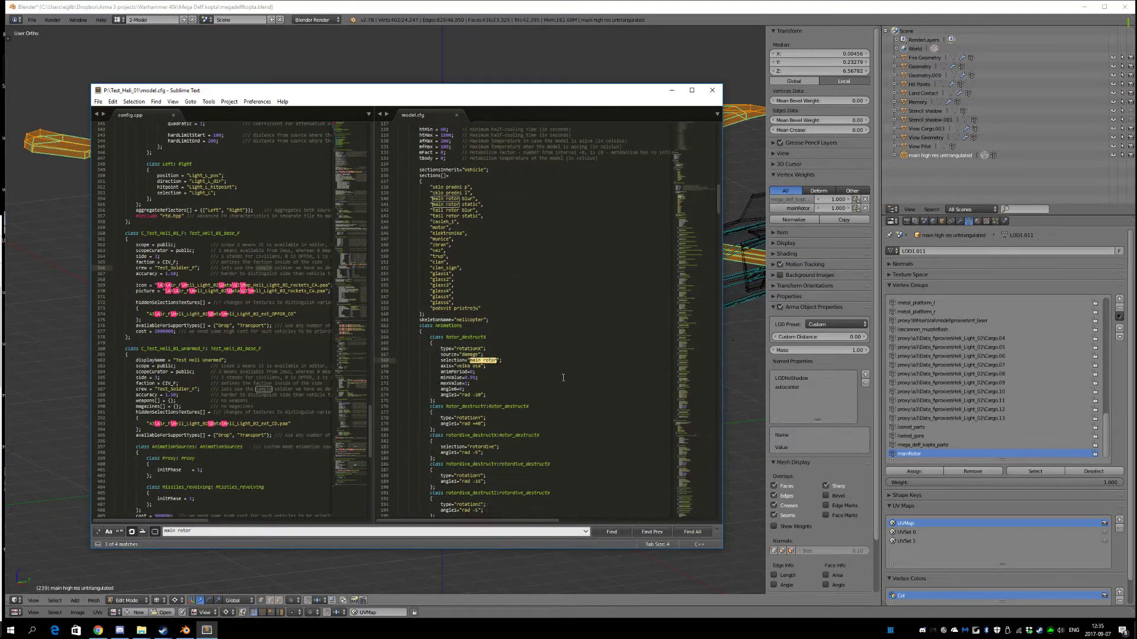
# - Change the selection of the first Rotor_destructX animation class to "mainRotor" and save model.cfg
pyautogui.press('Escape')
pyautogui.scroll(15, 557, 370)
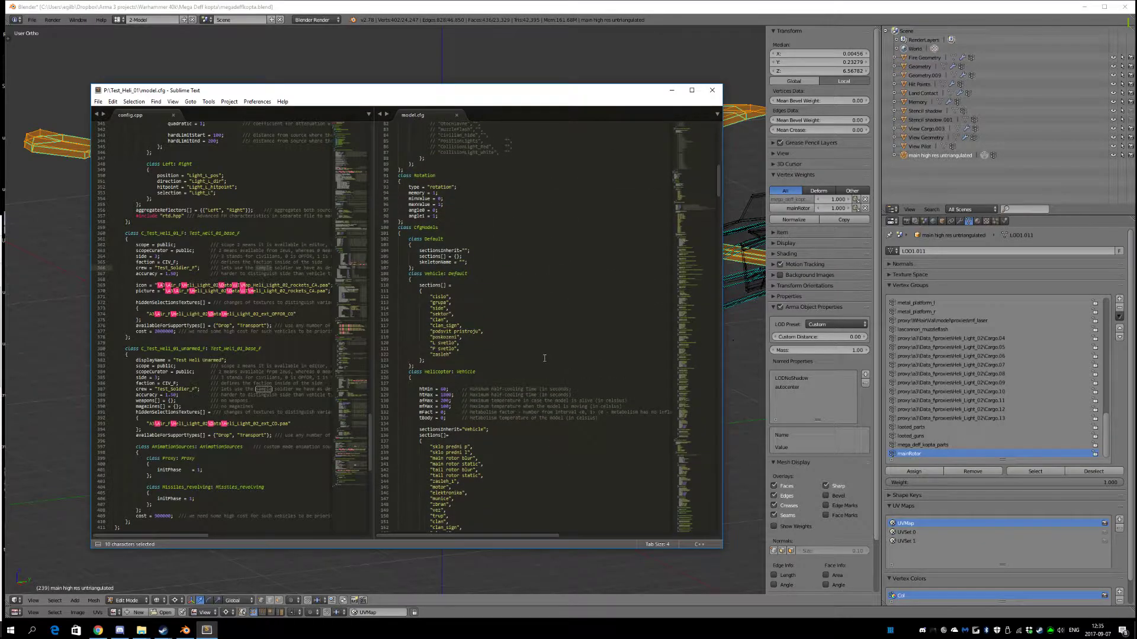
pyautogui.scroll(-9, 544, 355)
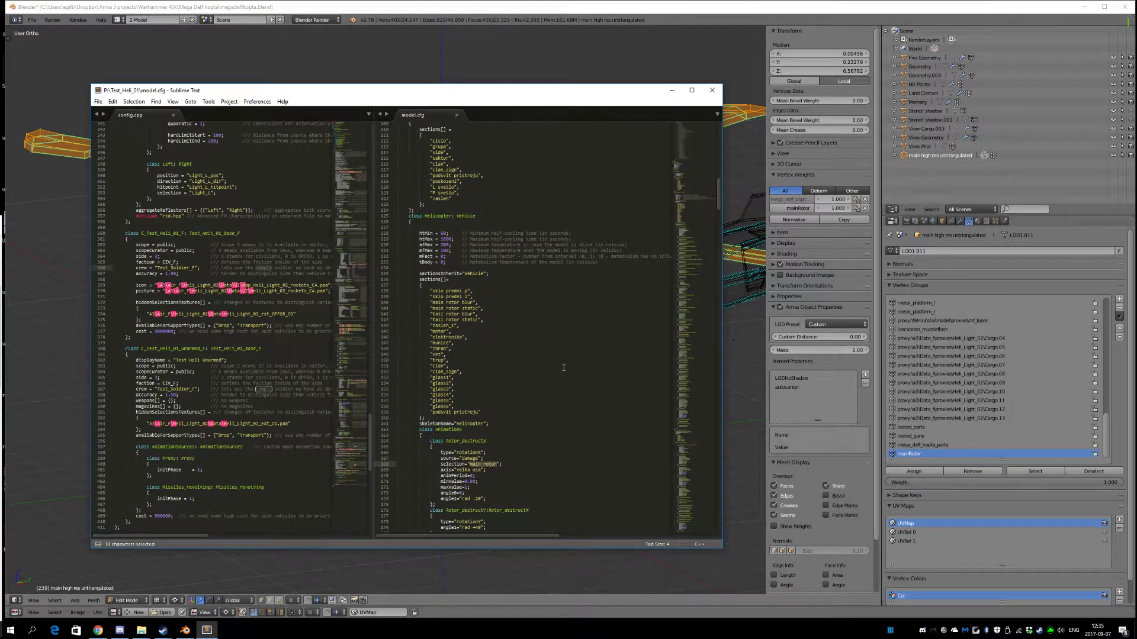
pyautogui.scroll(-8, 563, 367)
pyautogui.doubleClick(473, 304)
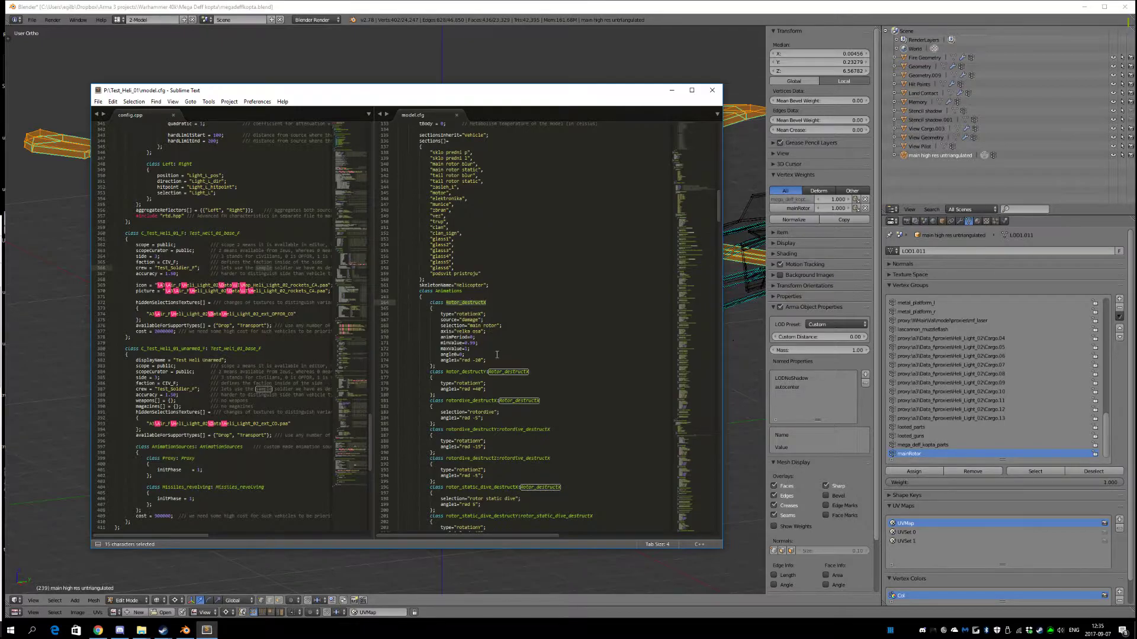
pyautogui.click(482, 323)
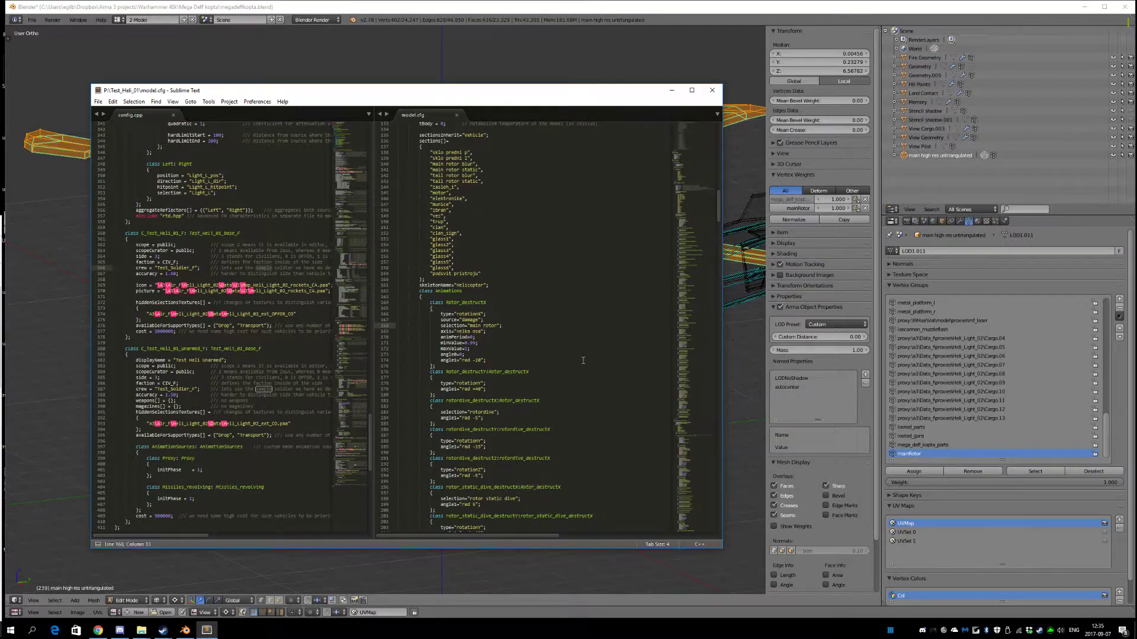
pyautogui.hotkey('ctrl', 'shift', 'Left')
pyautogui.hotkey('ctrl', 'shift', 'Right')
pyautogui.press('Delete')
pyautogui.write('R')
pyautogui.hotkey('ctrl', 'shift', 'Left')
pyautogui.hotkey('ctrl', 's')
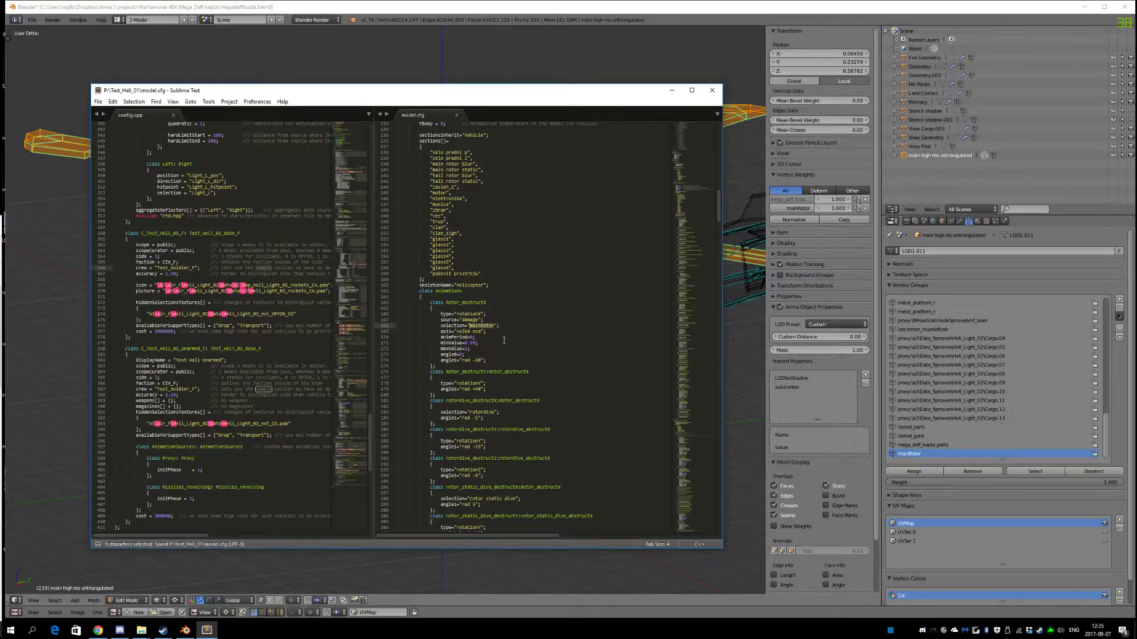
# - Switch to Blender and open the Memory object in Edit Mode to check the name of its main rotor axis vertex group
pyautogui.press('Down')
pyautogui.click(918, 451)
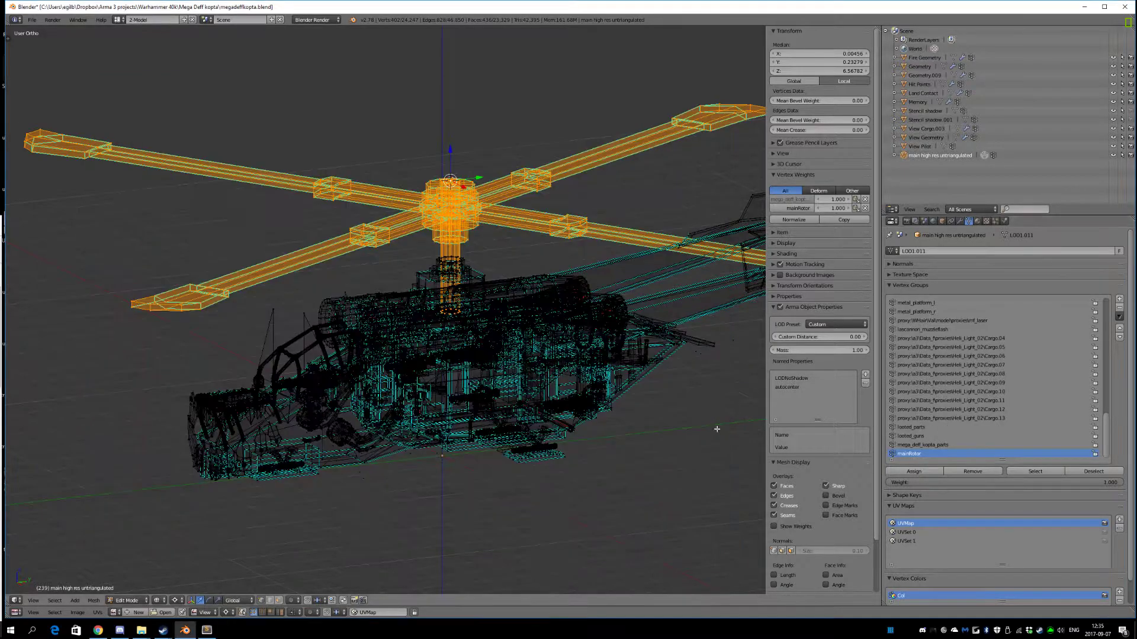
pyautogui.moveTo(546, 450); pyautogui.dragTo(537, 450, button='middle')
pyautogui.press('Tab')
pyautogui.click(370, 468)
pyautogui.rightClick(351, 473)
pyautogui.press('Tab')
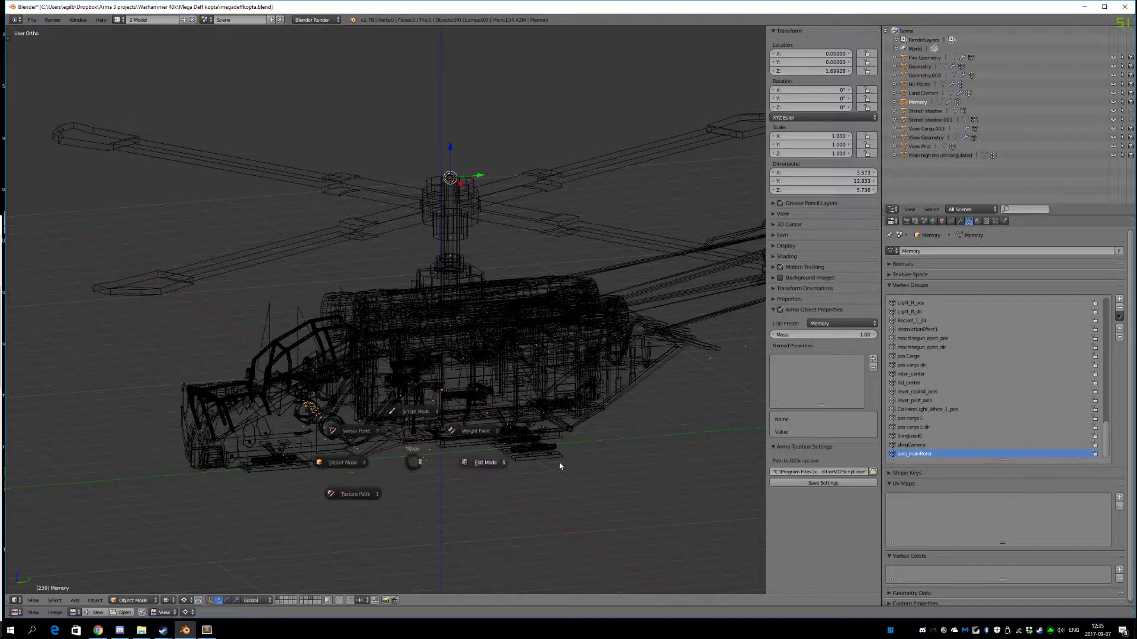
pyautogui.click(539, 464)
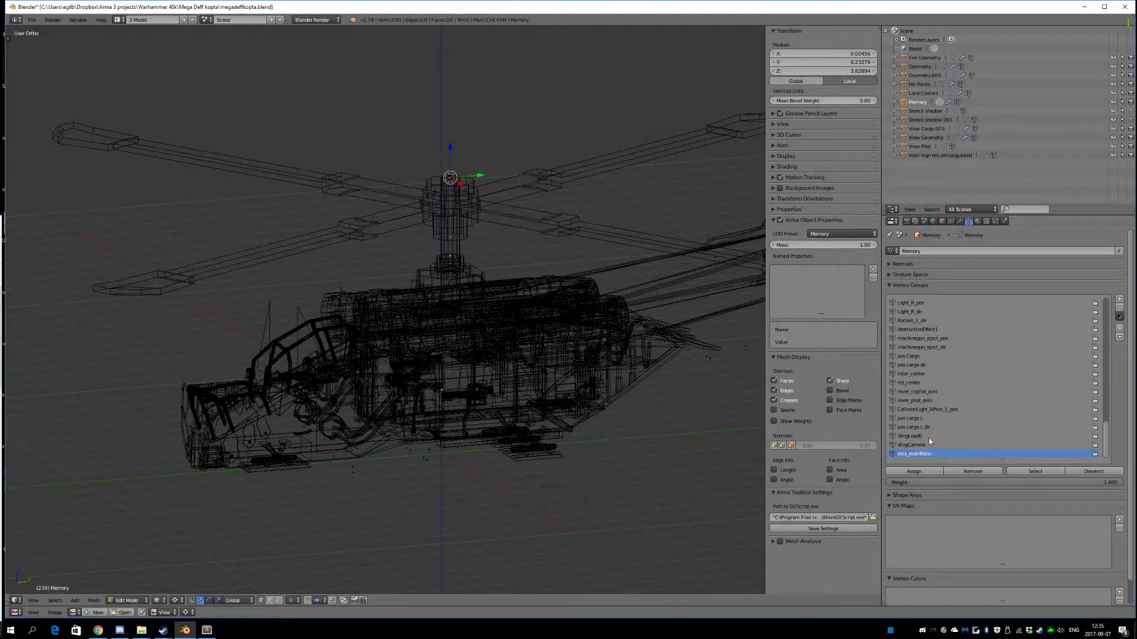
# - Return to Sublime Text, set the Rotor_destructX animation's axis to "axis_mainRotor" and save model.cfg
pyautogui.hotkey('alt', 'Tab')
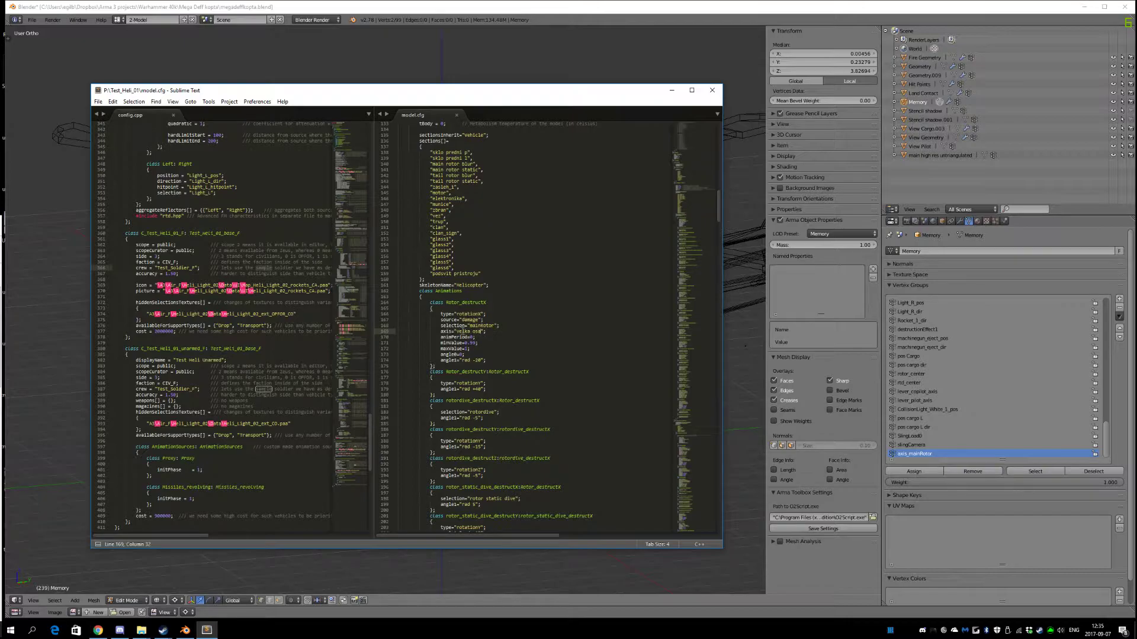
pyautogui.hotkey('ctrl', 'shift', 'Right')
pyautogui.hotkey('ctrl', 'shift', 'Right')
pyautogui.write('axis_mainRotor')
pyautogui.hotkey('ctrl', 's')
# - Examine the rotor destruction animation classes and the Helicopter class's sections list in model.cfg
pyautogui.doubleClick(466, 302)
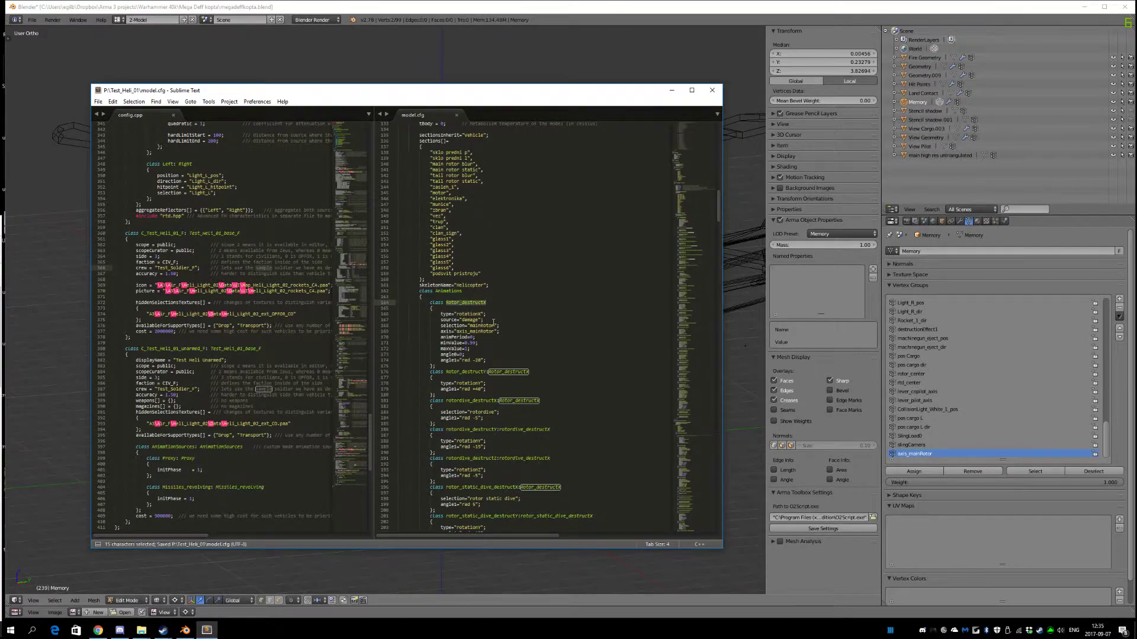
pyautogui.scroll(-8, 533, 329)
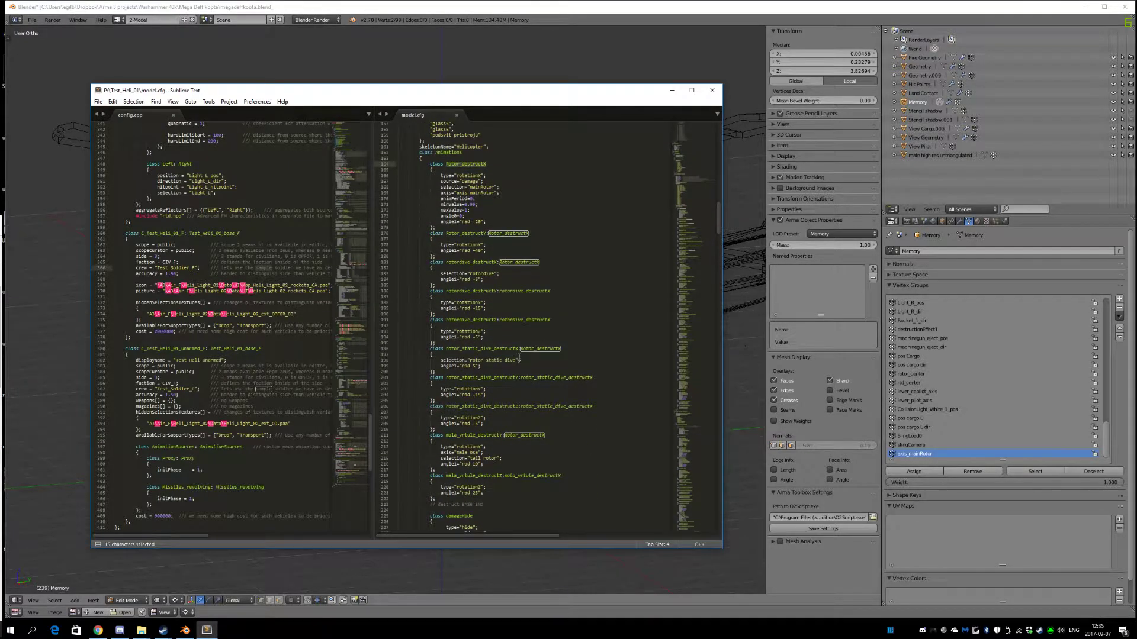
pyautogui.scroll(-3, 520, 359)
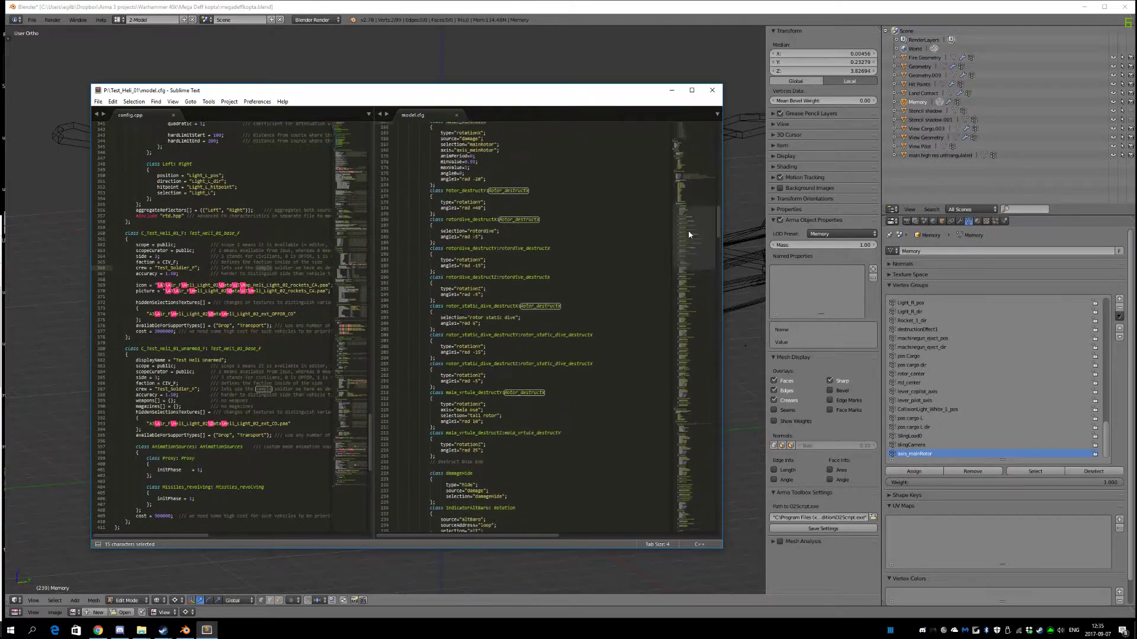
pyautogui.scroll(12, 483, 339)
pyautogui.click(483, 339)
pyautogui.scroll(5, 483, 339)
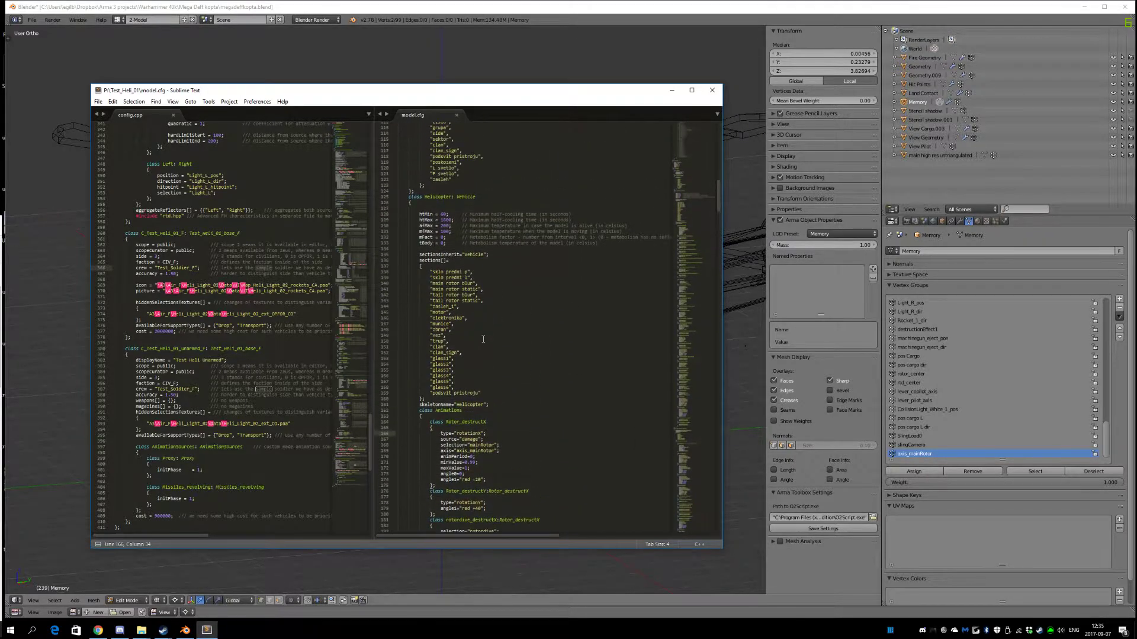
pyautogui.scroll(8, 483, 339)
pyautogui.scroll(-12, 497, 368)
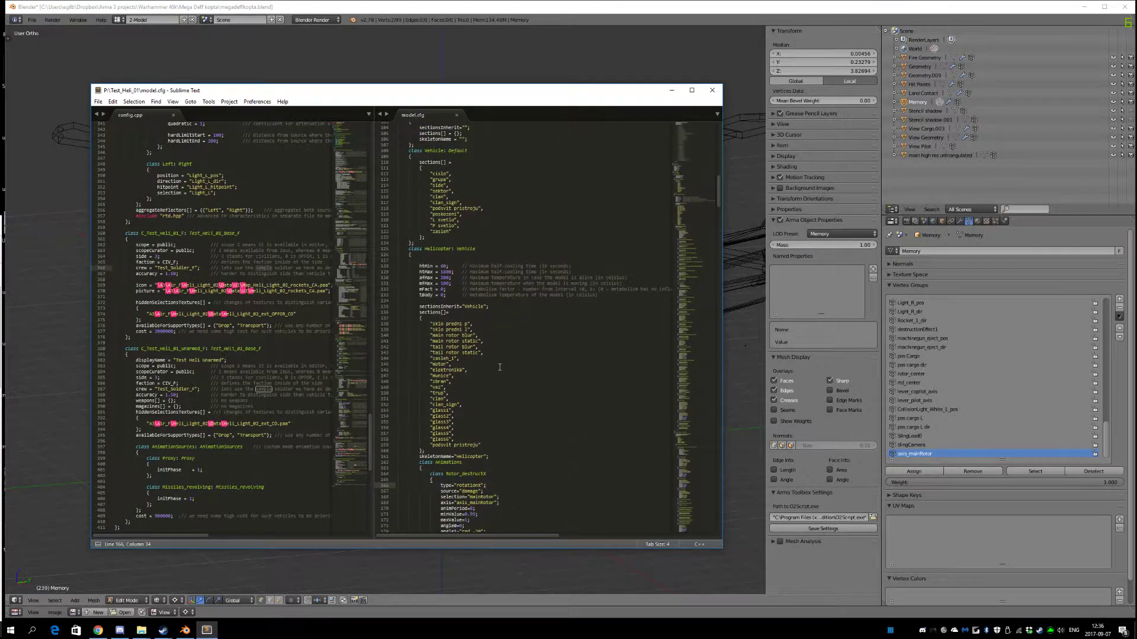
# - Examine the Rotor_destructX animation class and the destruction classes that inherit from it in model.cfg
pyautogui.click(477, 353)
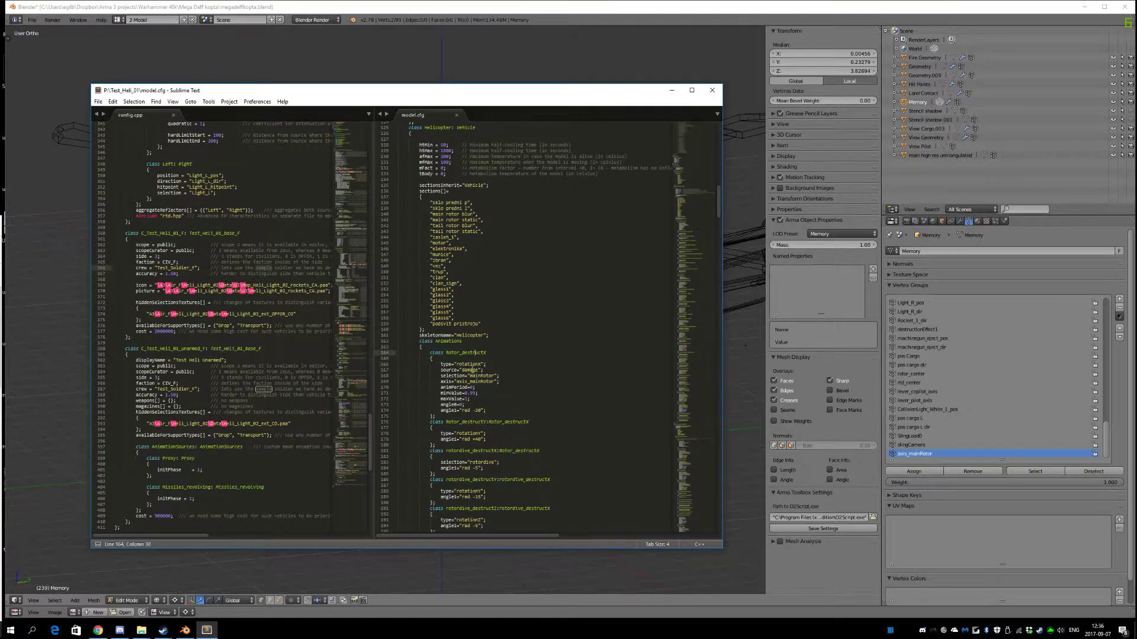
pyautogui.doubleClick(461, 353)
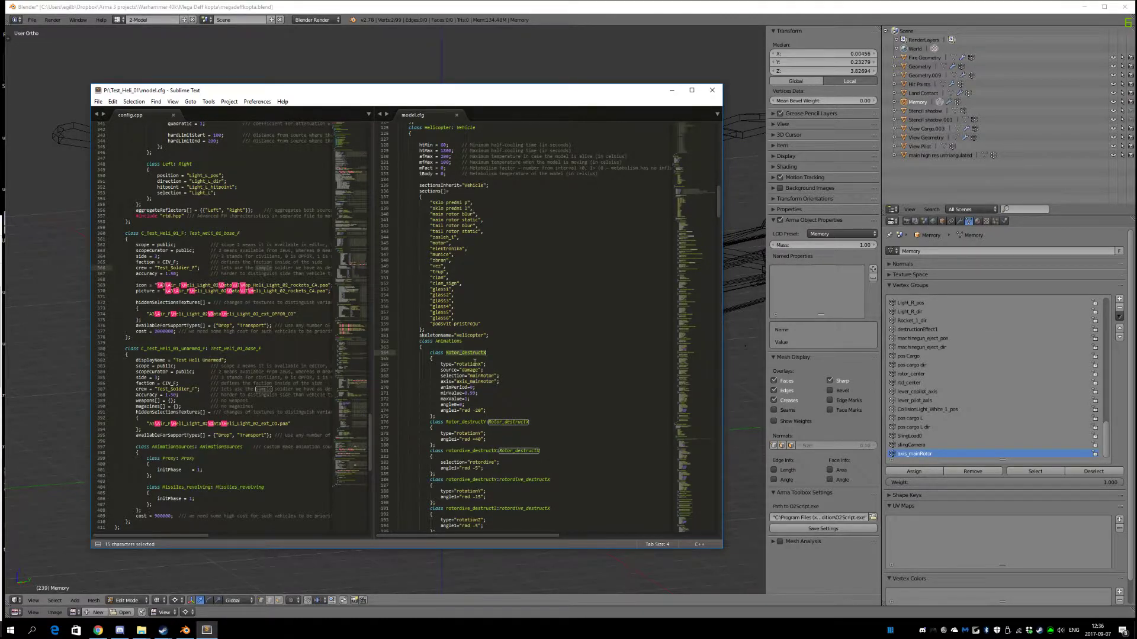
pyautogui.click(453, 370)
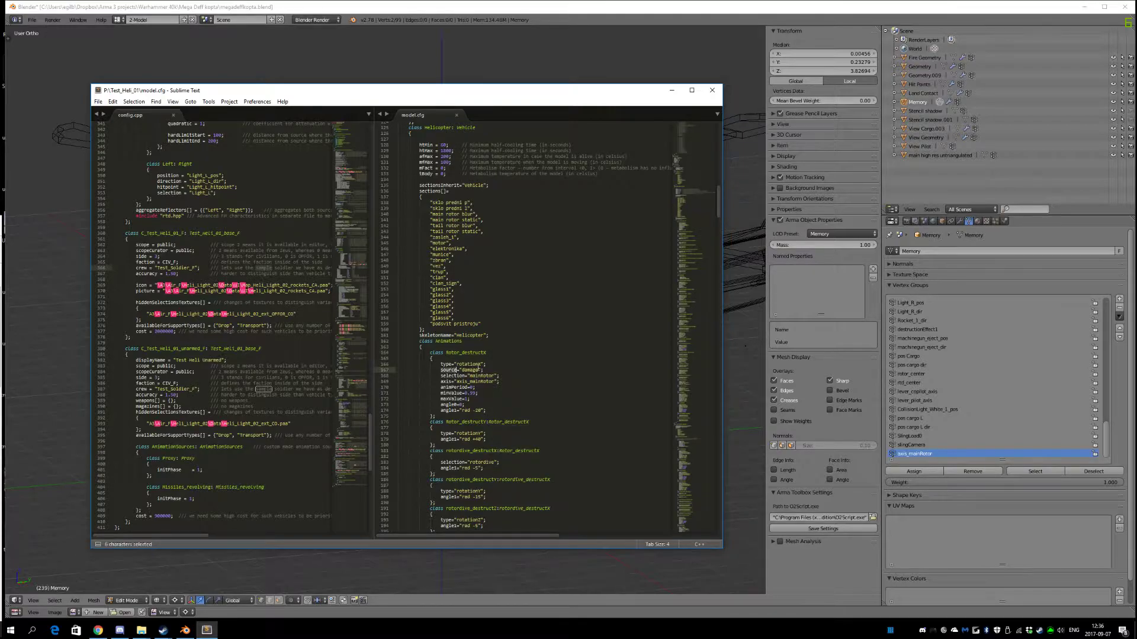
pyautogui.doubleClick(463, 353)
pyautogui.scroll(-4, 496, 360)
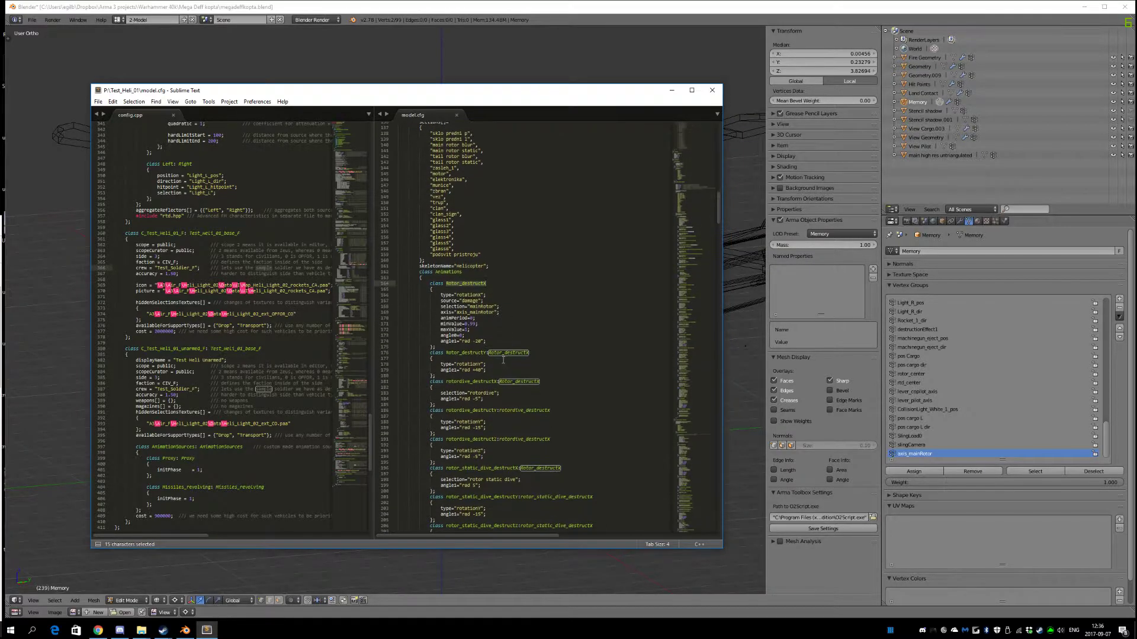
pyautogui.click(466, 295)
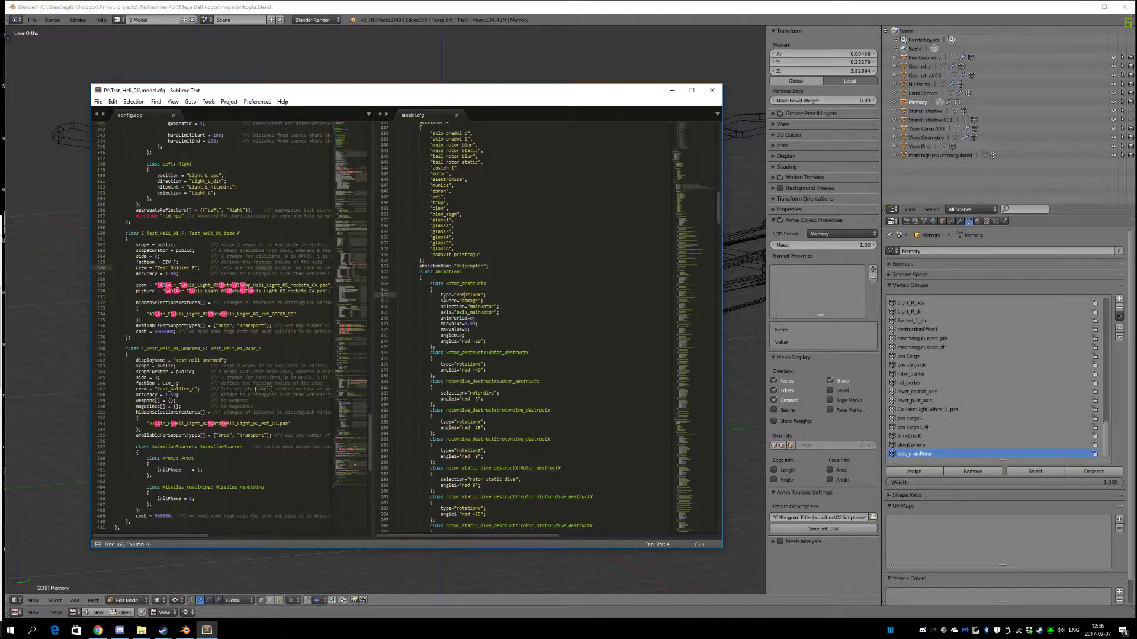
pyautogui.scroll(-5, 493, 255)
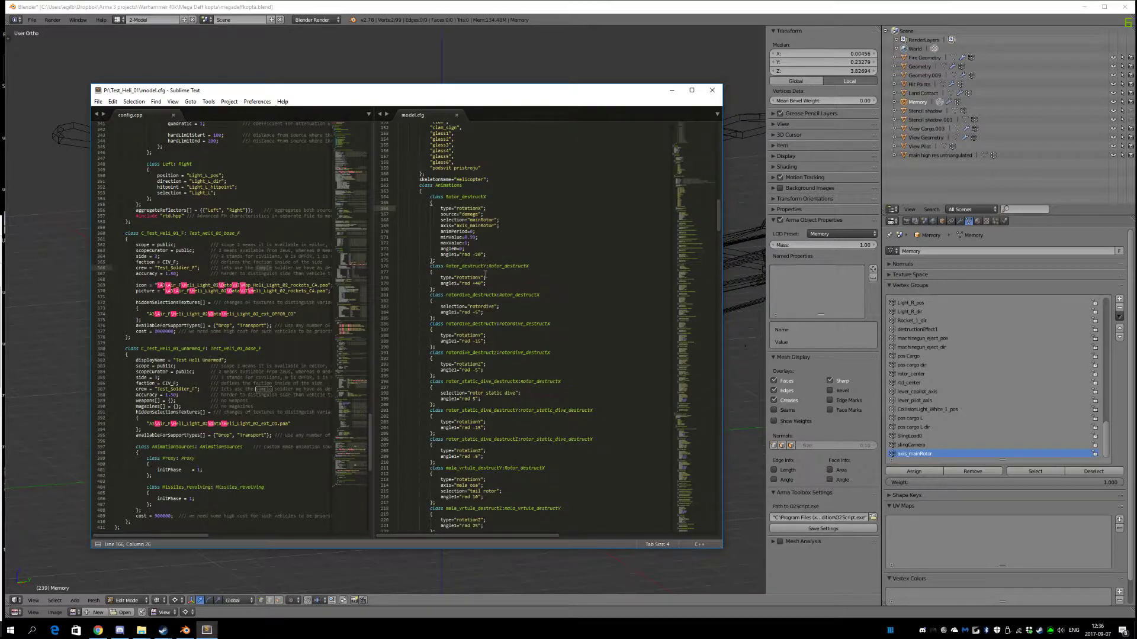
# - Search model.cfg for the remaining animation that uses the main rotor selection
pyautogui.click(527, 213)
pyautogui.hotkey('ctrl', 'f')
pyautogui.write('main')
pyautogui.press('Return')
pyautogui.press('Return')
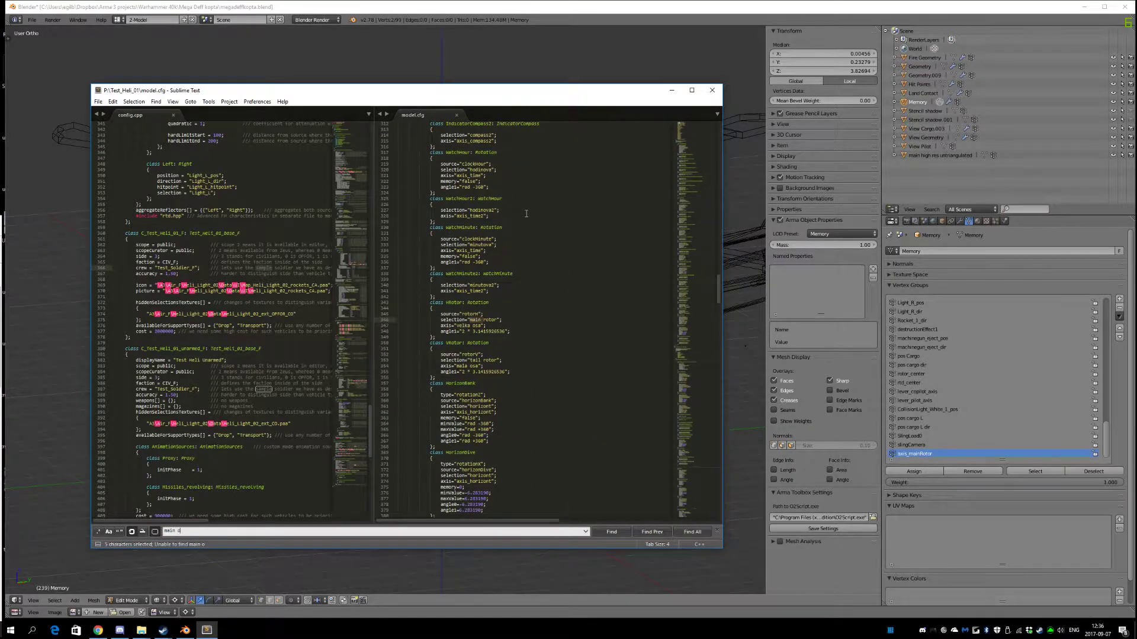
pyautogui.press('Escape')
# - Examine the HRotor and VRotor animation classes, including their angle1 expressions, in model.cfg
pyautogui.click(528, 334)
pyautogui.click(451, 333)
pyautogui.doubleClick(450, 333)
pyautogui.moveTo(462, 332)
pyautogui.mouseDown()
pyautogui.moveTo(514, 333)
pyautogui.moveTo(462, 330)
pyautogui.mouseUp()
pyautogui.click(534, 336)
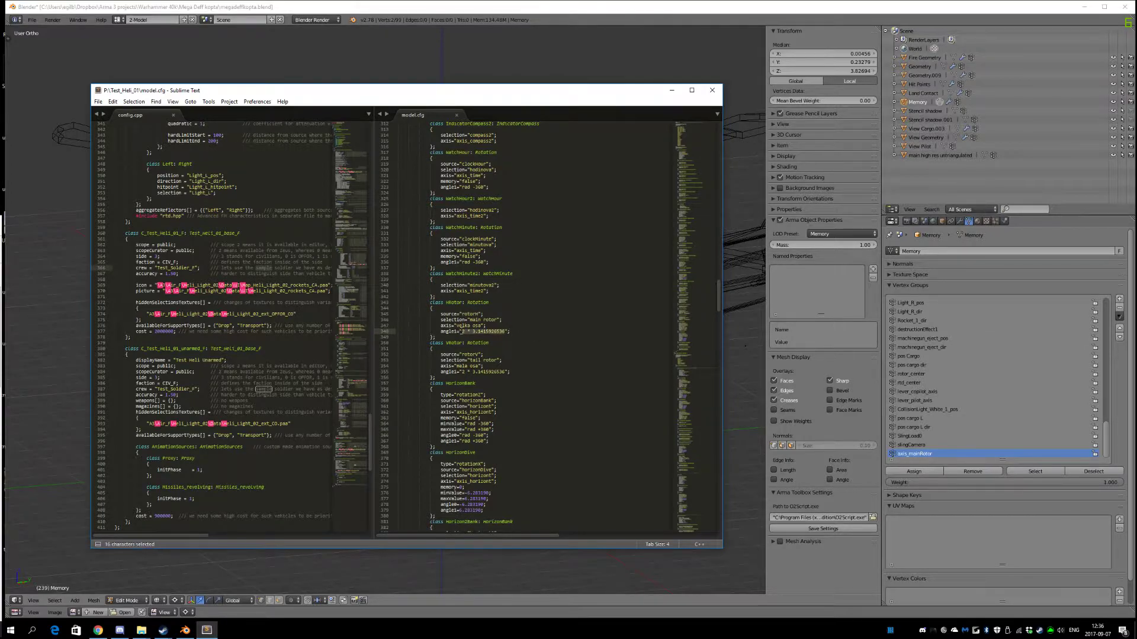
pyautogui.scroll(5, 475, 349)
pyautogui.moveTo(462, 418); pyautogui.dragTo(504, 418)
pyautogui.click(504, 418)
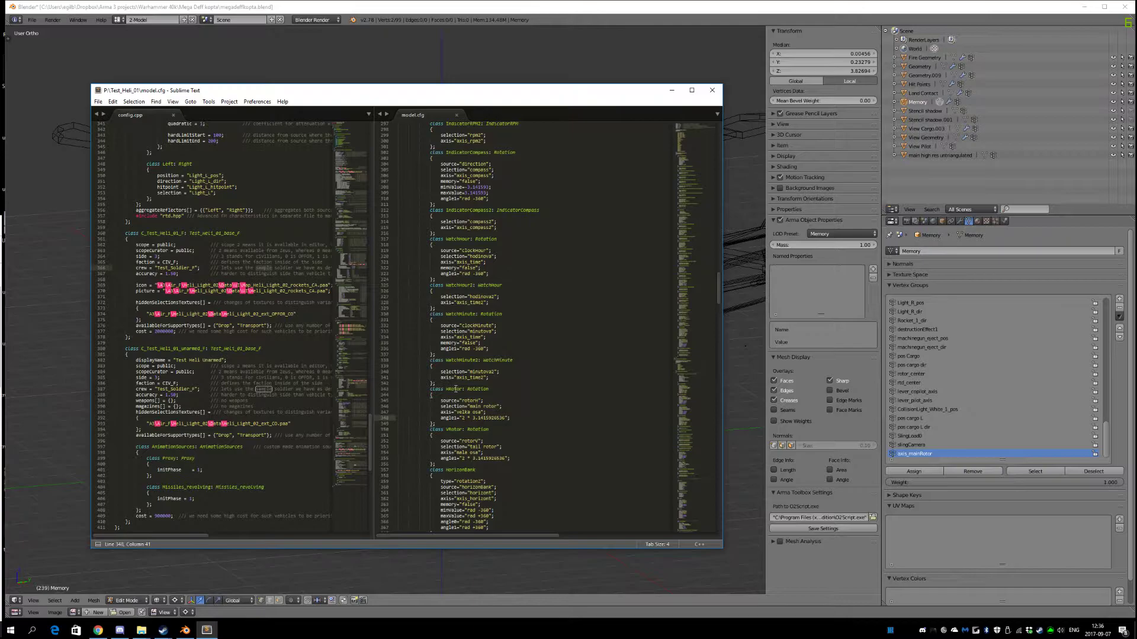
pyautogui.moveTo(438, 466); pyautogui.dragTo(389, 389)
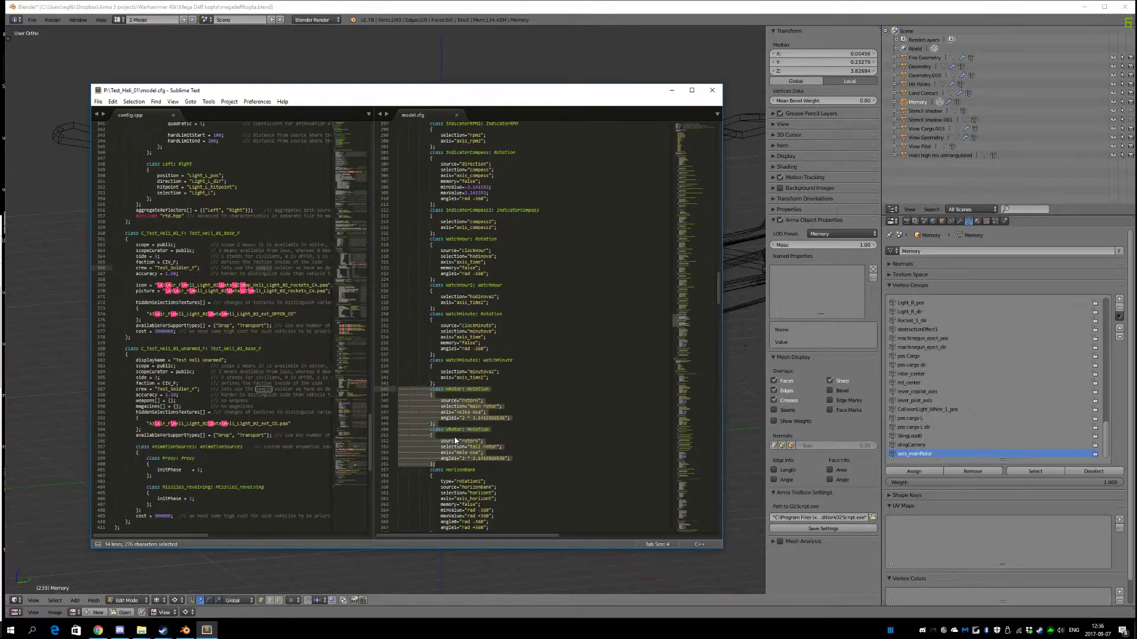
# - Switch to Blender and inspect the helicopter's main rotor and tail from several angles
pyautogui.click(503, 8)
pyautogui.moveTo(538, 343)
pyautogui.mouseDown(button='middle')
pyautogui.moveTo(592, 360)
pyautogui.moveTo(604, 325)
pyautogui.moveTo(527, 342)
pyautogui.mouseUp(button='middle')
pyautogui.scroll(-5, 566, 352)
pyautogui.scroll(6, 528, 343)
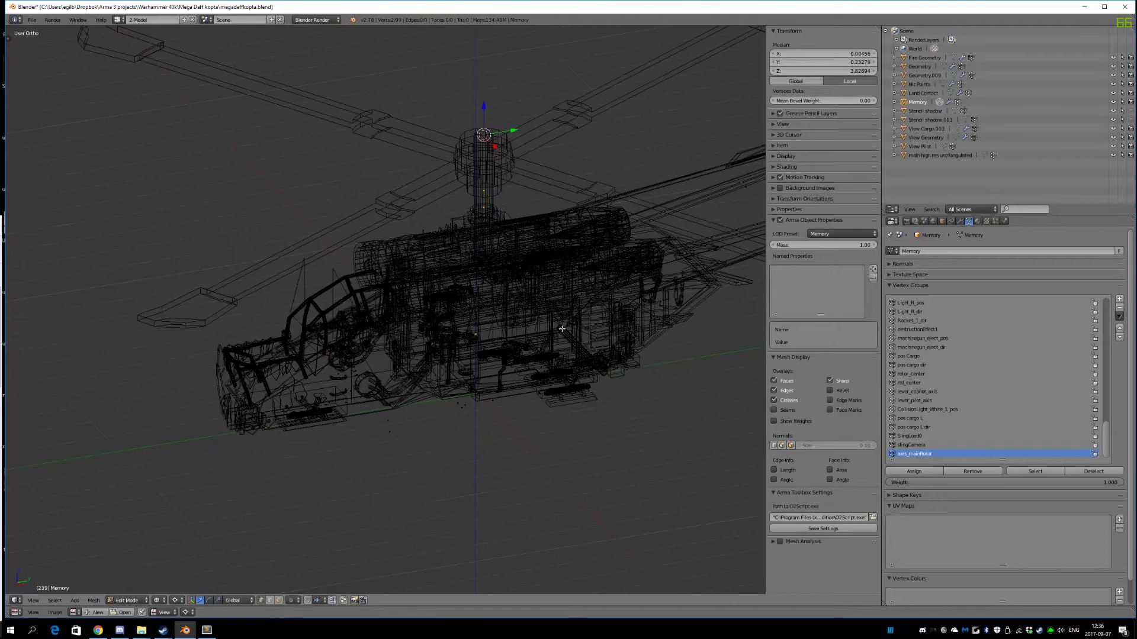
pyautogui.moveTo(586, 315); pyautogui.dragTo(727, 261, button='middle')
pyautogui.moveTo(493, 307); pyautogui.dragTo(663, 314, button='middle')
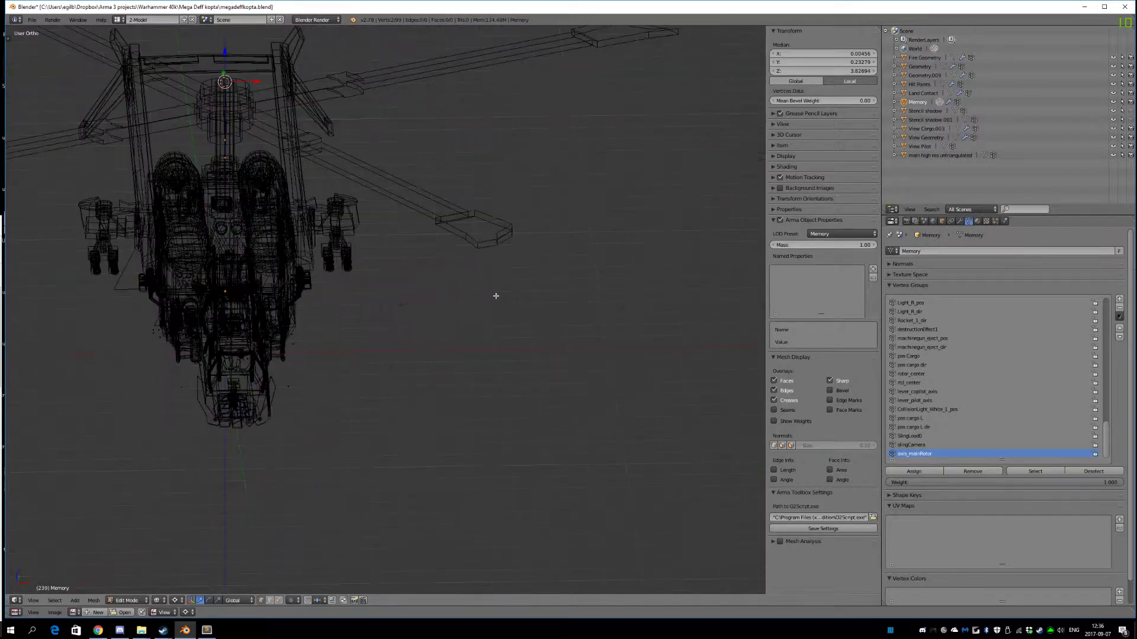
pyautogui.scroll(-4, 469, 297)
pyautogui.moveTo(470, 297); pyautogui.dragTo(416, 293, button='middle')
pyautogui.scroll(1, 417, 293)
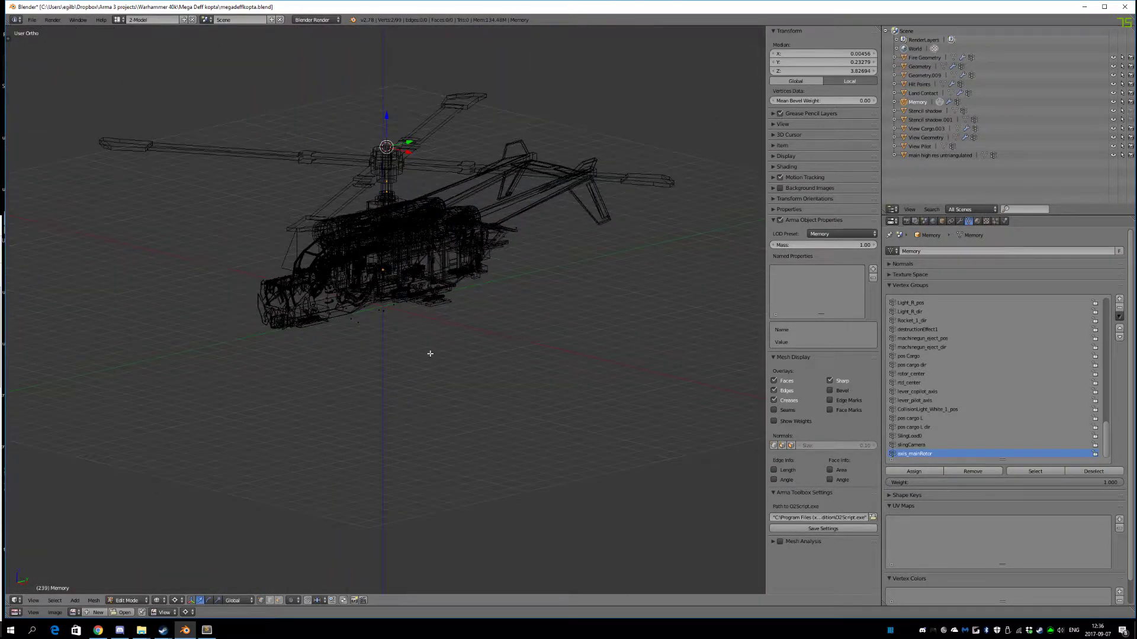
pyautogui.keyDown('shift'); pyautogui.moveTo(414, 393); pyautogui.dragTo(468, 497, button='middle'); pyautogui.keyUp('shift')
pyautogui.scroll(5, 521, 500)
pyautogui.scroll(-2, 530, 501)
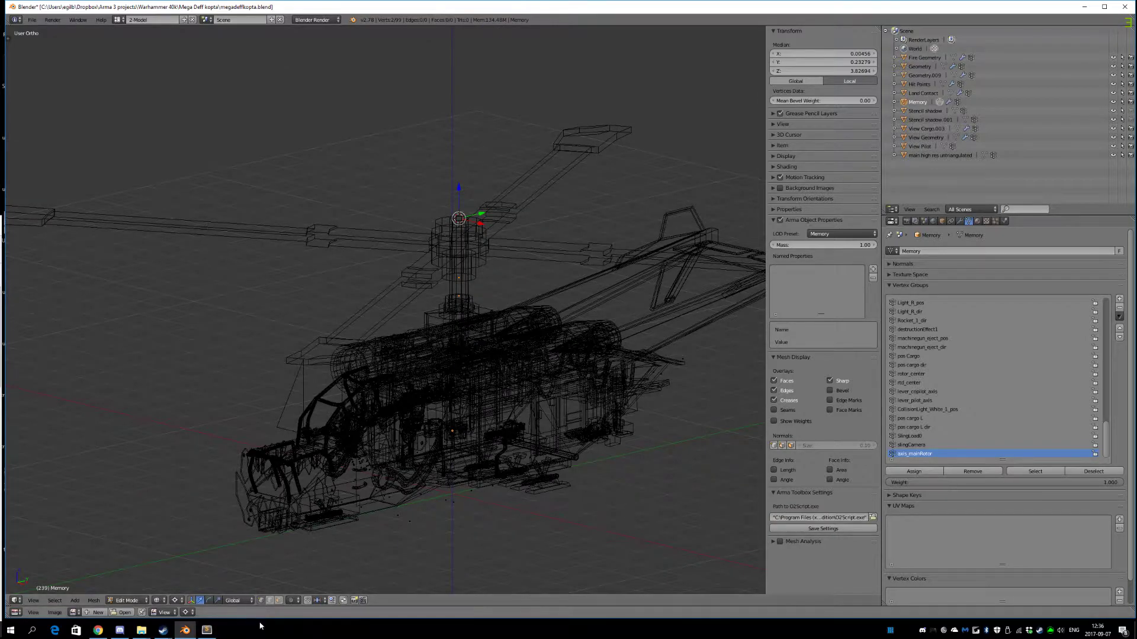
# - Return to Sublime Text, set the HRotor animation's selection to "mainRotor" and its axis to "axis_mainRotor", and save model.cfg
pyautogui.click(217, 630)
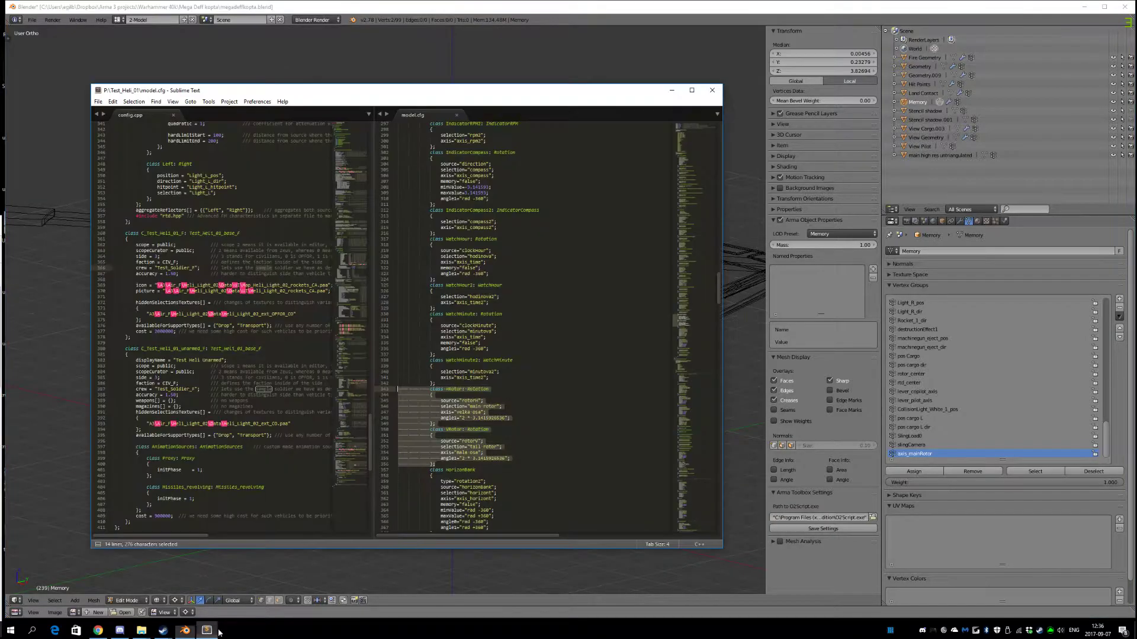
pyautogui.click(484, 406)
pyautogui.press('BackSpace')
pyautogui.press('Delete')
pyautogui.write('R')
pyautogui.press('Down')
pyautogui.hotkey('ctrl', 'shift', 'Left')
pyautogui.hotkey('ctrl', 'shift', 'Left')
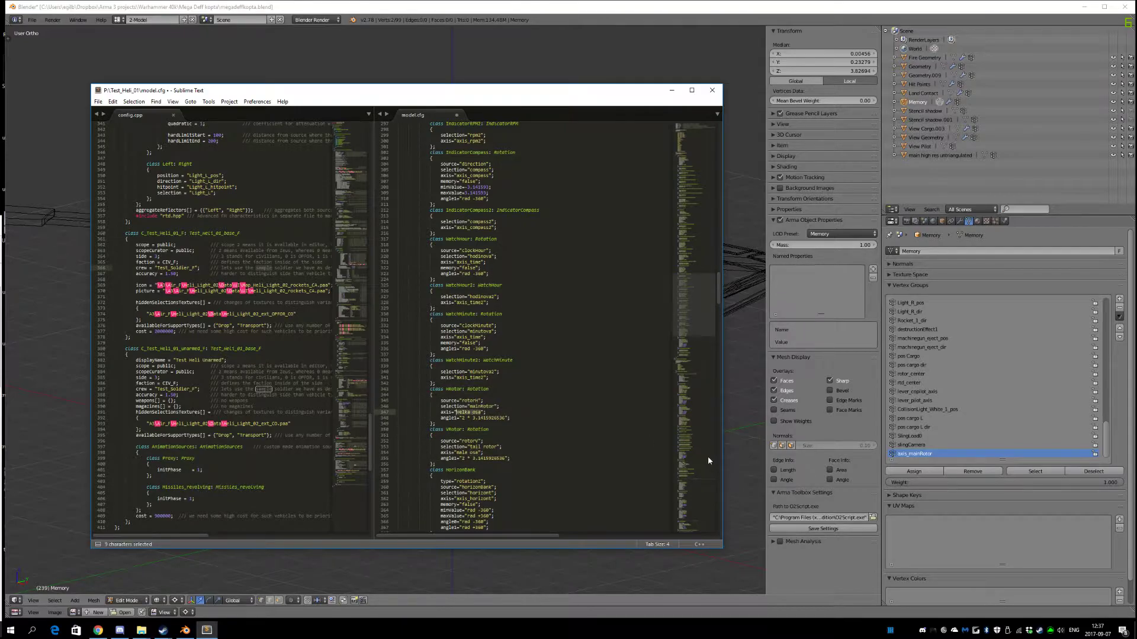
pyautogui.write('axis_')
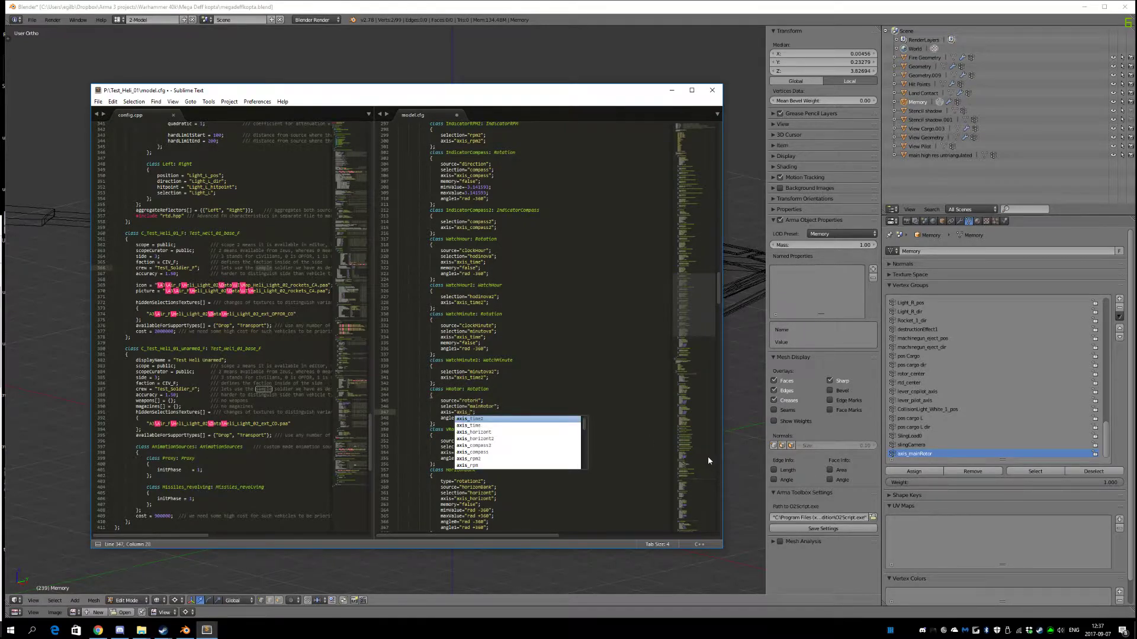
pyautogui.write('mainRotor')
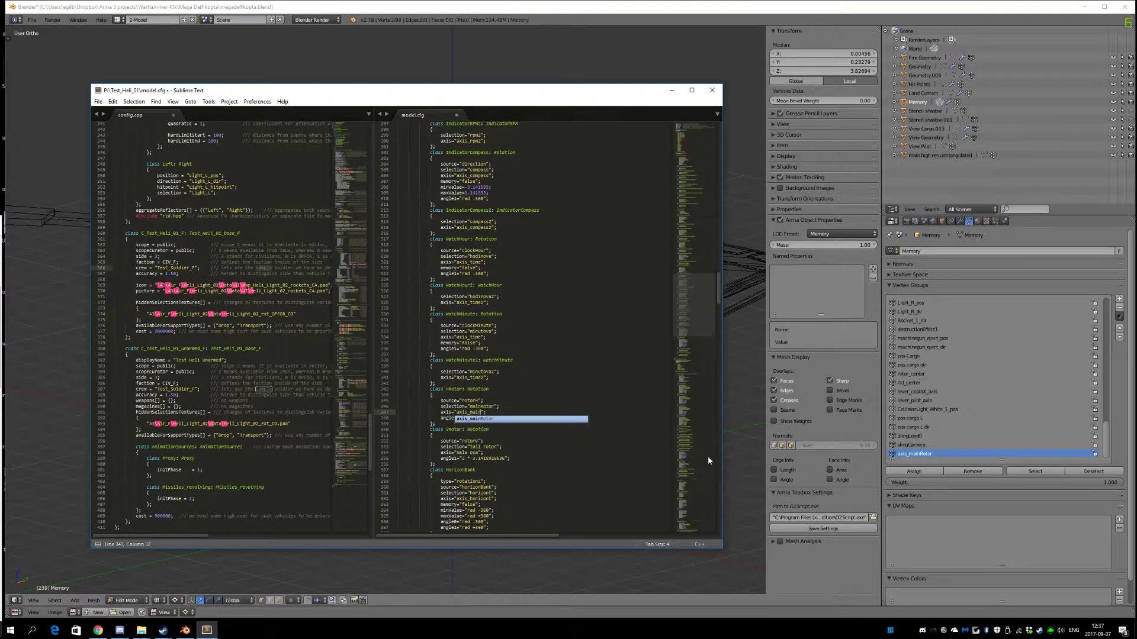
pyautogui.hotkey('ctrl', 's')
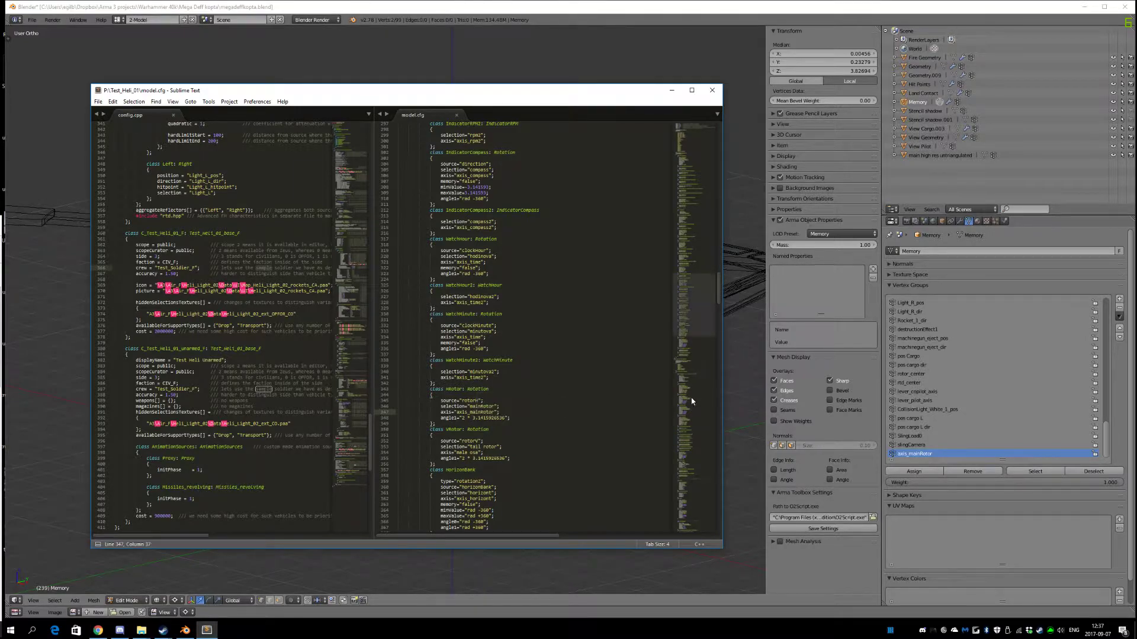
# - Find the base Rotation class that HRotor inherits from and copy its six property lines, from type through angle1
pyautogui.click(477, 384)
pyautogui.doubleClick(477, 389)
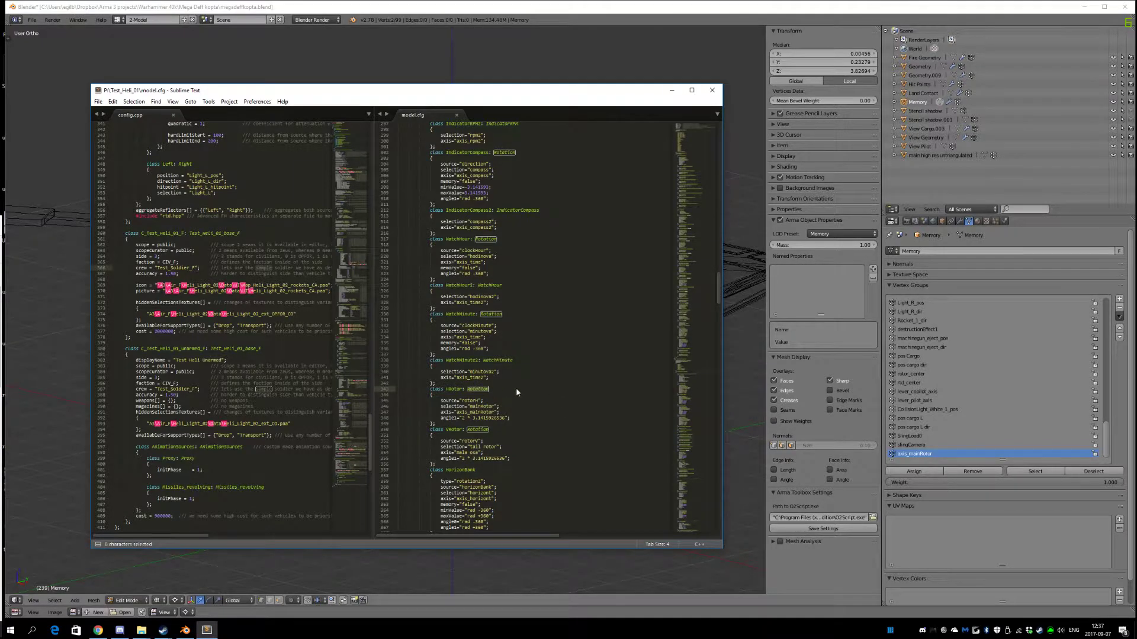
pyautogui.scroll(10, 516, 388)
pyautogui.scroll(20, 598, 369)
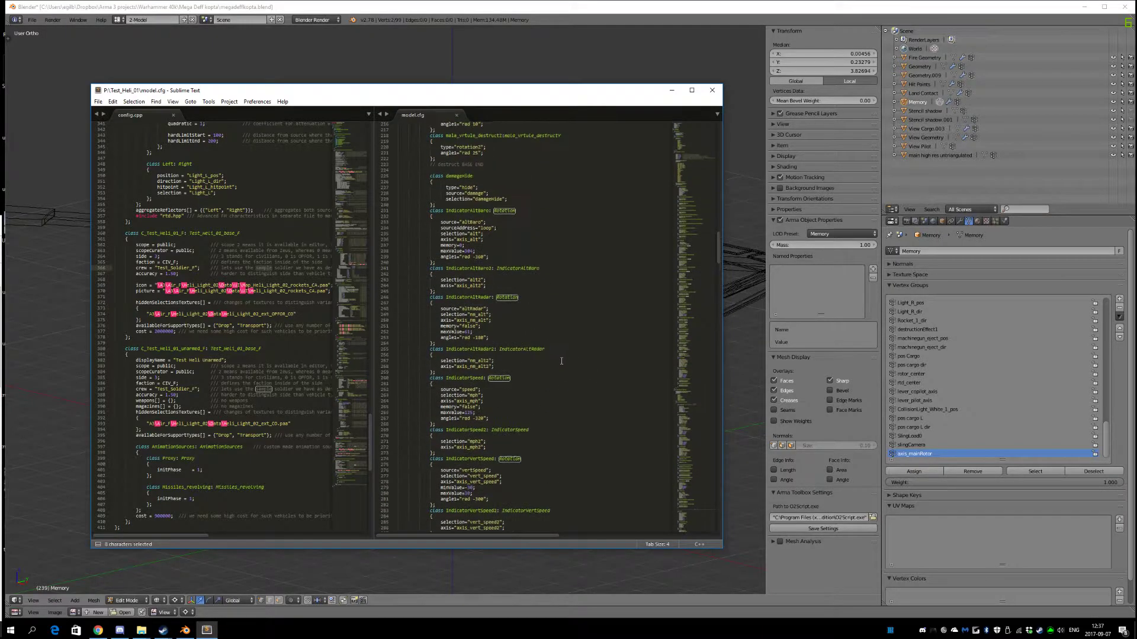
pyautogui.moveTo(695, 237); pyautogui.dragTo(697, 183)
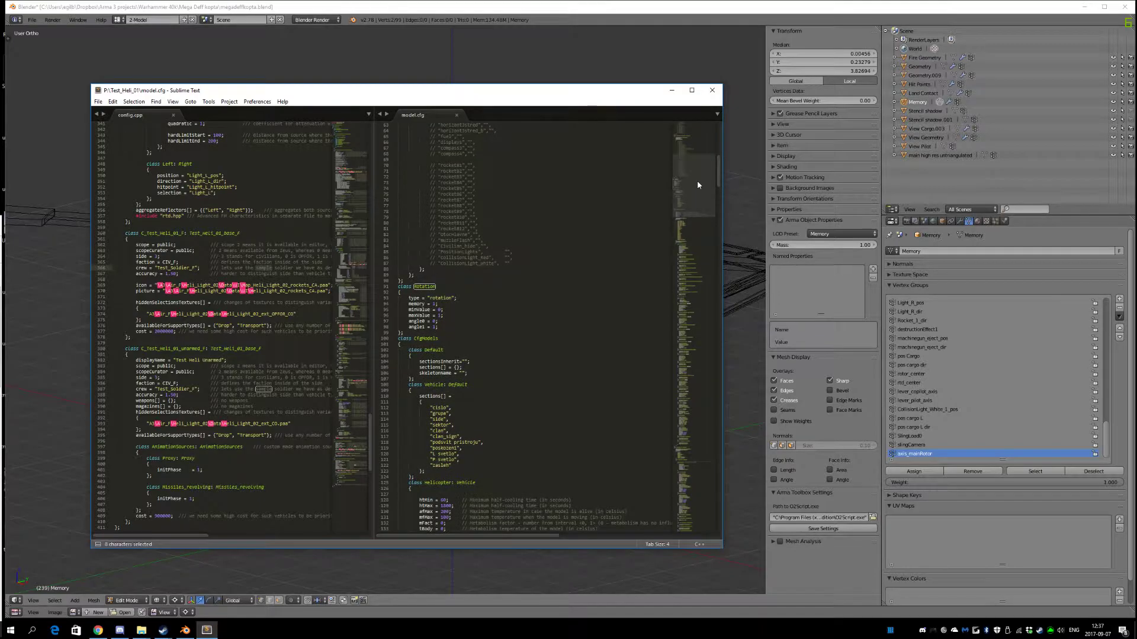
pyautogui.click(404, 287)
pyautogui.doubleClick(404, 287)
pyautogui.click(423, 304)
pyautogui.moveTo(443, 327); pyautogui.dragTo(401, 300)
pyautogui.hotkey('ctrl', 'c')
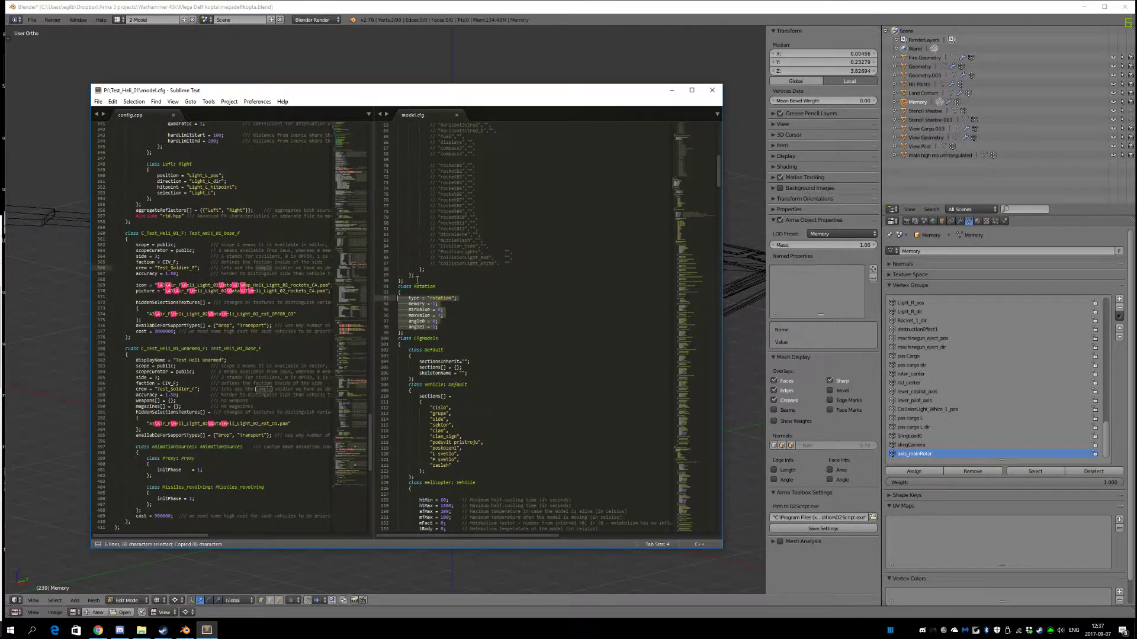
# - Search model.cfg for "mainrotor" to get back to the HRotor animation class
pyautogui.moveTo(691, 200); pyautogui.dragTo(675, 358)
pyautogui.hotkey('ctrl', 'f')
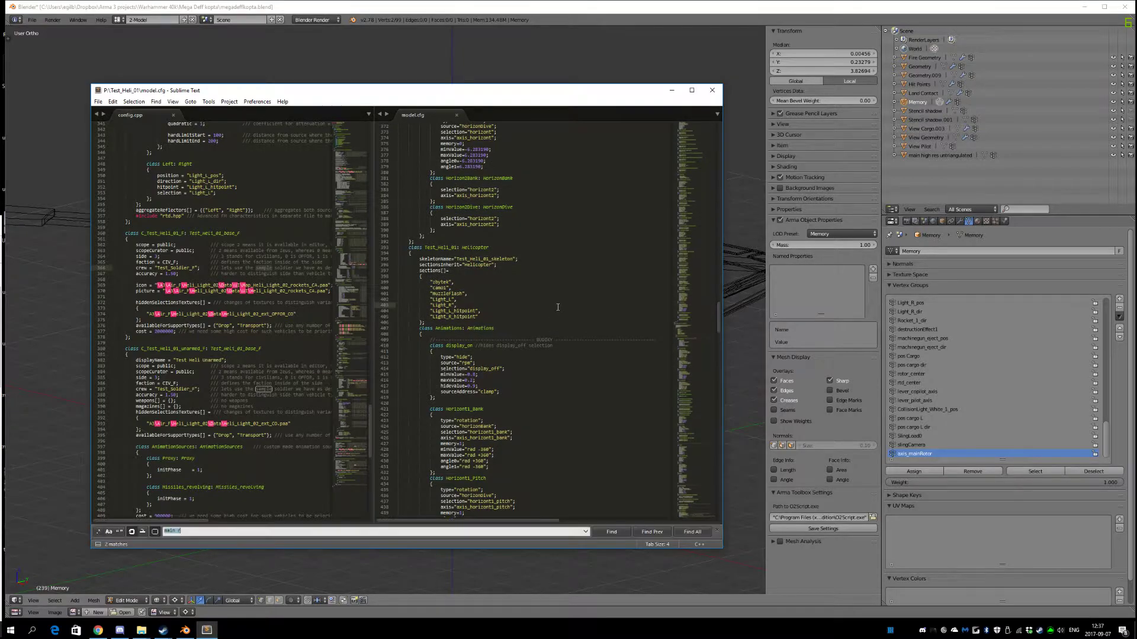
pyautogui.write('mainrotr')
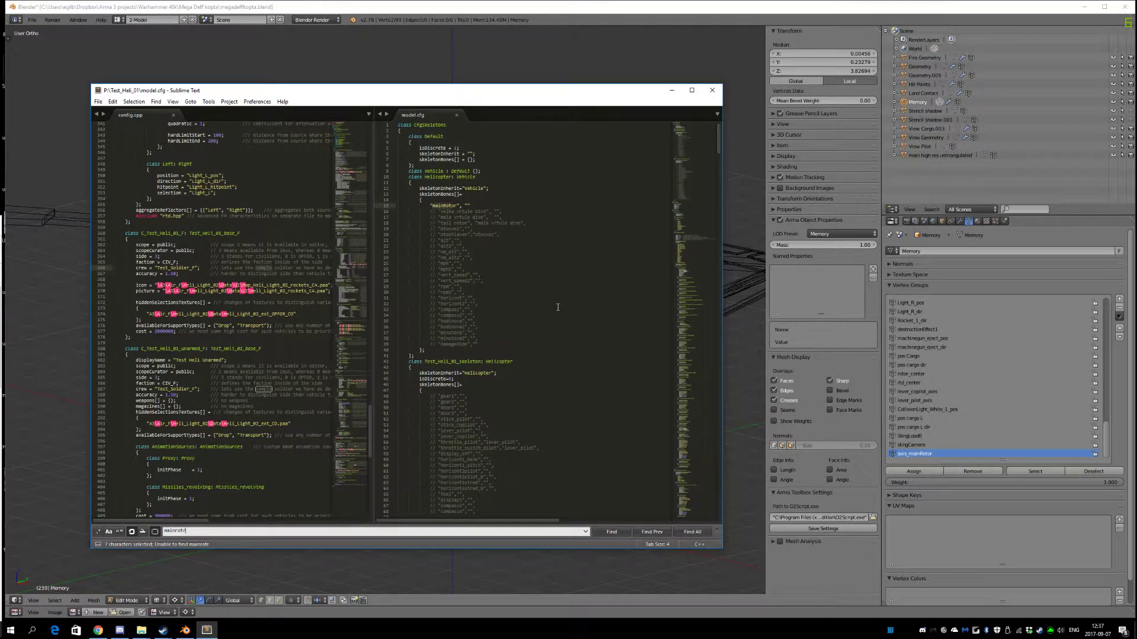
pyautogui.press('BackSpace')
pyautogui.write('or')
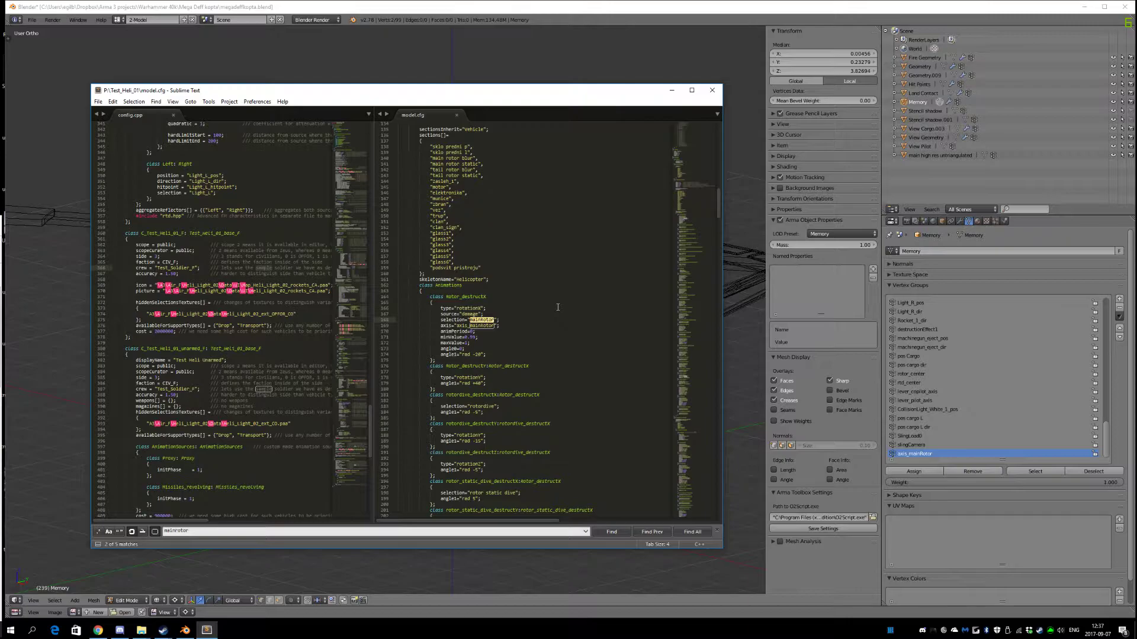
pyautogui.press('Return')
pyautogui.press('Return')
pyautogui.press('Escape')
# - Paste the copied Rotation properties at the start of the HRotor class body and indent them to match
pyautogui.click(493, 310)
pyautogui.press('Return')
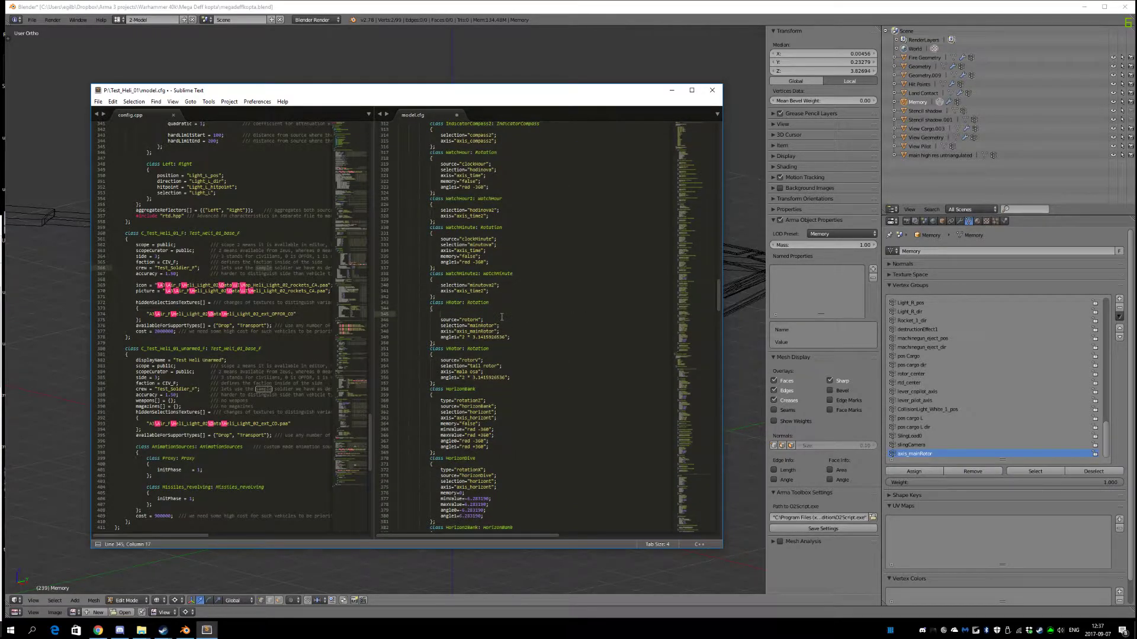
pyautogui.hotkey('ctrl', 'v')
pyautogui.hotkey('shift', 'Up')
pyautogui.hotkey('shift', 'Up')
pyautogui.hotkey('shift', 'Up')
pyautogui.hotkey('shift', 'Up')
pyautogui.hotkey('shift', 'Home')
pyautogui.press('Tab')
pyautogui.press('Tab')
pyautogui.press('Tab')
pyautogui.press('Up')
pyautogui.press('Delete')
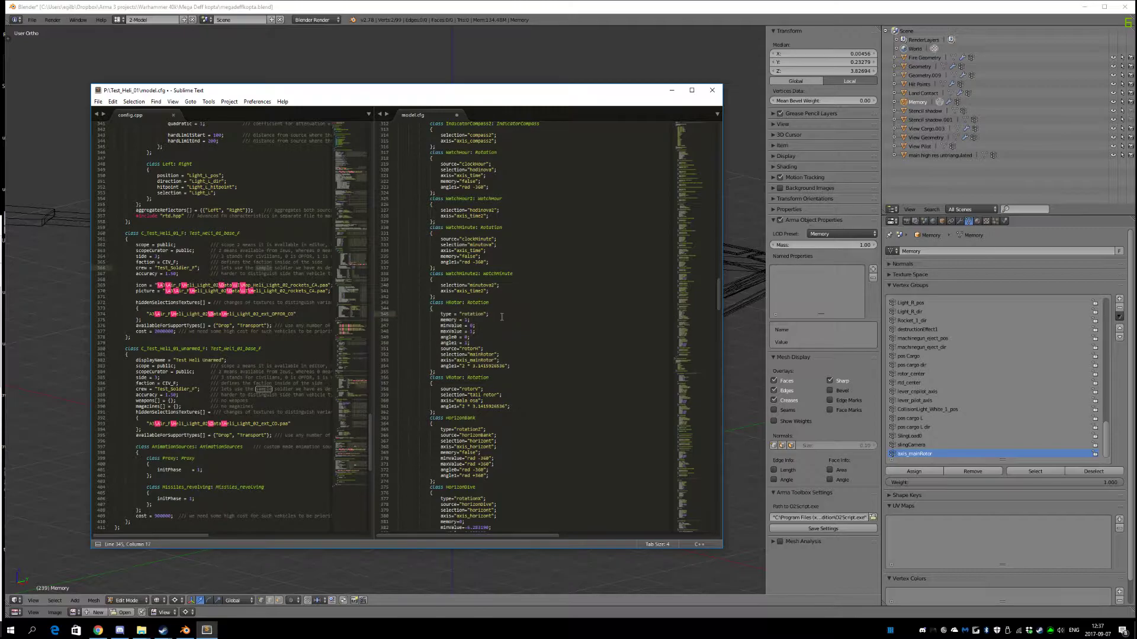
# - Examine the type, memory, minValue, maxValue and angle properties inside the HRotor class
pyautogui.doubleClick(474, 314)
pyautogui.doubleClick(450, 321)
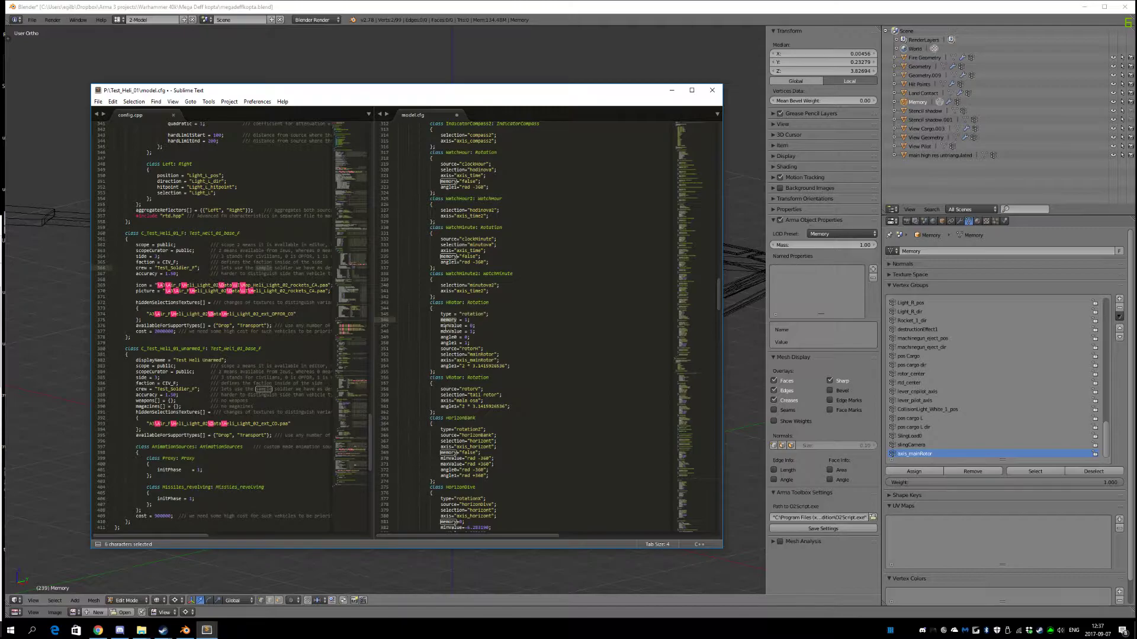
pyautogui.doubleClick(451, 332)
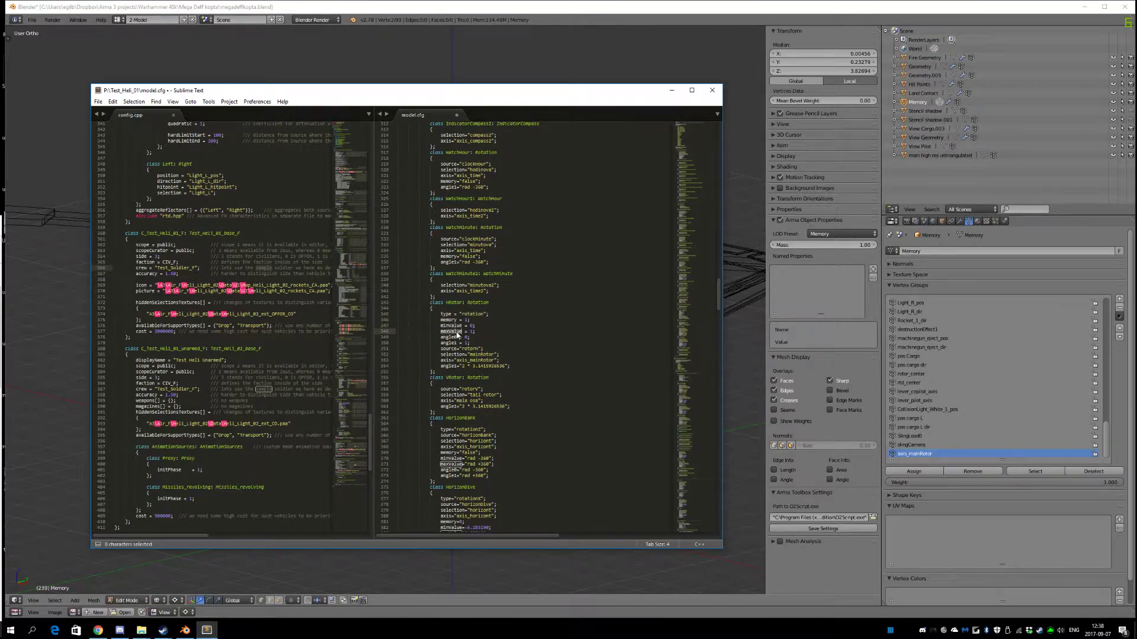
pyautogui.moveTo(409, 326); pyautogui.dragTo(497, 338)
pyautogui.click(524, 348)
# - Copy HRotor's source name and search config.cpp for "rotorH"
pyautogui.doubleClick(468, 348)
pyautogui.hotkey('ctrl', 'c')
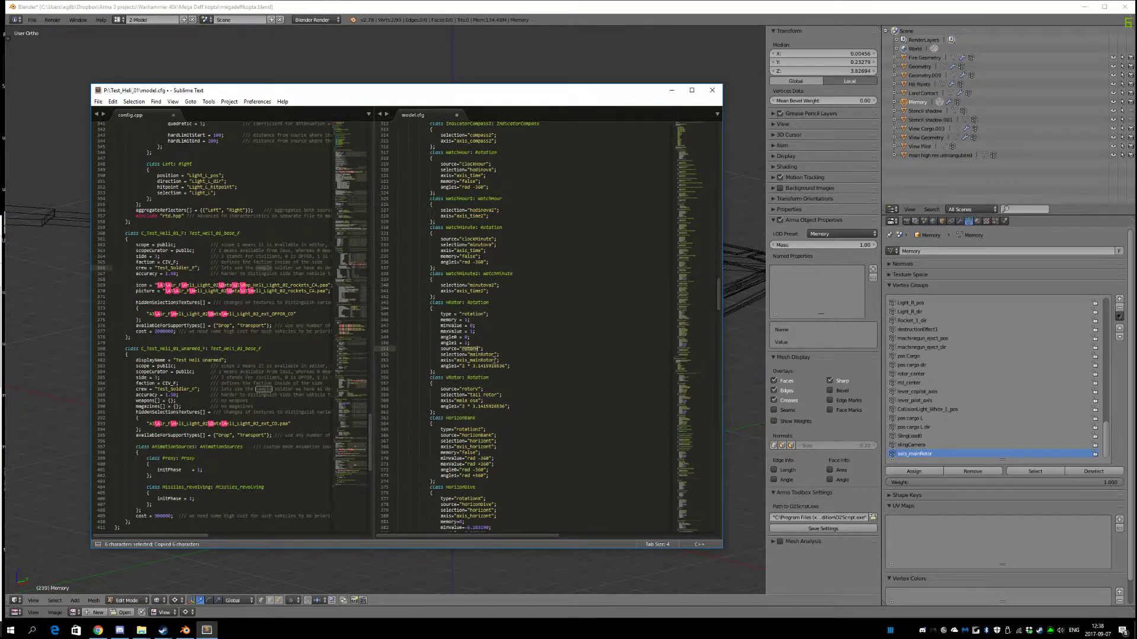
pyautogui.doubleClick(450, 349)
pyautogui.doubleClick(471, 349)
pyautogui.click(252, 221)
pyautogui.hotkey('ctrl', 'f')
pyautogui.hotkey('ctrl', 'v')
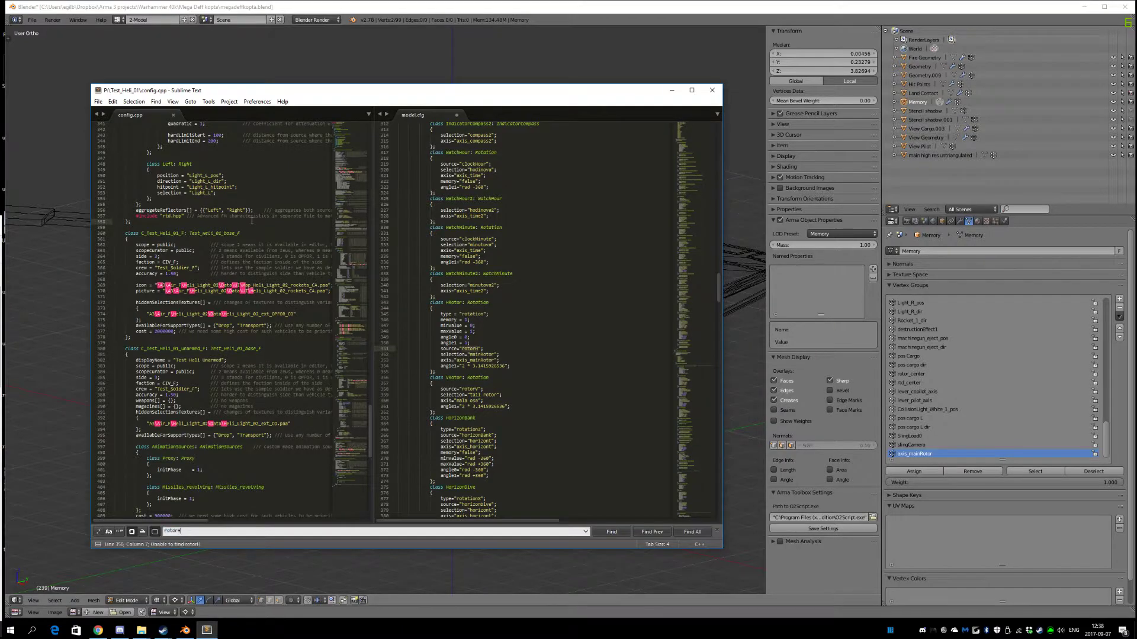
pyautogui.press('Escape')
# - Compare HRotor's source with the neighbouring VRotor class in model.cfg
pyautogui.click(476, 394)
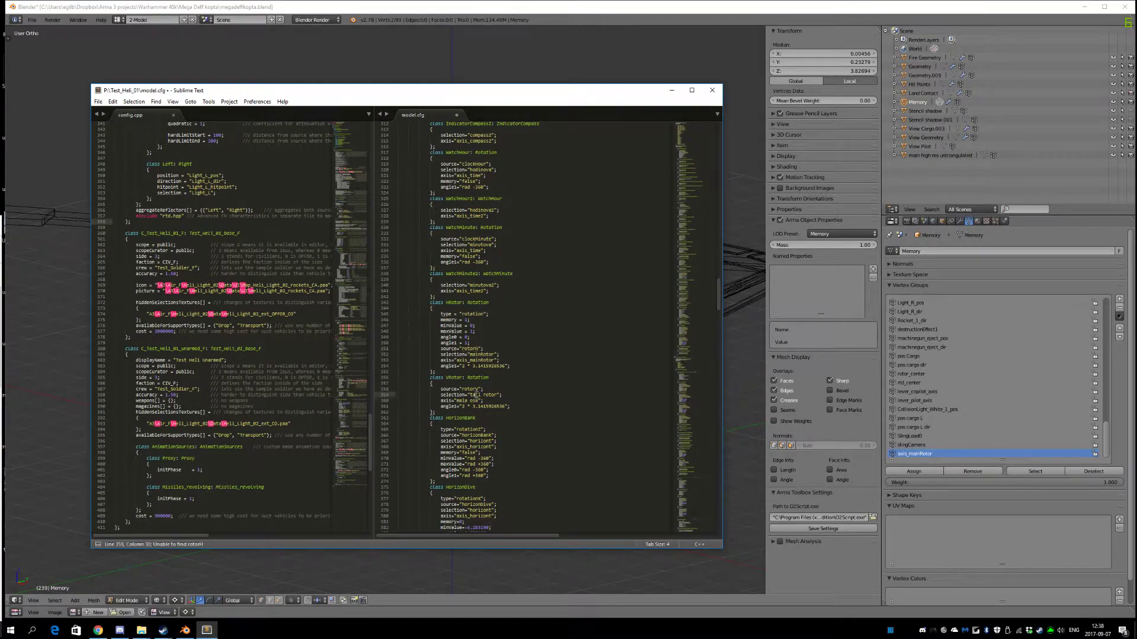
pyautogui.doubleClick(472, 349)
pyautogui.scroll(-3, 476, 304)
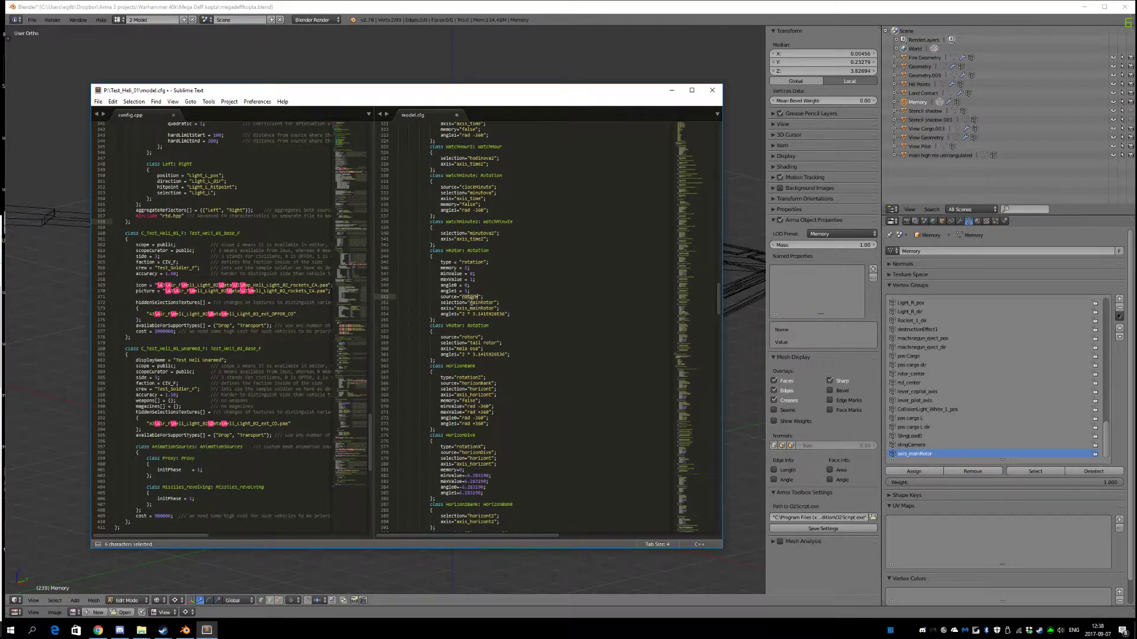
pyautogui.scroll(3, 490, 349)
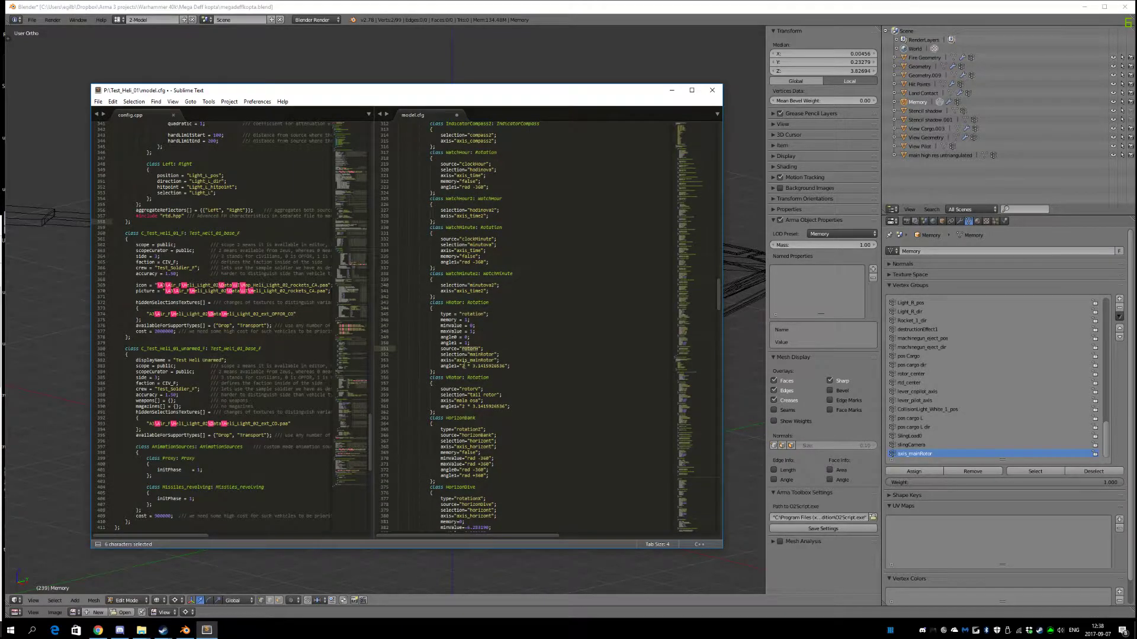
# - Remove the Rotation inheritance from the HRotor class declaration in model.cfg and save the file
pyautogui.scroll(4, 495, 381)
pyautogui.click(462, 371)
pyautogui.hotkey('shift', 'End')
pyautogui.press('BackSpace')
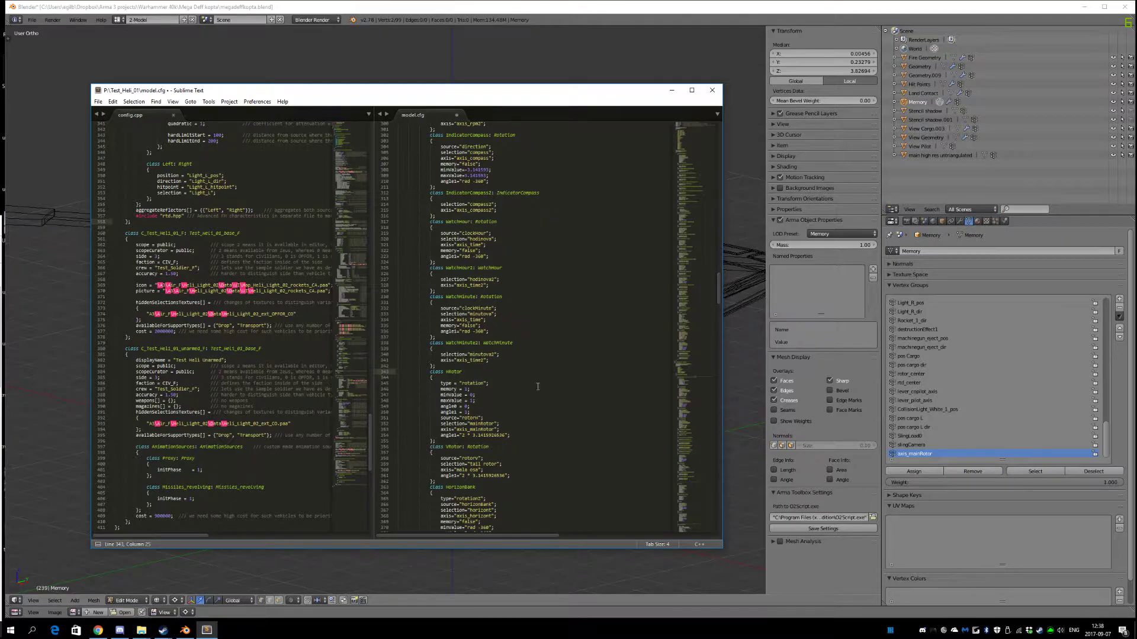
pyautogui.press('Down')
pyautogui.hotkey('ctrl', 's')
pyautogui.moveTo(374, 382); pyautogui.dragTo(427, 389)
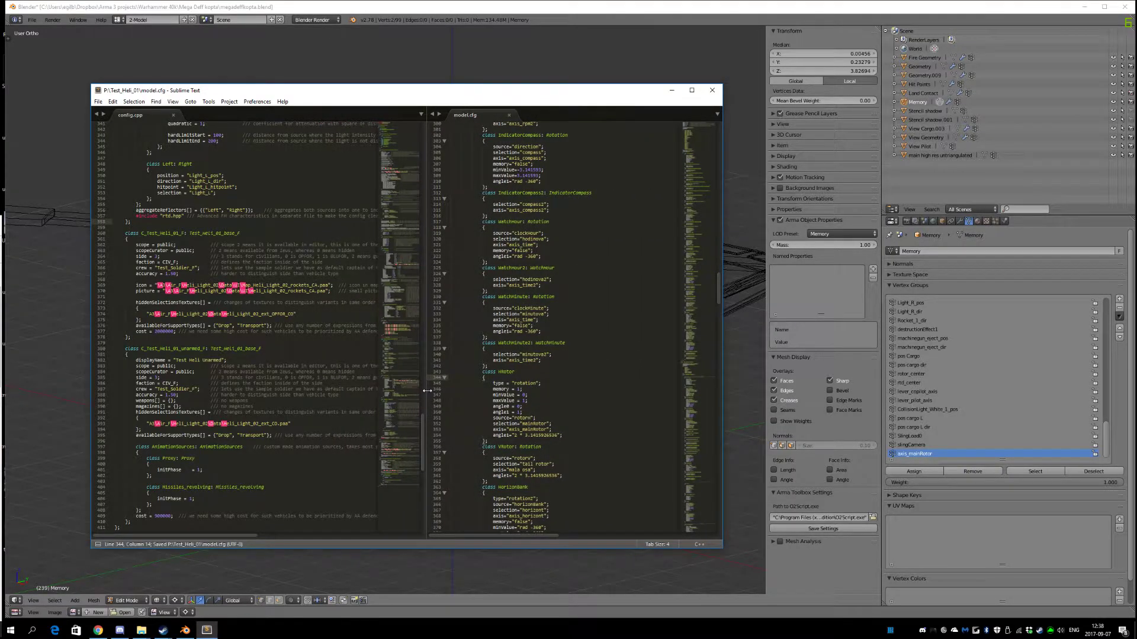
pyautogui.scroll(-3, 279, 355)
pyautogui.scroll(5, 541, 403)
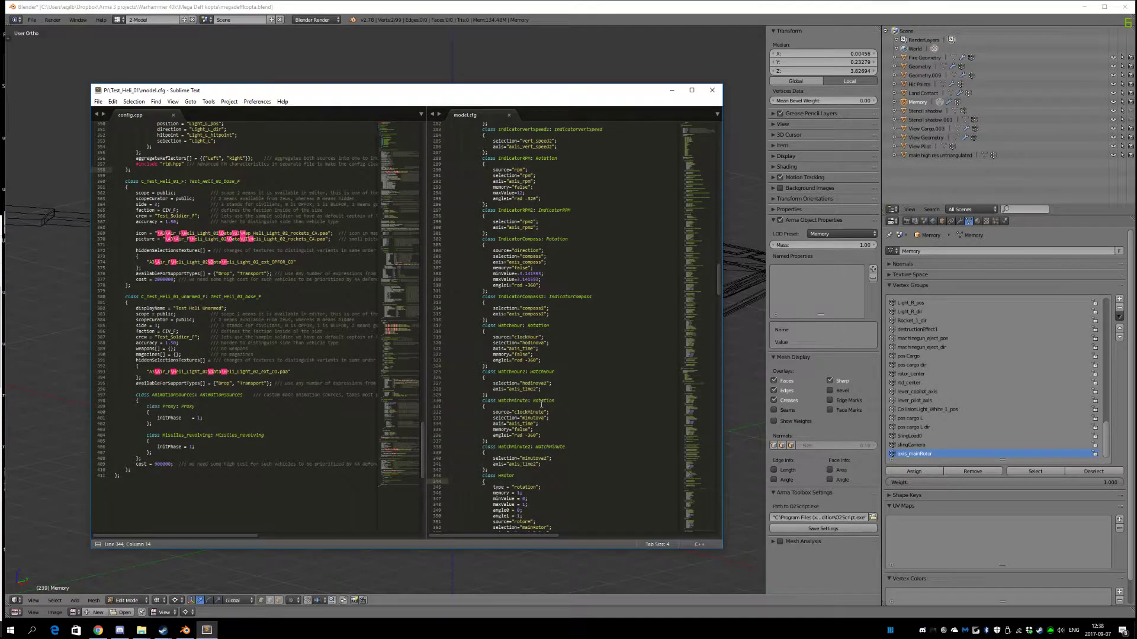
pyautogui.scroll(-6, 540, 403)
pyautogui.scroll(-4, 529, 379)
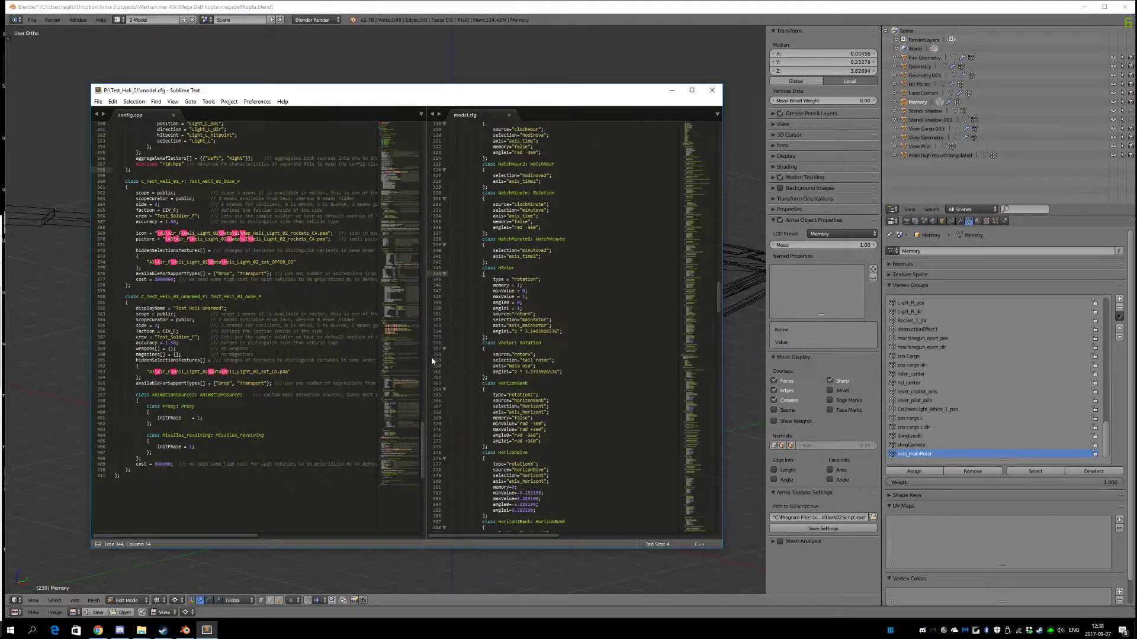
pyautogui.moveTo(425, 356); pyautogui.dragTo(397, 350)
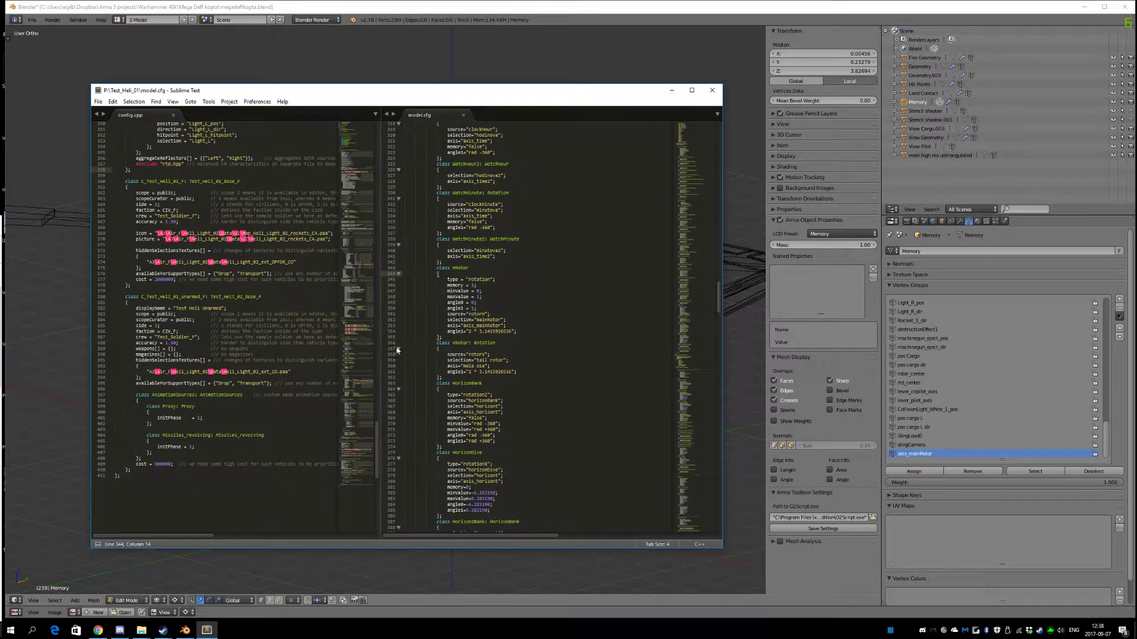
# - Switch to Blender and save the helicopter scene over the existing megadeffkopta.blend
pyautogui.click(428, 11)
pyautogui.moveTo(396, 274); pyautogui.dragTo(444, 280, button='middle')
pyautogui.hotkey('ctrl', 's')
pyautogui.click(429, 289)
pyautogui.scroll(-5, 430, 288)
pyautogui.scroll(4, 471, 277)
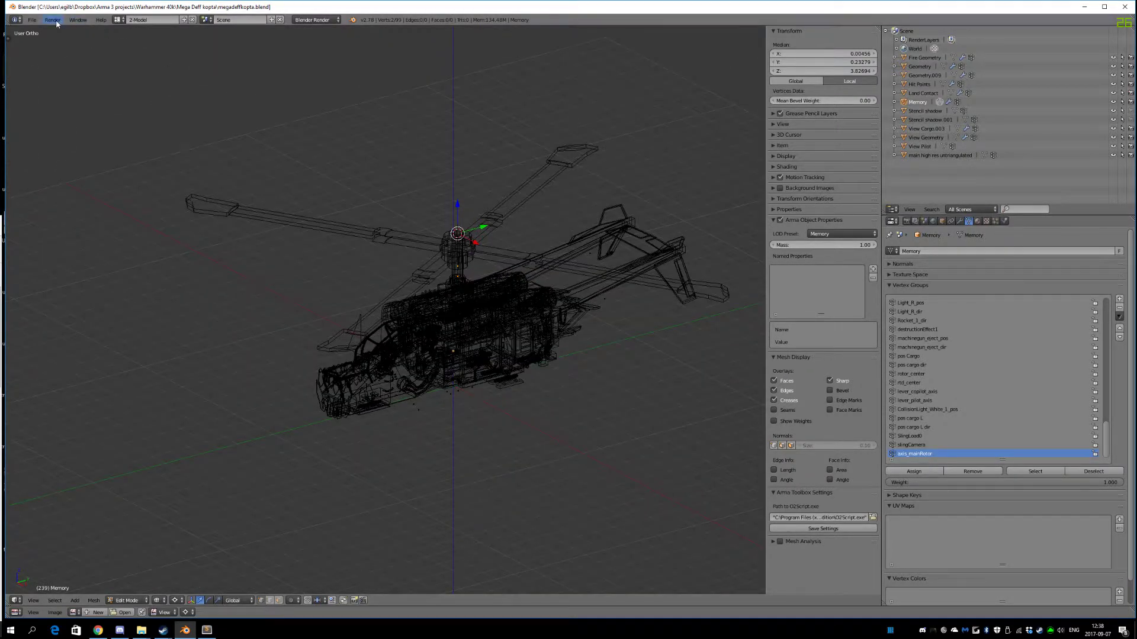
# - Start an Arma 2/3 P3D export and copy the Test_Heli_01 folder's path from File Explorer
pyautogui.click(32, 20)
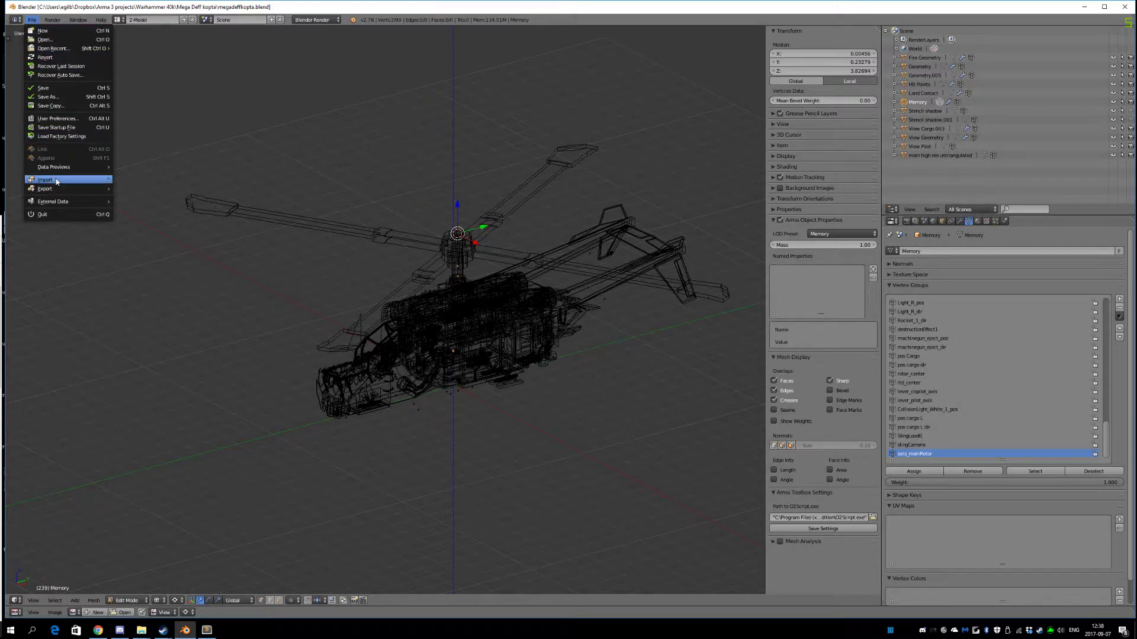
pyautogui.moveTo(61, 189)
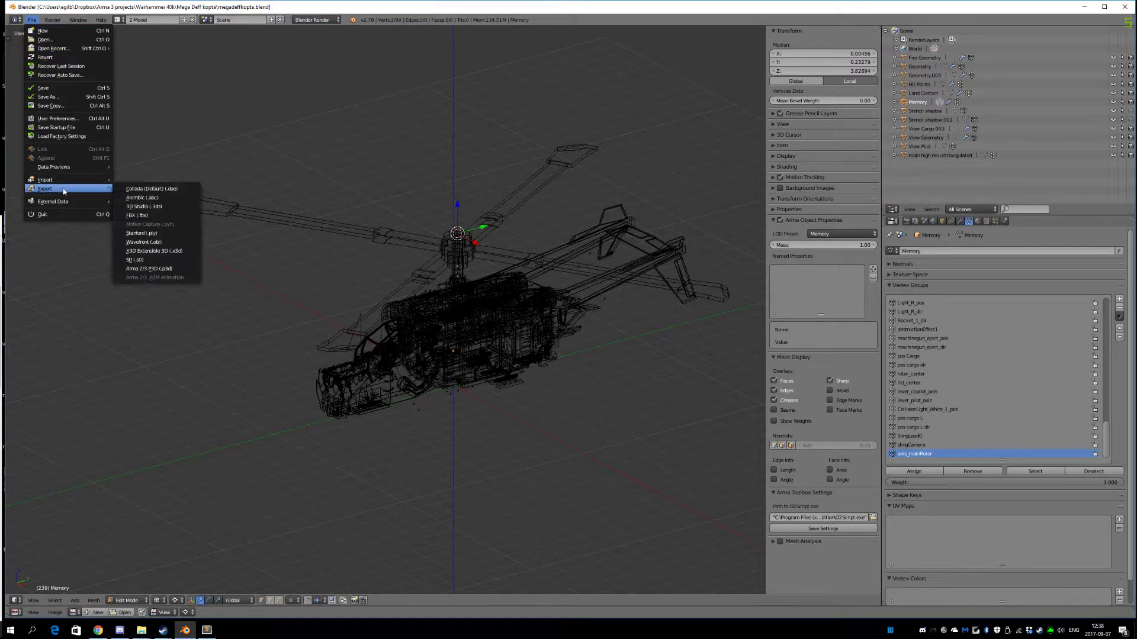
pyautogui.click(165, 269)
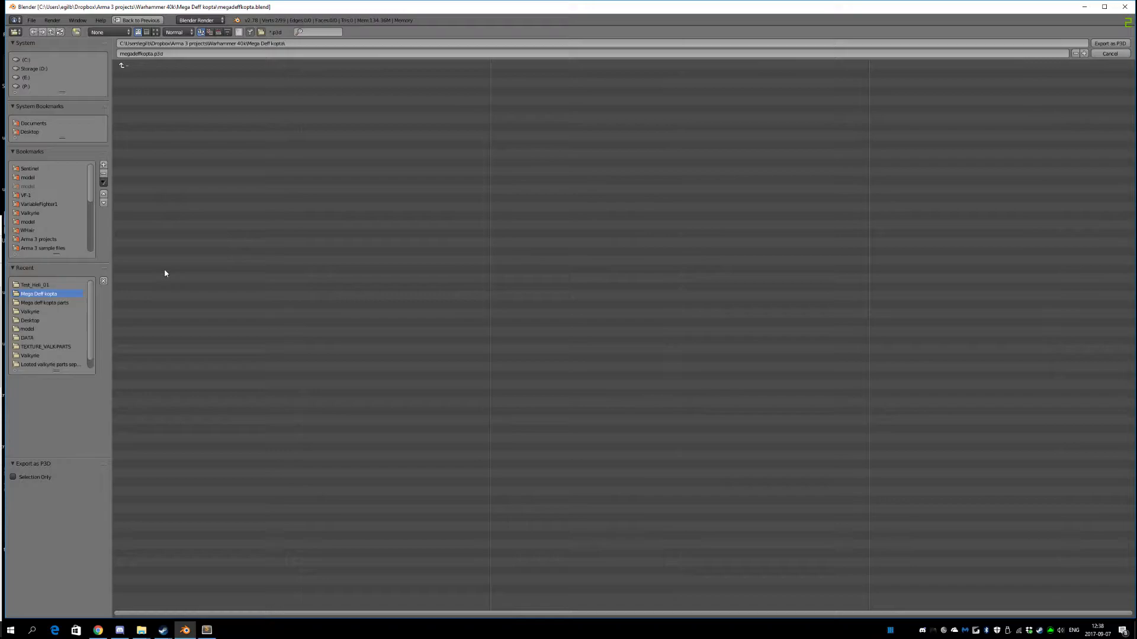
pyautogui.moveTo(142, 630)
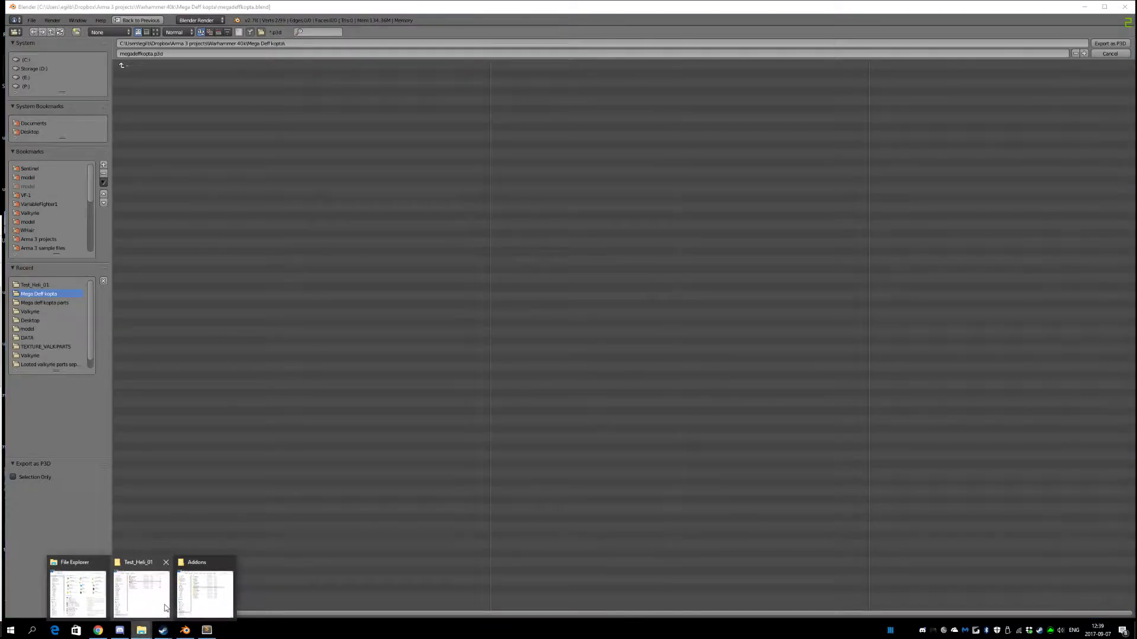
pyautogui.click(165, 604)
pyautogui.moveTo(236, 156); pyautogui.dragTo(457, 171)
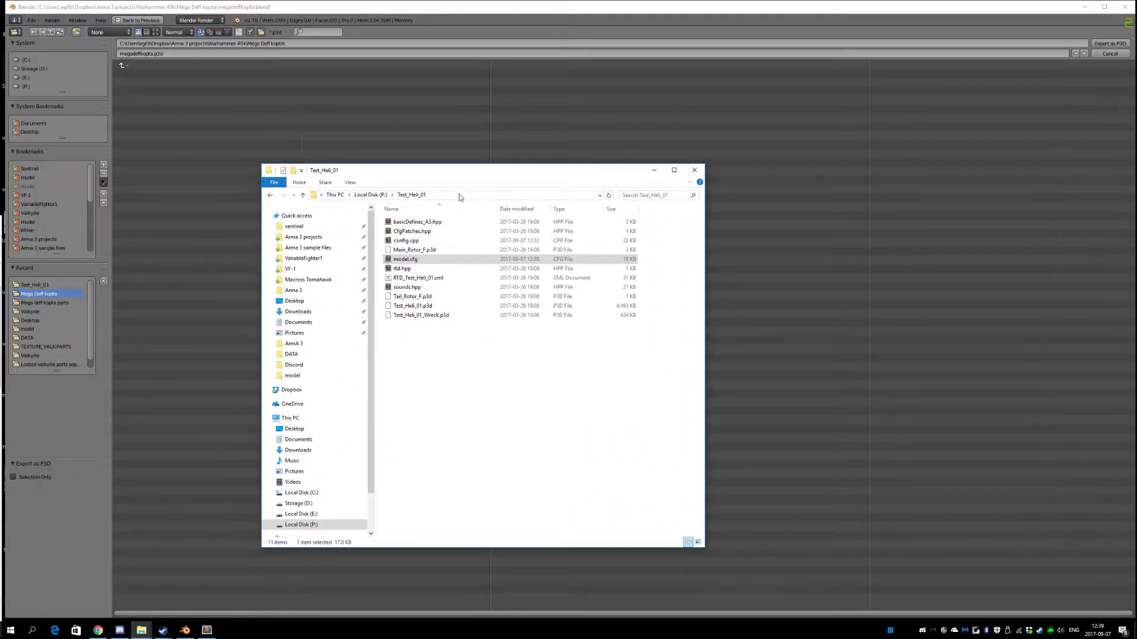
pyautogui.click(457, 195)
pyautogui.hotkey('ctrl', 'c')
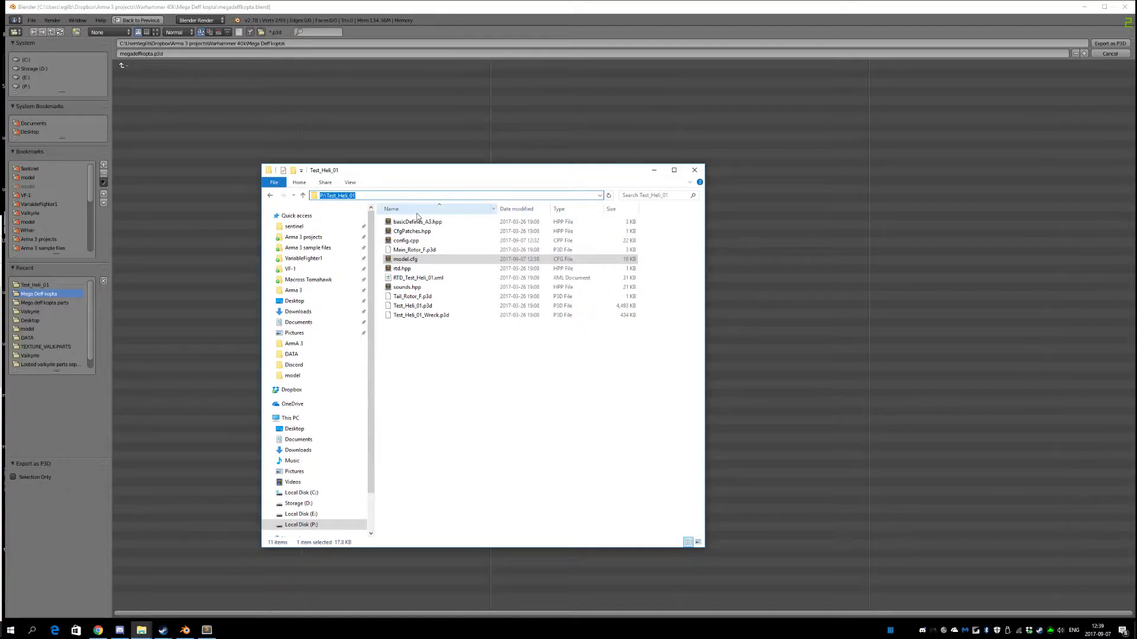
# - Set the export folder to P:\Test_Heli_01 and export the model over Test_Heli_01.p3d
pyautogui.click(212, 43)
pyautogui.hotkey('ctrl', 'v')
pyautogui.press('Return')
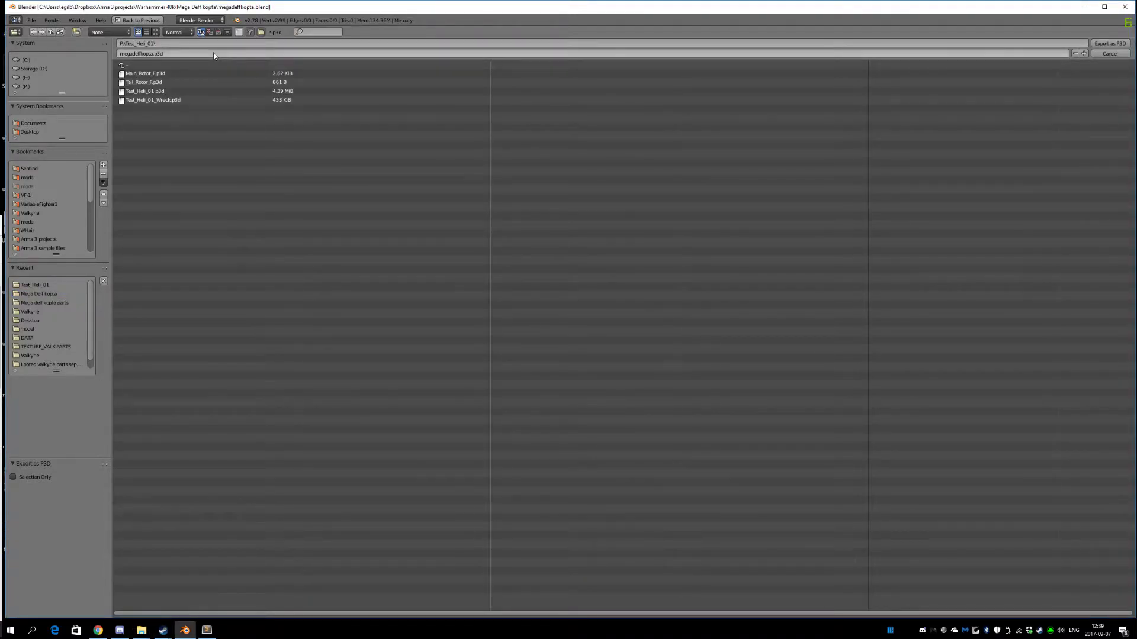
pyautogui.click(153, 93)
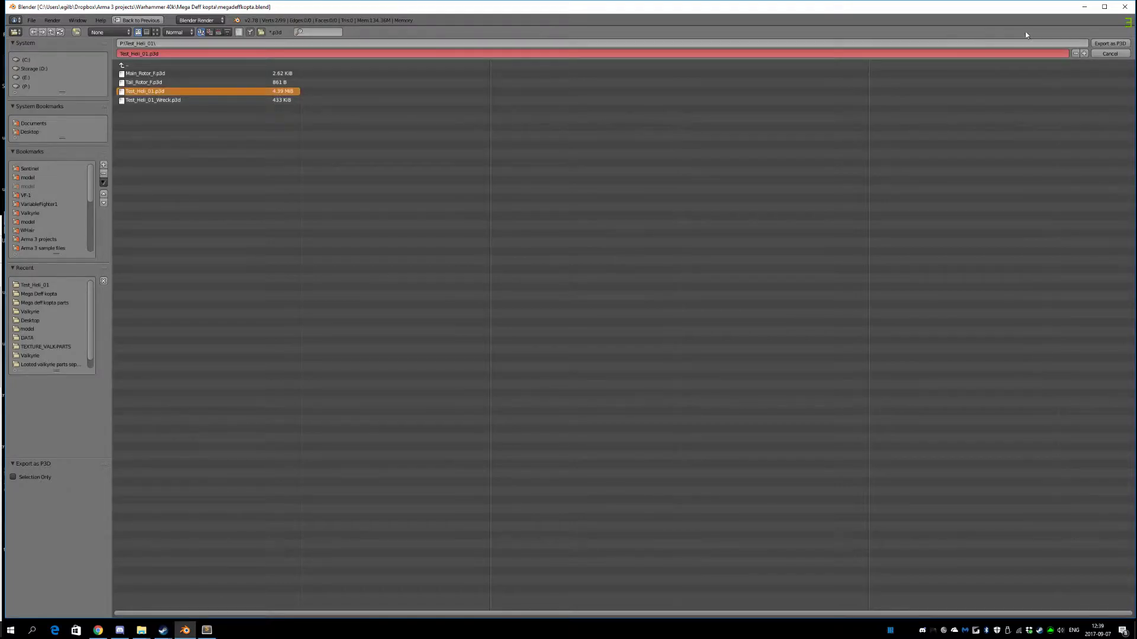
pyautogui.click(1117, 43)
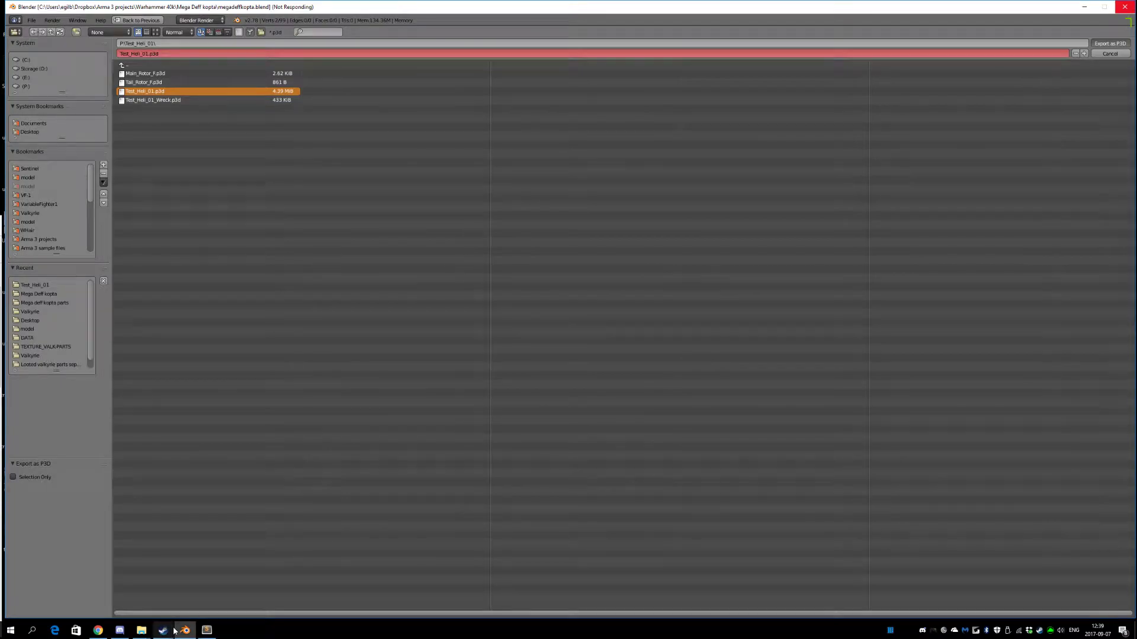
# - Launch Arma 3 Tools from the Steam library and start Object Builder, dismissing its startup message
pyautogui.moveTo(164, 635)
pyautogui.click(141, 589)
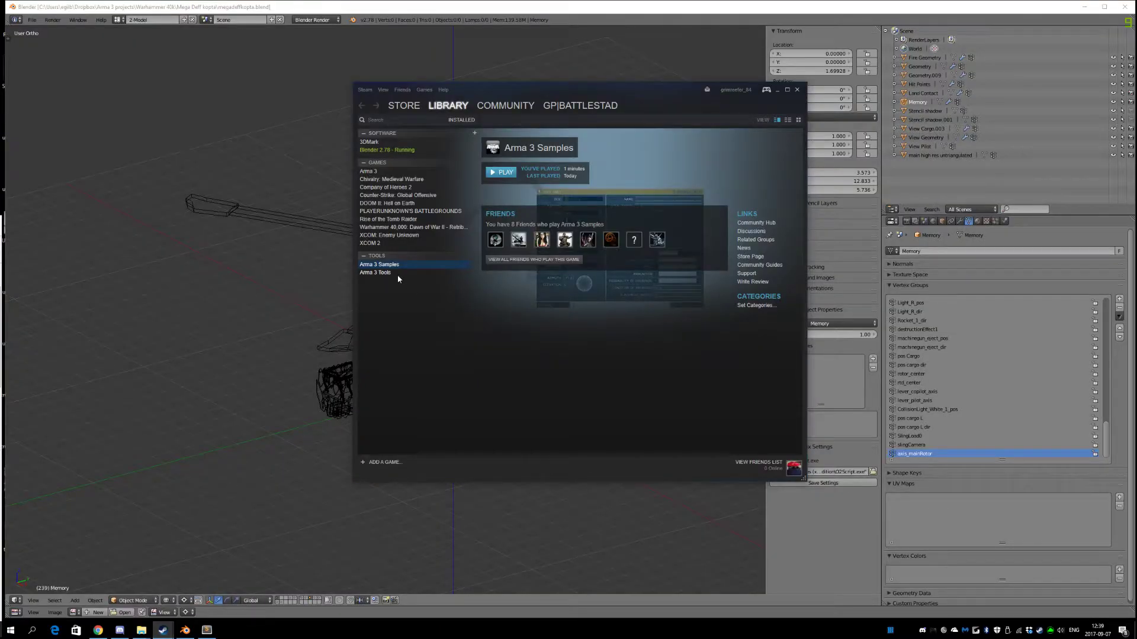
pyautogui.click(506, 172)
pyautogui.click(580, 361)
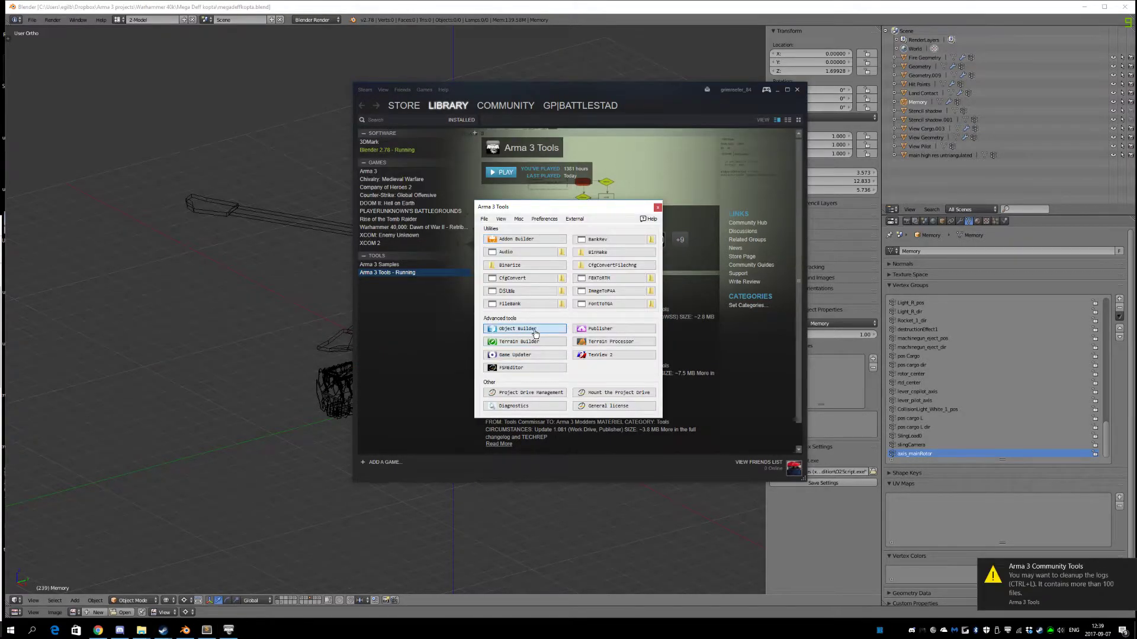
pyautogui.click(534, 331)
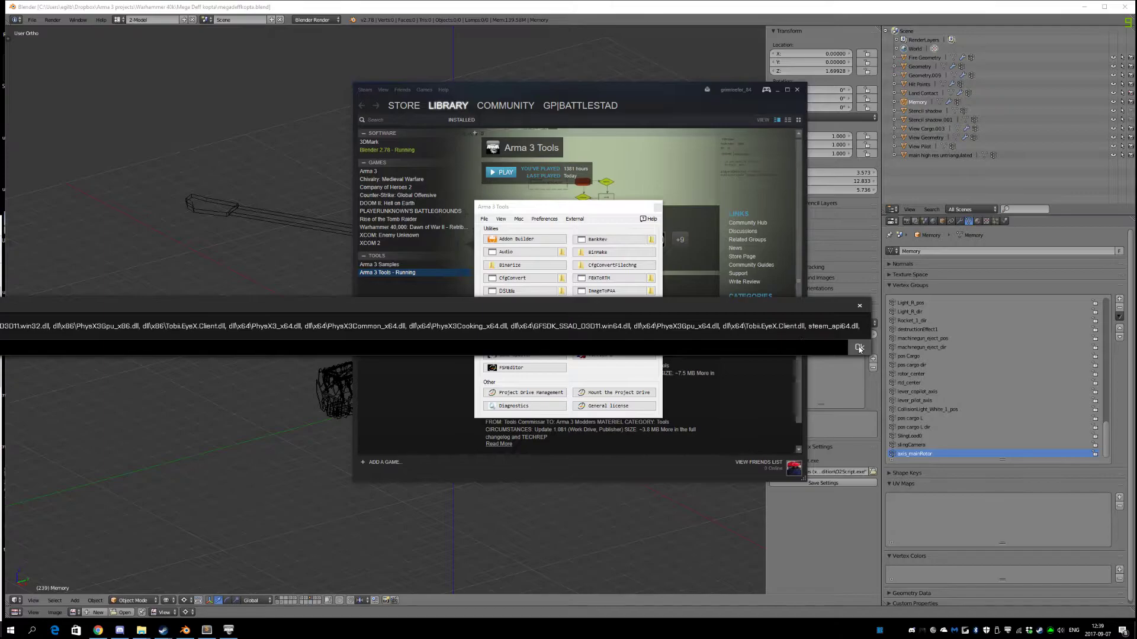
pyautogui.click(859, 349)
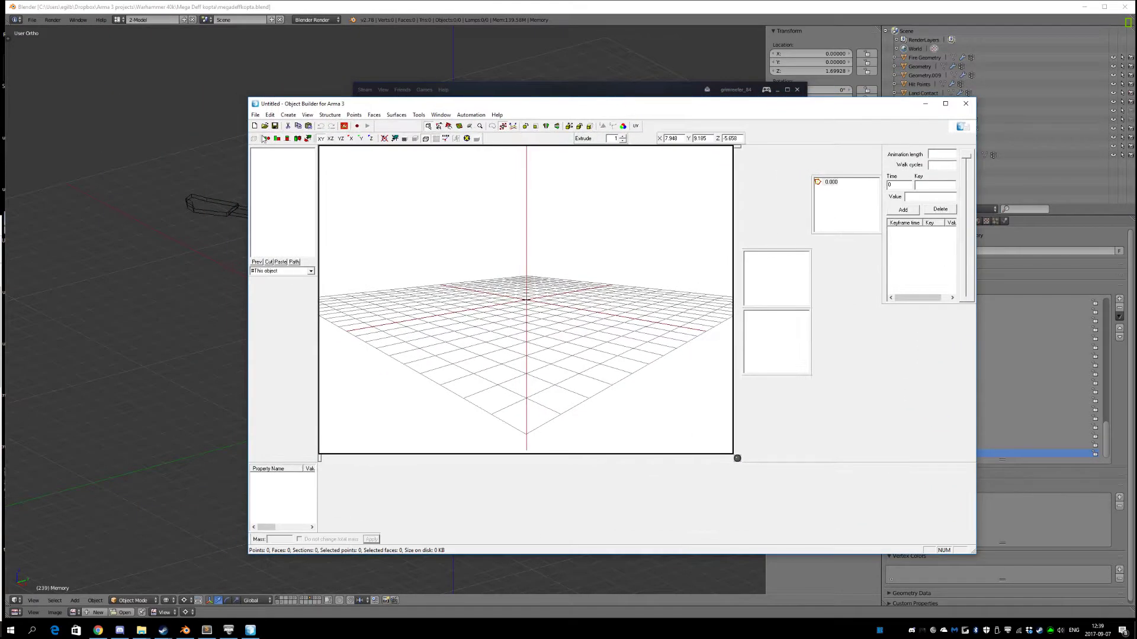
# - Open Test_Heli_01.p3d from the Test_Heli_01 folder in Object Builder and save it
pyautogui.click(265, 126)
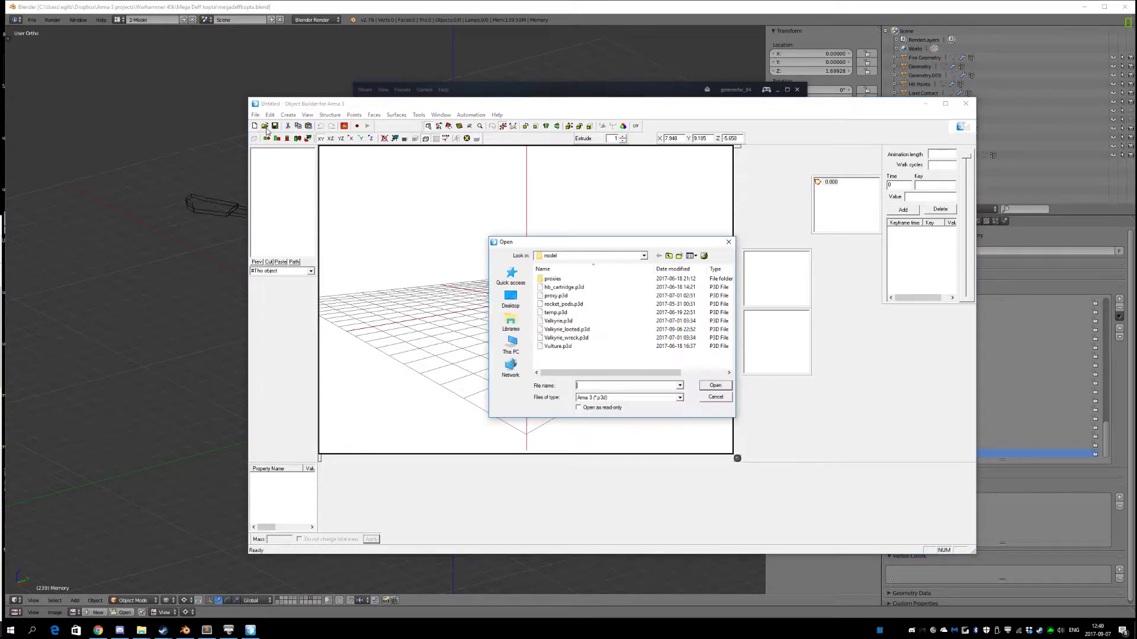
pyautogui.click(669, 257)
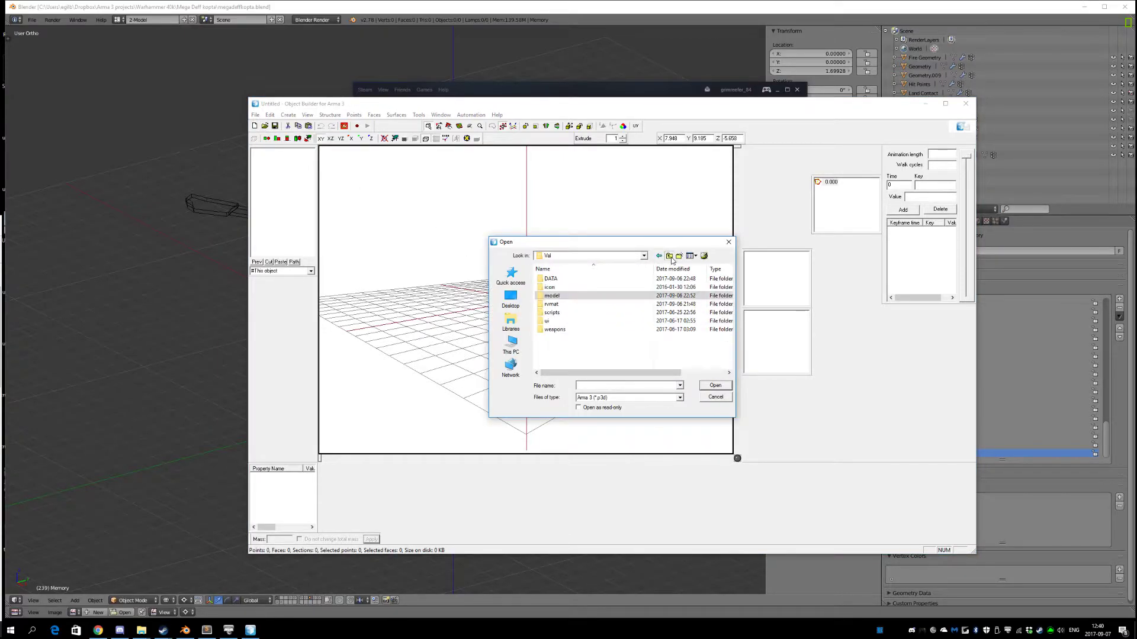
pyautogui.click(670, 257)
pyautogui.scroll(-10, 584, 336)
pyautogui.scroll(2, 583, 337)
pyautogui.doubleClick(560, 318)
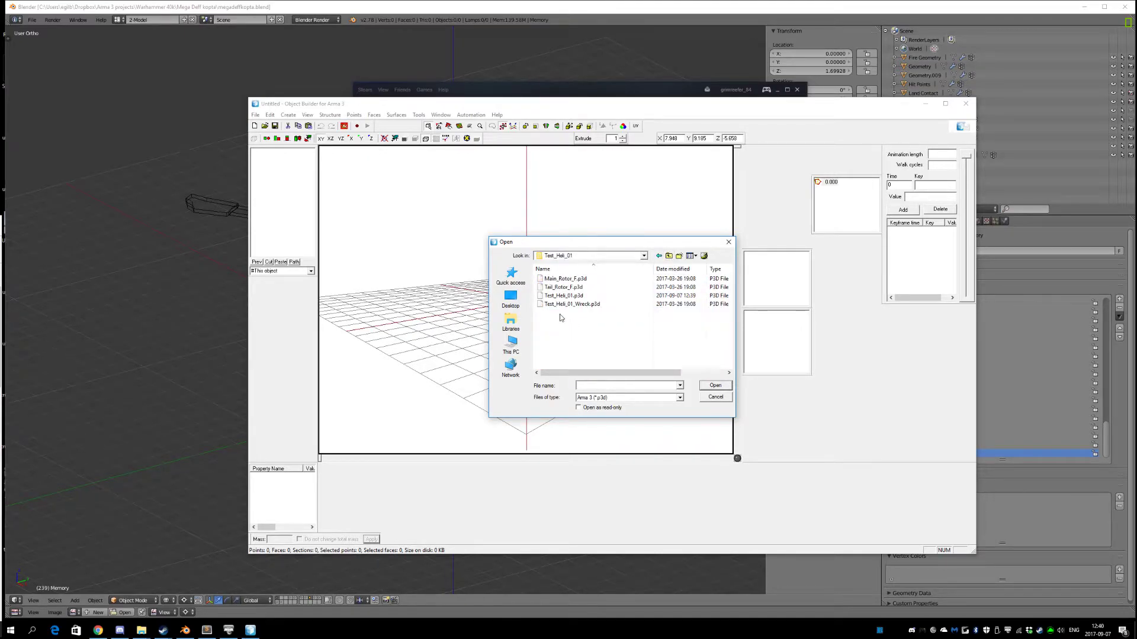
pyautogui.doubleClick(564, 295)
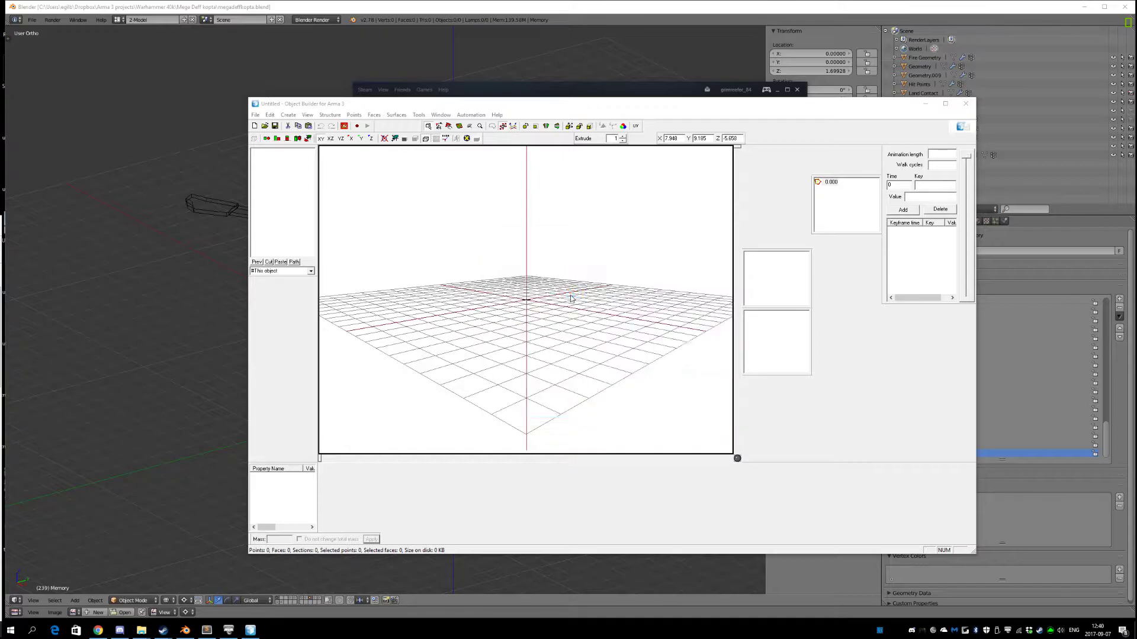
pyautogui.moveTo(572, 106); pyautogui.dragTo(497, 118)
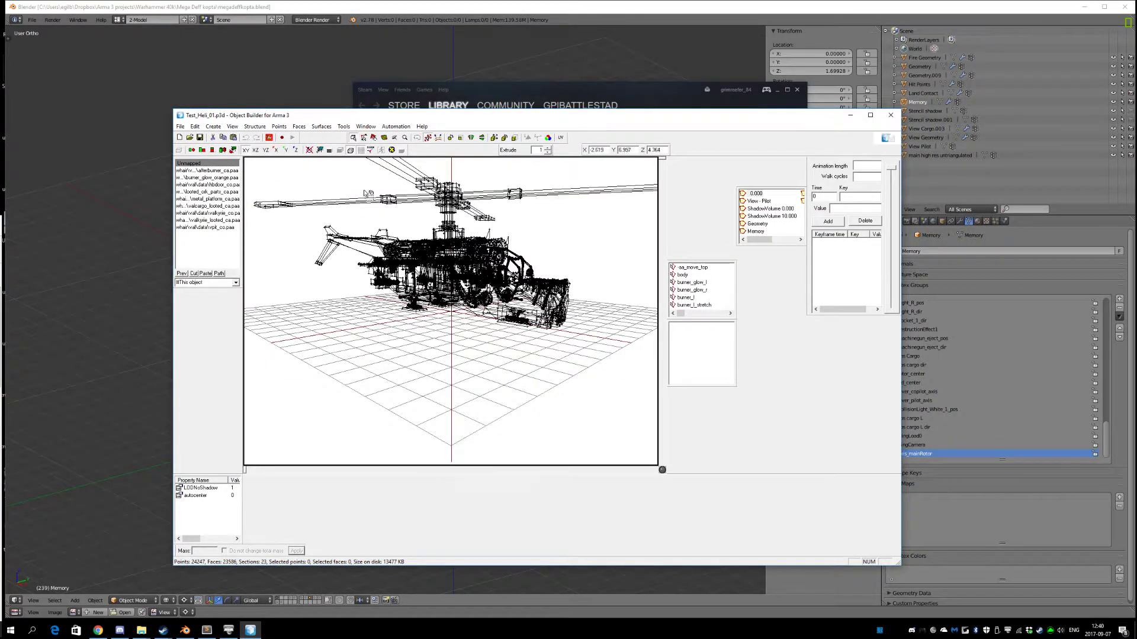
pyautogui.click(200, 138)
# - Look through the model's LOD list and activate the 0.000 LOD
pyautogui.moveTo(759, 241)
pyautogui.mouseDown()
pyautogui.moveTo(777, 242)
pyautogui.moveTo(759, 243)
pyautogui.mouseUp()
pyautogui.moveTo(762, 244); pyautogui.dragTo(787, 243)
pyautogui.click(761, 194)
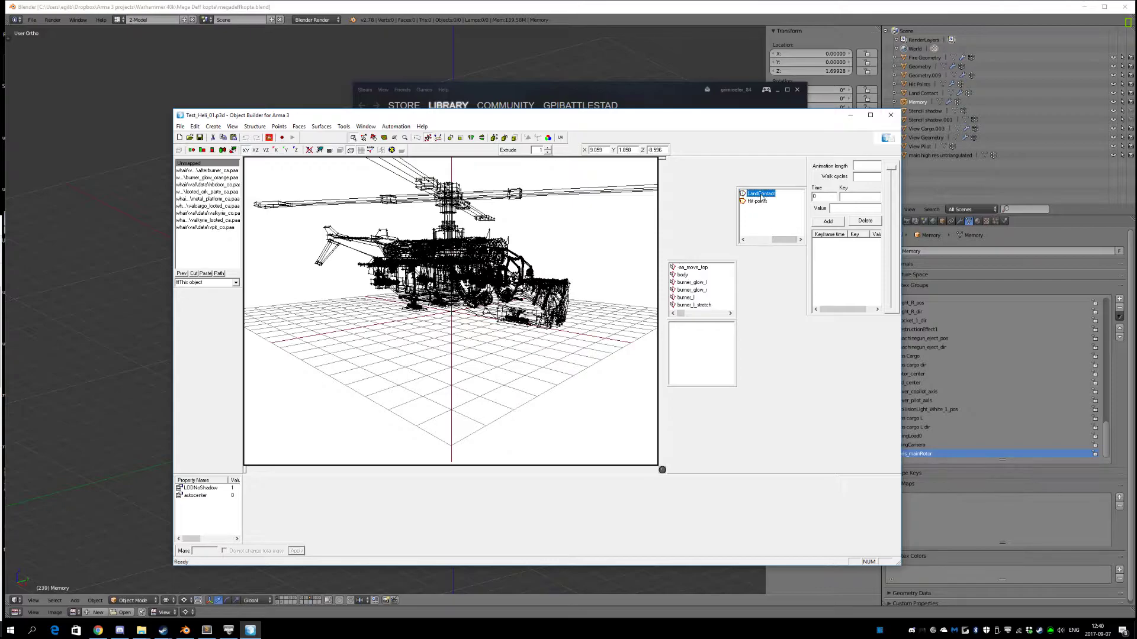
pyautogui.doubleClick(761, 196)
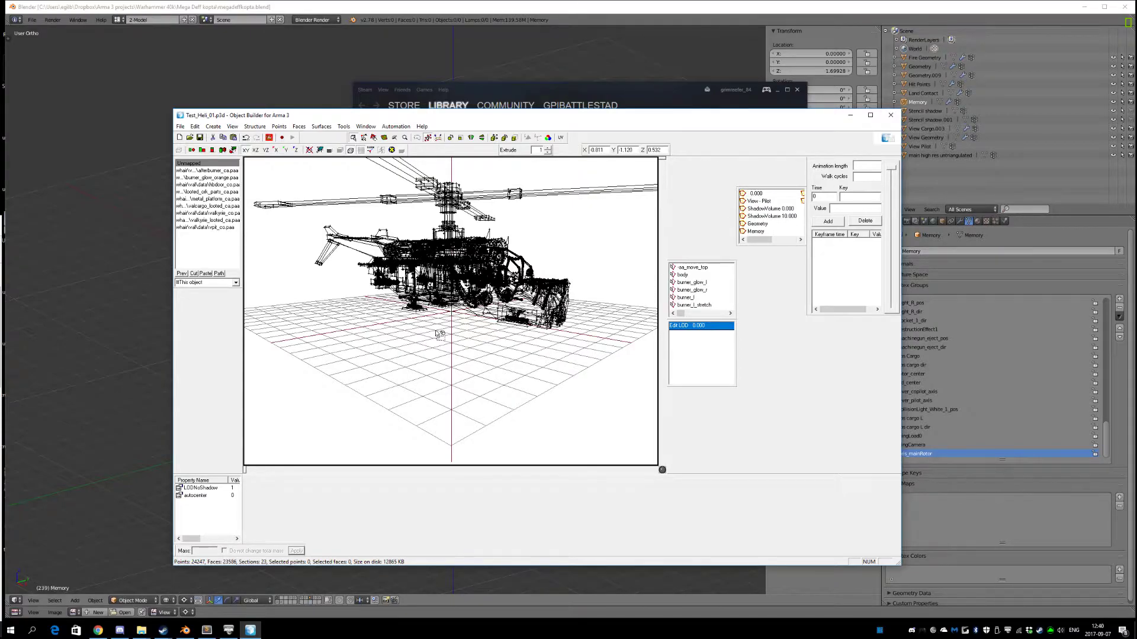
pyautogui.click(770, 216)
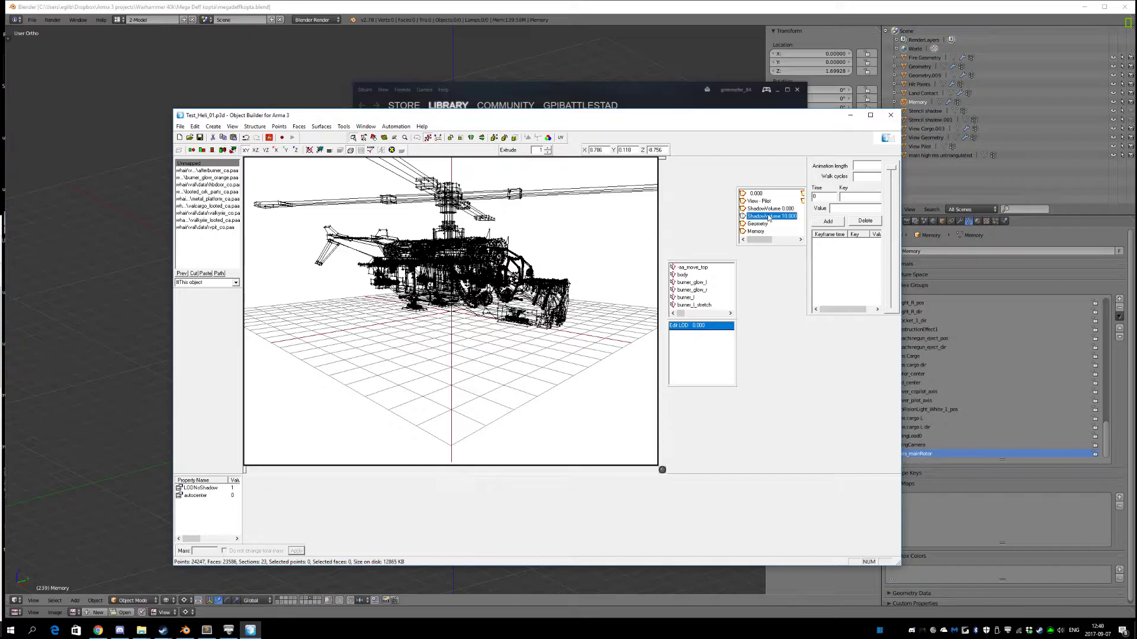
pyautogui.moveTo(760, 239); pyautogui.dragTo(782, 241)
pyautogui.moveTo(766, 240)
pyautogui.mouseDown()
pyautogui.moveTo(782, 242)
pyautogui.moveTo(760, 244)
pyautogui.mouseUp()
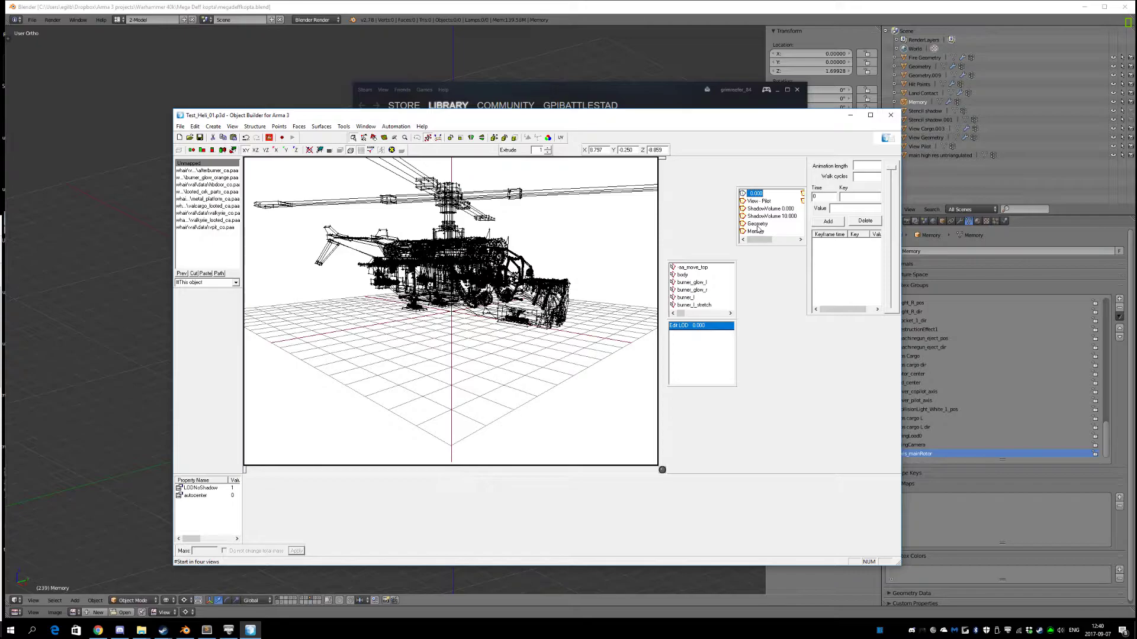
# - Open the Geometry LOD and inspect the helicopter's geometry mesh
pyautogui.click(757, 225)
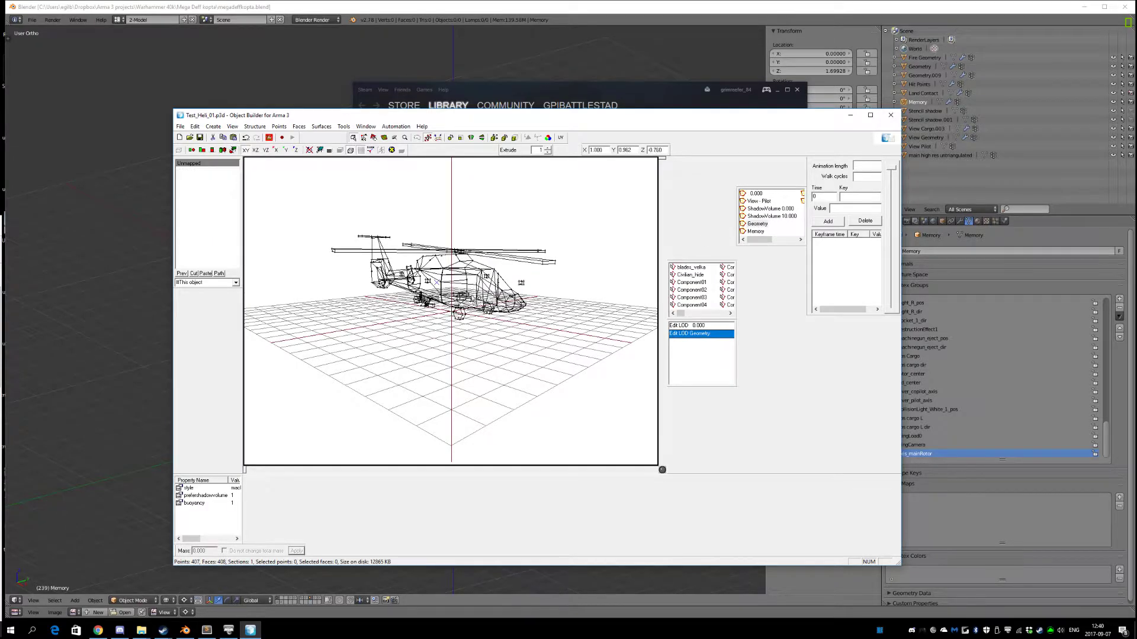
pyautogui.moveTo(393, 292)
pyautogui.mouseDown(button='middle')
pyautogui.moveTo(409, 271)
pyautogui.moveTo(403, 284)
pyautogui.mouseUp(button='middle')
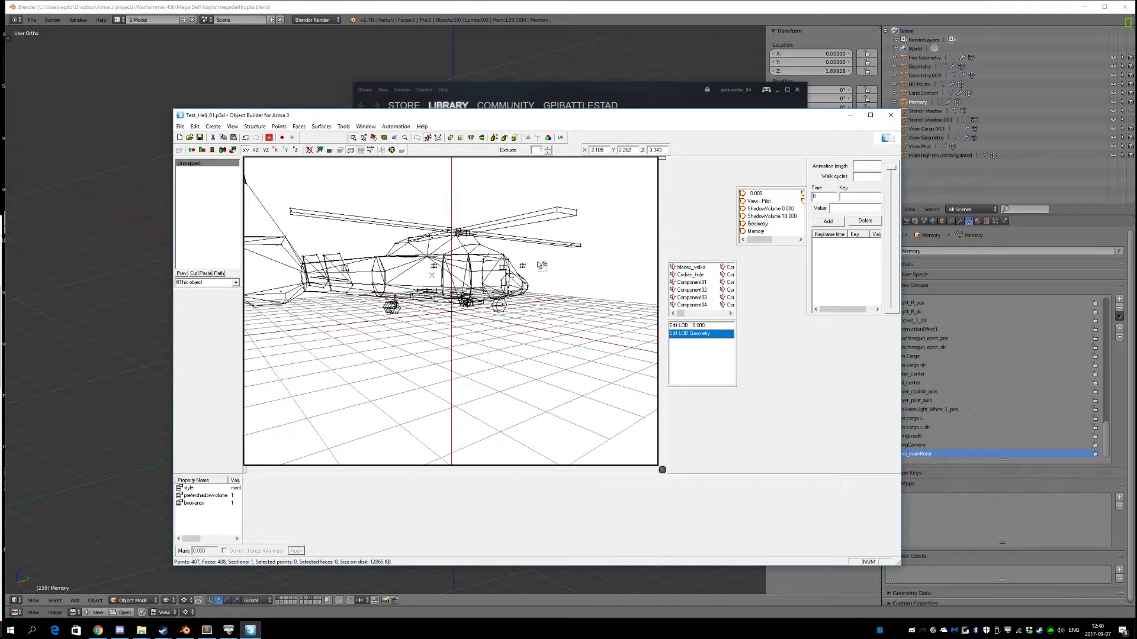
pyautogui.scroll(-4, 556, 268)
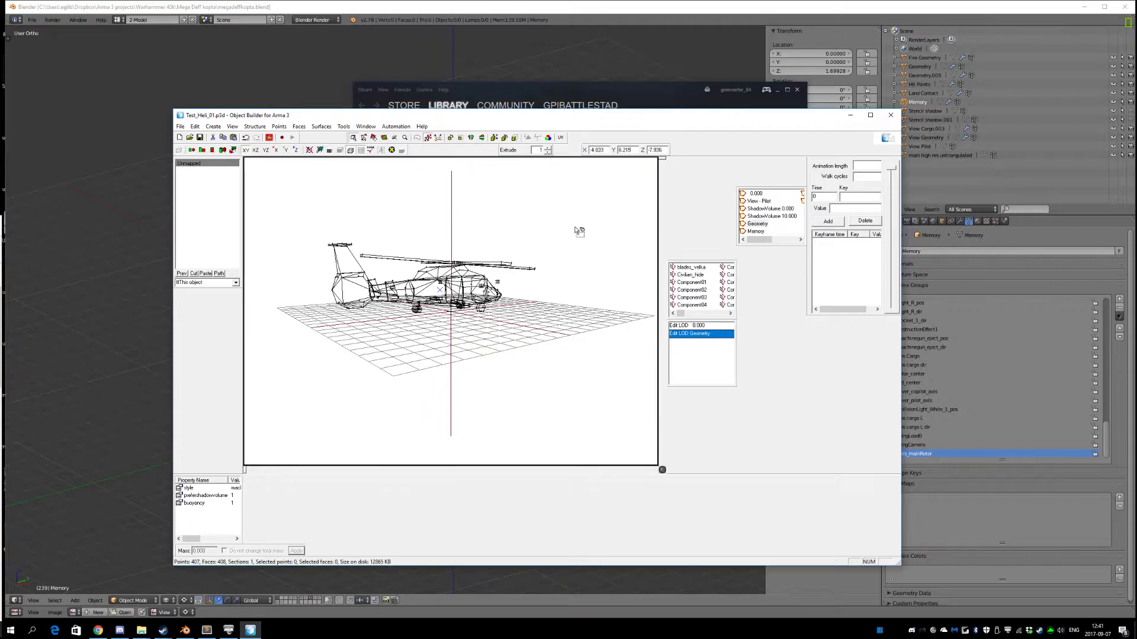
# - Select the whole Geometry mesh to check its mass, and select Component01 for comparison
pyautogui.moveTo(580, 199); pyautogui.dragTo(314, 351)
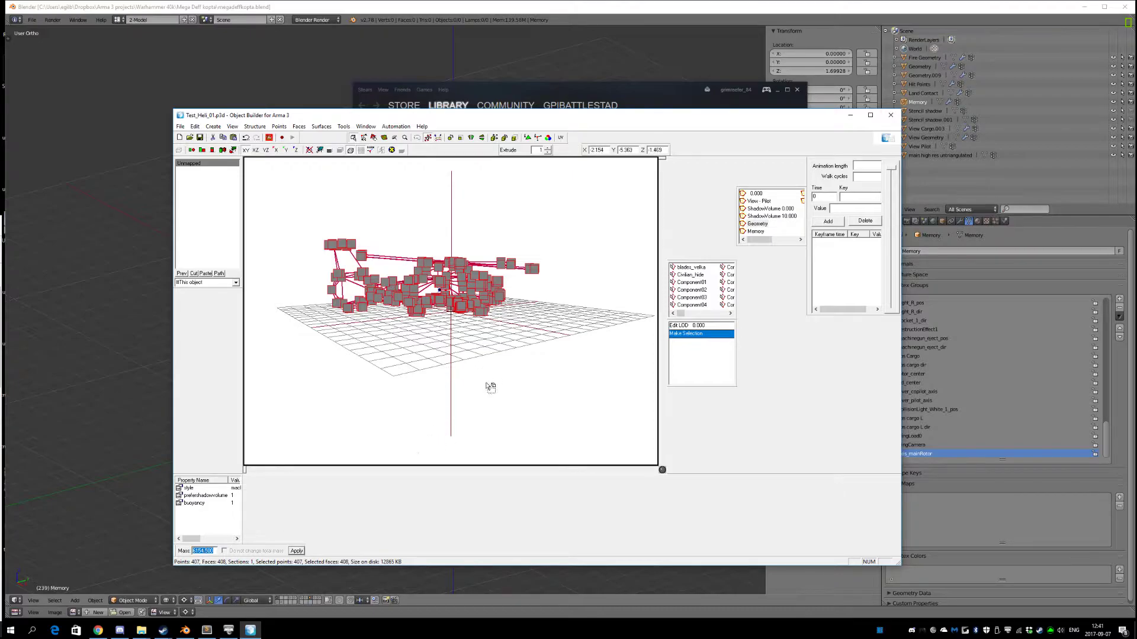
pyautogui.scroll(2, 455, 407)
pyautogui.click(215, 552)
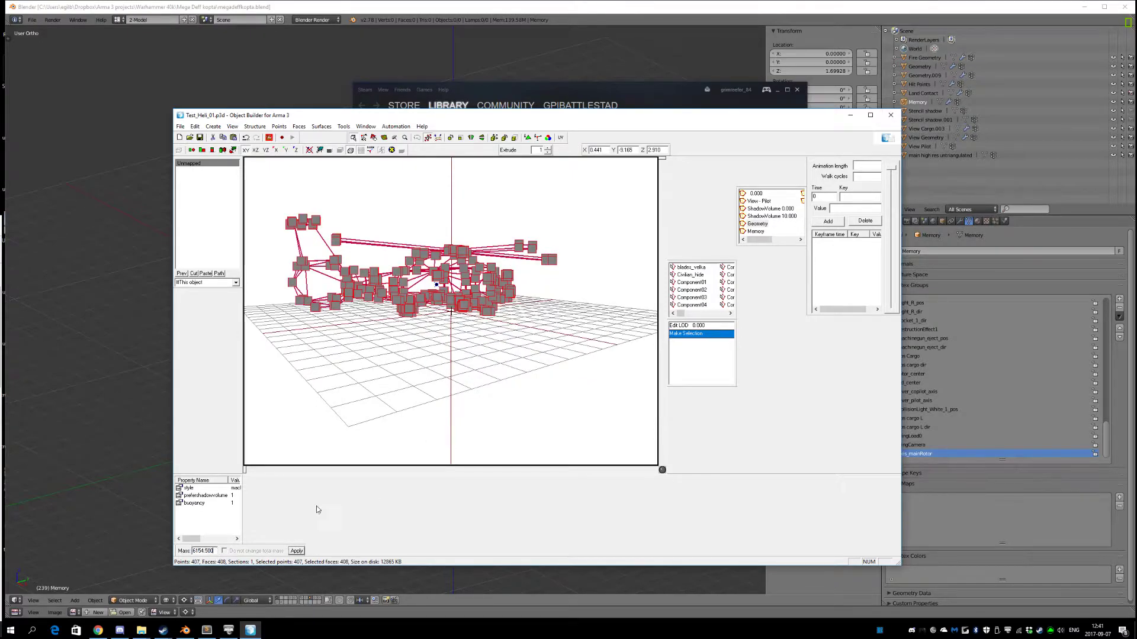
pyautogui.click(703, 282)
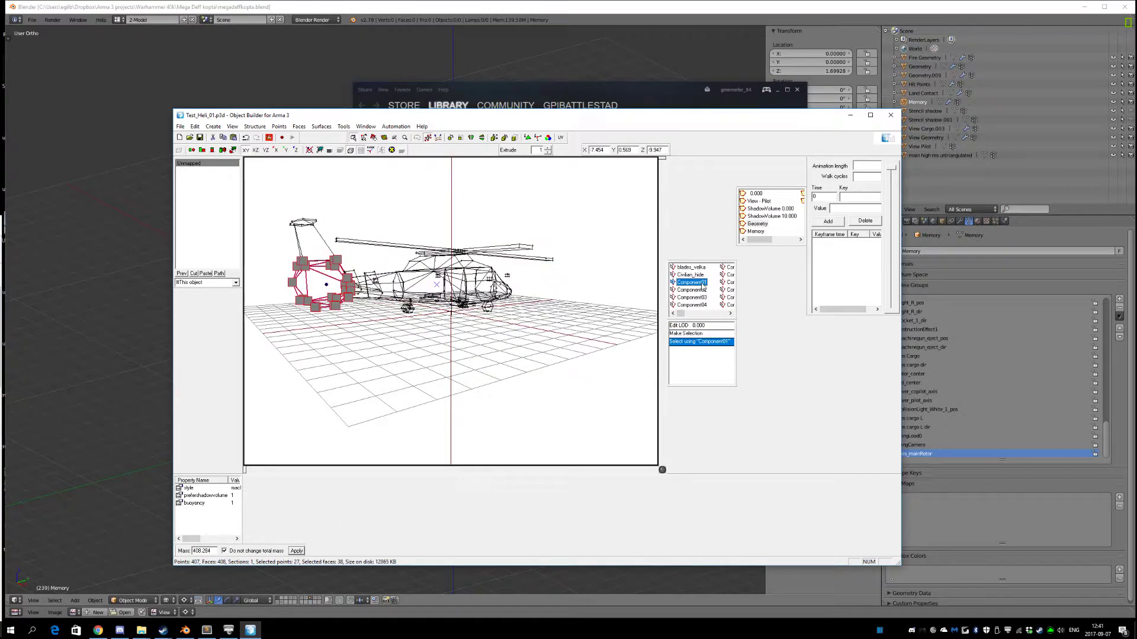
pyautogui.scroll(3, 524, 275)
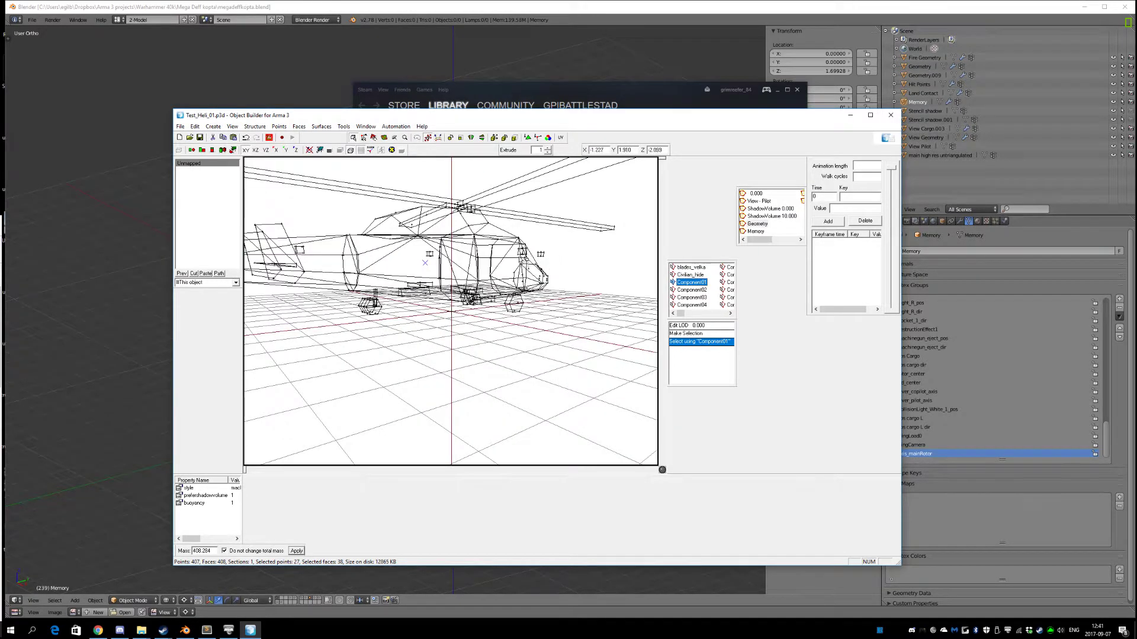
# - Inspect where Component01 sits on the helicopter's Geometry mesh and clear the selection
pyautogui.scroll(-5, 474, 296)
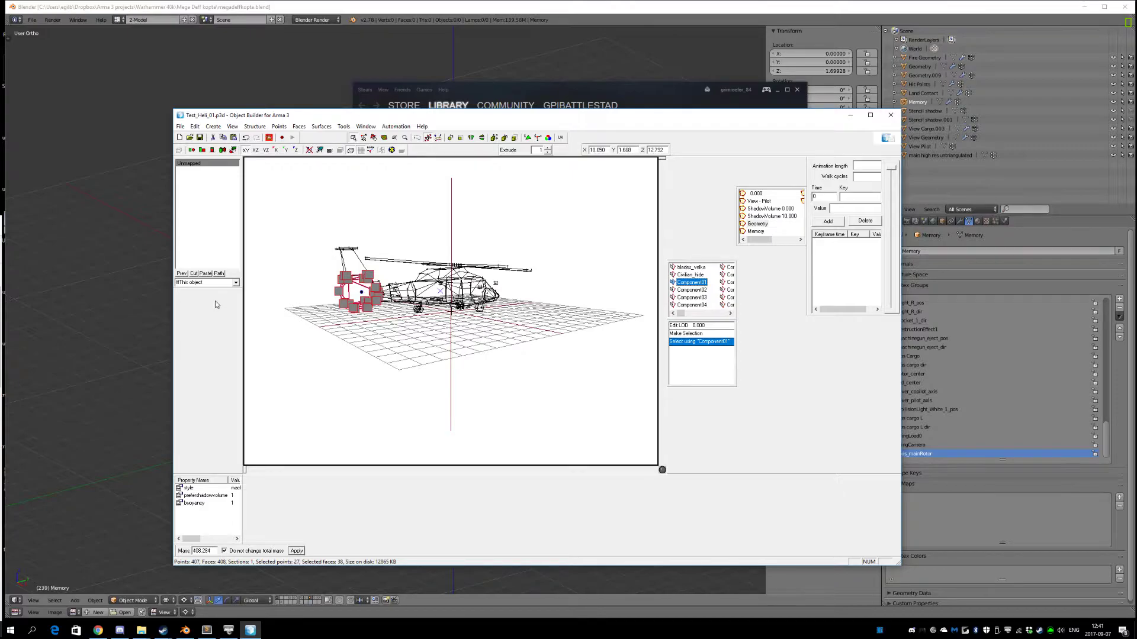
pyautogui.click(688, 314)
pyautogui.moveTo(688, 316)
pyautogui.mouseDown()
pyautogui.moveTo(733, 316)
pyautogui.moveTo(678, 316)
pyautogui.mouseUp()
pyautogui.moveTo(558, 335); pyautogui.dragTo(418, 404)
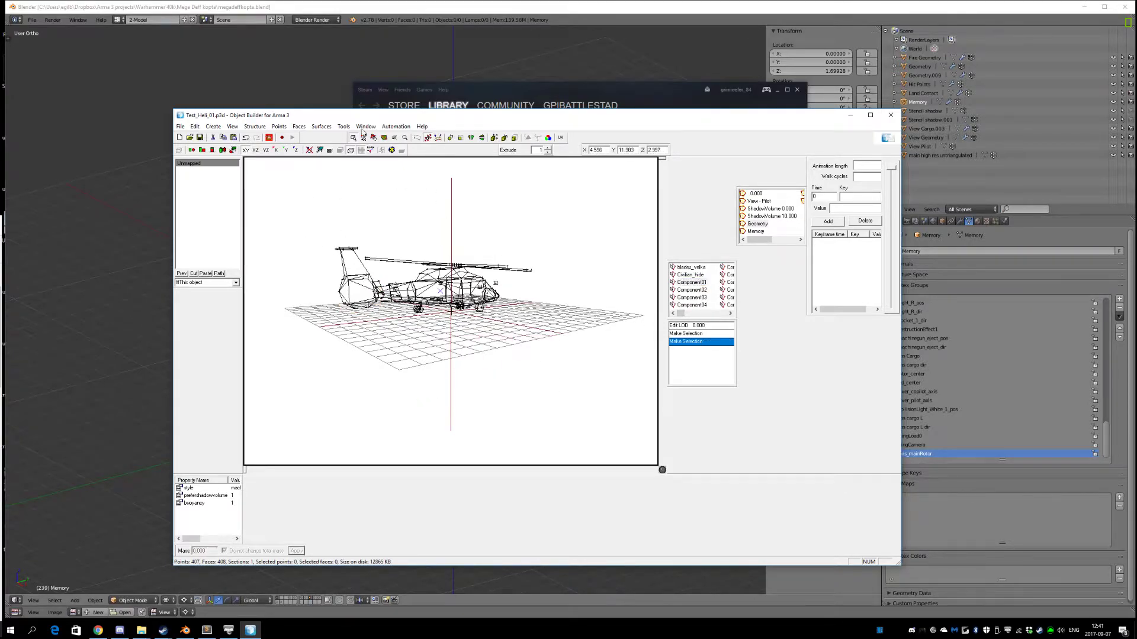
# - Switch to Blender, show the layer holding the Geometry LOD and start editing the Geometry mesh
pyautogui.click(464, 12)
pyautogui.moveTo(432, 210); pyautogui.dragTo(470, 332, button='middle')
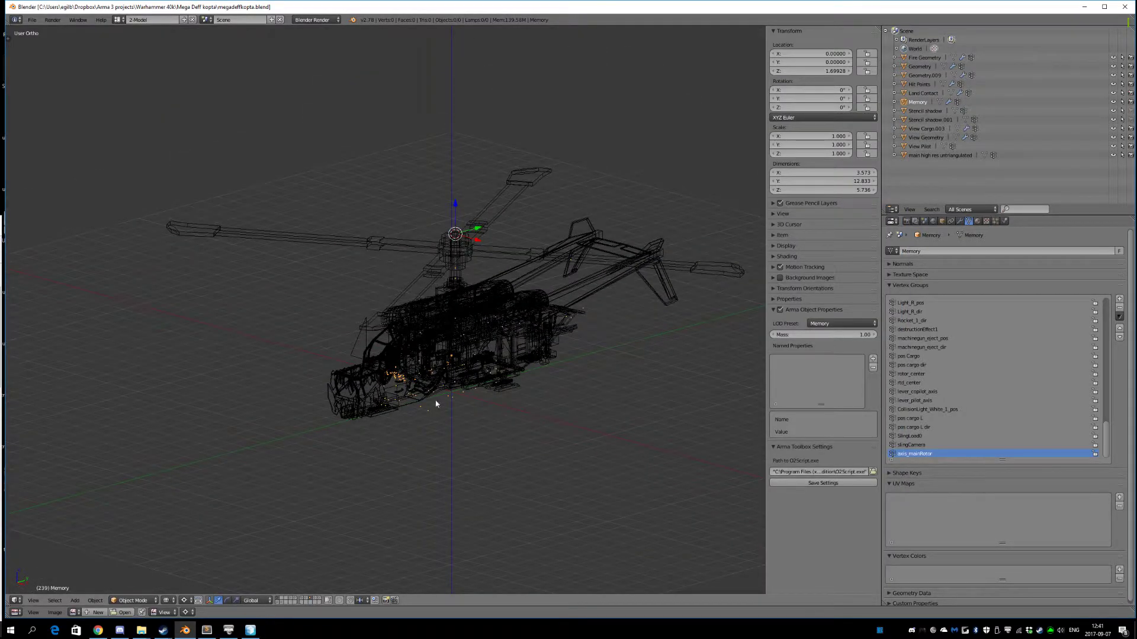
pyautogui.click(302, 601)
pyautogui.scroll(4, 435, 506)
pyautogui.rightClick(425, 308)
pyautogui.press('Tab')
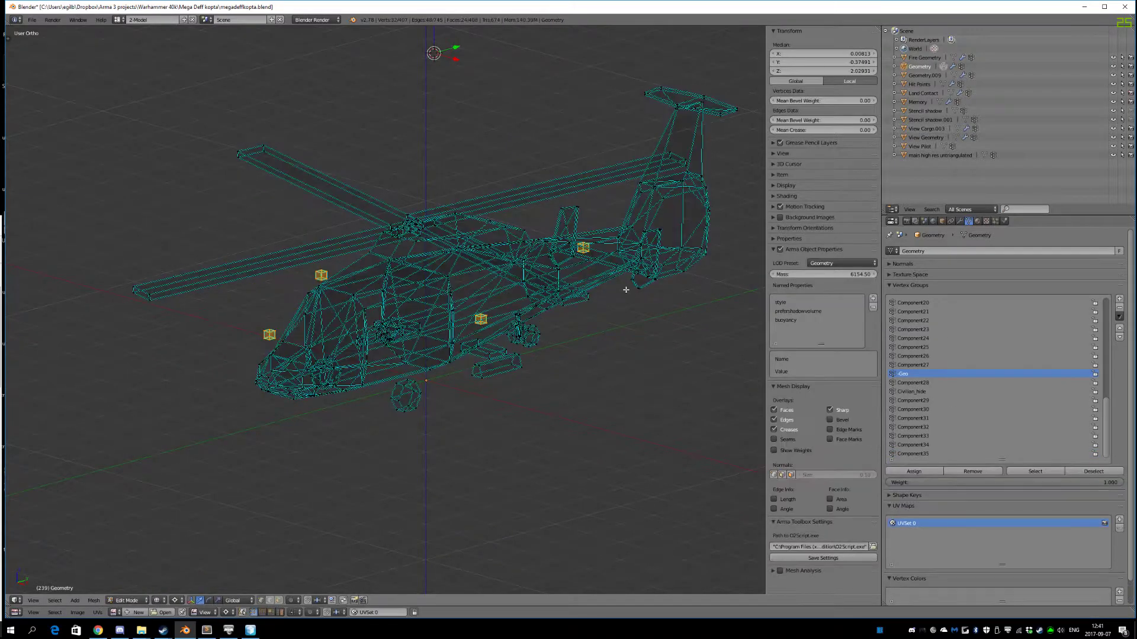
# - Select the small mass cubes placed around the helicopter in the Geometry mesh
pyautogui.moveTo(532, 315); pyautogui.dragTo(508, 323, button='middle')
pyautogui.scroll(6, 508, 322)
pyautogui.keyDown('shift'); pyautogui.moveTo(489, 255); pyautogui.dragTo(515, 338, button='middle'); pyautogui.keyUp('shift')
pyautogui.keyDown('shift'); pyautogui.rightClick(441, 235); pyautogui.keyUp('shift')
pyautogui.scroll(-6, 442, 236)
pyautogui.scroll(5, 522, 349)
pyautogui.scroll(-6, 431, 345)
pyautogui.scroll(4, 431, 345)
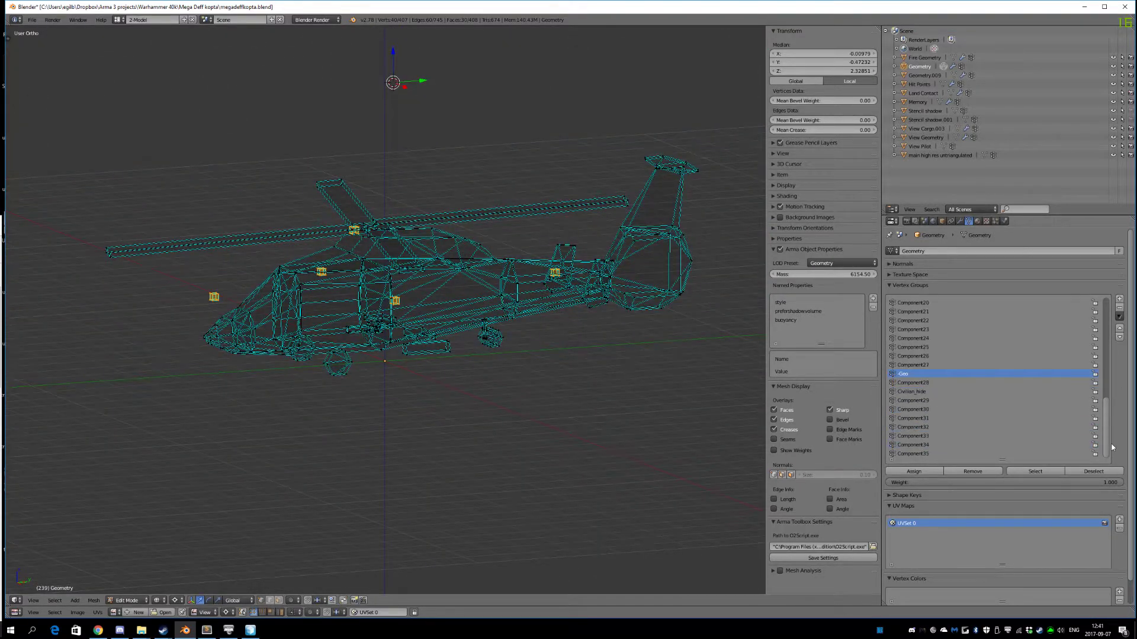
# - Create a vertex group named mass_cubes, assign the selected cubes to it and clear the selection
pyautogui.click(1119, 299)
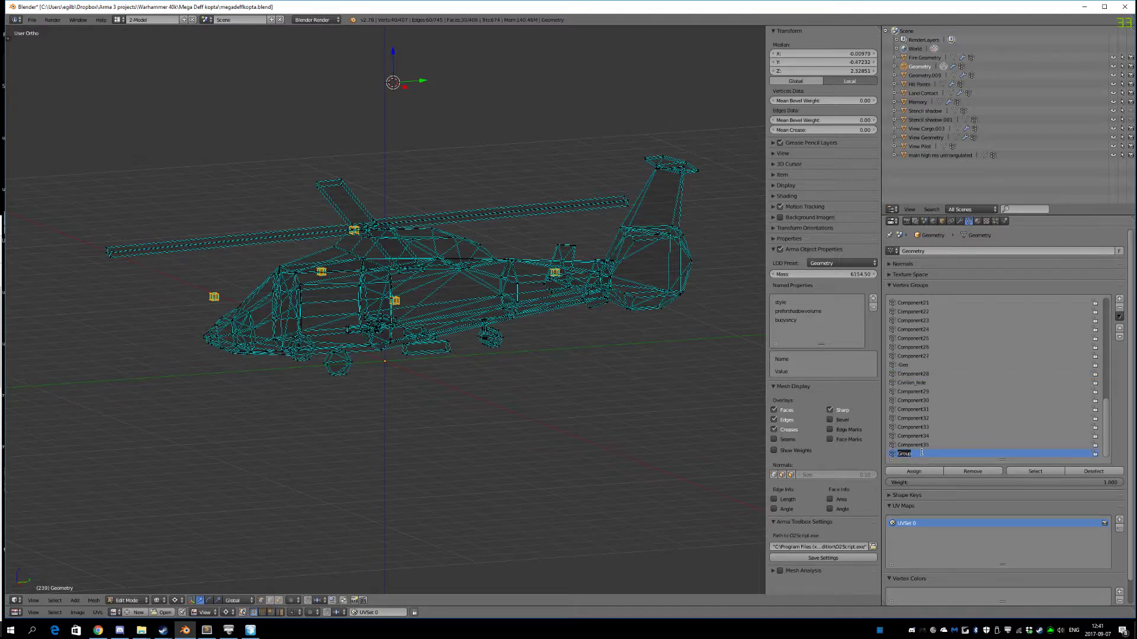
pyautogui.write('mass_cubes')
pyautogui.click(906, 472)
pyautogui.click(1027, 472)
pyautogui.scroll(-5, 538, 407)
pyautogui.scroll(7, 550, 406)
pyautogui.press('a')
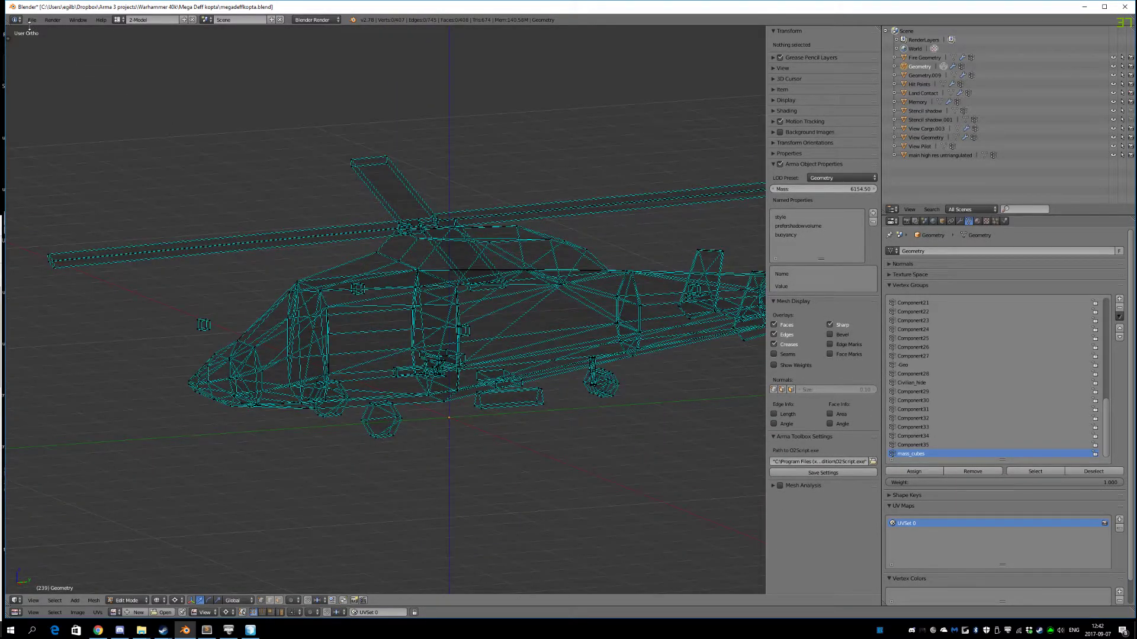
# - Export the helicopter model again in Arma 2/3 P3D format
pyautogui.click(32, 19)
pyautogui.moveTo(71, 188)
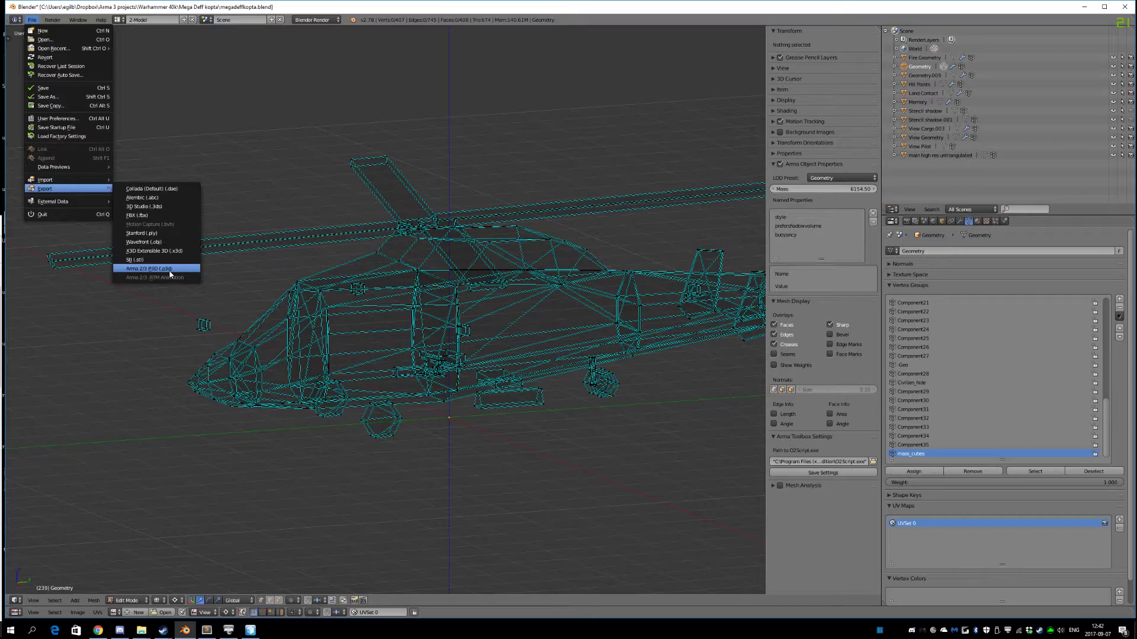
pyautogui.click(149, 269)
pyautogui.click(148, 92)
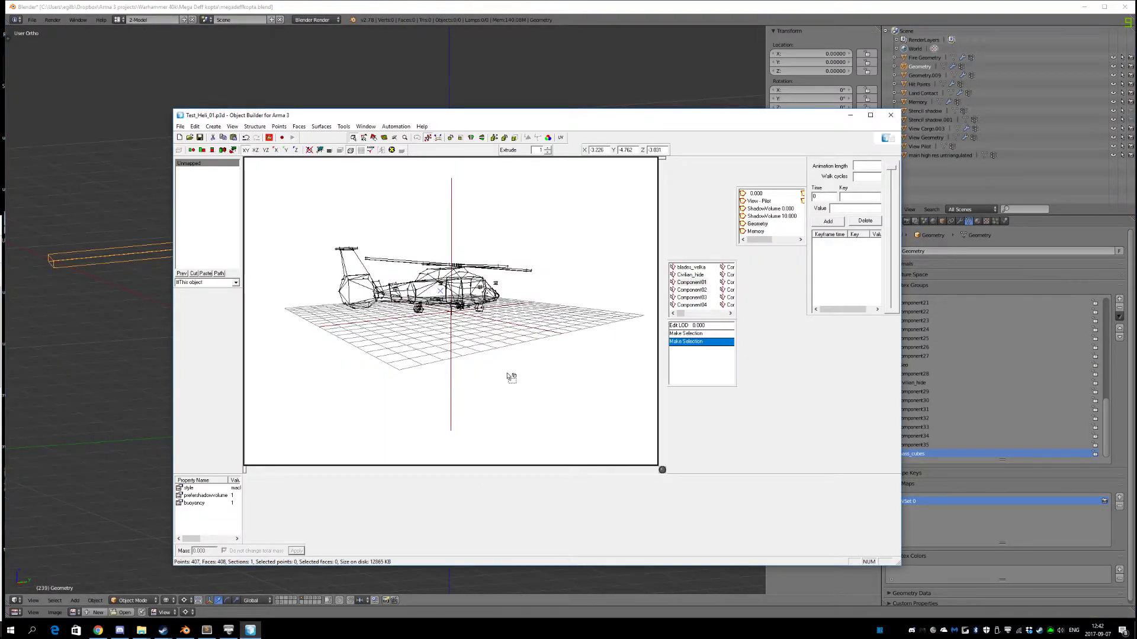
# - Reopen Test_Heli_01.p3d in Object Builder and select mass_cubes in the Geometry LOD
pyautogui.click(189, 138)
pyautogui.doubleClick(488, 308)
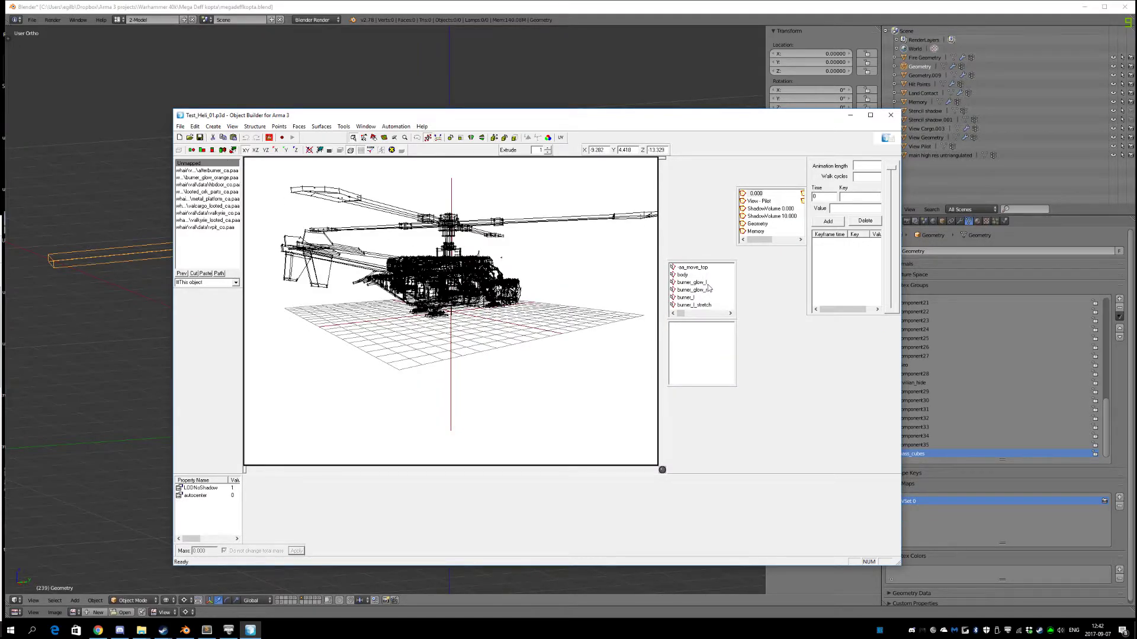
pyautogui.click(757, 225)
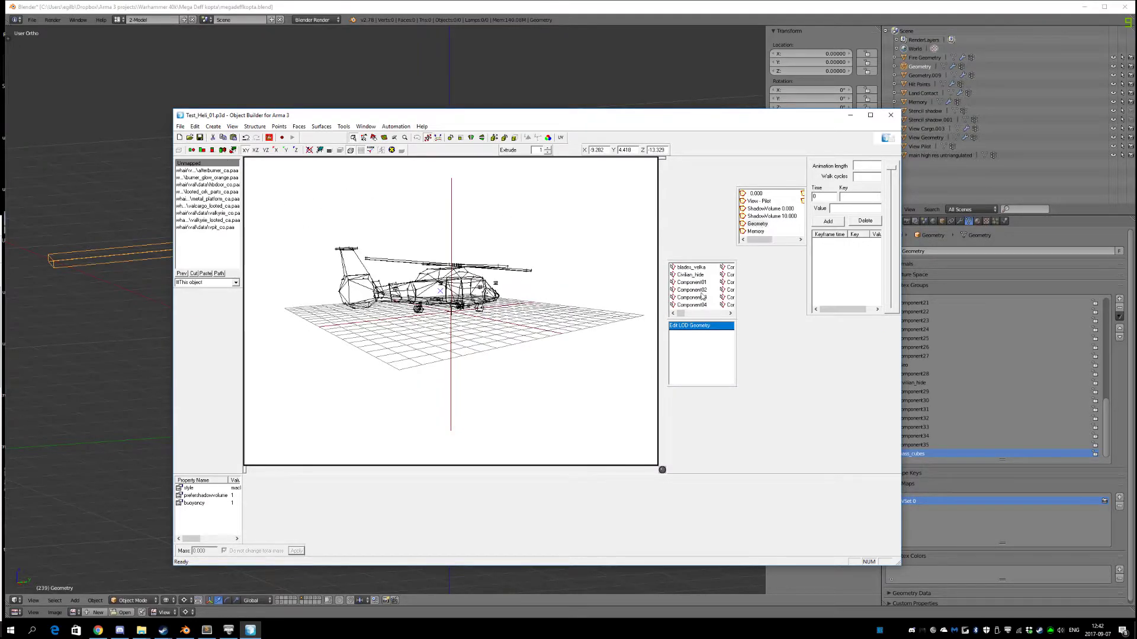
pyautogui.moveTo(681, 314); pyautogui.dragTo(726, 314)
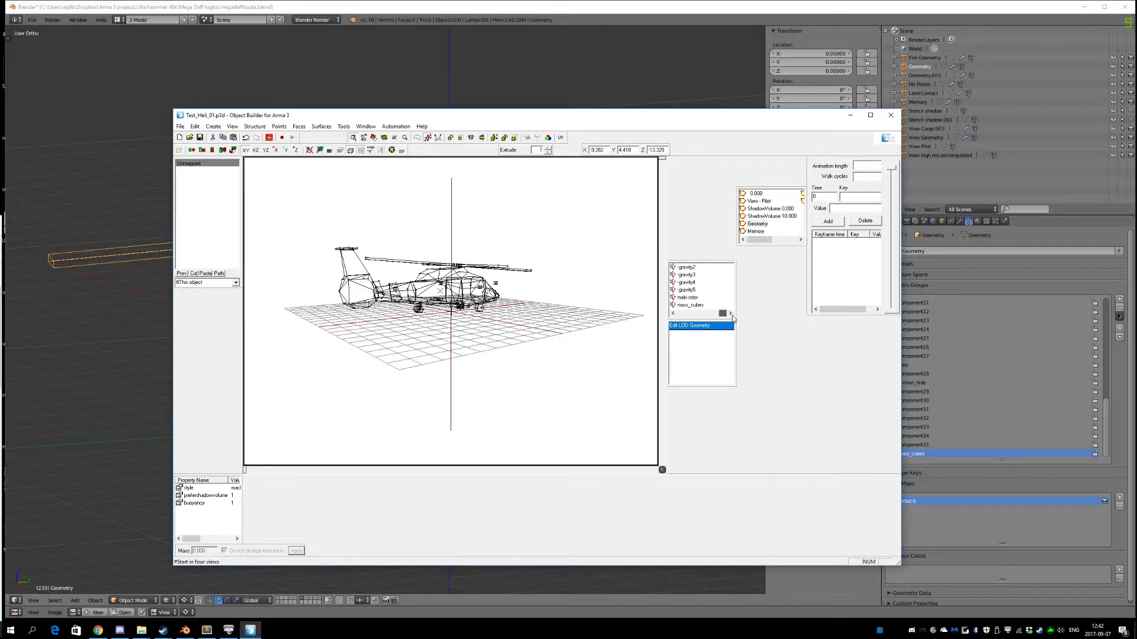
pyautogui.click(690, 305)
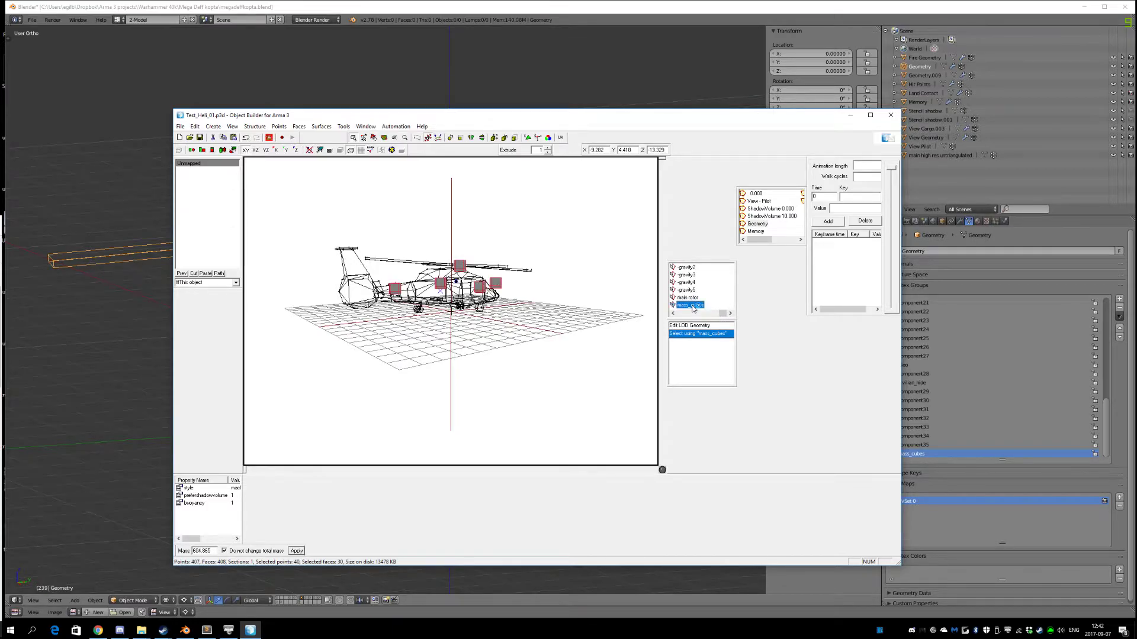
# - Compare the mass of the whole Geometry mesh with that of the mass_cubes selection
pyautogui.moveTo(578, 211); pyautogui.dragTo(299, 377)
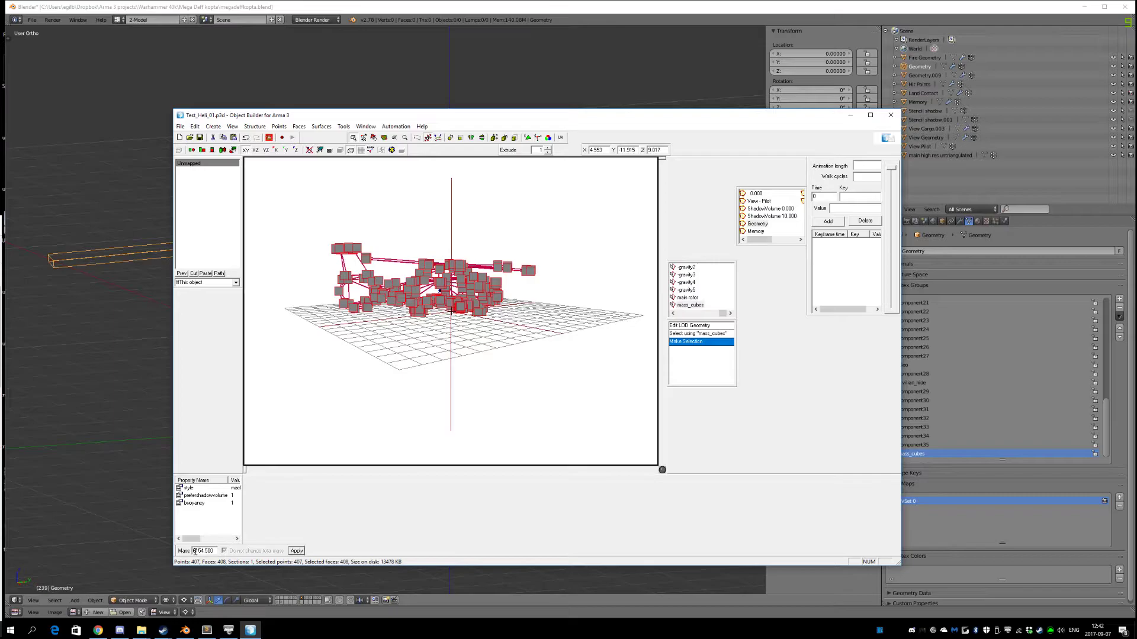
pyautogui.click(687, 298)
pyautogui.click(690, 305)
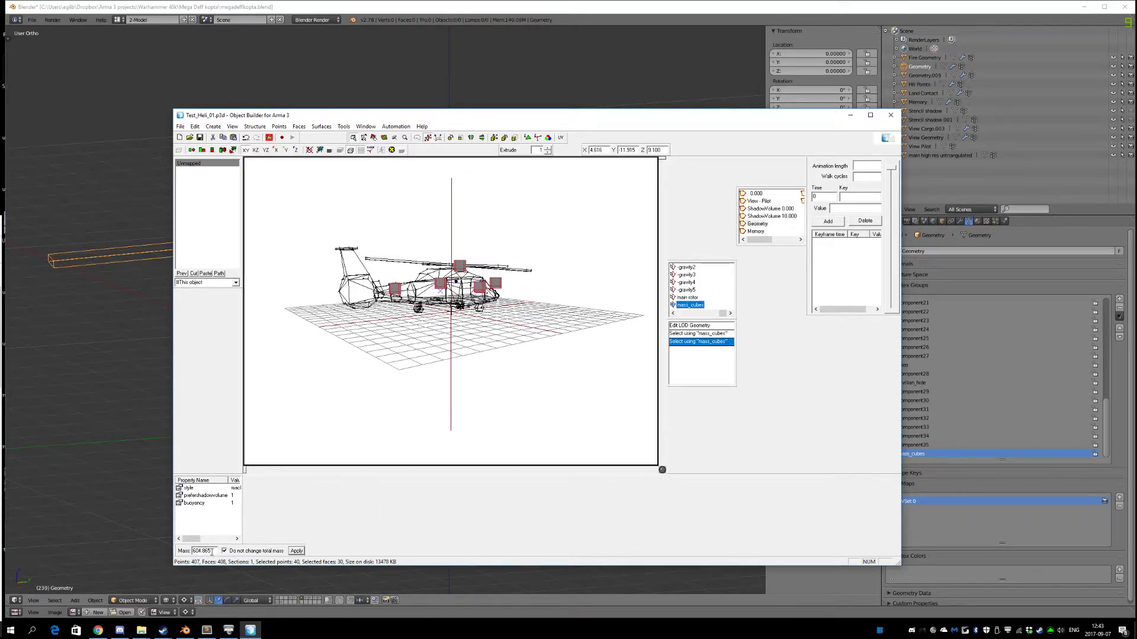
pyautogui.moveTo(590, 208); pyautogui.dragTo(309, 368)
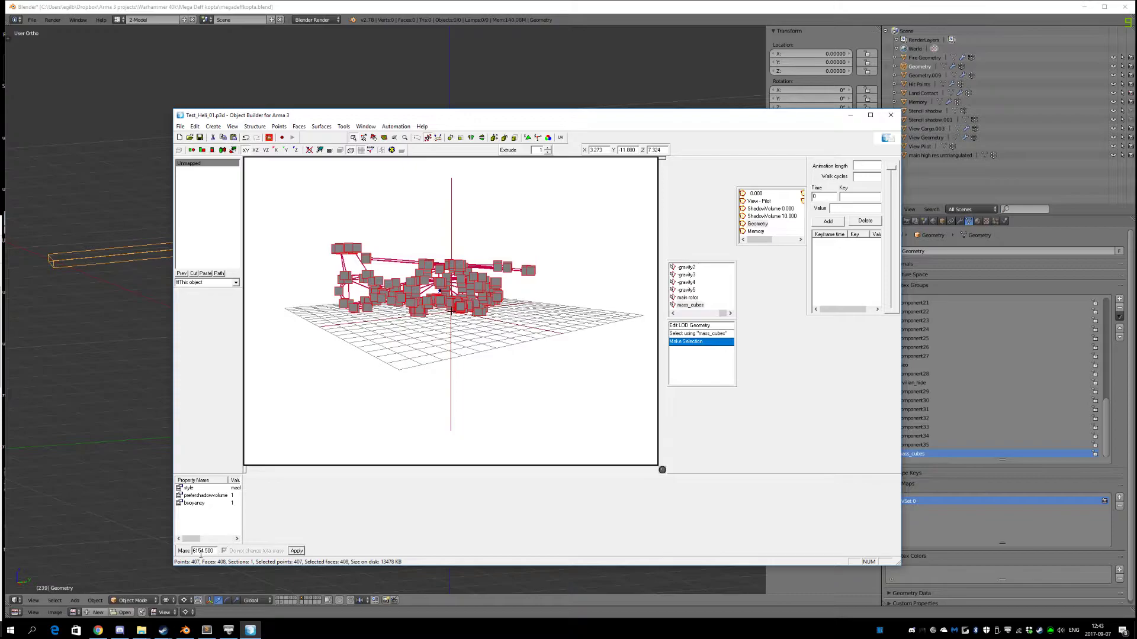
pyautogui.click(690, 304)
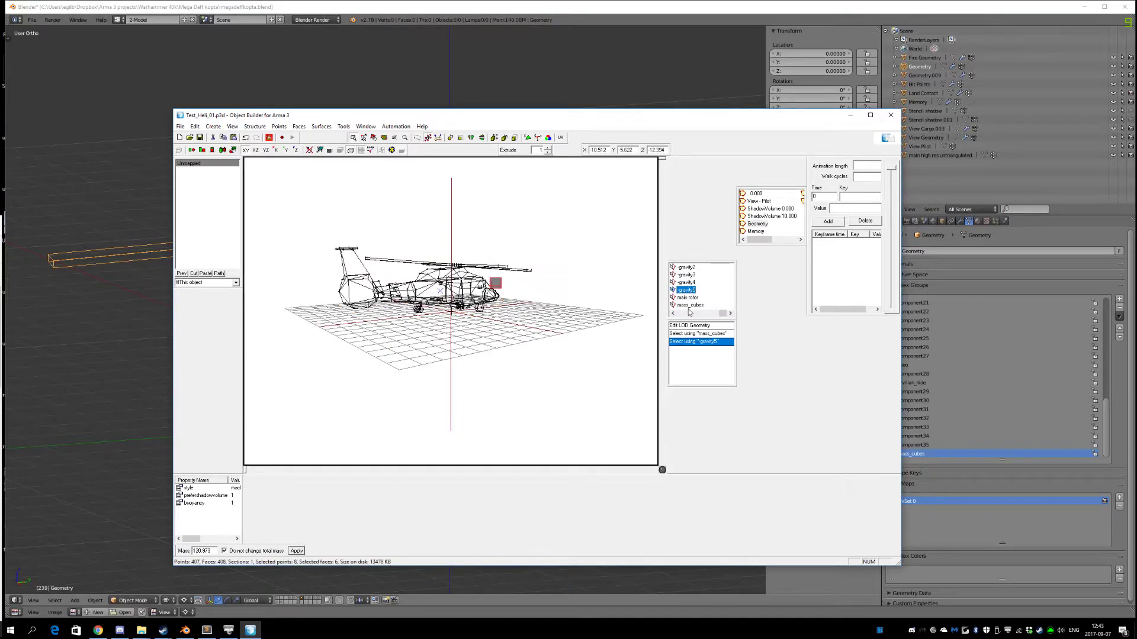
# - Set the mass of the mass_cubes selection to 6000 and save the model
pyautogui.doubleClick(212, 551)
pyautogui.write('8')
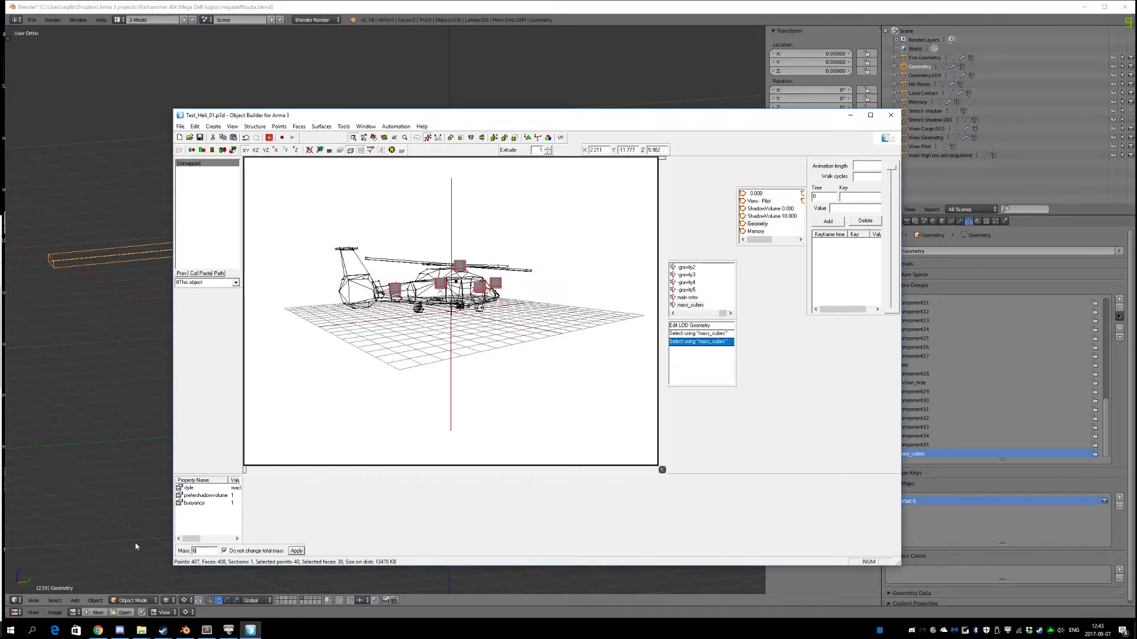
pyautogui.write('000')
pyautogui.click(296, 552)
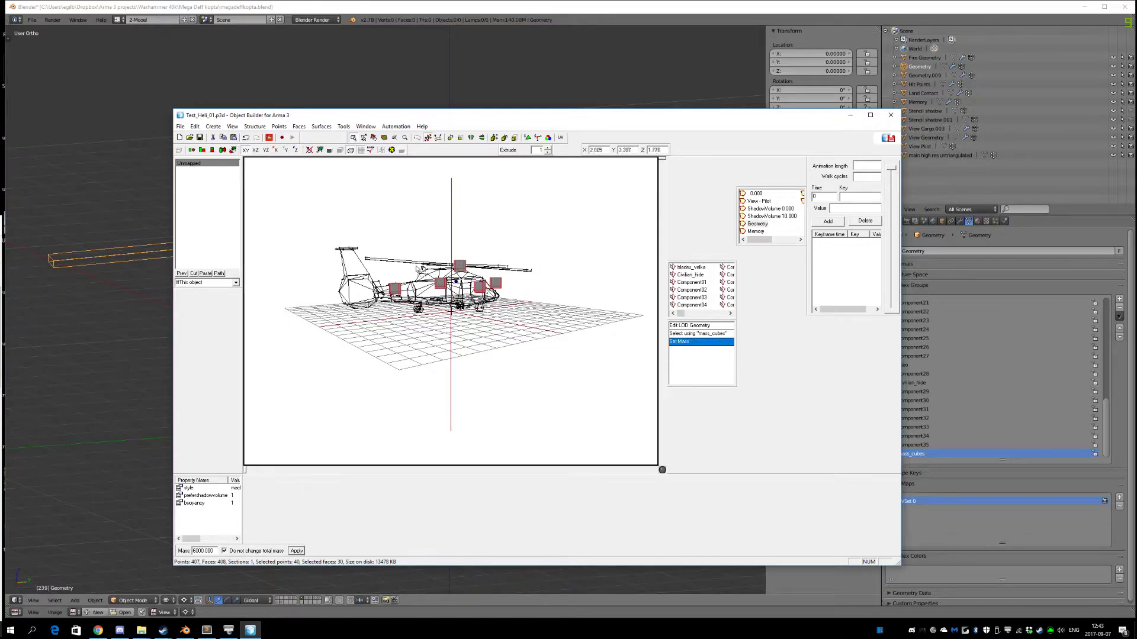
pyautogui.click(200, 138)
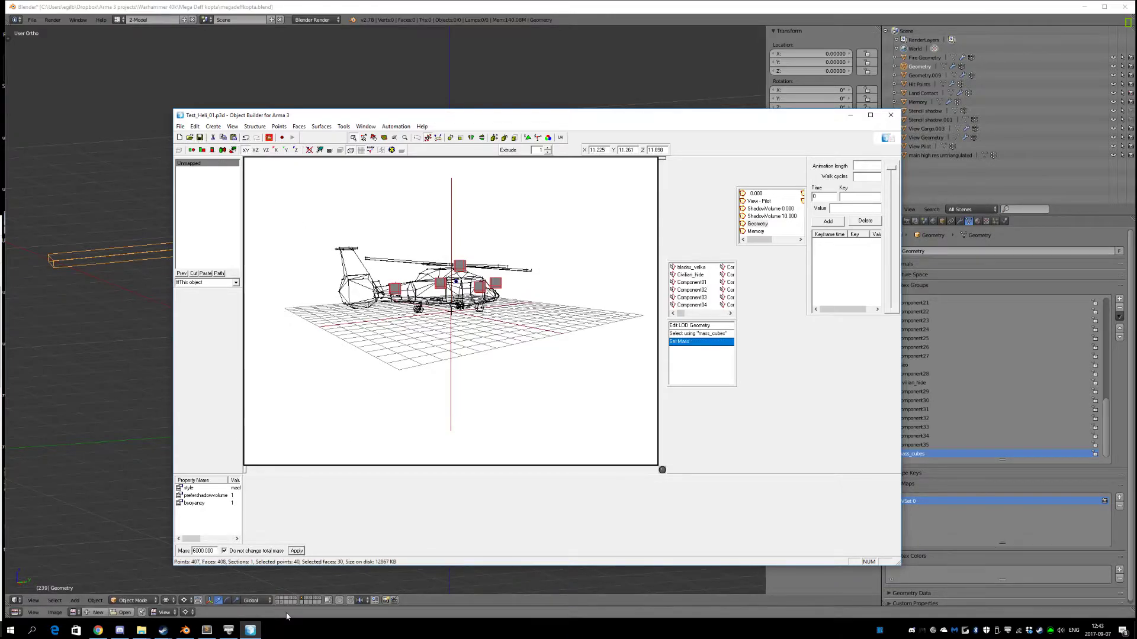
# - Switch to Arma 3 Tools and launch Addon Builder
pyautogui.click(230, 631)
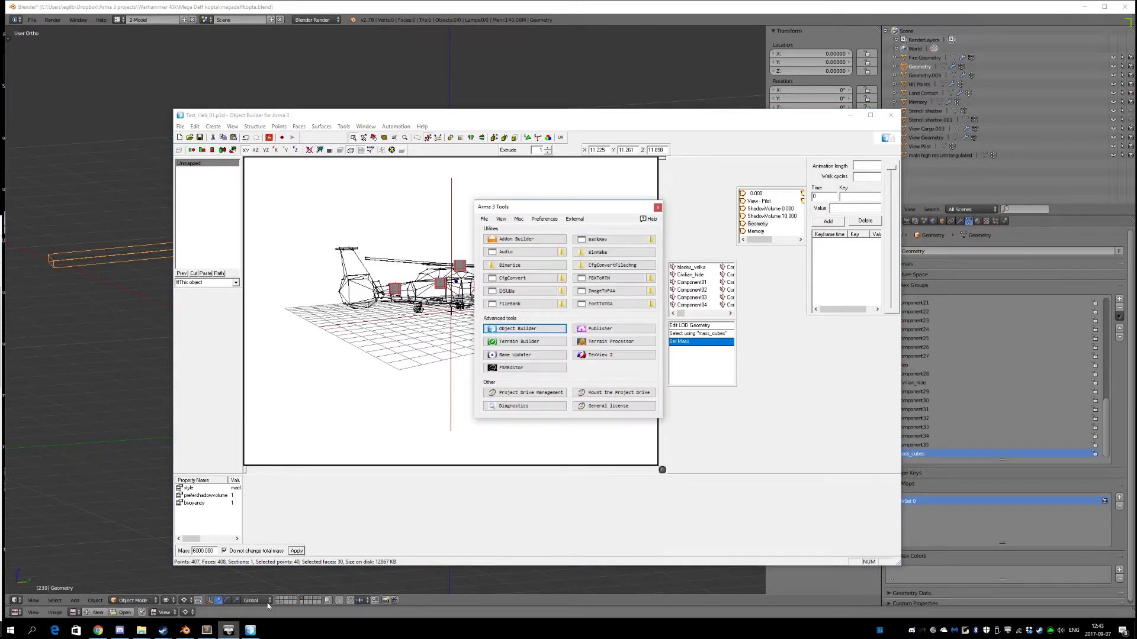
pyautogui.click(529, 240)
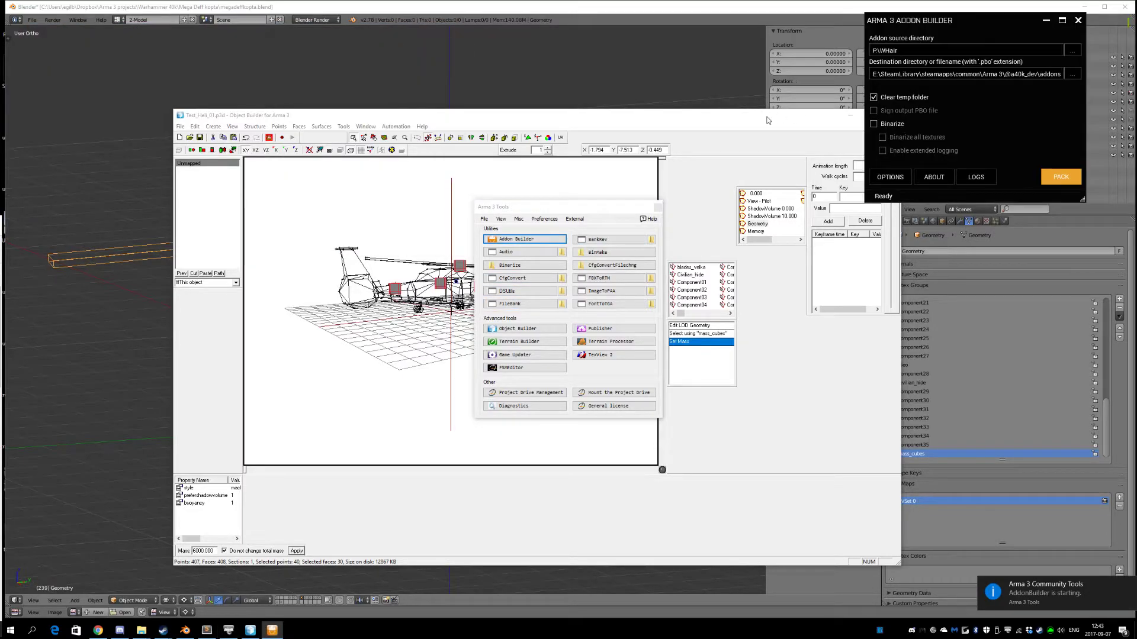
pyautogui.moveTo(972, 17); pyautogui.dragTo(933, 64)
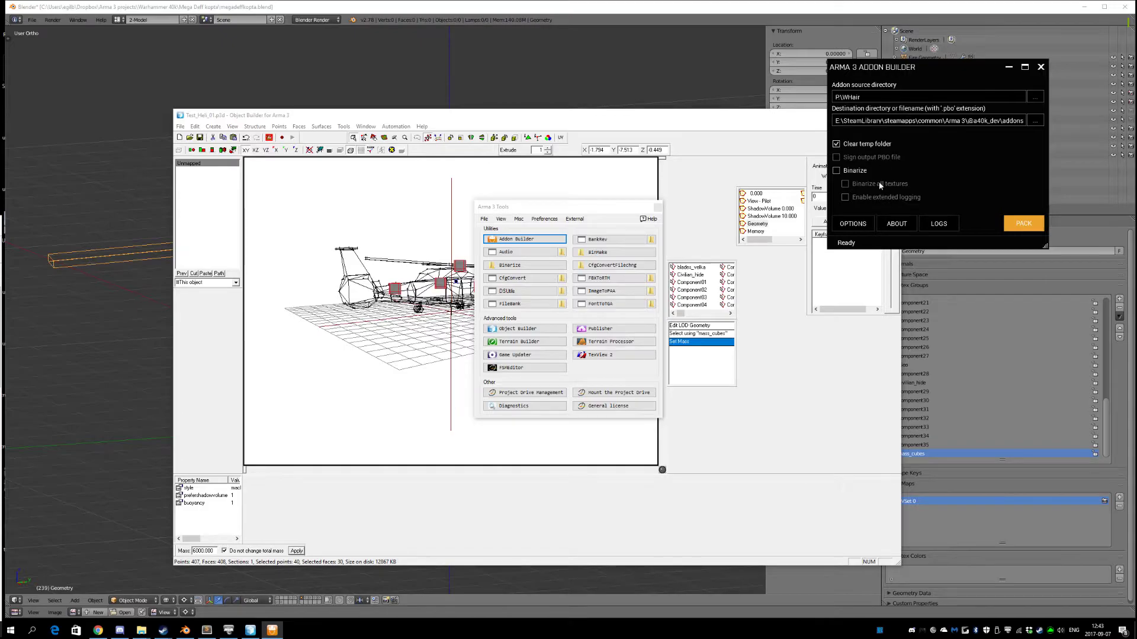
# - Set the addon source directory to P:\Test_Heli_01
pyautogui.click(914, 97)
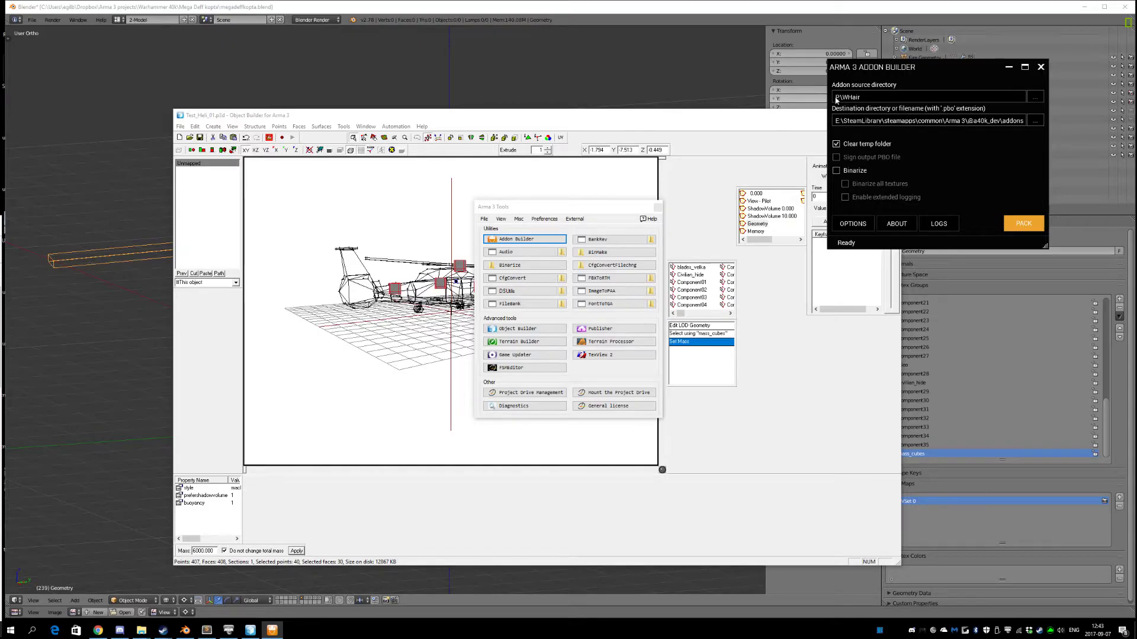
pyautogui.click(1034, 98)
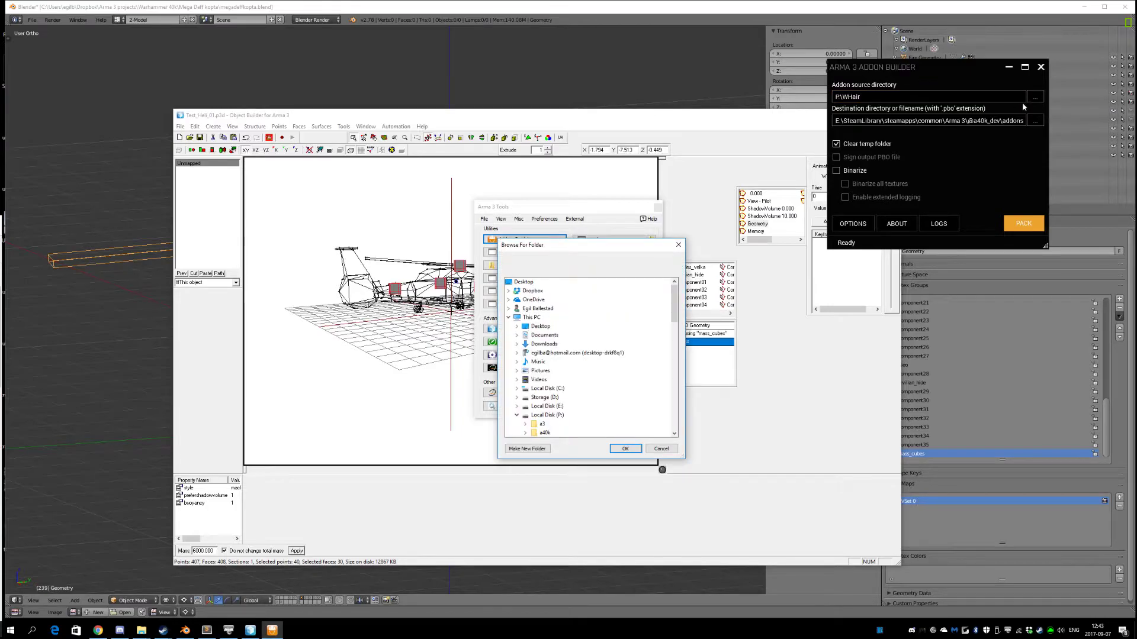
pyautogui.scroll(-6, 597, 365)
pyautogui.scroll(-1, 597, 382)
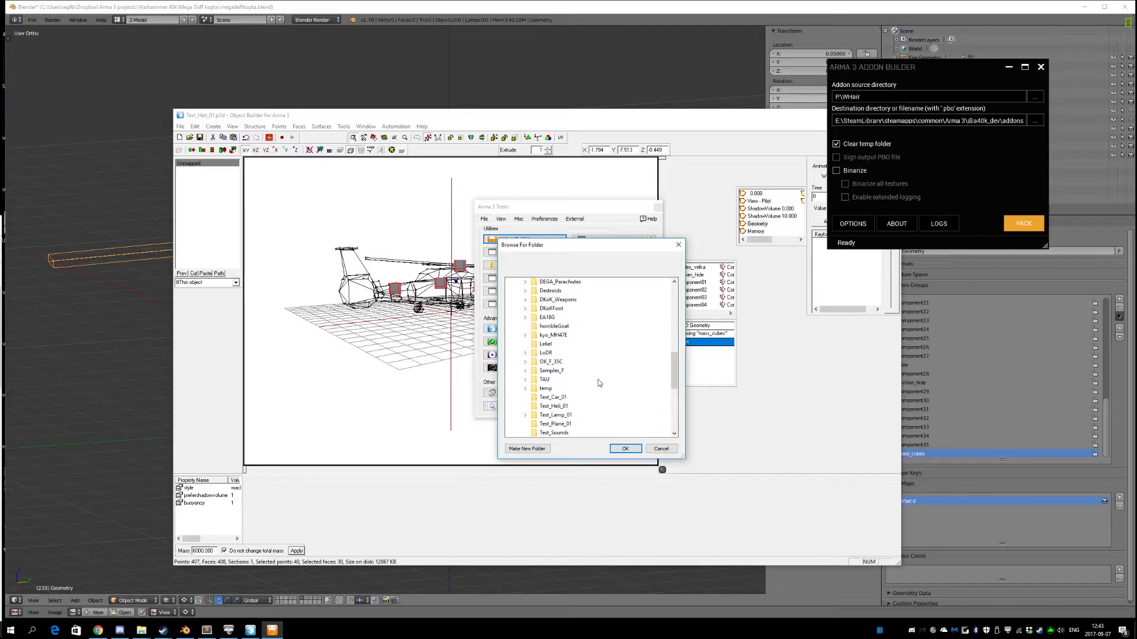
pyautogui.scroll(-1, 599, 383)
pyautogui.scroll(-2, 580, 384)
pyautogui.click(553, 326)
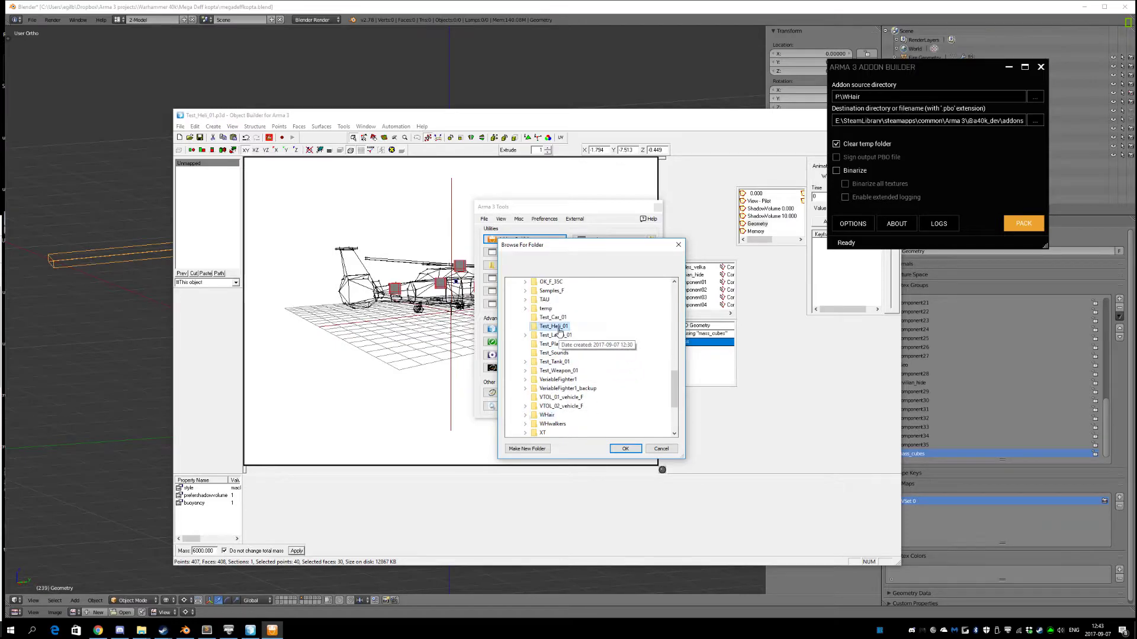
pyautogui.click(626, 449)
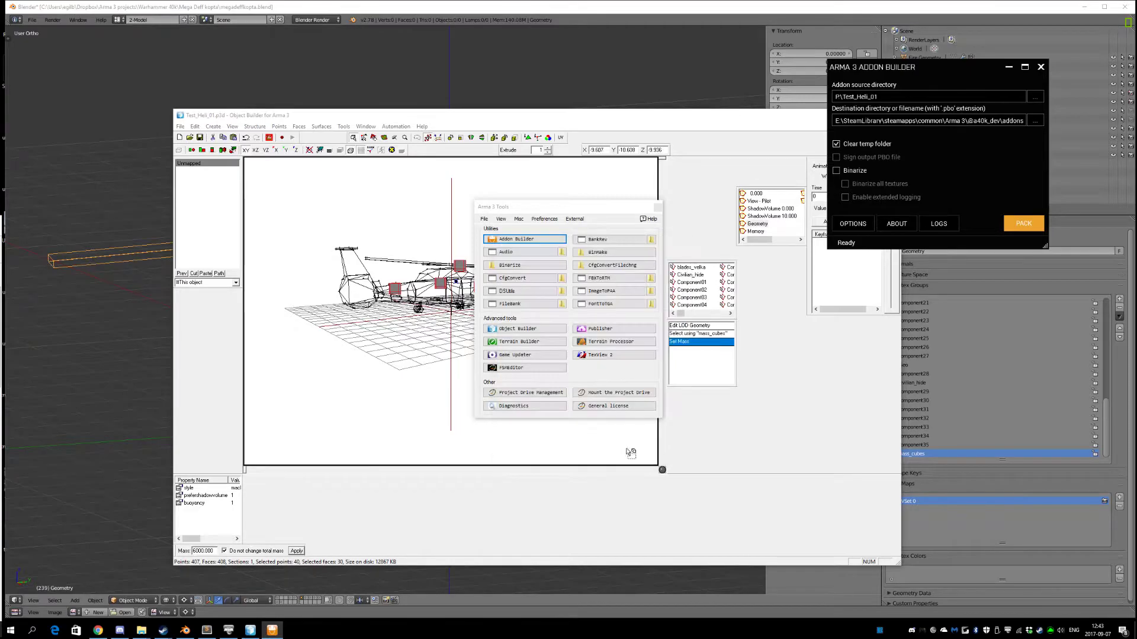
pyautogui.moveTo(962, 120); pyautogui.dragTo(1067, 123)
pyautogui.click(941, 120)
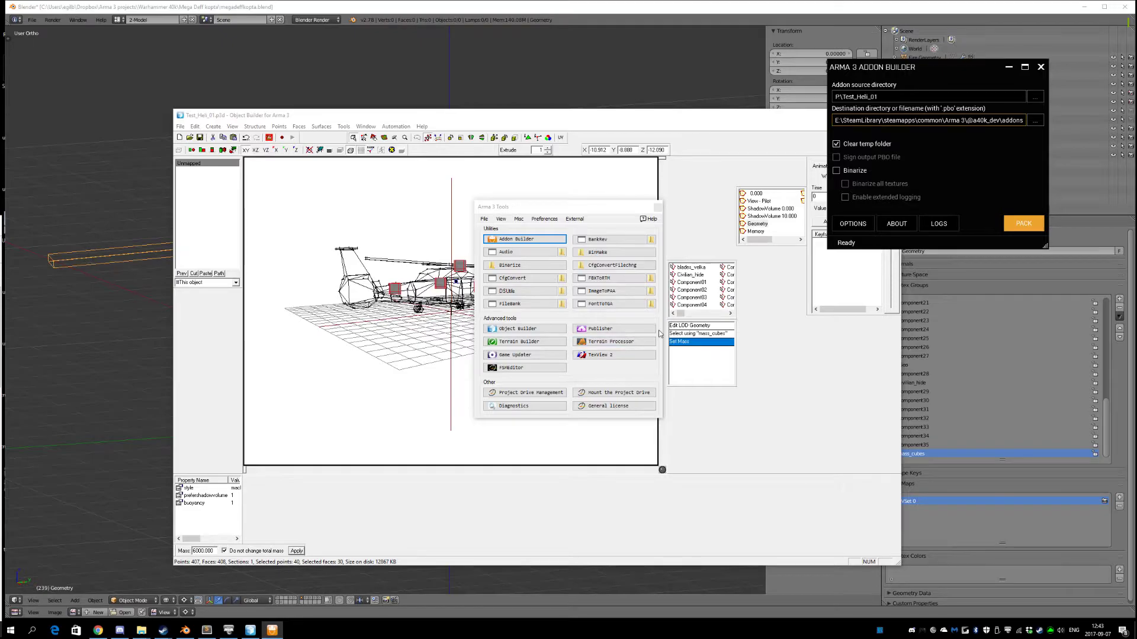
pyautogui.press('super+e')
pyautogui.moveTo(528, 170); pyautogui.dragTo(430, 103)
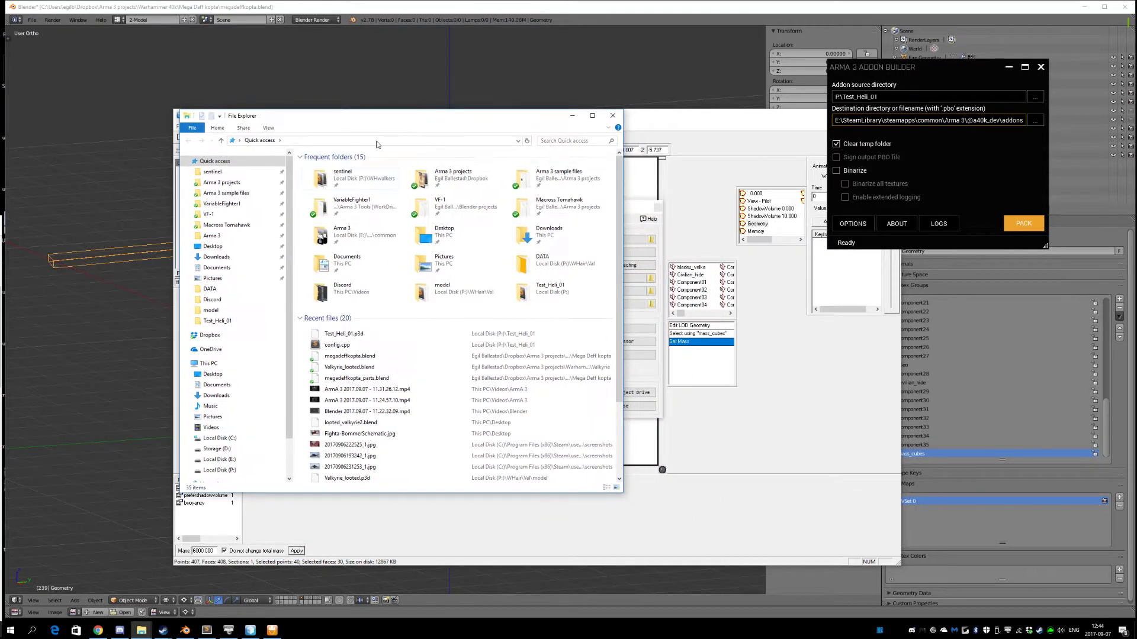
pyautogui.click(211, 236)
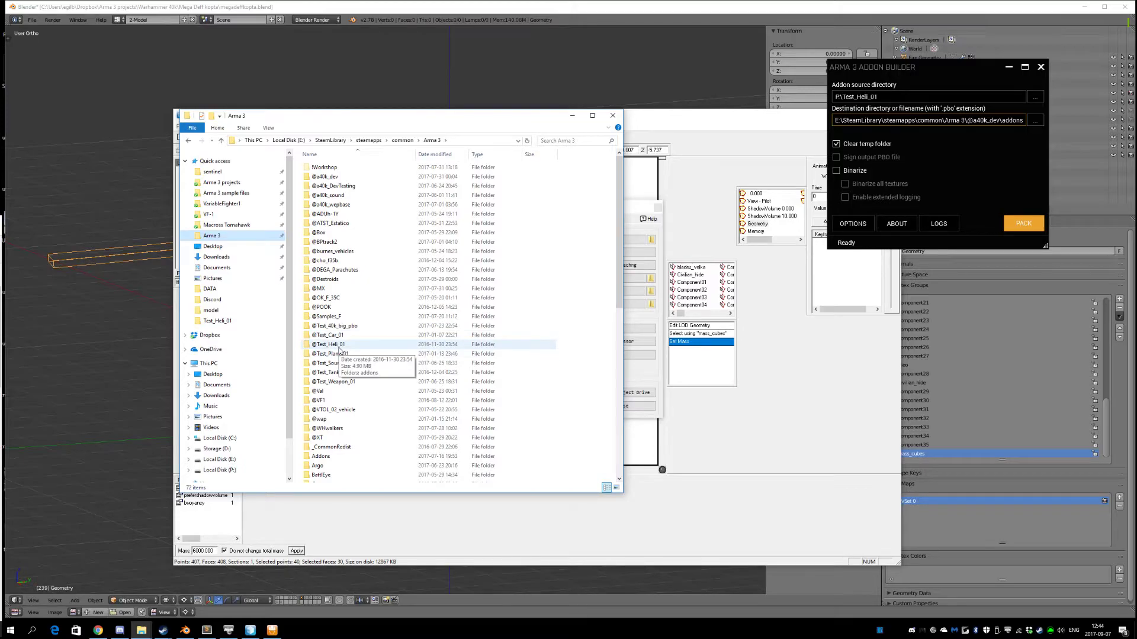
pyautogui.click(339, 349)
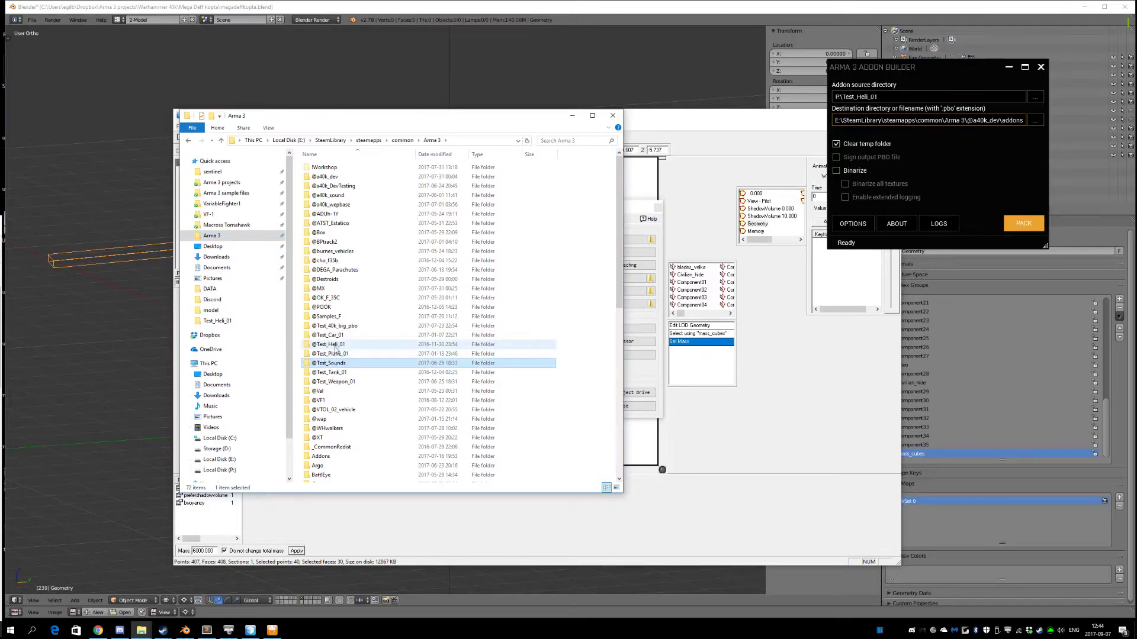
pyautogui.click(337, 348)
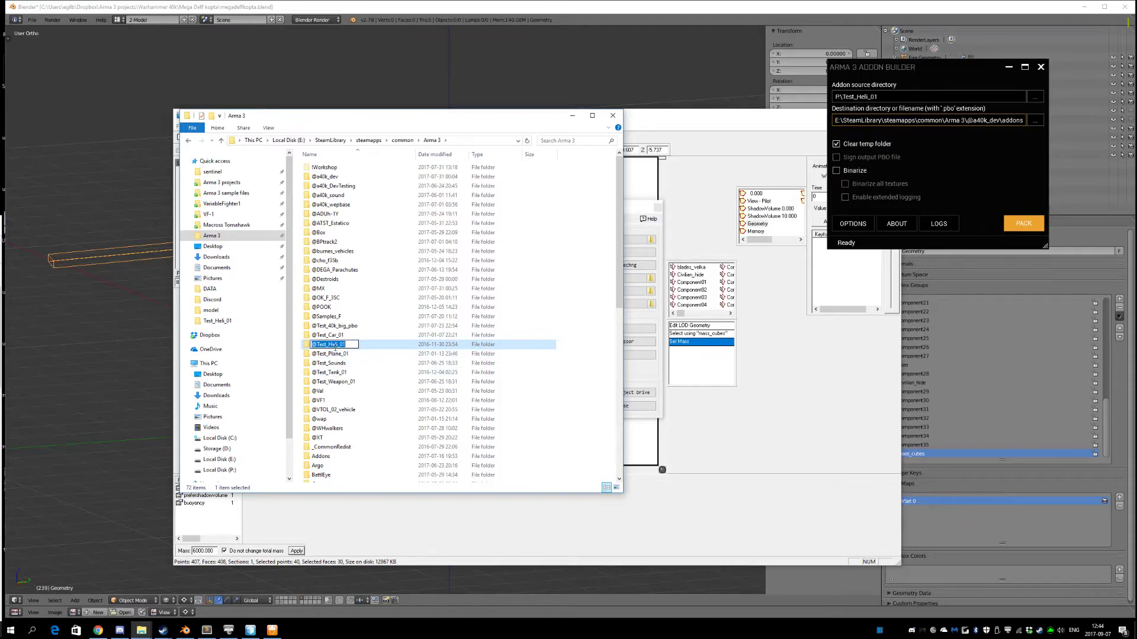
pyautogui.click(333, 354)
pyautogui.click(335, 347)
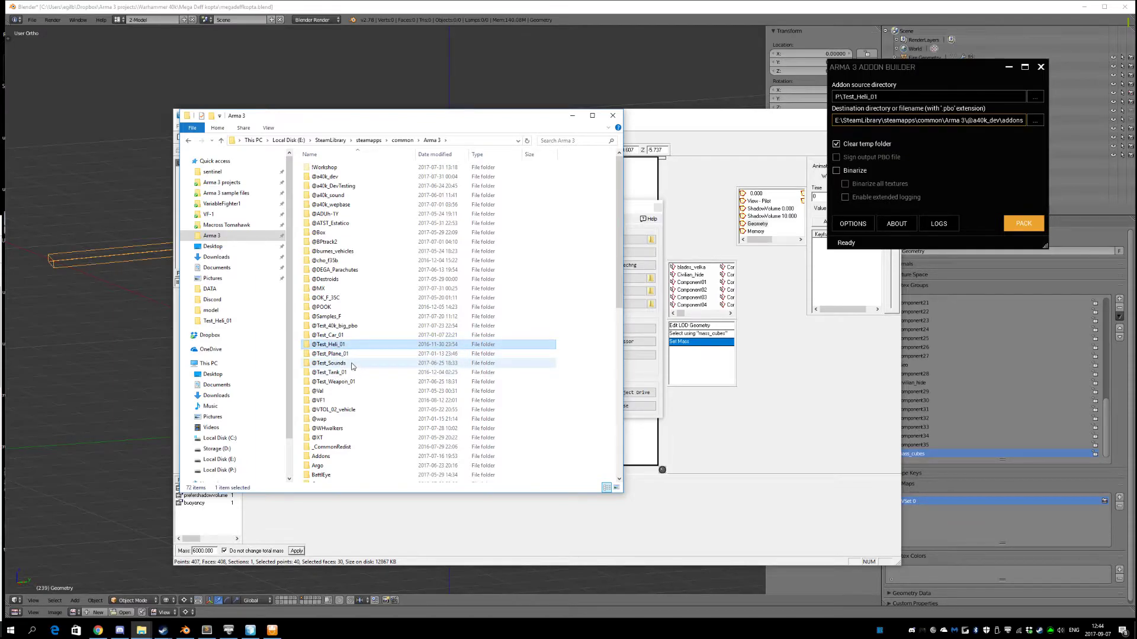
pyautogui.doubleClick(338, 348)
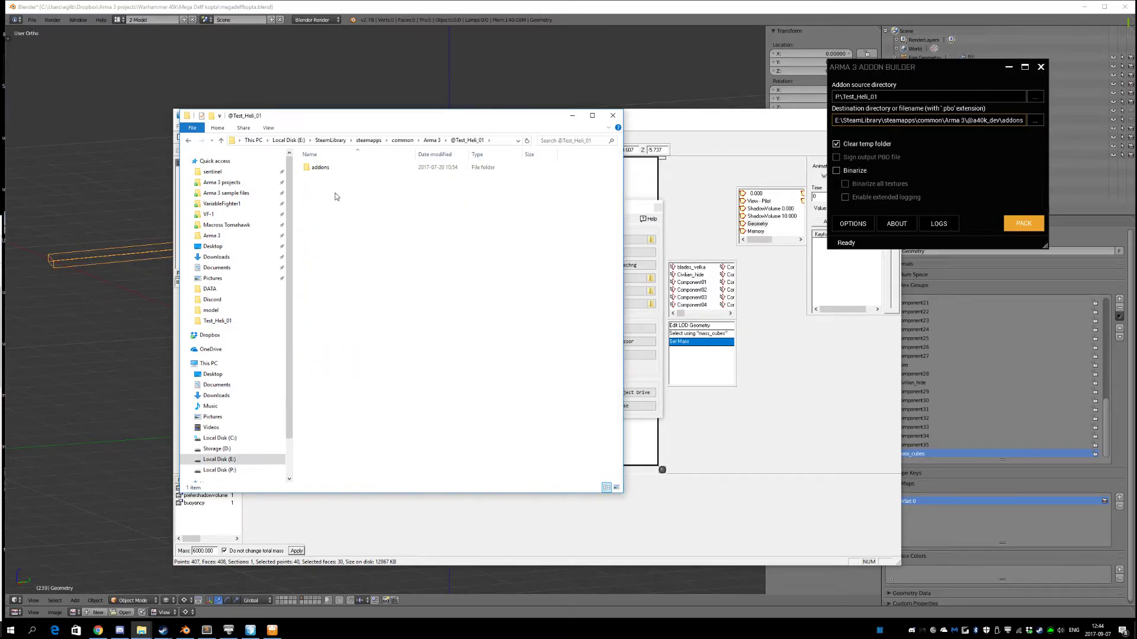
pyautogui.click(326, 169)
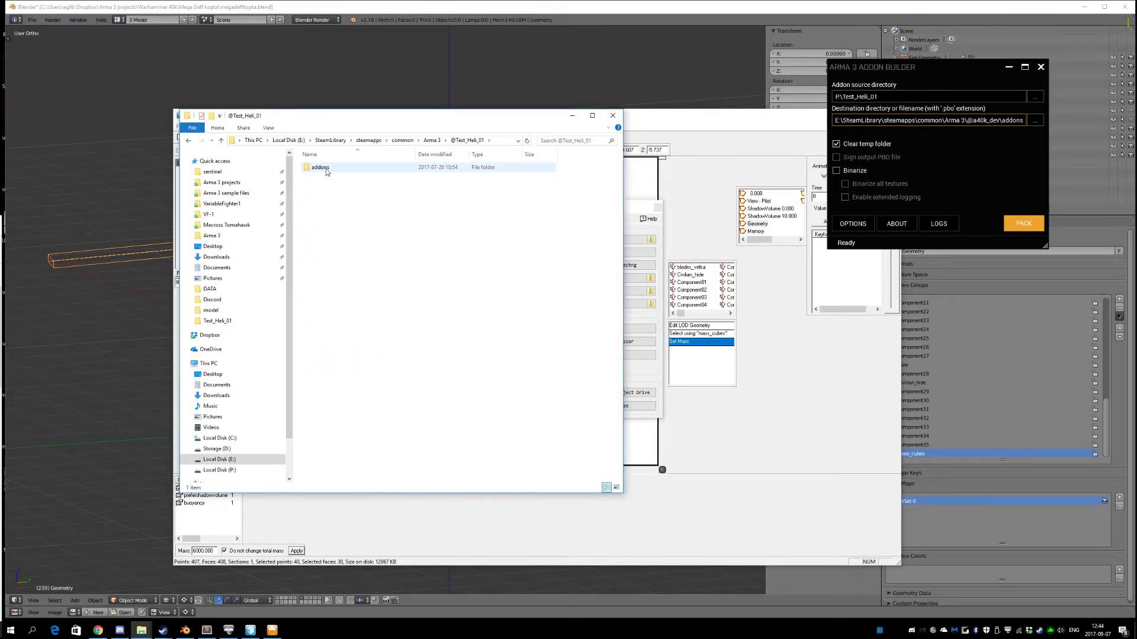
pyautogui.doubleClick(327, 170)
pyautogui.moveTo(411, 239); pyautogui.dragTo(288, 148)
pyautogui.click(381, 257)
pyautogui.moveTo(367, 115); pyautogui.dragTo(407, 137)
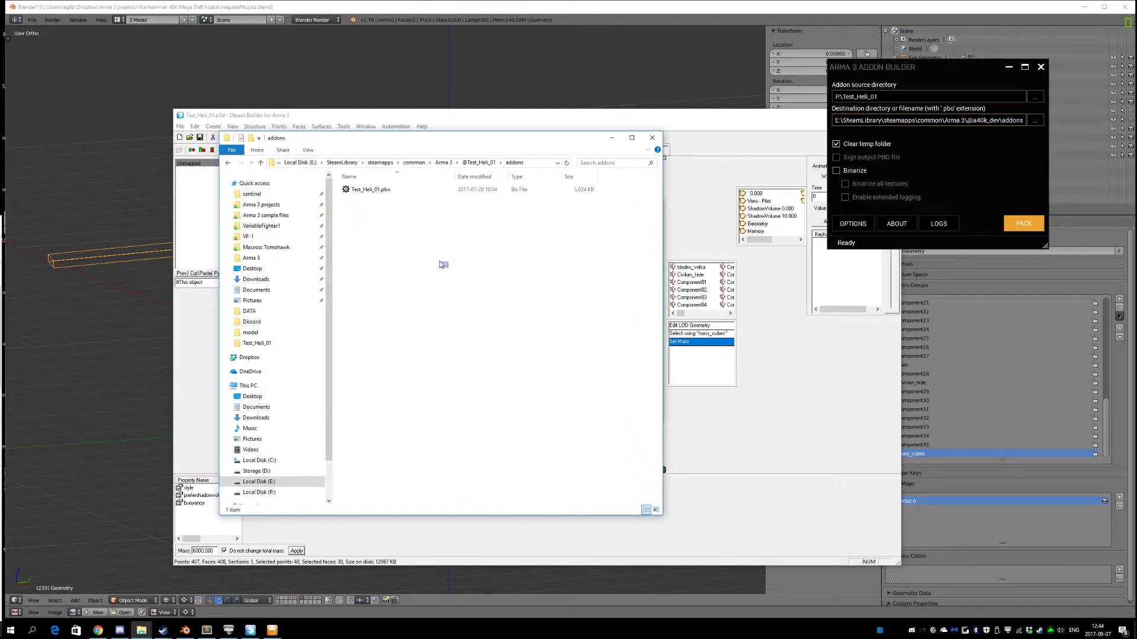
pyautogui.click(361, 190)
pyautogui.press('Delete')
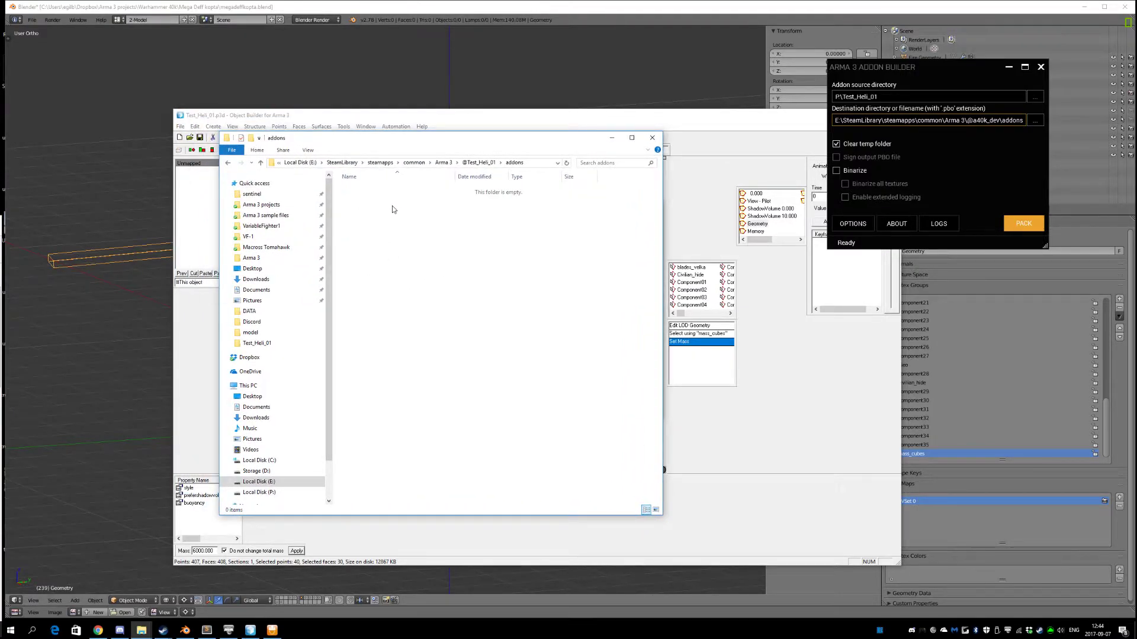
pyautogui.click(530, 163)
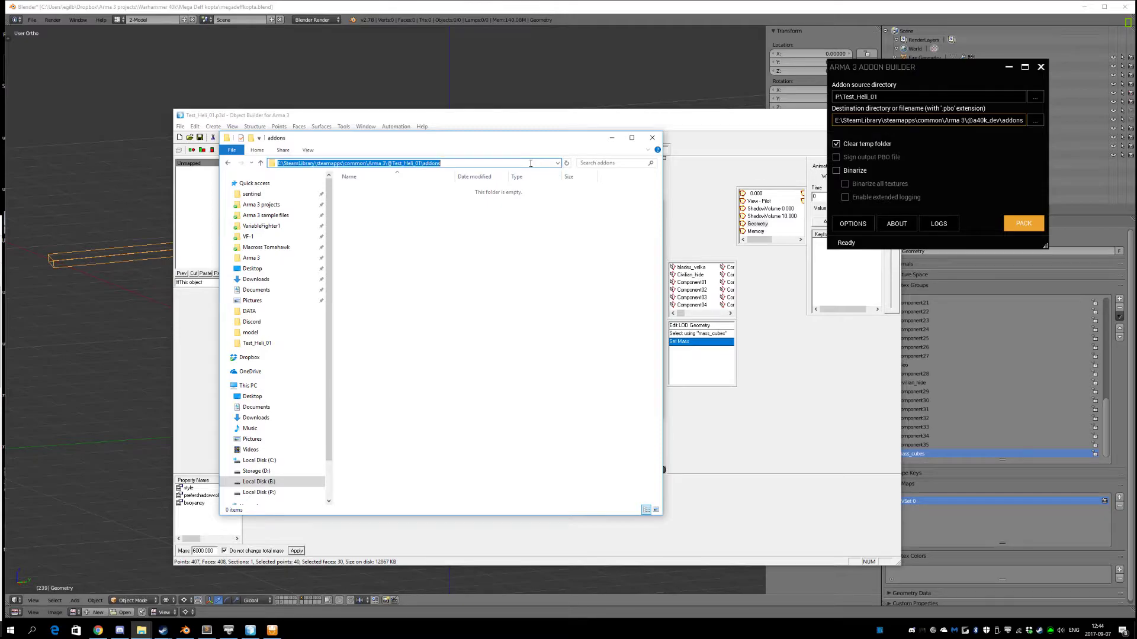
pyautogui.click(421, 163)
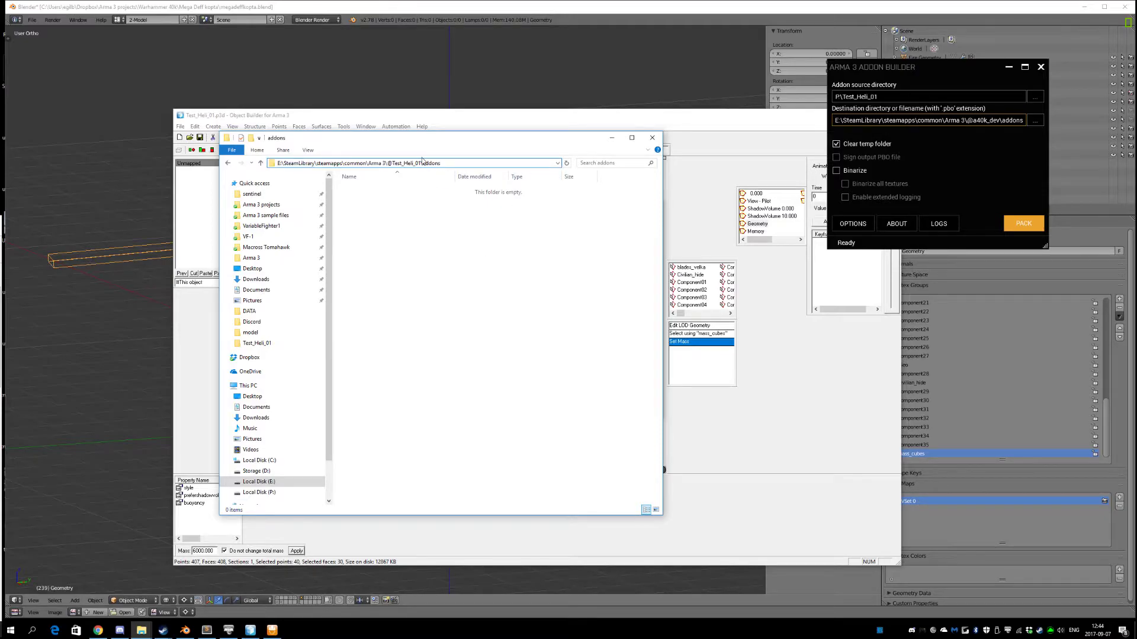
pyautogui.click(1003, 121)
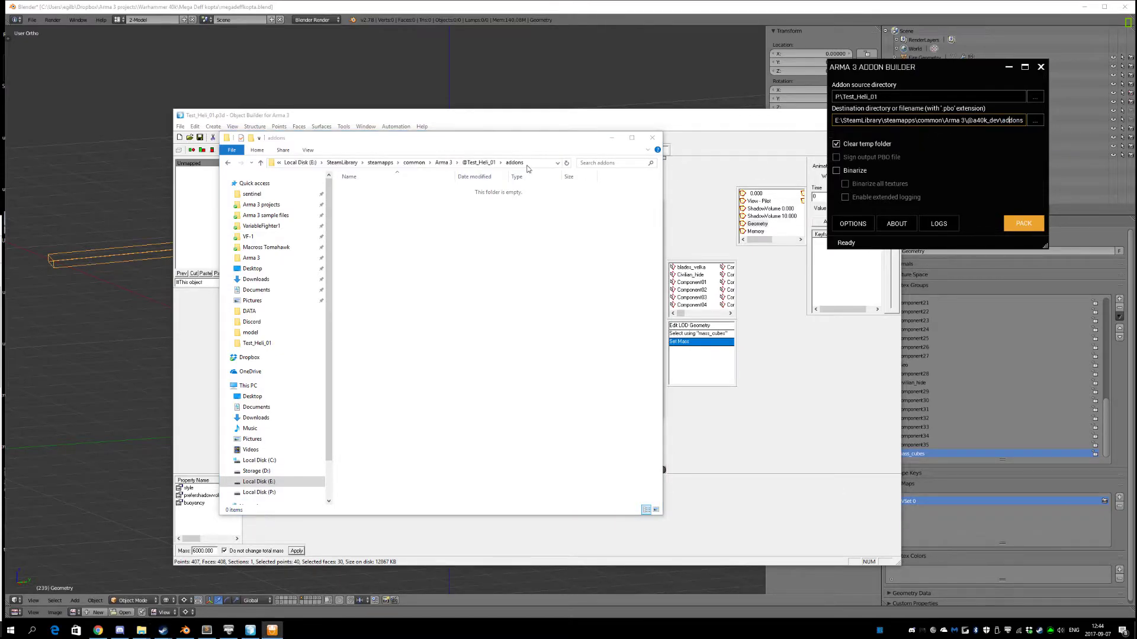
pyautogui.click(501, 164)
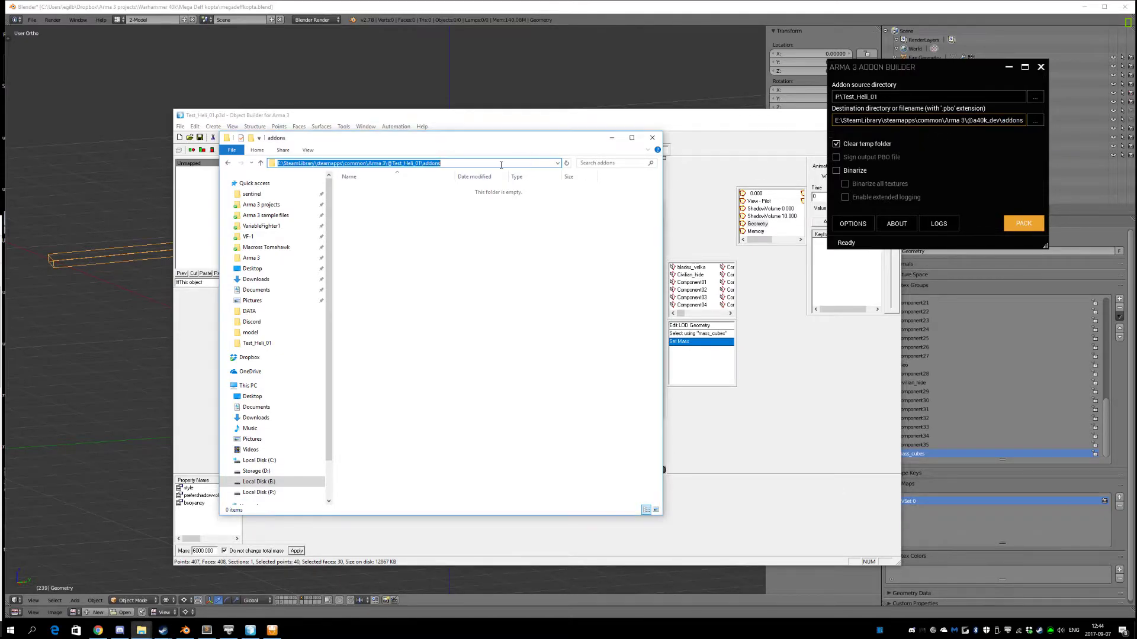
pyautogui.click(1035, 121)
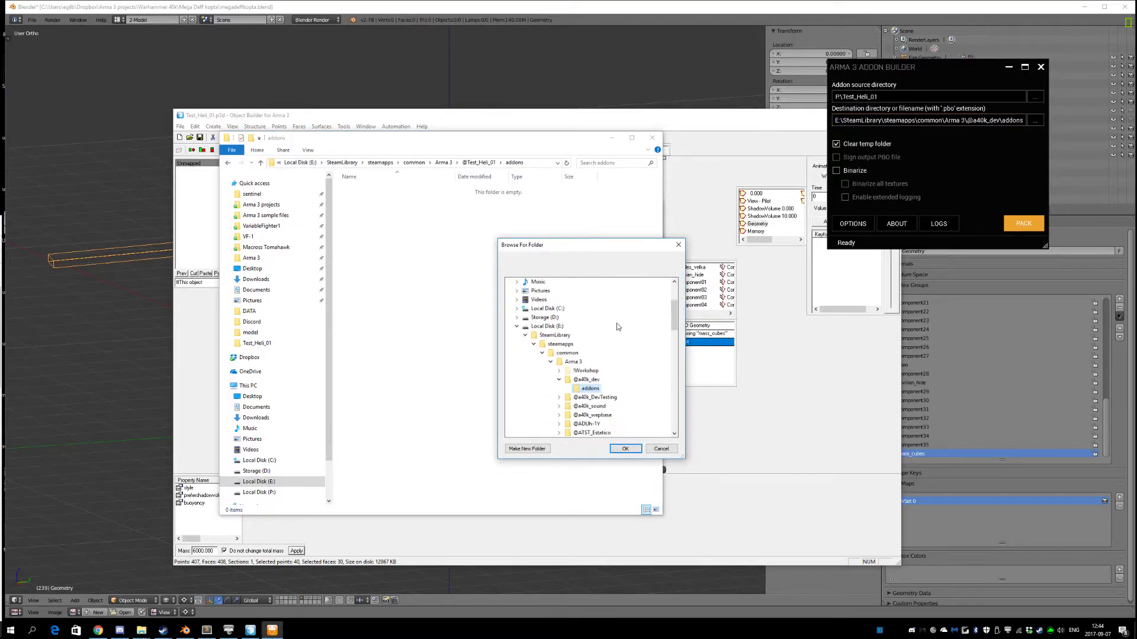
pyautogui.scroll(-8, 613, 335)
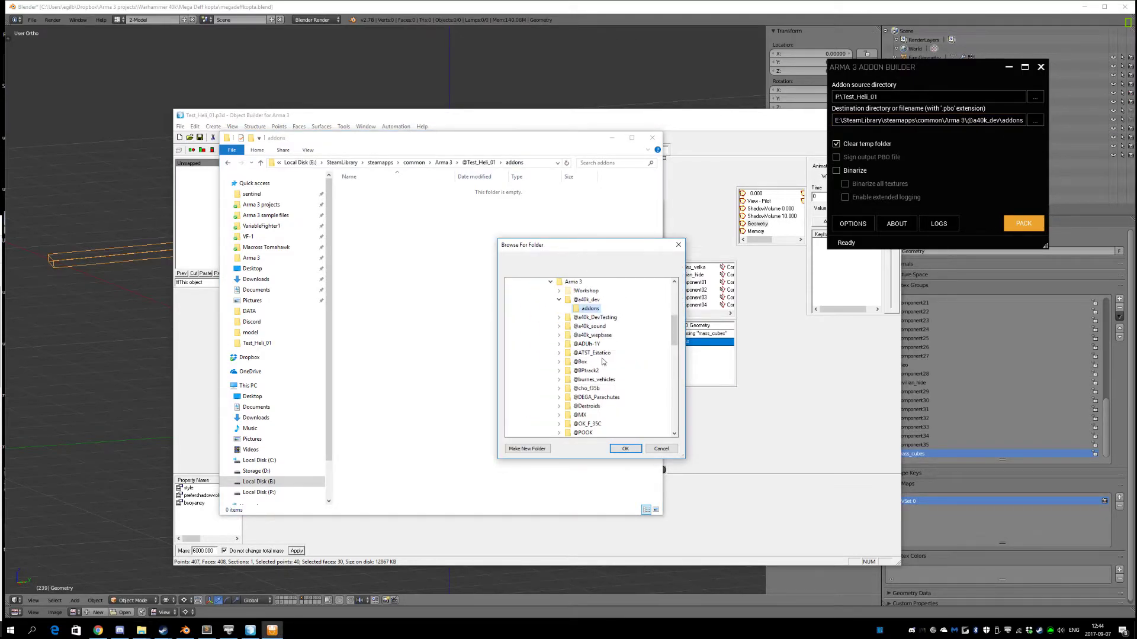
pyautogui.click(599, 362)
pyautogui.scroll(-2, 600, 379)
pyautogui.click(594, 389)
pyautogui.click(625, 449)
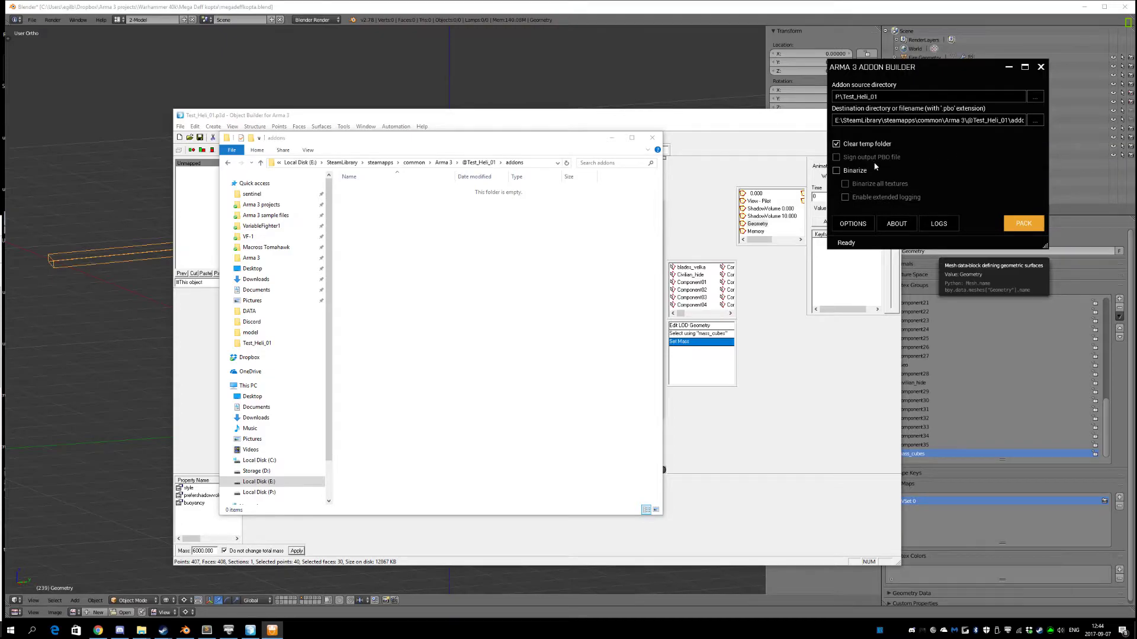
# - Pack the Test_Heli_01 addon with Binarize off, and move the Addon Builder window slightly aside
pyautogui.click(1024, 225)
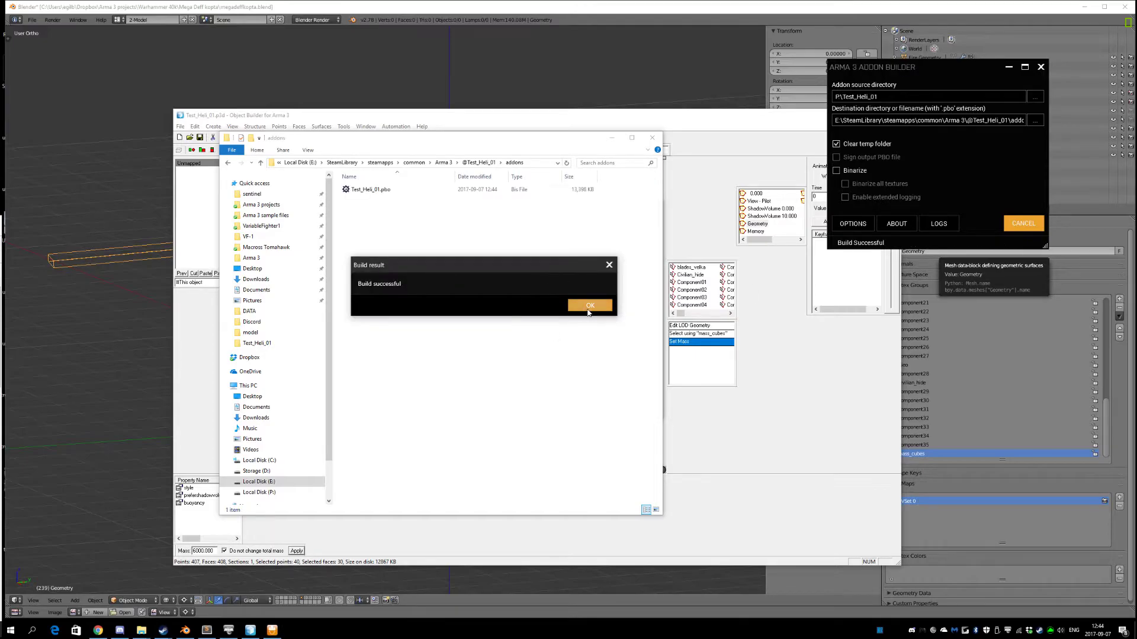
pyautogui.click(593, 306)
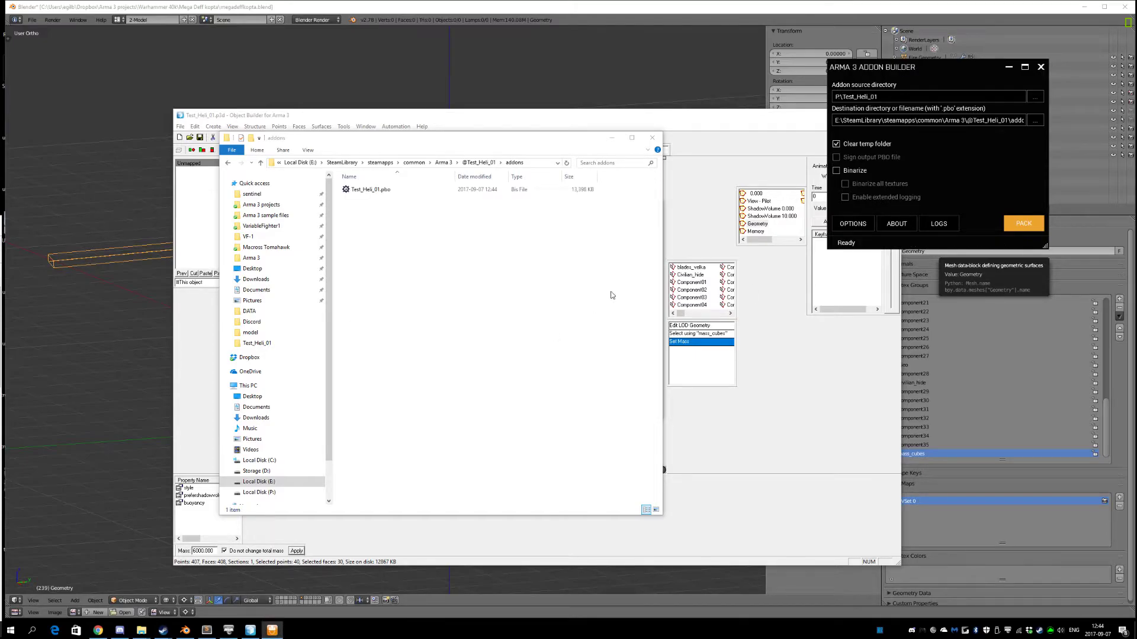
pyautogui.moveTo(924, 71); pyautogui.dragTo(939, 108)
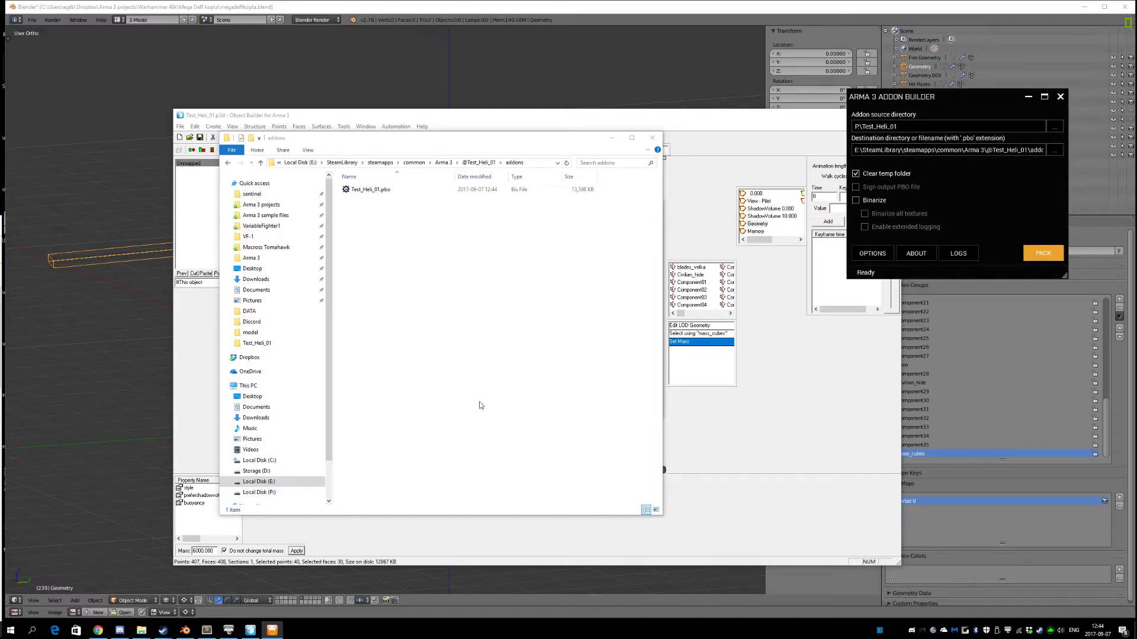
pyautogui.moveTo(928, 104); pyautogui.dragTo(931, 106)
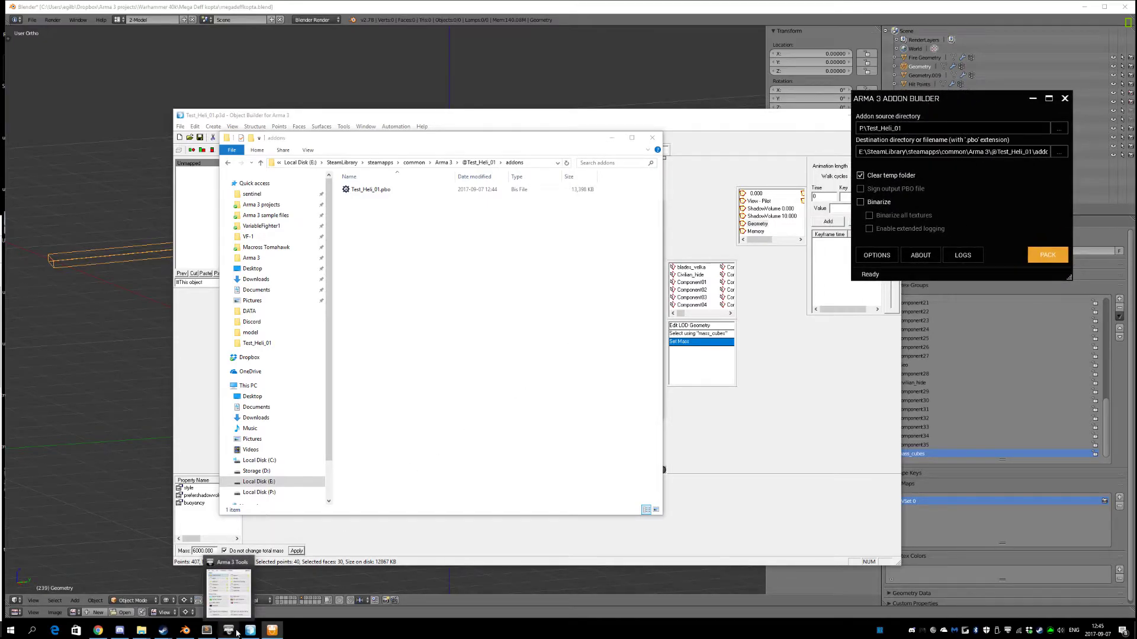
# - Switch to the Steam library and launch Arma 3 to open its launcher
pyautogui.moveTo(166, 634)
pyautogui.click(146, 594)
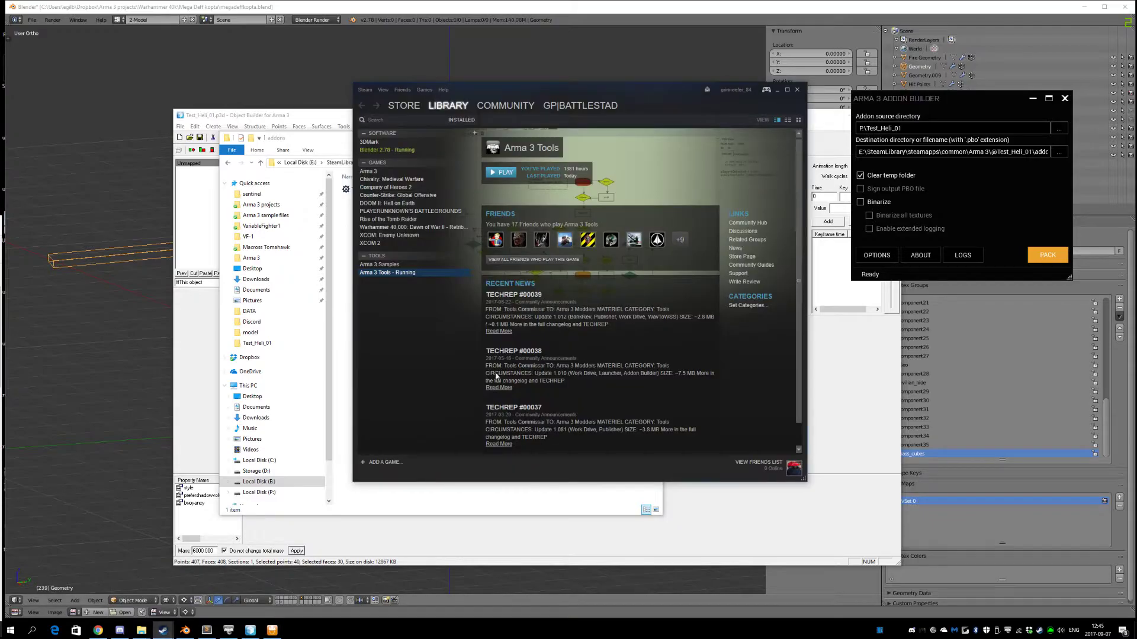
pyautogui.doubleClick(395, 171)
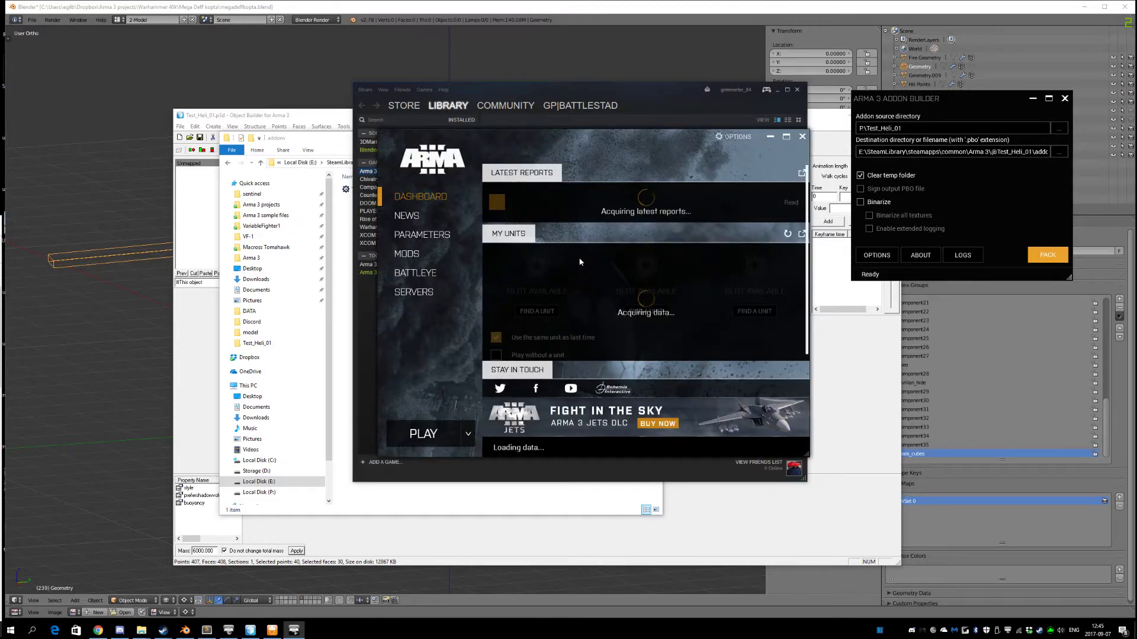
# - Check the favorite and full launch parameters, and unload the a40k dev mod in the launcher
pyautogui.click(441, 239)
pyautogui.click(580, 174)
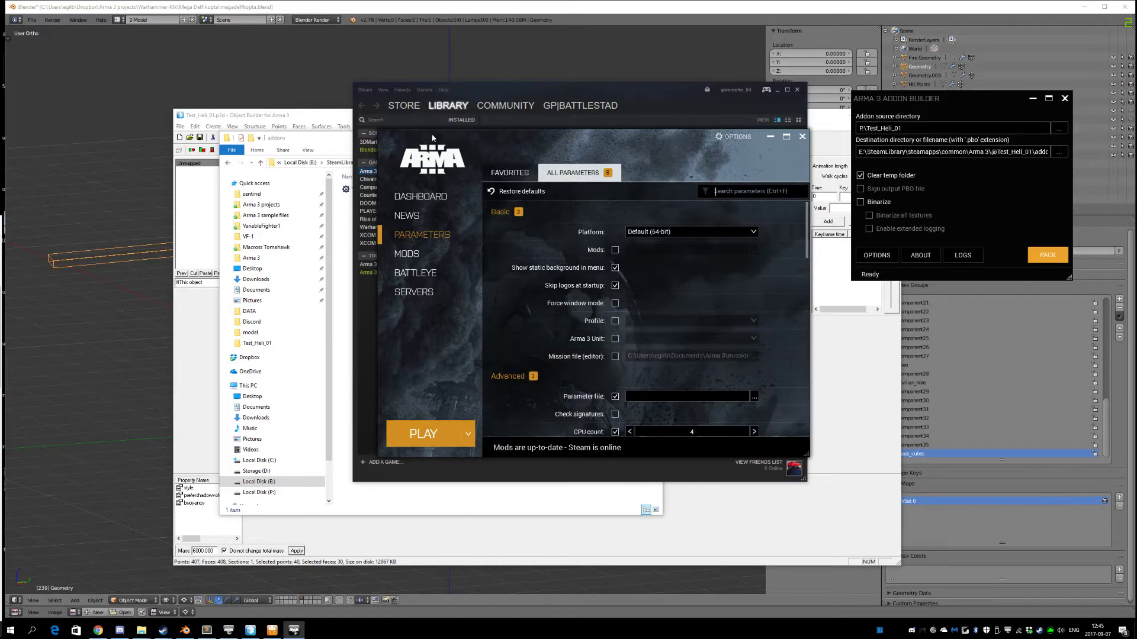
pyautogui.click(509, 173)
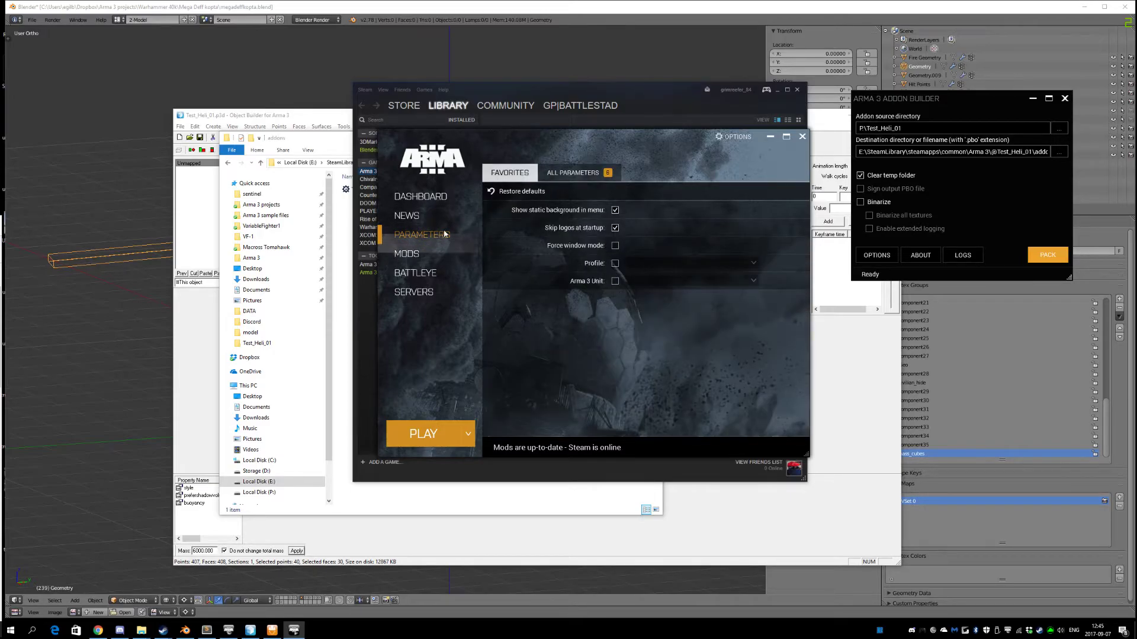
pyautogui.click(574, 173)
pyautogui.click(509, 173)
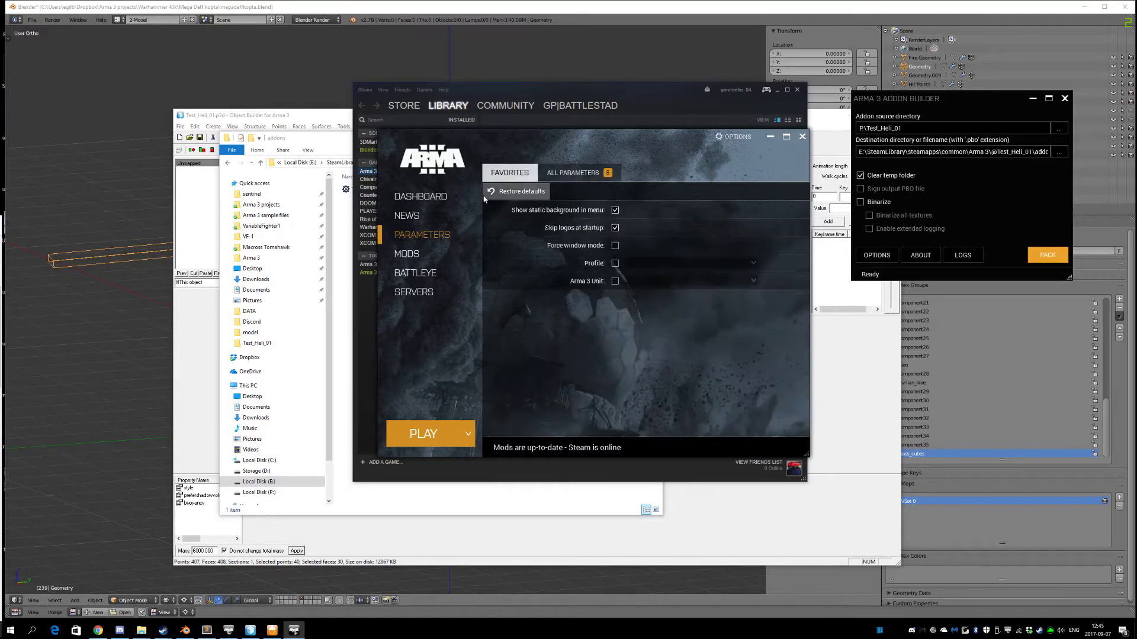
pyautogui.click(419, 255)
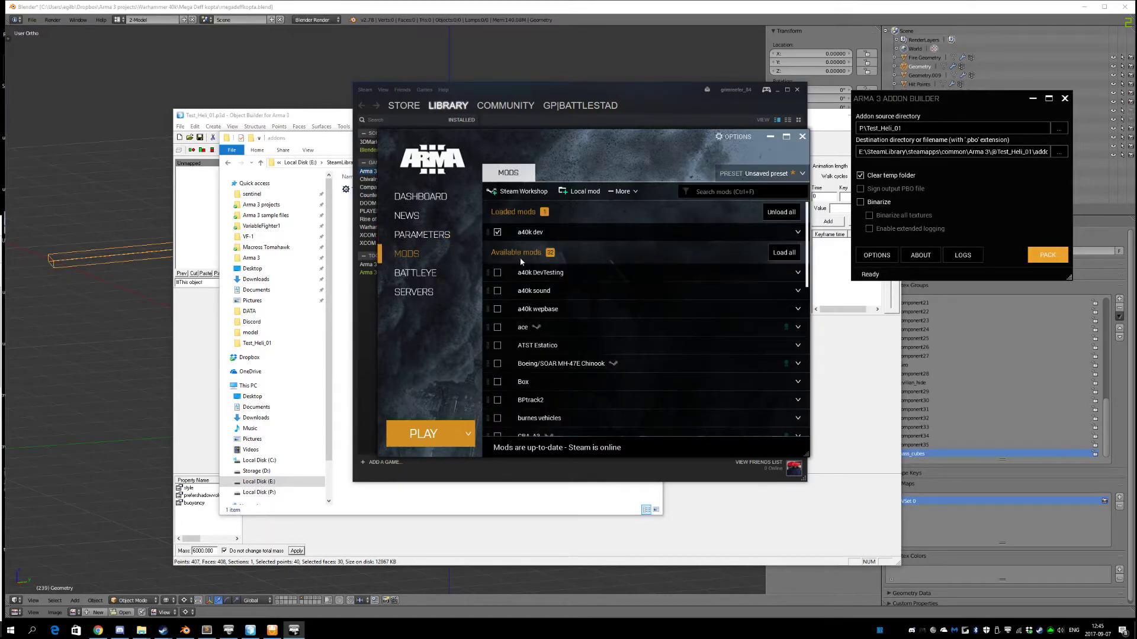
pyautogui.click(497, 234)
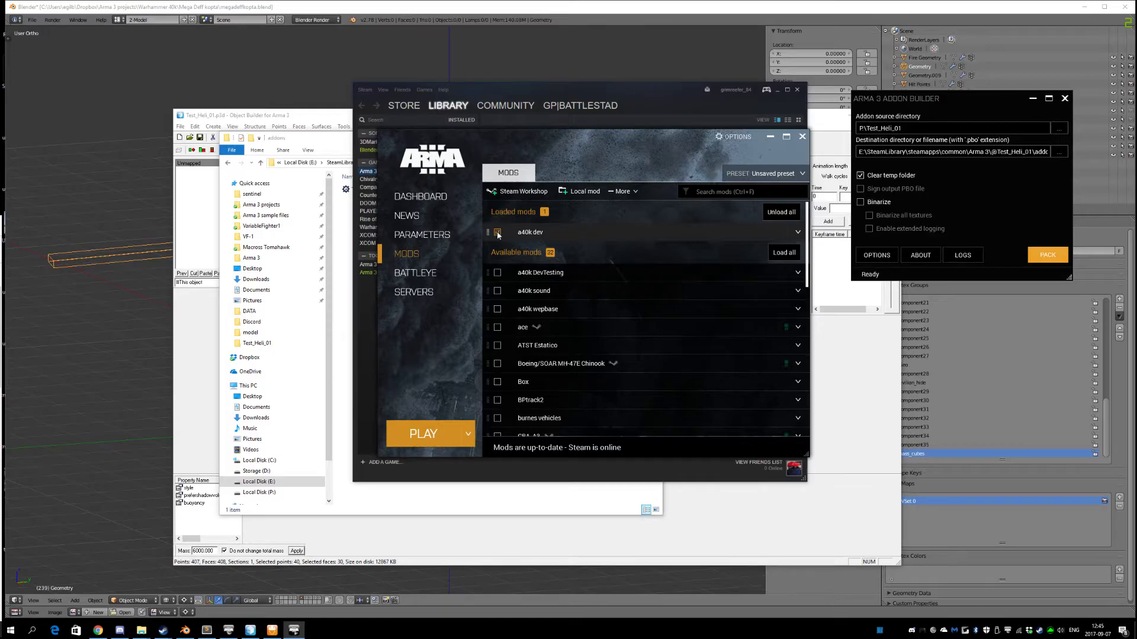
pyautogui.click(588, 192)
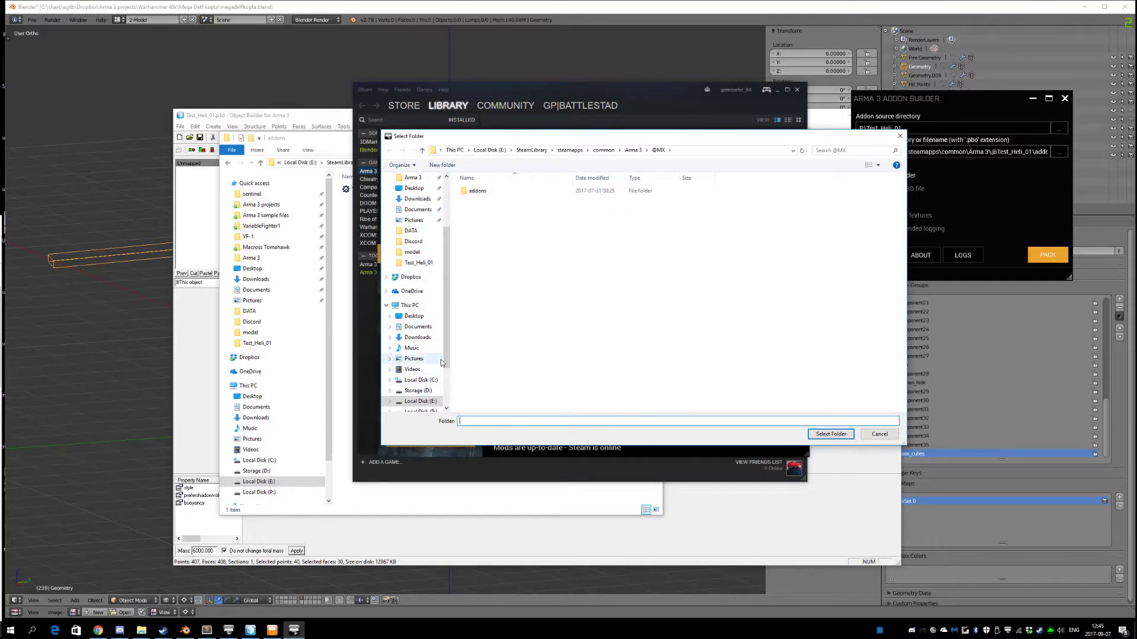
pyautogui.scroll(-1, 444, 372)
pyautogui.moveTo(448, 376); pyautogui.dragTo(448, 289)
pyautogui.click(412, 259)
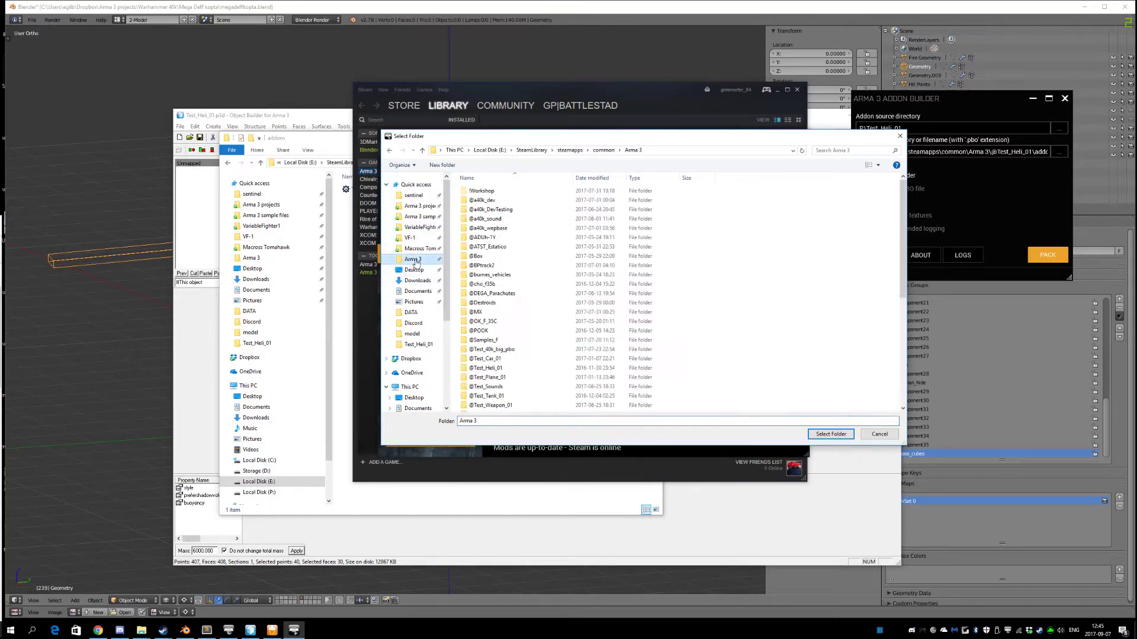
pyautogui.scroll(-2, 548, 299)
pyautogui.click(521, 314)
pyautogui.click(831, 434)
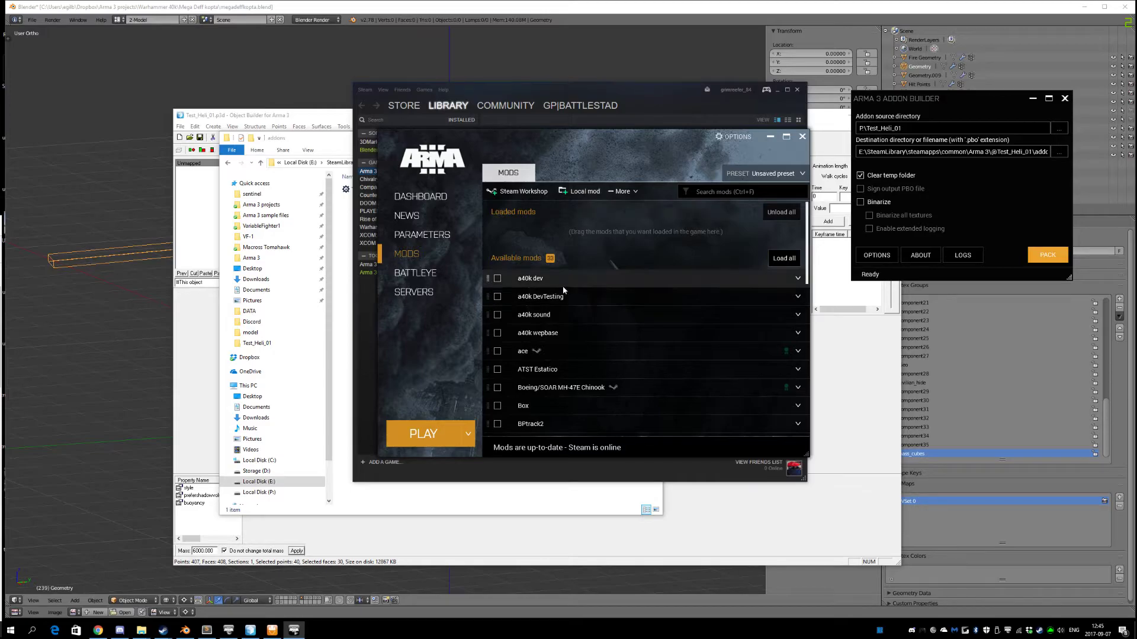
# - Remove the Test Heli 01 mod from the available mods list while keeping its files on the hard drive
pyautogui.moveTo(806, 278); pyautogui.dragTo(809, 429)
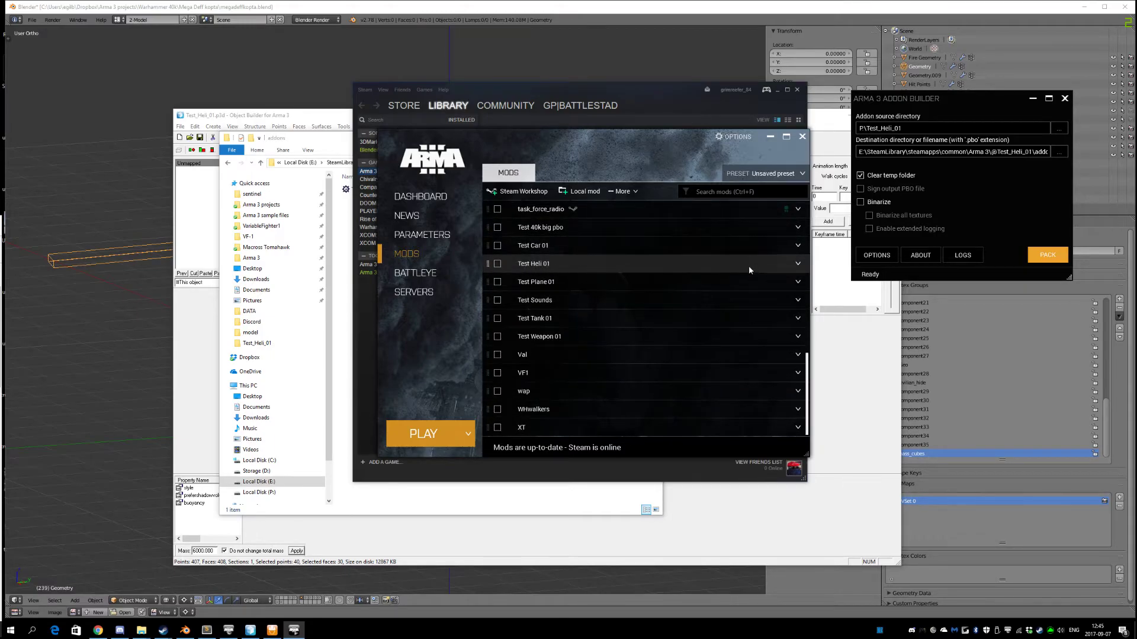
pyautogui.click(798, 264)
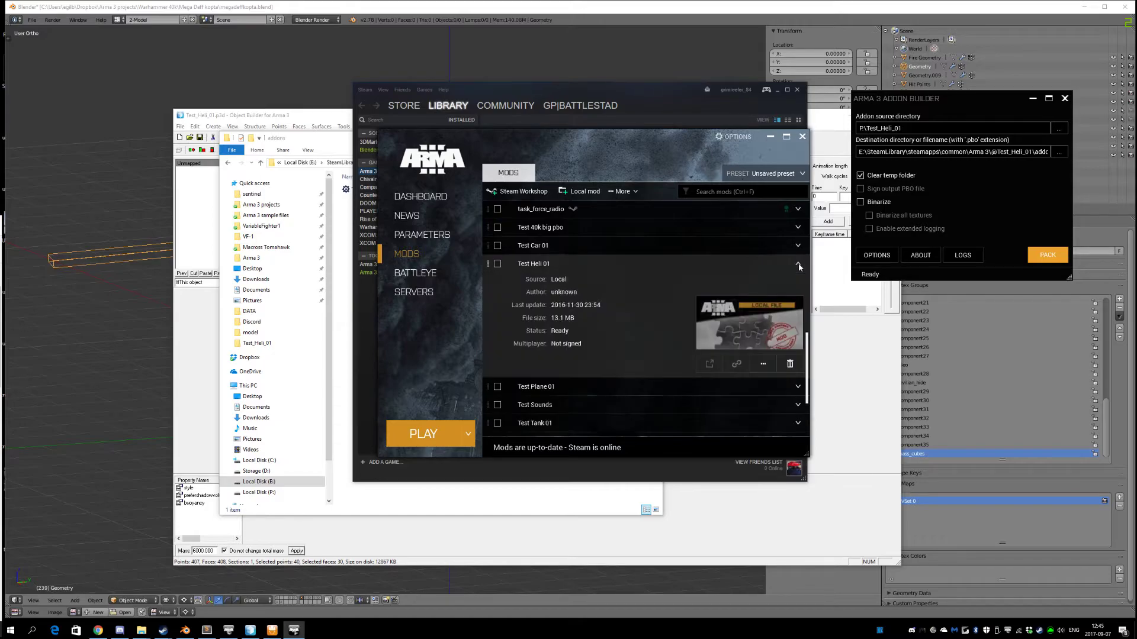
pyautogui.click(790, 364)
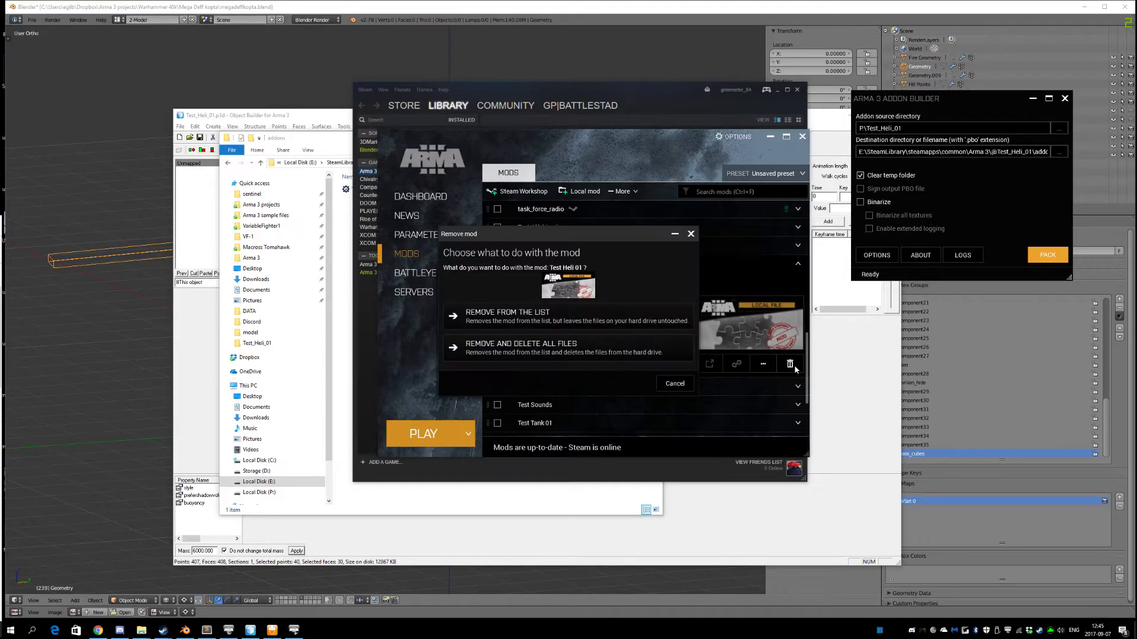
pyautogui.click(535, 315)
pyautogui.scroll(10, 634, 322)
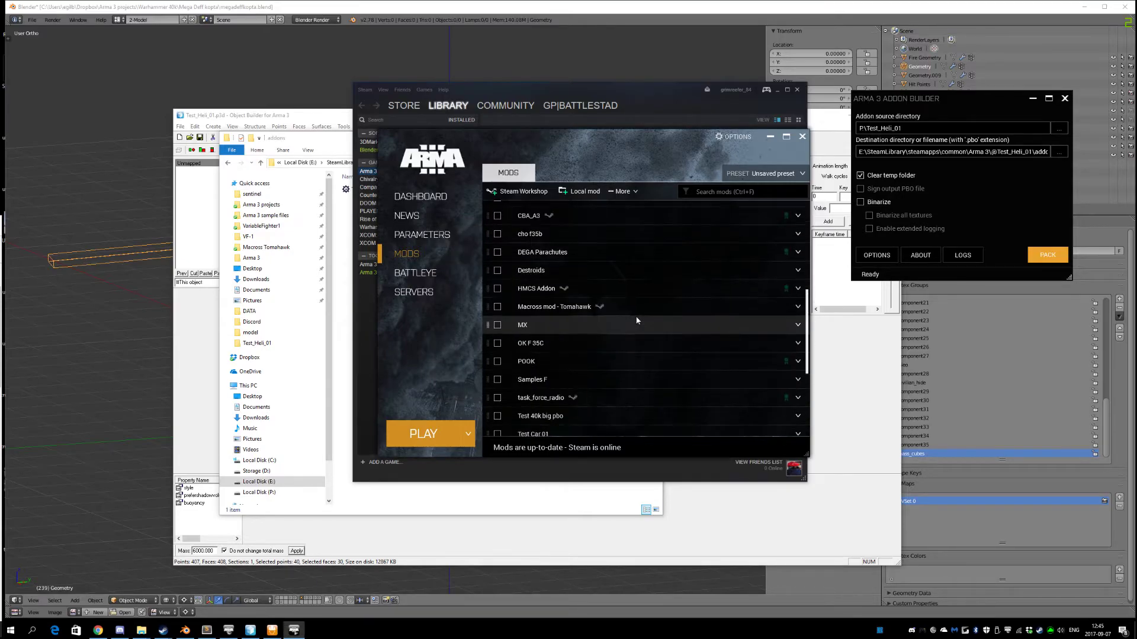
pyautogui.click(584, 193)
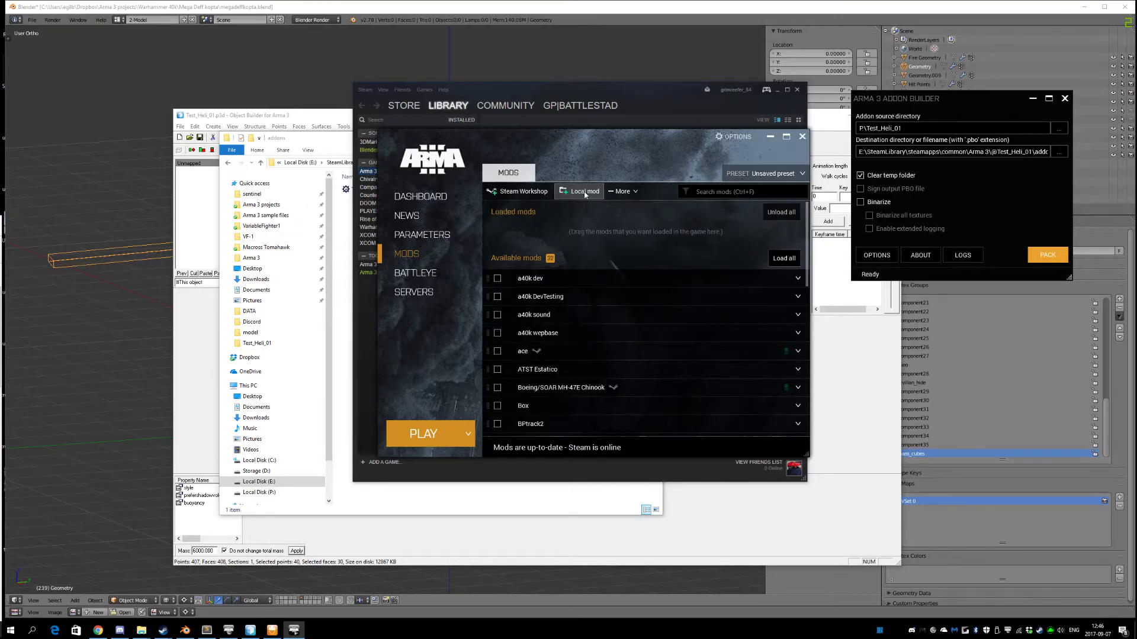
pyautogui.click(489, 192)
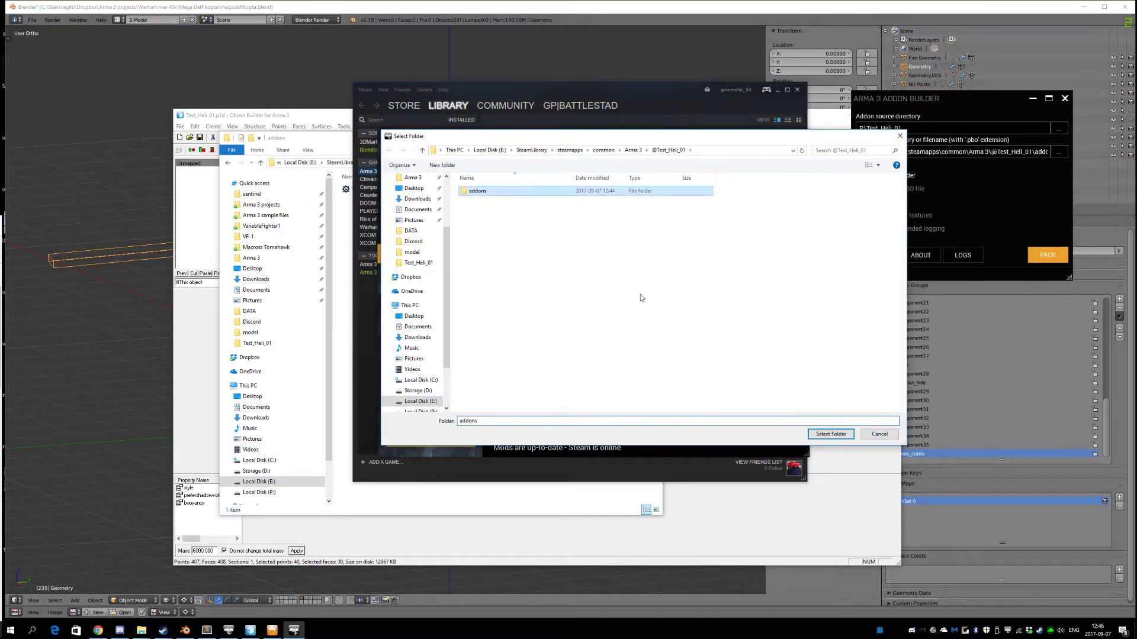
pyautogui.click(834, 435)
pyautogui.scroll(-10, 734, 365)
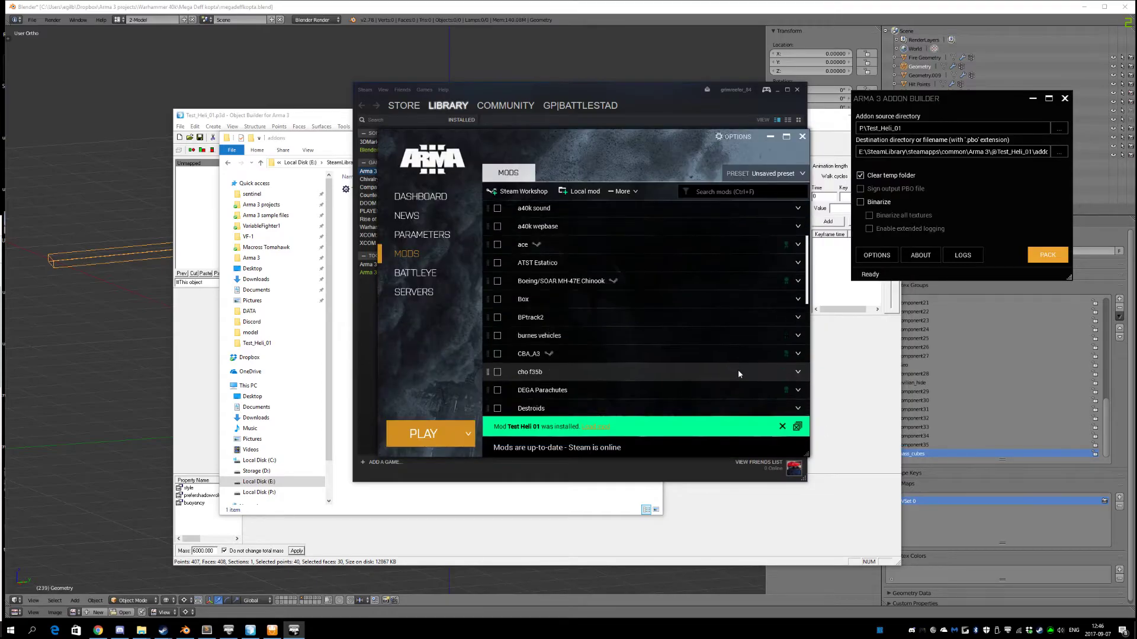
pyautogui.scroll(-3, 607, 365)
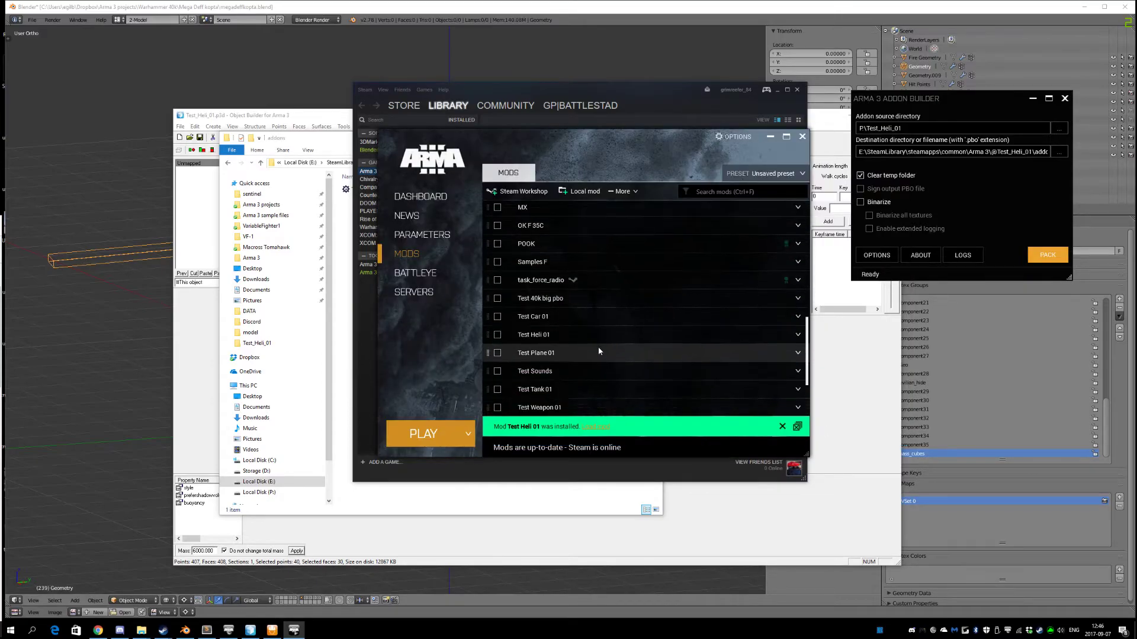
pyautogui.click(497, 335)
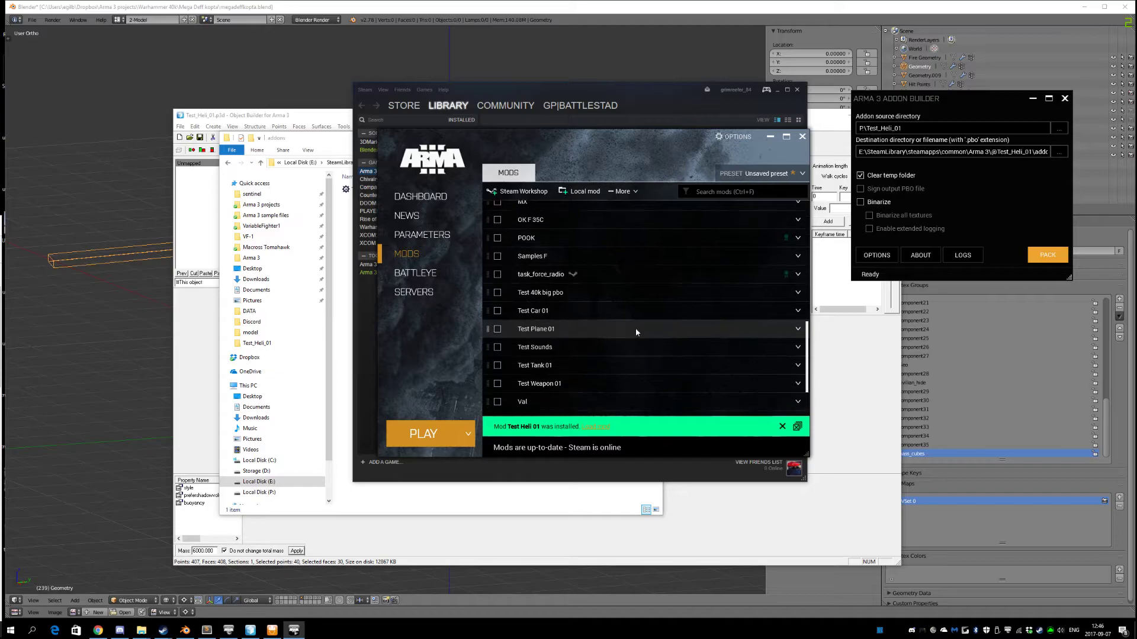
# - Launch Arma 3 from the launcher and open the editor on the Virtual Reality map
pyautogui.click(432, 433)
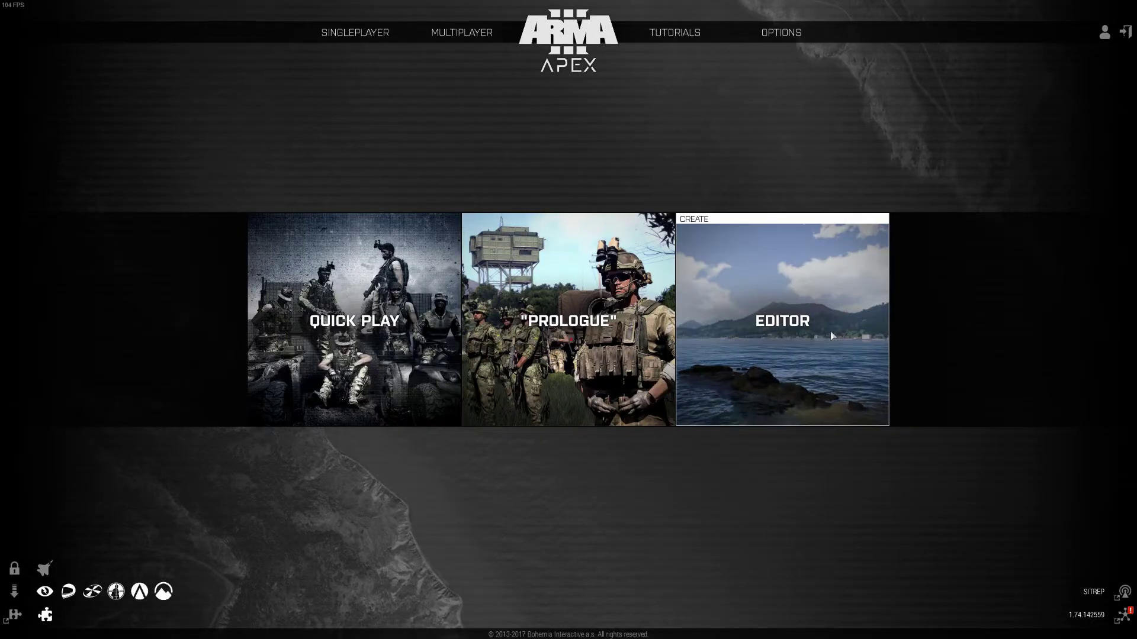
pyautogui.click(829, 334)
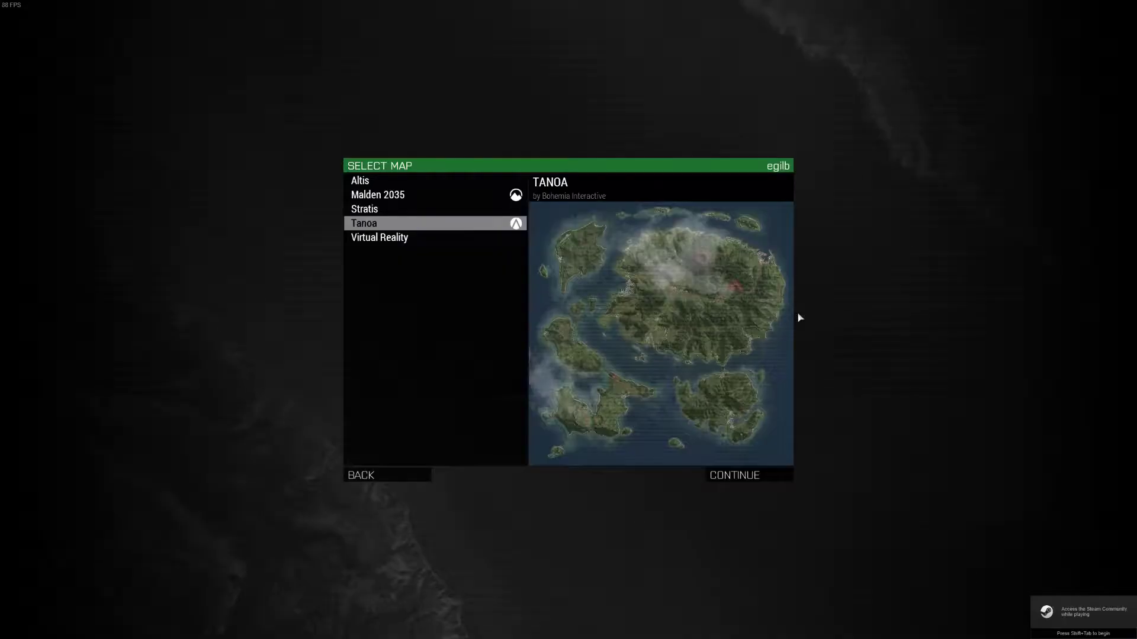
pyautogui.click(377, 211)
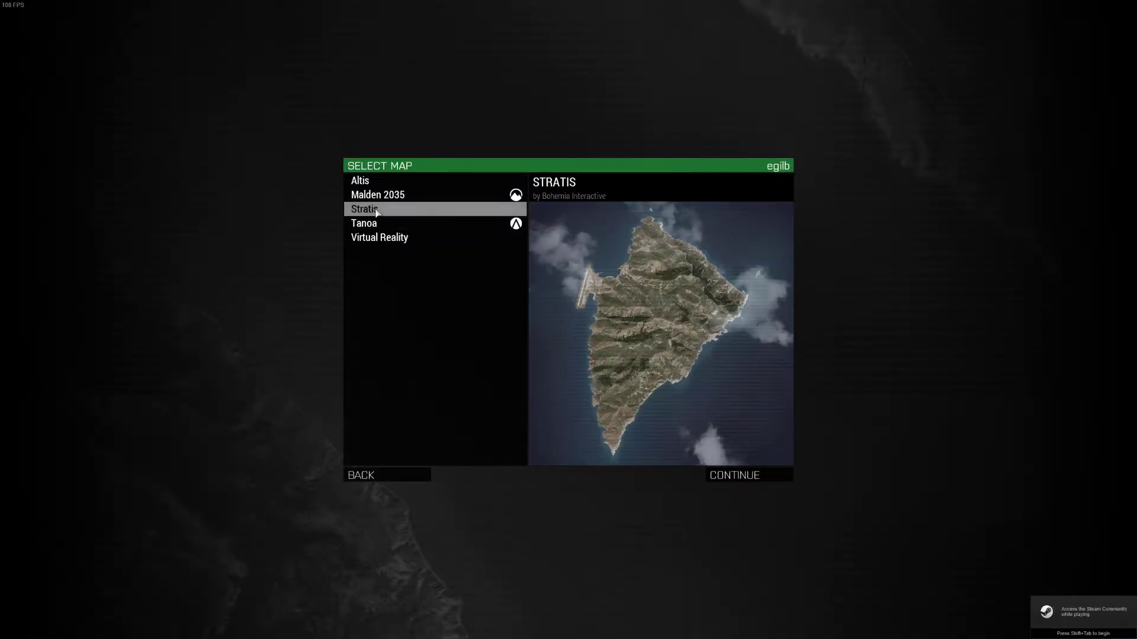
pyautogui.click(385, 238)
pyautogui.click(728, 475)
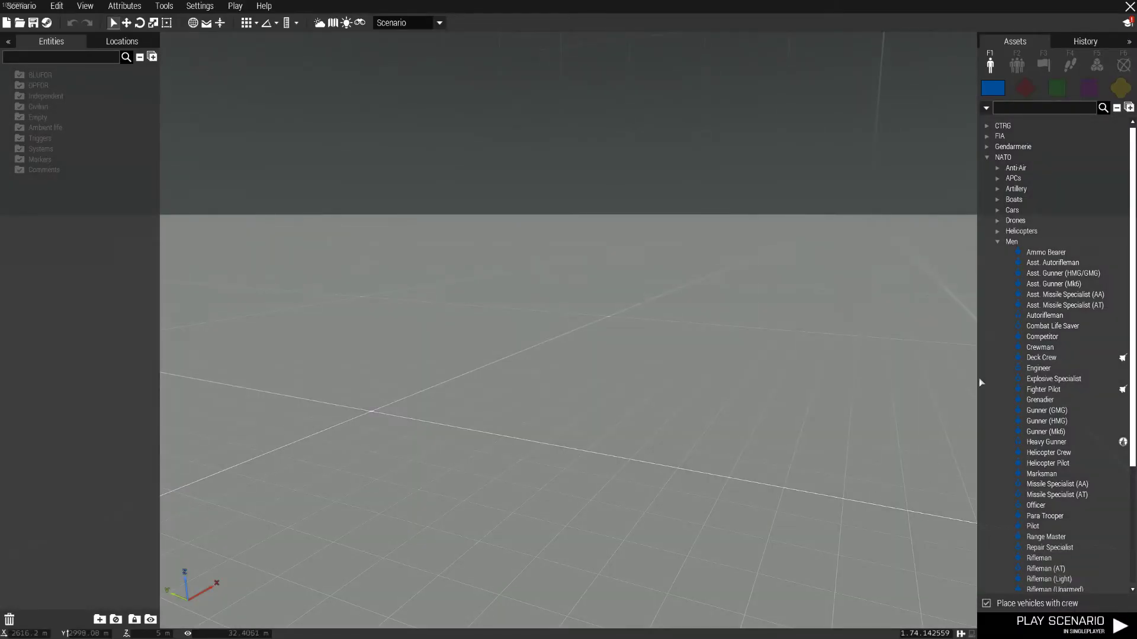
# - Search the BLUFOR assets for "test" and the Independent assets for "heli", then clear the search
pyautogui.click(1023, 109)
pyautogui.write('test')
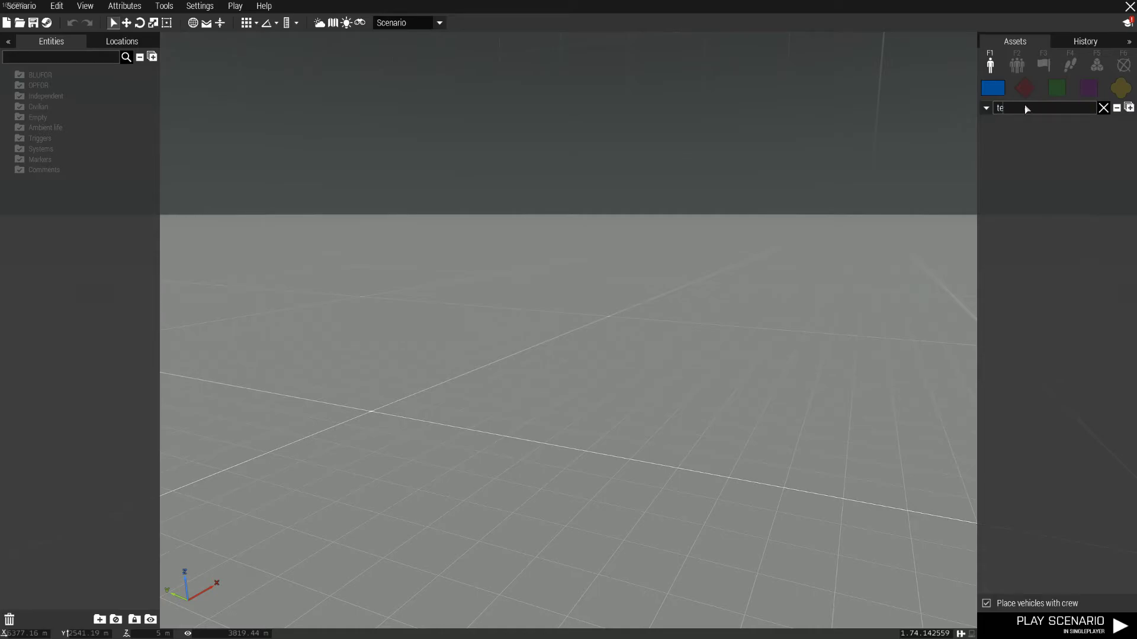
pyautogui.click(1056, 89)
pyautogui.click(1033, 110)
pyautogui.write('tes')
pyautogui.press('BackSpace')
pyautogui.press('BackSpace')
pyautogui.press('BackSpace')
pyautogui.press('BackSpace')
pyautogui.write('heli')
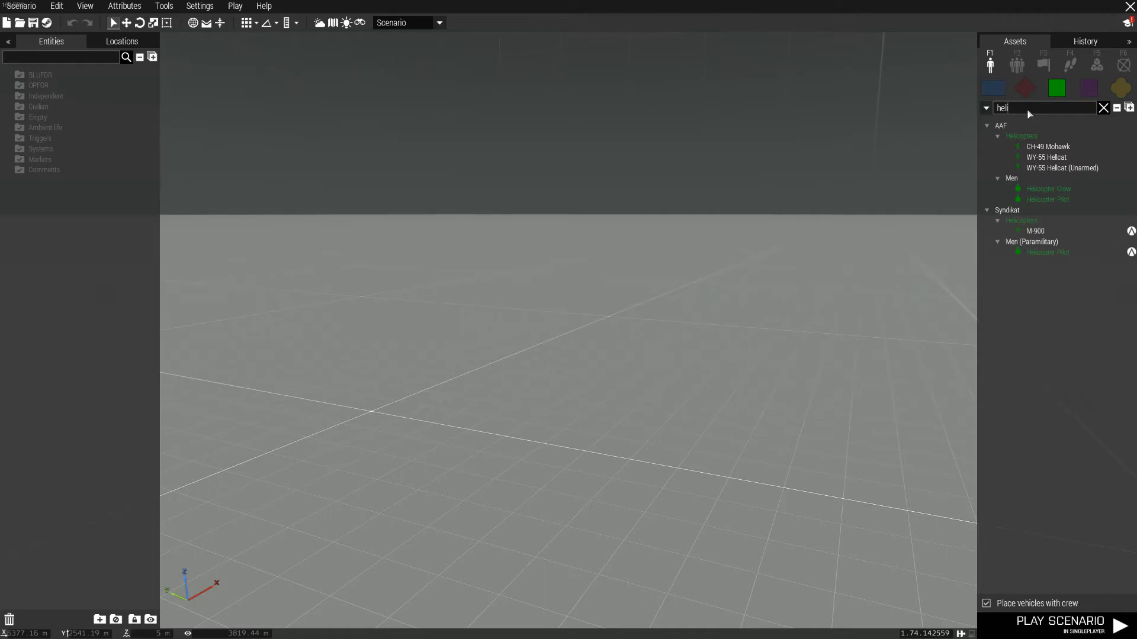
pyautogui.press('BackSpace')
pyautogui.press('BackSpace')
pyautogui.press('BackSpace')
pyautogui.press('BackSpace')
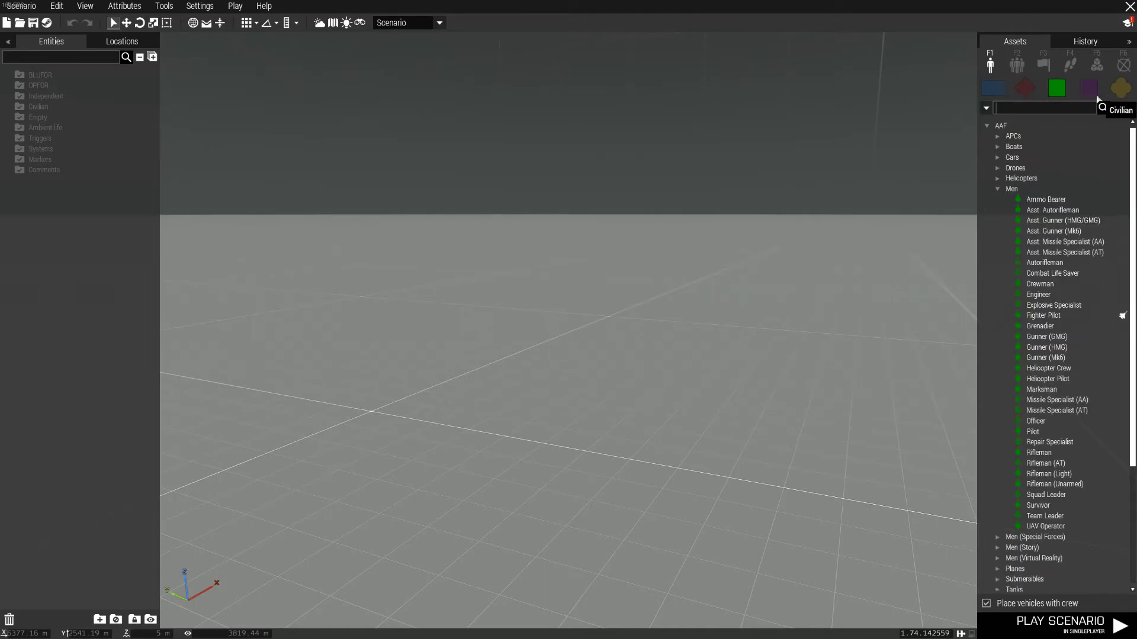
# - Search the Civilian assets for "heli" and try to place the Test Heli in the scene
pyautogui.click(1088, 90)
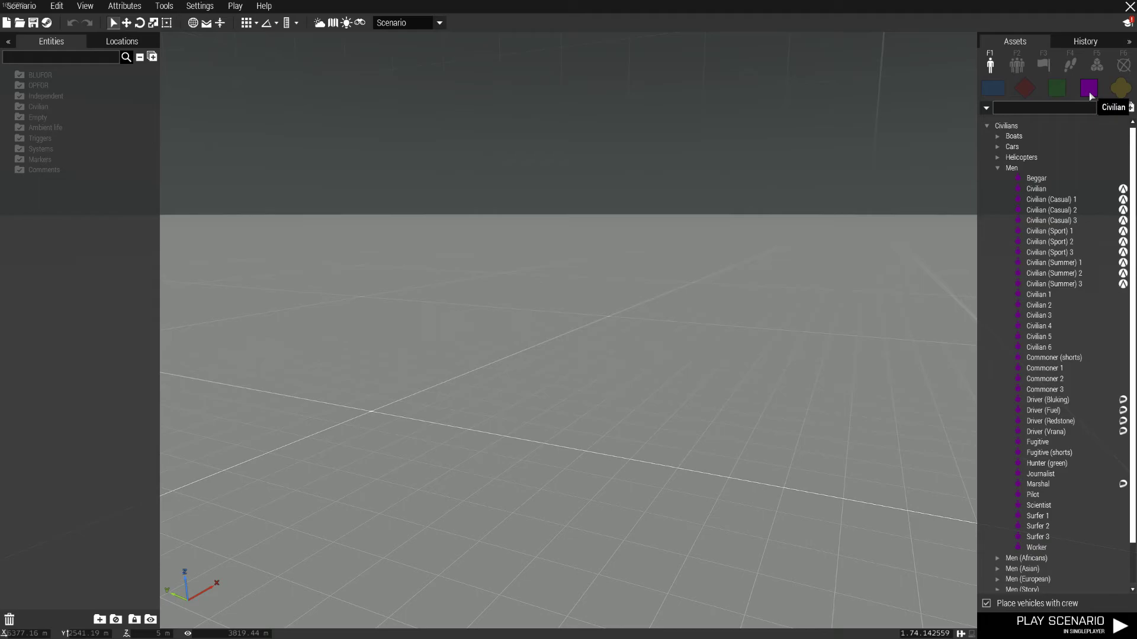
pyautogui.click(1050, 108)
pyautogui.write('heli')
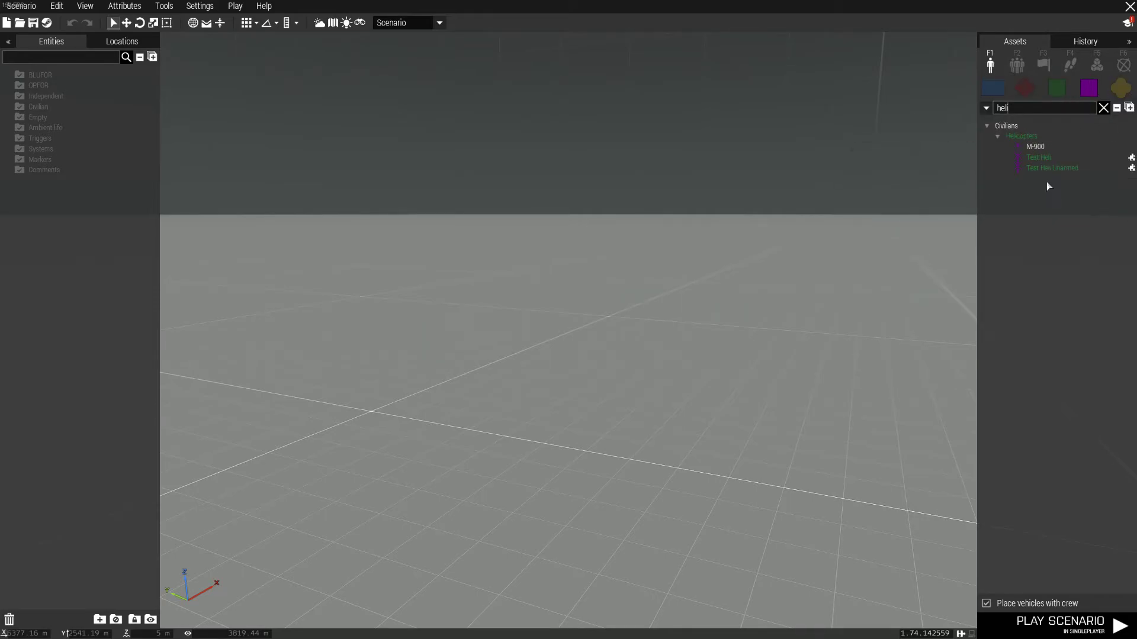
pyautogui.click(1038, 157)
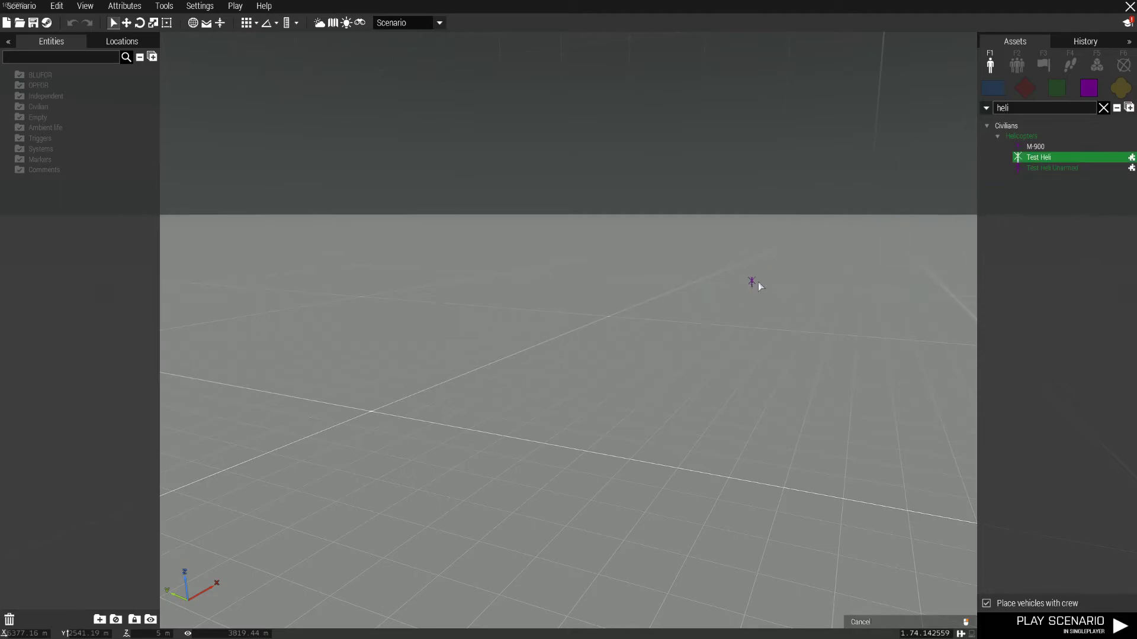
pyautogui.click(1056, 370)
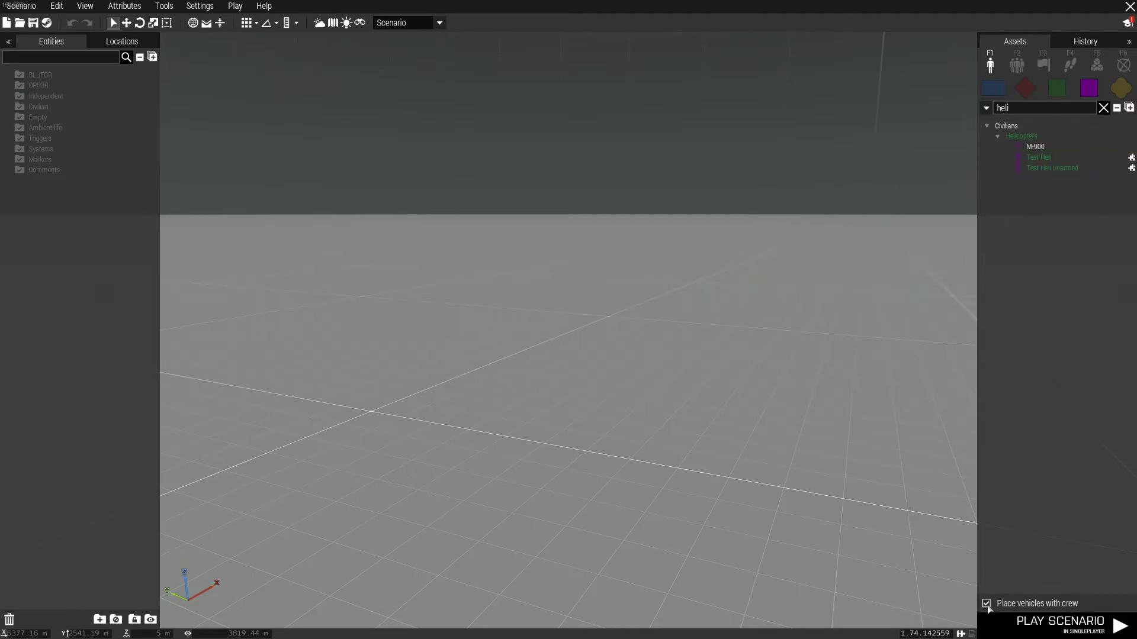
pyautogui.click(1037, 157)
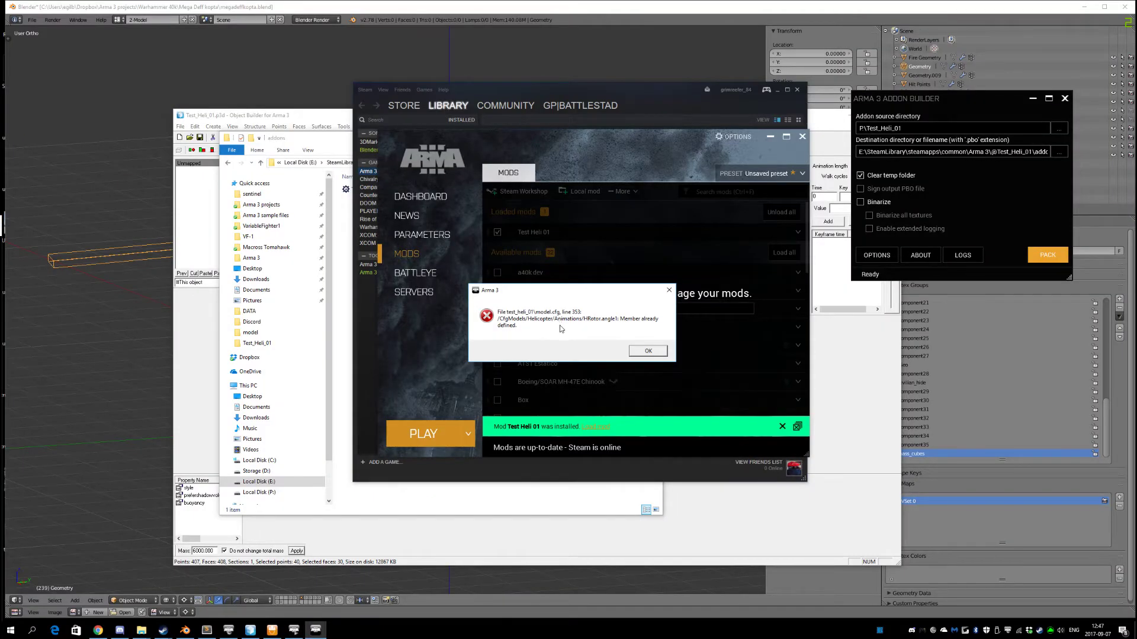
# - Switch to Sublime Text and examine the HRotor class in model.cfg for the duplicate angle1 entry named in the error
pyautogui.moveTo(581, 290); pyautogui.dragTo(957, 315)
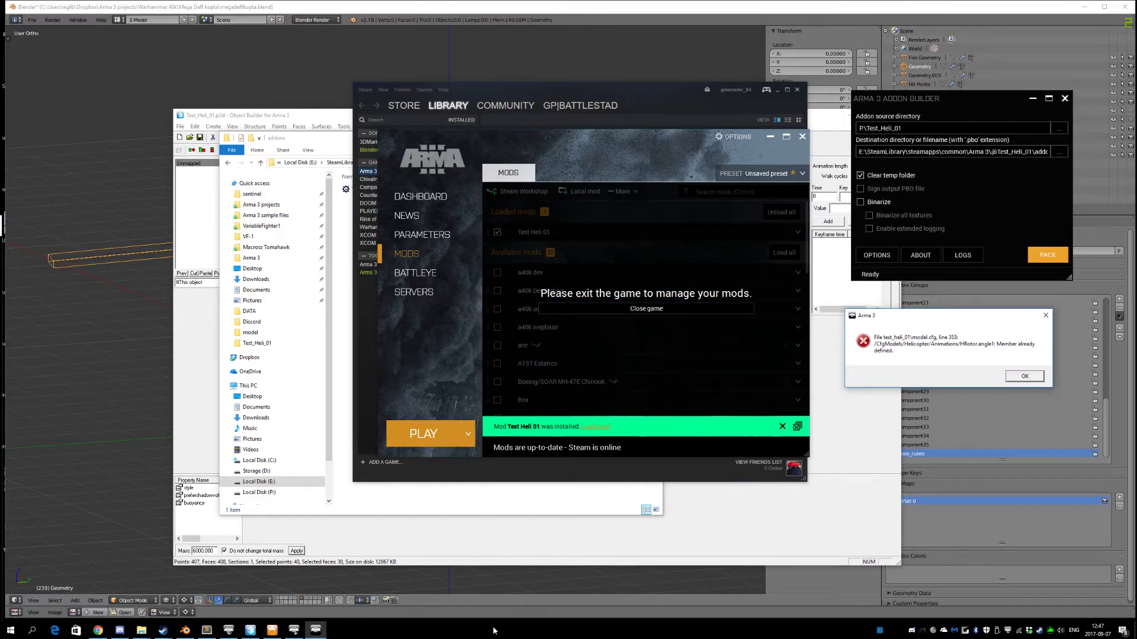
pyautogui.click(206, 630)
pyautogui.click(581, 260)
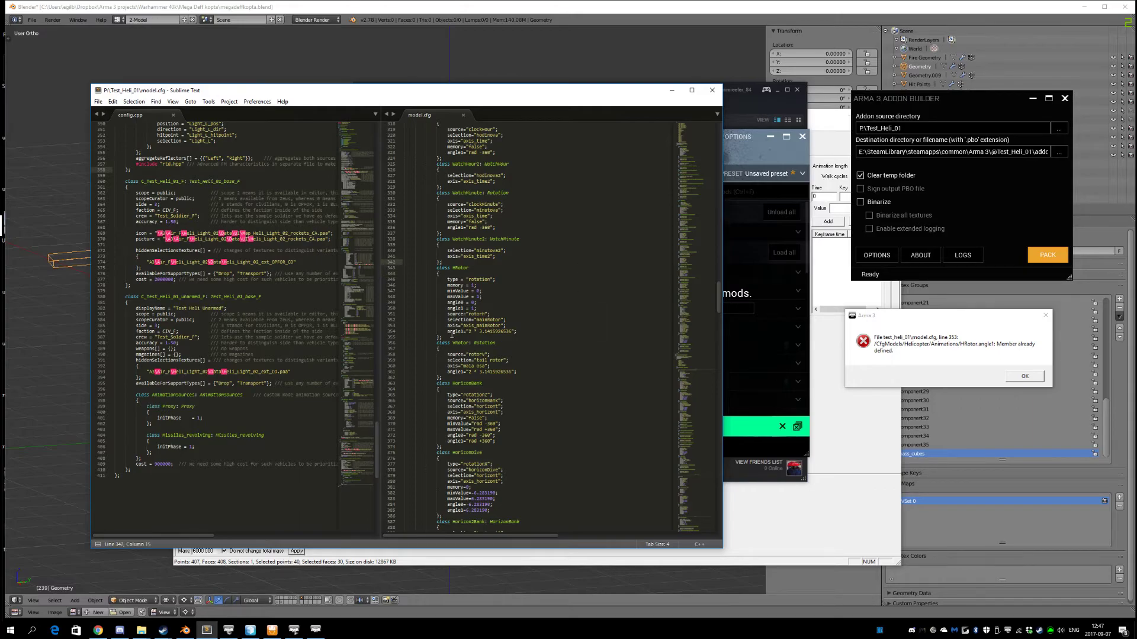
pyautogui.doubleClick(460, 268)
pyautogui.doubleClick(456, 332)
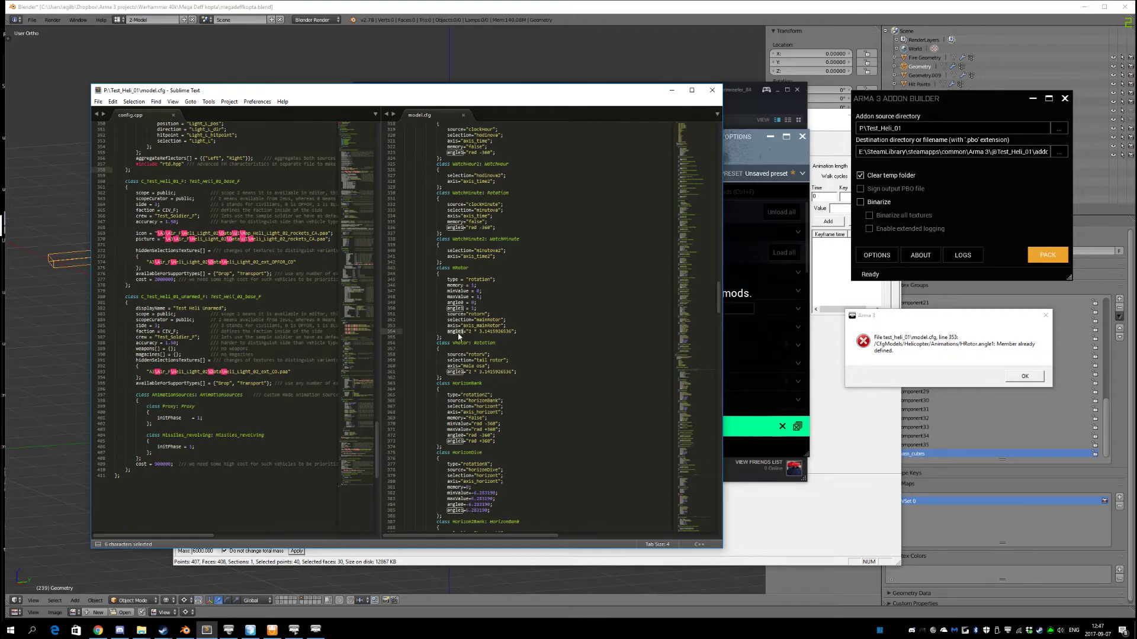
pyautogui.moveTo(491, 308); pyautogui.dragTo(407, 279)
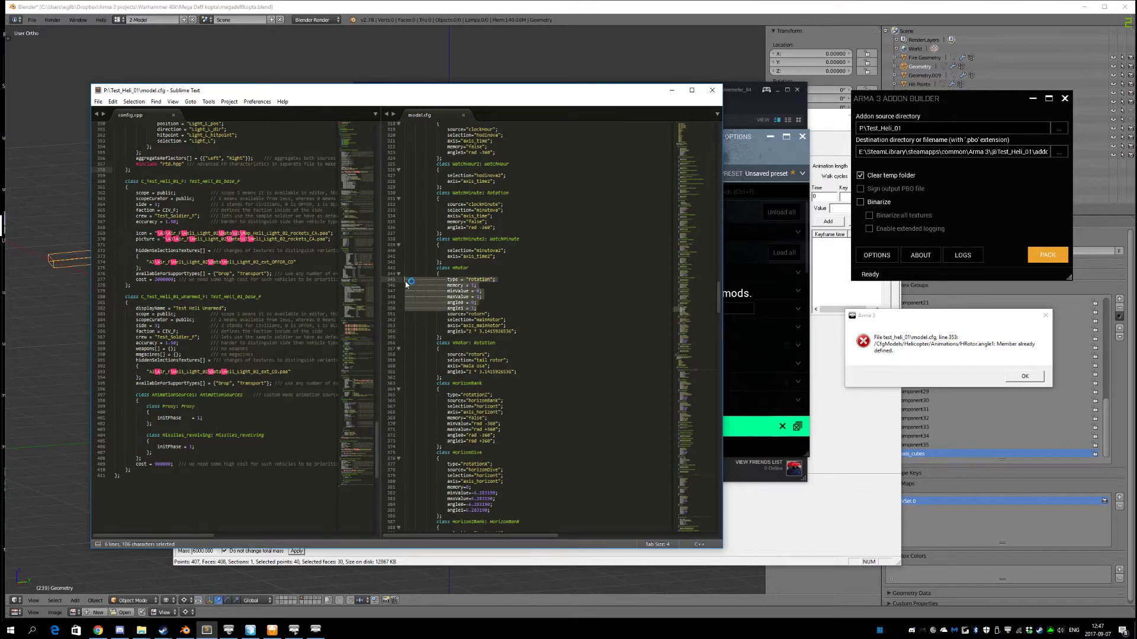
# - Delete the first angle1 line from the HRotor class, keeping the one with the 3.14 multiplier
pyautogui.click(489, 275)
pyautogui.click(458, 308)
pyautogui.doubleClick(458, 307)
pyautogui.press('End')
pyautogui.hotkey('shift', 'Home')
pyautogui.hotkey('shift', 'Home')
pyautogui.press('Delete')
pyautogui.press('Delete')
# - Check the remaining HRotor entries for duplicates and save model.cfg
pyautogui.press('Up')
pyautogui.press('Home')
pyautogui.hotkey('ctrl', 'shift', 'Right')
pyautogui.press('Up')
pyautogui.press('Up')
pyautogui.press('Up')
pyautogui.press('Down')
pyautogui.press('Down')
pyautogui.press('Down')
pyautogui.press('Down')
pyautogui.press('Down')
pyautogui.press('Down')
pyautogui.press('Down')
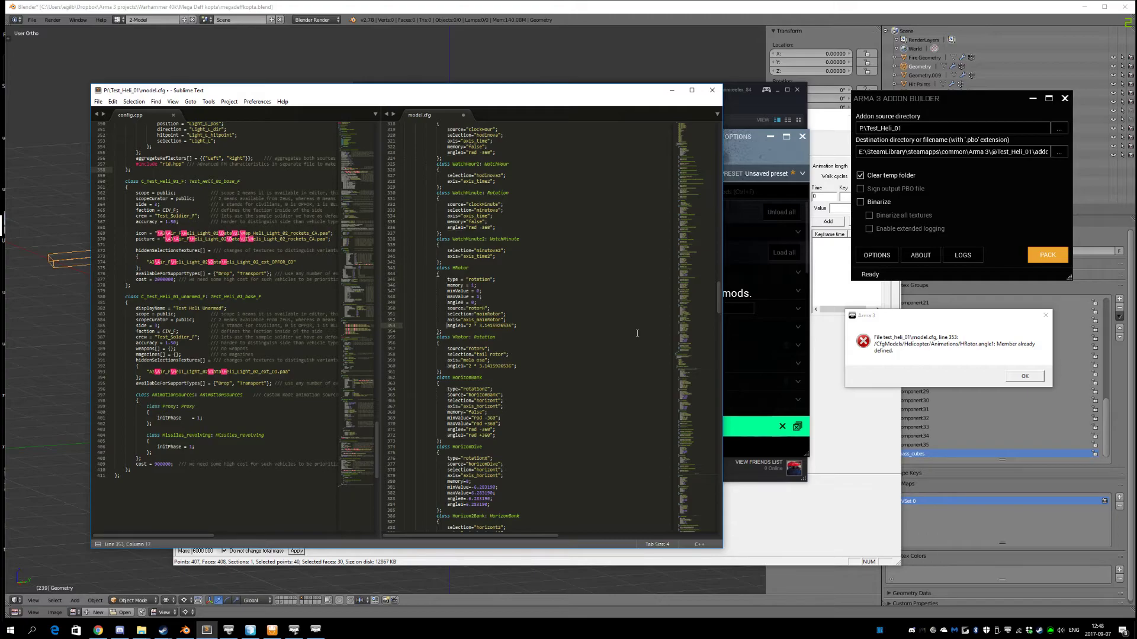
pyautogui.hotkey('shift', 'End')
pyautogui.press('Right')
pyautogui.hotkey('ctrl', 's')
# - Dismiss the Arma 3 error and the unusual exit report, and bring the launcher forward
pyautogui.click(1022, 377)
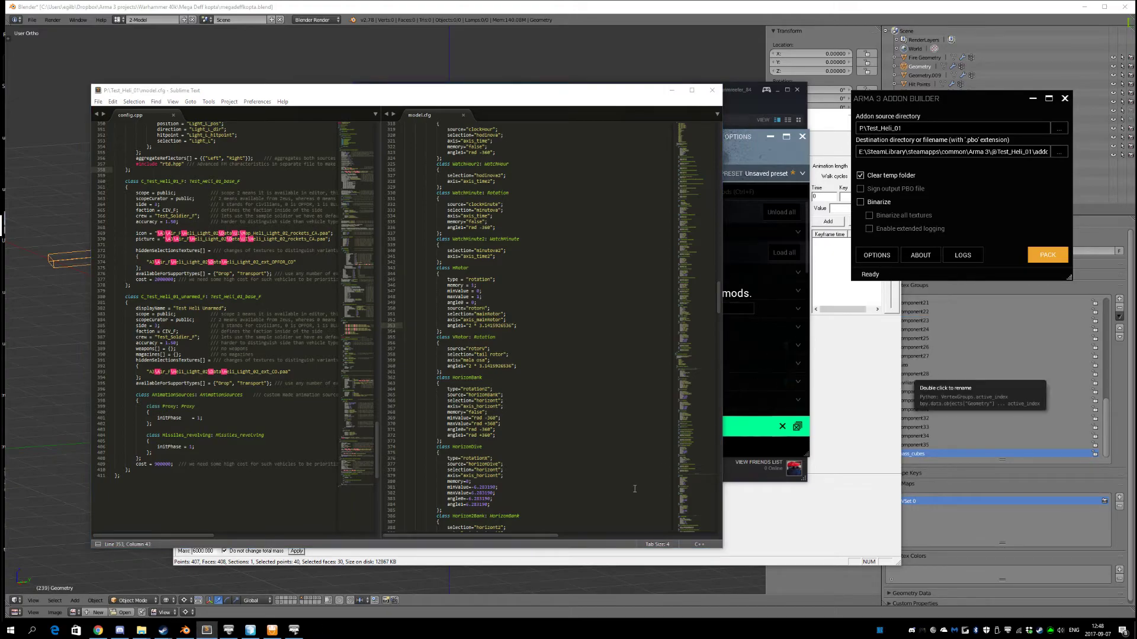
pyautogui.click(294, 630)
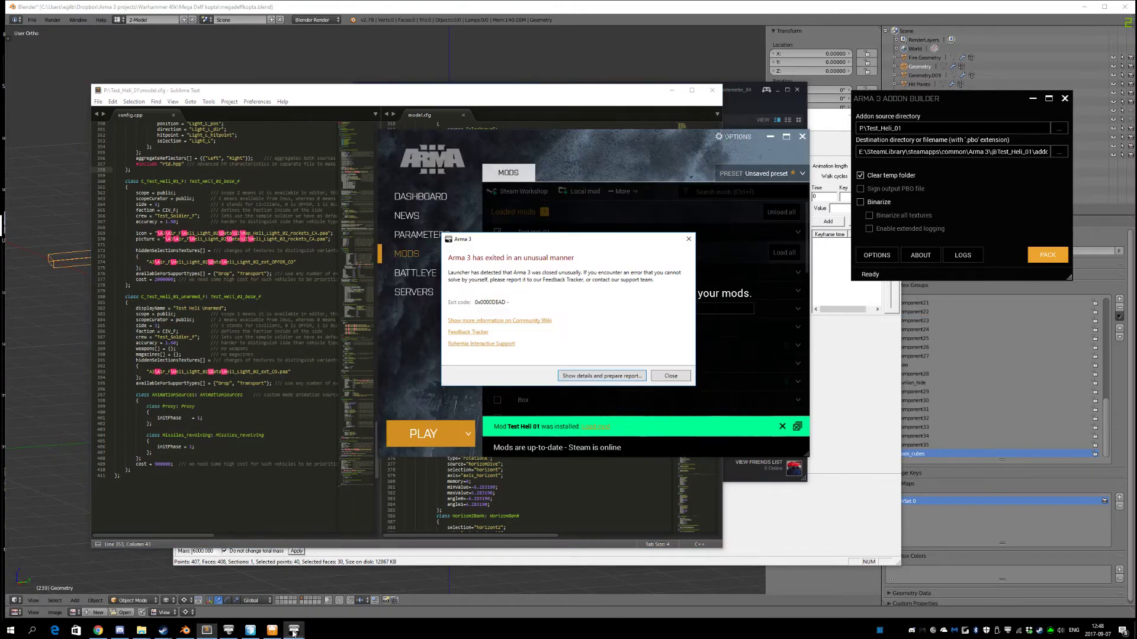
pyautogui.click(670, 375)
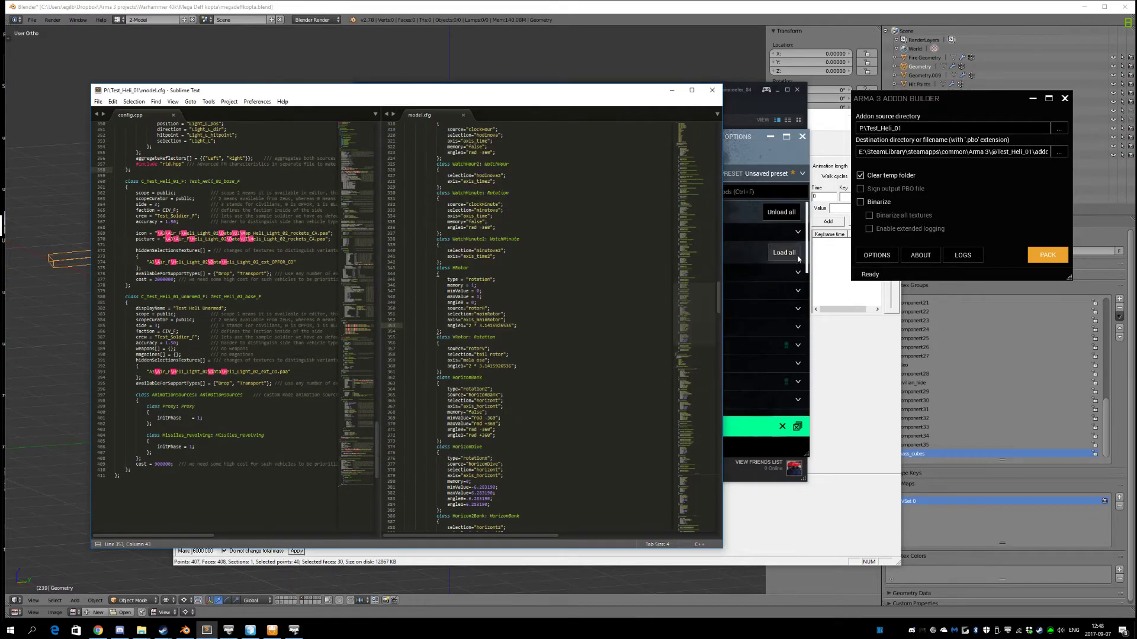
pyautogui.click(743, 137)
# - Repack the Test_Heli_01 addon with Addon Builder, overwriting the existing PBO file
pyautogui.click(1058, 255)
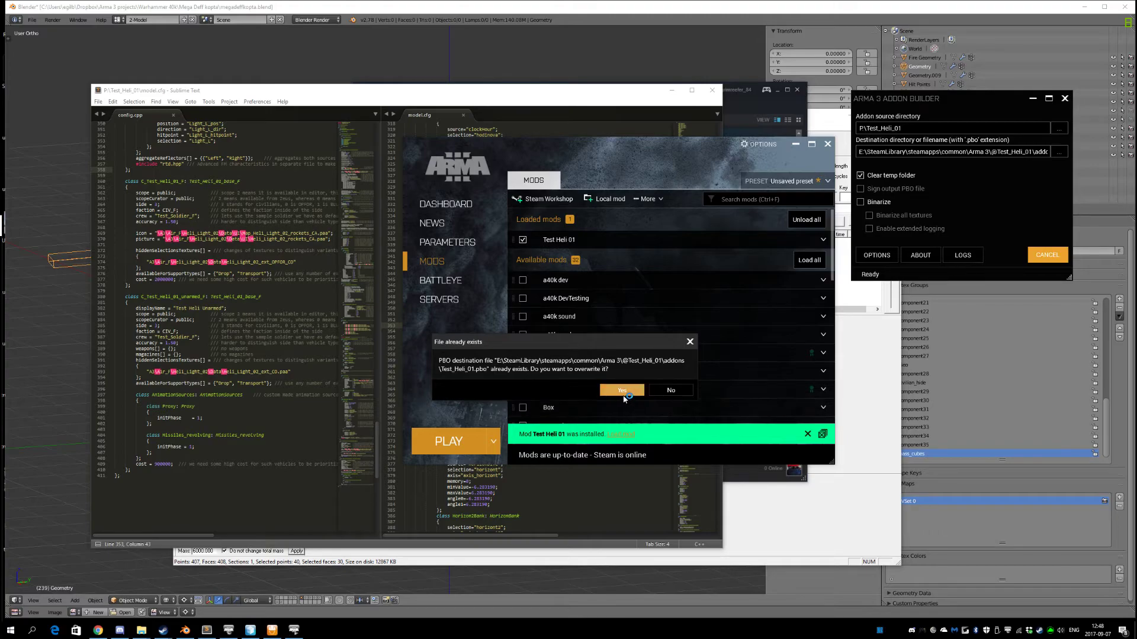
pyautogui.click(623, 395)
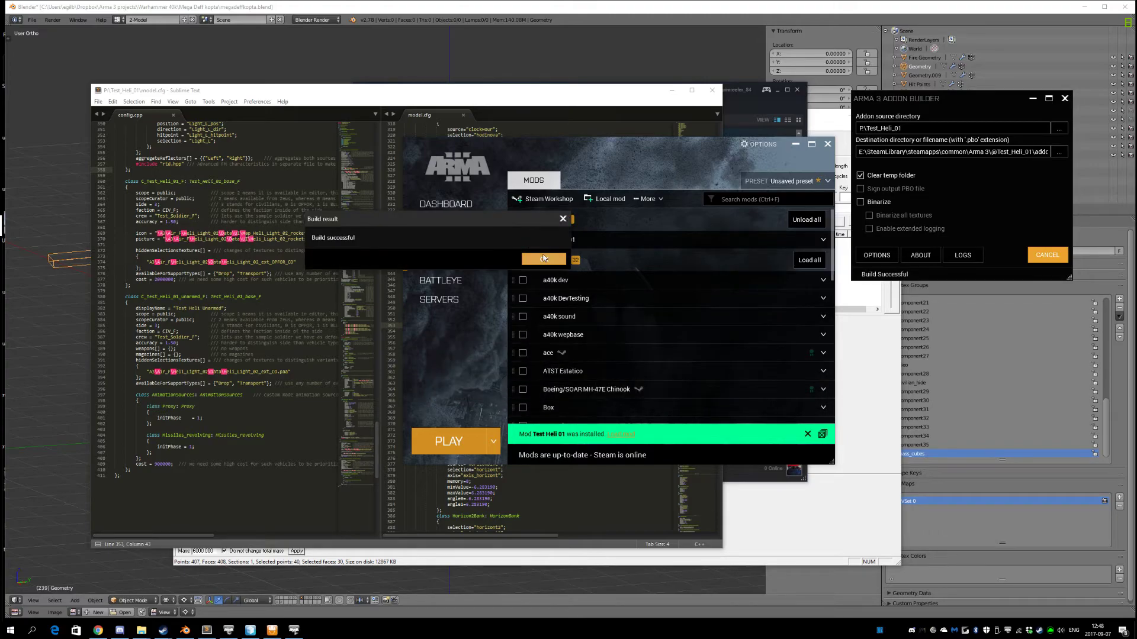
pyautogui.click(547, 261)
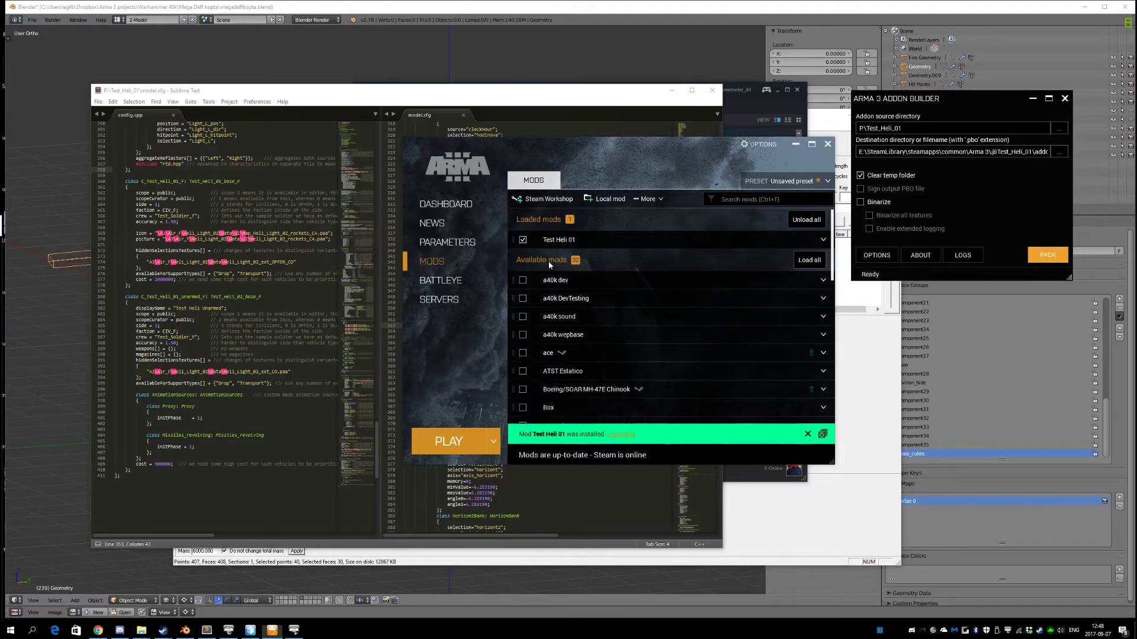
# - Restart Arma 3 with the repacked mod and load the Virtual Reality map in the editor
pyautogui.click(462, 443)
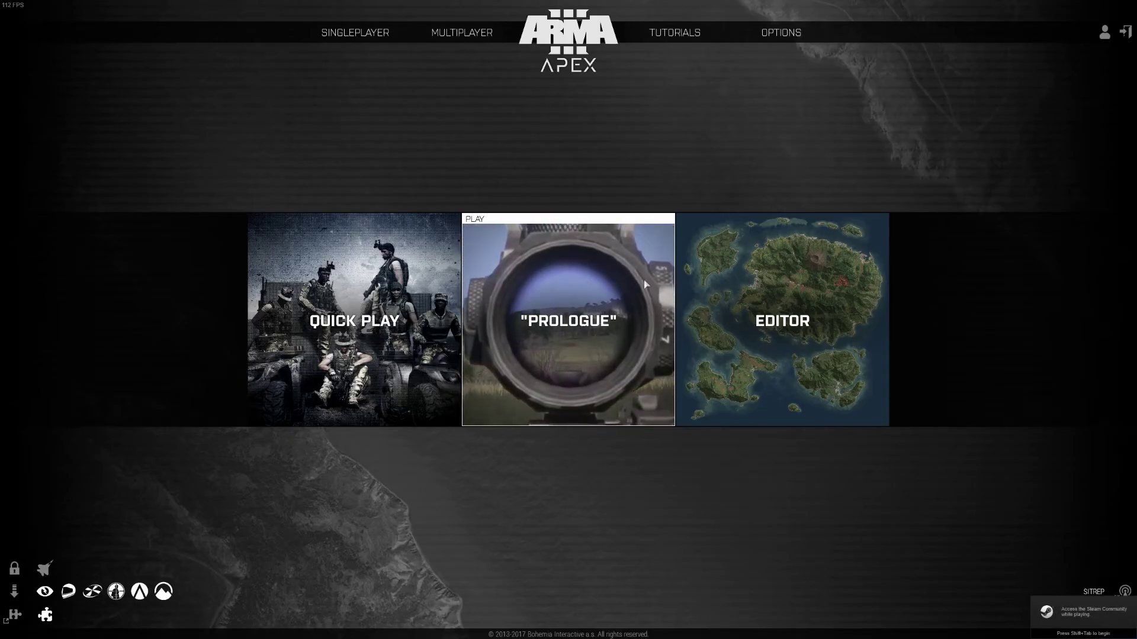
pyautogui.click(812, 292)
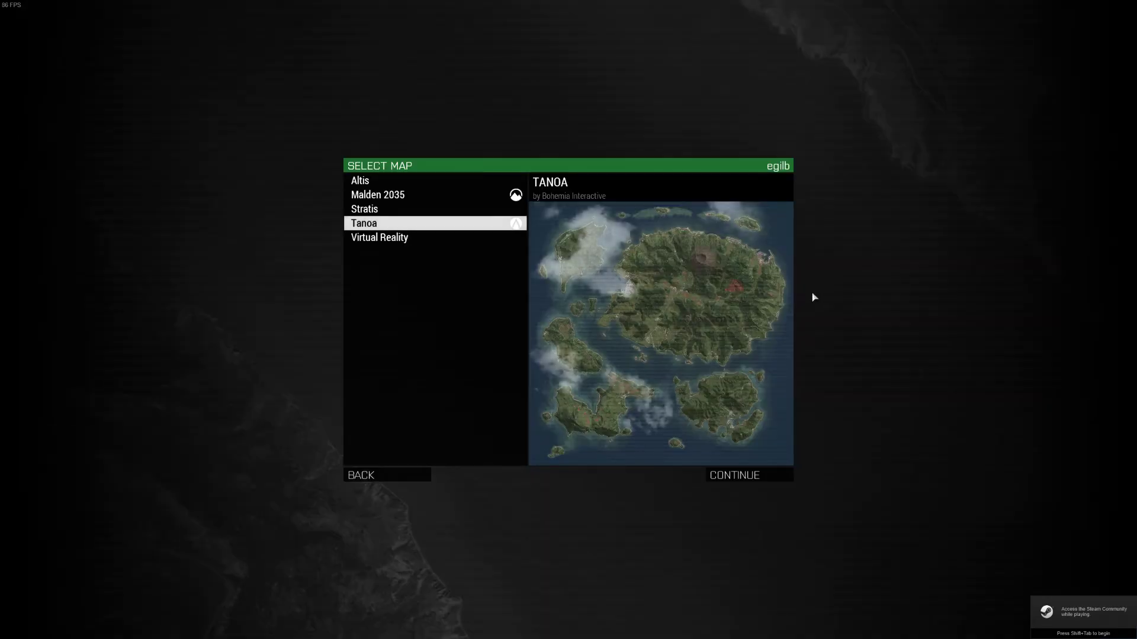
pyautogui.click(432, 238)
pyautogui.click(728, 478)
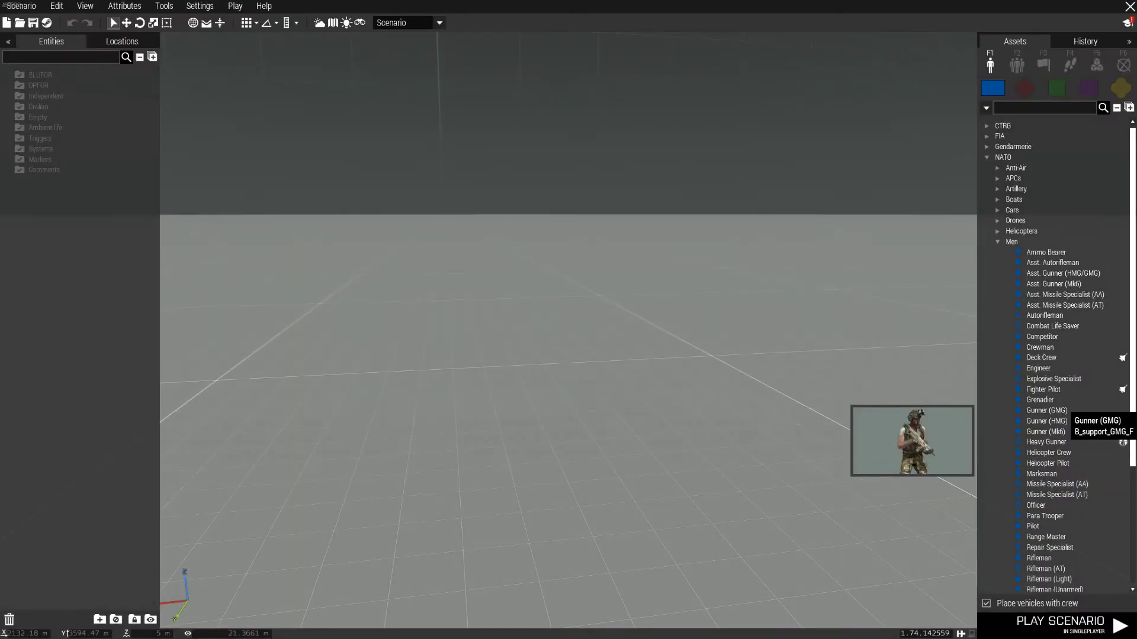
# - Find the Civilian Test Heli by searching for "heli", place it without crew on the map, and close the texture warning
pyautogui.click(1120, 89)
pyautogui.click(1089, 90)
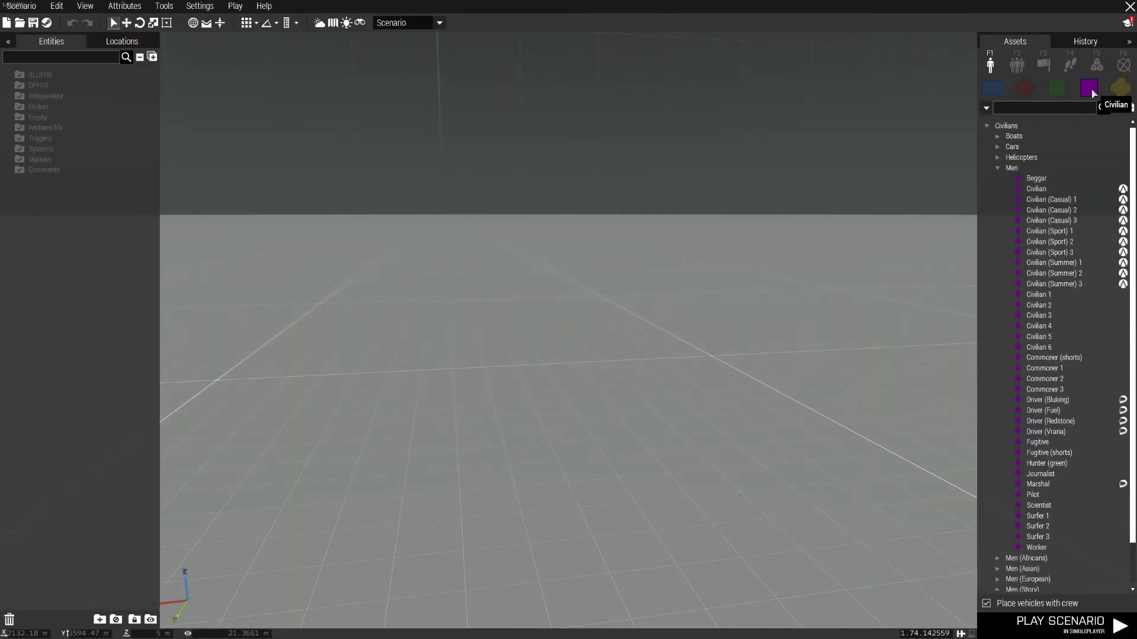
pyautogui.click(1056, 109)
pyautogui.write('heli')
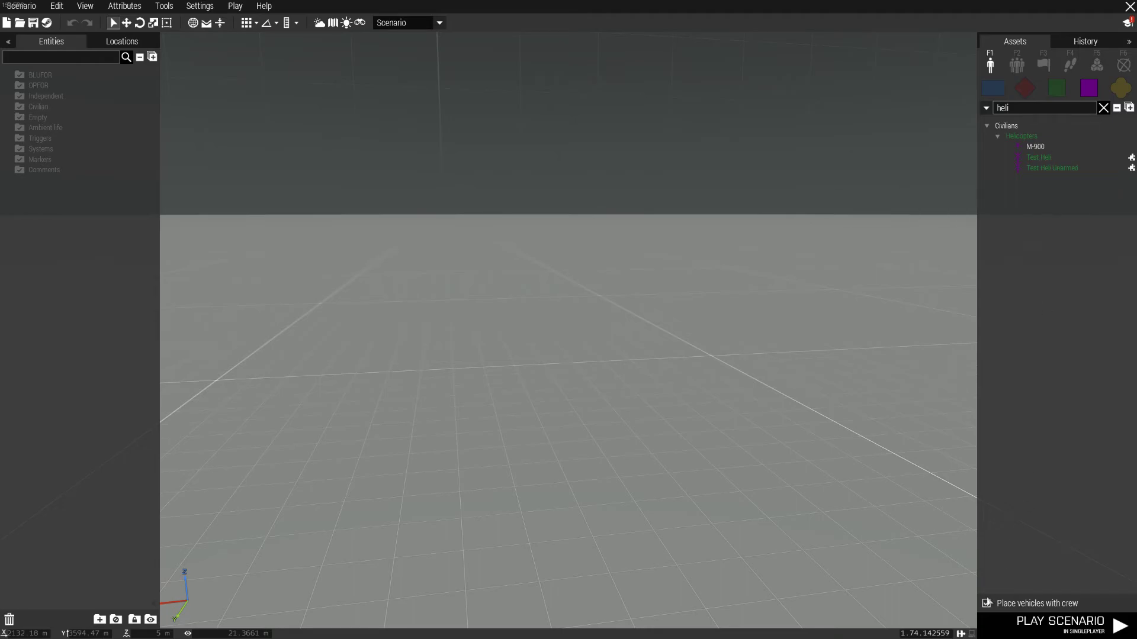
pyautogui.click(1038, 157)
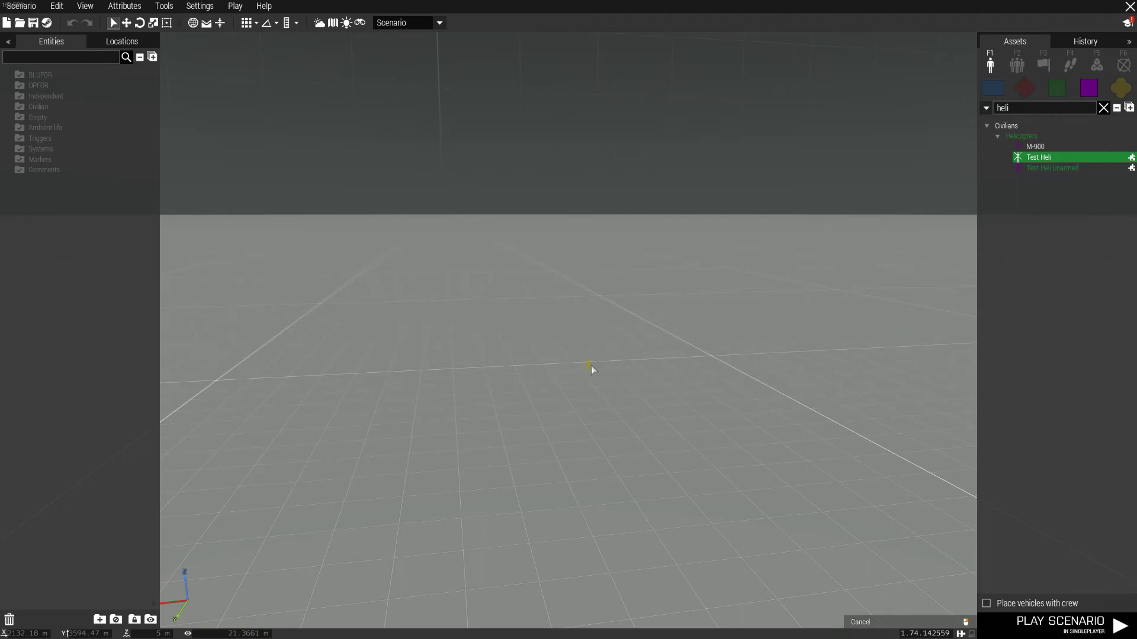
pyautogui.click(591, 368)
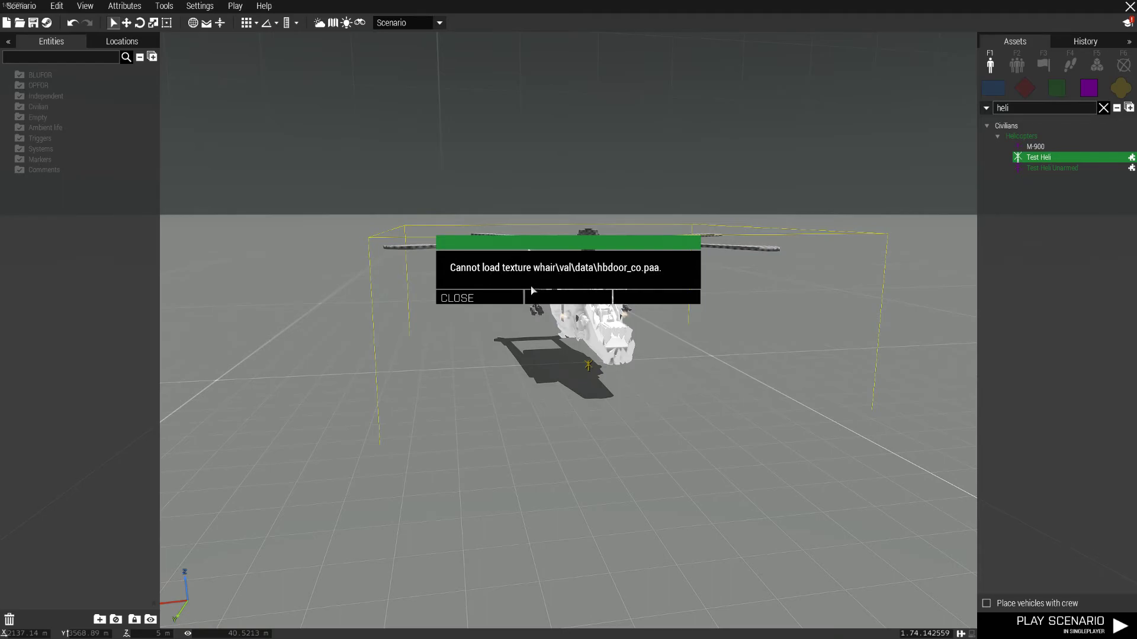
pyautogui.click(492, 298)
# - Examine the placed Test Heli's fuselage, rotor, weapons and ground clearance from several angles and distances
pyautogui.moveTo(637, 338); pyautogui.dragTo(488, 386, button='right')
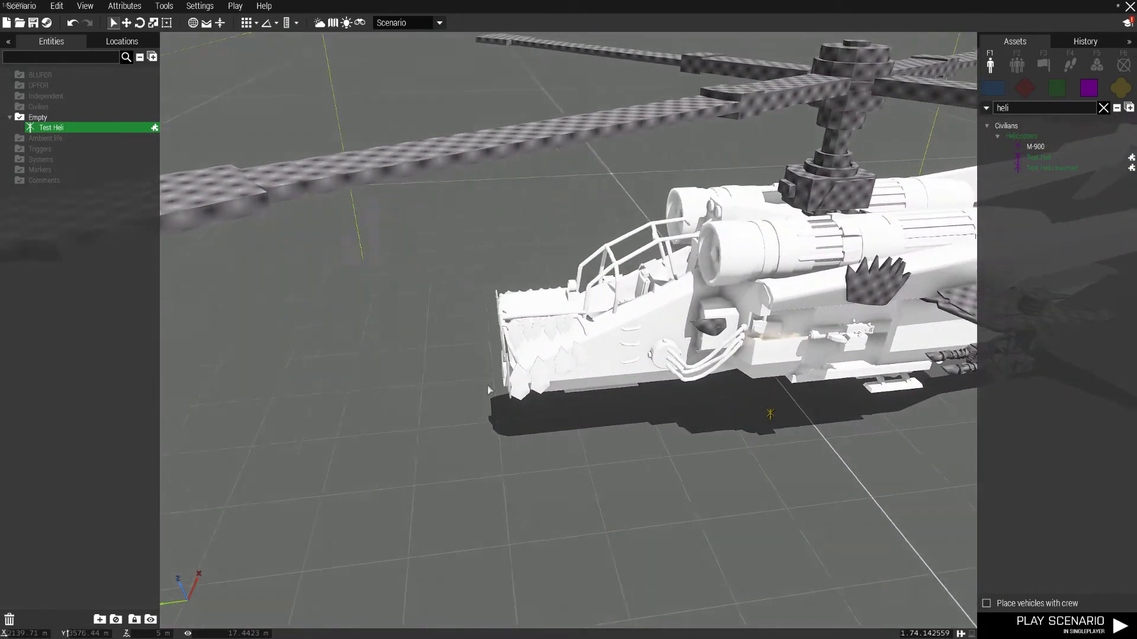
pyautogui.scroll(-5, 488, 385)
pyautogui.scroll(5, 506, 347)
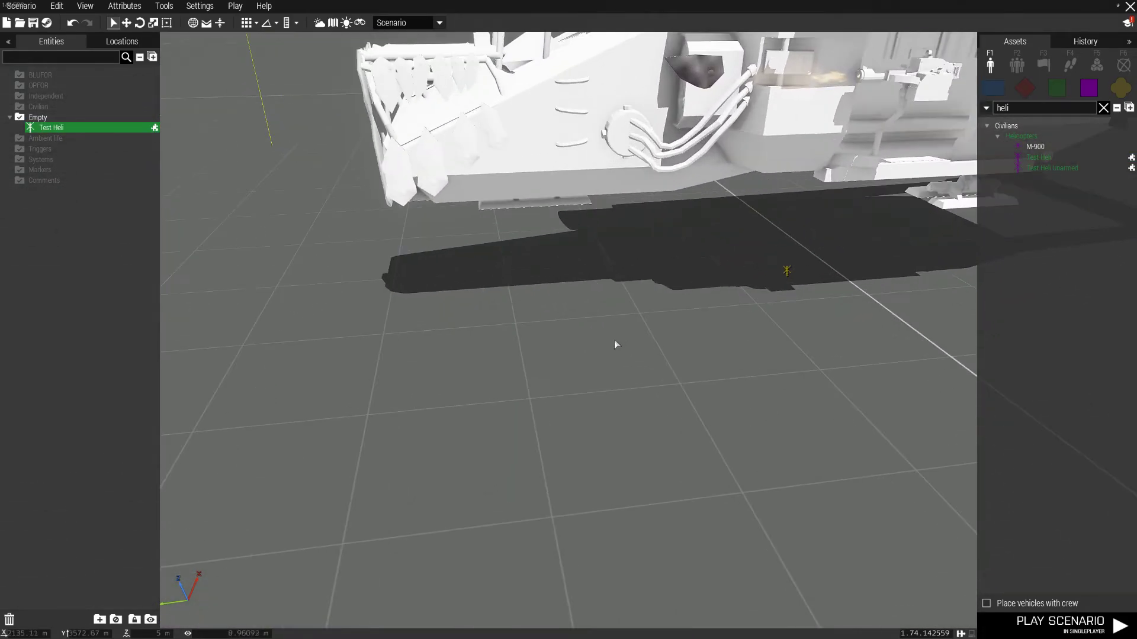
pyautogui.scroll(-5, 612, 349)
pyautogui.scroll(5, 712, 324)
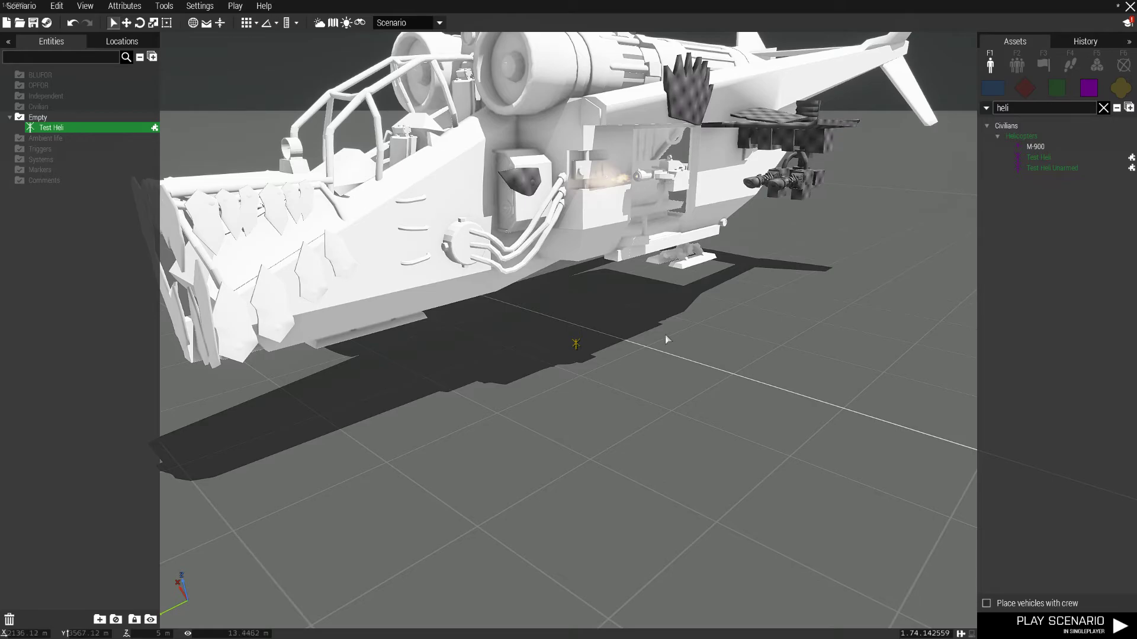
pyautogui.scroll(-5, 693, 341)
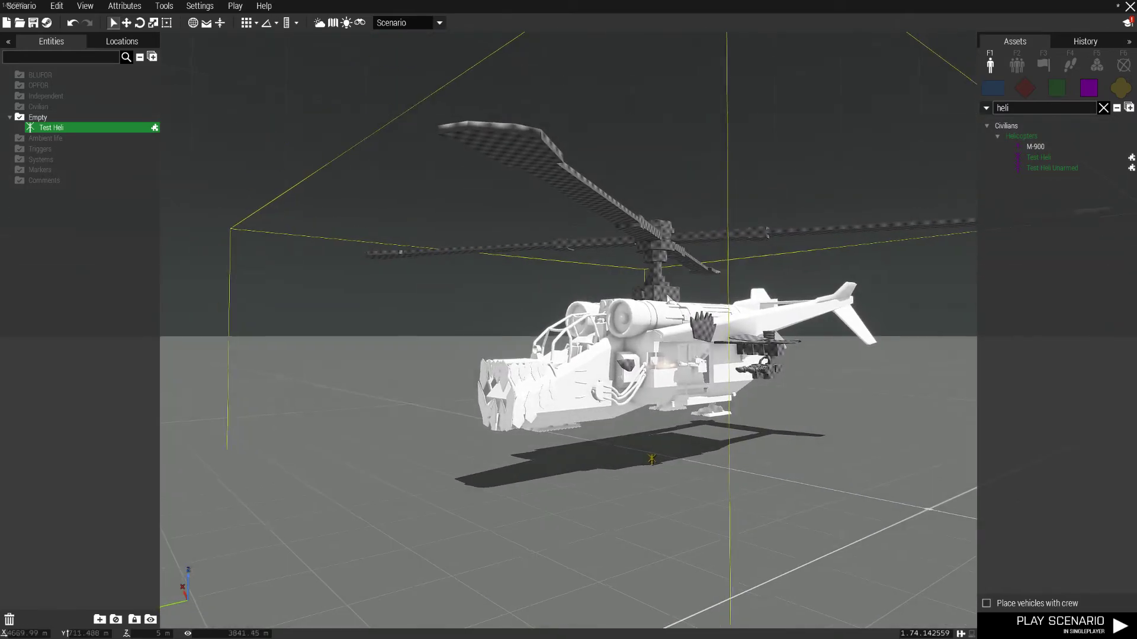
pyautogui.scroll(3, 685, 325)
pyautogui.moveTo(720, 332); pyautogui.dragTo(802, 318, button='right')
pyautogui.scroll(-2, 780, 328)
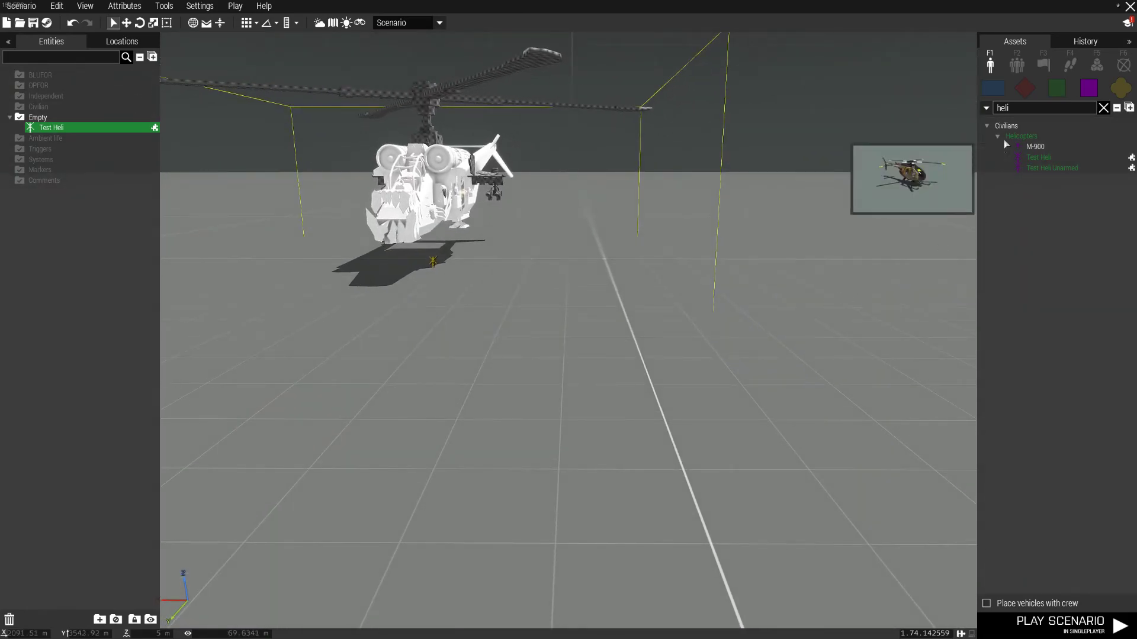
# - Clear the asset search, place a civilian Beggar beside the Test Heli and play the scenario
pyautogui.doubleClick(1044, 110)
pyautogui.press('BackSpace')
pyautogui.click(1011, 168)
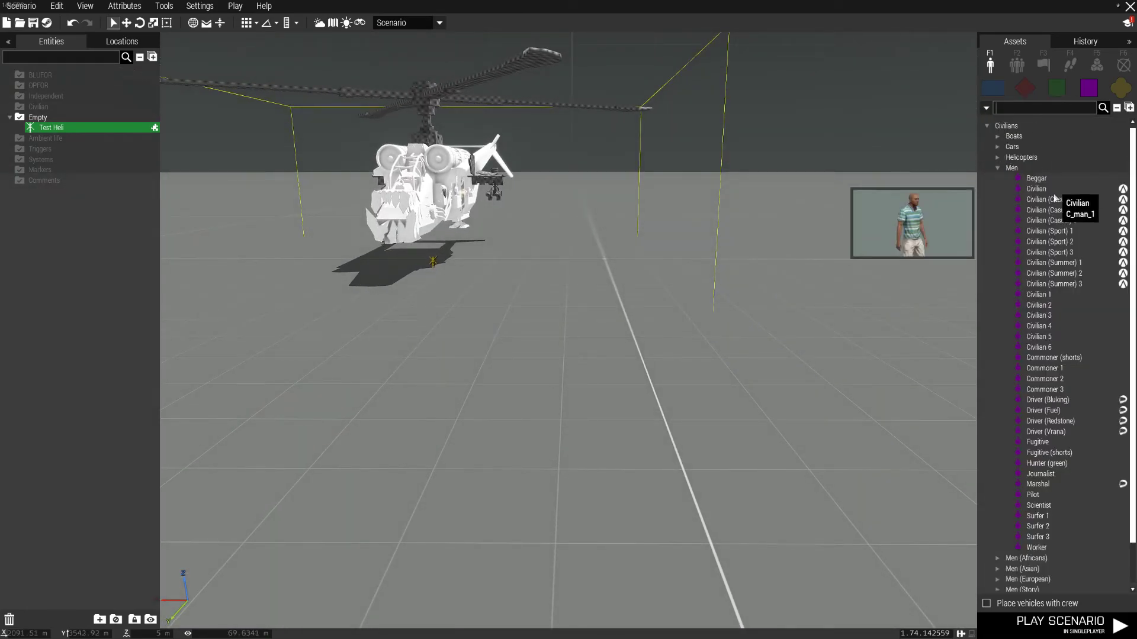
pyautogui.click(1036, 178)
pyautogui.click(563, 283)
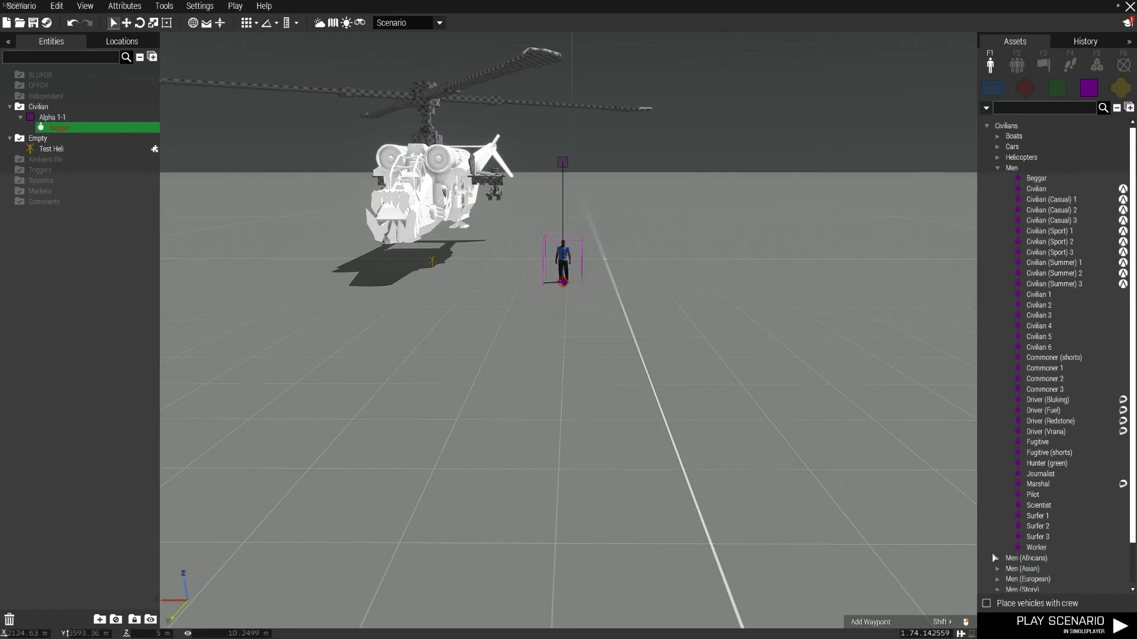
pyautogui.click(1060, 624)
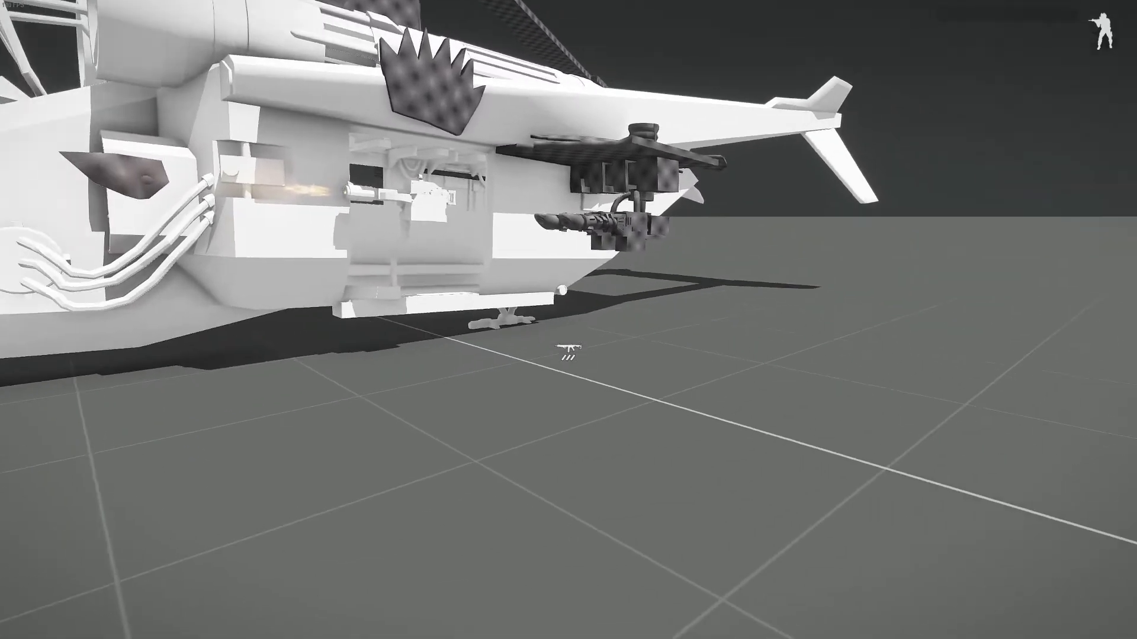
# - Walk along the Test Heli's side to inspect its nose, door gun, side opening and available boarding positions
pyautogui.rightClick(569, 349)
pyautogui.press('w')
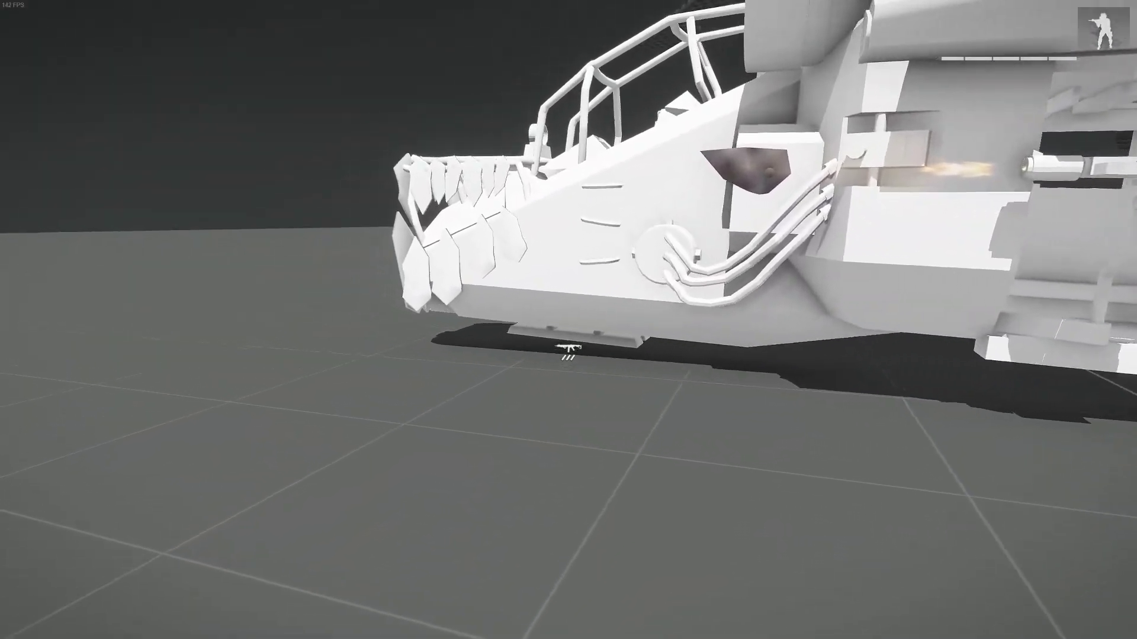
pyautogui.rightClick(568, 347)
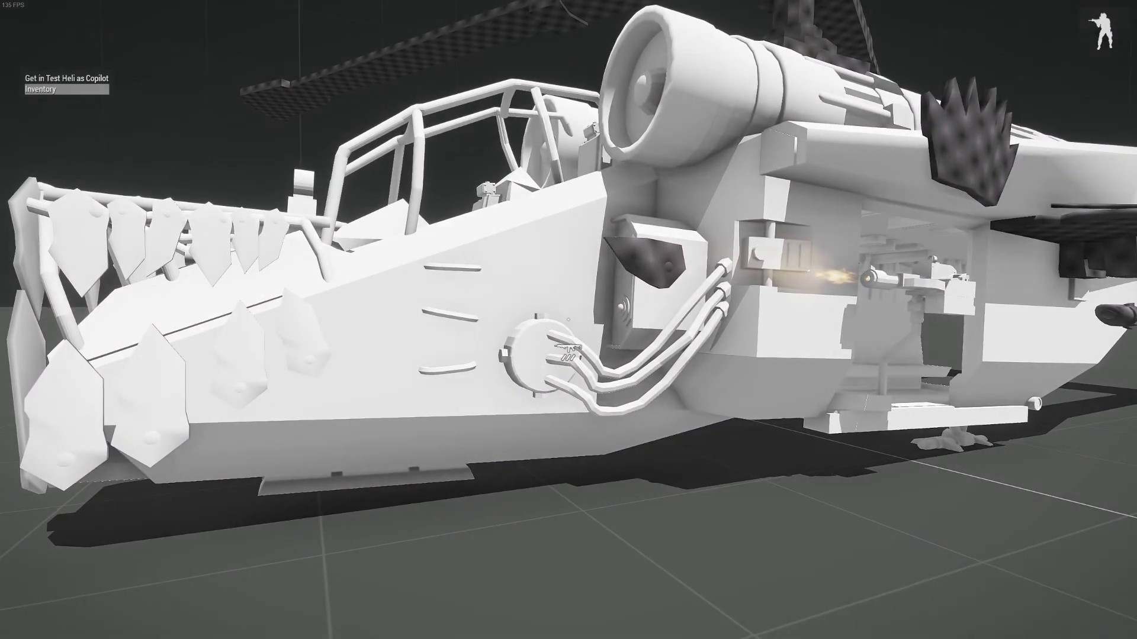
pyautogui.press('w')
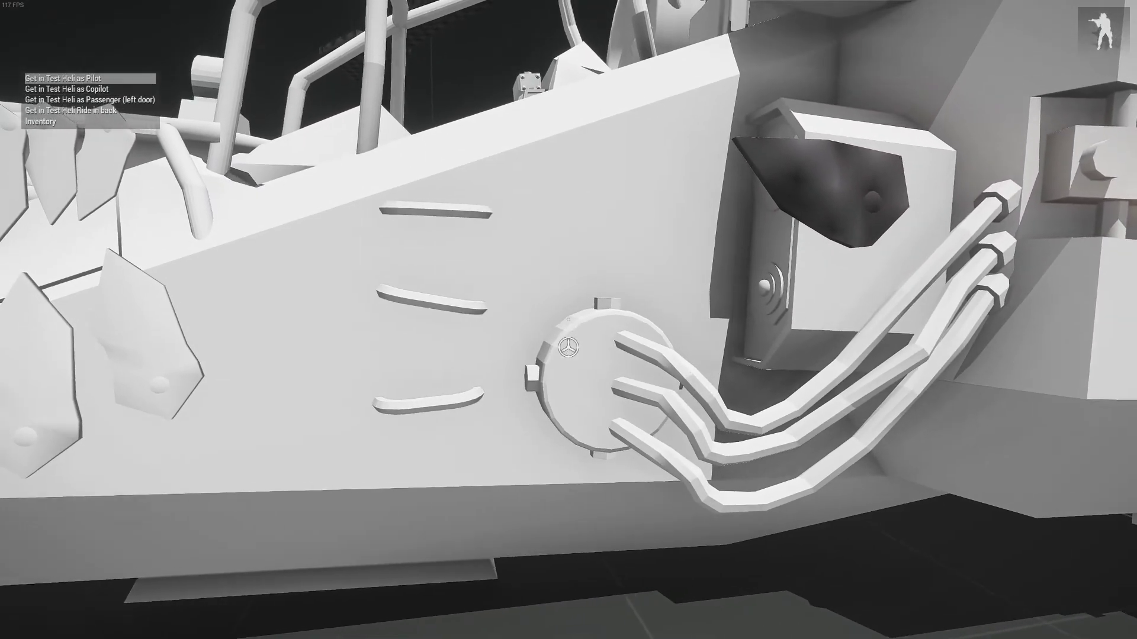
pyautogui.press('s')
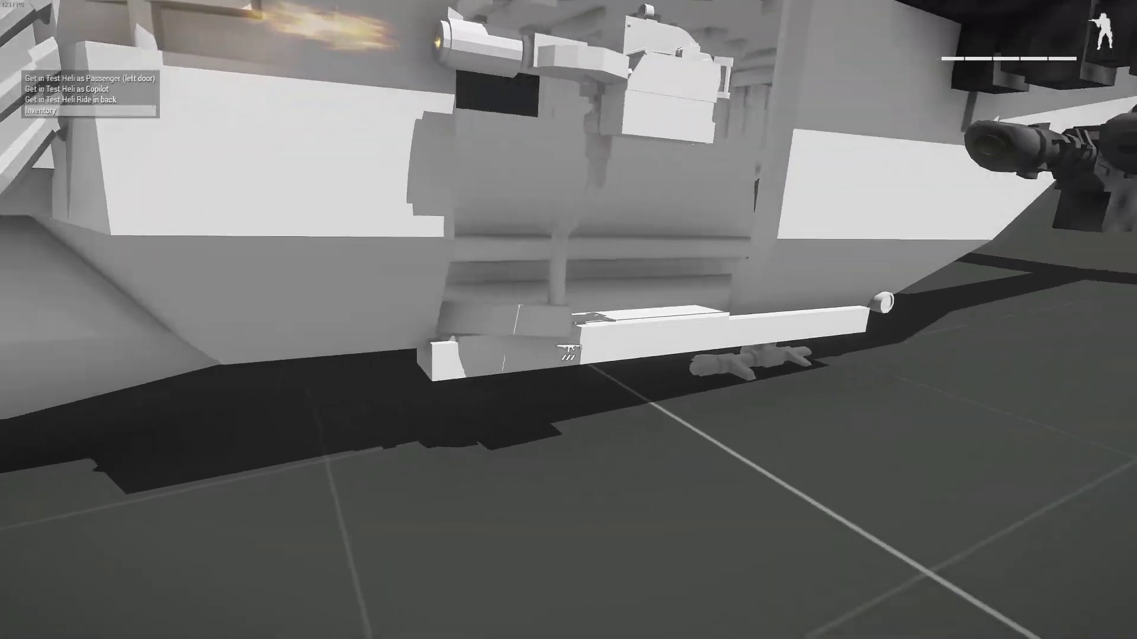
pyautogui.press('s')
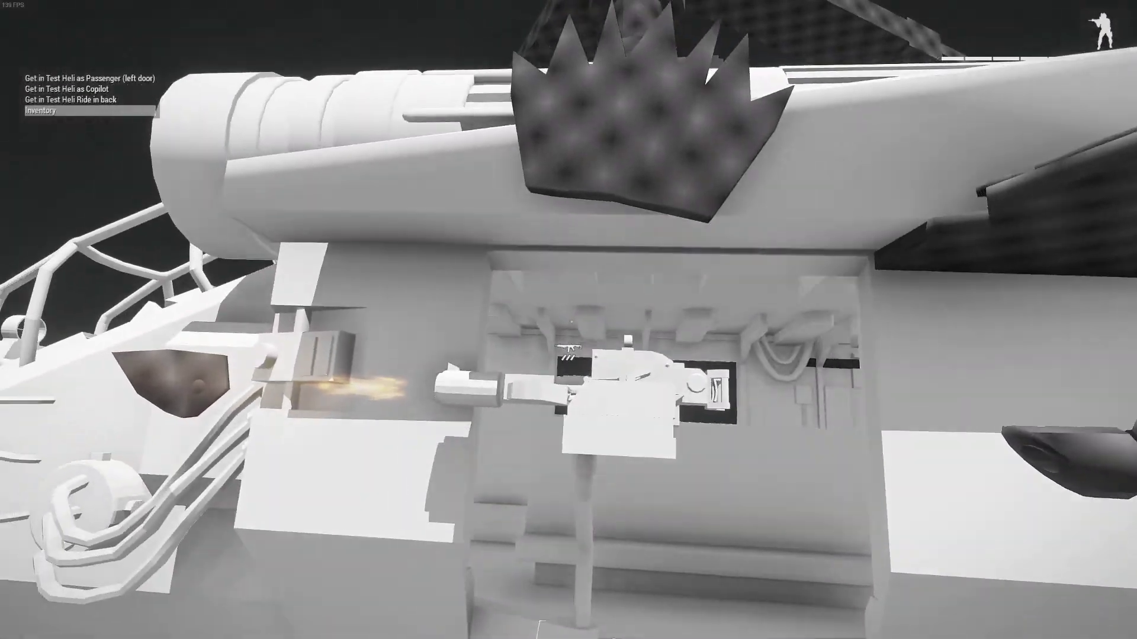
# - Board the Test Heli as pilot and look over the cockpit and the helicopter's exterior
pyautogui.scroll(2, 568, 319)
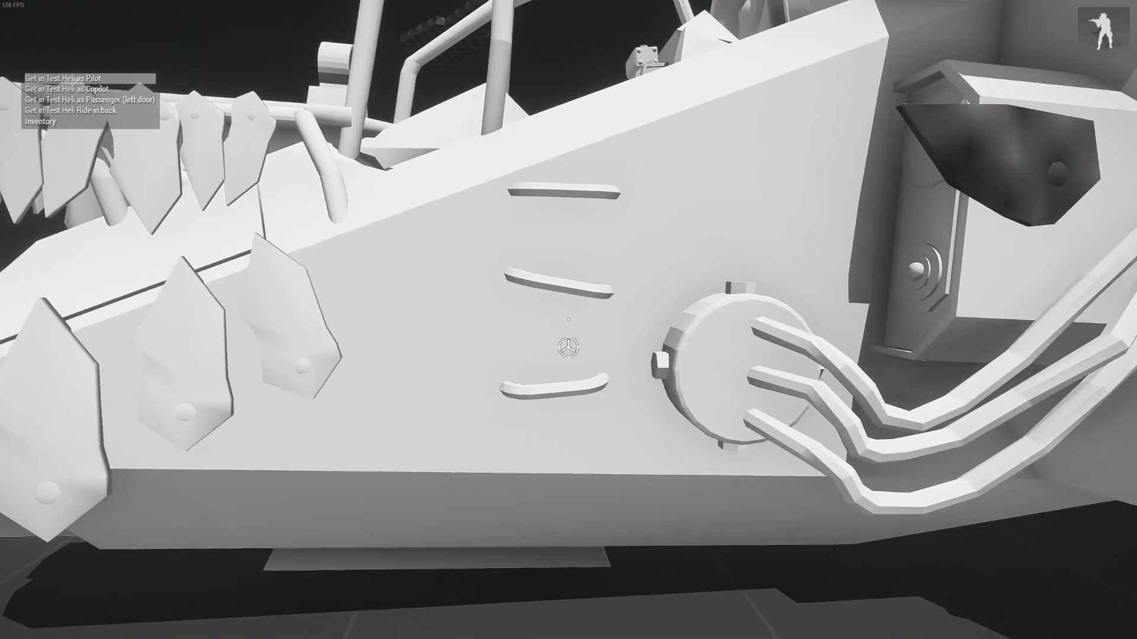
pyautogui.middleClick(569, 320)
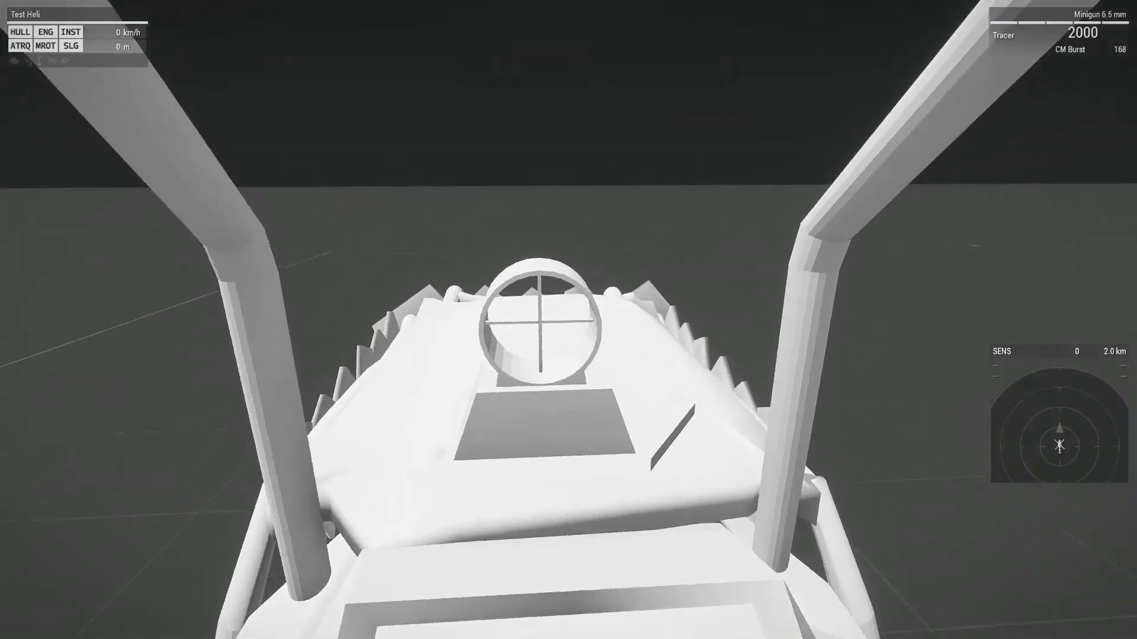
pyautogui.rightClick(568, 320)
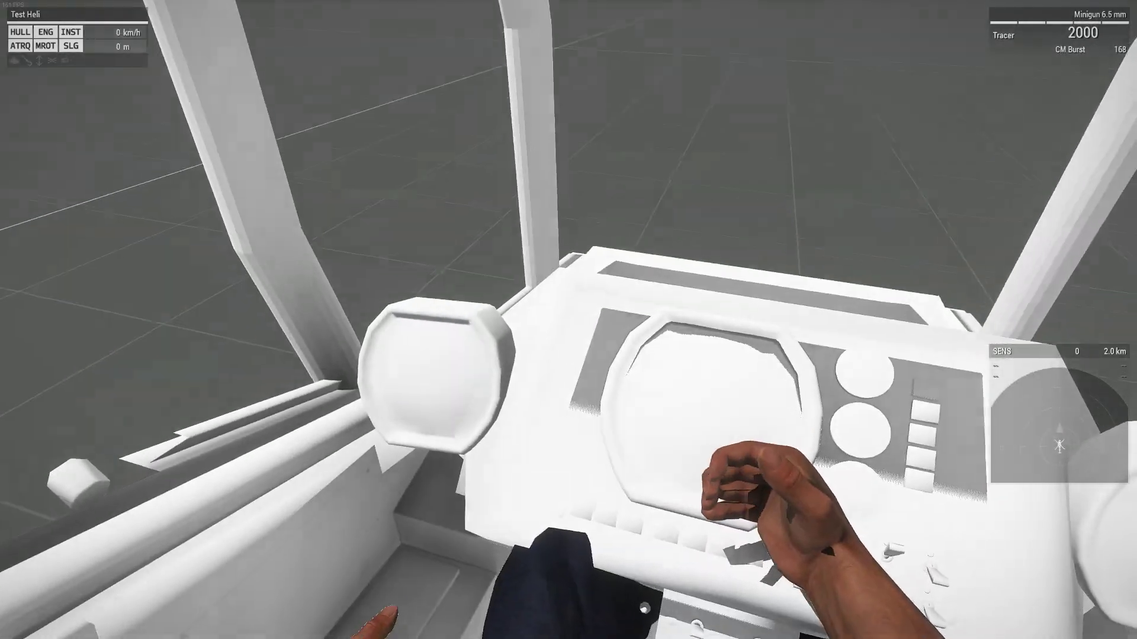
pyautogui.press('KP_Enter')
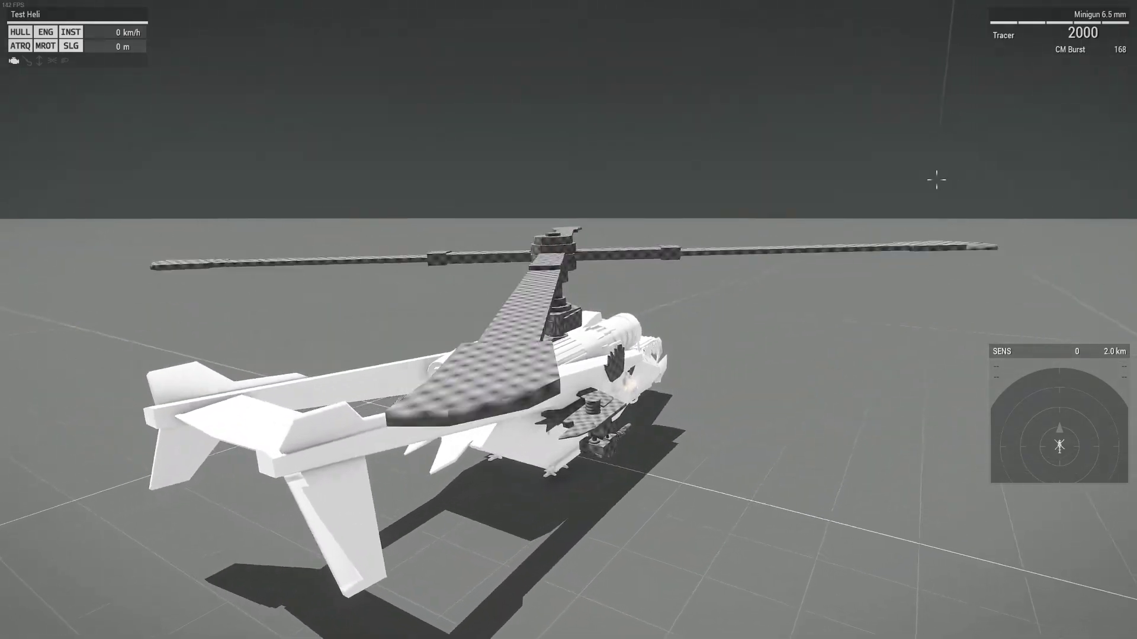
# - Take off and test-fire the 6.5 mm minigun and the DAGR rockets in external view
pyautogui.click(569, 320)
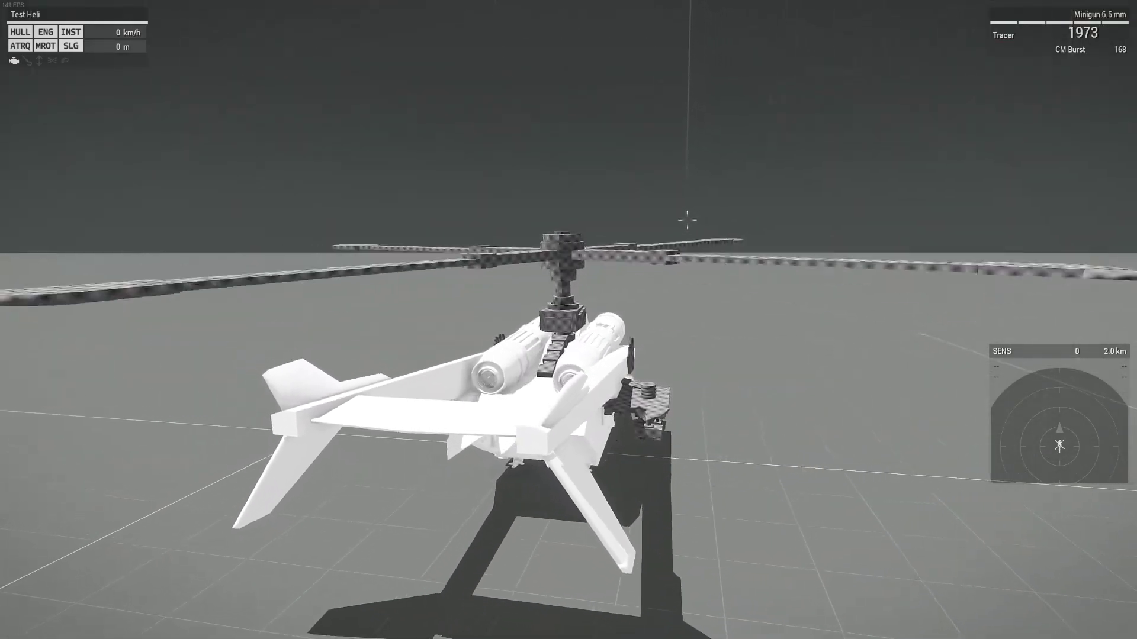
pyautogui.click(568, 320)
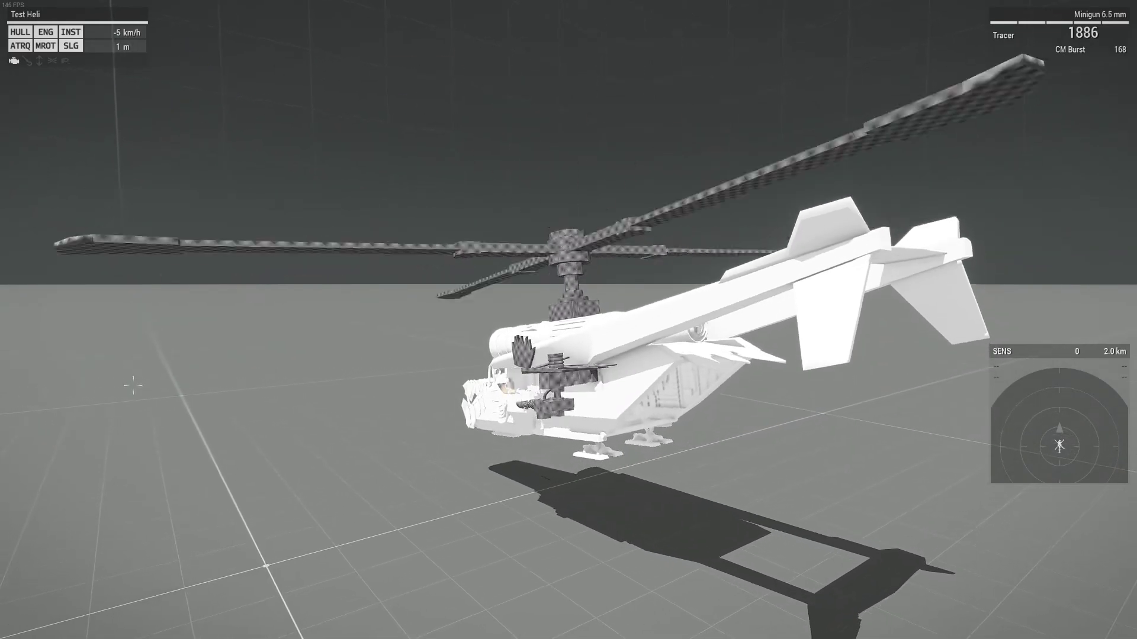
pyautogui.click(183, 327)
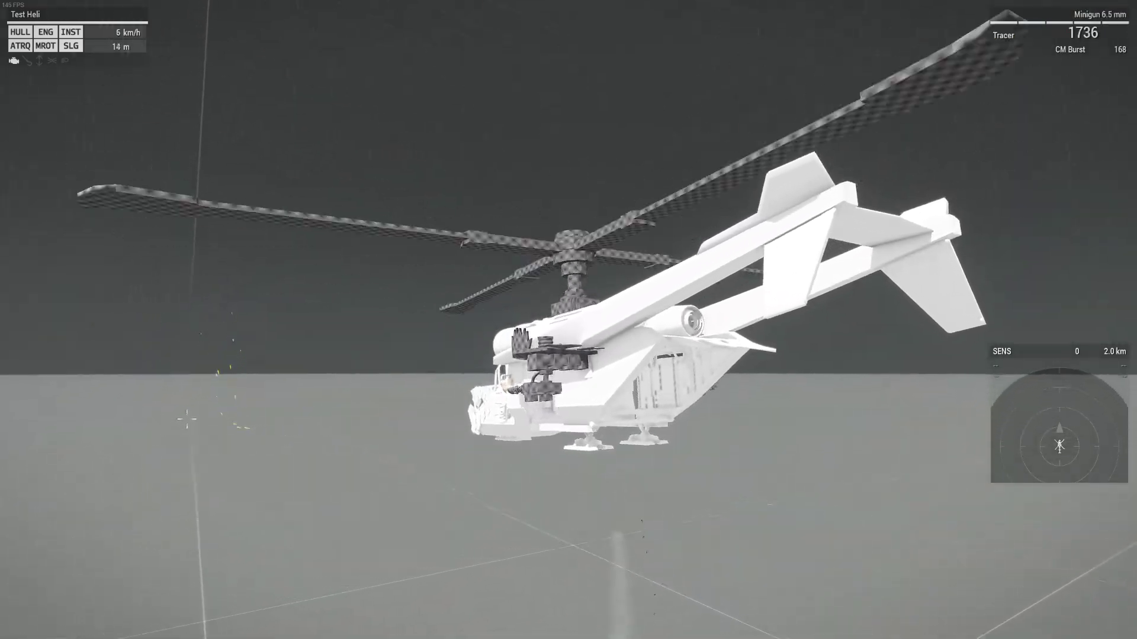
pyautogui.click(196, 417)
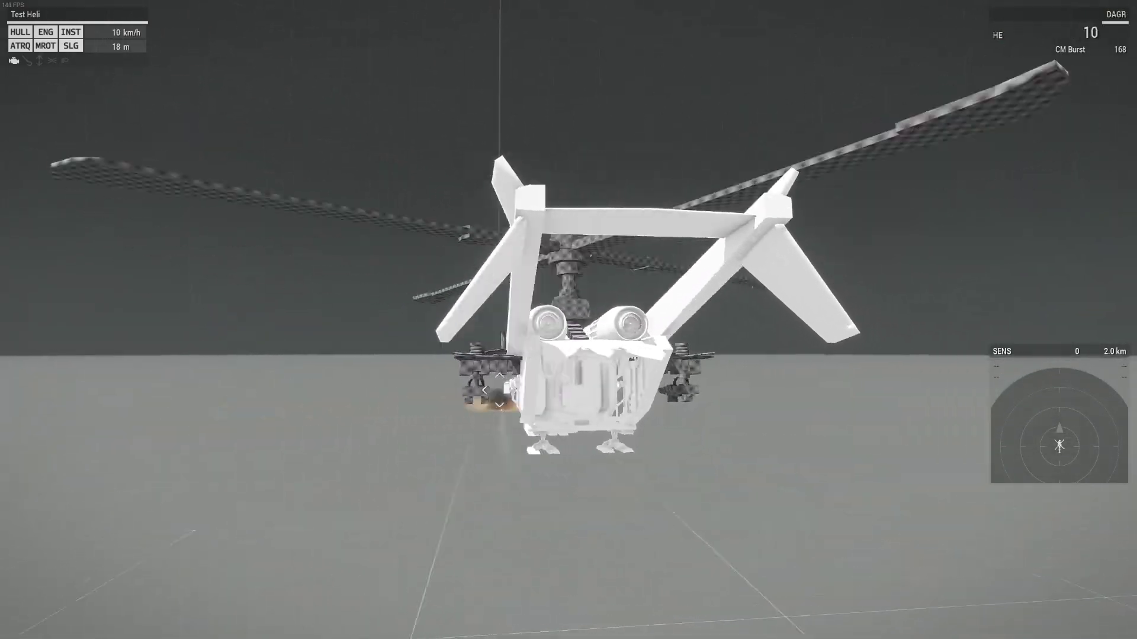
pyautogui.click(468, 391)
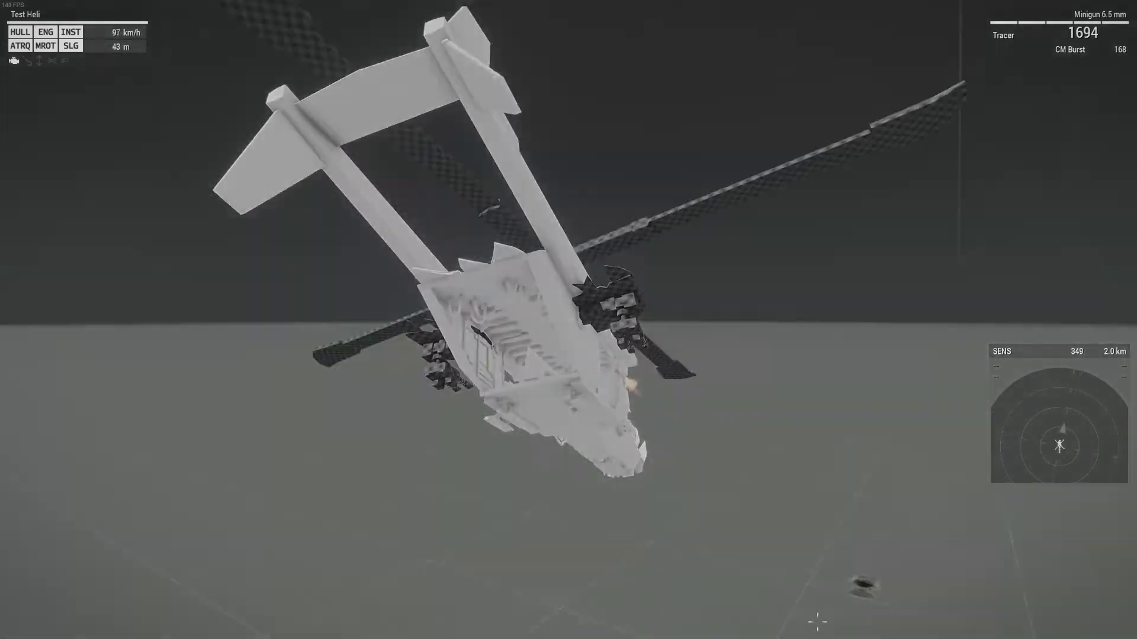
# - Fly the Test Heli from the cockpit view while firing the minigun, and return to the external view
pyautogui.press('v')
pyautogui.click(568, 253)
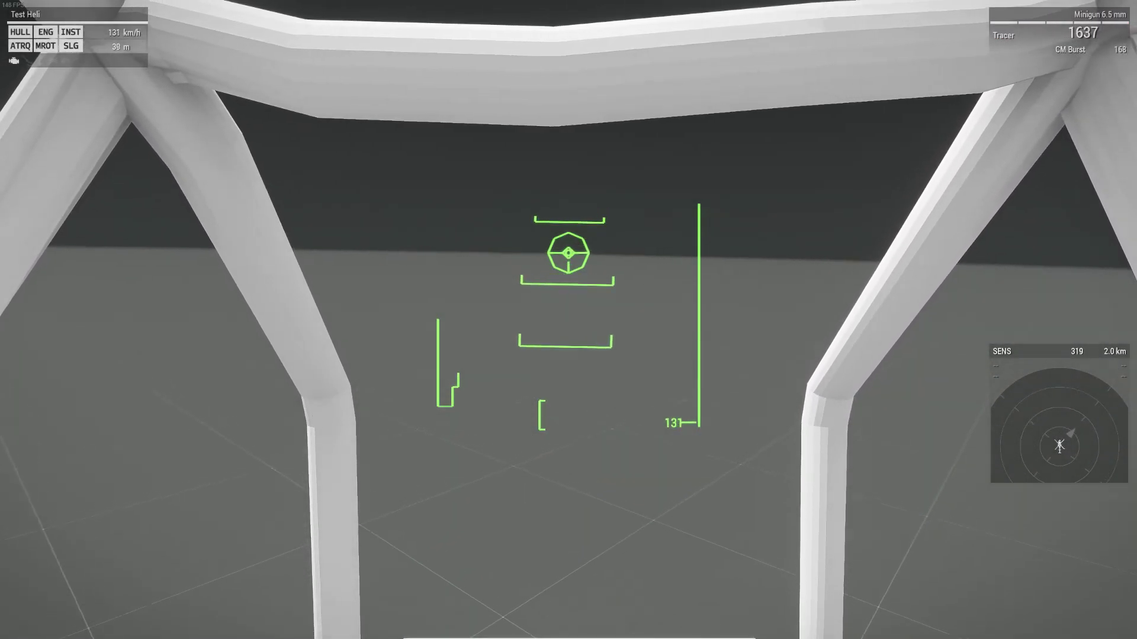
pyautogui.click(568, 253)
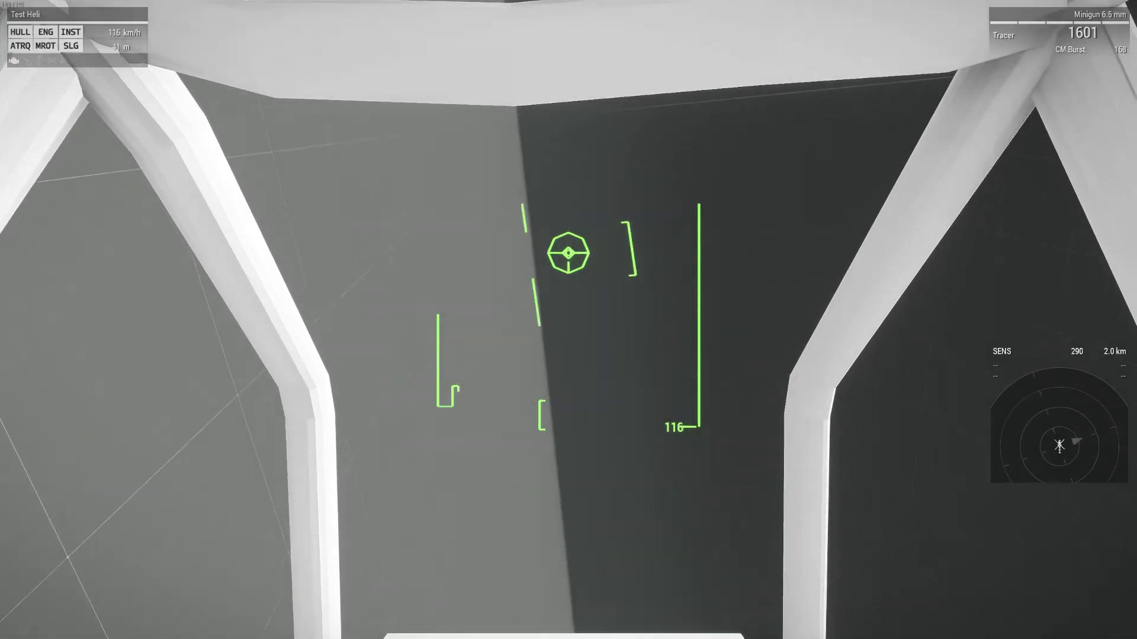
pyautogui.press('s')
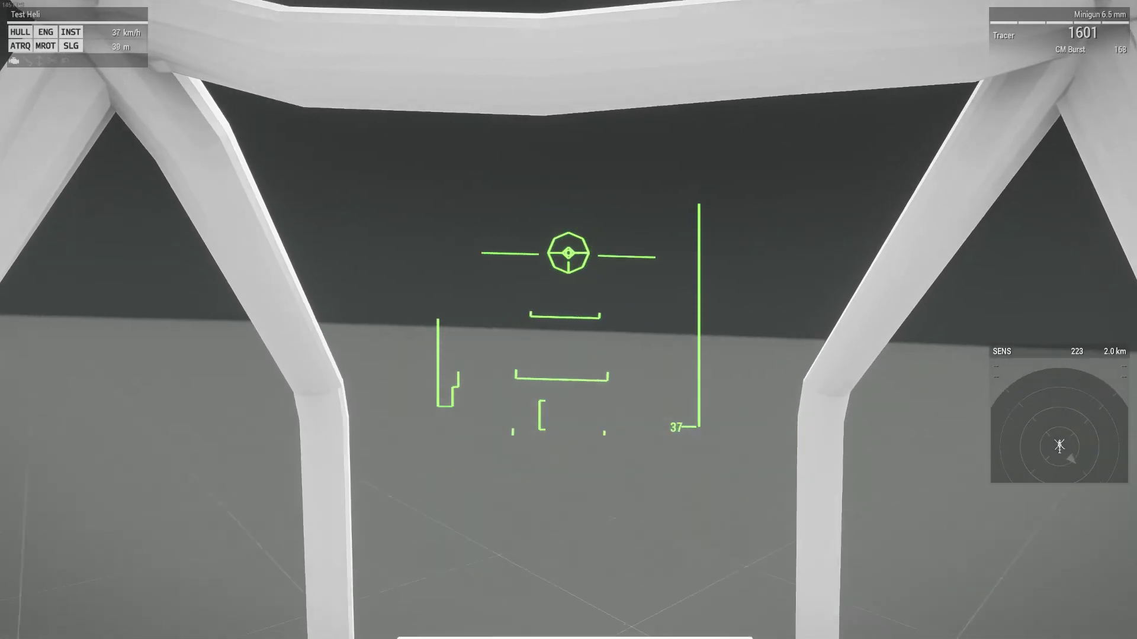
pyautogui.press('v')
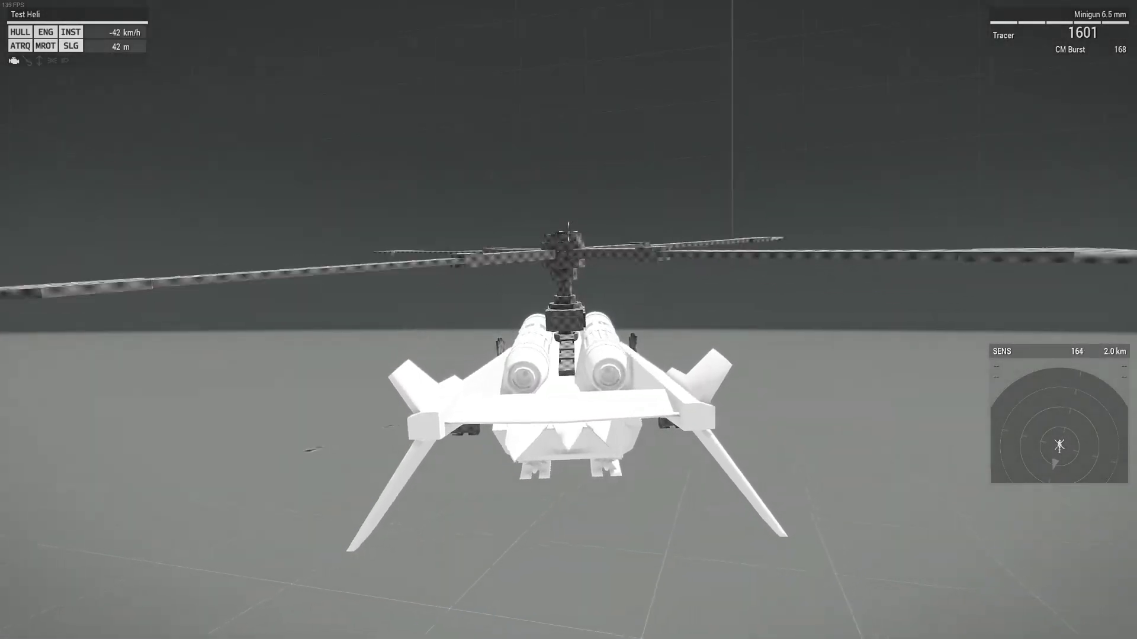